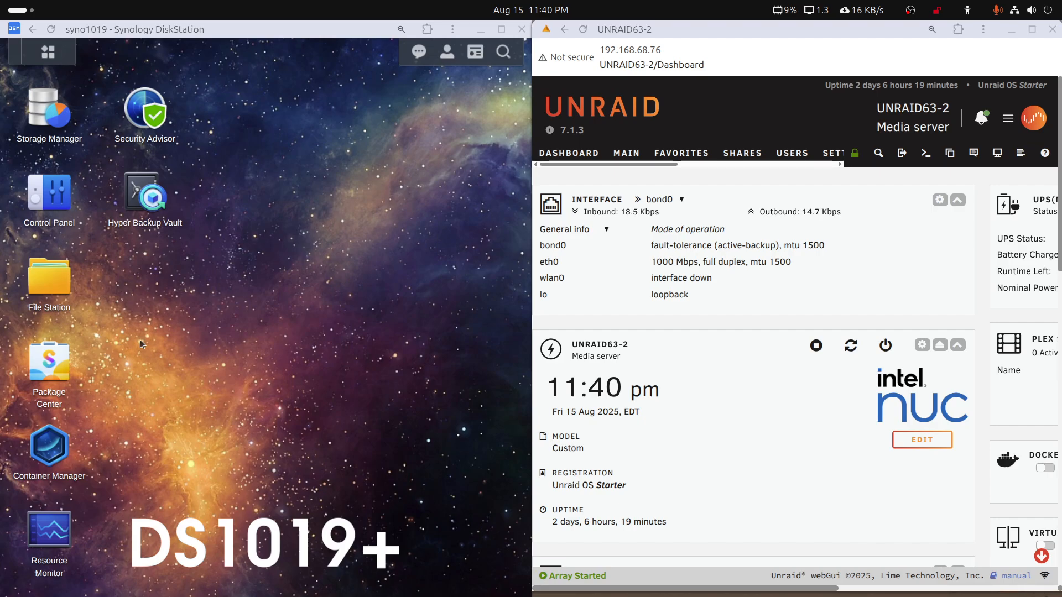
Maximize the Unraid window and review the Main device list and the installed Docker containers
{"action": "left_click", "coordinate": [812, 30]}
{"action": "double_click", "coordinate": [812, 28]}
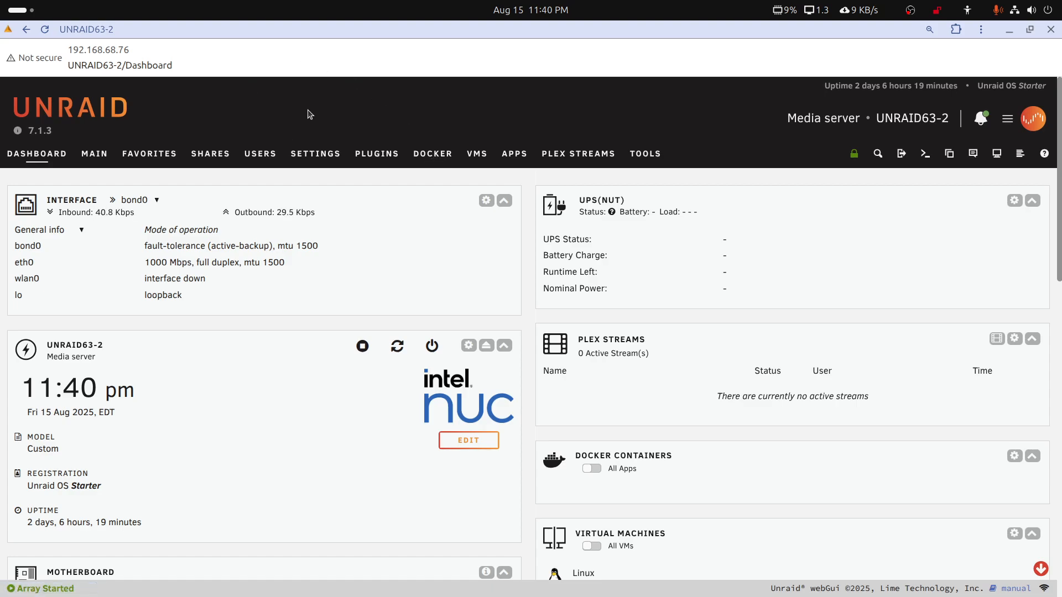
{"action": "left_click", "coordinate": [95, 158]}
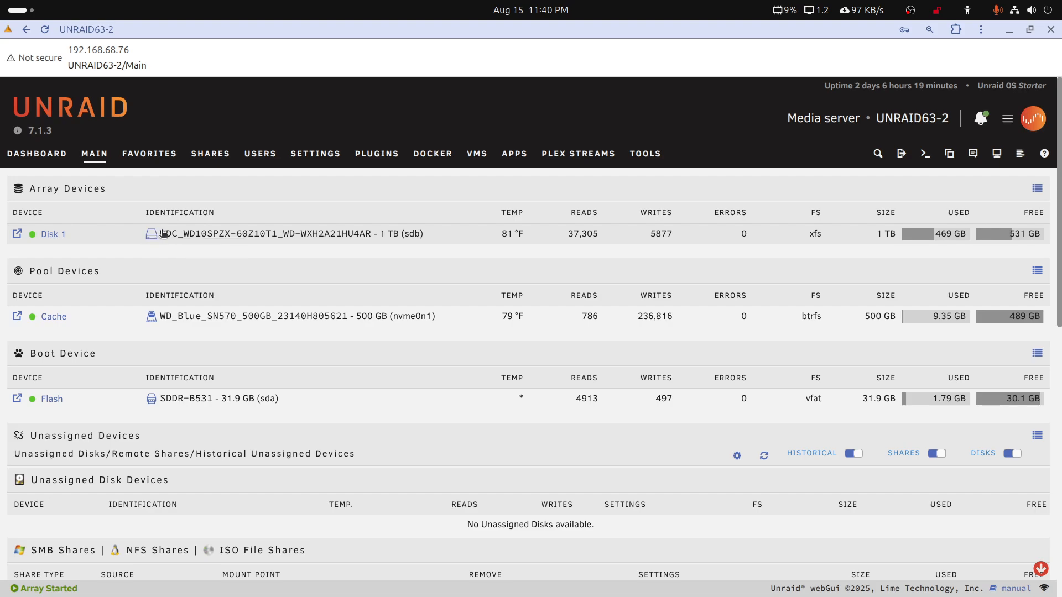
{"action": "left_click", "coordinate": [425, 154]}
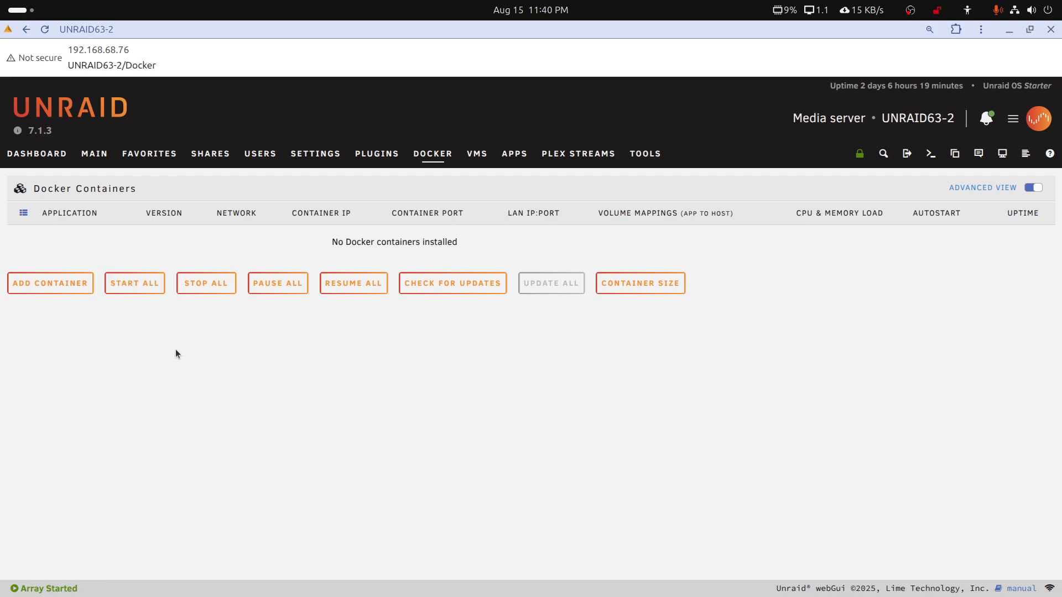
Browse the shares stored on Disk 1 of the Unraid array, then return to the Main device list
{"action": "left_click", "coordinate": [102, 159]}
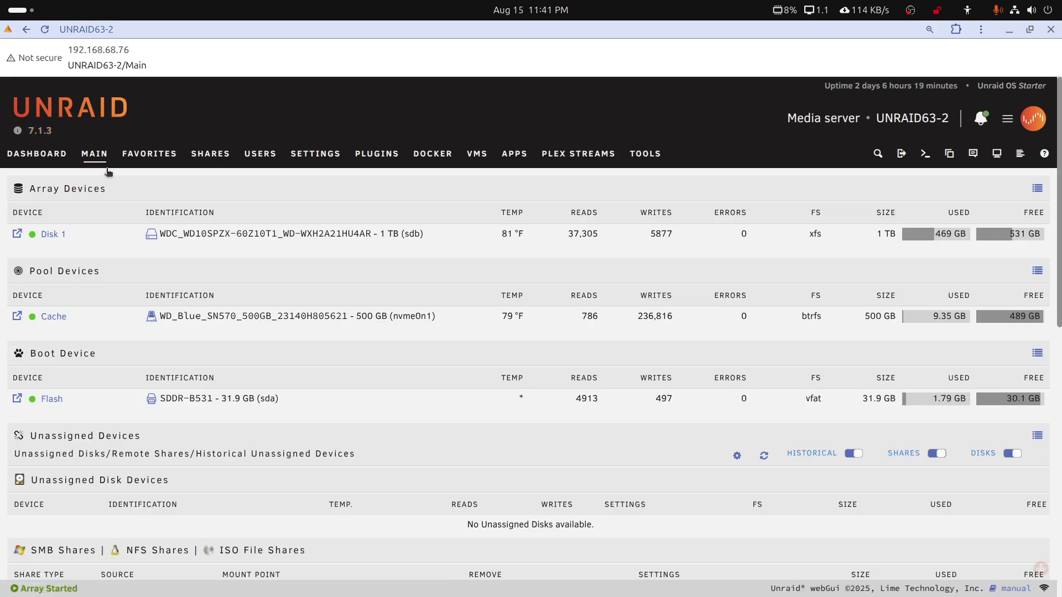
{"action": "left_click", "coordinate": [18, 236]}
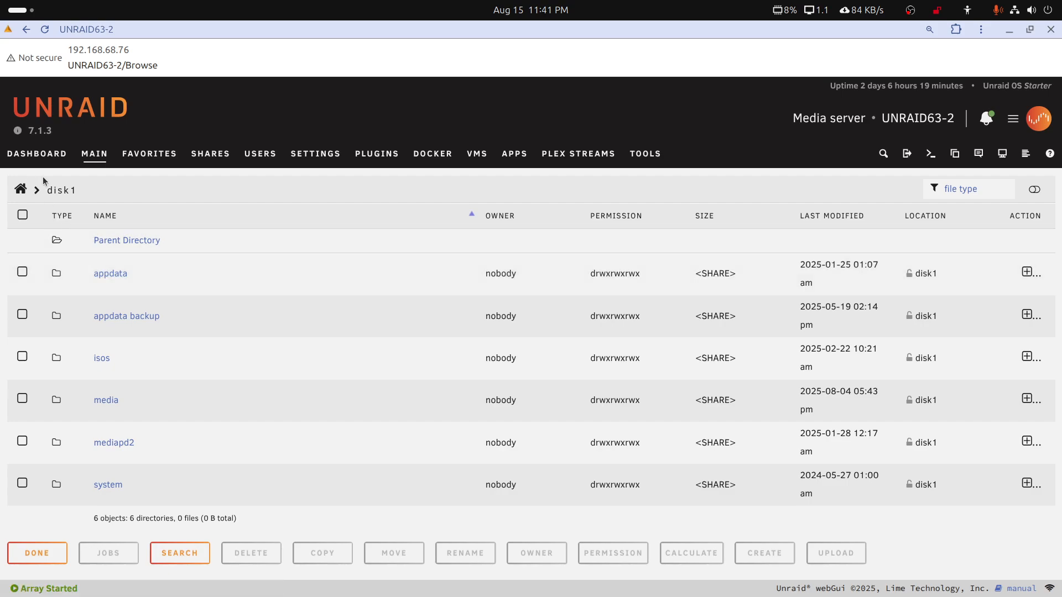
{"action": "left_click", "coordinate": [87, 159]}
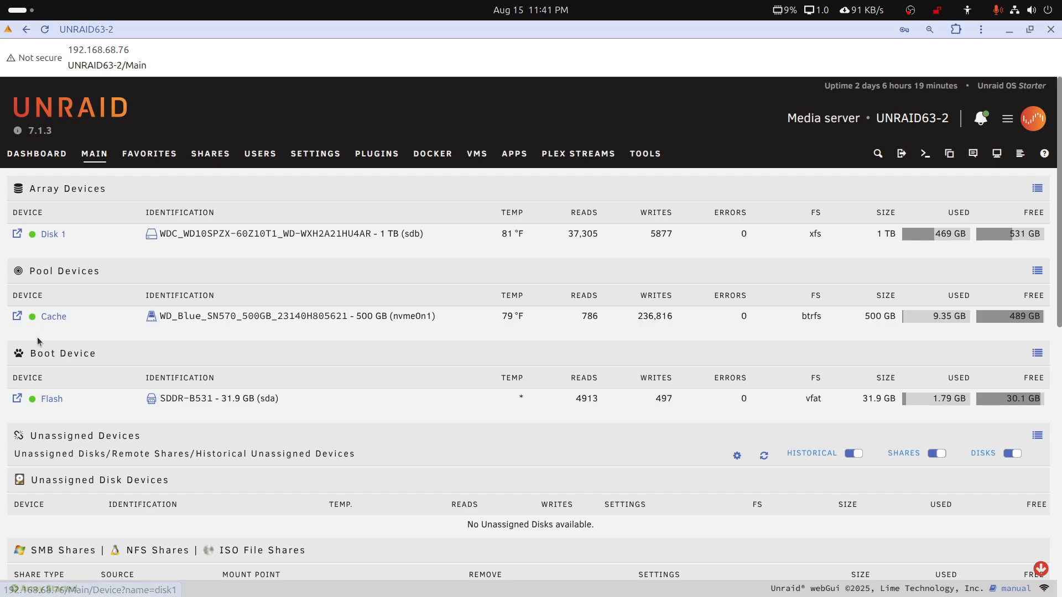
Browse the Cache pool to appdata/plex-old-to-restore/Library/Application Support/Plex Media Server
{"action": "left_click", "coordinate": [16, 315]}
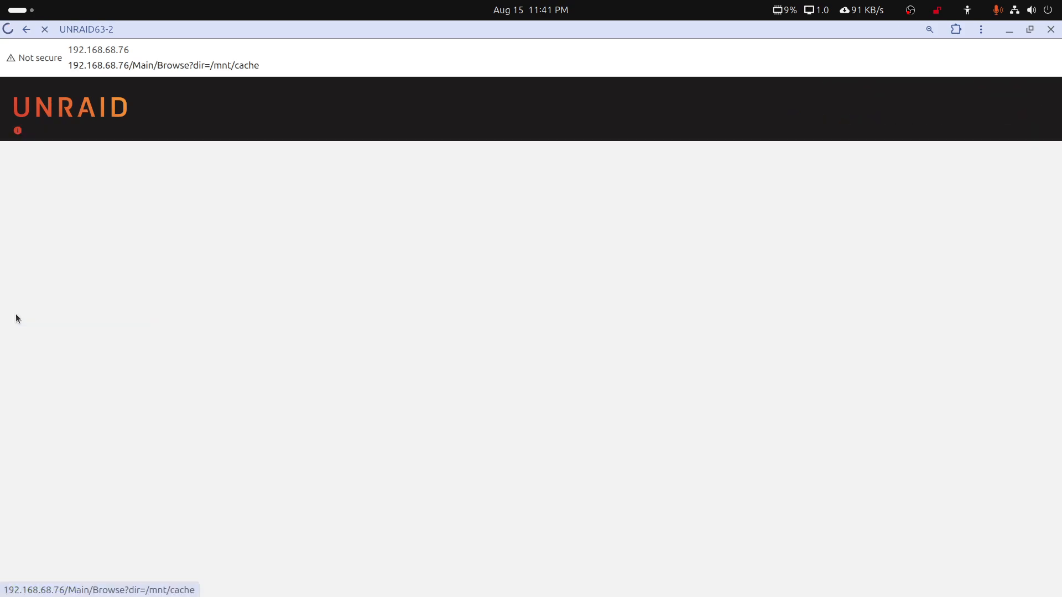
{"action": "left_click", "coordinate": [107, 276]}
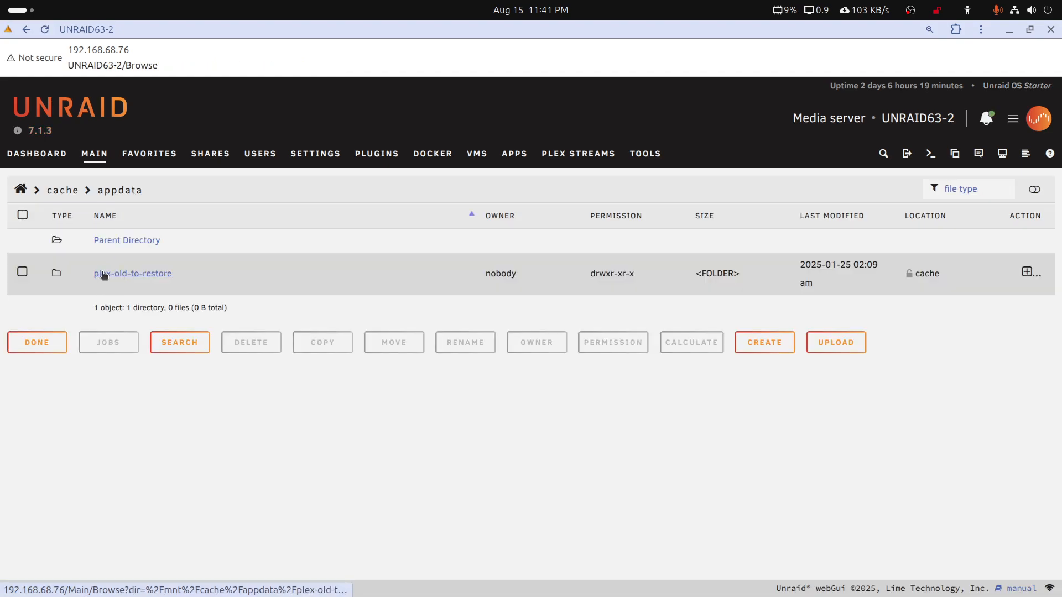
{"action": "left_click", "coordinate": [163, 275]}
{"action": "left_click", "coordinate": [115, 278]}
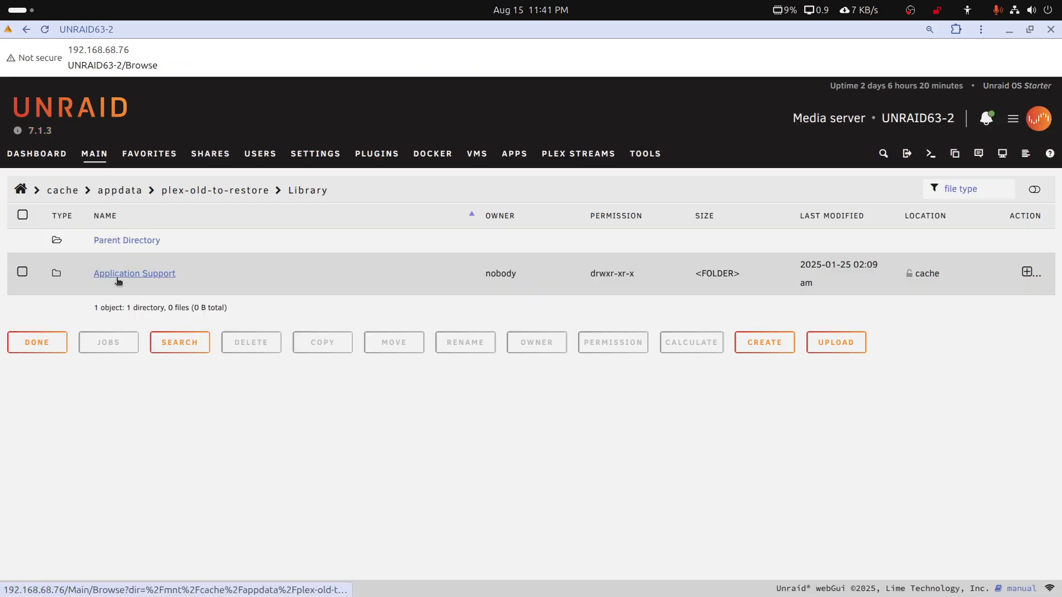
{"action": "left_click", "coordinate": [117, 279]}
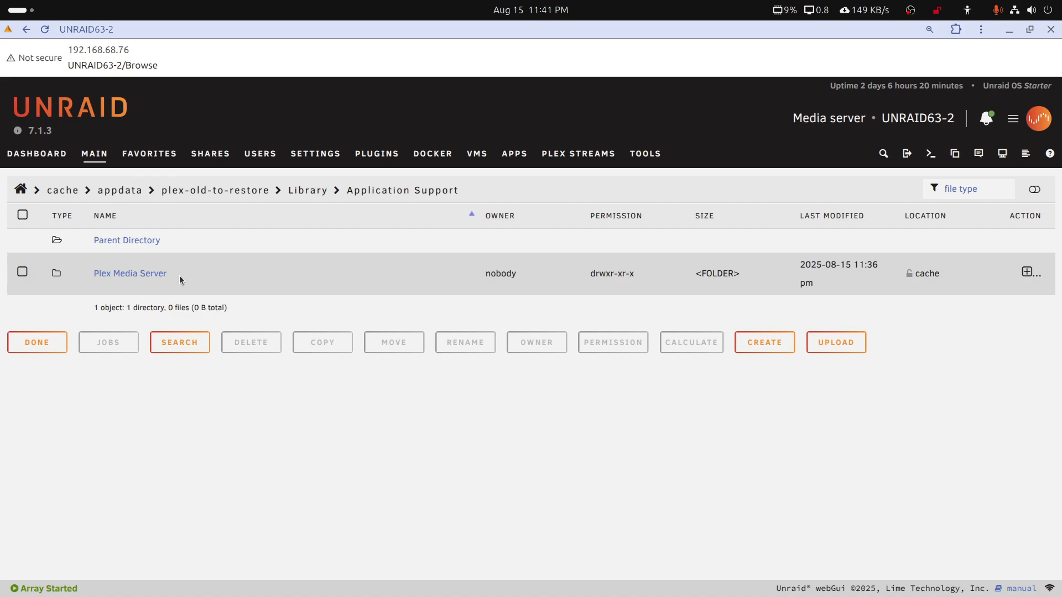
{"action": "left_click_drag", "start_coordinate": [167, 275], "coordinate": [94, 280]}
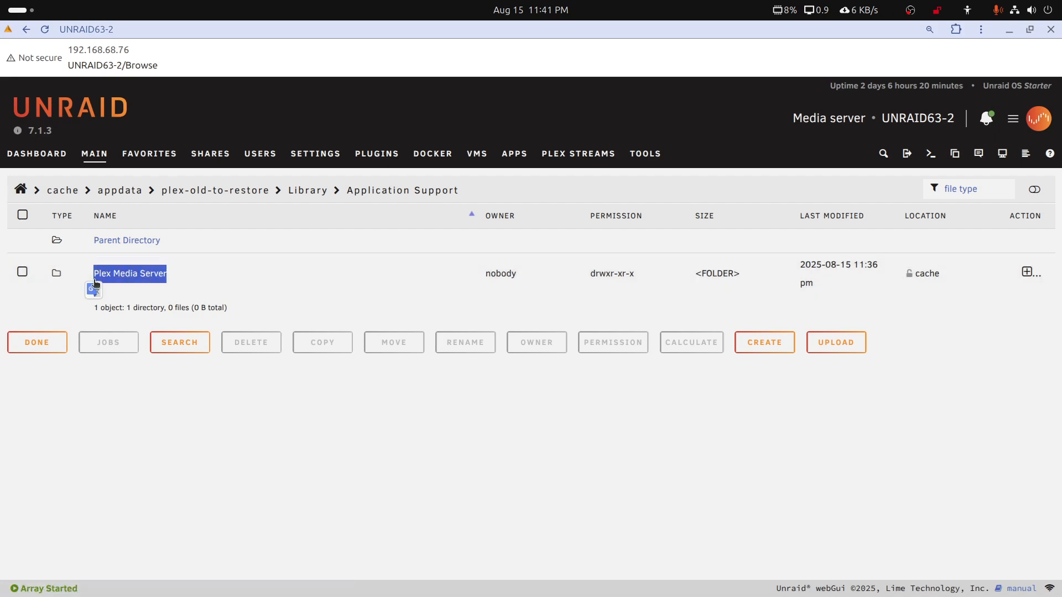
{"action": "left_click", "coordinate": [134, 277]}
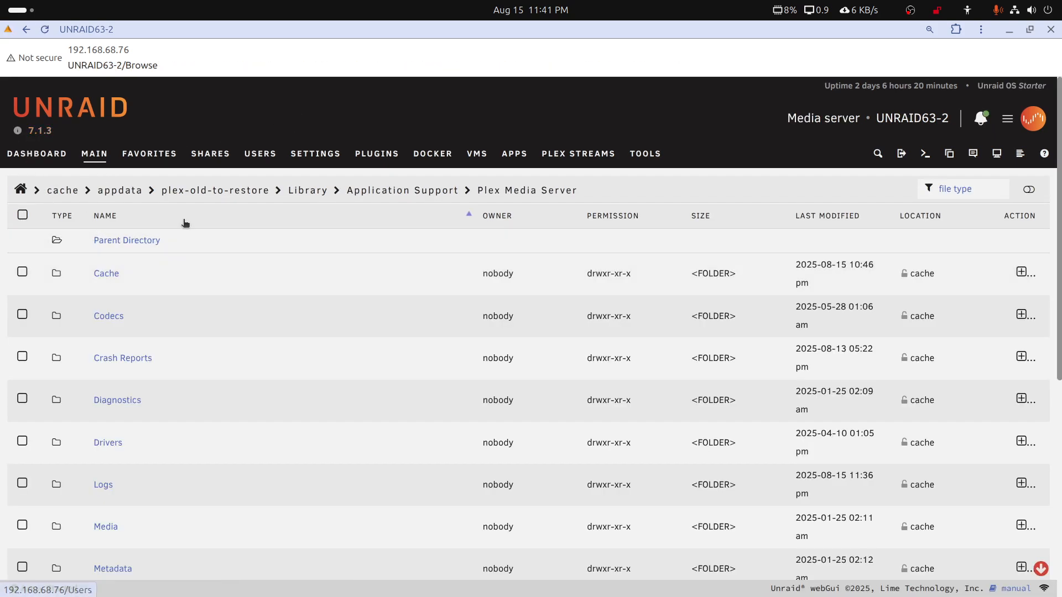
Go back up to the cache appdata folder and highlight the plex-old-to-restore folder name
{"action": "left_click", "coordinate": [372, 191]}
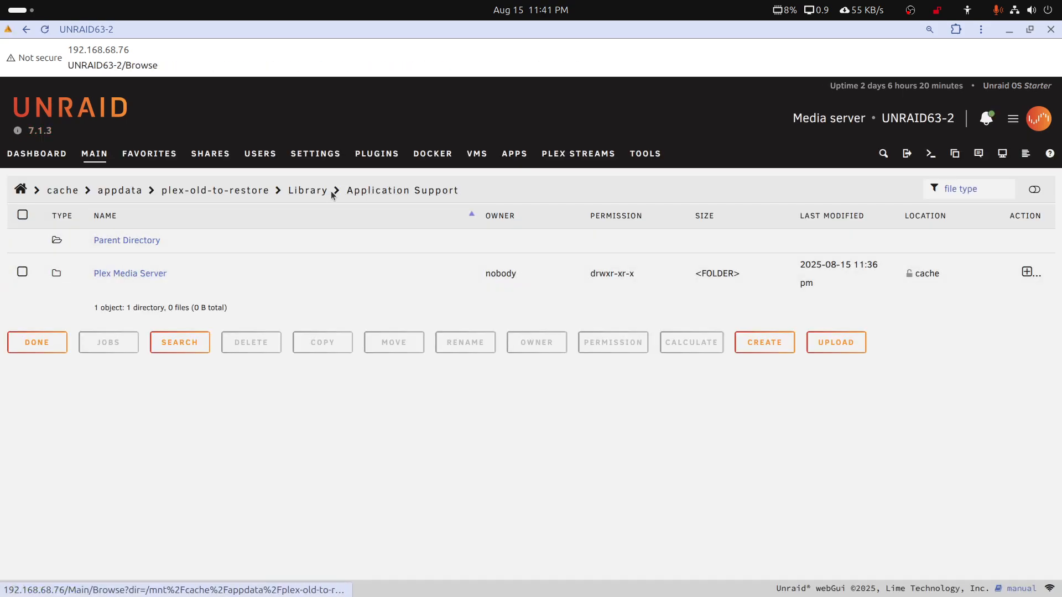
{"action": "left_click", "coordinate": [219, 193]}
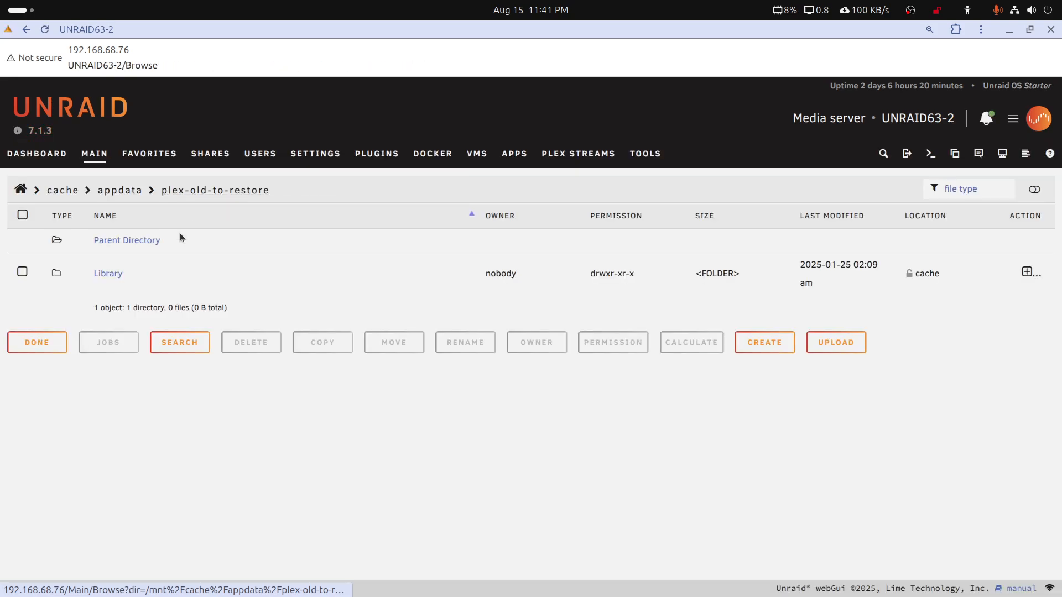
{"action": "left_click", "coordinate": [125, 191]}
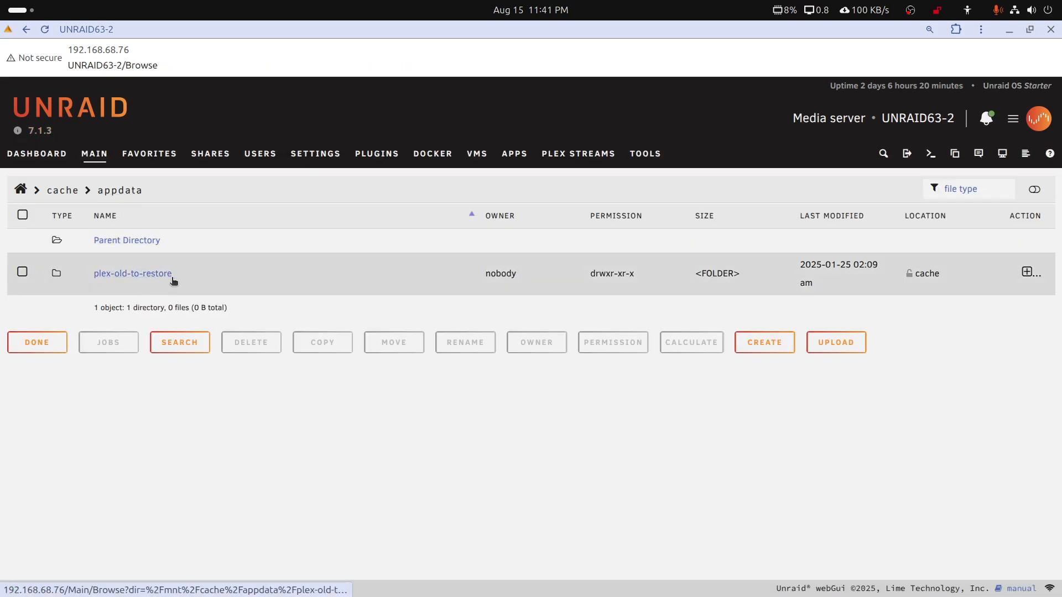
{"action": "left_click_drag", "start_coordinate": [177, 277], "coordinate": [93, 276]}
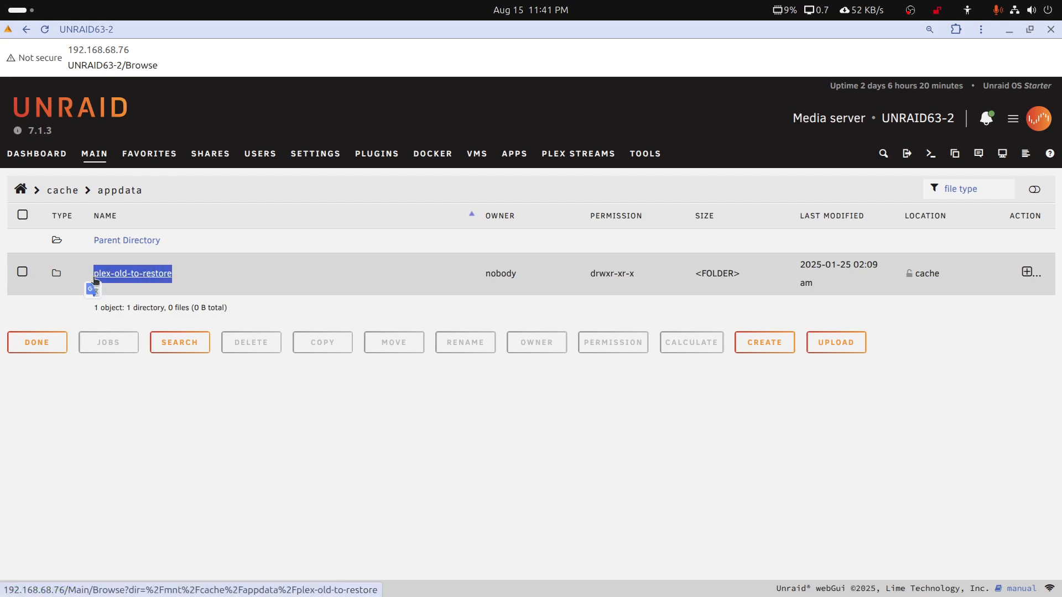
Check Unraid's Docker containers page, then tile the window beside Synology DiskStation and switch to DiskStation
{"action": "left_click", "coordinate": [420, 159]}
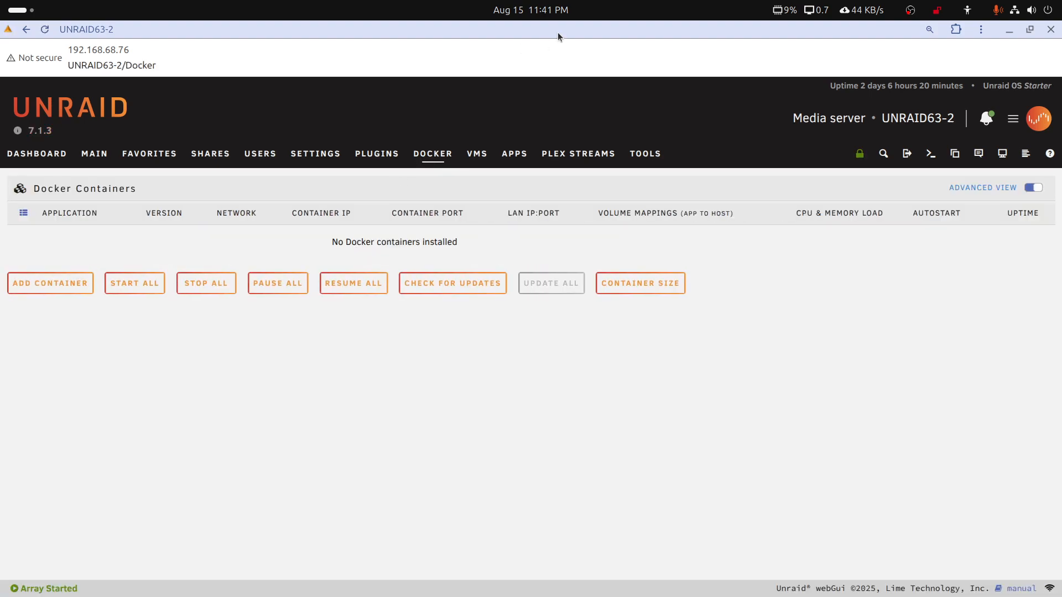
{"action": "key", "text": "super+Right"}
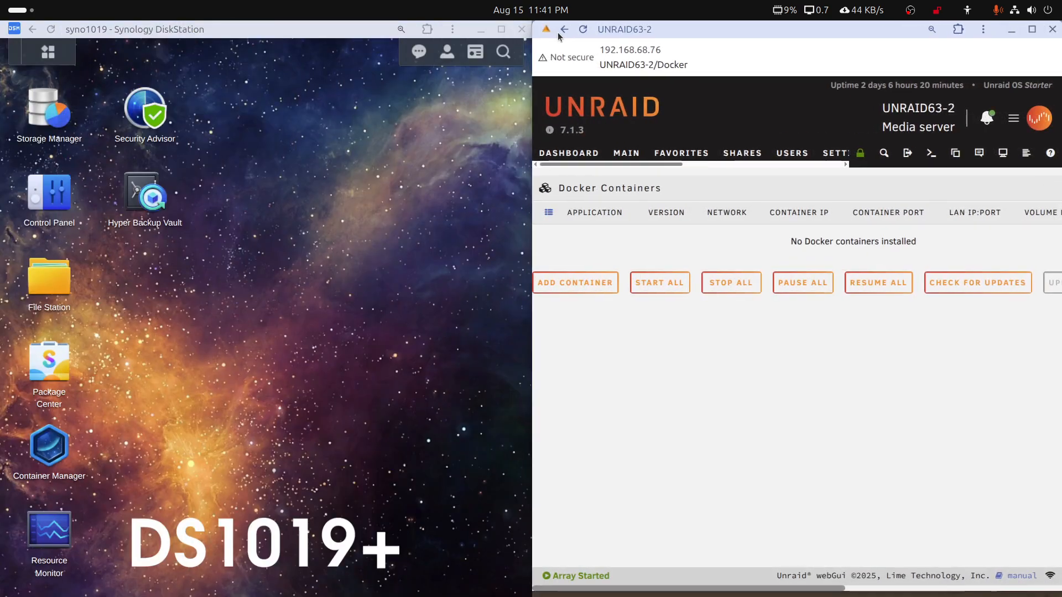
{"action": "left_click", "coordinate": [326, 28]}
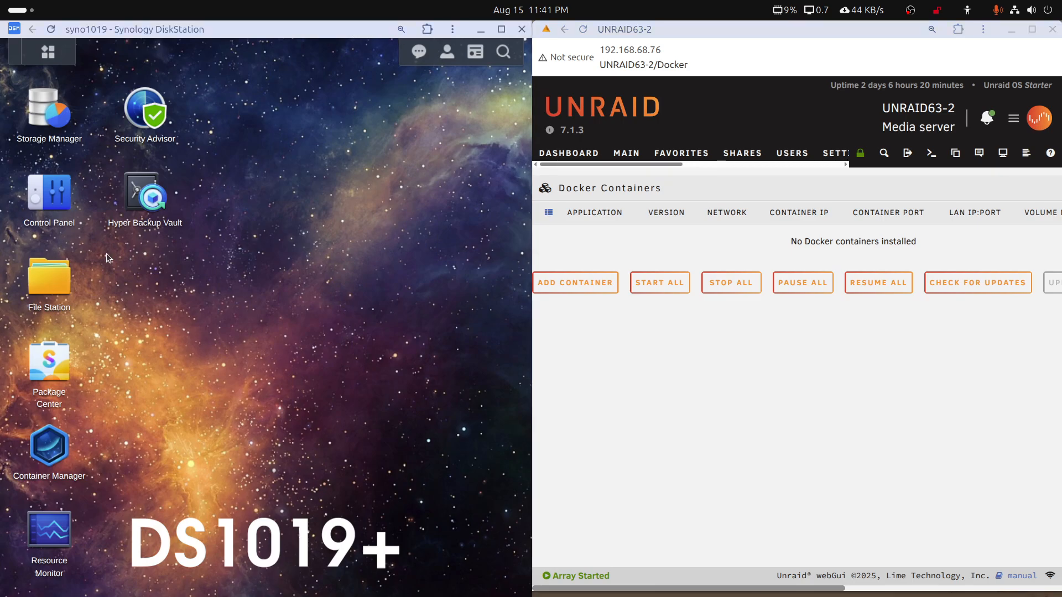
Open Container Manager in a maximized DiskStation window, review the container list, and close it
{"action": "left_click", "coordinate": [59, 452]}
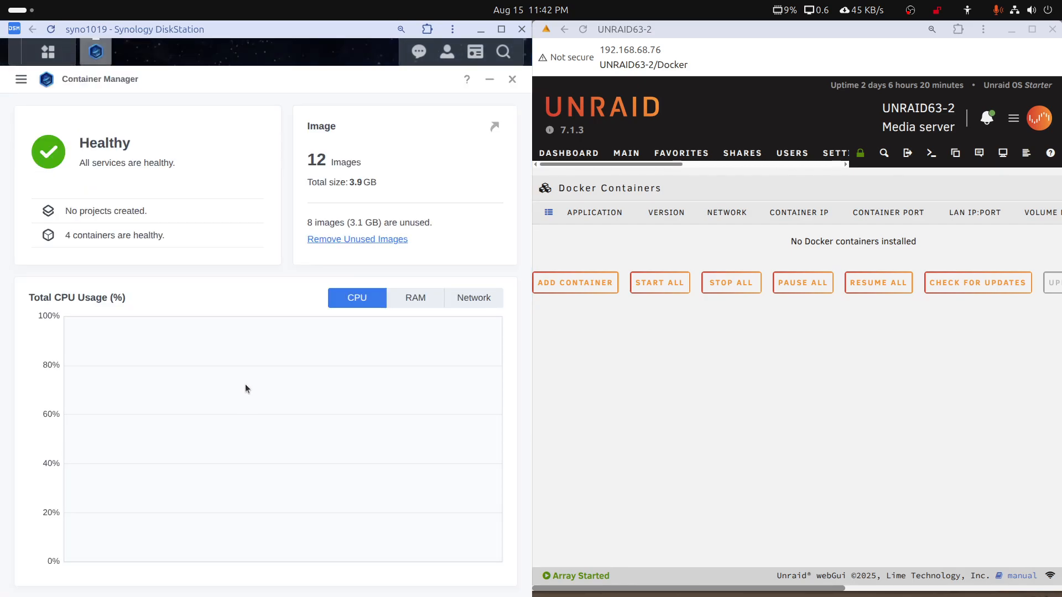
{"action": "double_click", "coordinate": [364, 36]}
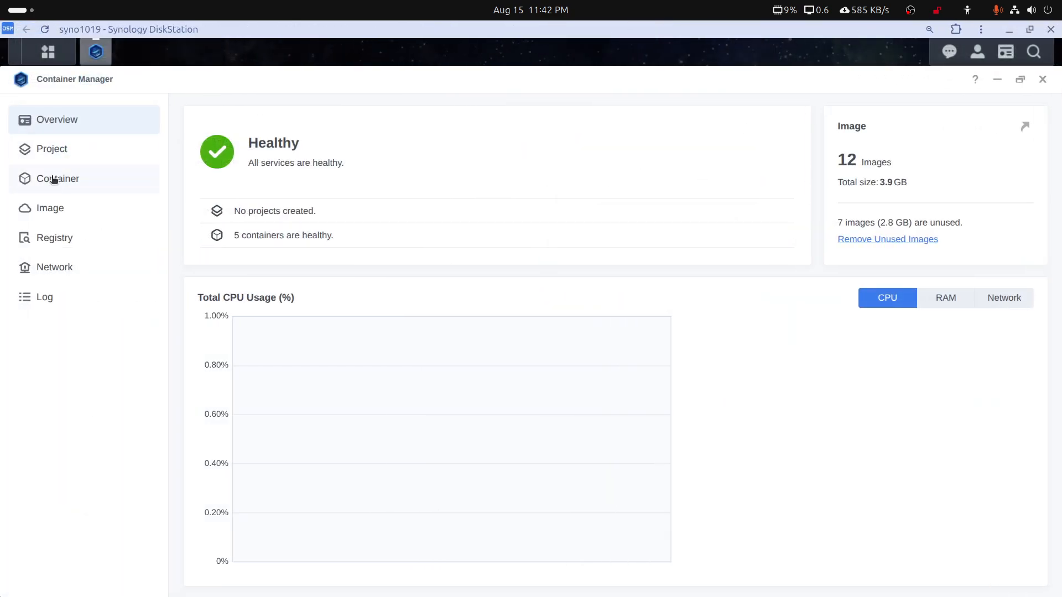
{"action": "left_click", "coordinate": [54, 180]}
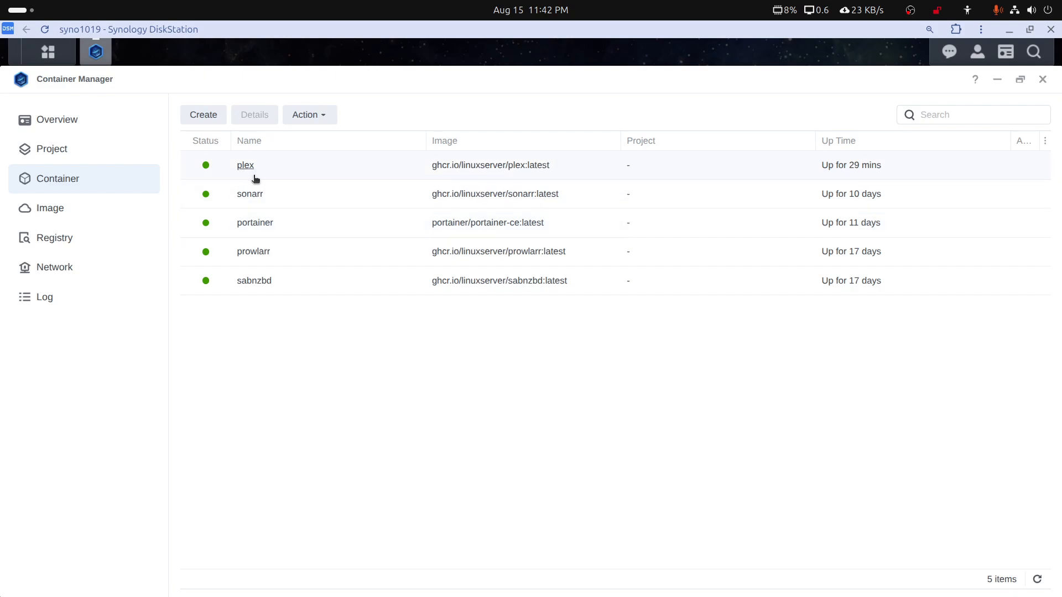
{"action": "left_click", "coordinate": [1042, 81]}
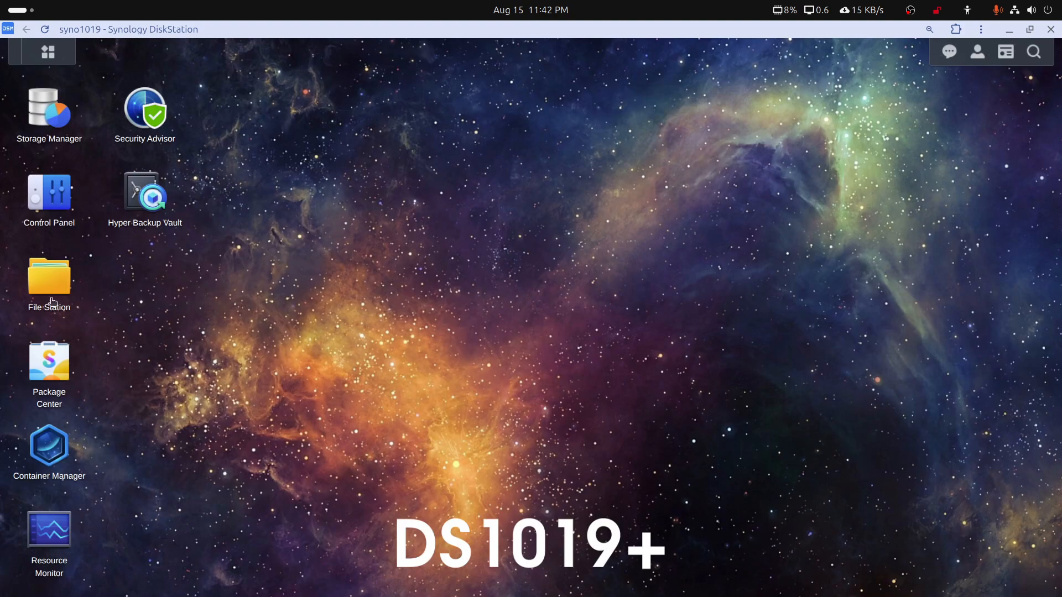
Open File Station, examine the folders in the media shared folder, and restore the side-by-side window layout
{"action": "left_click", "coordinate": [44, 281]}
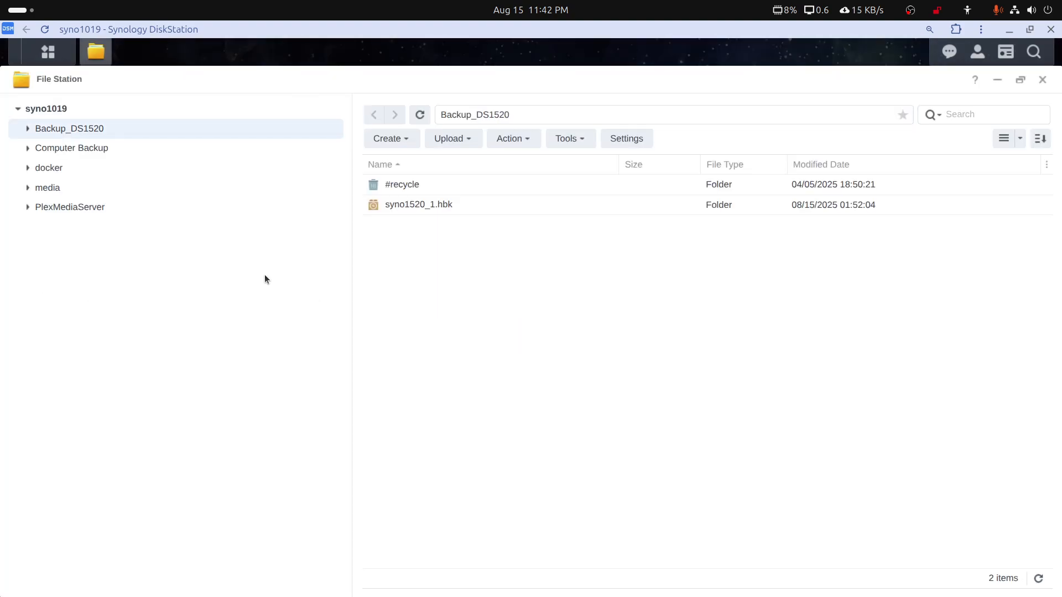
{"action": "left_click", "coordinate": [51, 191]}
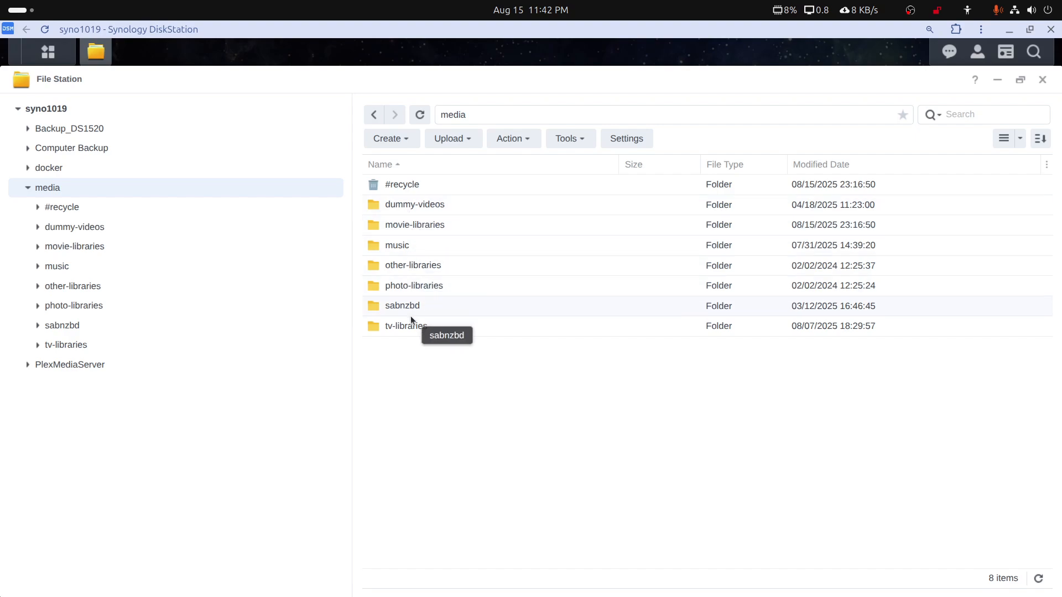
{"action": "left_click", "coordinate": [27, 187]}
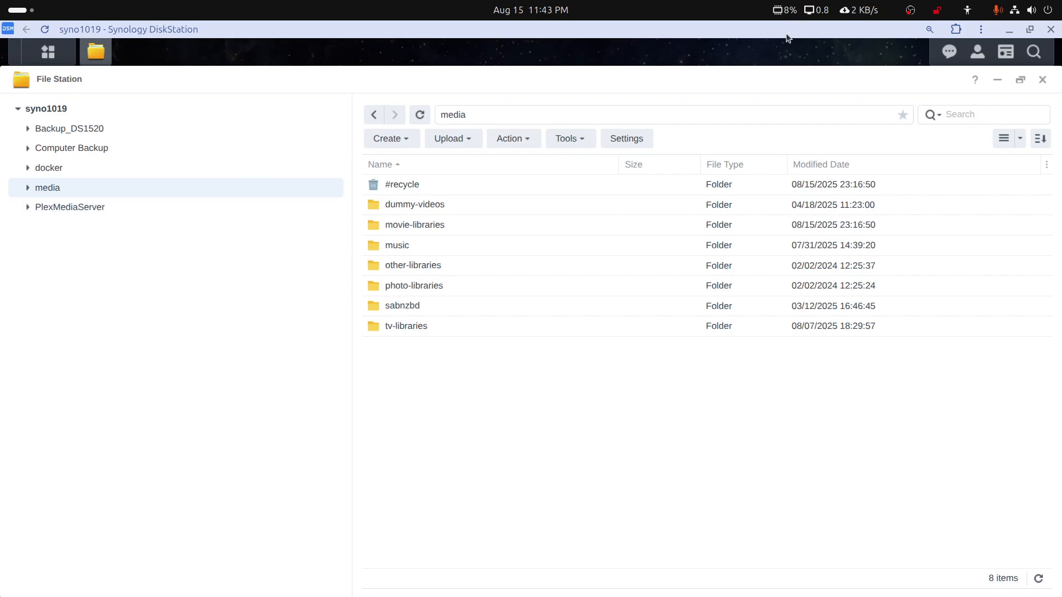
{"action": "double_click", "coordinate": [786, 35]}
{"action": "left_click_drag", "start_coordinate": [708, 31], "coordinate": [3, 102]}
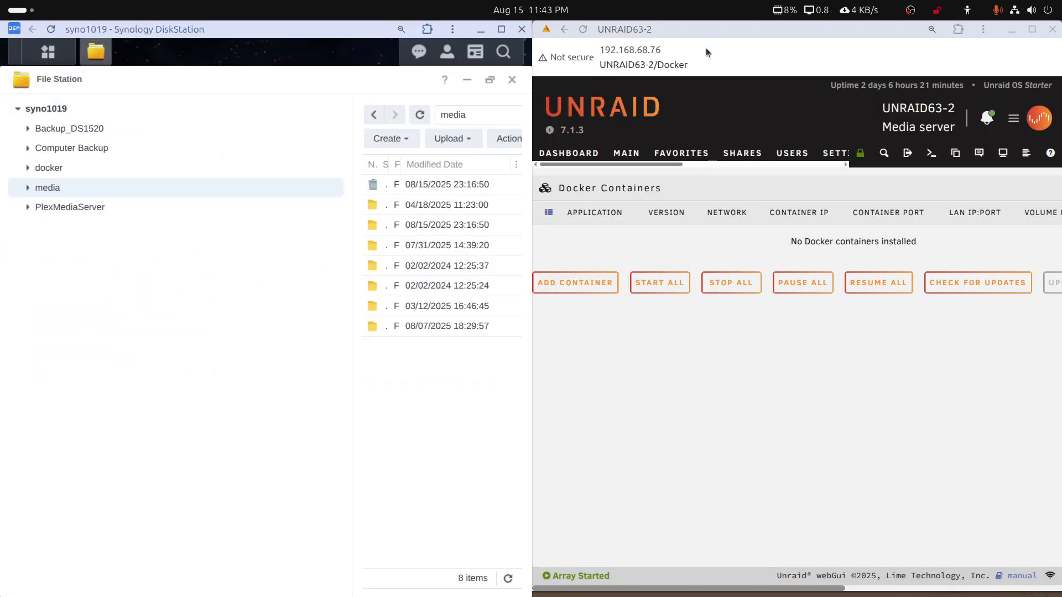
Switch to a maximized Unraid window, examine the media share on Disk 1, and return to the disk1 listing
{"action": "double_click", "coordinate": [724, 26]}
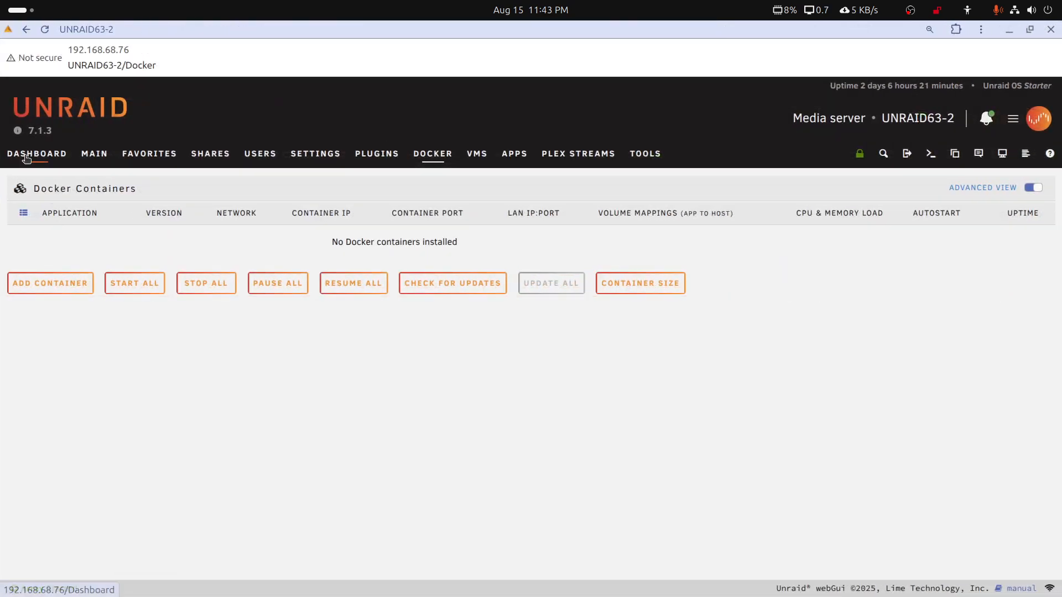
{"action": "left_click", "coordinate": [94, 155]}
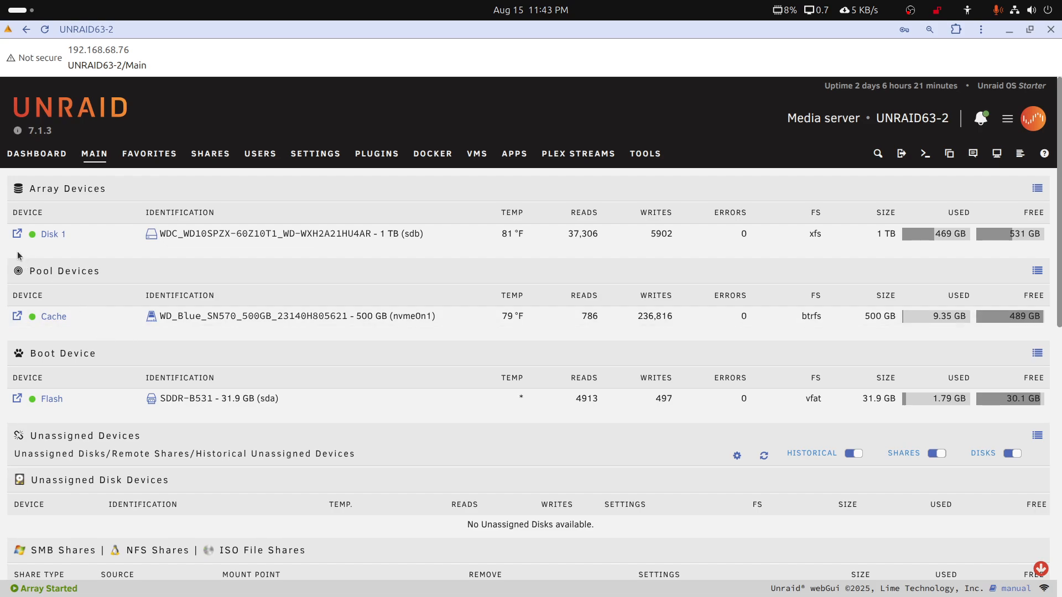
{"action": "left_click", "coordinate": [16, 234]}
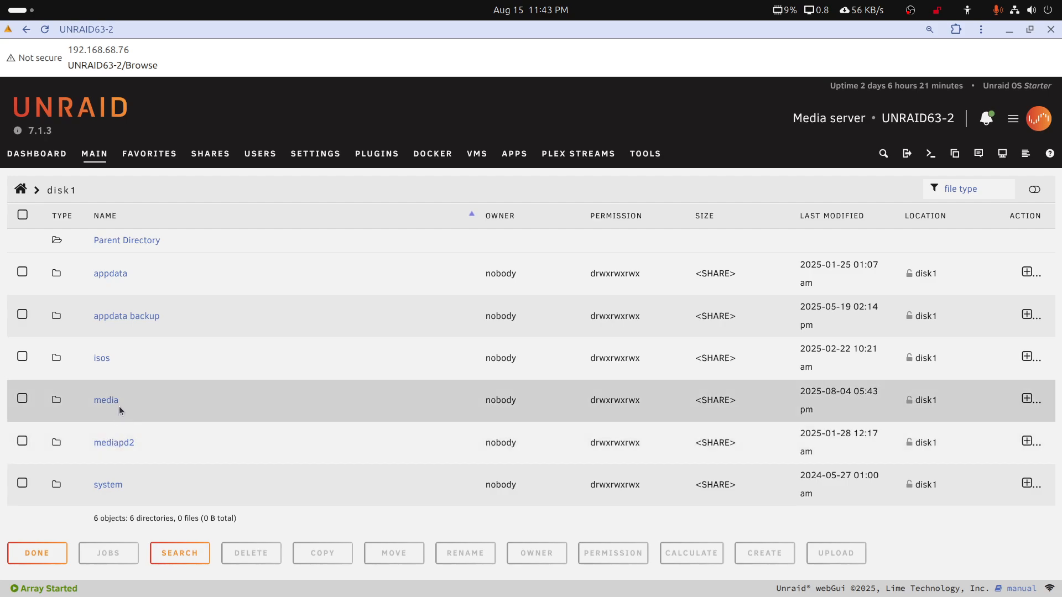
{"action": "left_click", "coordinate": [108, 402]}
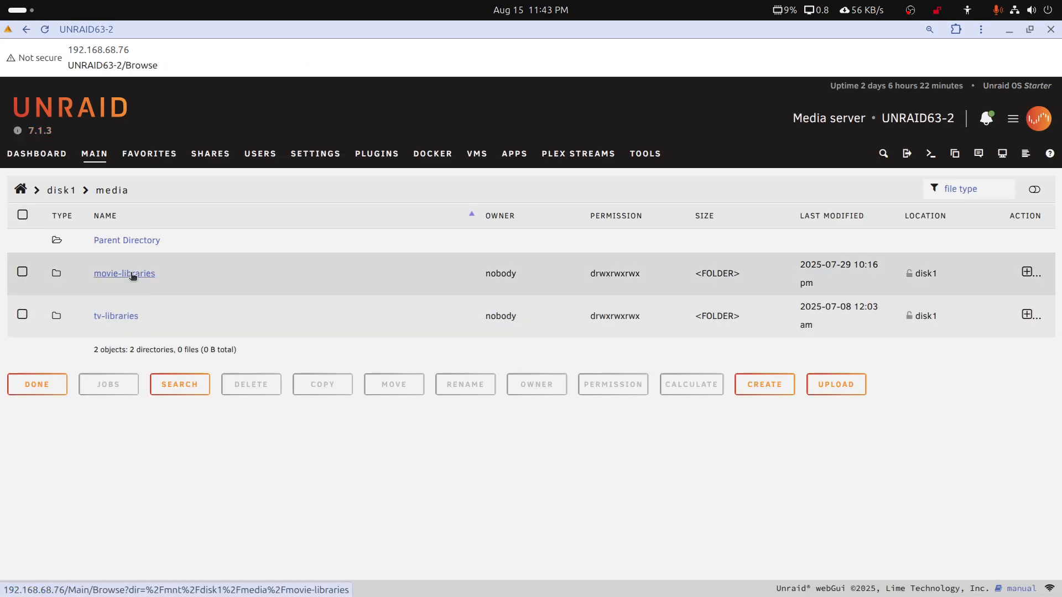
{"action": "left_click", "coordinate": [25, 34]}
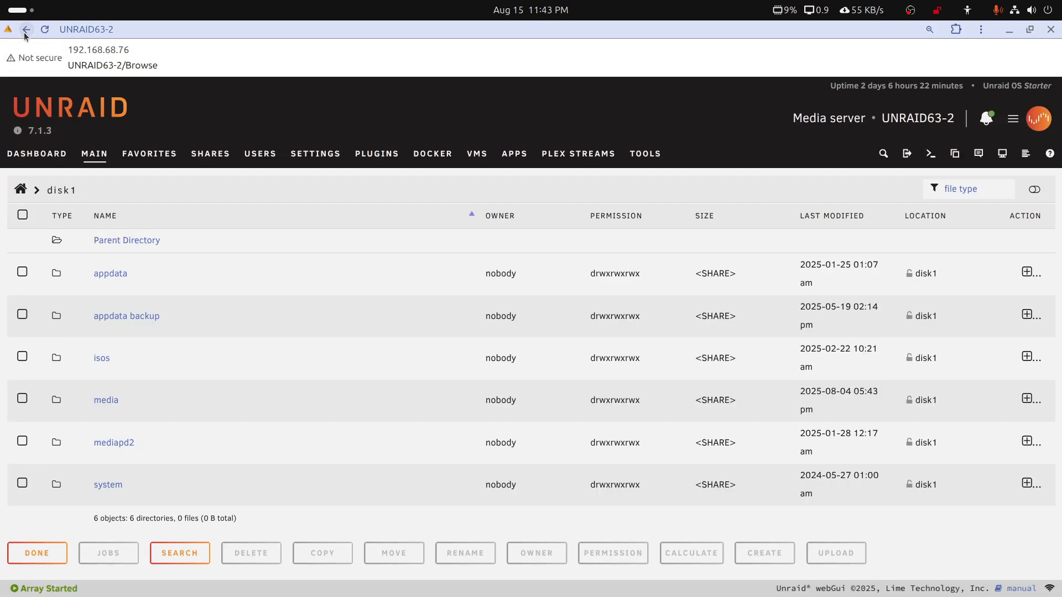
Examine the folders in disk1's mediapd2 share, return to disk1, and restore the side-by-side window layout
{"action": "left_click", "coordinate": [101, 444]}
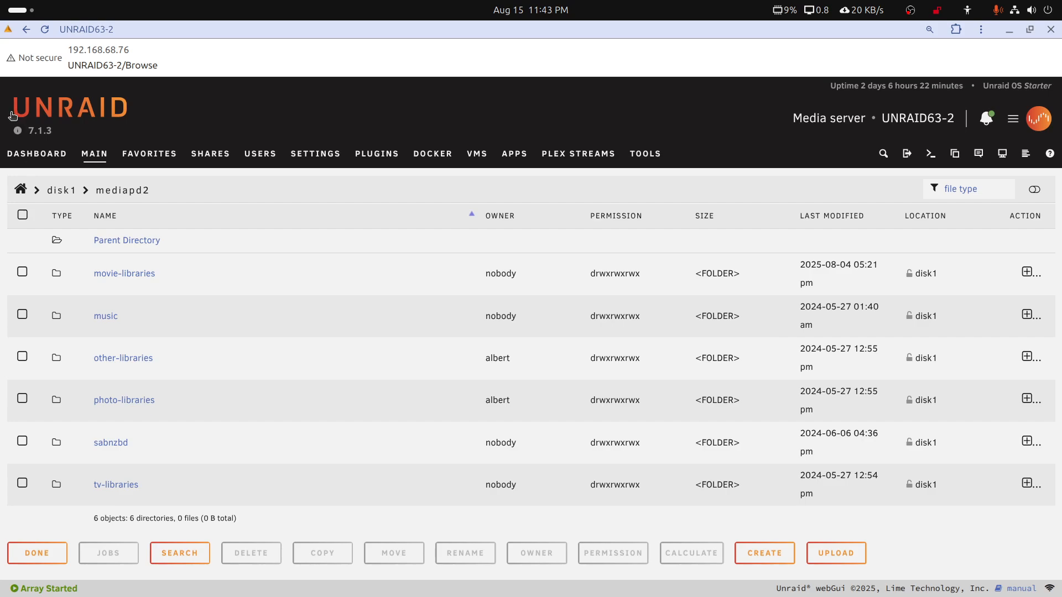
{"action": "left_click", "coordinate": [26, 30]}
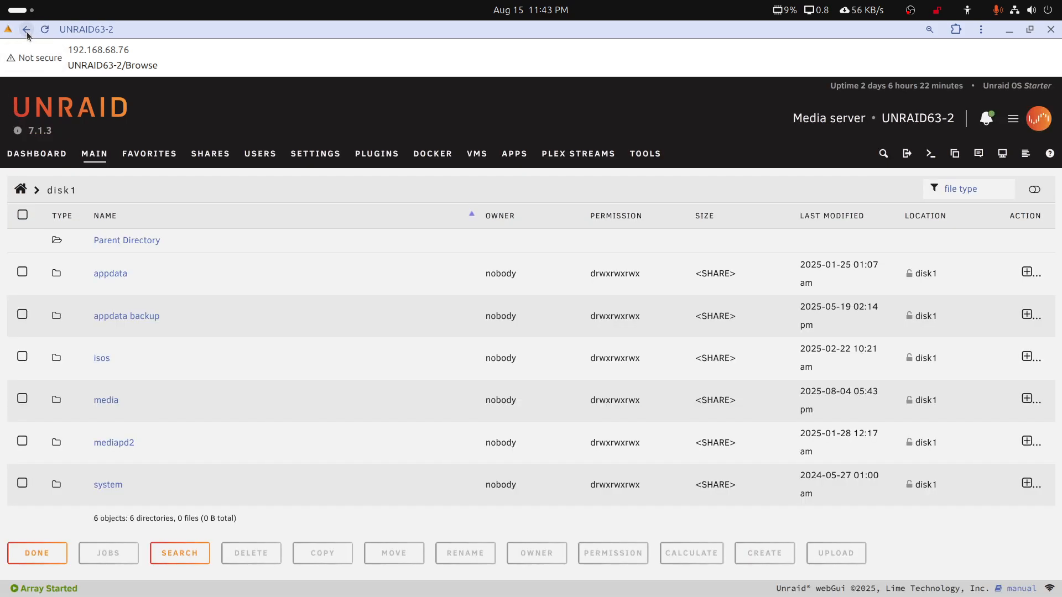
{"action": "double_click", "coordinate": [506, 34]}
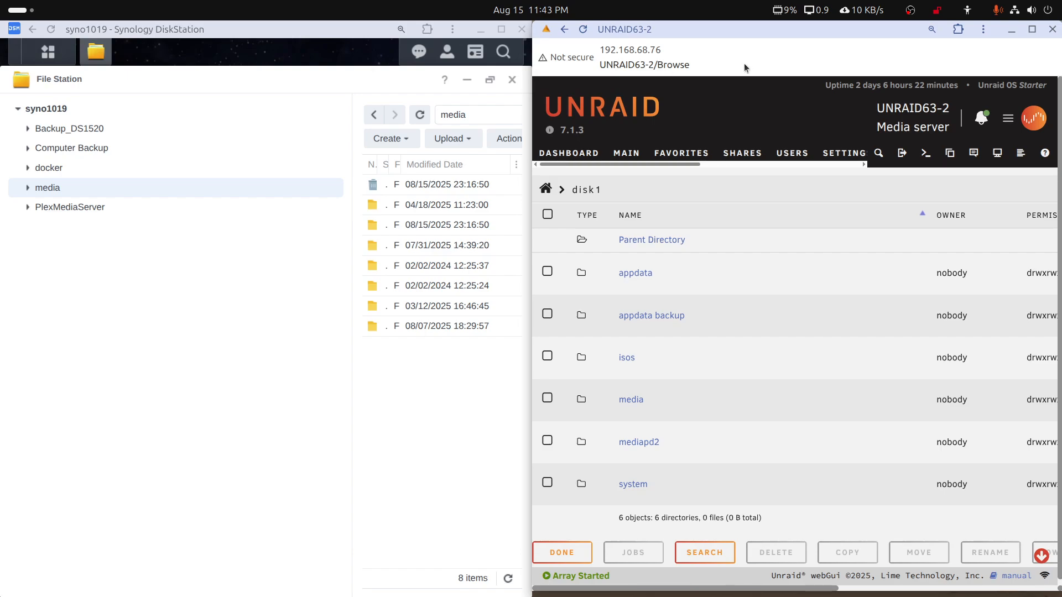
Switch to a maximized Plex window, examine the server list, and open the General settings of the DS1019+-Rust-Docker server
{"action": "mouse_move", "coordinate": [404, 595]}
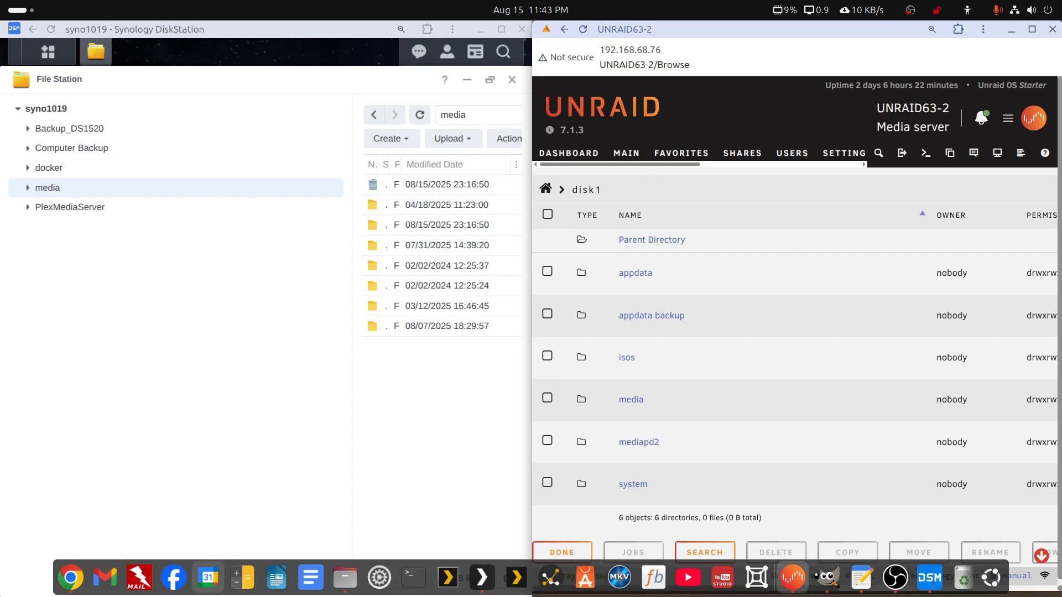
{"action": "left_click", "coordinate": [482, 578]}
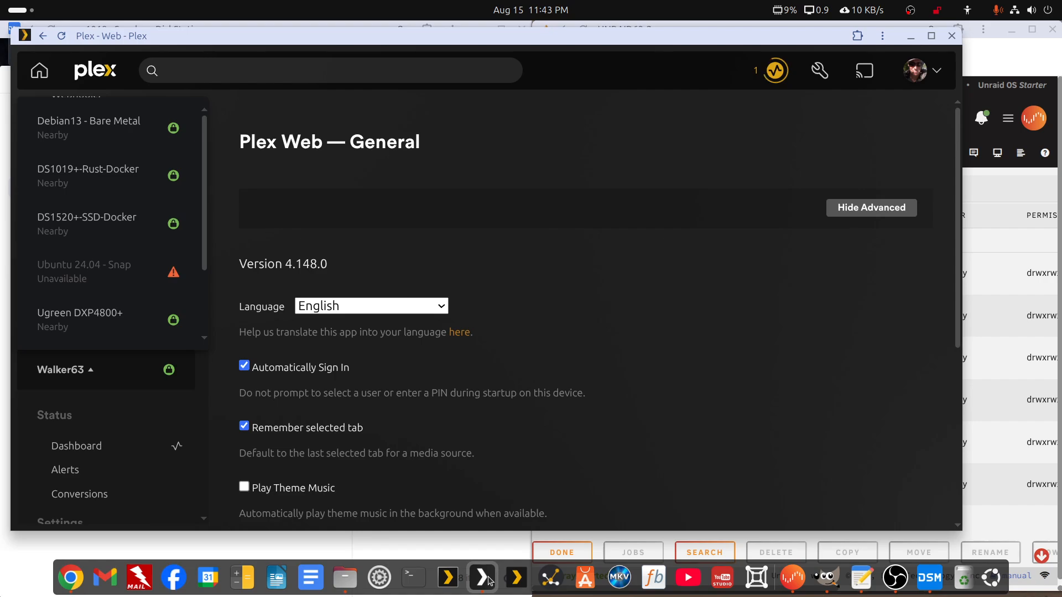
{"action": "double_click", "coordinate": [473, 36]}
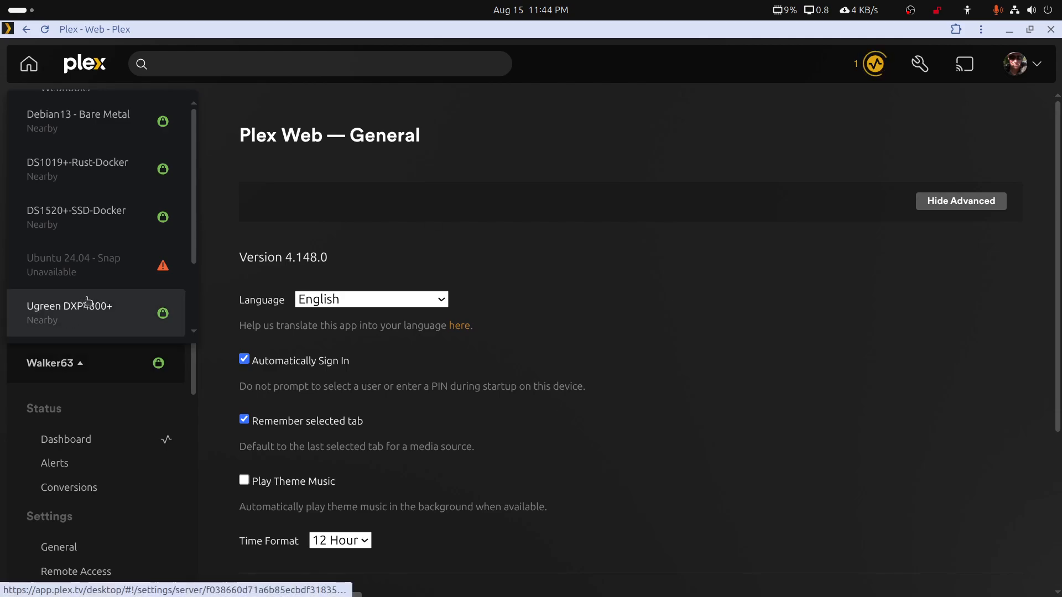
{"action": "scroll", "coordinate": [94, 290], "scroll_direction": "down", "scroll_amount": 2}
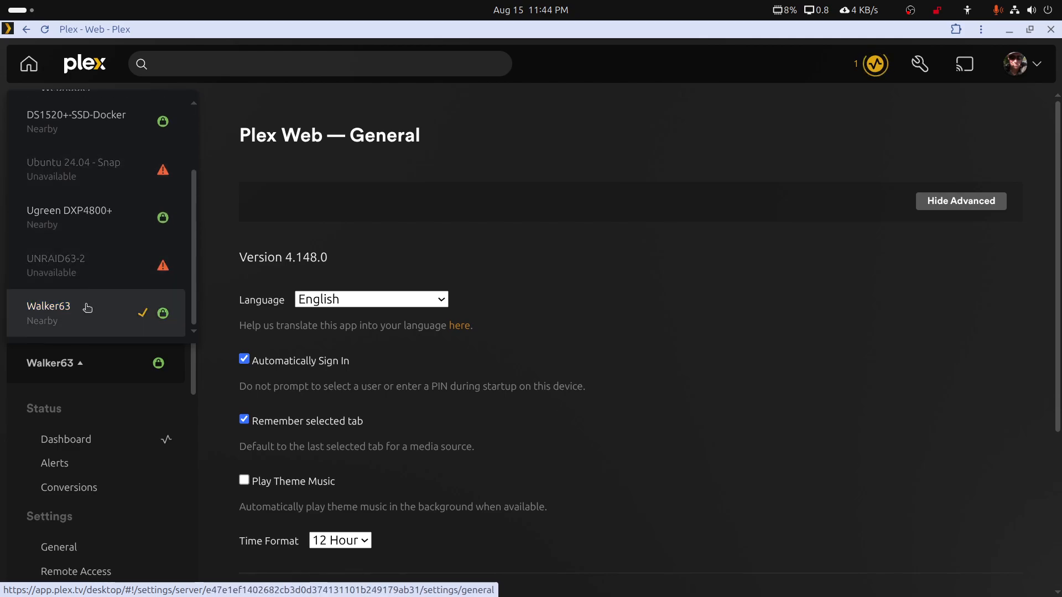
{"action": "scroll", "coordinate": [86, 308], "scroll_direction": "up", "scroll_amount": 2}
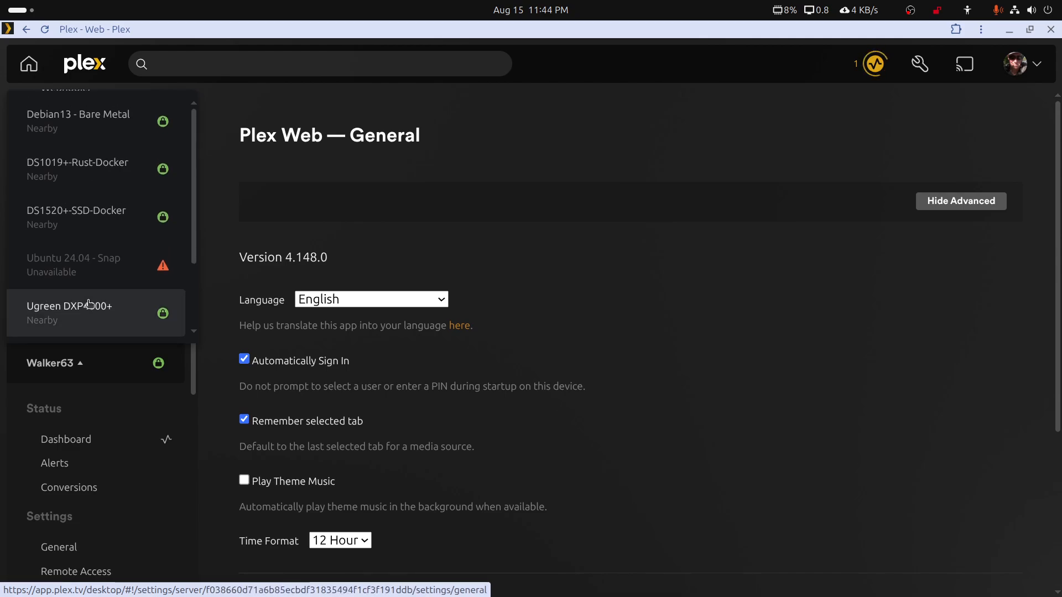
{"action": "left_click", "coordinate": [84, 169]}
{"action": "scroll", "coordinate": [724, 275], "scroll_direction": "down", "scroll_amount": 5}
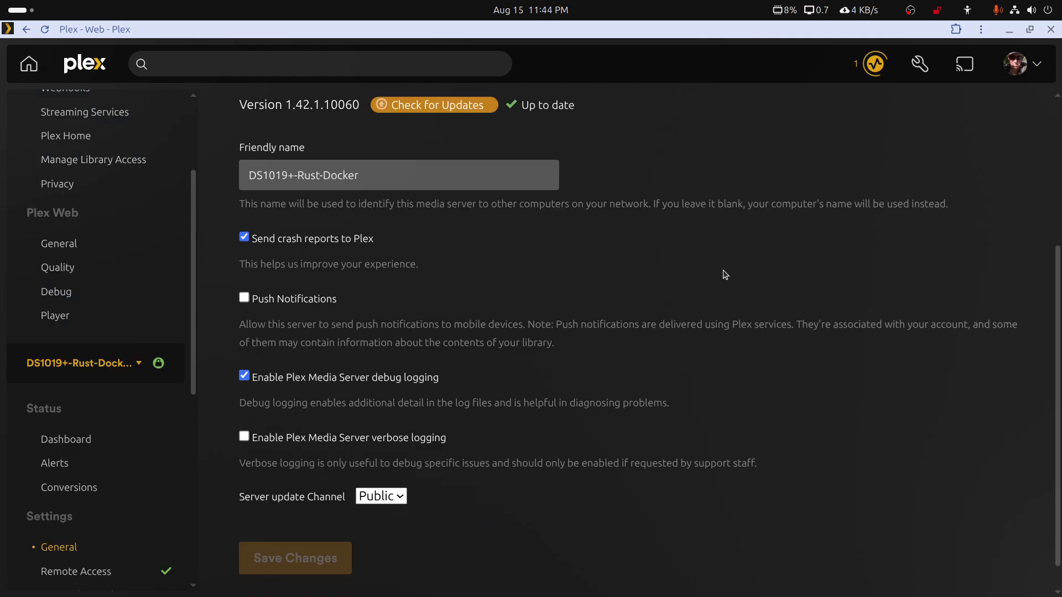
{"action": "scroll", "coordinate": [725, 275], "scroll_direction": "up", "scroll_amount": 5}
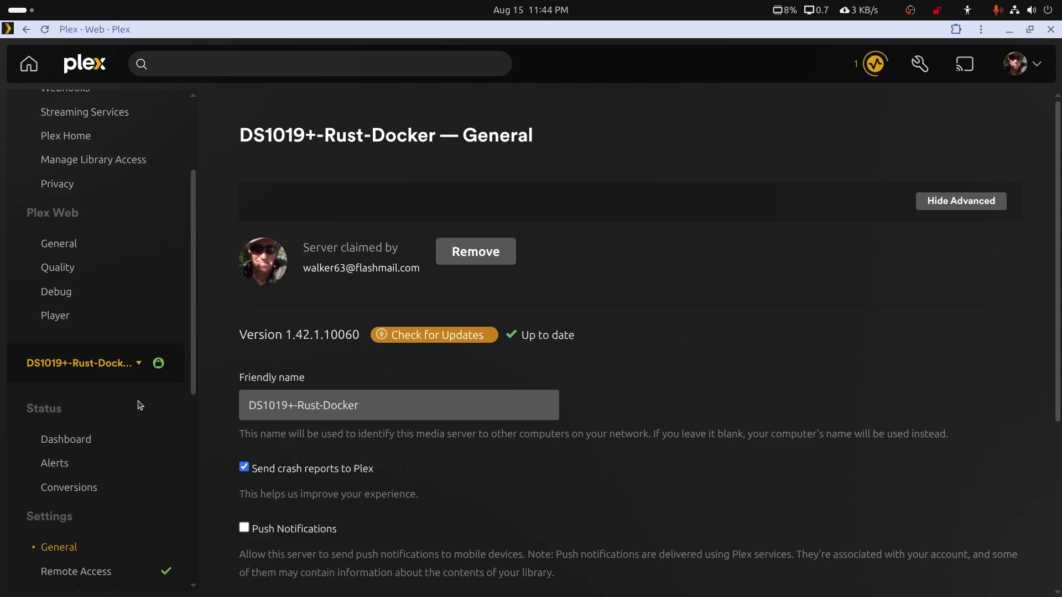
In the server's Library settings, turn off automatic library scanning, partial scans on changes, and music libraries in automatic updates
{"action": "scroll", "coordinate": [138, 402], "scroll_direction": "down", "scroll_amount": 5}
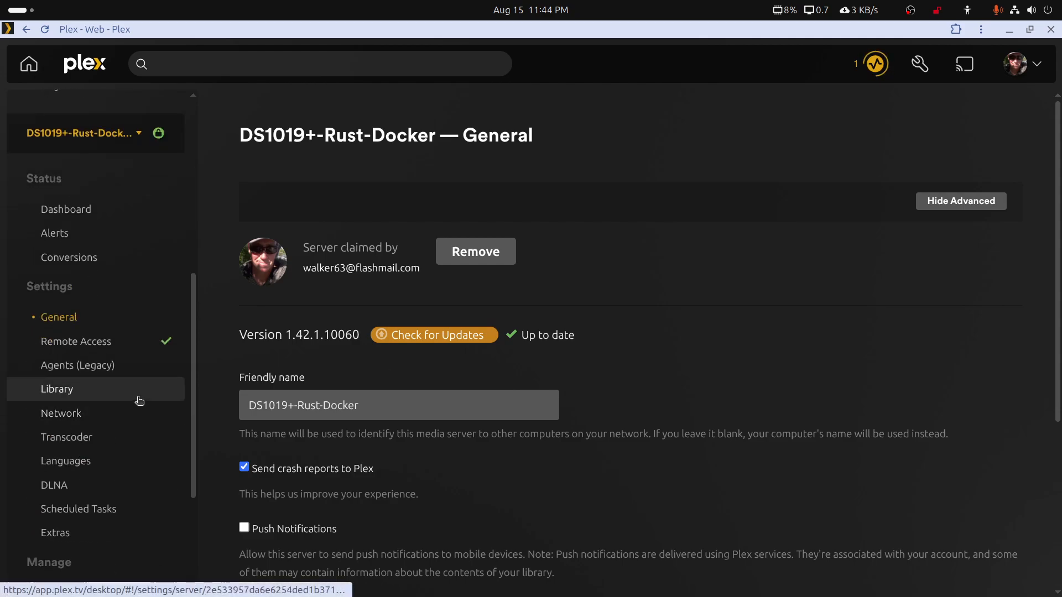
{"action": "left_click", "coordinate": [55, 392]}
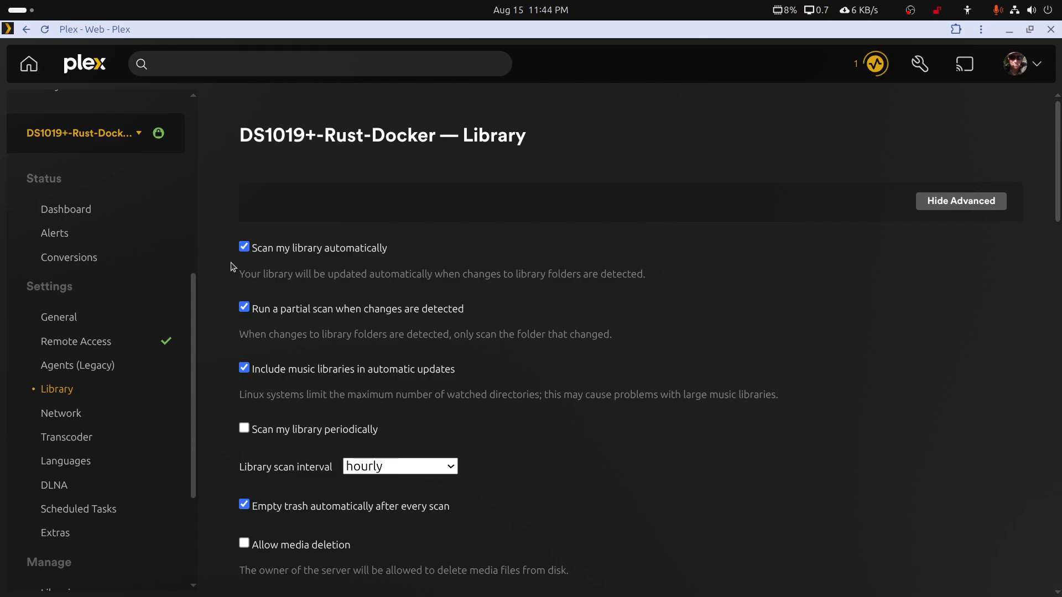
{"action": "left_click", "coordinate": [244, 250]}
{"action": "left_click", "coordinate": [243, 309]}
{"action": "left_click", "coordinate": [244, 368]}
Turn off emptying trash automatically after every scan and save the Library settings
{"action": "scroll", "coordinate": [246, 354], "scroll_direction": "down", "scroll_amount": 2}
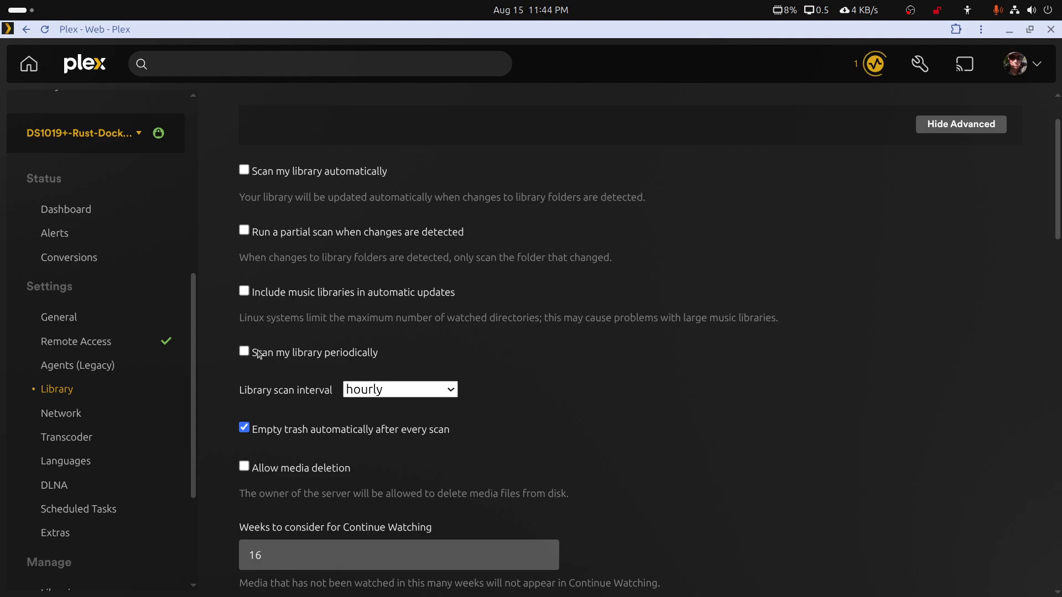
{"action": "scroll", "coordinate": [260, 354], "scroll_direction": "down", "scroll_amount": 3}
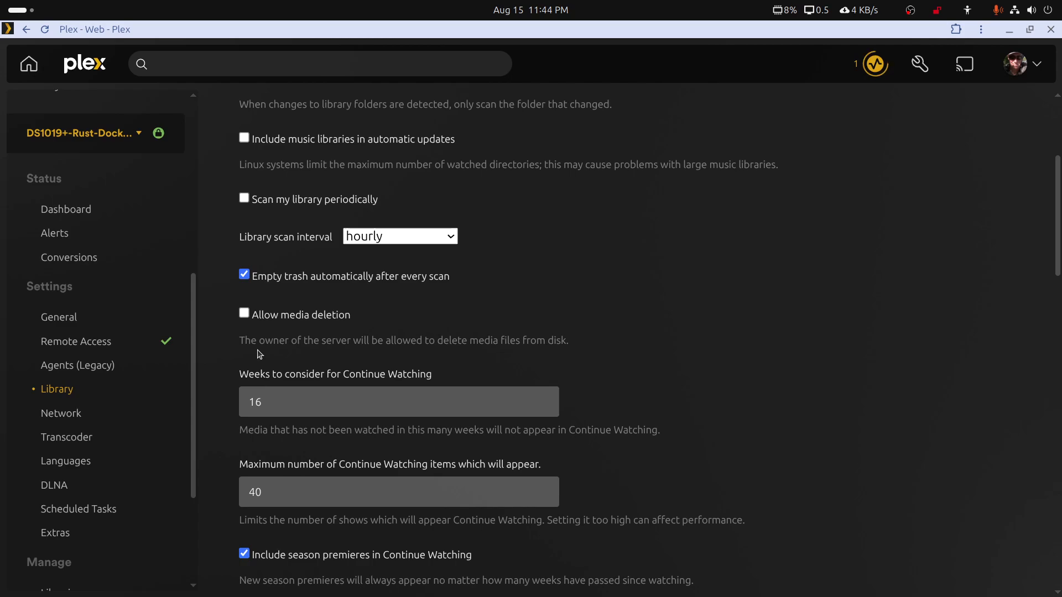
{"action": "left_click", "coordinate": [245, 276]}
{"action": "scroll", "coordinate": [473, 304], "scroll_direction": "down", "scroll_amount": 12}
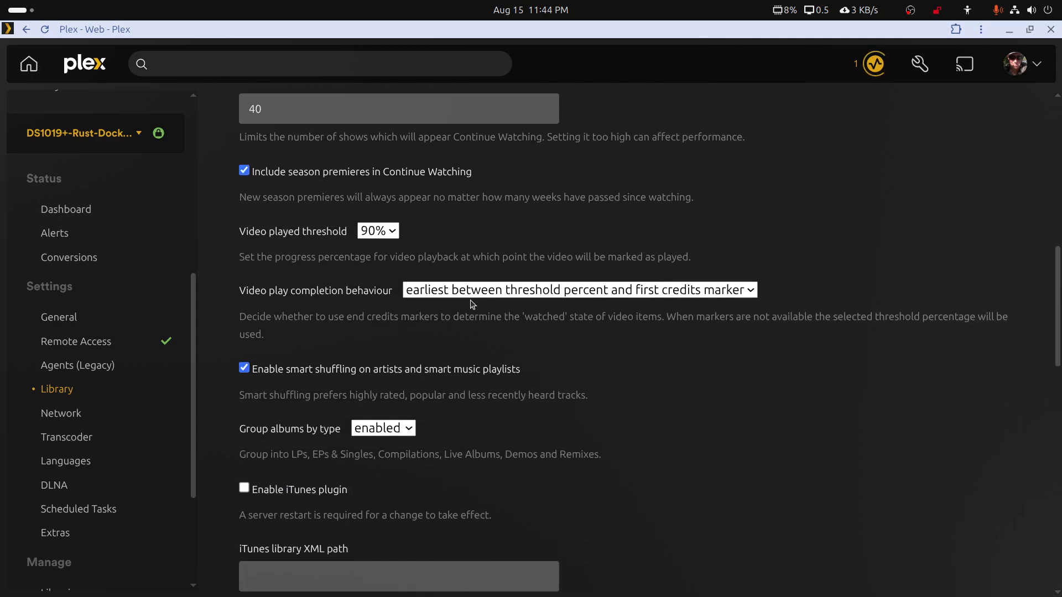
{"action": "scroll", "coordinate": [472, 305], "scroll_direction": "down", "scroll_amount": 13}
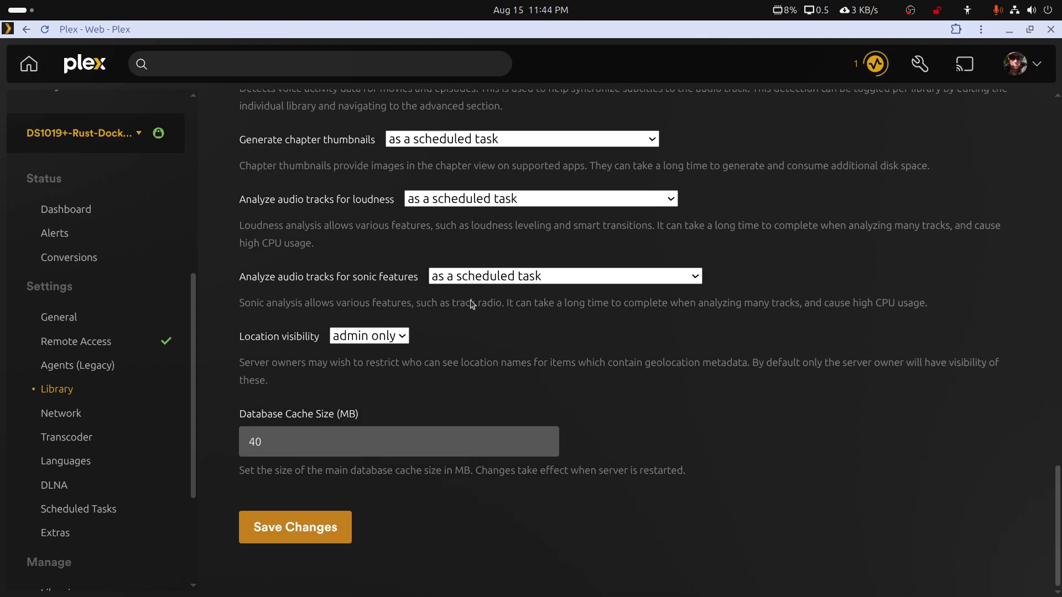
{"action": "left_click", "coordinate": [283, 528]}
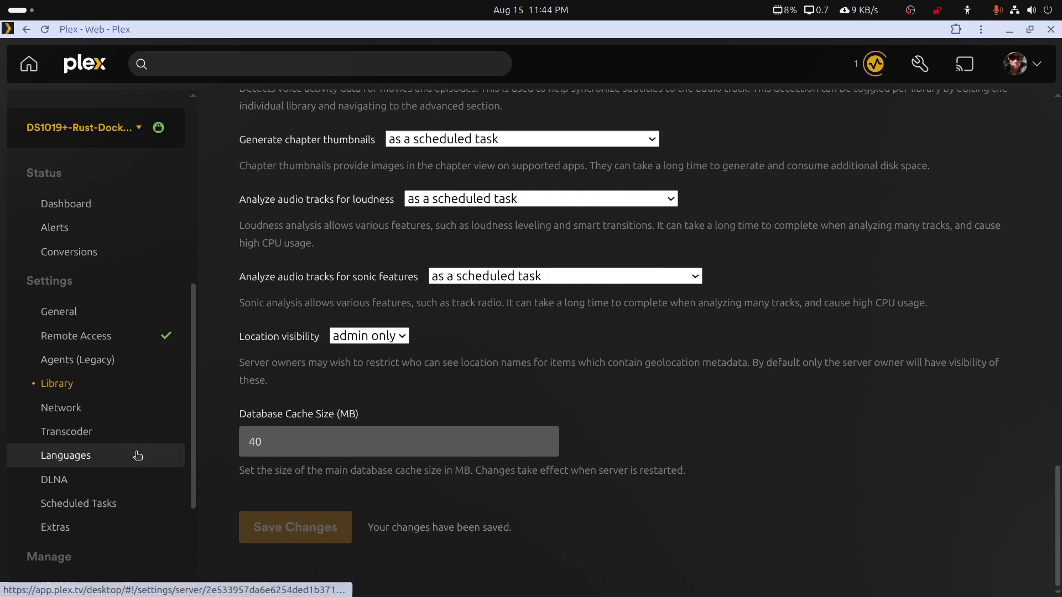
Optimize the database and clean the bundles from the DS1019+-Rust-Docker server's Troubleshooting page
{"action": "scroll", "coordinate": [137, 456], "scroll_direction": "down", "scroll_amount": 3}
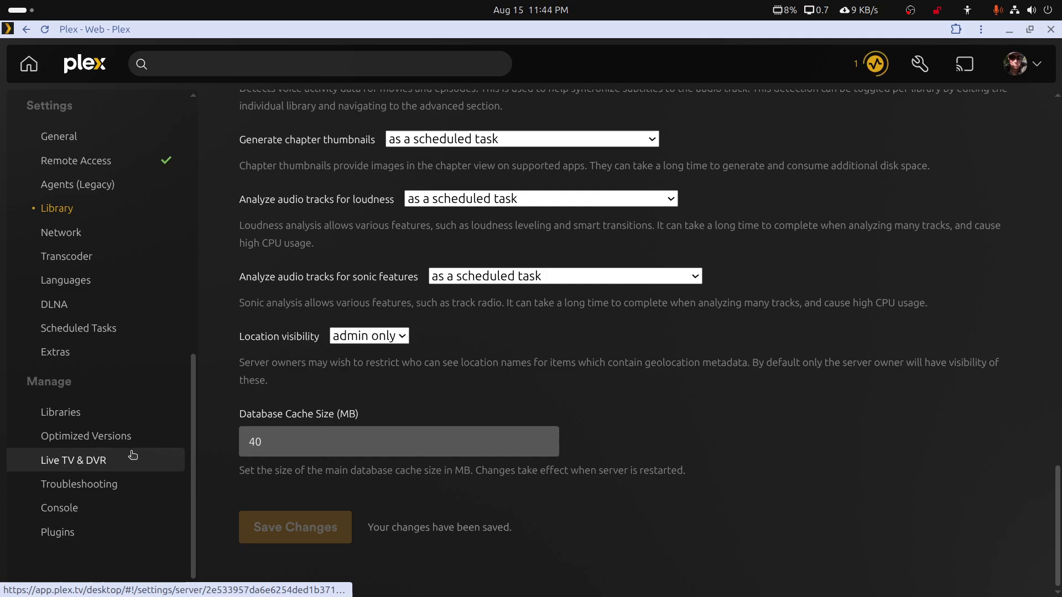
{"action": "left_click", "coordinate": [112, 486]}
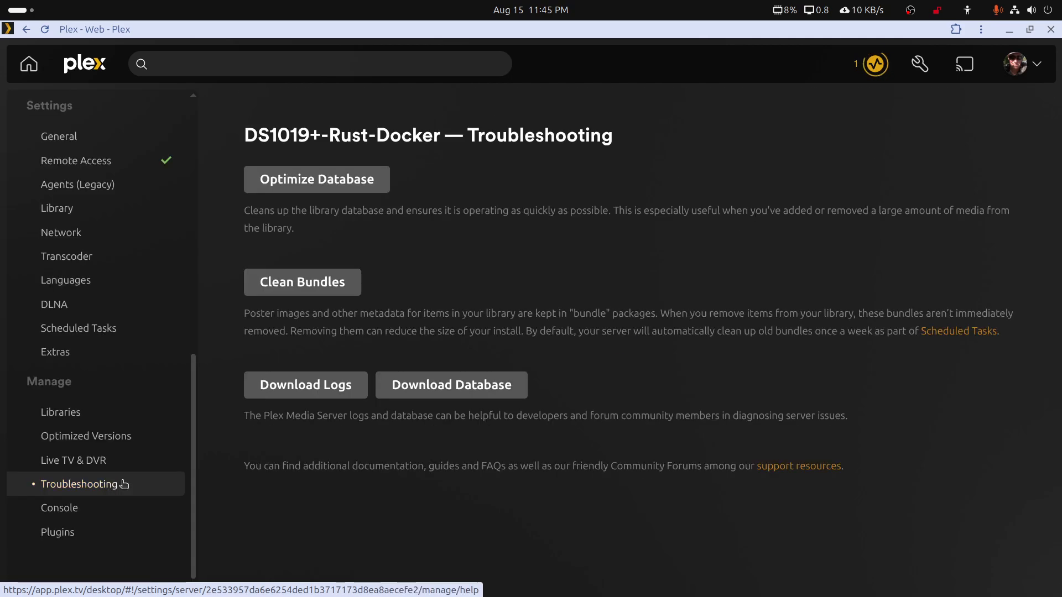
{"action": "left_click", "coordinate": [341, 180]}
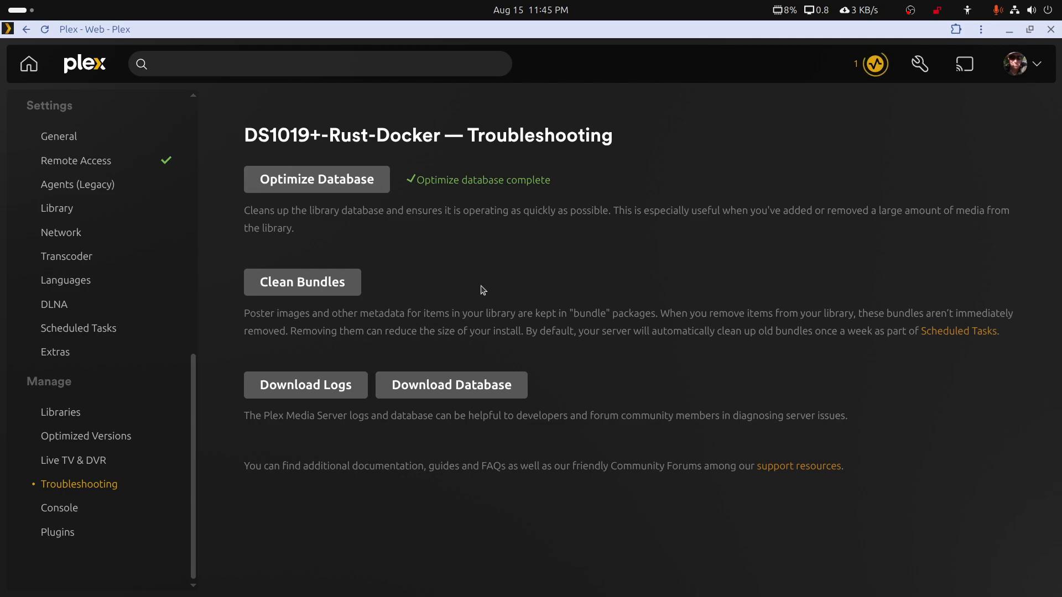
{"action": "left_click", "coordinate": [298, 290]}
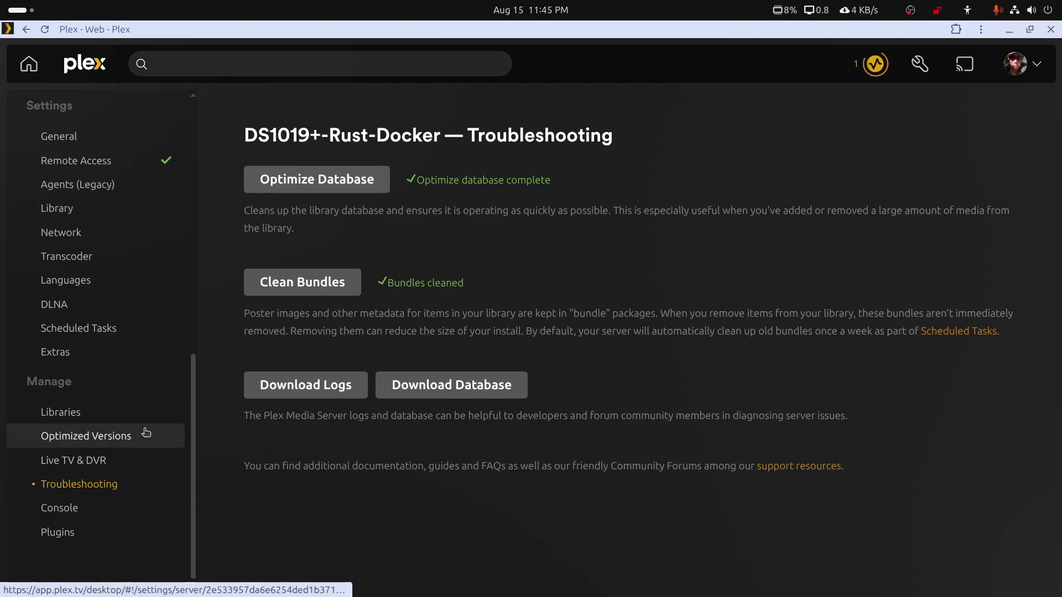
In Scheduled Tasks, set the maintenance start time to 1:00 and the stop time to 8:00, and save the changes
{"action": "left_click", "coordinate": [105, 333]}
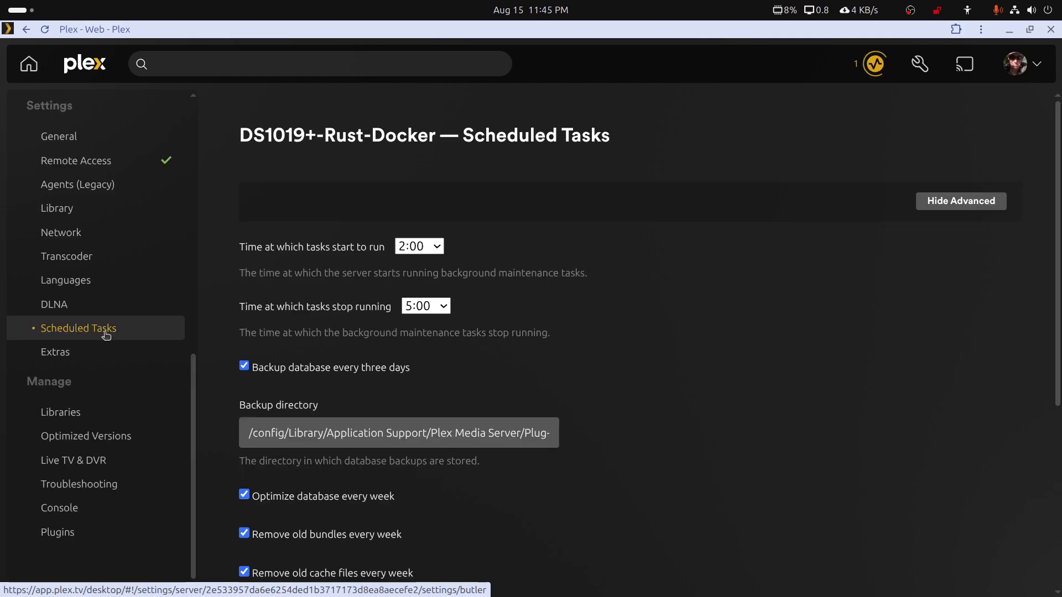
{"action": "scroll", "coordinate": [664, 445], "scroll_direction": "down", "scroll_amount": 4}
{"action": "scroll", "coordinate": [664, 445], "scroll_direction": "down", "scroll_amount": 2}
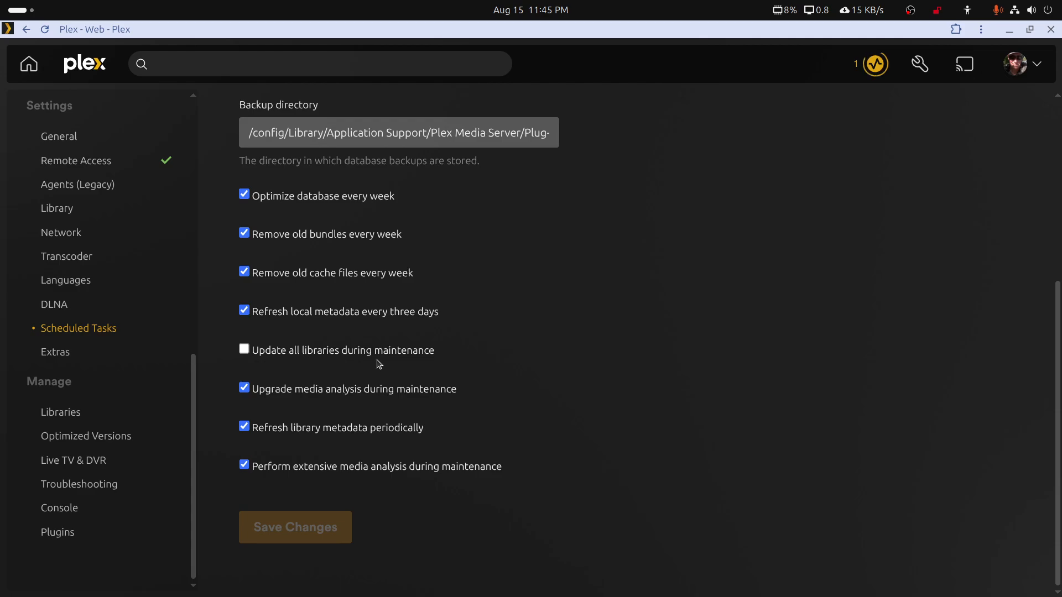
{"action": "scroll", "coordinate": [520, 360], "scroll_direction": "up", "scroll_amount": 5}
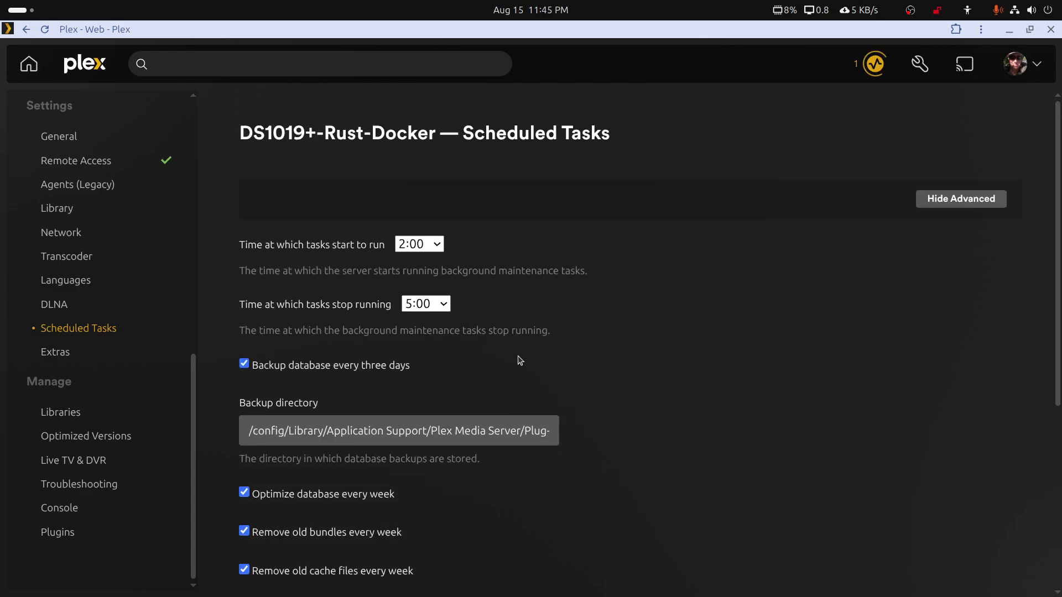
{"action": "left_click", "coordinate": [437, 247]}
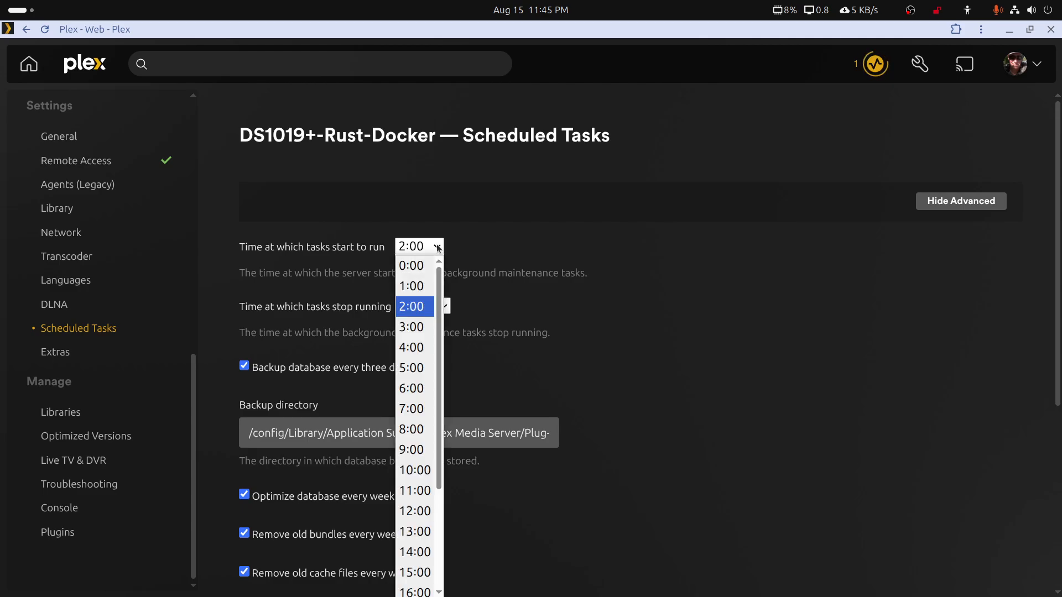
{"action": "left_click", "coordinate": [418, 282]}
{"action": "left_click", "coordinate": [445, 307]}
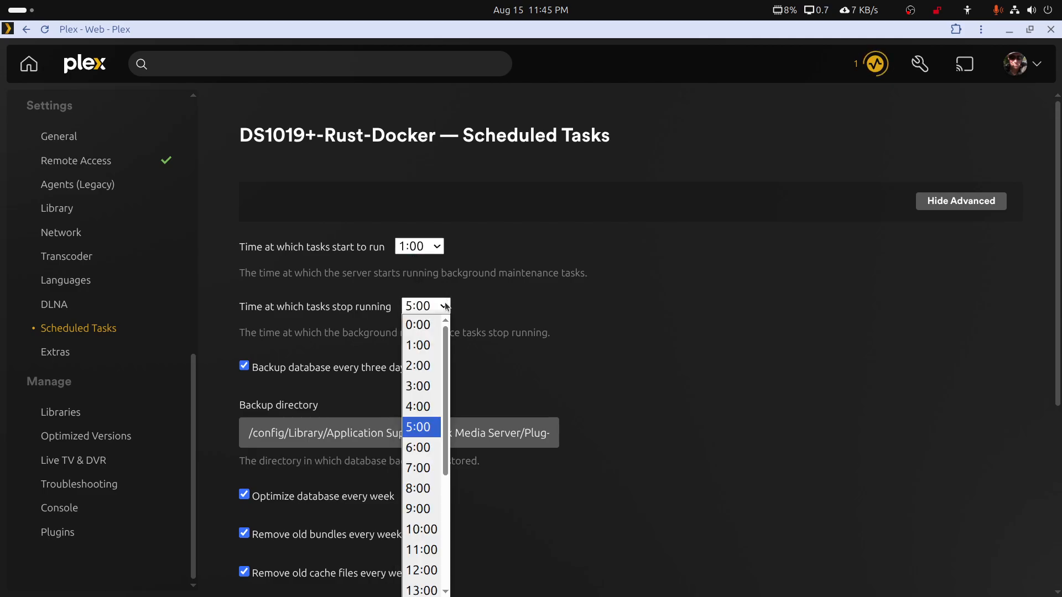
{"action": "left_click", "coordinate": [418, 488]}
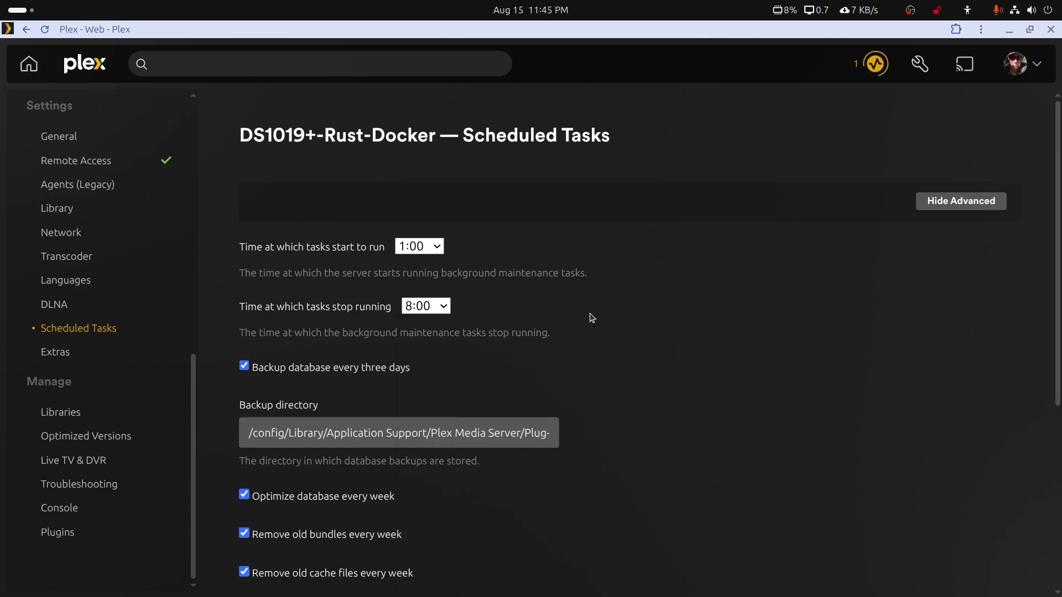
{"action": "scroll", "coordinate": [471, 350], "scroll_direction": "down", "scroll_amount": 5}
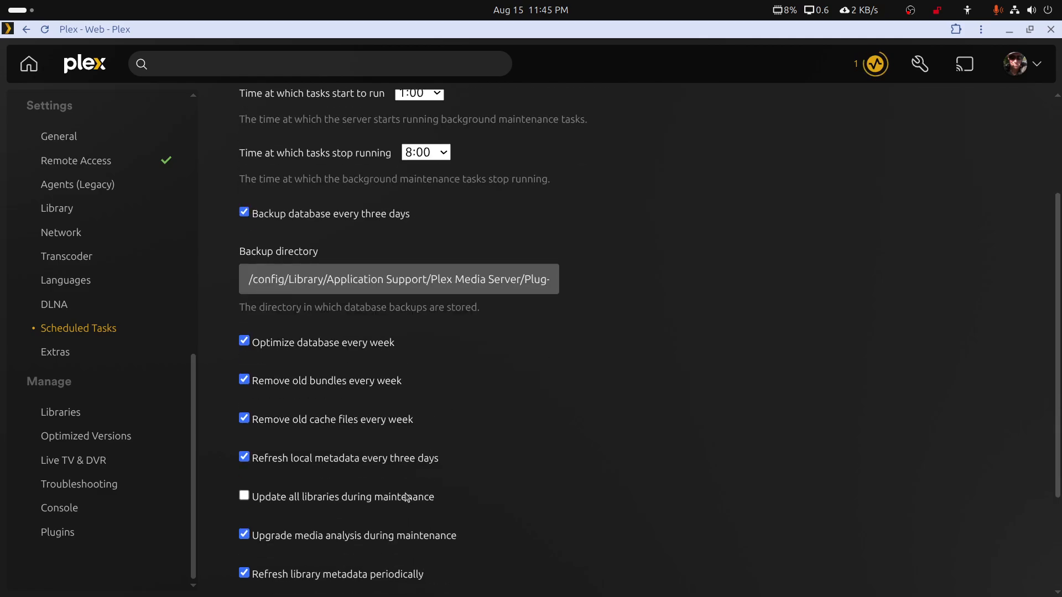
{"action": "left_click", "coordinate": [313, 534]}
{"action": "scroll", "coordinate": [540, 469], "scroll_direction": "up", "scroll_amount": 5}
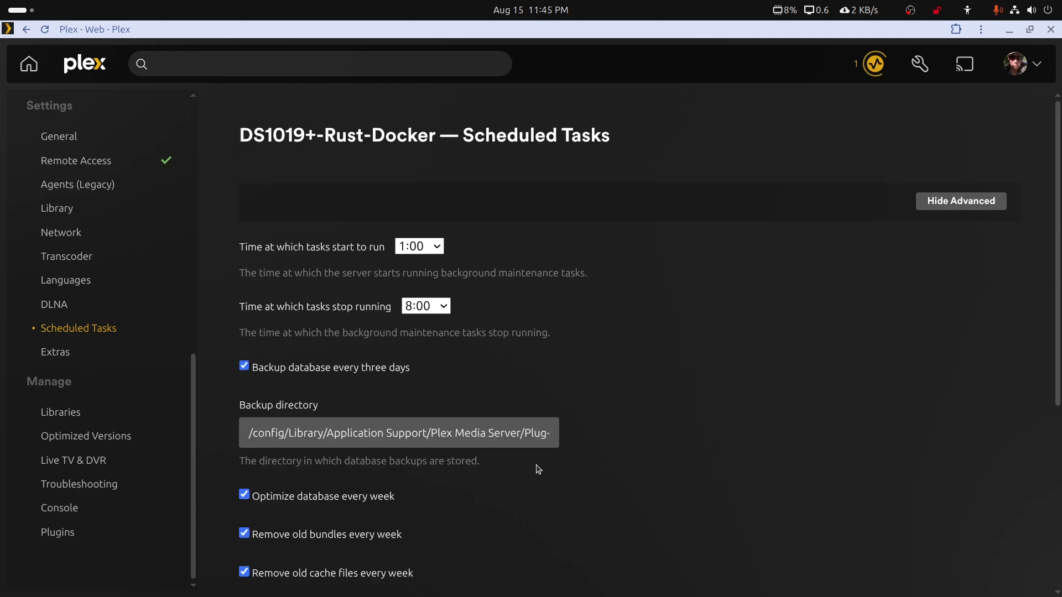
Check the Scheduled Tasks settings of the Walker63 server and switch back to the DS1019+-Rust-Docker server
{"action": "scroll", "coordinate": [113, 362], "scroll_direction": "up", "scroll_amount": 6}
{"action": "left_click", "coordinate": [102, 338]}
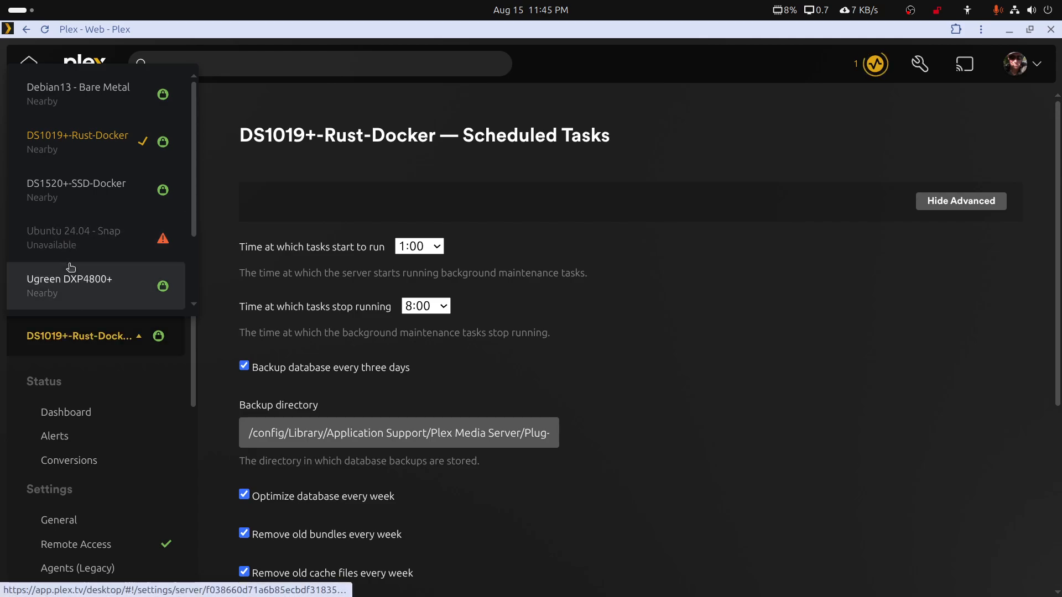
{"action": "scroll", "coordinate": [73, 274], "scroll_direction": "down", "scroll_amount": 2}
{"action": "left_click", "coordinate": [75, 279]}
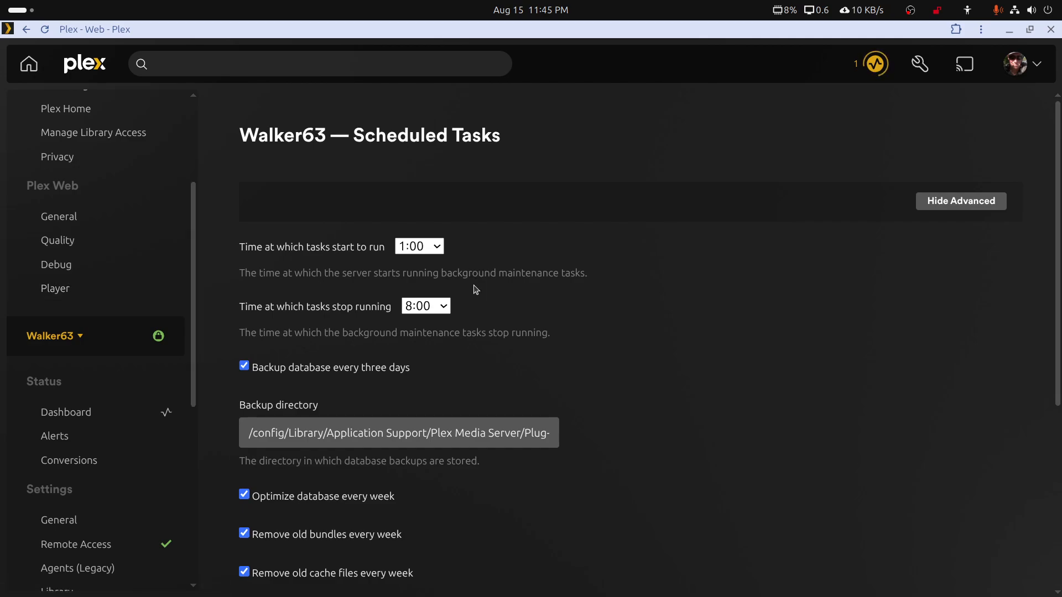
{"action": "left_click", "coordinate": [50, 336]}
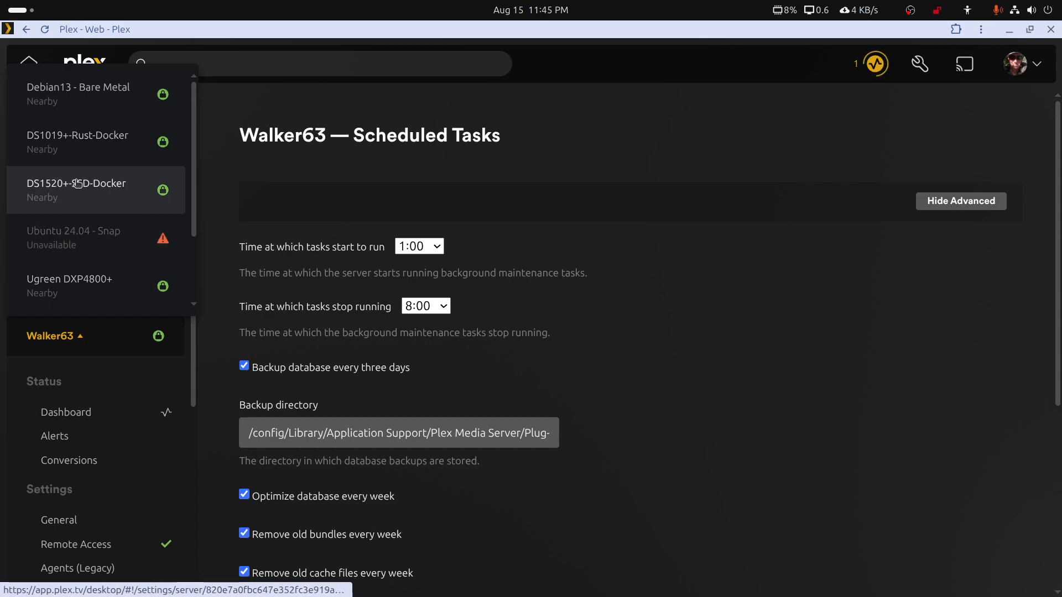
{"action": "left_click", "coordinate": [83, 136]}
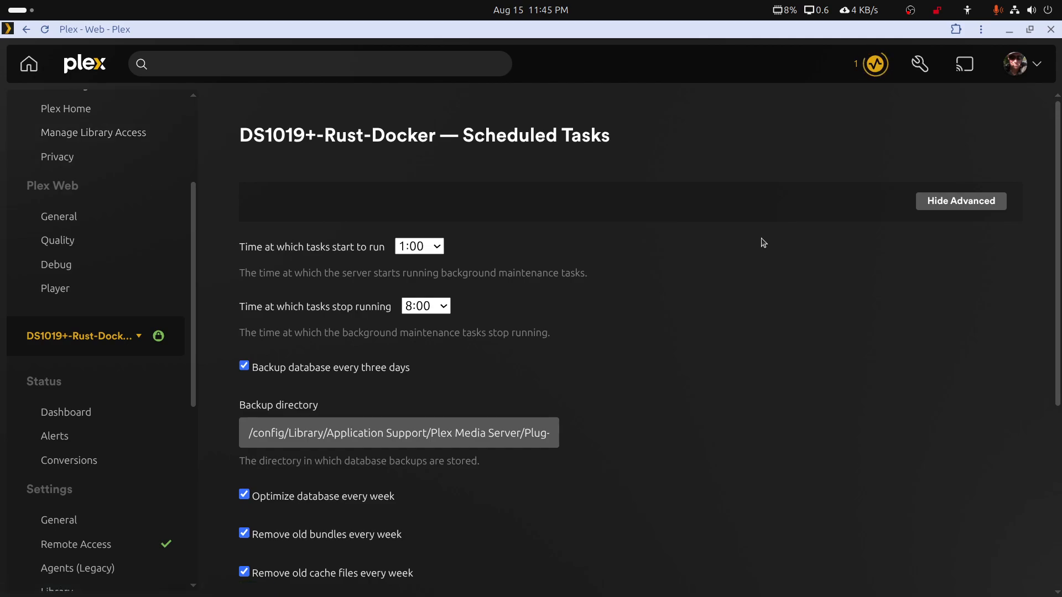
Minimize Plex, resize the restored DiskStation window to the half of the screen beside Unraid, and maximize it
{"action": "left_click", "coordinate": [1010, 32]}
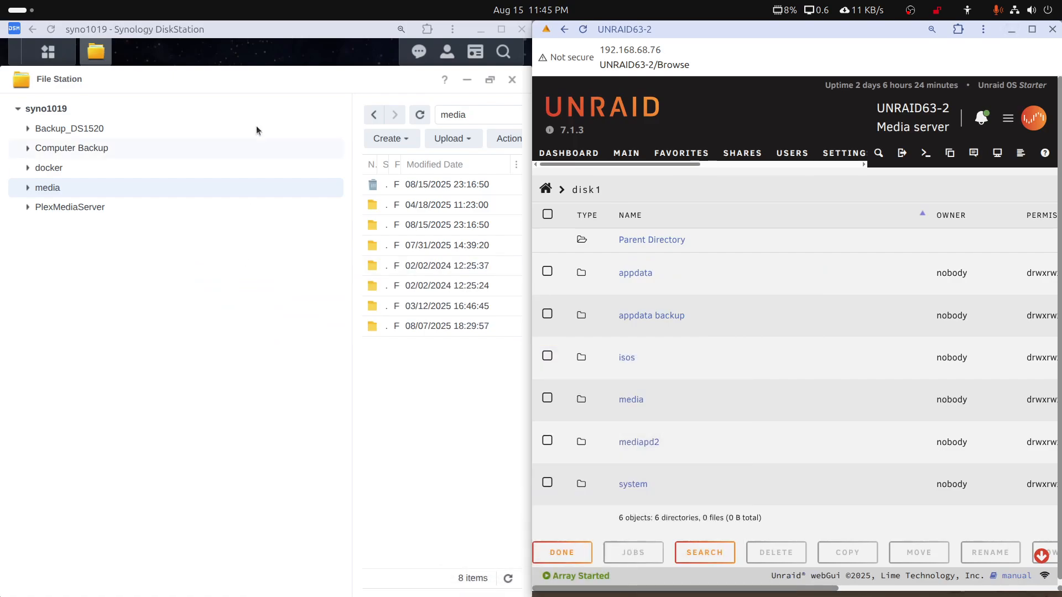
{"action": "left_click", "coordinate": [290, 37]}
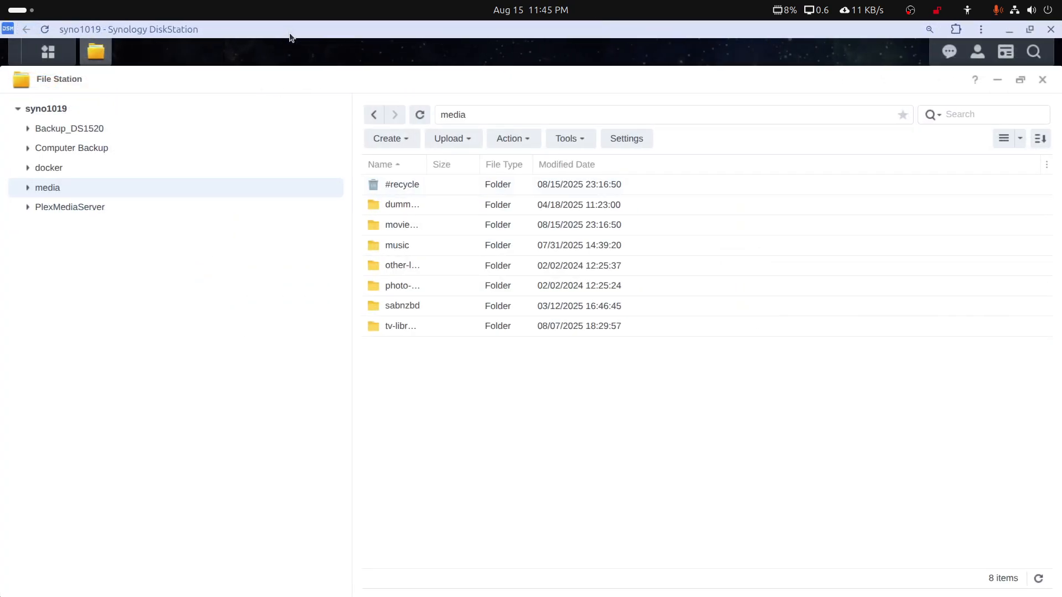
{"action": "double_click", "coordinate": [291, 34]}
{"action": "left_click_drag", "start_coordinate": [285, 83], "coordinate": [279, 39]}
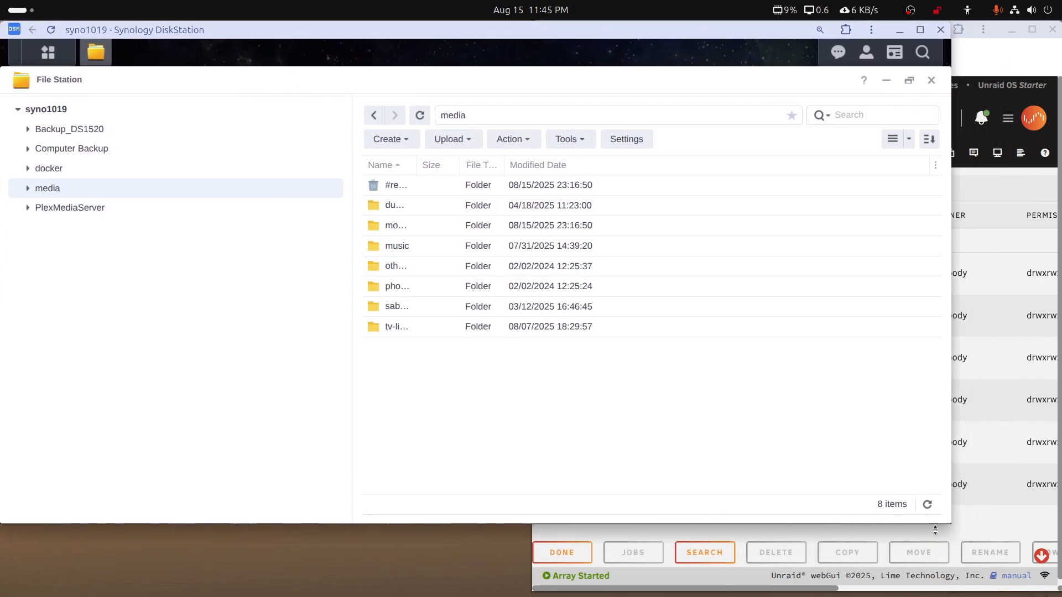
{"action": "left_click_drag", "start_coordinate": [952, 524], "coordinate": [534, 591]}
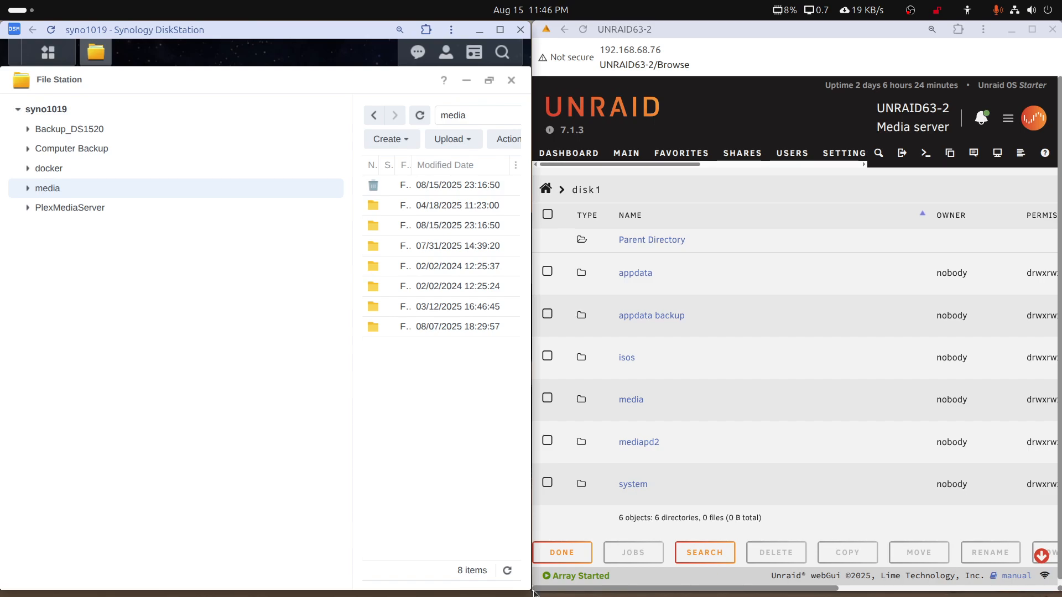
{"action": "double_click", "coordinate": [362, 29]}
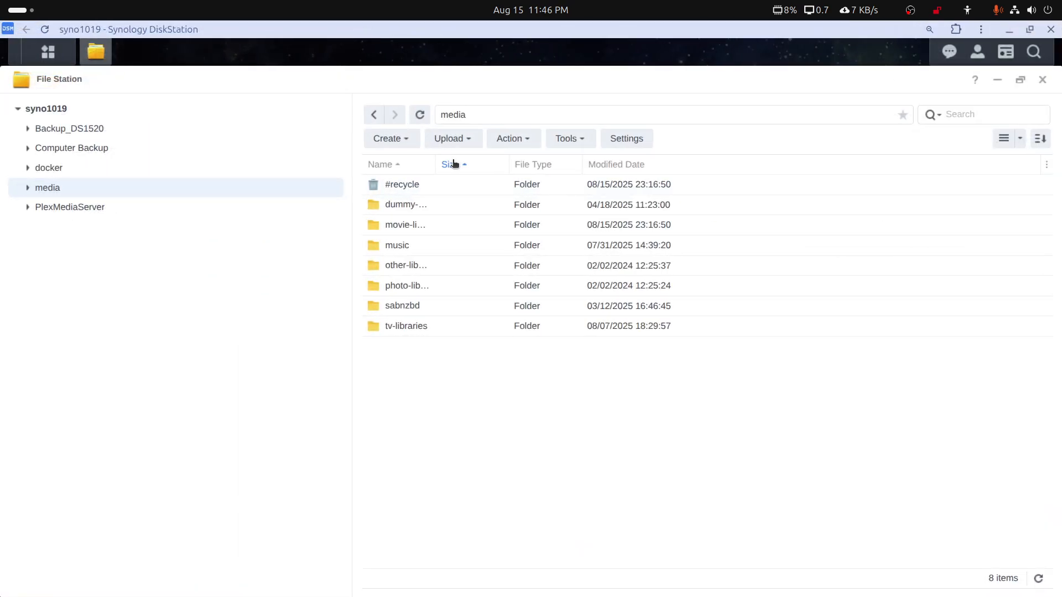
Reopen File Station and view the contents of the PlexMediaServer share's AppData folder
{"action": "left_click", "coordinate": [1042, 80]}
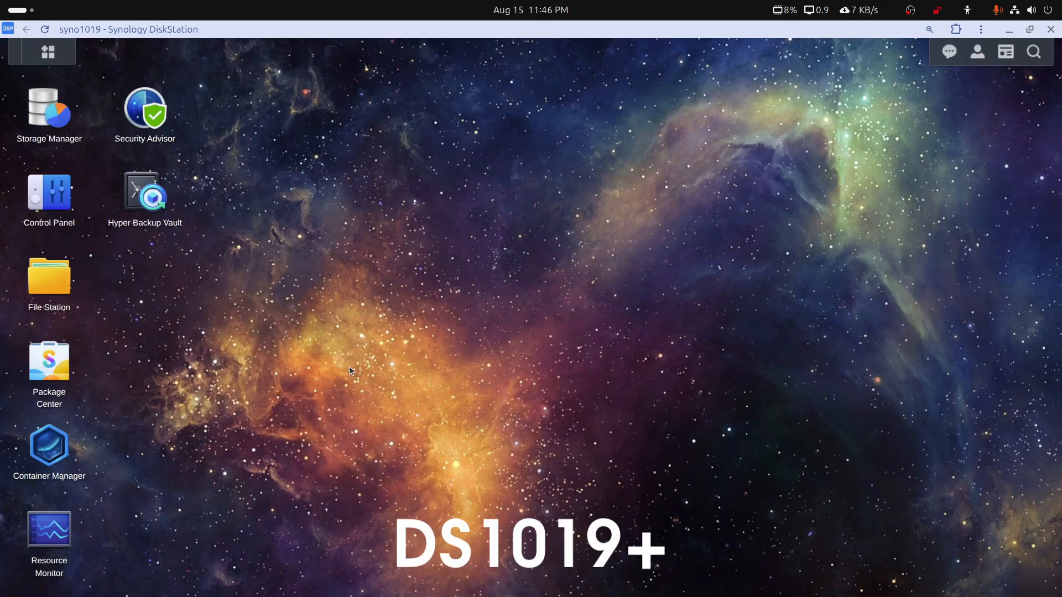
{"action": "left_click", "coordinate": [64, 291]}
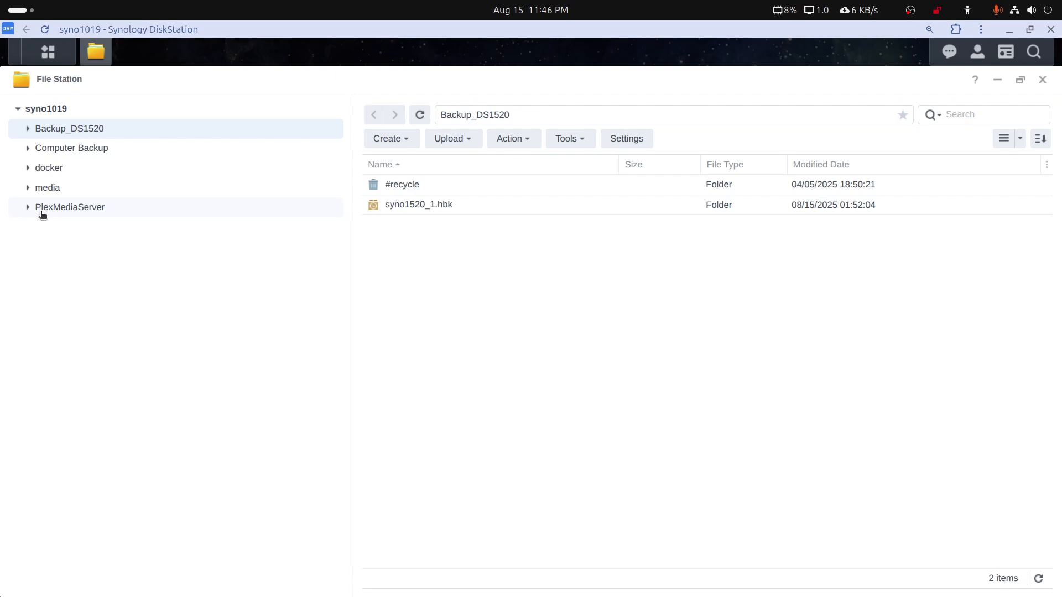
{"action": "left_click", "coordinate": [91, 211]}
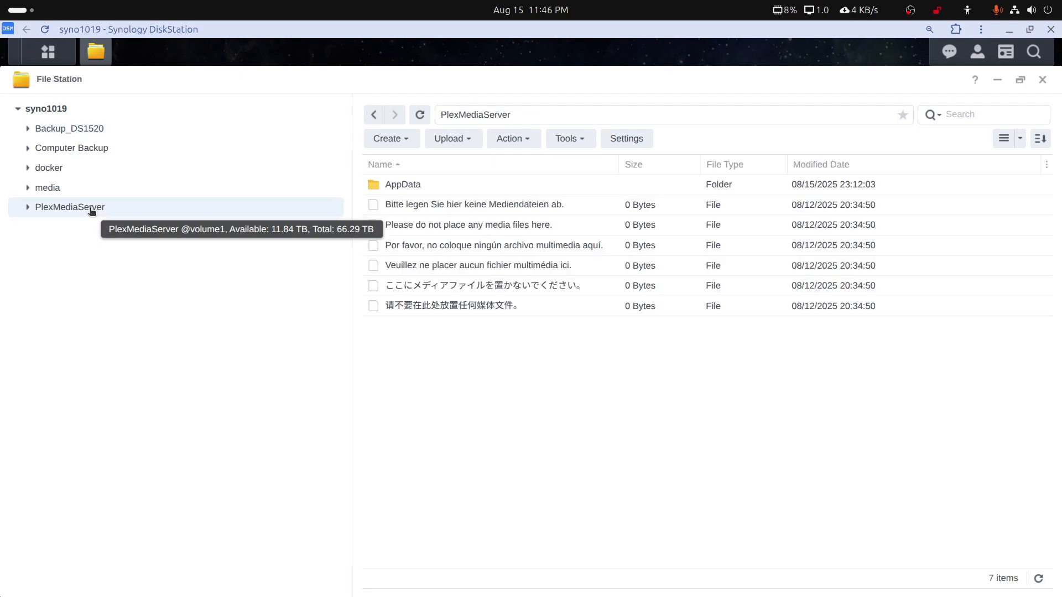
{"action": "double_click", "coordinate": [399, 187]}
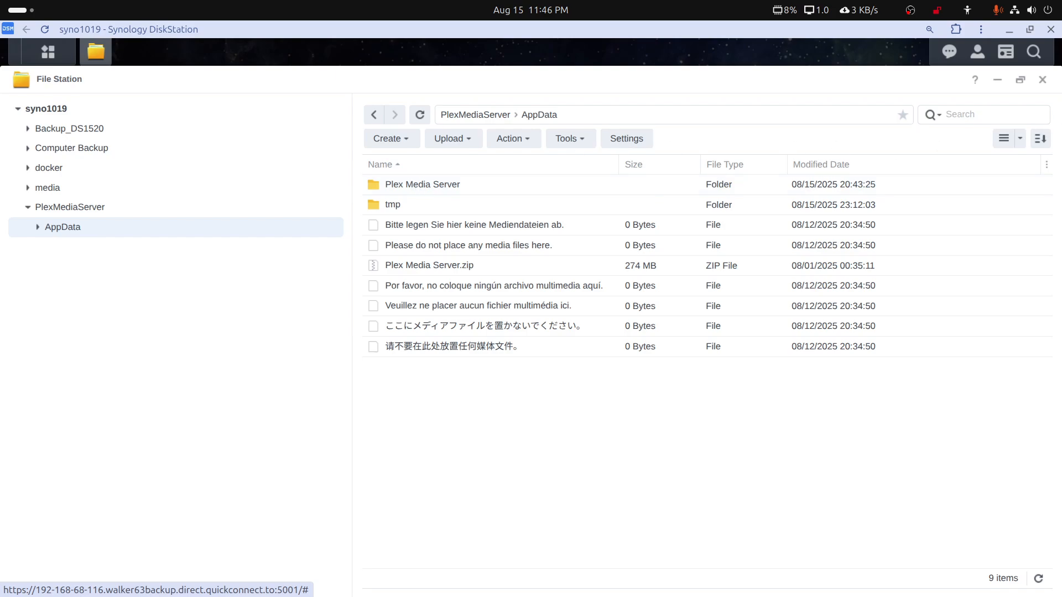
View the docker/plex/Library/Application Support folder that holds the Docker Plex data, and minimize File Station
{"action": "left_click", "coordinate": [28, 168]}
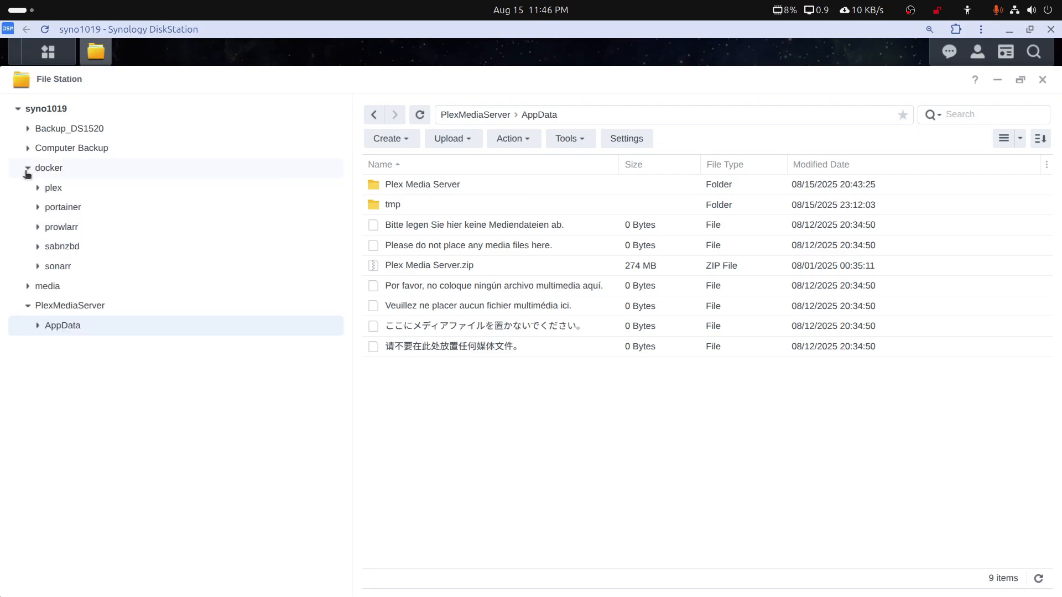
{"action": "left_click", "coordinate": [52, 188]}
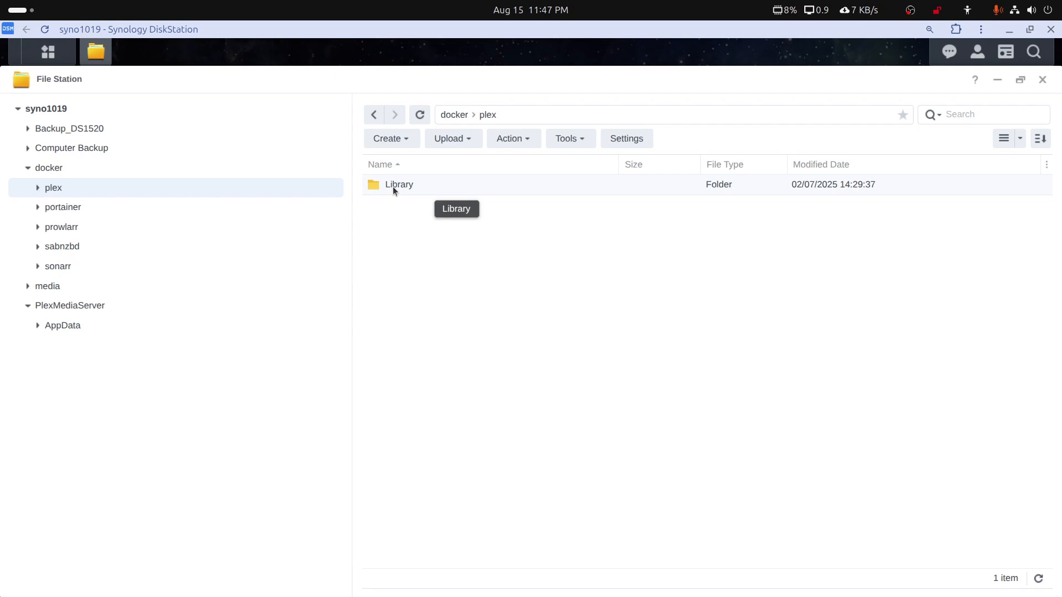
{"action": "double_click", "coordinate": [396, 187]}
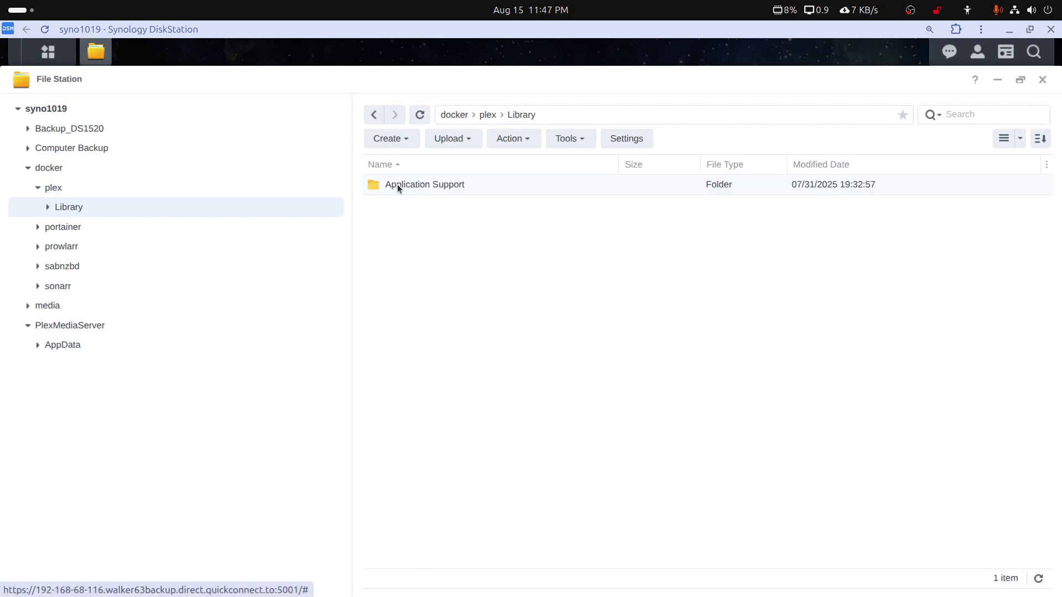
{"action": "double_click", "coordinate": [397, 184]}
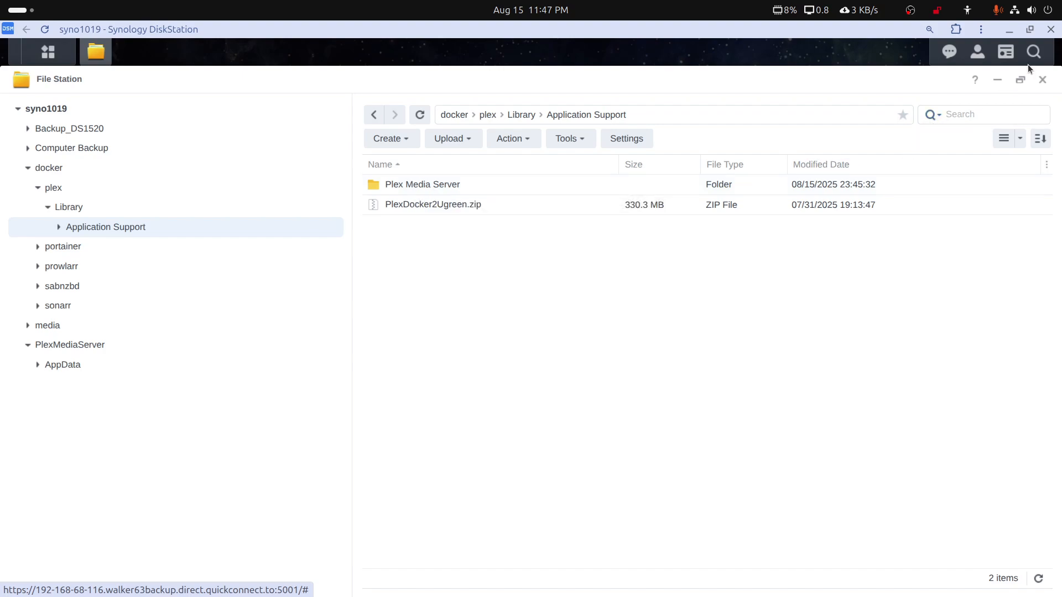
{"action": "left_click", "coordinate": [997, 81]}
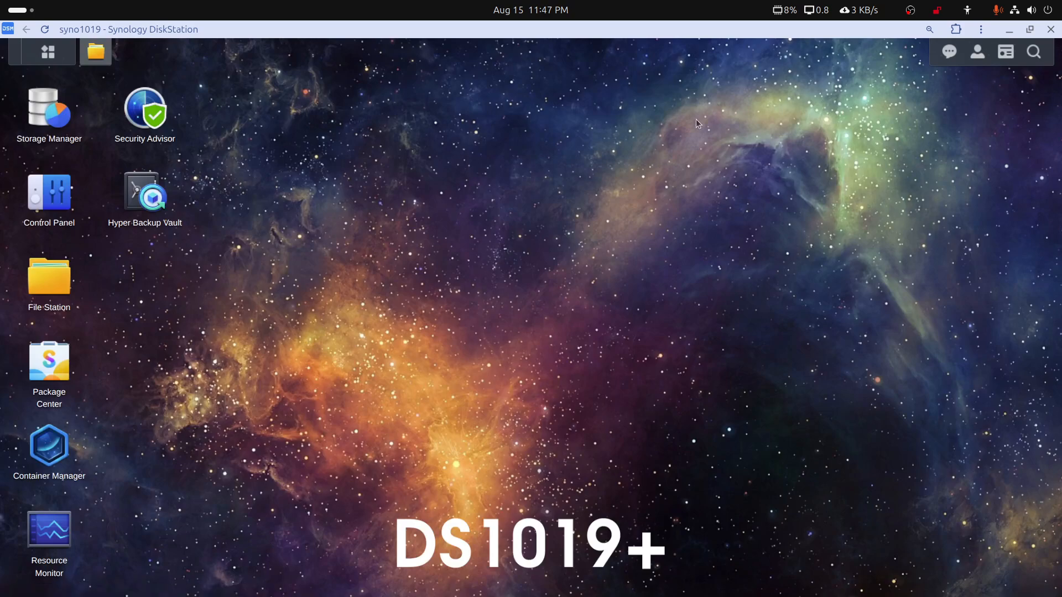
Open the plex container's details in Container Manager and stop the container
{"action": "mouse_move", "coordinate": [374, 595]}
{"action": "left_click", "coordinate": [49, 467]}
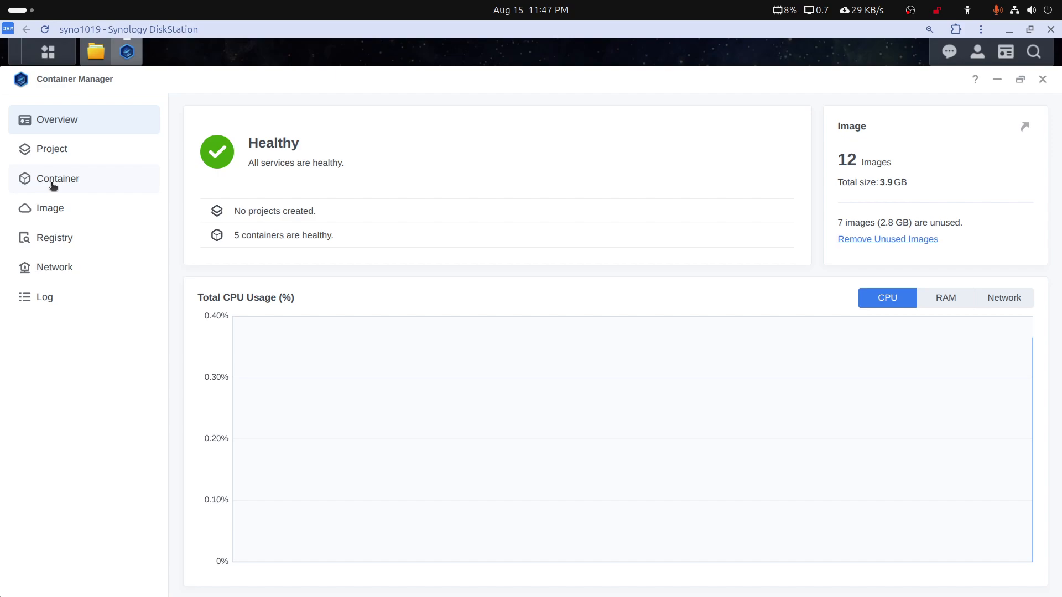
{"action": "left_click", "coordinate": [53, 186]}
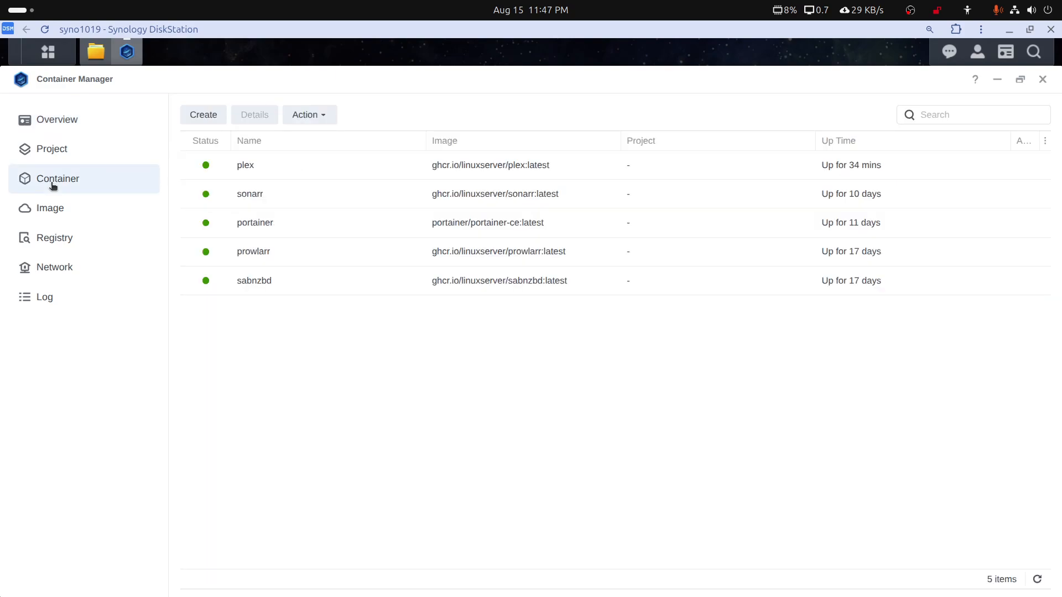
{"action": "left_click", "coordinate": [252, 173]}
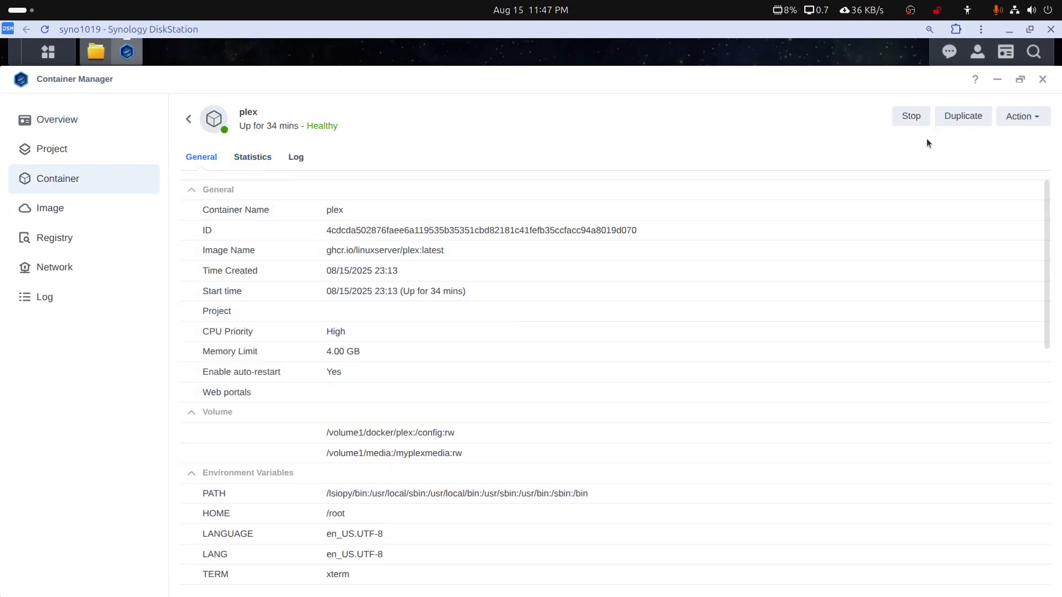
{"action": "left_click", "coordinate": [912, 120]}
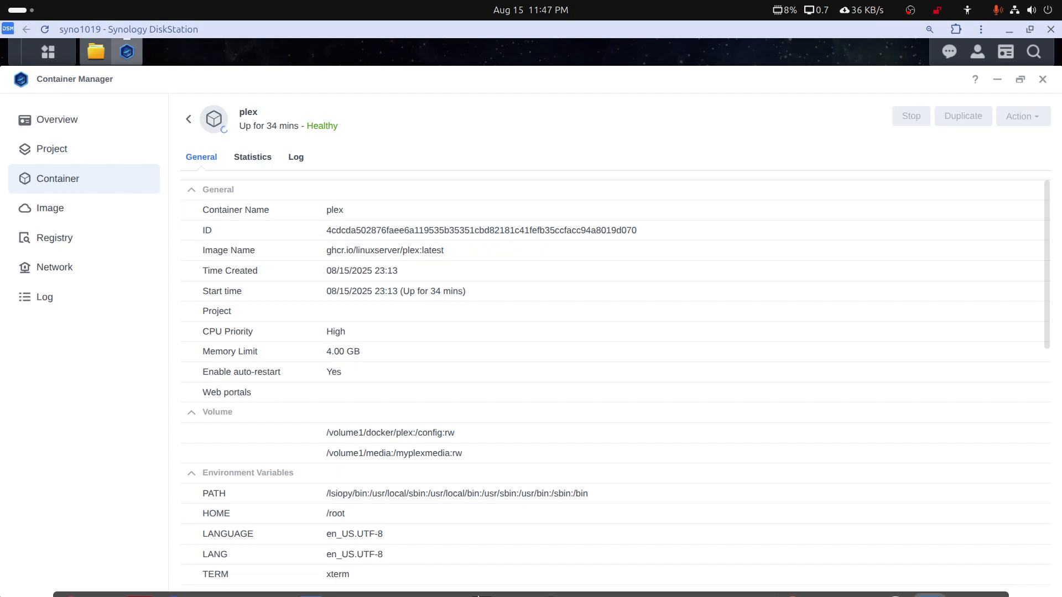
Reload Plex to check the DS1019+-Rust-Docker server's connection, and check the plex container's status before closing Container Manager
{"action": "left_click", "coordinate": [482, 578]}
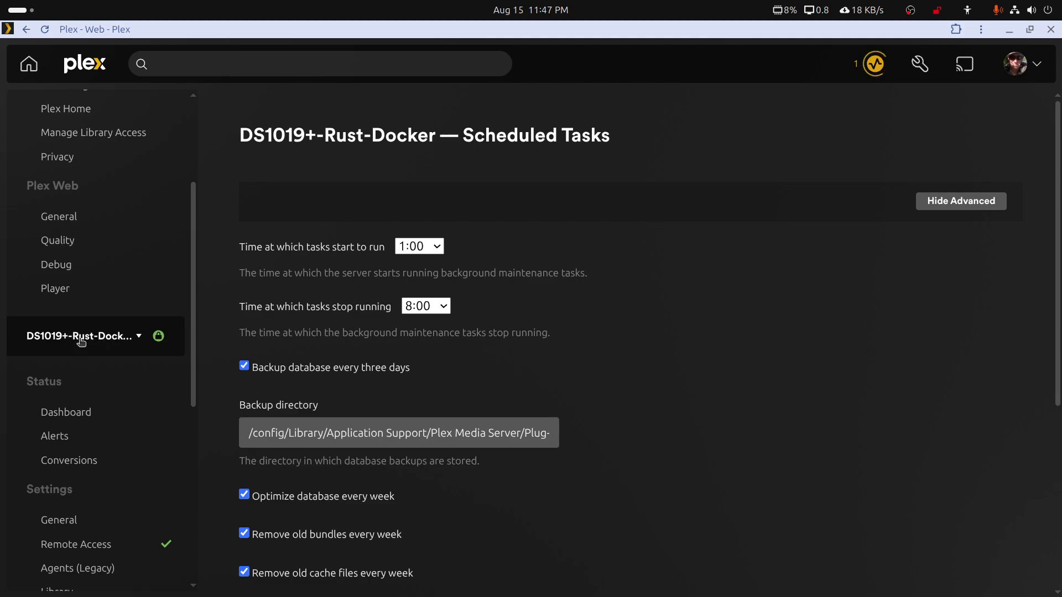
{"action": "left_click", "coordinate": [47, 32]}
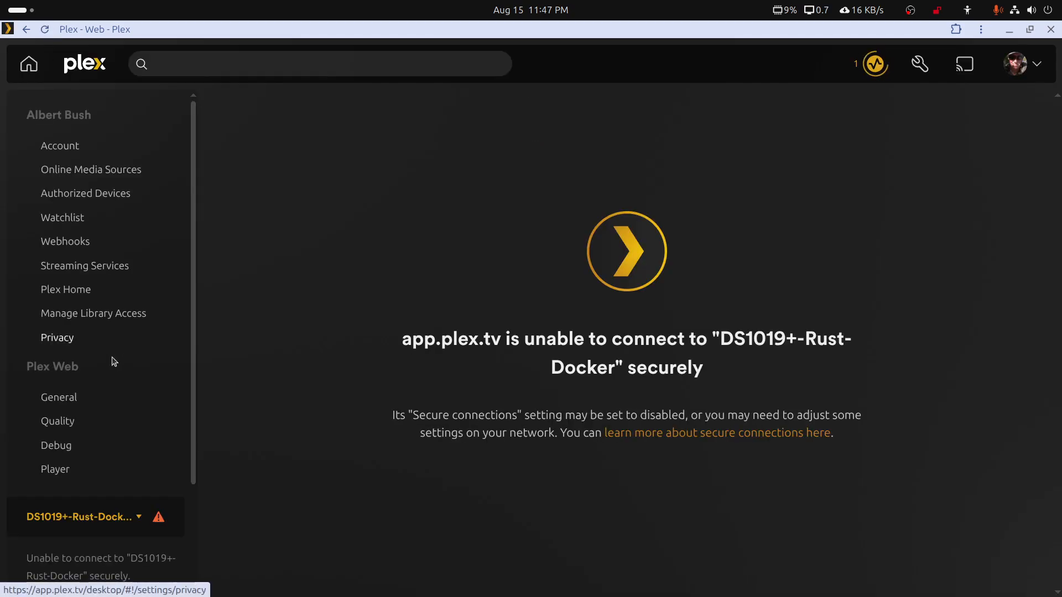
{"action": "scroll", "coordinate": [111, 379], "scroll_direction": "down", "scroll_amount": 2}
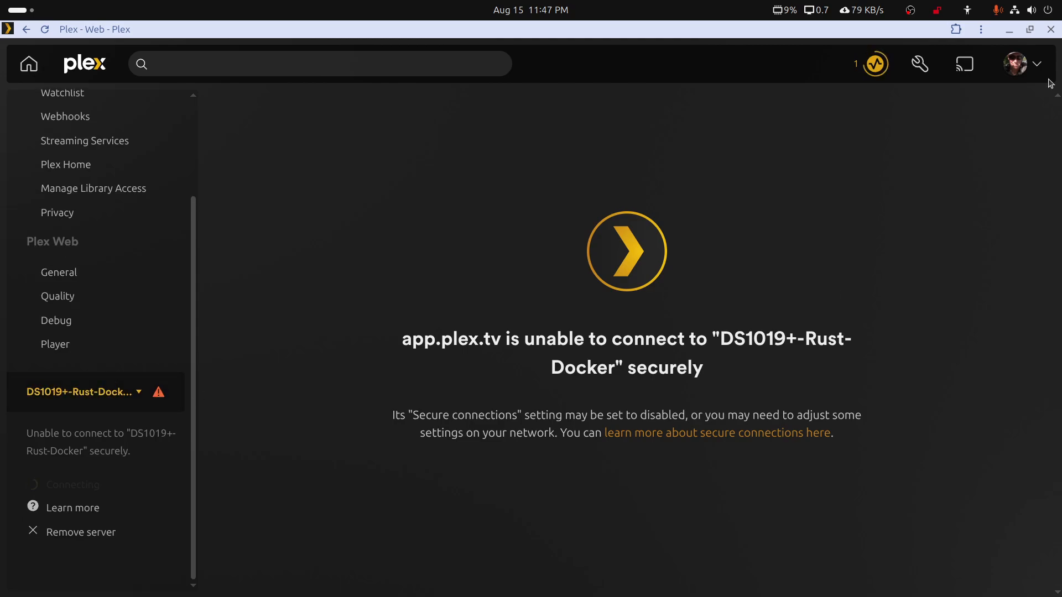
{"action": "left_click", "coordinate": [1008, 32]}
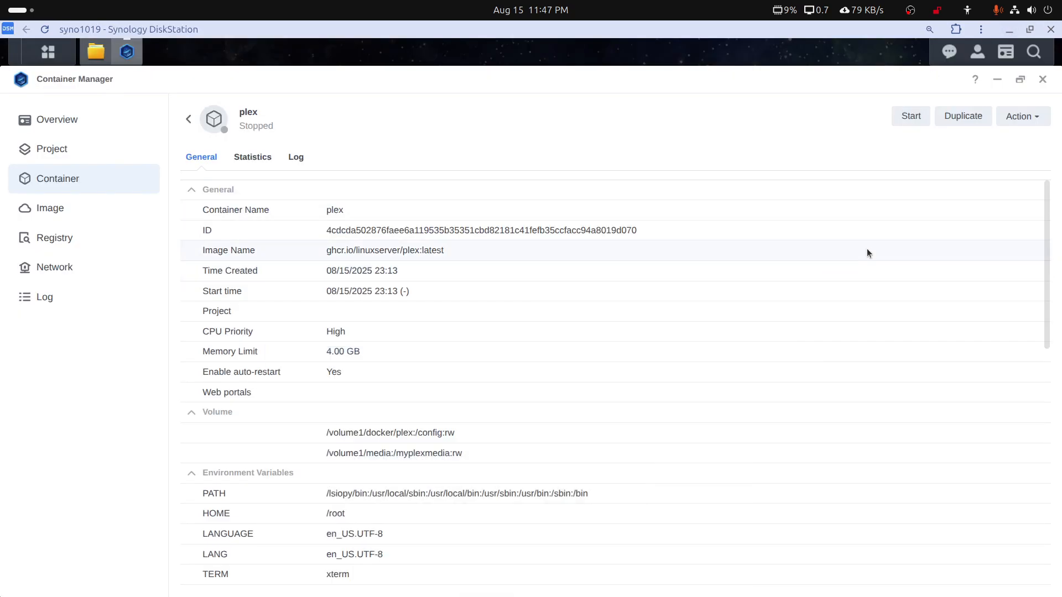
{"action": "left_click", "coordinate": [67, 181]}
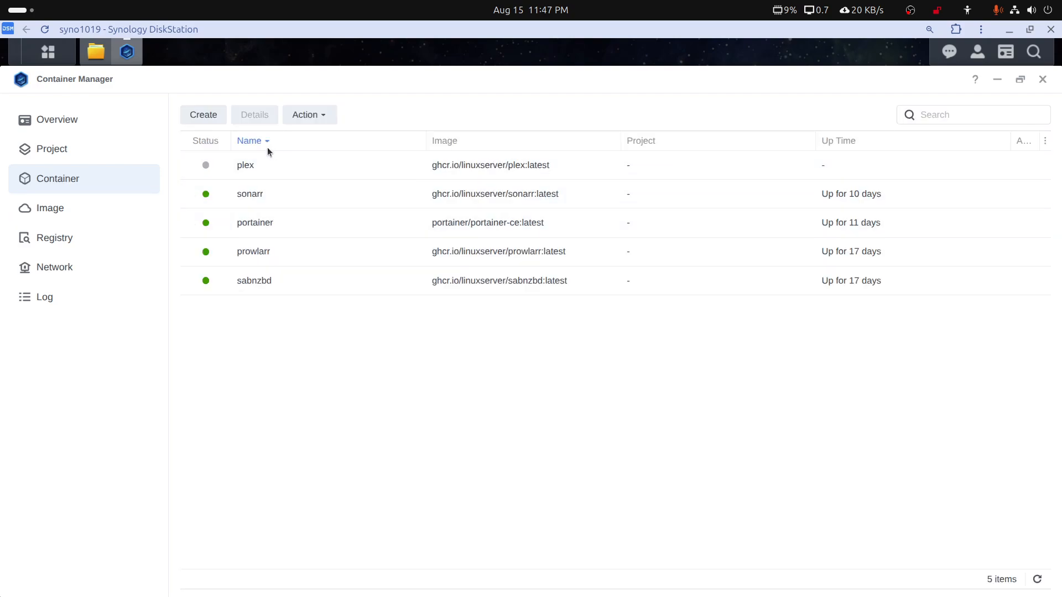
{"action": "left_click", "coordinate": [1042, 79]}
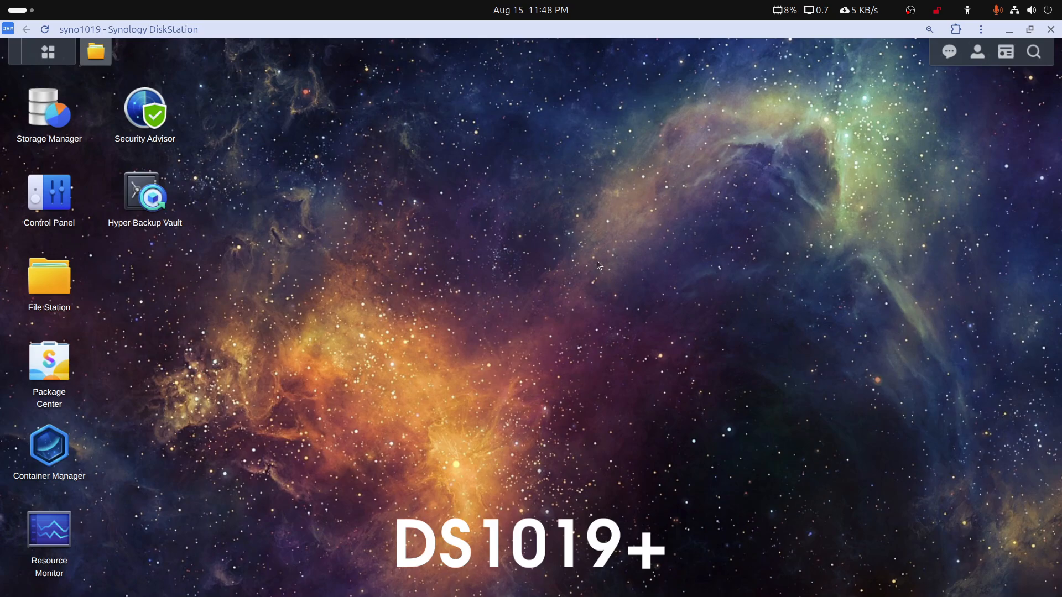
In a new File Station window, open docker/plex/Library/Application Support and examine its Plex Media Server folder
{"action": "left_click", "coordinate": [62, 275]}
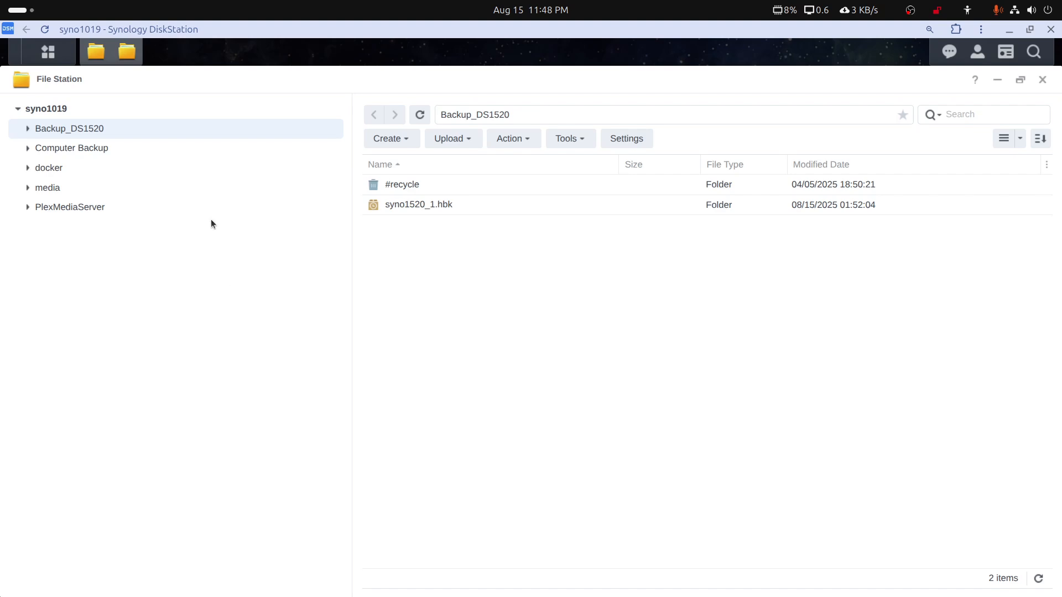
{"action": "left_click", "coordinate": [48, 168]}
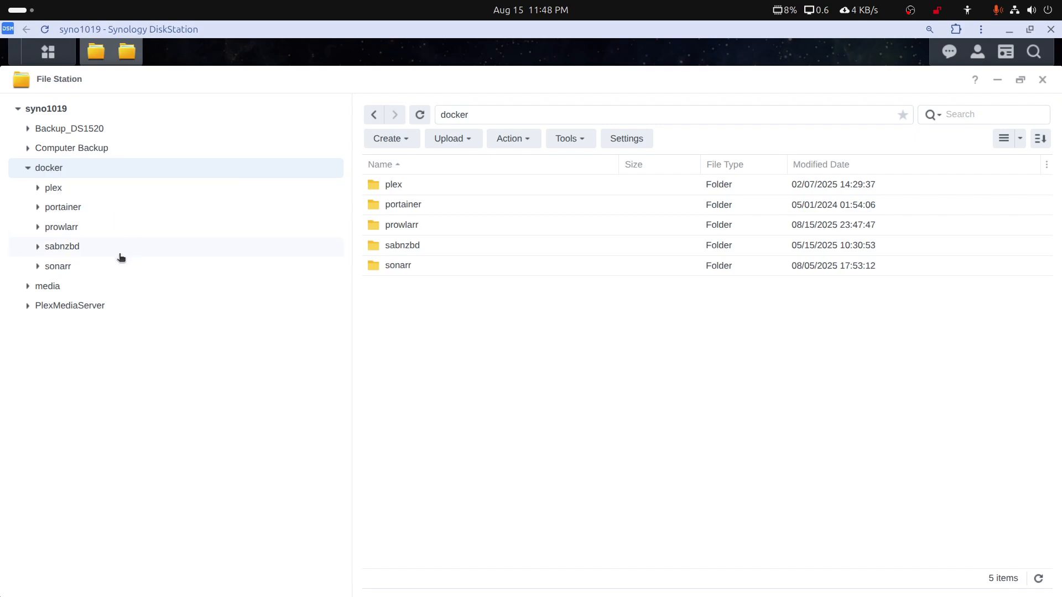
{"action": "left_click", "coordinate": [53, 188]}
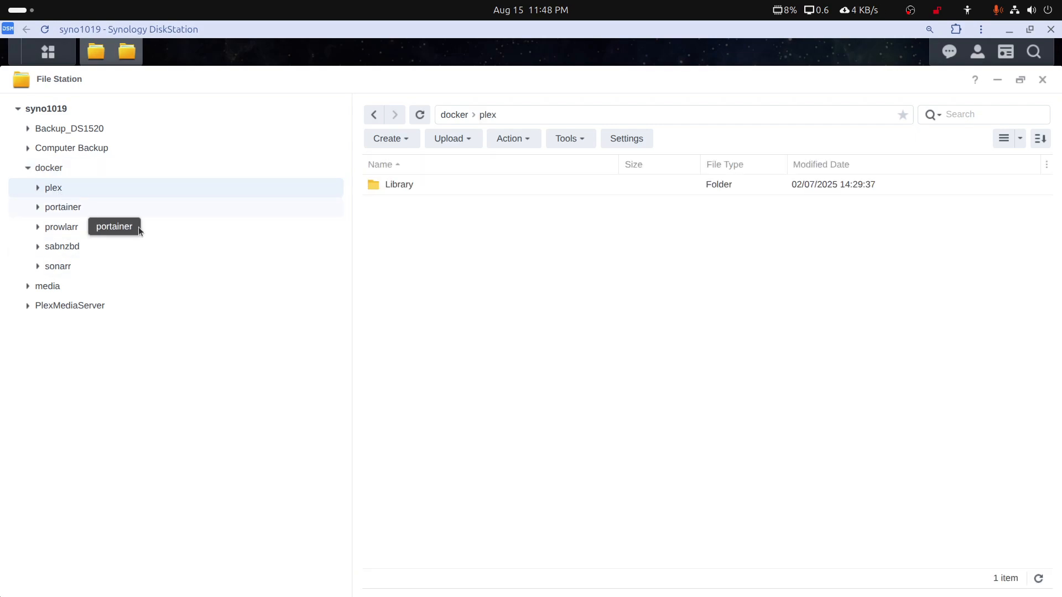
{"action": "double_click", "coordinate": [392, 188]}
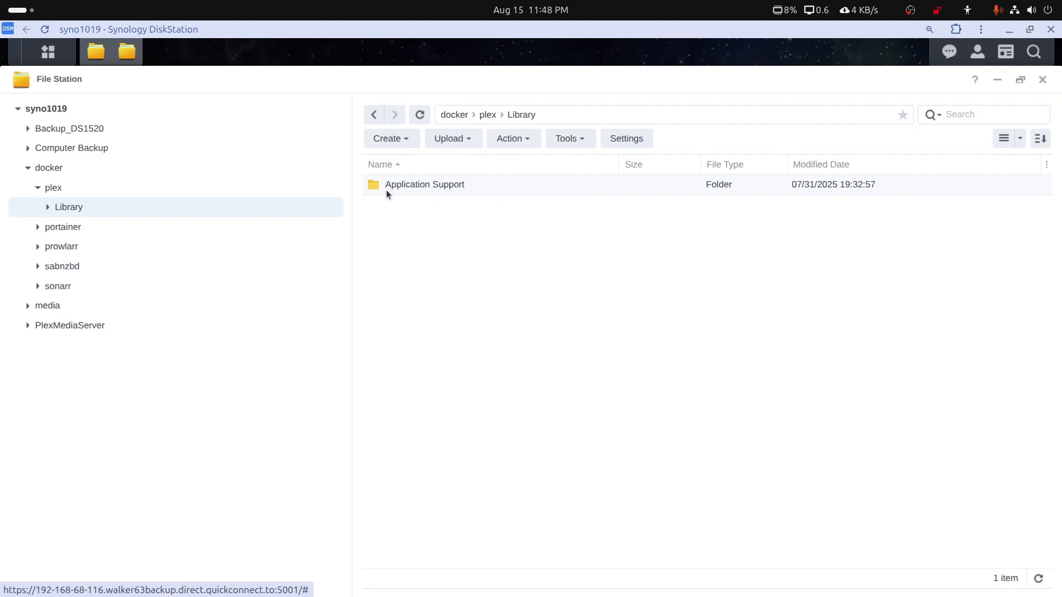
{"action": "double_click", "coordinate": [386, 188]}
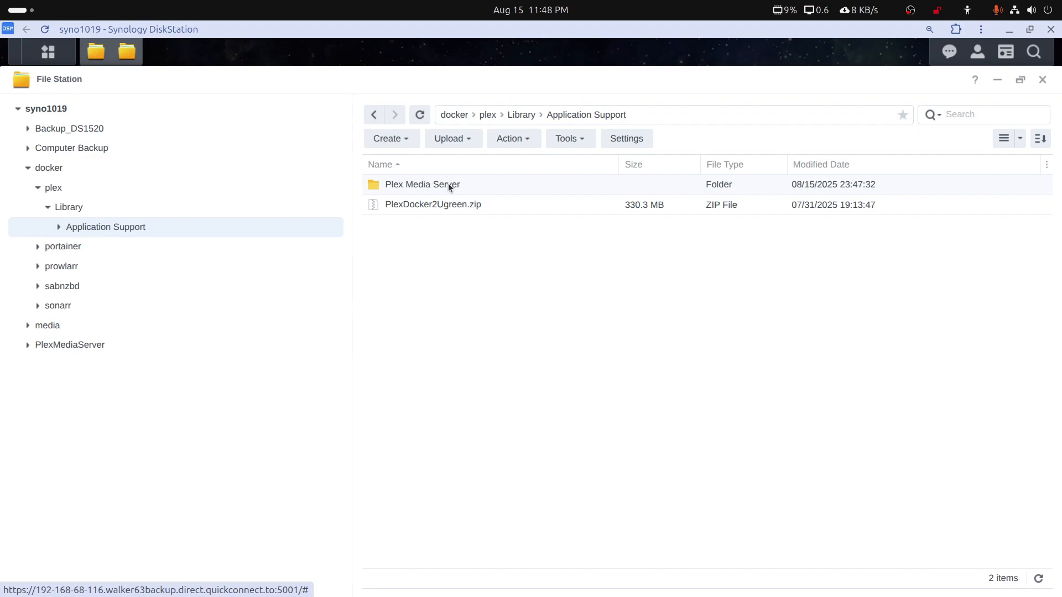
{"action": "double_click", "coordinate": [75, 228]}
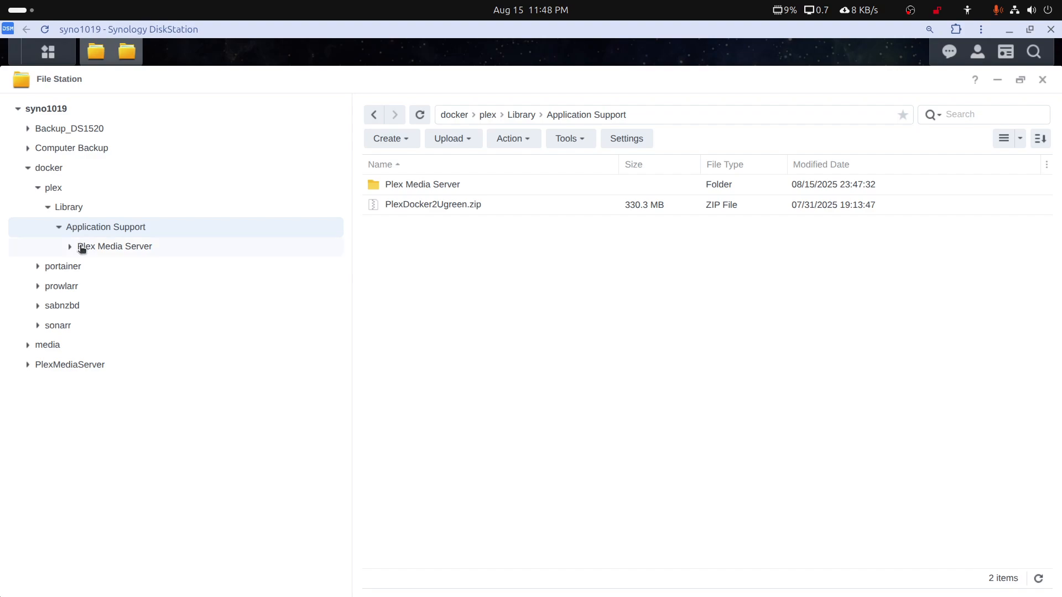
{"action": "left_click", "coordinate": [90, 250]}
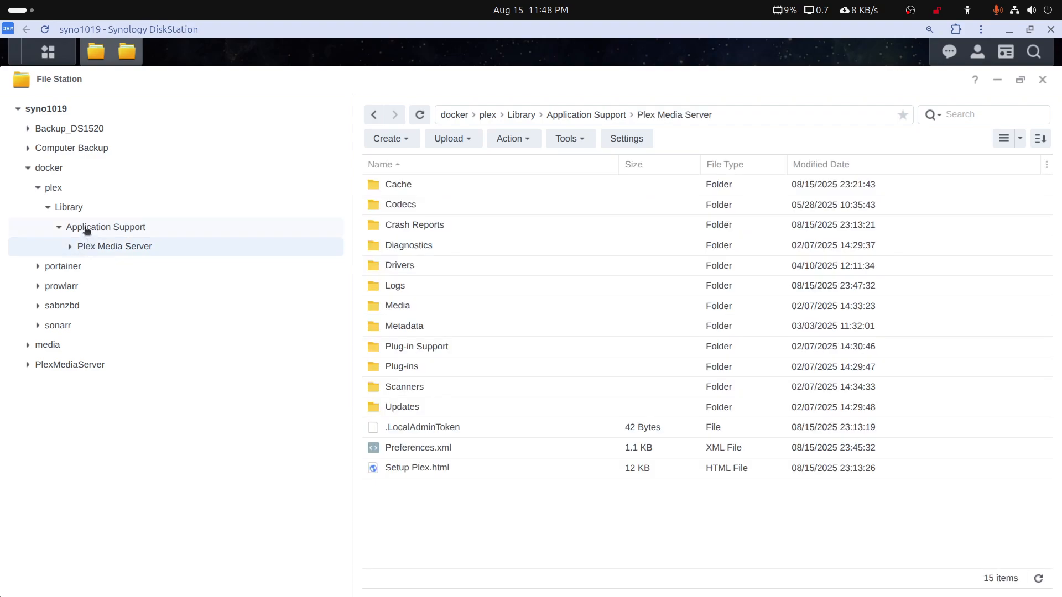
Return to the Application Support folder and delete PlexDocker2Ugreen.zip
{"action": "left_click", "coordinate": [89, 229]}
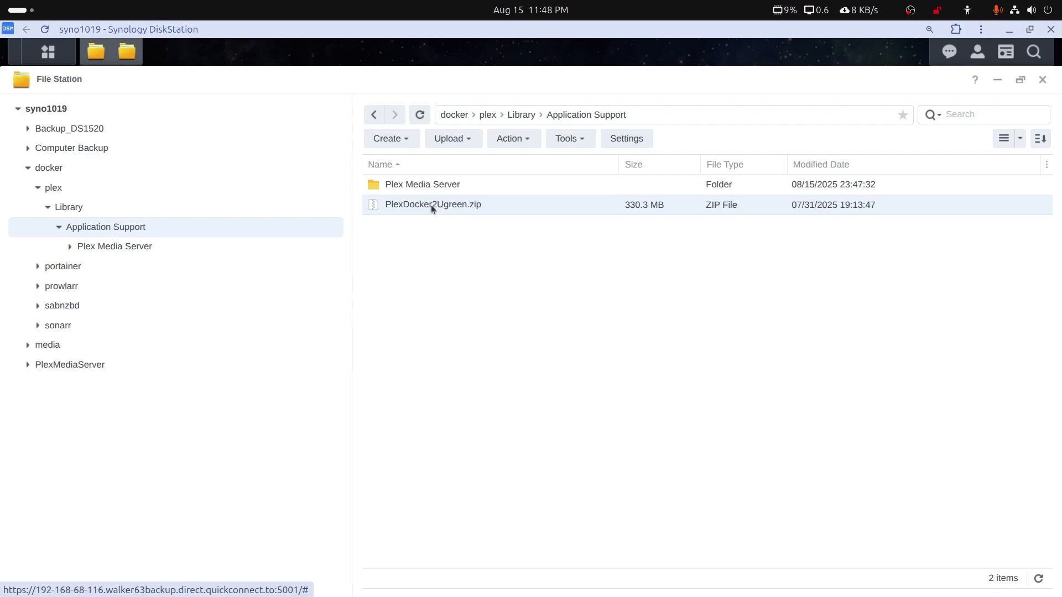
{"action": "key", "text": "Delete"}
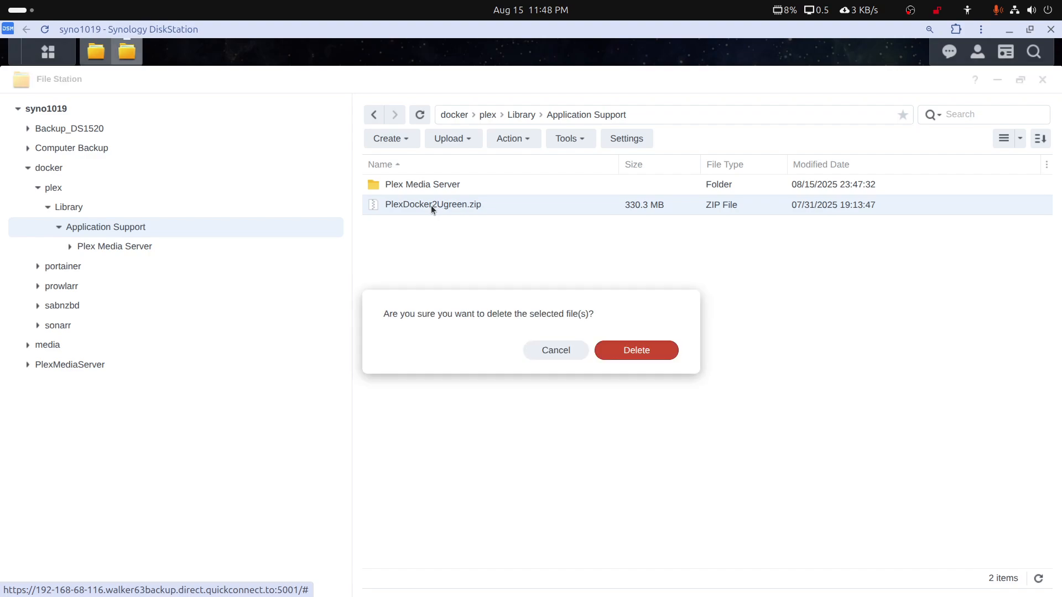
{"action": "left_click", "coordinate": [632, 350]}
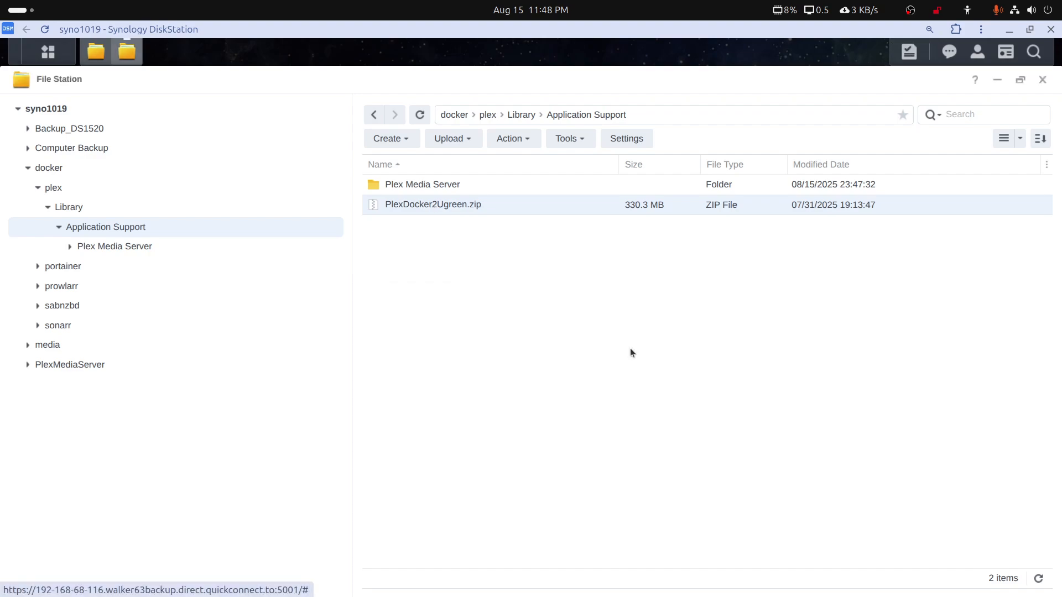
Compress the Plex Media Server folder into a Zip archive named Plex2Unraid with the Normal compression level
{"action": "right_click", "coordinate": [390, 185]}
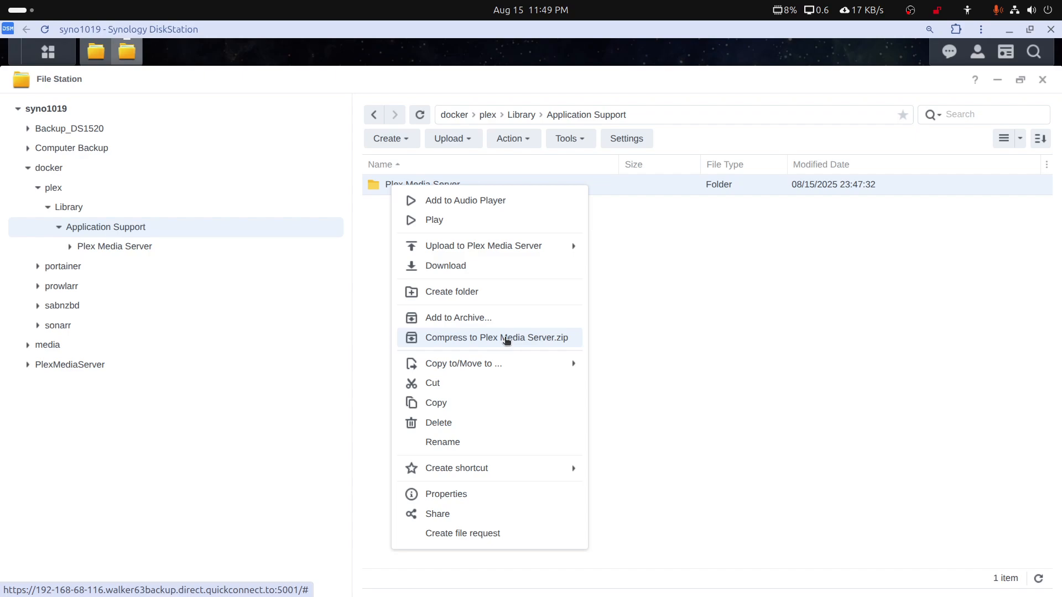
{"action": "left_click", "coordinate": [467, 319]}
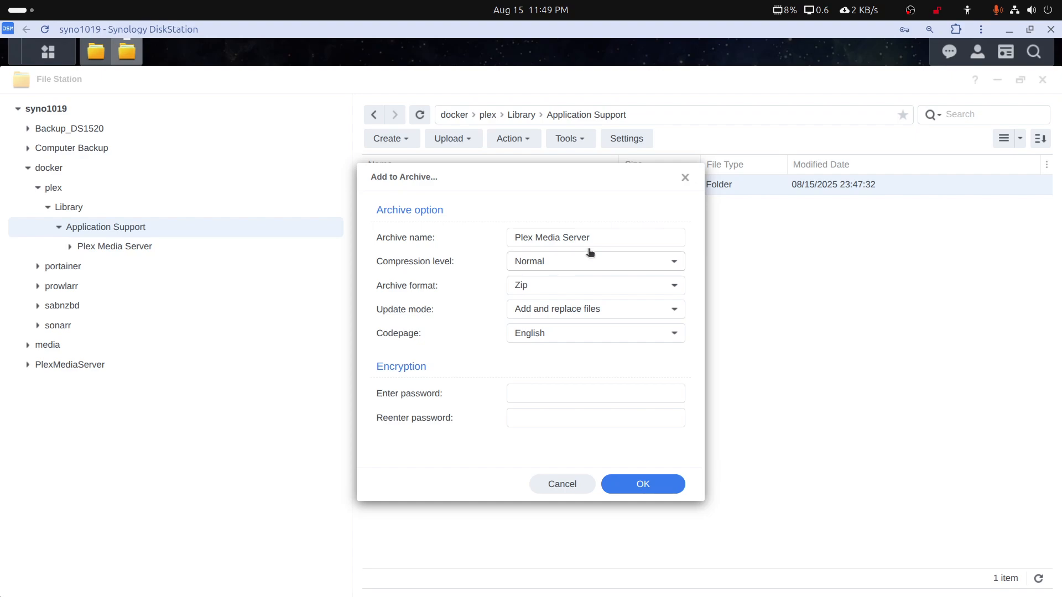
{"action": "left_click_drag", "start_coordinate": [591, 238], "coordinate": [526, 230]}
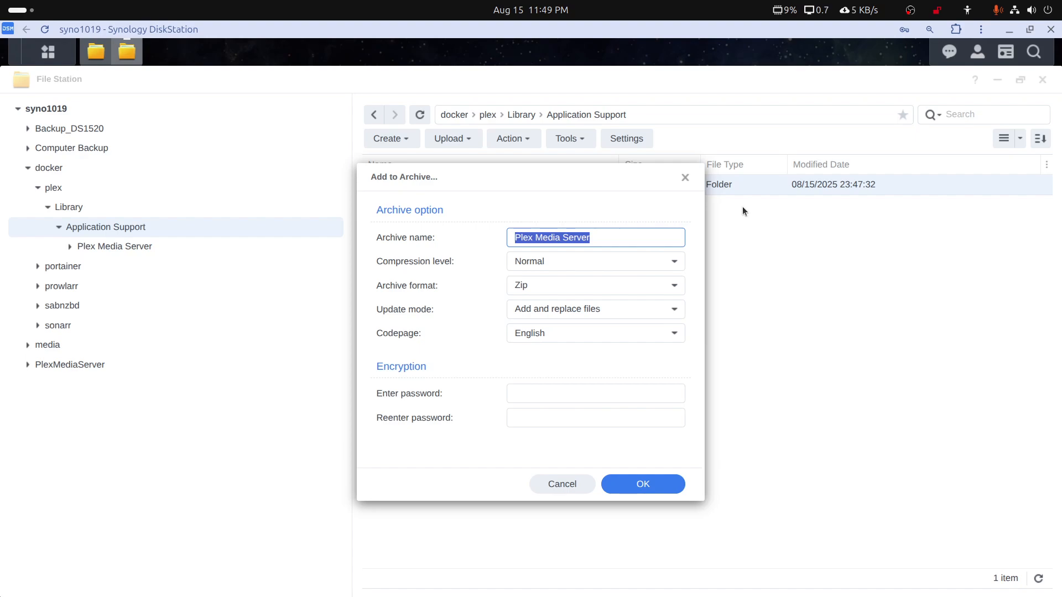
{"action": "type", "text": "Plex2"}
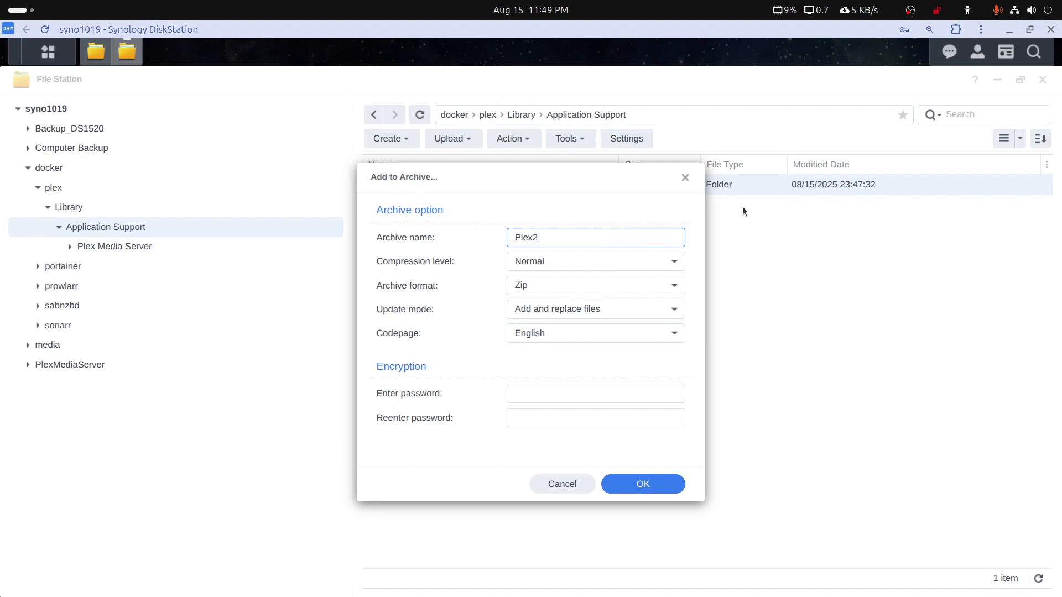
{"action": "type", "text": "Unraid"}
{"action": "left_click", "coordinate": [633, 486]}
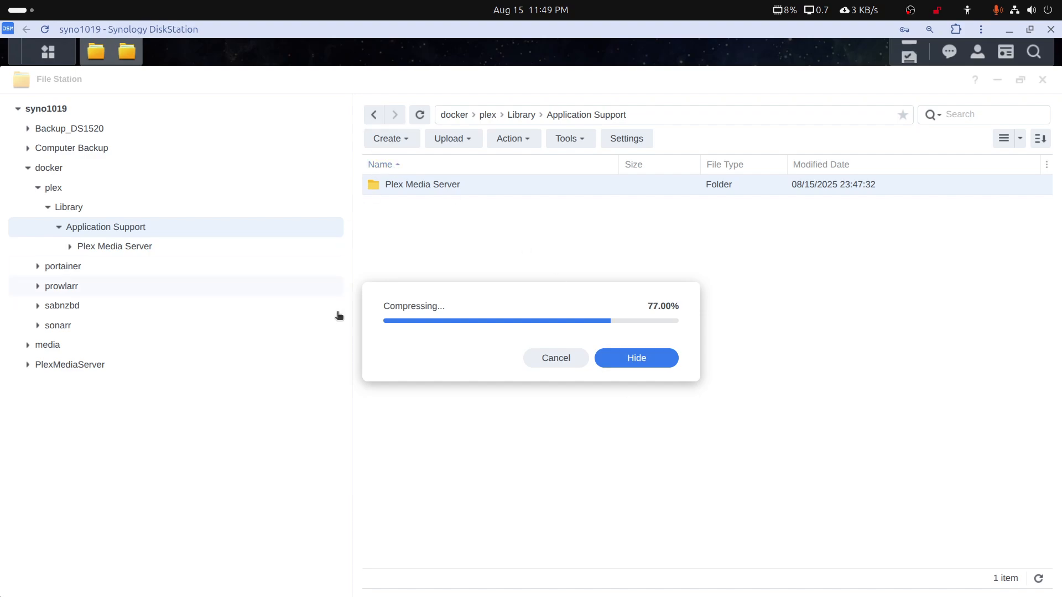
{"action": "mouse_move", "coordinate": [276, 595]}
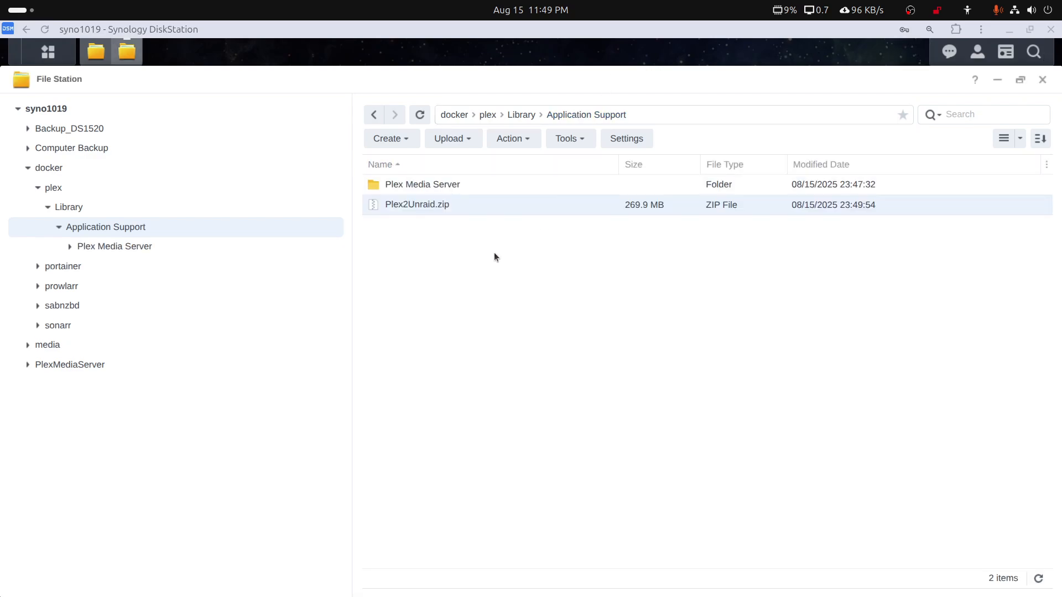
Move Plex2Unraid.zip from the Application Support folder to the media shared folder, using the overwrite paste option
{"action": "right_click", "coordinate": [427, 206]}
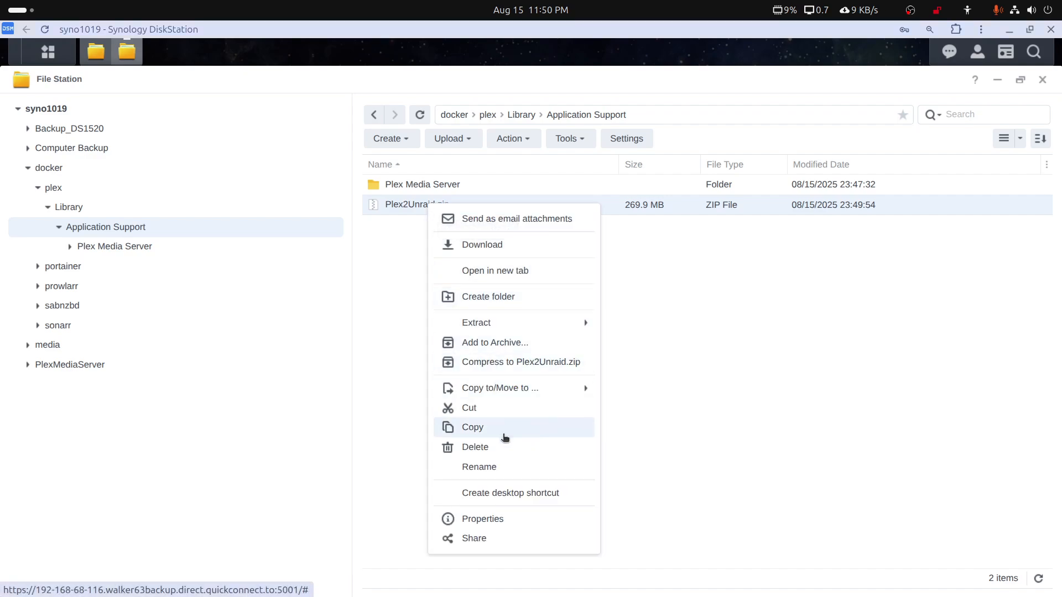
{"action": "left_click", "coordinate": [490, 412]}
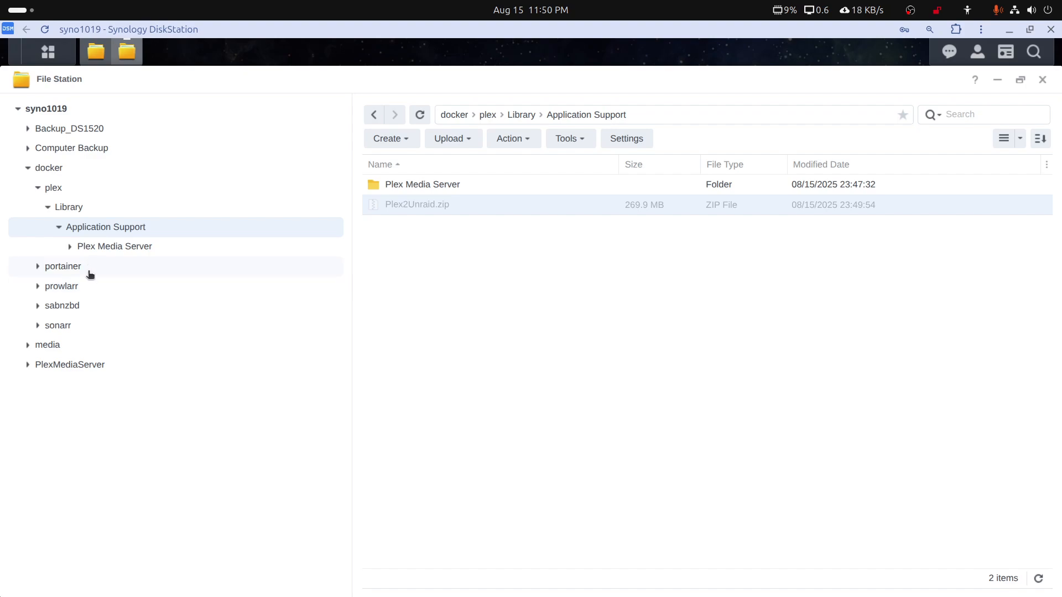
{"action": "left_click", "coordinate": [29, 168]}
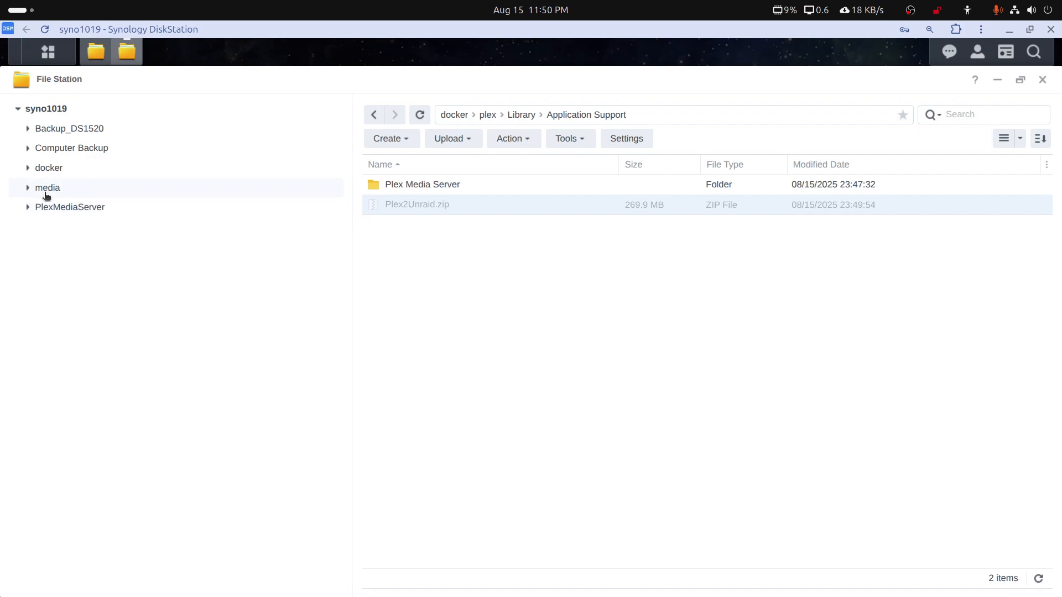
{"action": "left_click", "coordinate": [47, 189]}
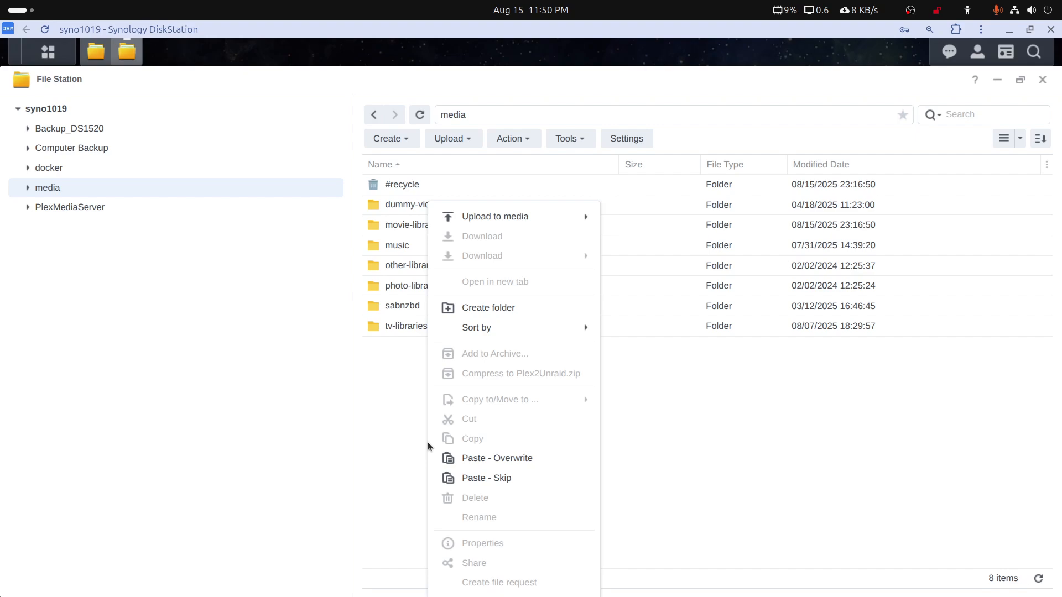
{"action": "left_click", "coordinate": [463, 459]}
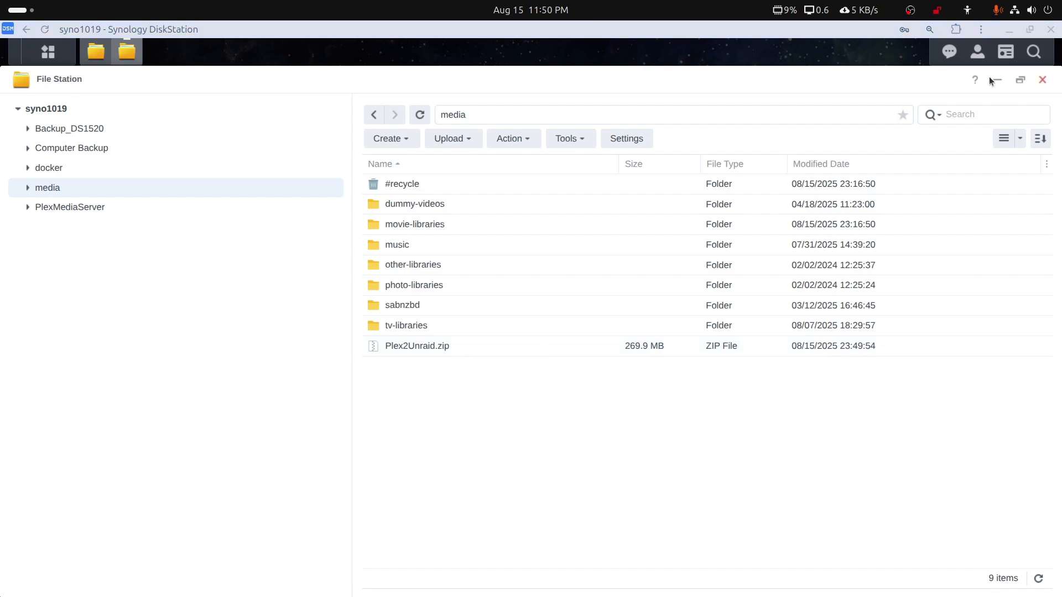
Switch to the maximized Unraid web interface and bring up the SMB and NFS shares under Unassigned Devices
{"action": "double_click", "coordinate": [878, 32]}
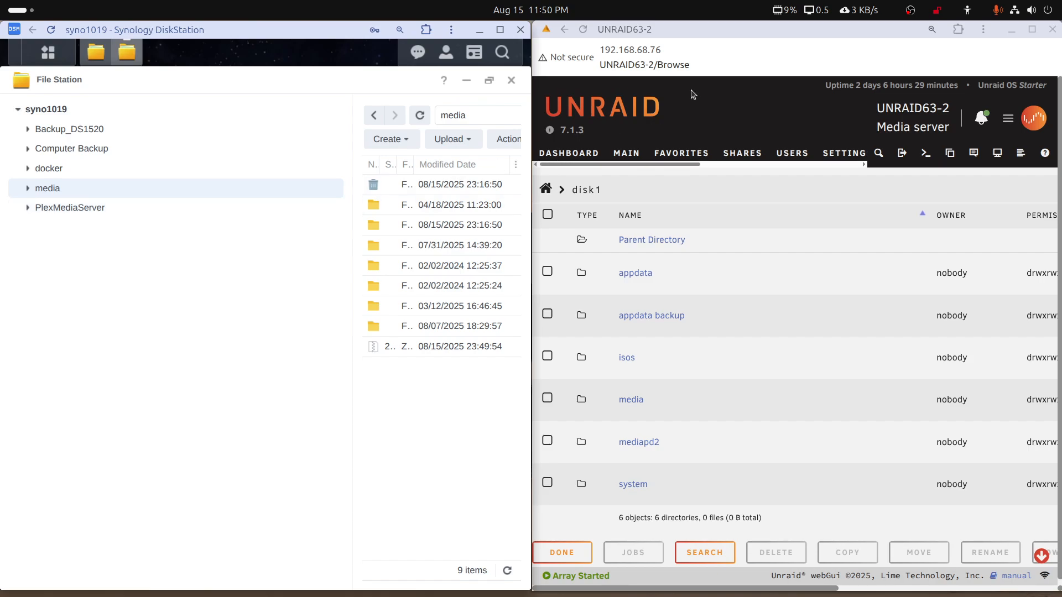
{"action": "double_click", "coordinate": [756, 42]}
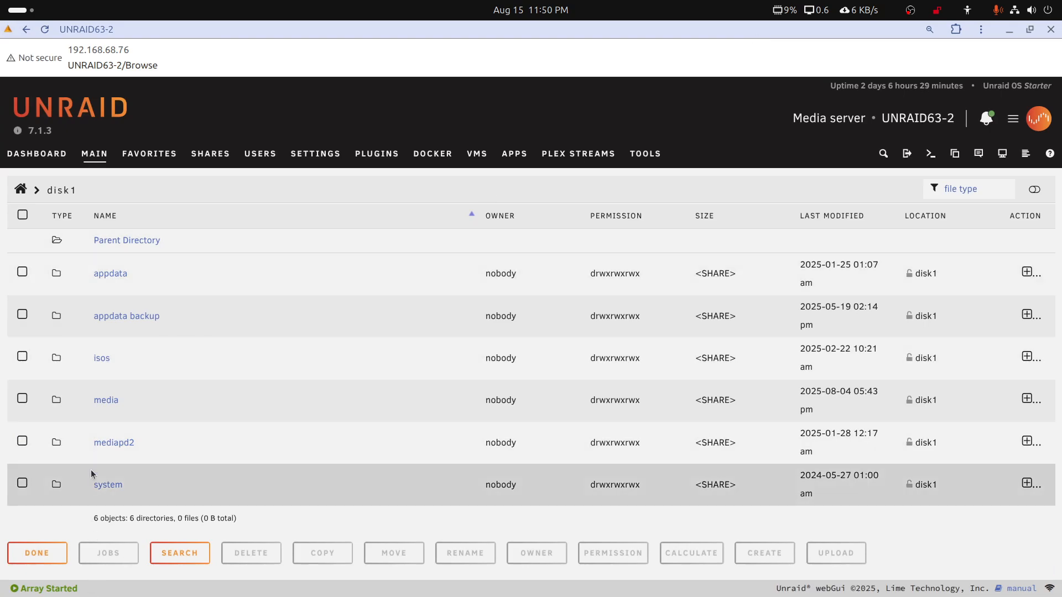
{"action": "left_click", "coordinate": [93, 154]}
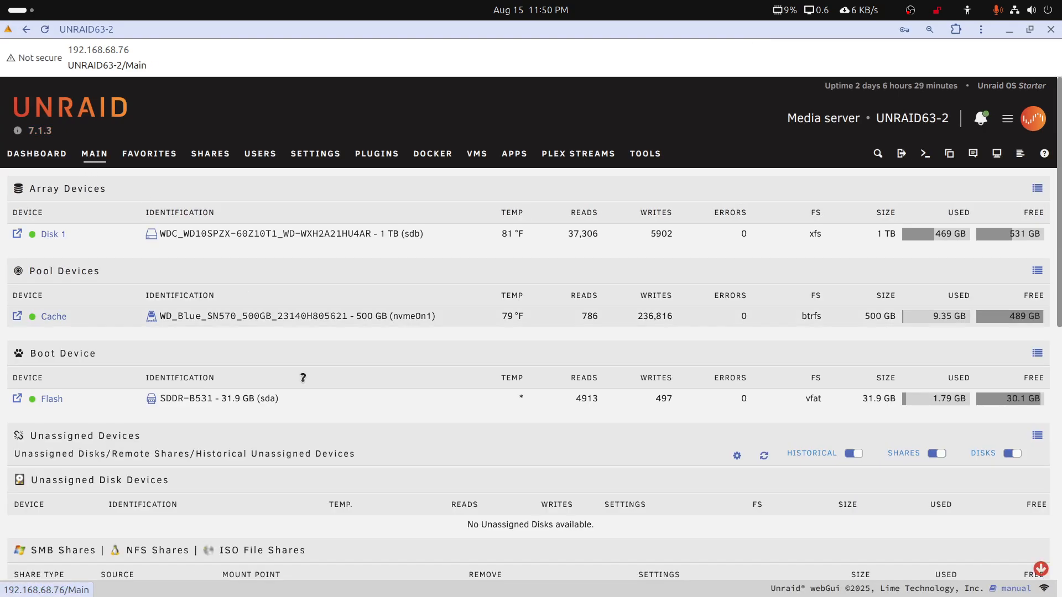
{"action": "scroll", "coordinate": [308, 394], "scroll_direction": "down", "scroll_amount": 3}
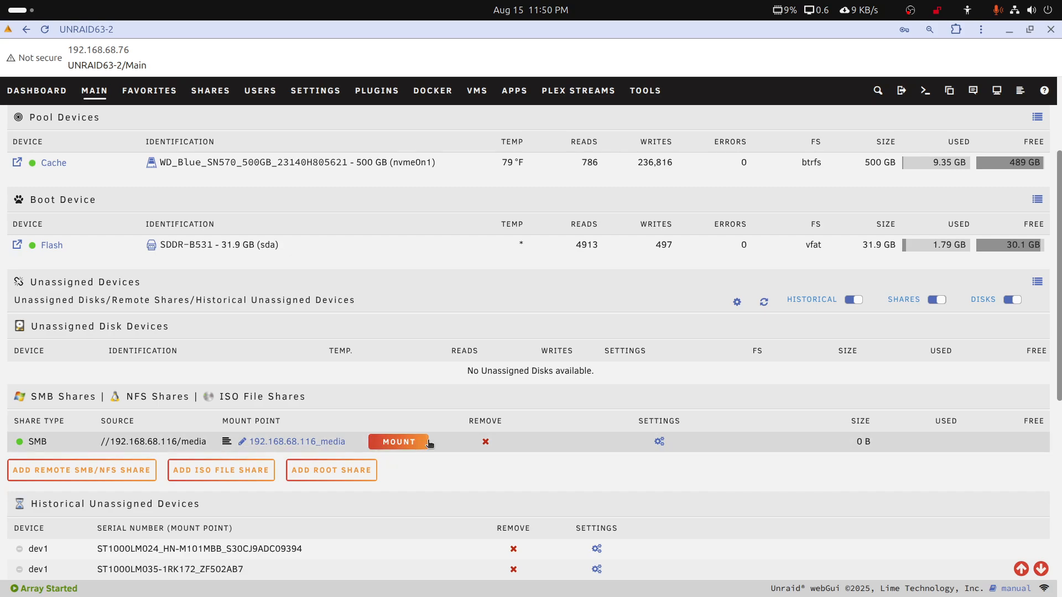
{"action": "scroll", "coordinate": [429, 443], "scroll_direction": "down", "scroll_amount": 3}
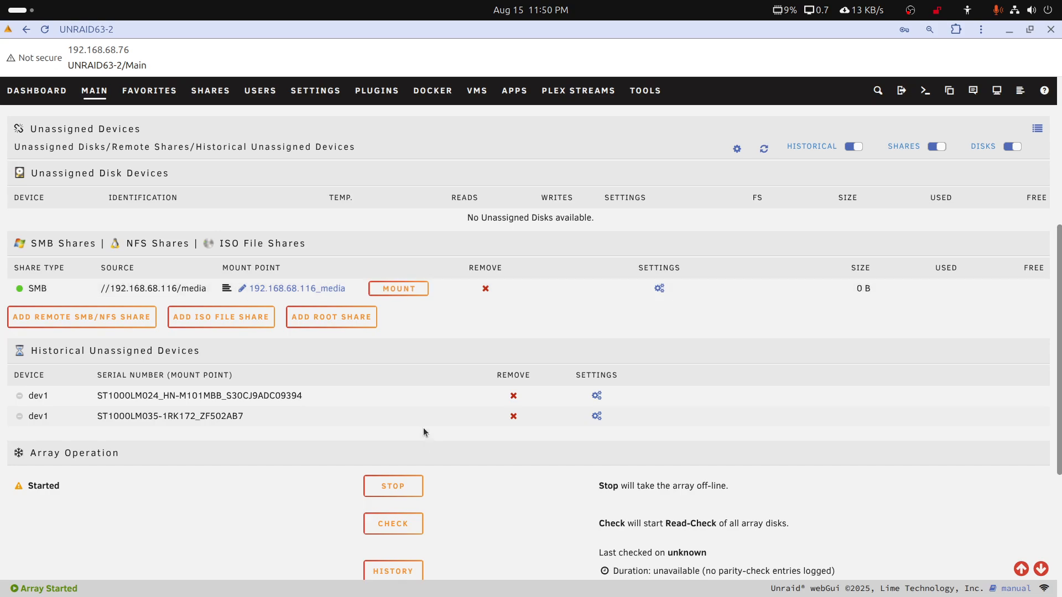
{"action": "scroll", "coordinate": [376, 431], "scroll_direction": "up", "scroll_amount": 2}
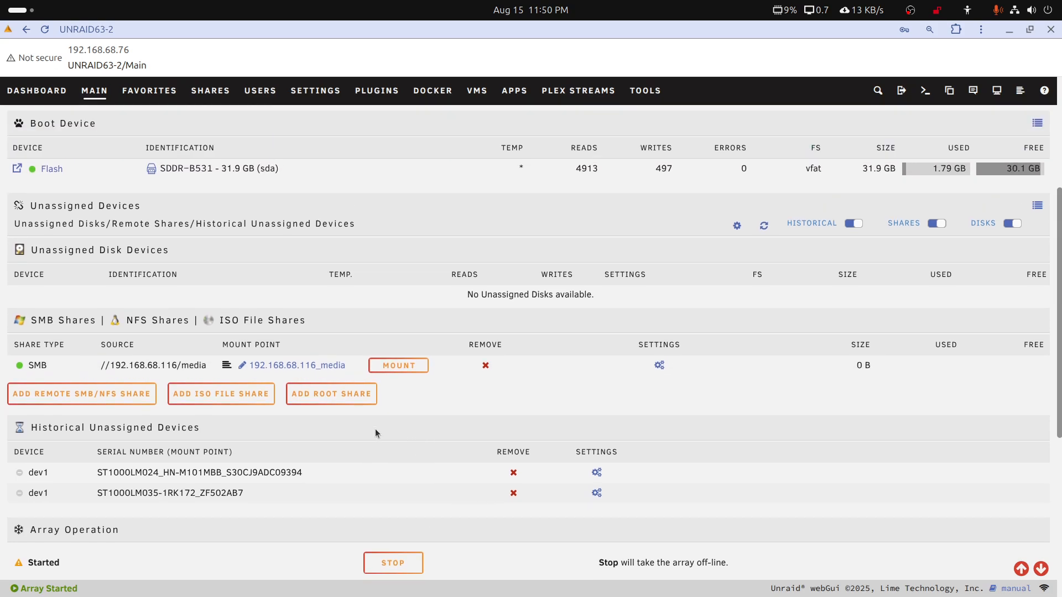
Start adding a remote SMB/NFS share and choose the Windows (SMB) protocol
{"action": "left_click", "coordinate": [85, 399]}
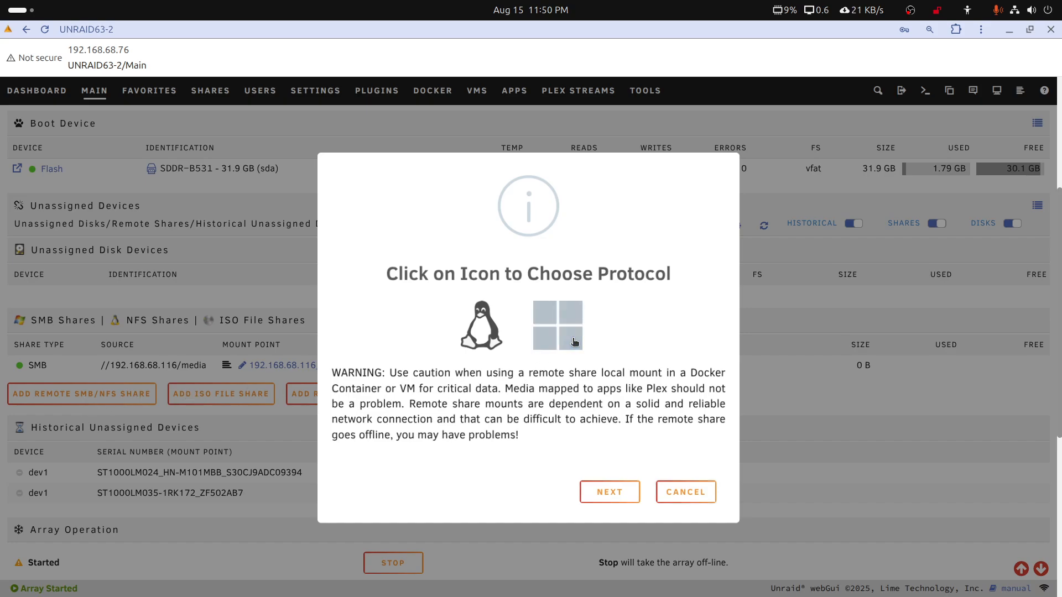
{"action": "left_click", "coordinate": [548, 330]}
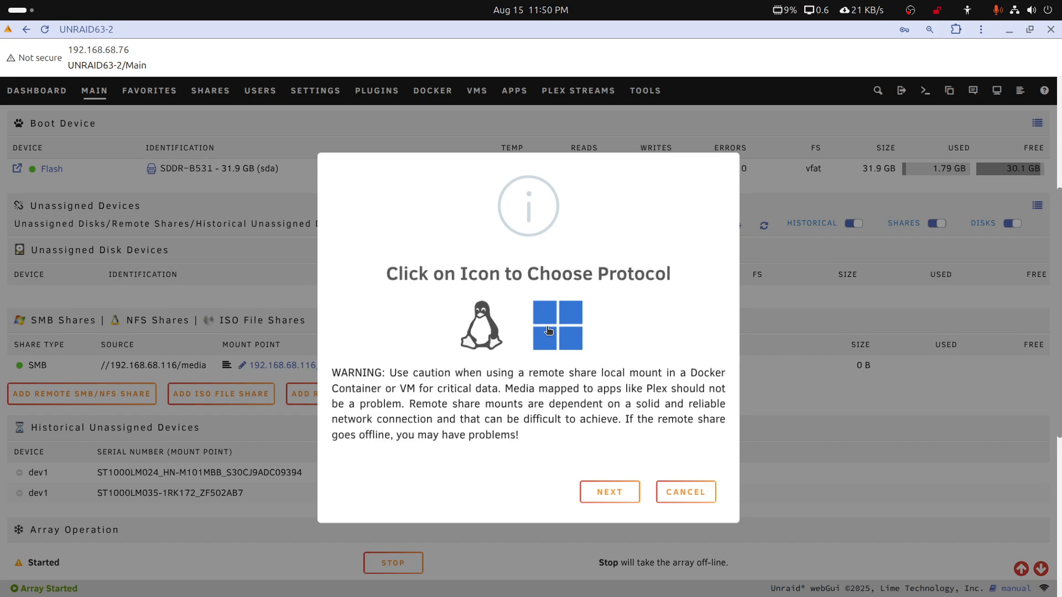
{"action": "left_click", "coordinate": [604, 490]}
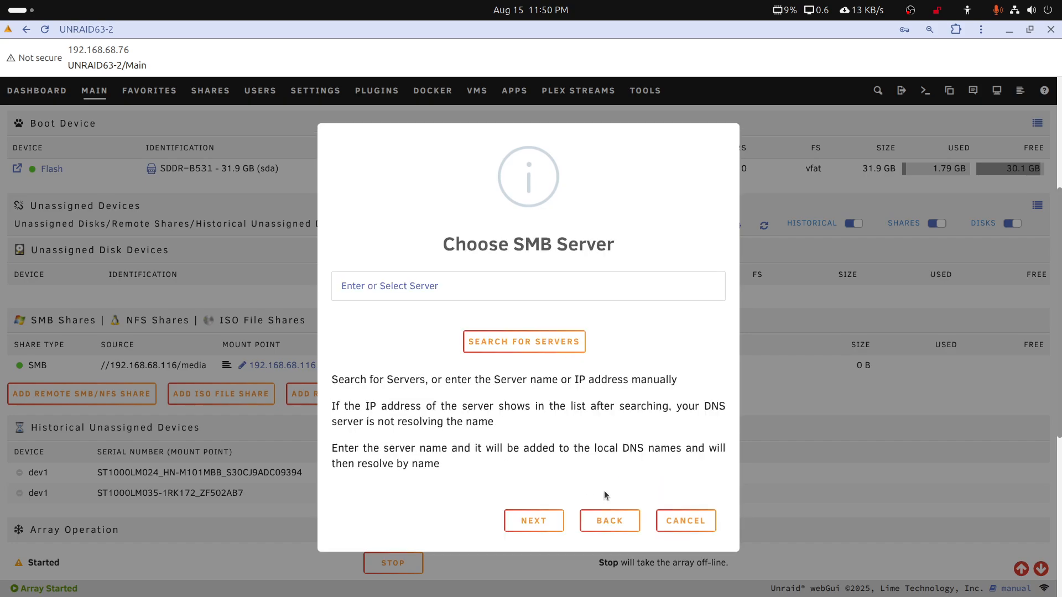
Search for SMB servers, look through the server list, and return to manual server entry
{"action": "left_click", "coordinate": [500, 344]}
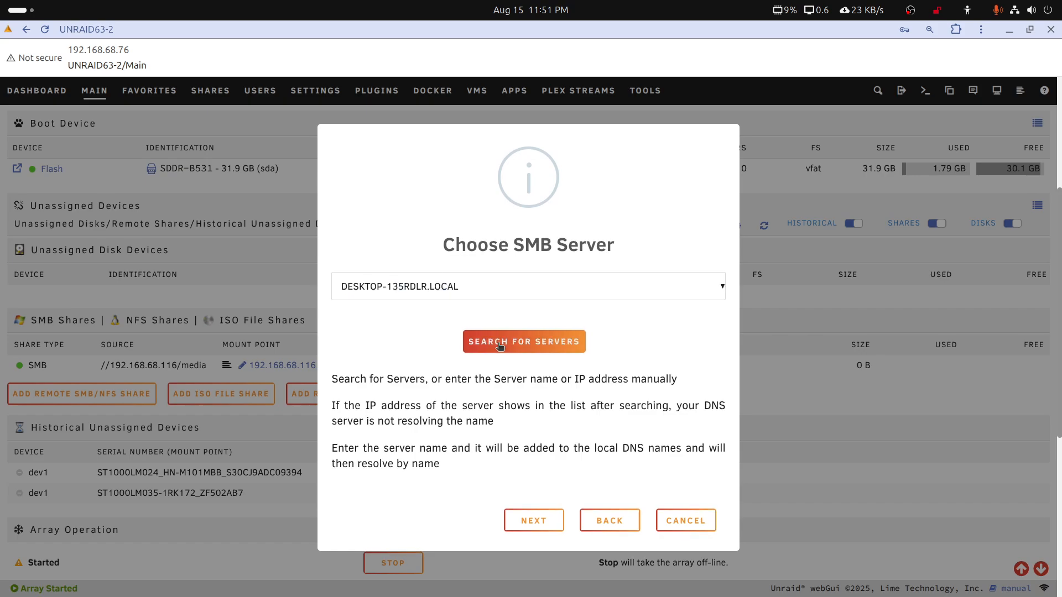
{"action": "left_click", "coordinate": [722, 287]}
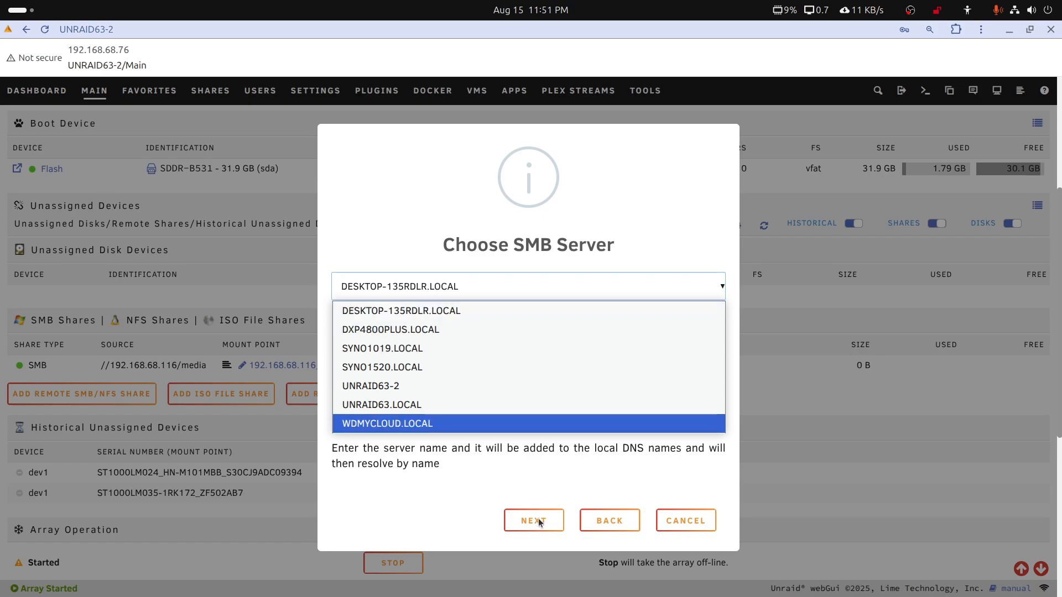
{"action": "left_click", "coordinate": [603, 520]}
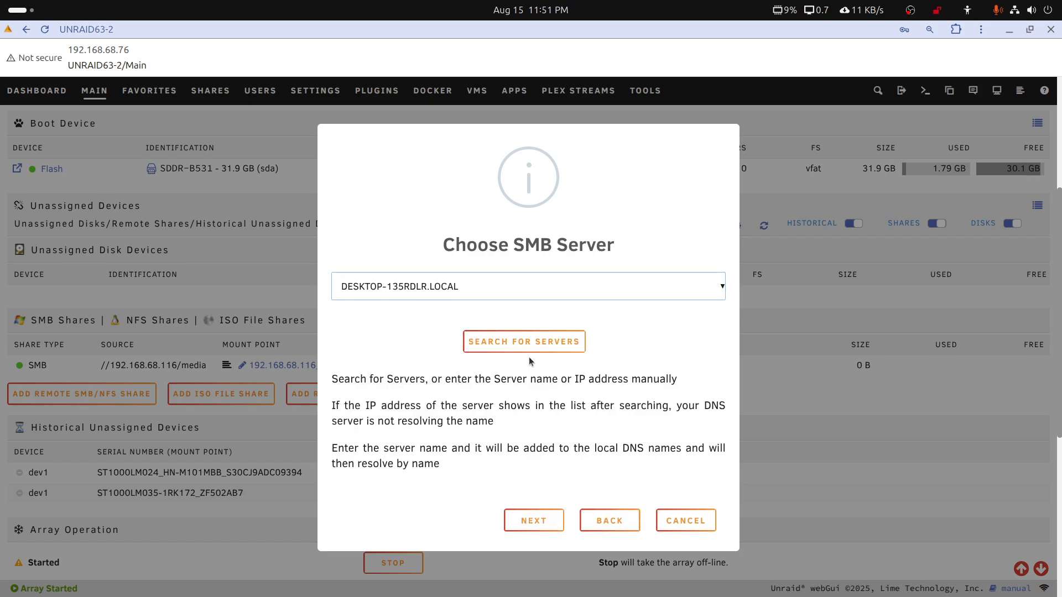
{"action": "left_click", "coordinate": [540, 287]}
{"action": "left_click", "coordinate": [540, 287]}
{"action": "left_click", "coordinate": [589, 521]}
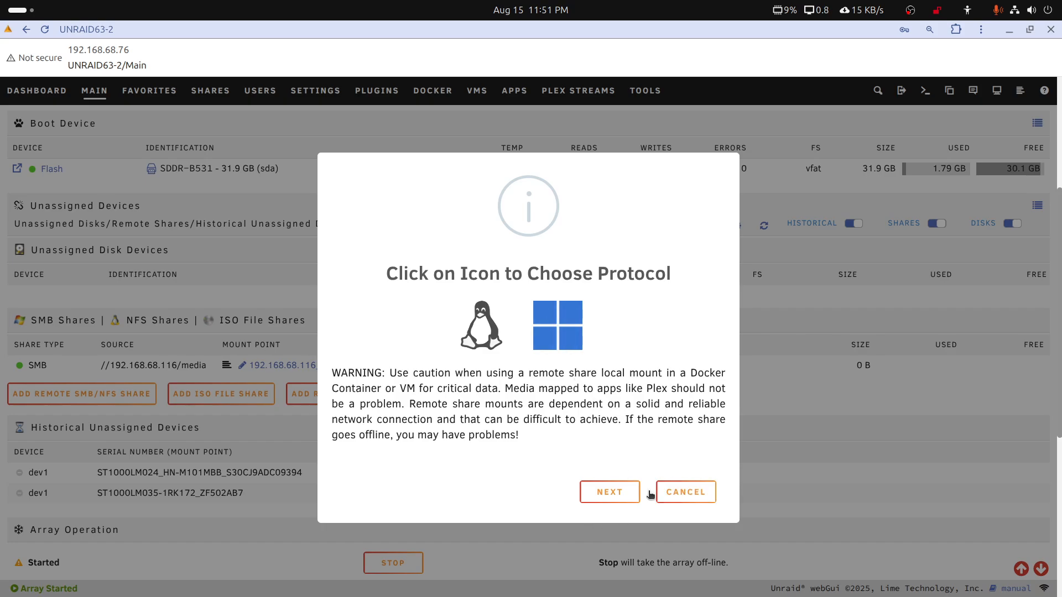
{"action": "left_click", "coordinate": [609, 492]}
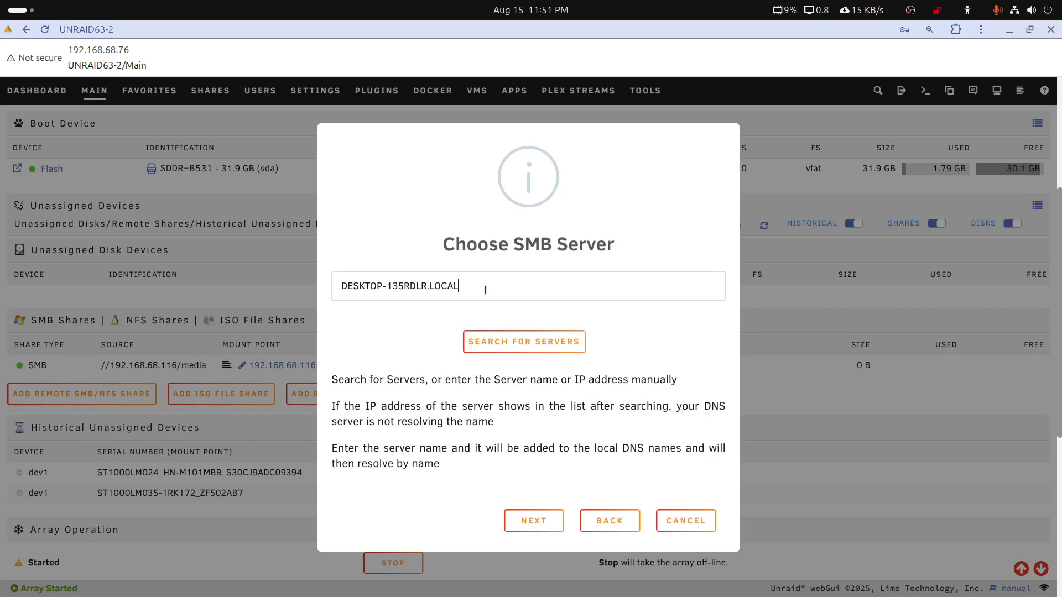
Set the SMB server to 192.168.68.116 and continue to the share credentials
{"action": "left_click_drag", "start_coordinate": [469, 287], "coordinate": [310, 279]}
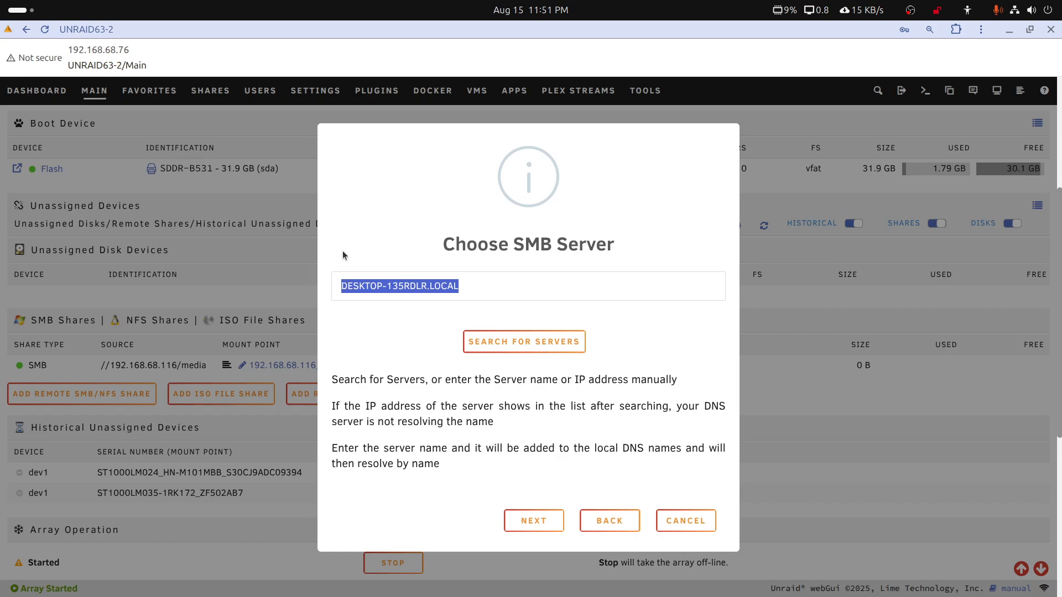
{"action": "type", "text": "119."}
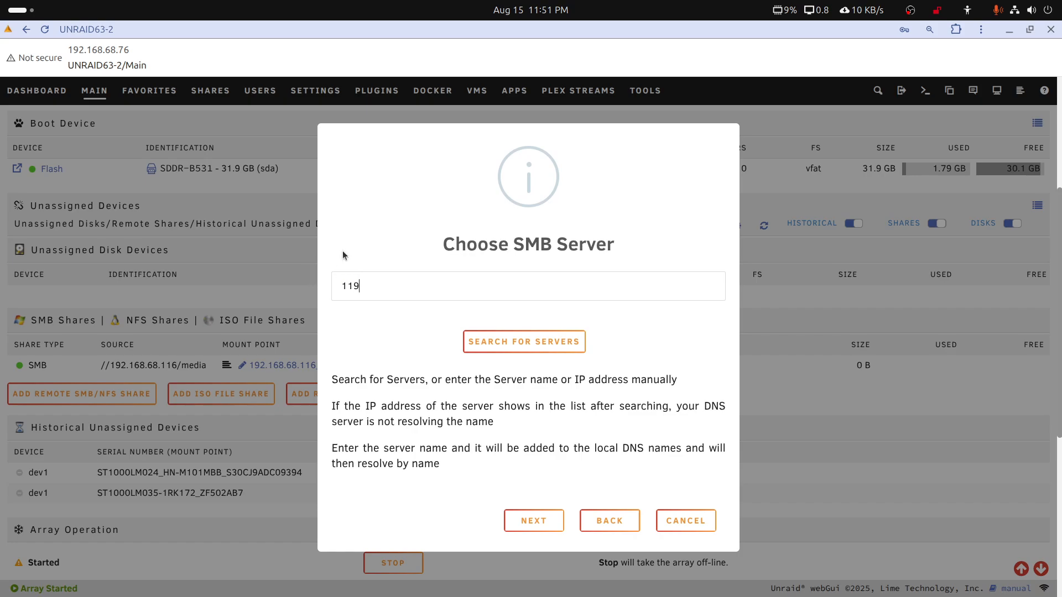
{"action": "key", "text": "BackSpace"}
{"action": "key", "text": "BackSpace"}
{"action": "key", "text": "BackSpace"}
{"action": "type", "text": "92.1687."}
{"action": "key", "text": "BackSpace"}
{"action": "key", "text": "BackSpace"}
{"action": "type", "text": ".68.116"}
{"action": "left_click", "coordinate": [555, 527]}
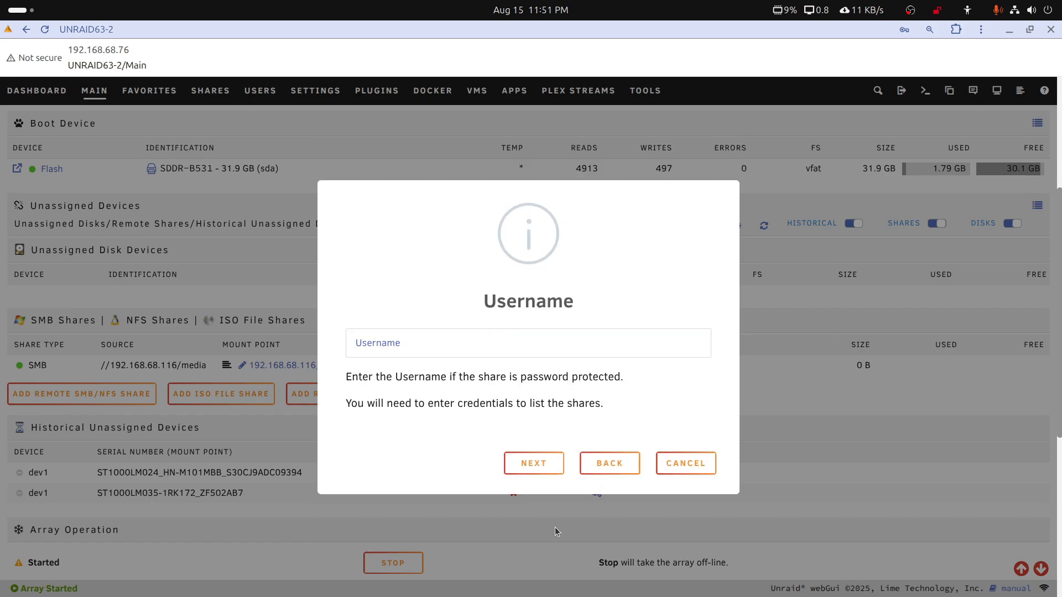
Enter the share's username and password, decline saving the password in the browser, and leave the domain blank
{"action": "left_click", "coordinate": [435, 341]}
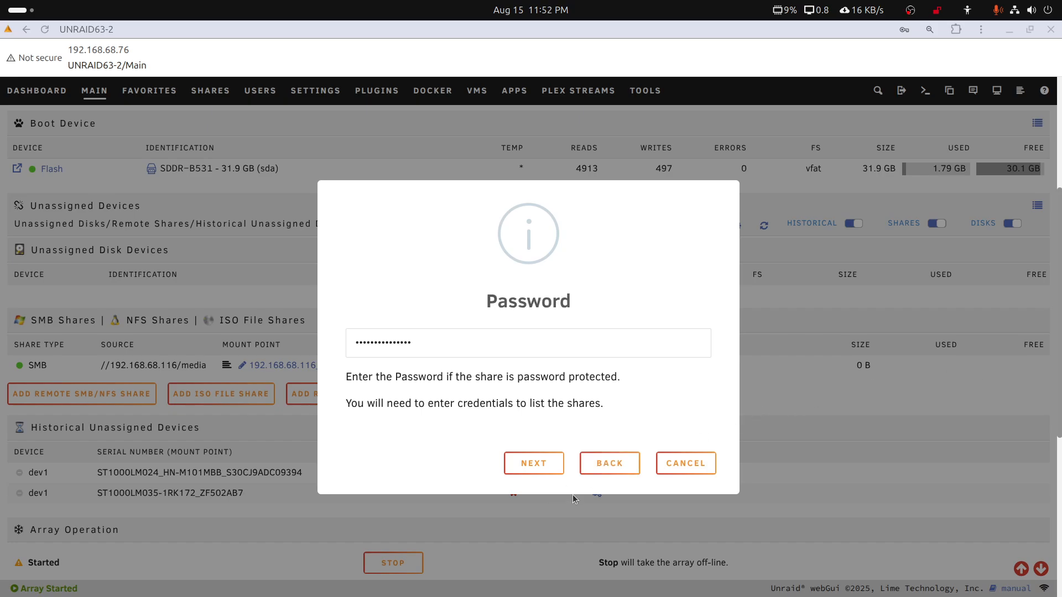
{"action": "left_click", "coordinate": [546, 468]}
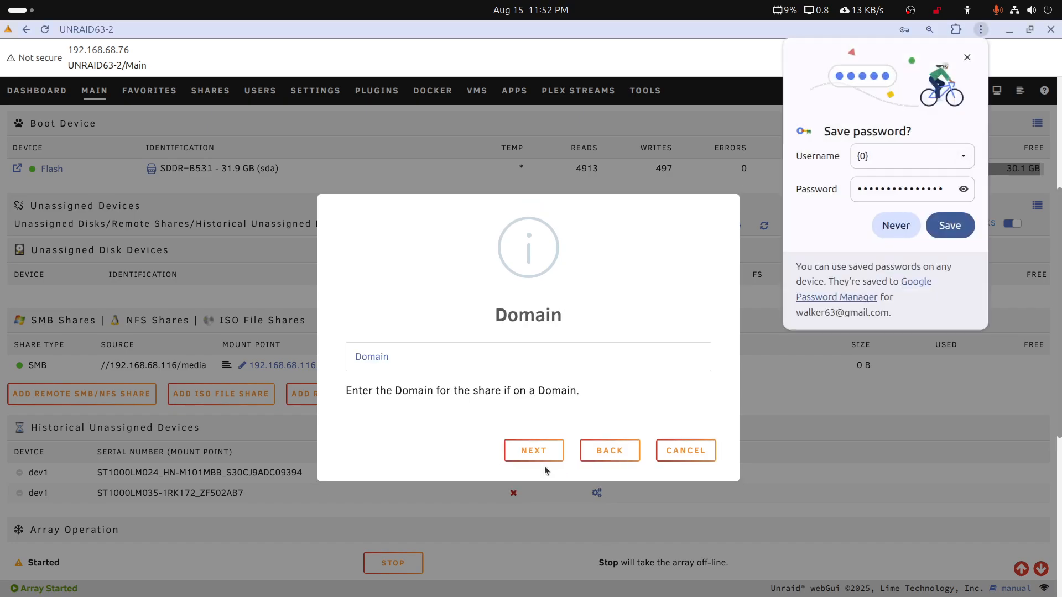
{"action": "left_click", "coordinate": [967, 57]}
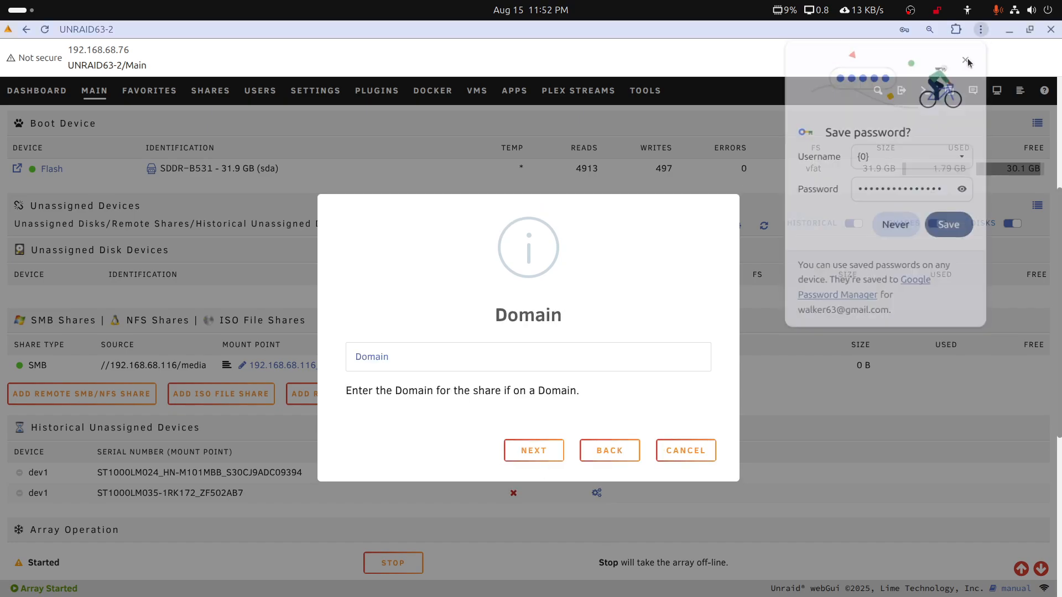
{"action": "left_click", "coordinate": [535, 452]}
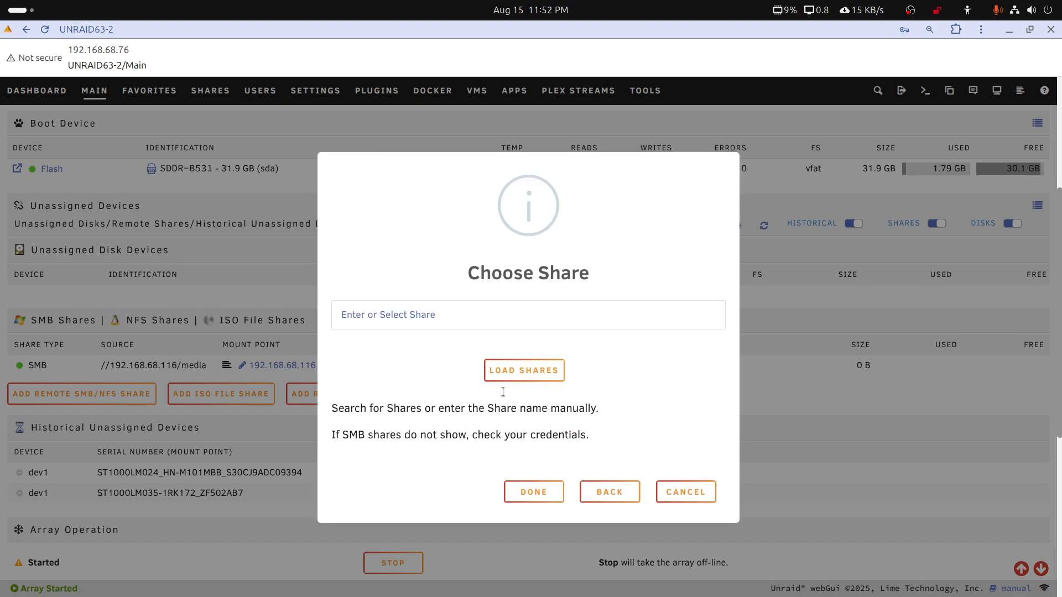
Load the server's available shares and add the docker share as a remote share
{"action": "left_click", "coordinate": [517, 379]}
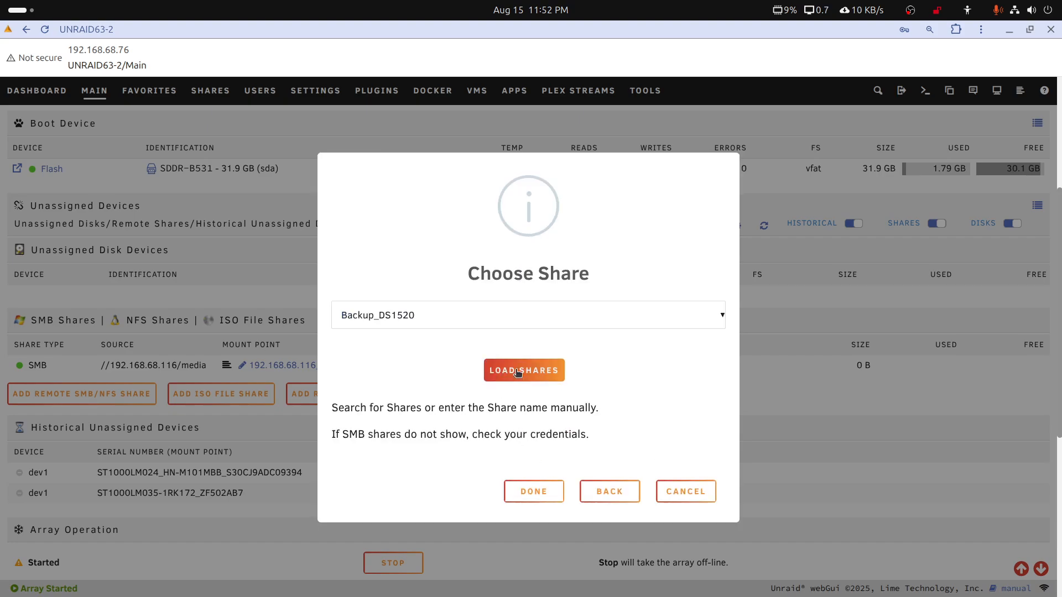
{"action": "left_click", "coordinate": [721, 315]}
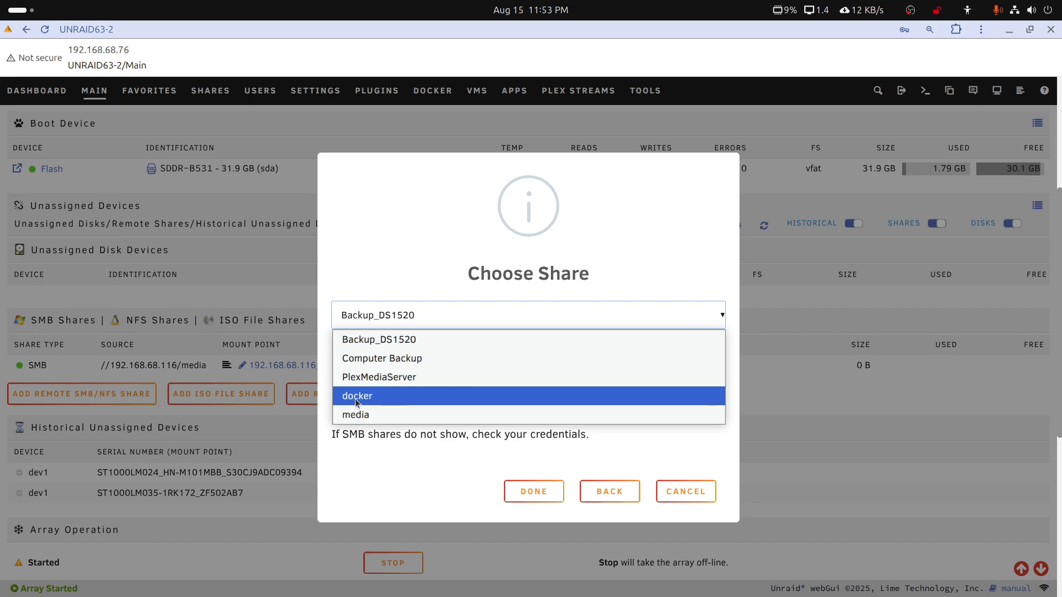
{"action": "left_click", "coordinate": [356, 396]}
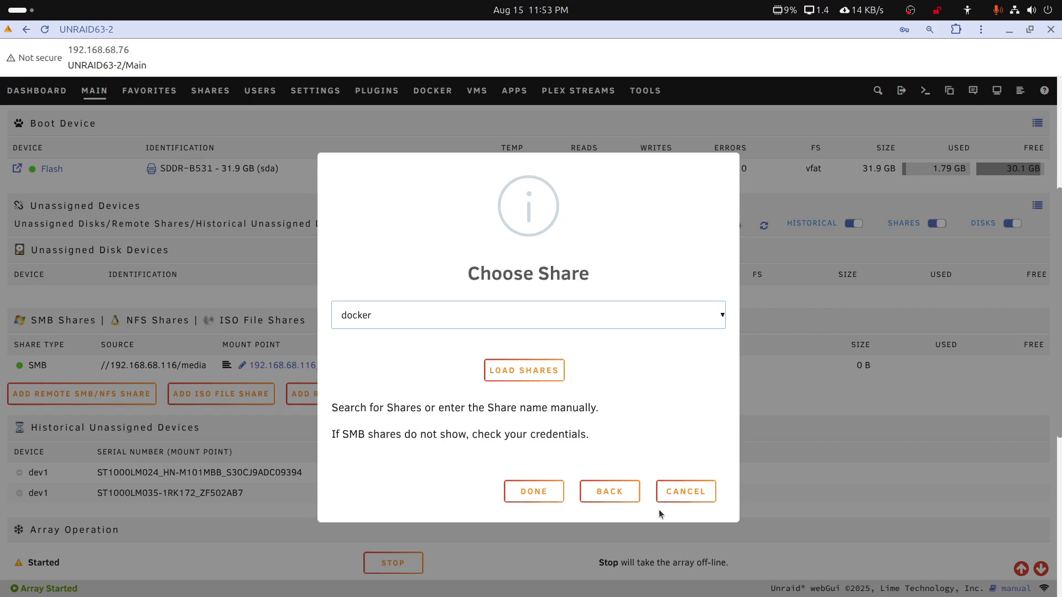
{"action": "left_click", "coordinate": [558, 500]}
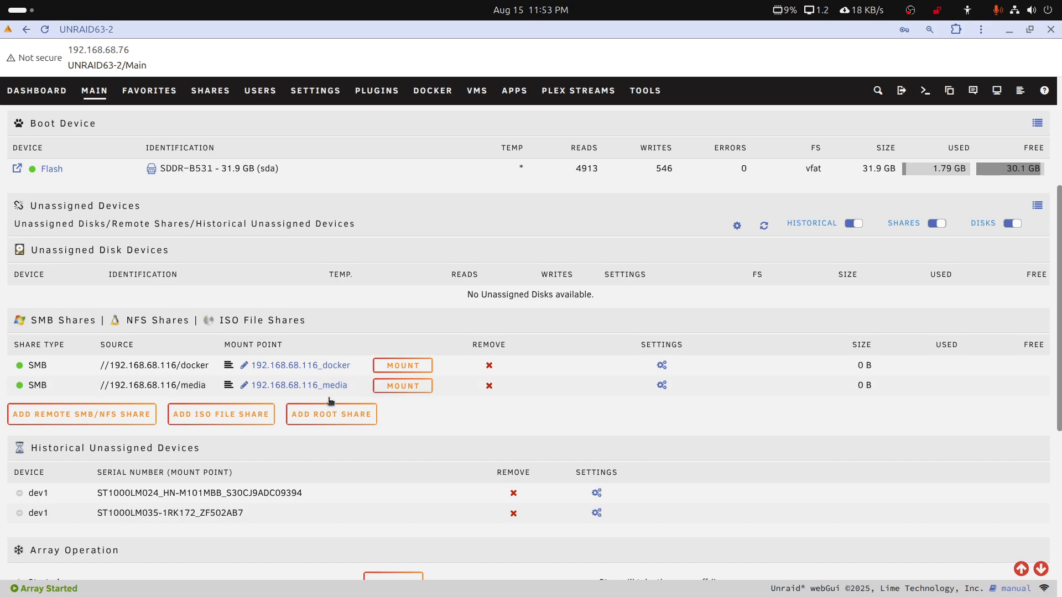
Mount the media and docker remote shares, and check the media share's contents before returning to the Main page
{"action": "left_click", "coordinate": [402, 390]}
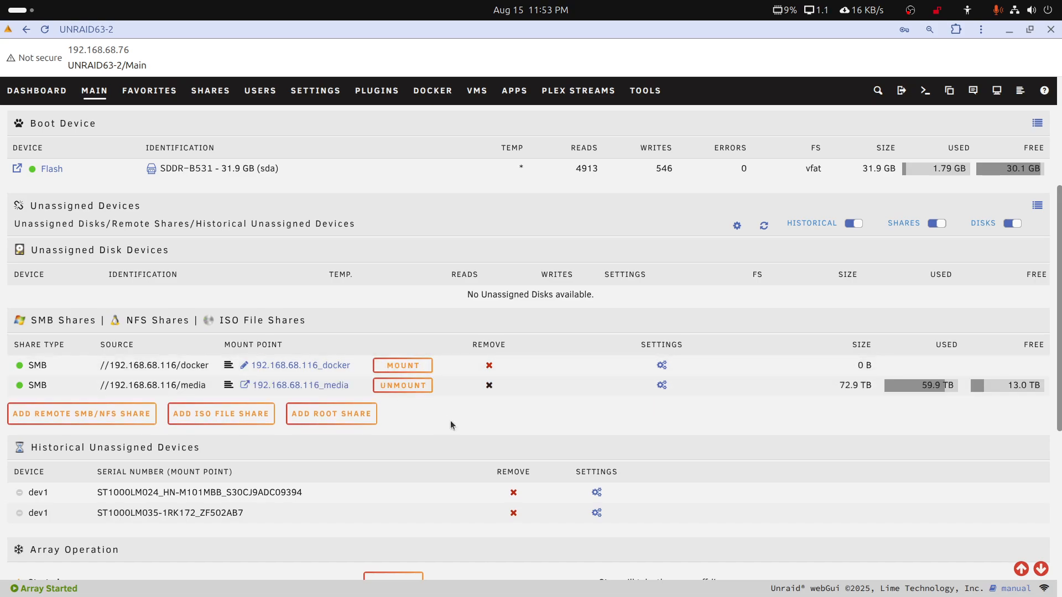
{"action": "left_click", "coordinate": [412, 366]}
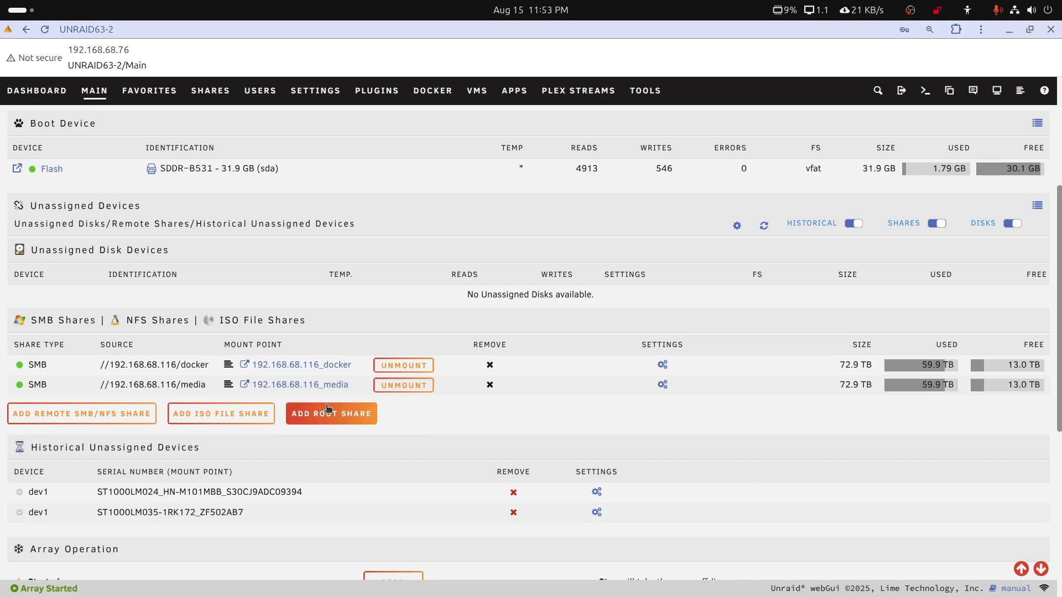
{"action": "left_click", "coordinate": [307, 386]}
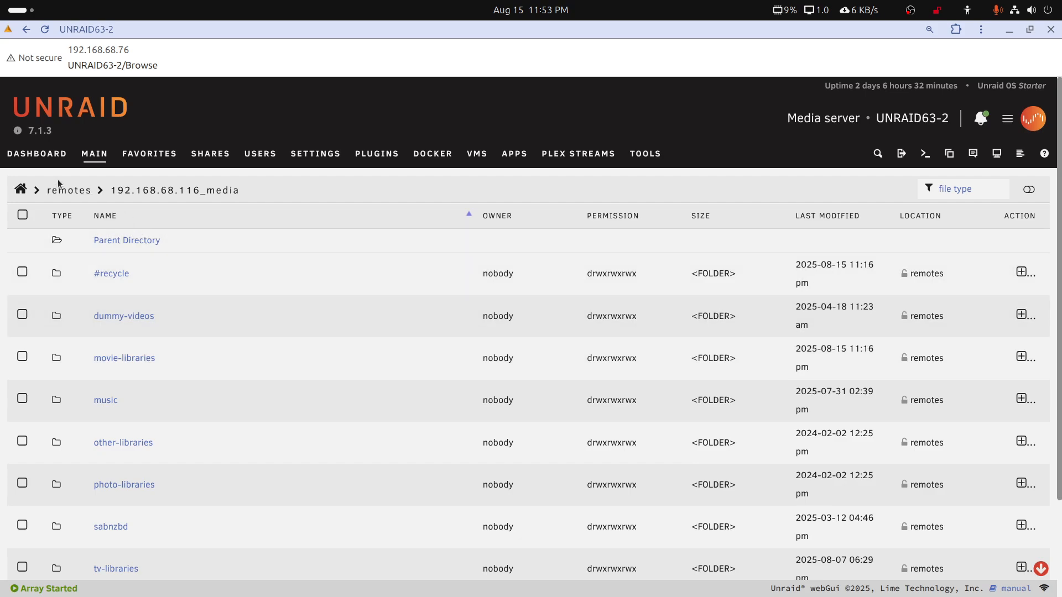
{"action": "left_click", "coordinate": [87, 155]}
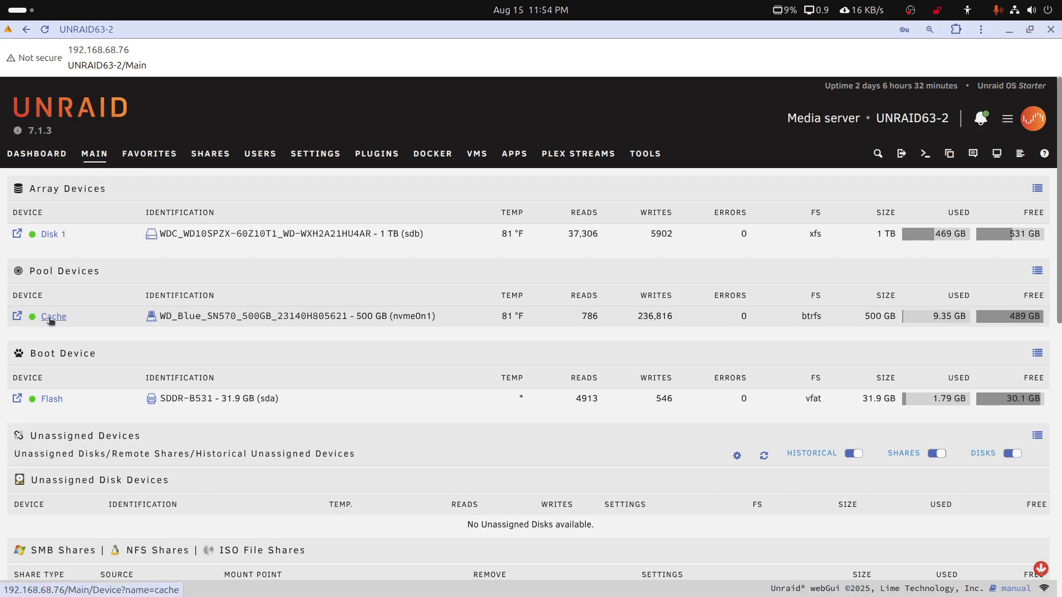
View the Cache pool's device settings and browse its top-level folders, returning to the Main page
{"action": "left_click", "coordinate": [51, 319]}
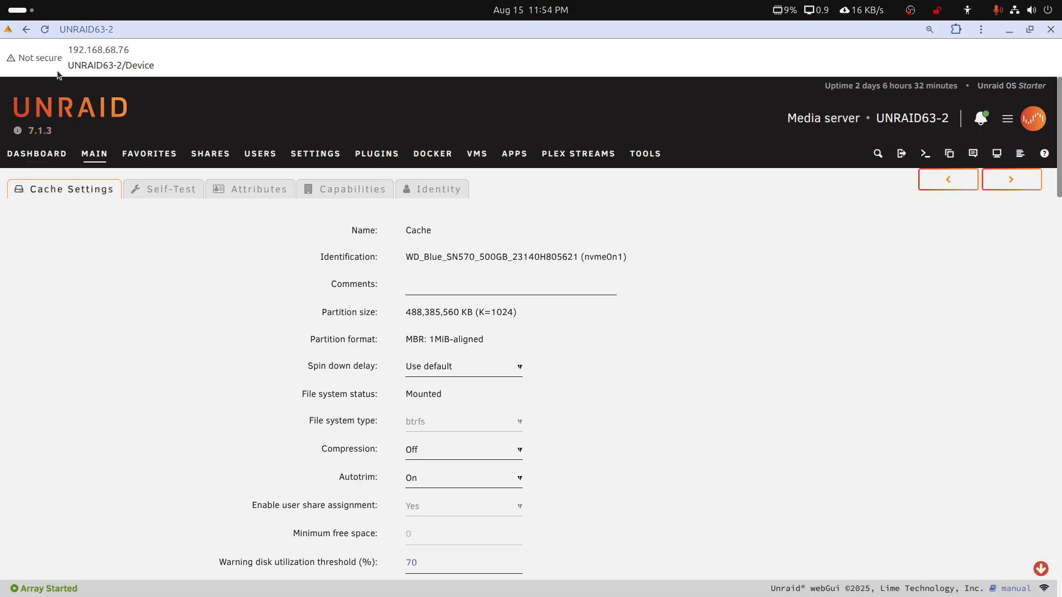
{"action": "right_click", "coordinate": [227, 63]}
{"action": "right_click", "coordinate": [252, 35]}
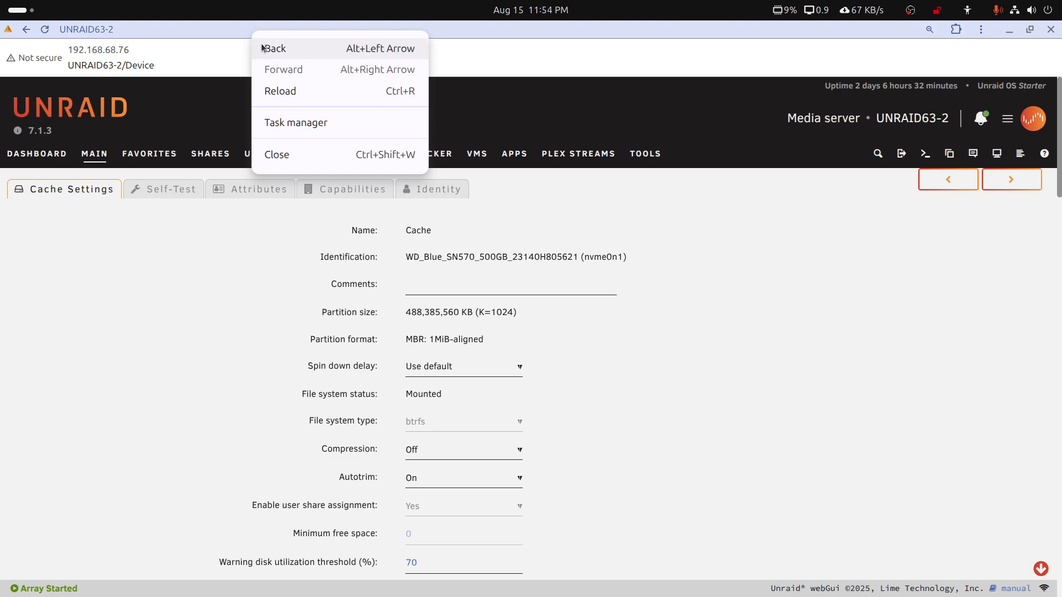
{"action": "left_click", "coordinate": [265, 46]}
{"action": "left_click", "coordinate": [18, 317]}
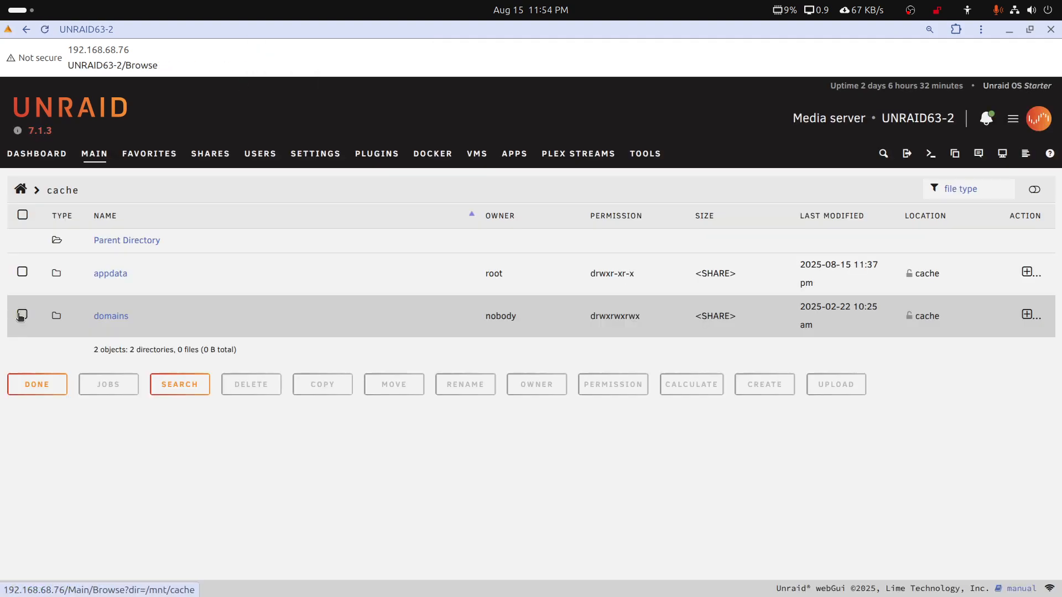
{"action": "right_click", "coordinate": [364, 37]}
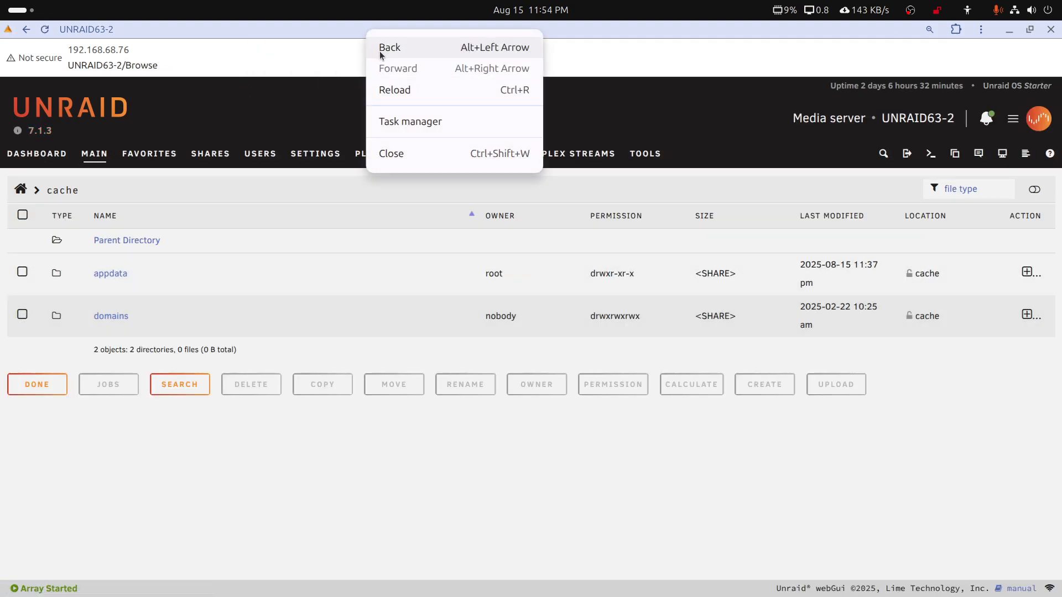
{"action": "left_click", "coordinate": [379, 44]}
Copy Plex2Unraid.zip from the mounted 192.168.68.116_media share to /mnt/cache/appdata/
{"action": "scroll", "coordinate": [163, 374], "scroll_direction": "down", "scroll_amount": 3}
{"action": "scroll", "coordinate": [164, 375], "scroll_direction": "down", "scroll_amount": 3}
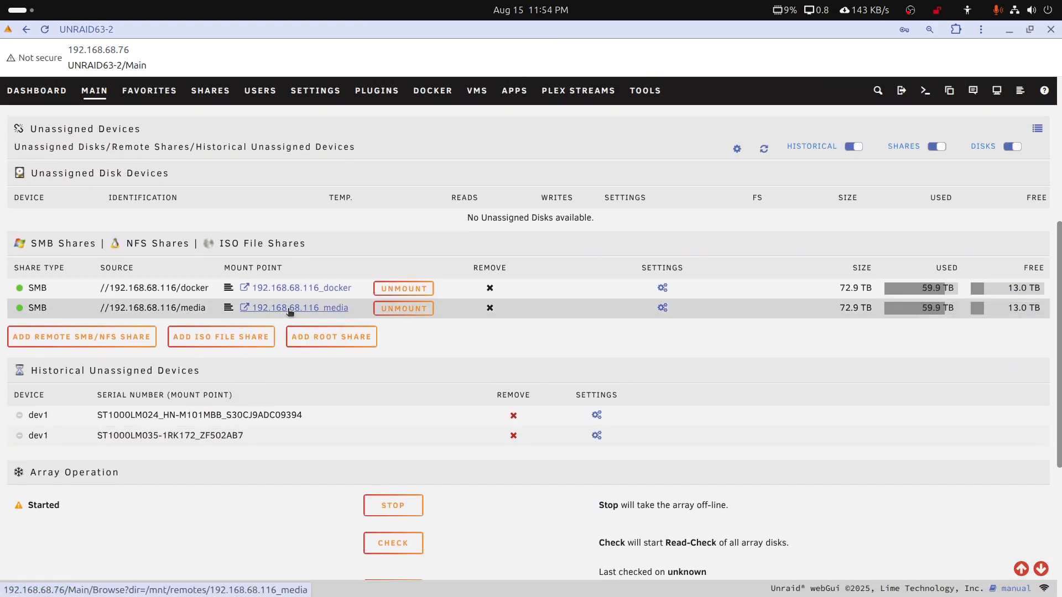
{"action": "left_click", "coordinate": [245, 309]}
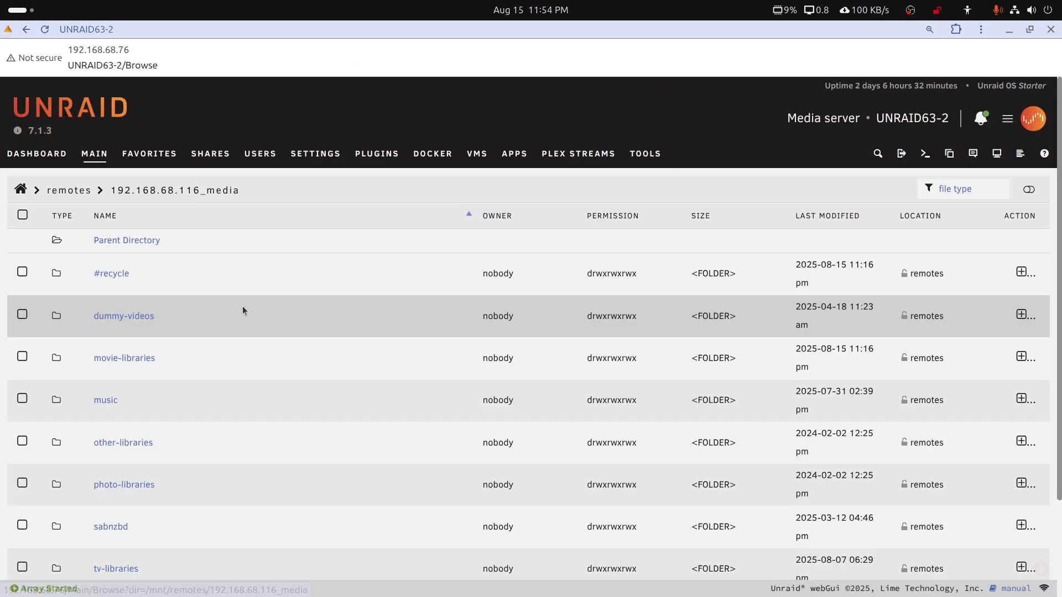
{"action": "scroll", "coordinate": [225, 326], "scroll_direction": "down", "scroll_amount": 2}
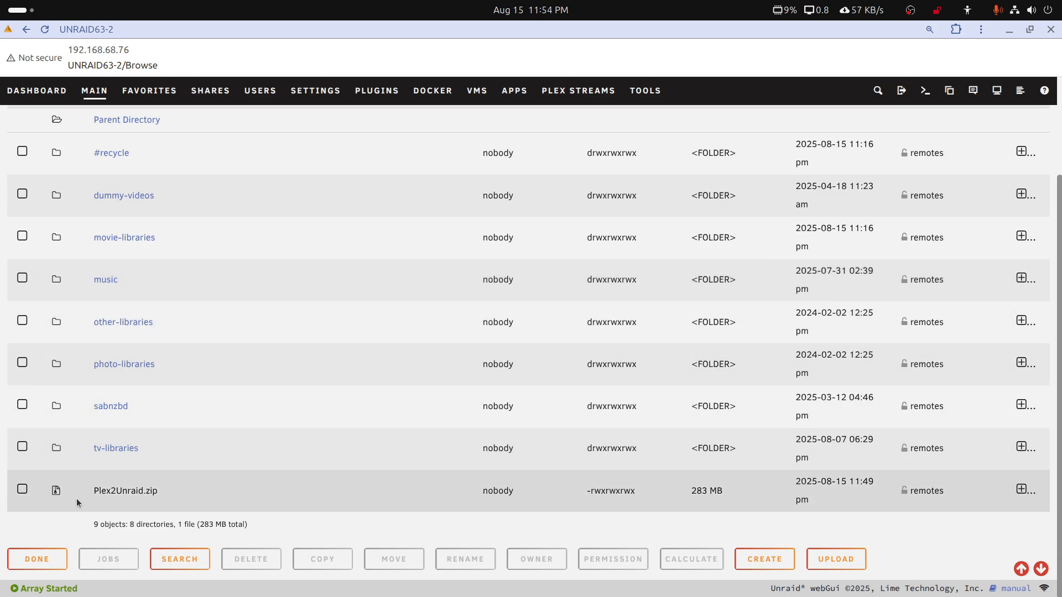
{"action": "right_click", "coordinate": [100, 493]}
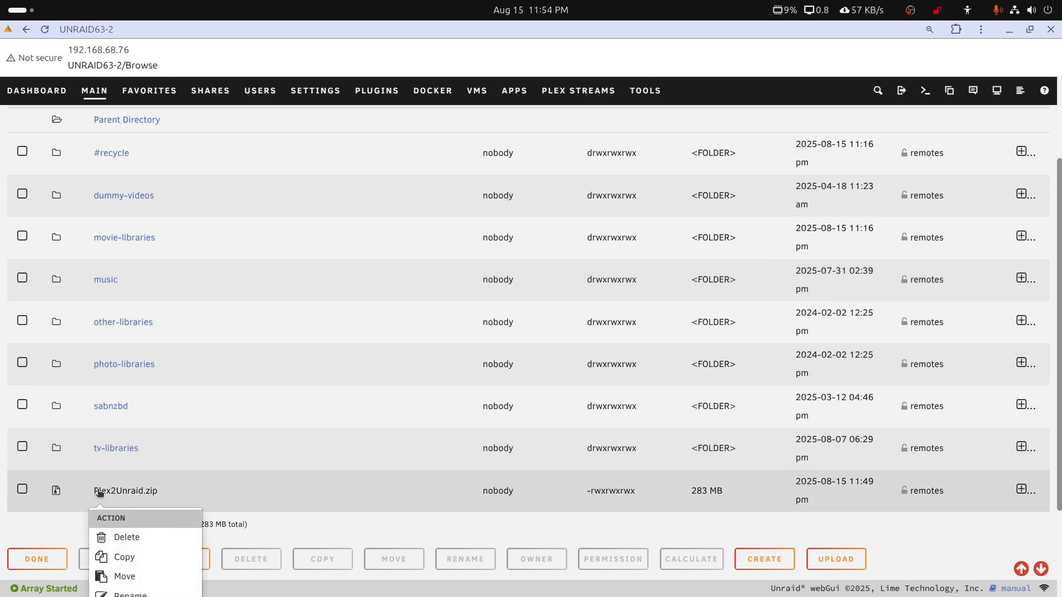
{"action": "left_click", "coordinate": [124, 558]}
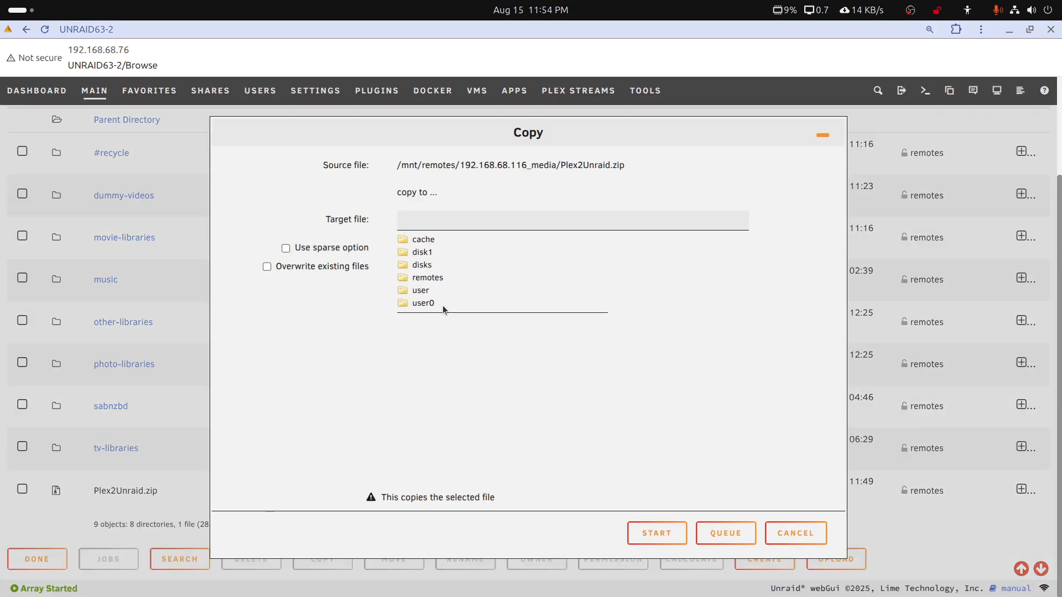
{"action": "left_click", "coordinate": [420, 246]}
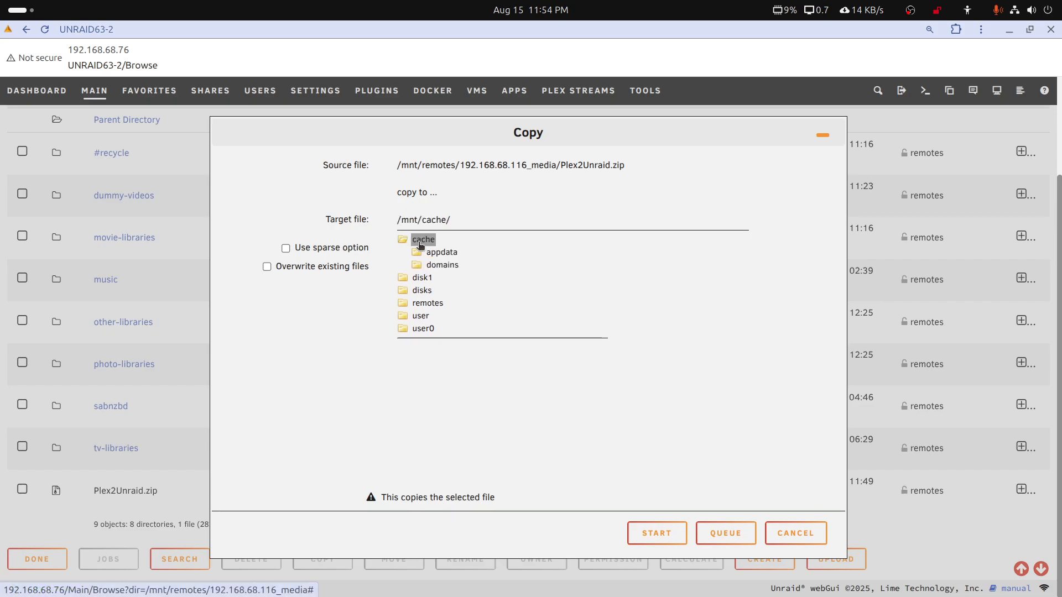
{"action": "left_click", "coordinate": [442, 254]}
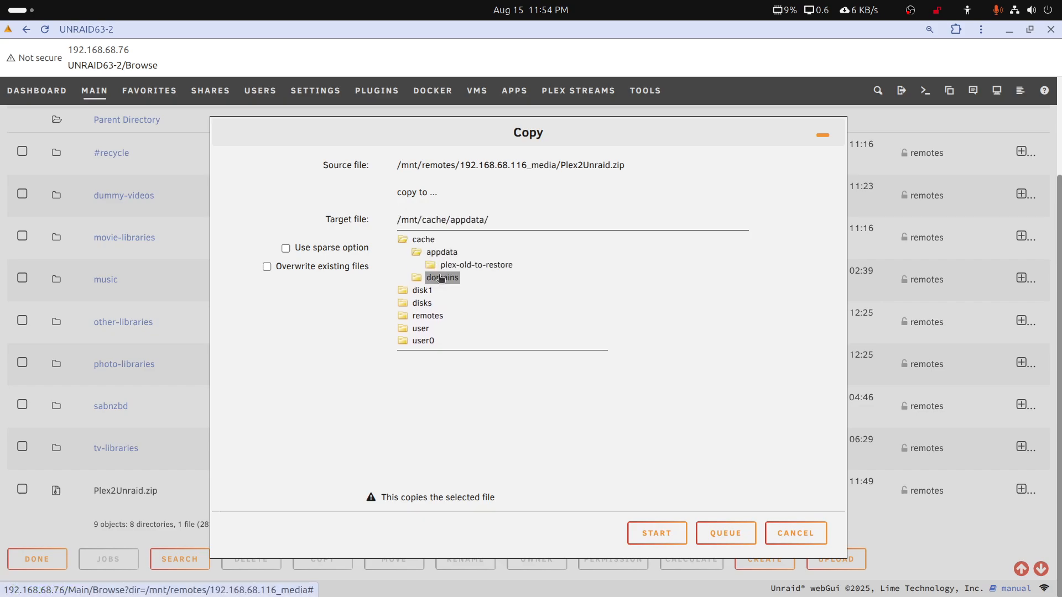
{"action": "left_click", "coordinate": [663, 531]}
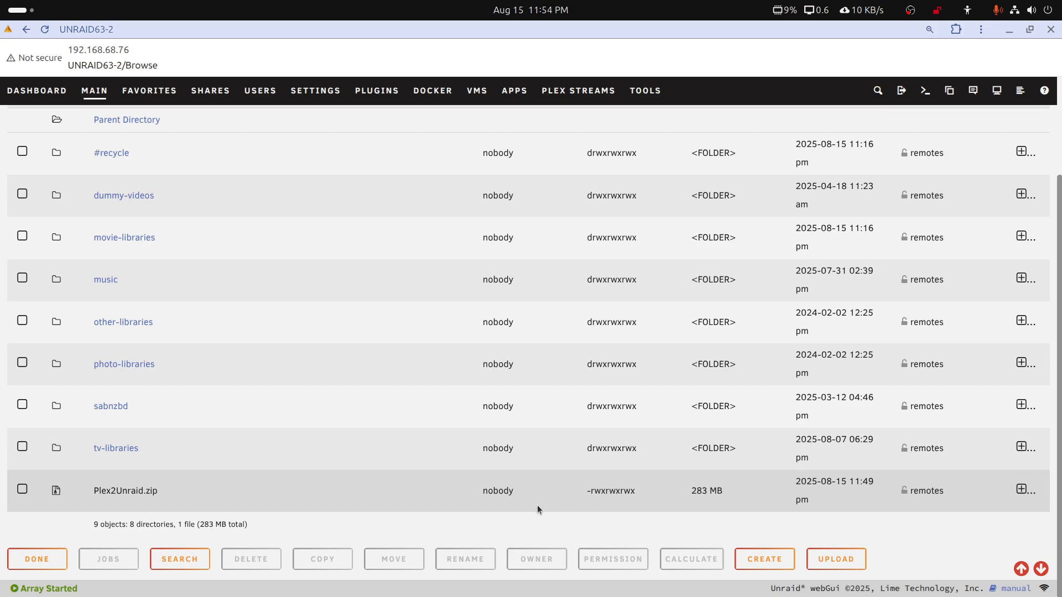
Check the Cache pool's appdata folder for the copied Plex2Unraid.zip and return to the Main page
{"action": "scroll", "coordinate": [112, 227], "scroll_direction": "up", "scroll_amount": 2}
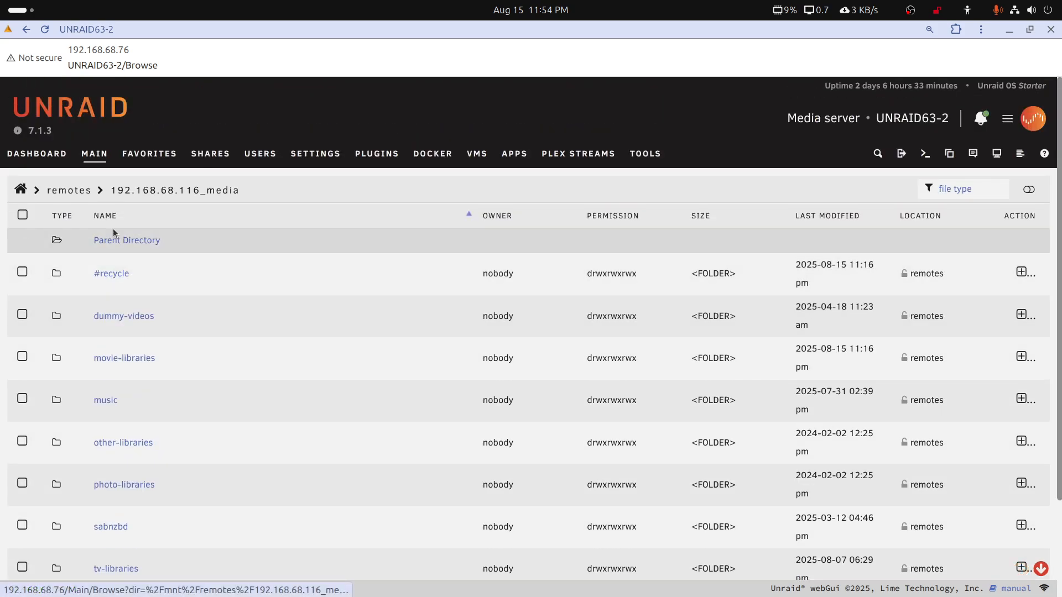
{"action": "left_click", "coordinate": [89, 158]}
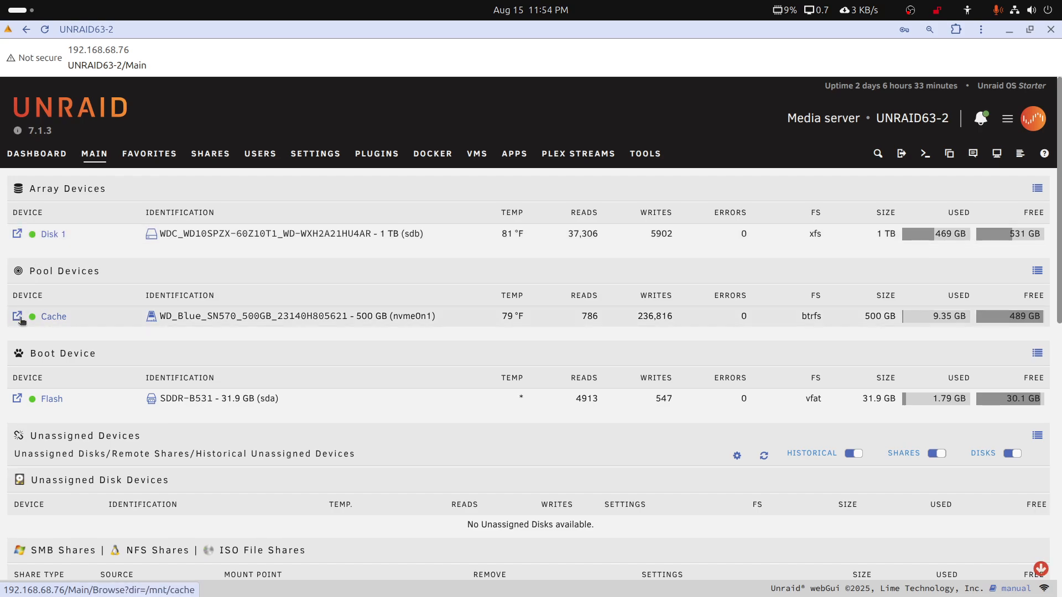
{"action": "left_click", "coordinate": [19, 318]}
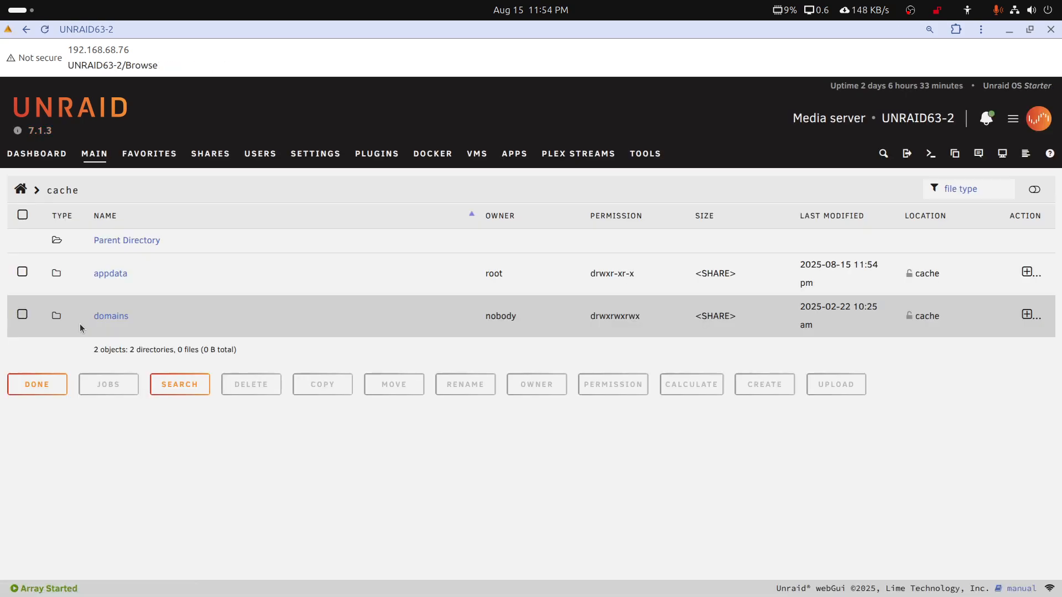
{"action": "left_click", "coordinate": [105, 273]}
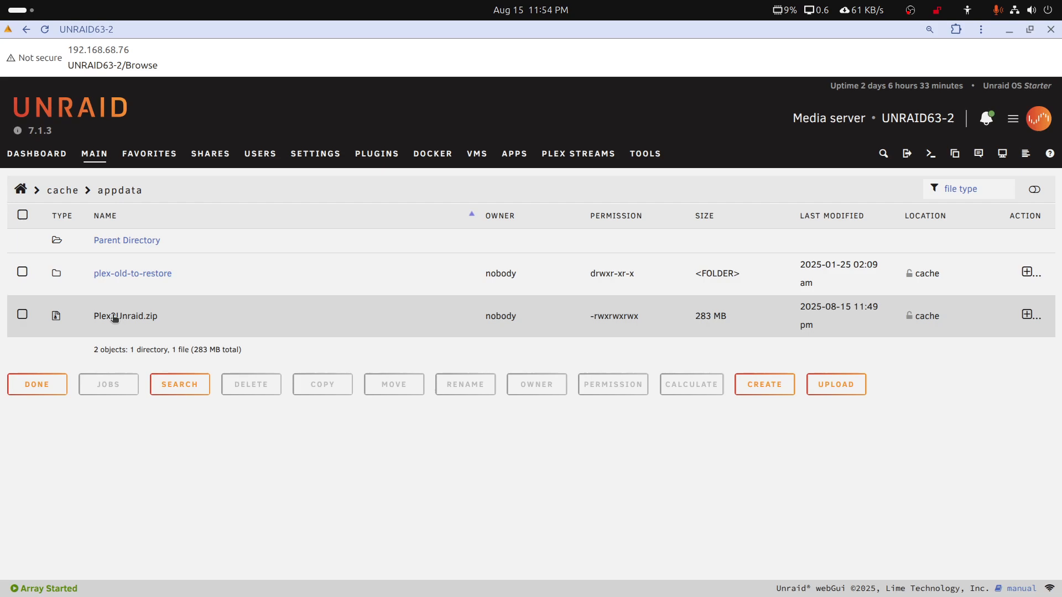
{"action": "left_click", "coordinate": [94, 160]}
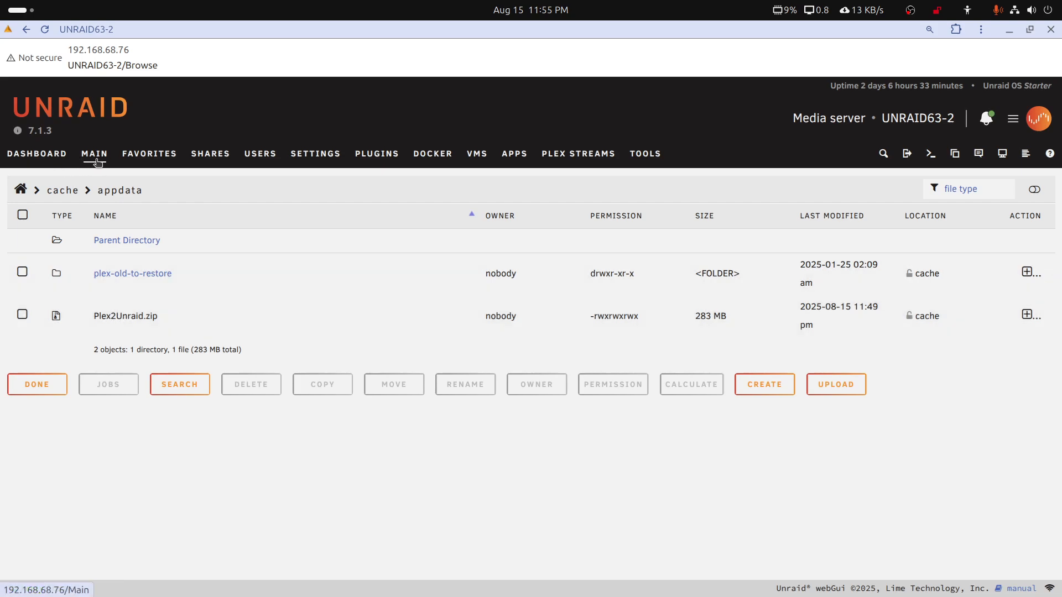
{"action": "scroll", "coordinate": [191, 436], "scroll_direction": "down", "scroll_amount": 5}
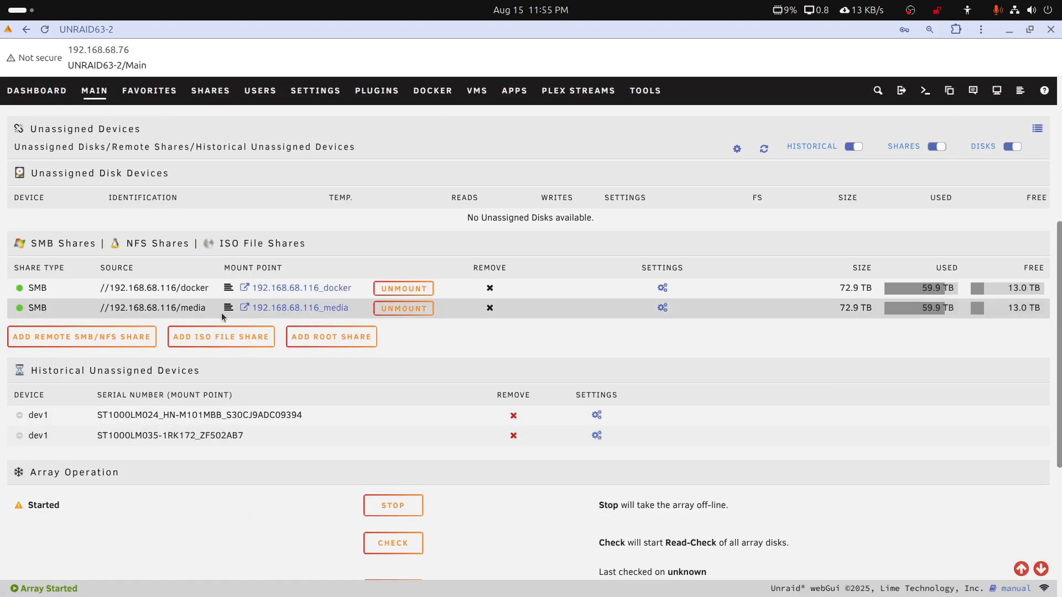
{"action": "left_click", "coordinate": [242, 308]}
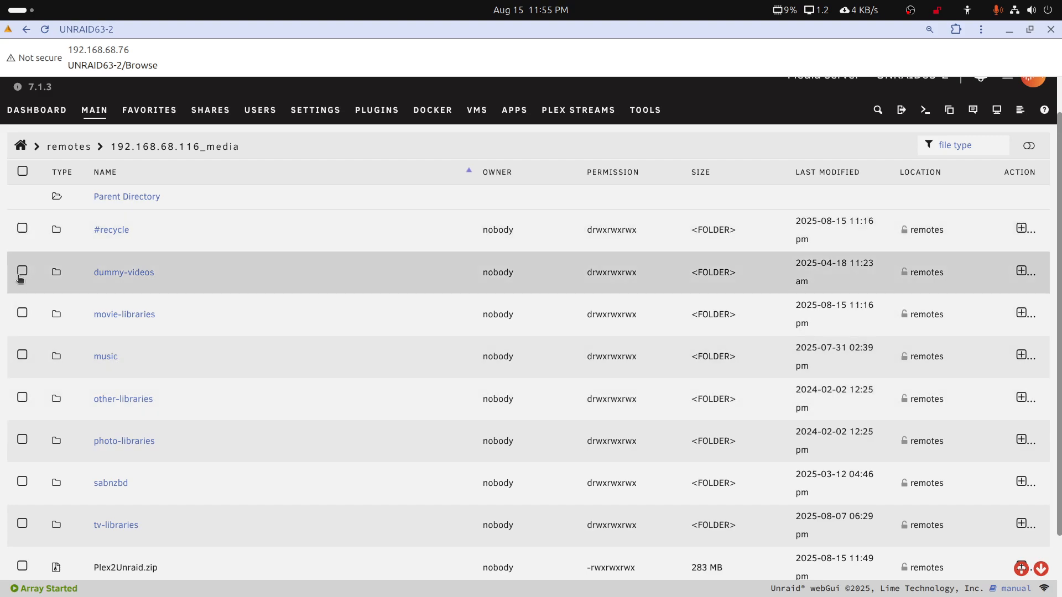
{"action": "scroll", "coordinate": [183, 404], "scroll_direction": "down", "scroll_amount": 2}
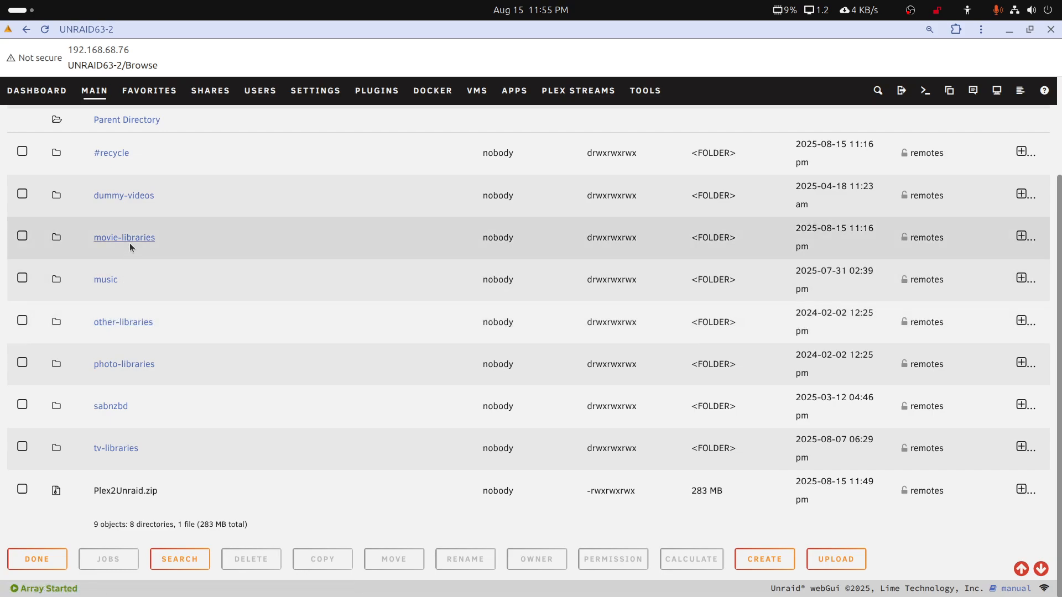
{"action": "right_click", "coordinate": [131, 247]}
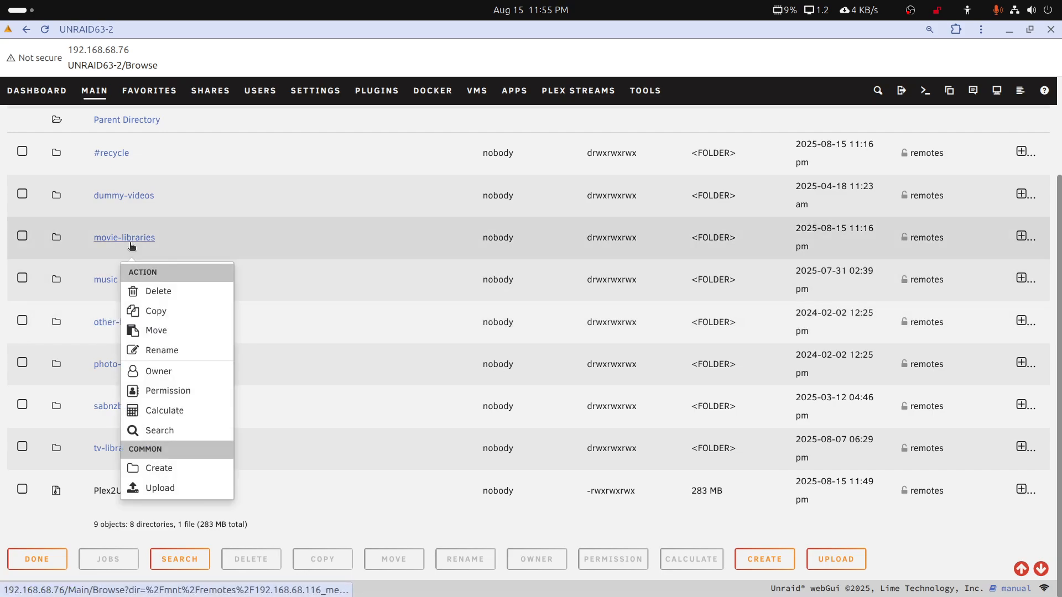
{"action": "left_click", "coordinate": [155, 314]}
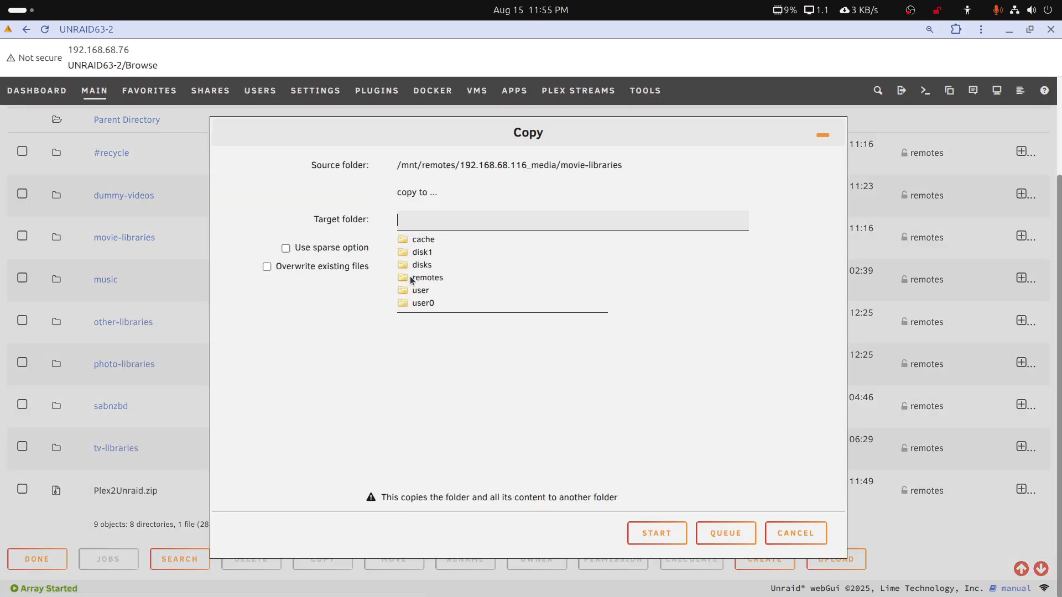
{"action": "left_click", "coordinate": [425, 255]}
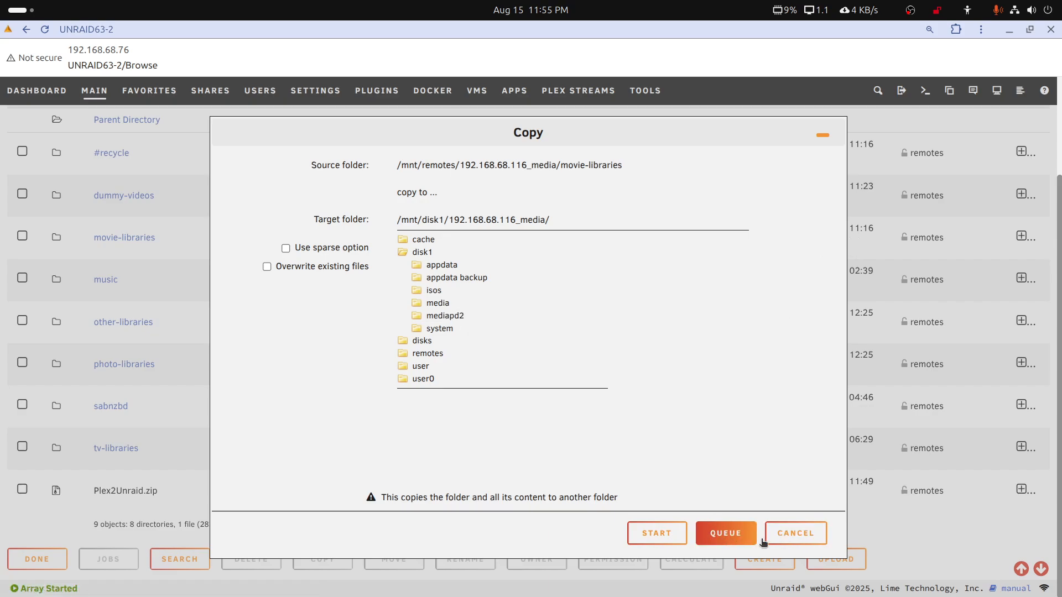
{"action": "left_click", "coordinate": [786, 544]}
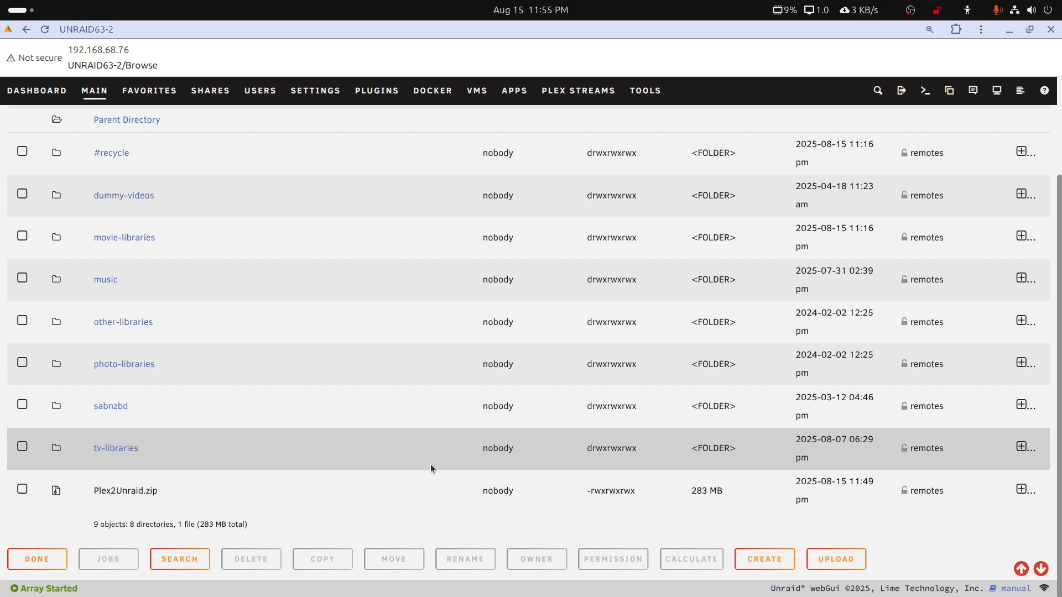
{"action": "scroll", "coordinate": [376, 445], "scroll_direction": "up", "scroll_amount": 3}
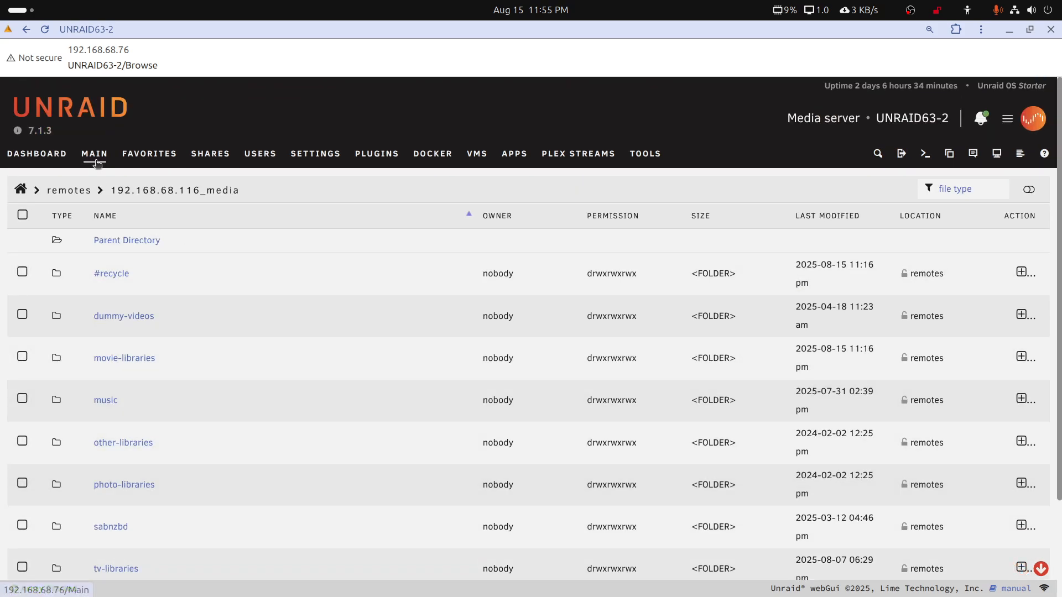
{"action": "left_click", "coordinate": [96, 159]}
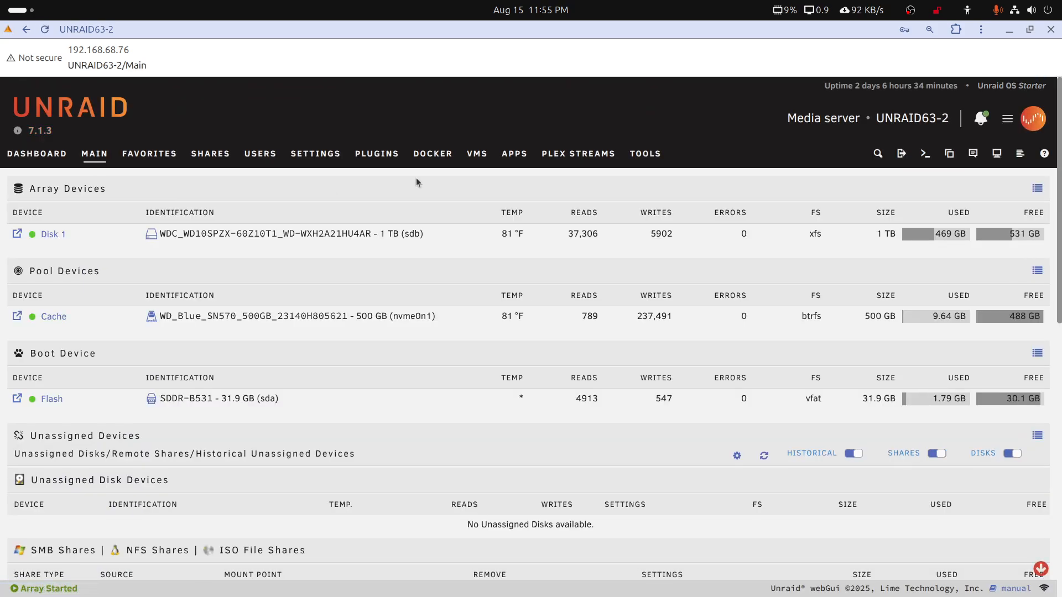
View the Docker containers page, open the Apps page, and unmaximize the Unraid window
{"action": "left_click", "coordinate": [441, 159]}
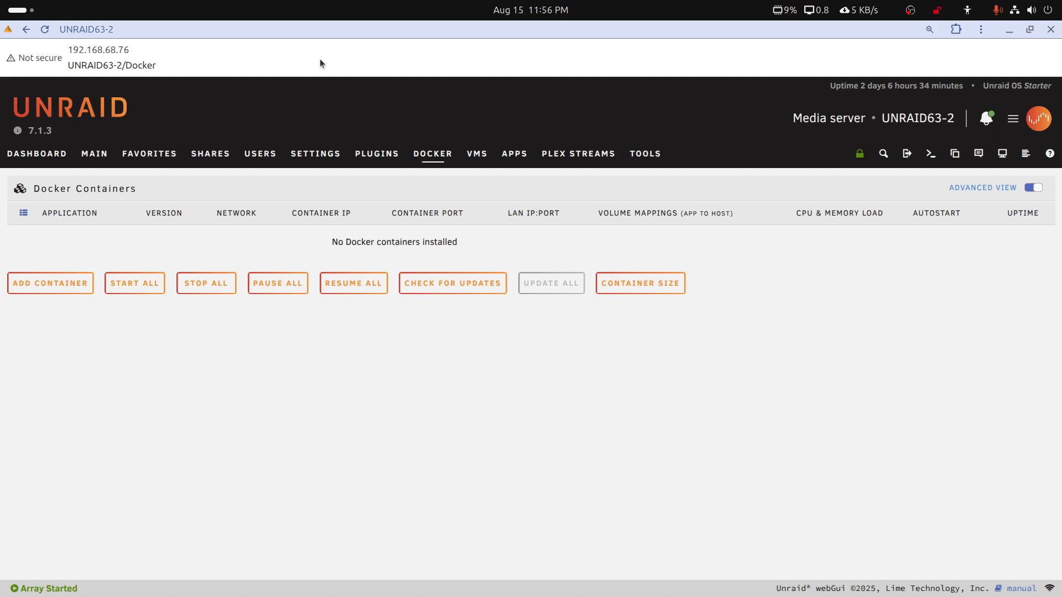
{"action": "left_click", "coordinate": [516, 156]}
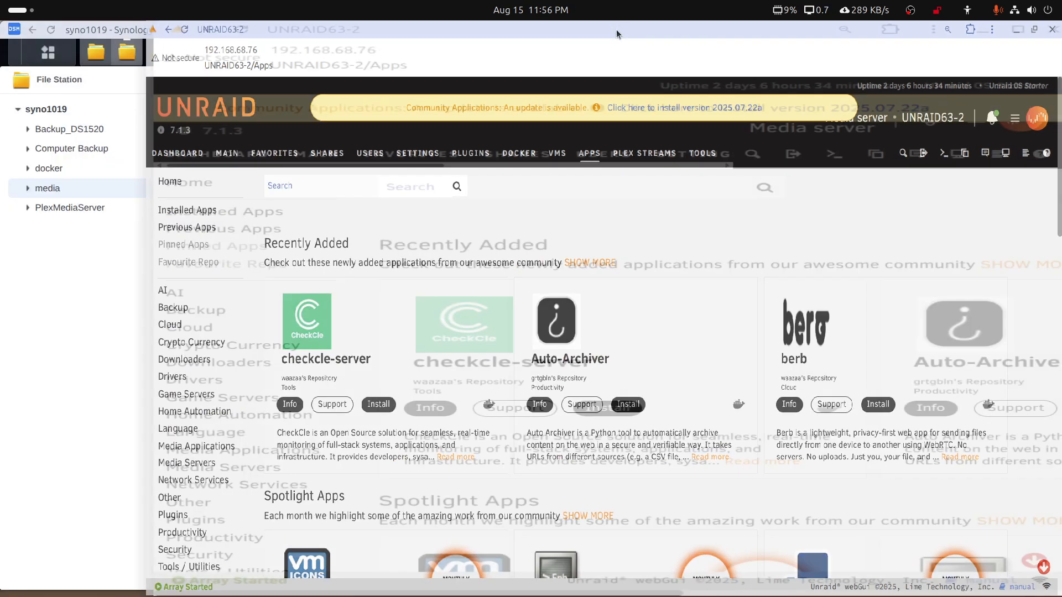
{"action": "double_click", "coordinate": [616, 28]}
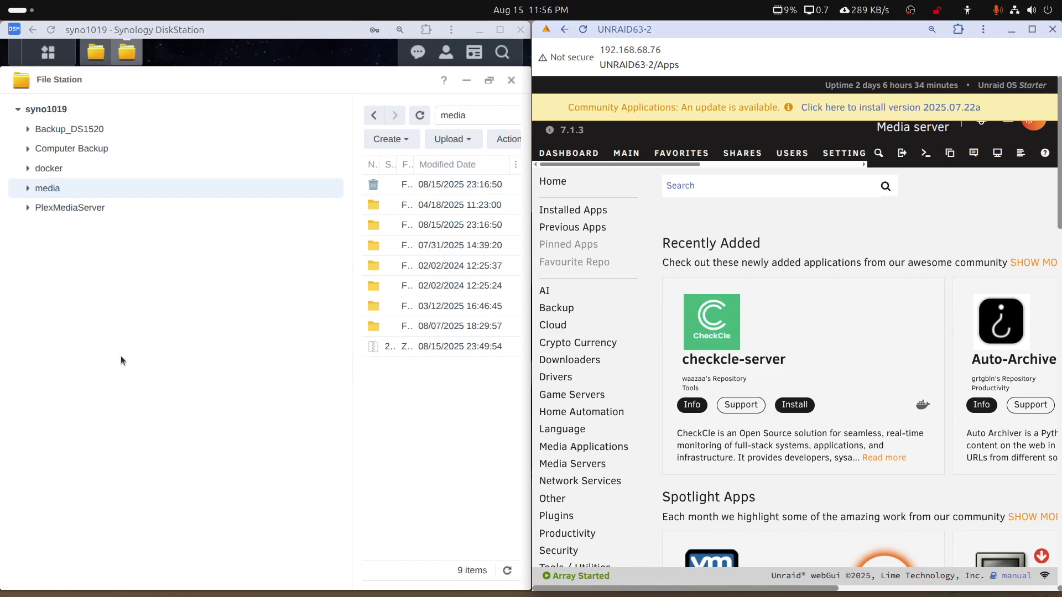
Find and launch the desktop's Portainer app for the DS1019+ by searching for "por"
{"action": "left_click", "coordinate": [20, 9]}
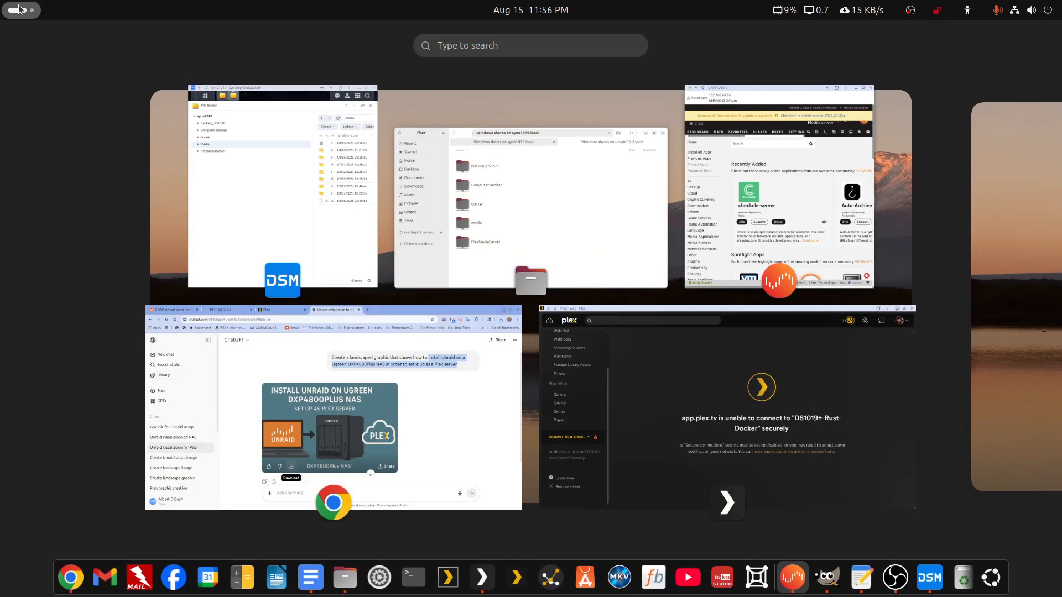
{"action": "type", "text": "por"}
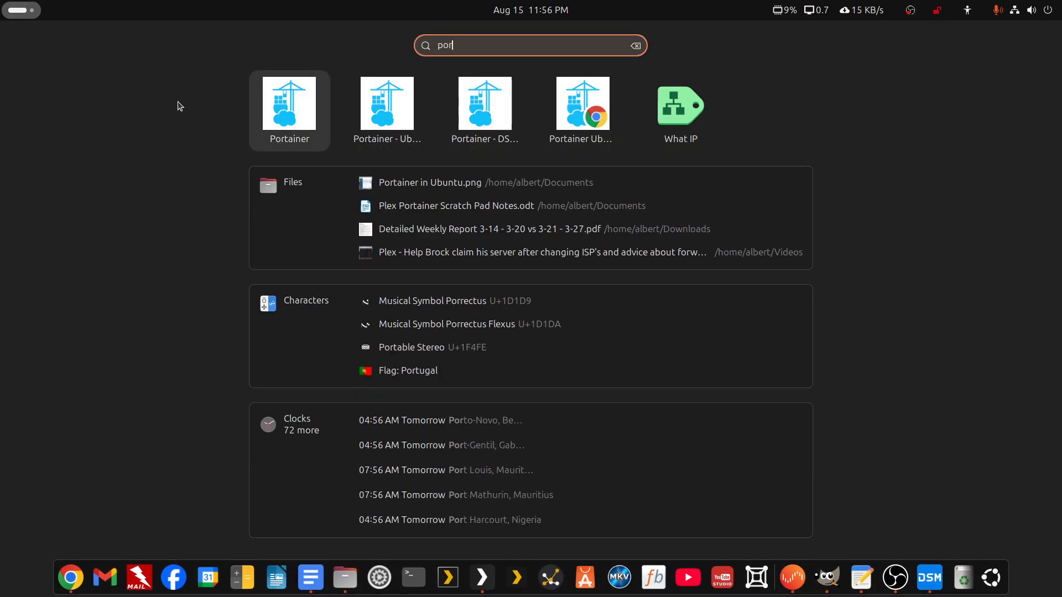
{"action": "key", "text": "Right"}
{"action": "key", "text": "Right"}
{"action": "key", "text": "Return"}
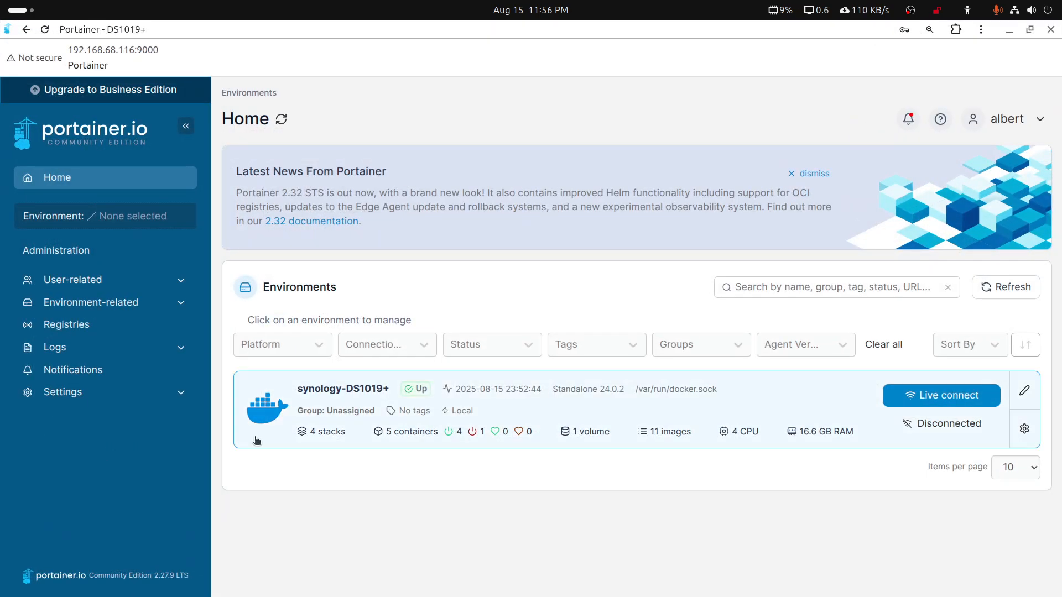
Open the details of the plex stack in the synology-DS1019+ environment
{"action": "left_click", "coordinate": [270, 412]}
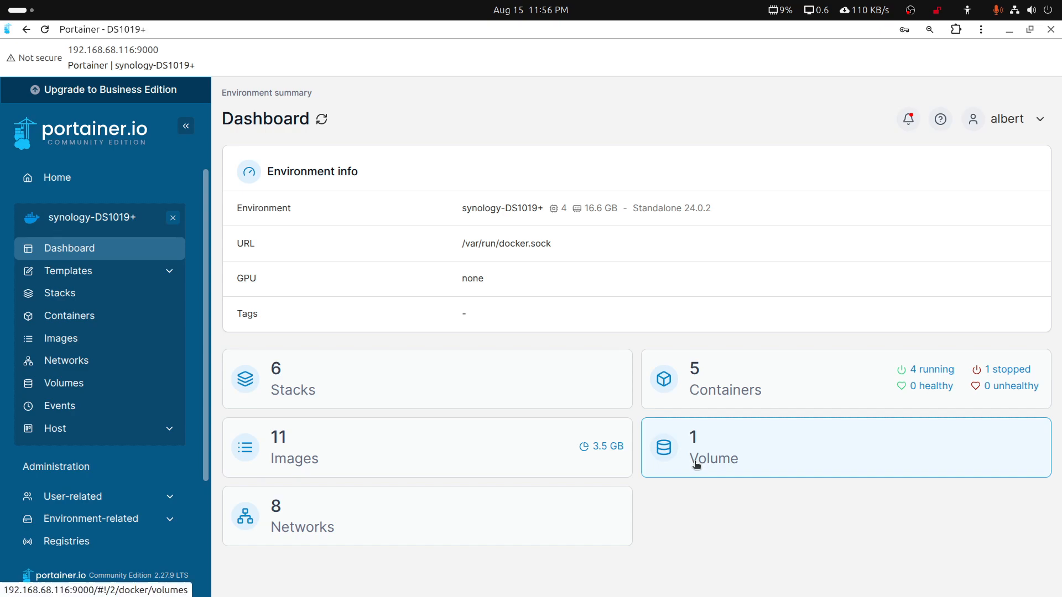
{"action": "left_click", "coordinate": [306, 408]}
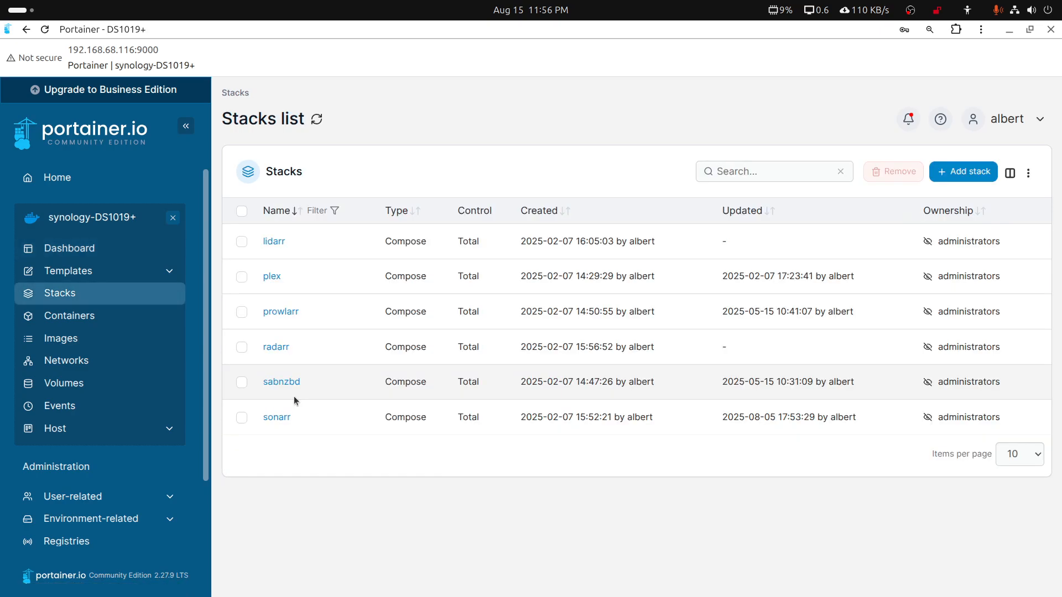
{"action": "left_click", "coordinate": [272, 277]}
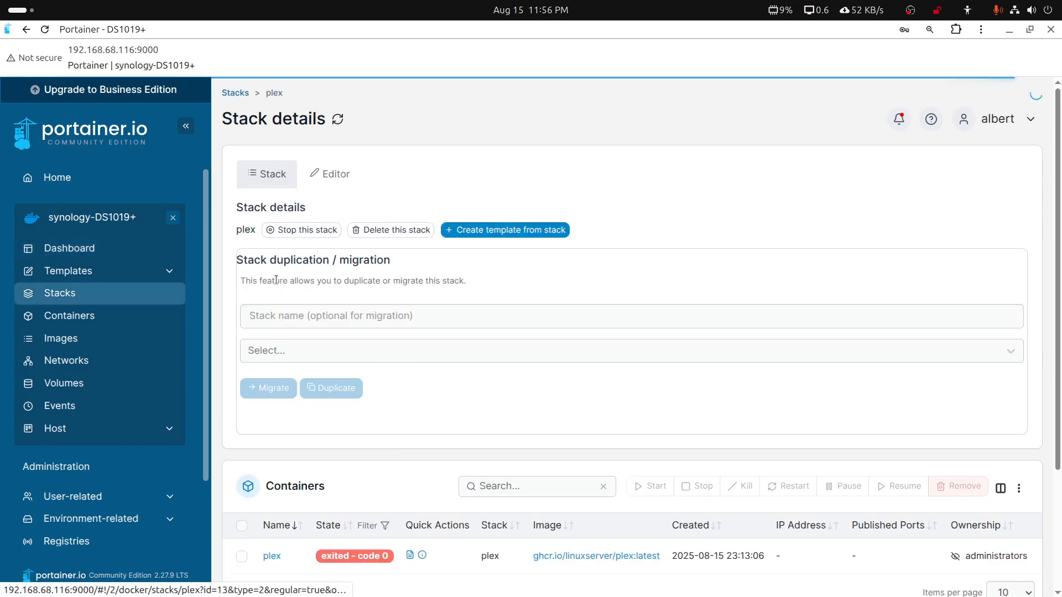
Examine the plex stack's compose file, highlighting the host folder media and the container path myplexmedia in the media volume mapping
{"action": "left_click", "coordinate": [346, 175]}
{"action": "scroll", "coordinate": [590, 426], "scroll_direction": "down", "scroll_amount": 5}
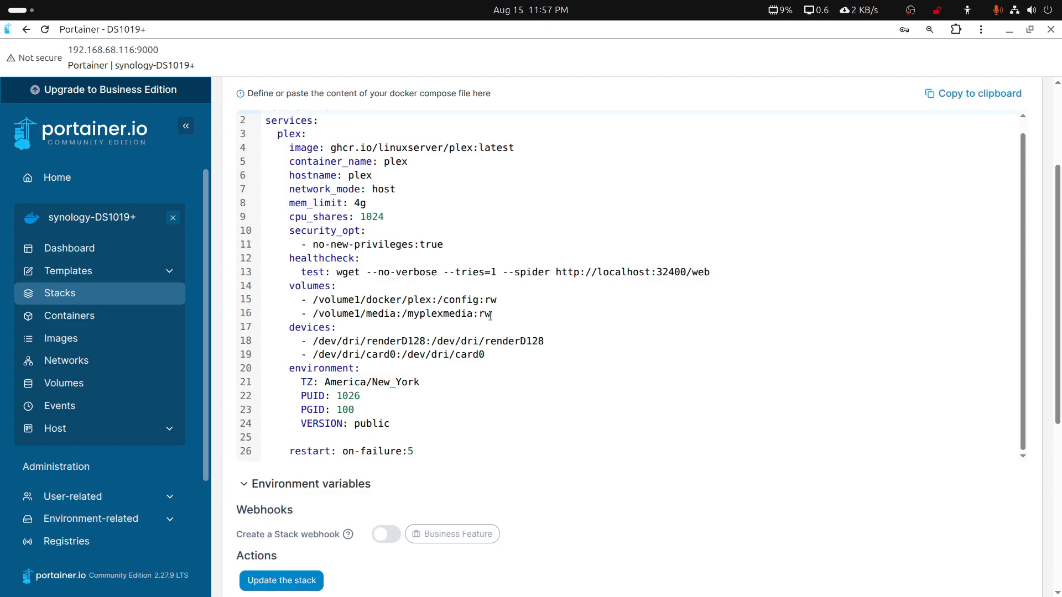
{"action": "left_click", "coordinate": [365, 315]}
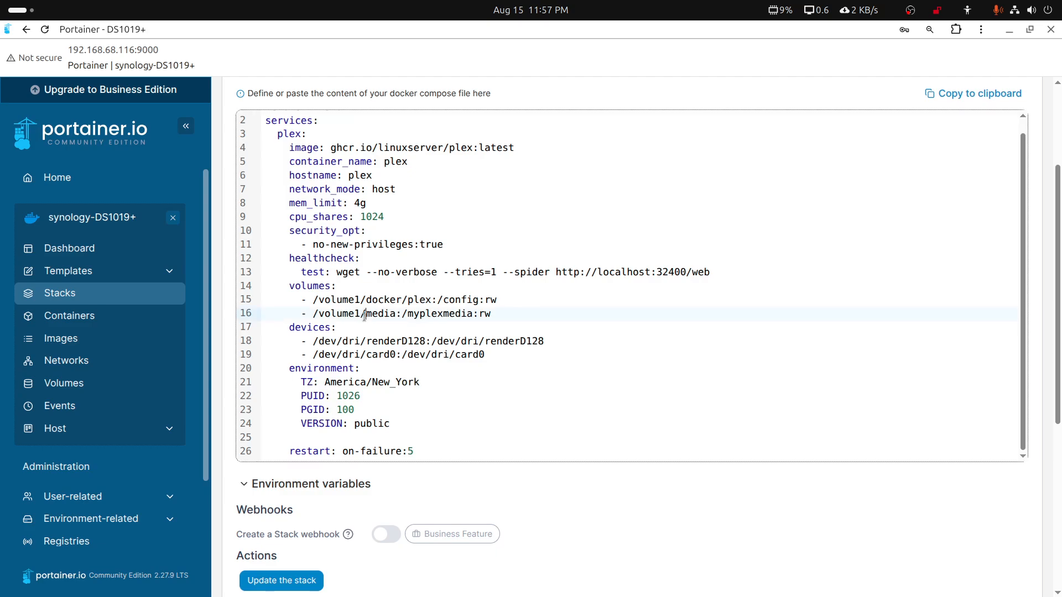
{"action": "left_click_drag", "start_coordinate": [364, 316], "coordinate": [394, 319]}
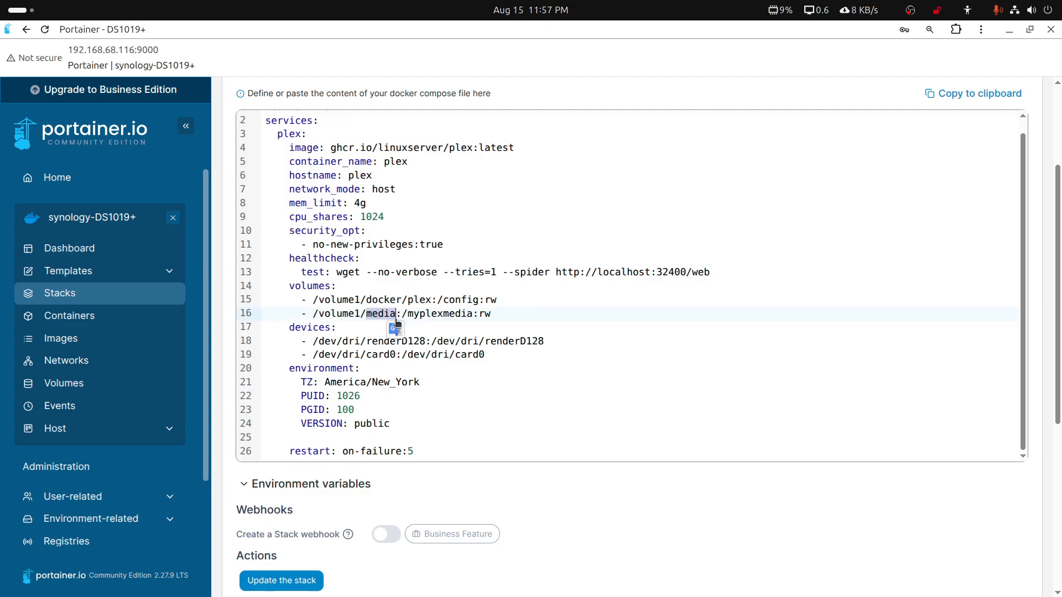
{"action": "left_click", "coordinate": [405, 315]}
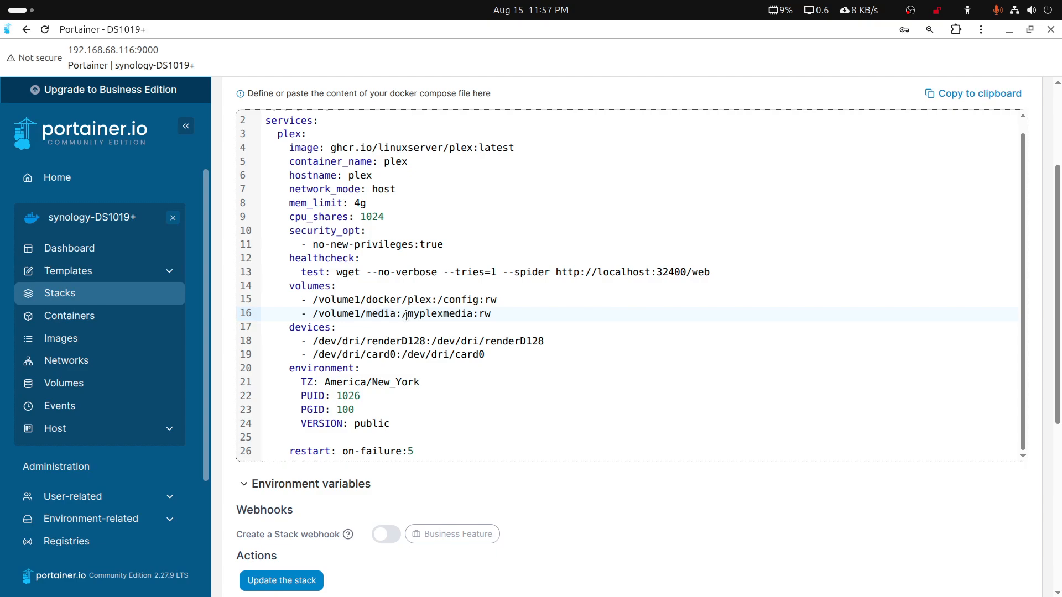
{"action": "left_click_drag", "start_coordinate": [405, 316], "coordinate": [472, 315]}
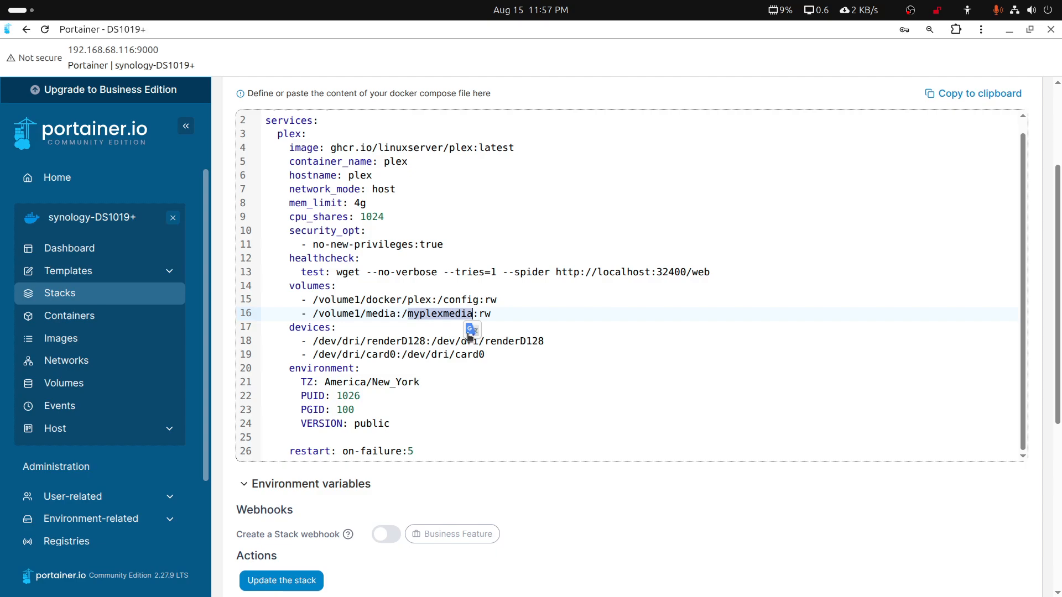
Bring up the text editor beside the compose file, and close the Portainer window
{"action": "mouse_move", "coordinate": [506, 595]}
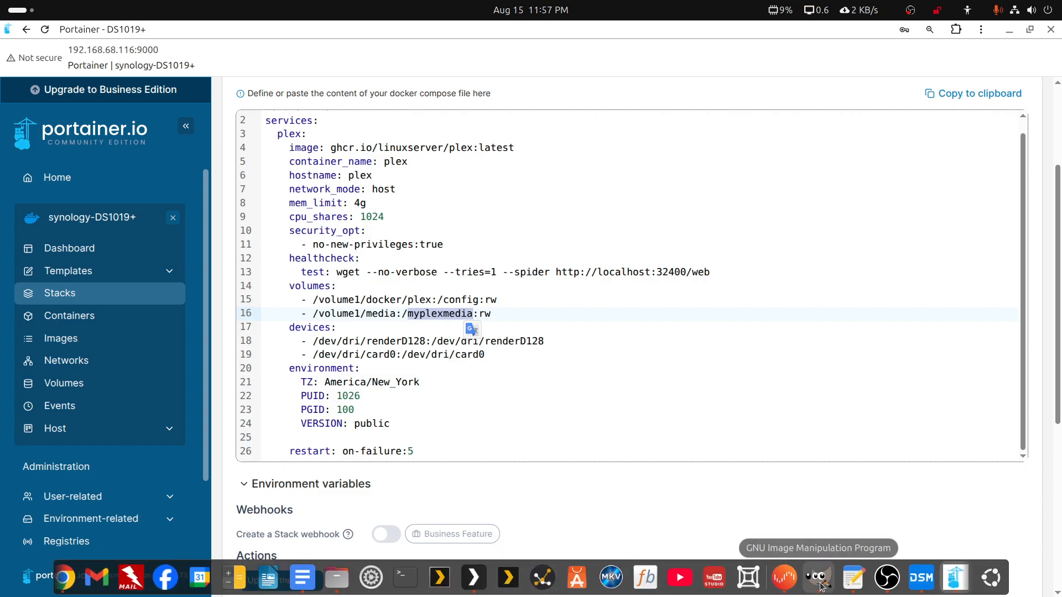
{"action": "left_click", "coordinate": [846, 579]}
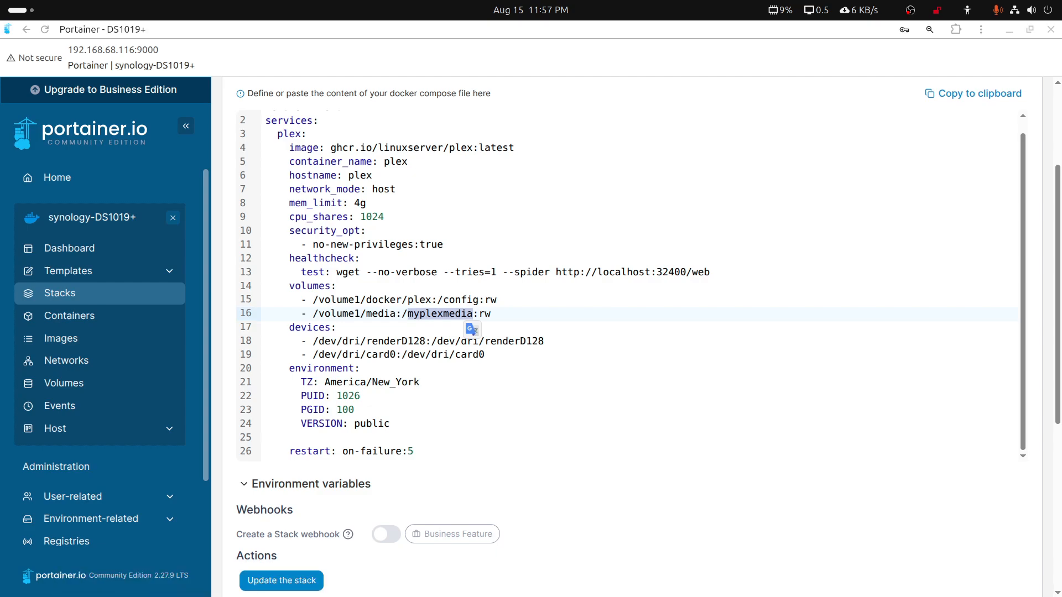
{"action": "mouse_move", "coordinate": [1061, 221]}
{"action": "left_mouse_down"}
{"action": "mouse_move", "coordinate": [688, 149]}
{"action": "mouse_move", "coordinate": [1061, 221]}
{"action": "left_mouse_up"}
{"action": "mouse_move", "coordinate": [1061, 221]}
{"action": "left_mouse_down"}
{"action": "mouse_move", "coordinate": [951, 208]}
{"action": "mouse_move", "coordinate": [1061, 216]}
{"action": "left_mouse_up"}
{"action": "scroll", "coordinate": [3, 226], "scroll_direction": "up", "scroll_amount": 3}
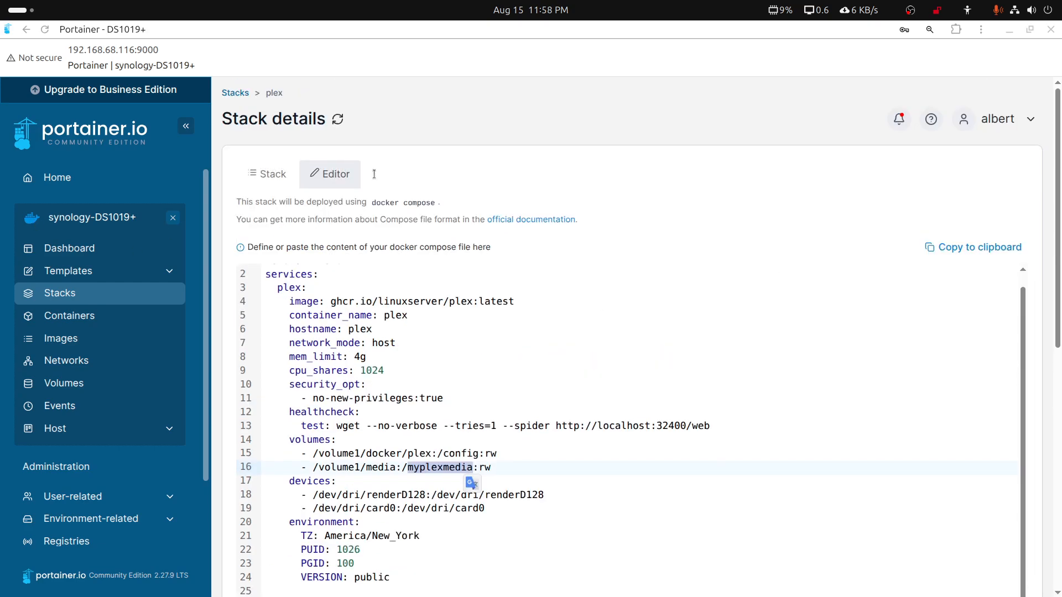
{"action": "left_click", "coordinate": [1051, 30]}
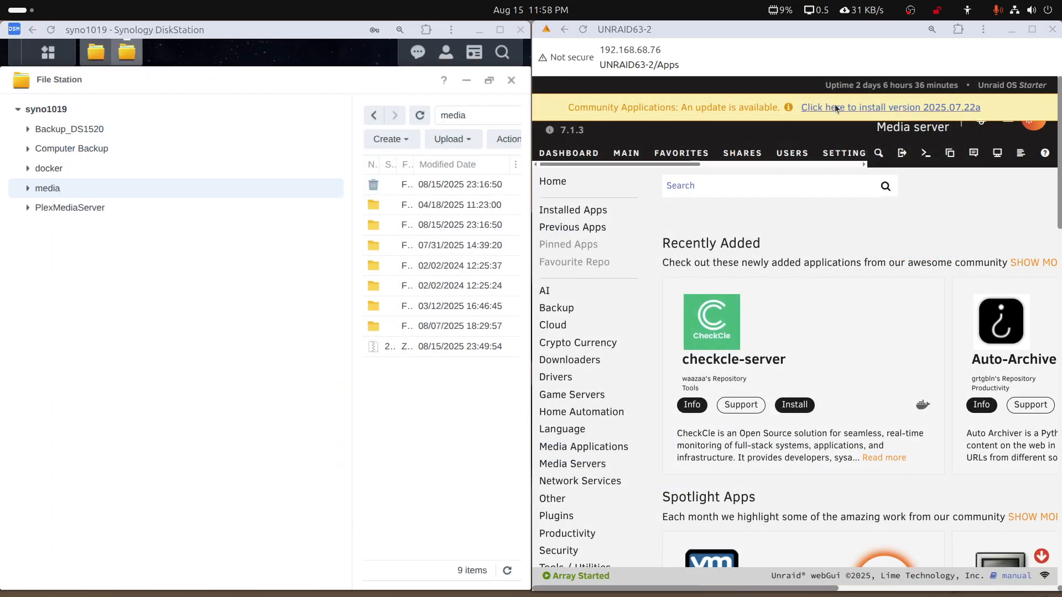
Maximize the Unraid window and install the Community Applications update to version 2025.07.22a
{"action": "double_click", "coordinate": [715, 29]}
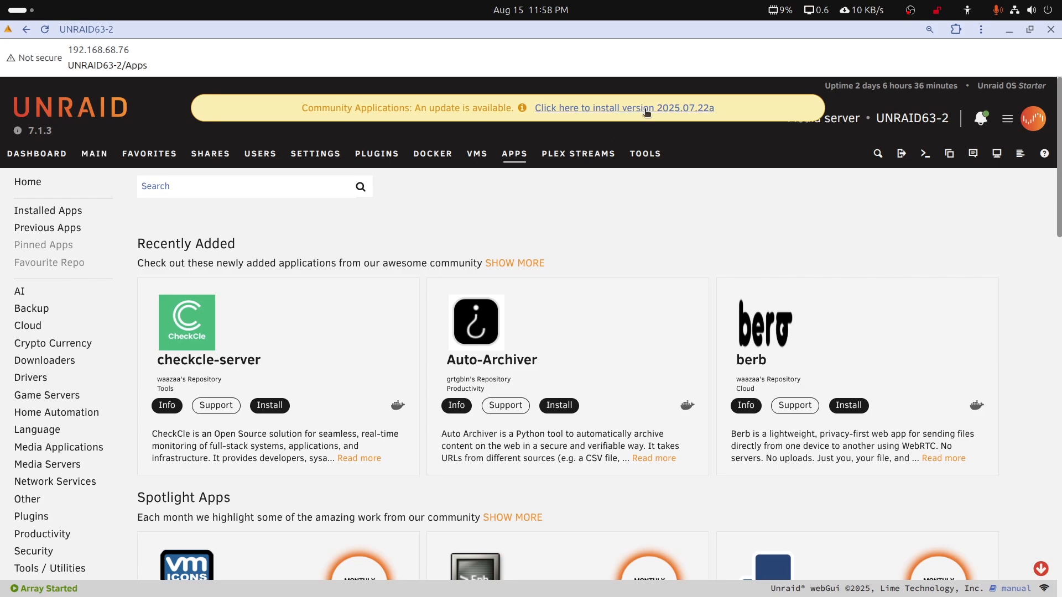
{"action": "left_click", "coordinate": [644, 108]}
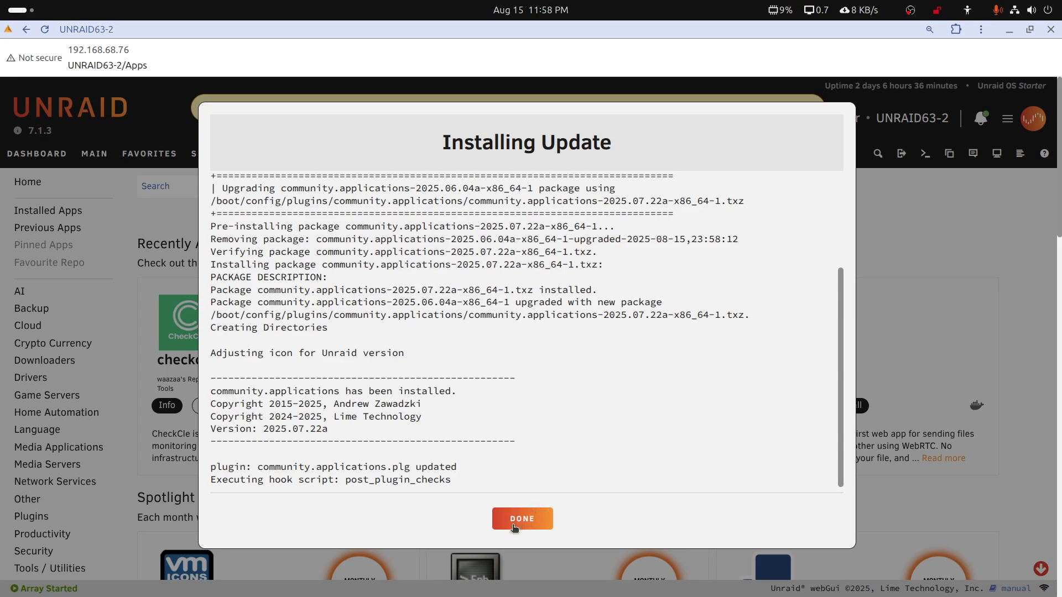
{"action": "left_click", "coordinate": [517, 522]}
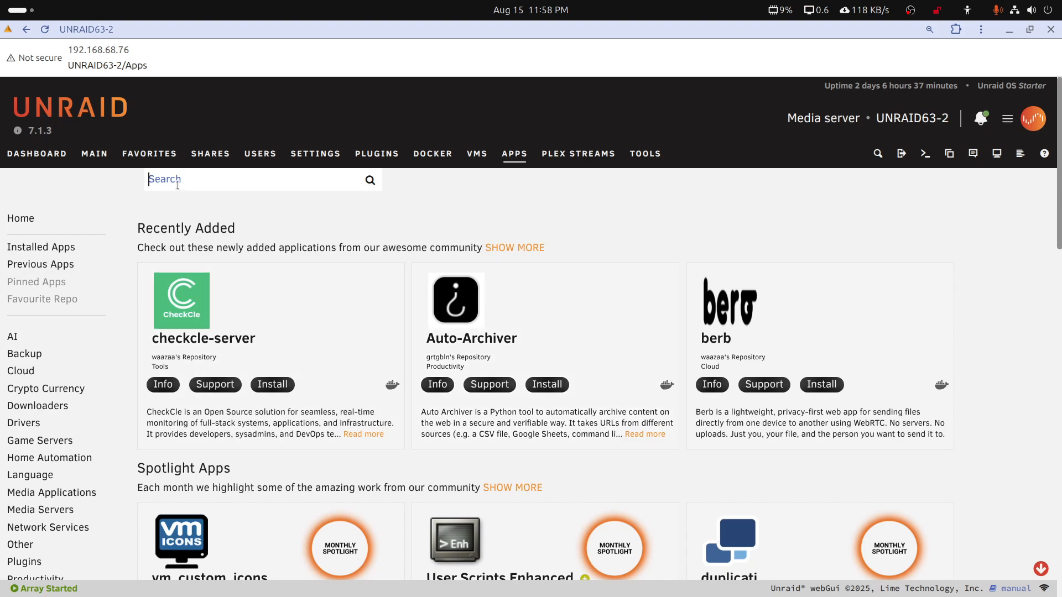
Search the community apps for "plex" and look through the first page of results for the linuxserver container
{"action": "type", "text": "plex"}
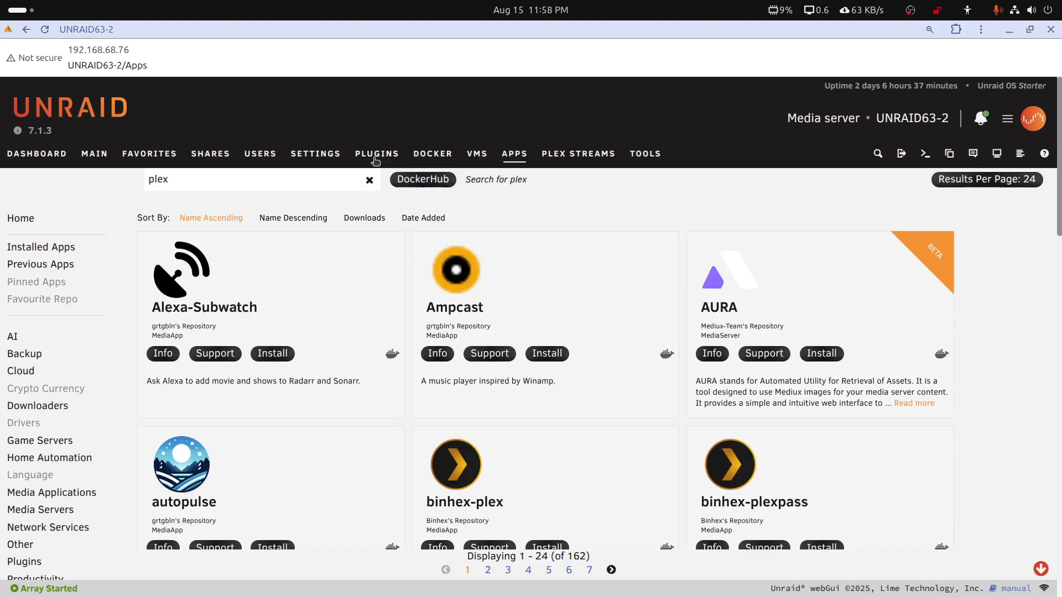
{"action": "scroll", "coordinate": [573, 395], "scroll_direction": "down", "scroll_amount": 2}
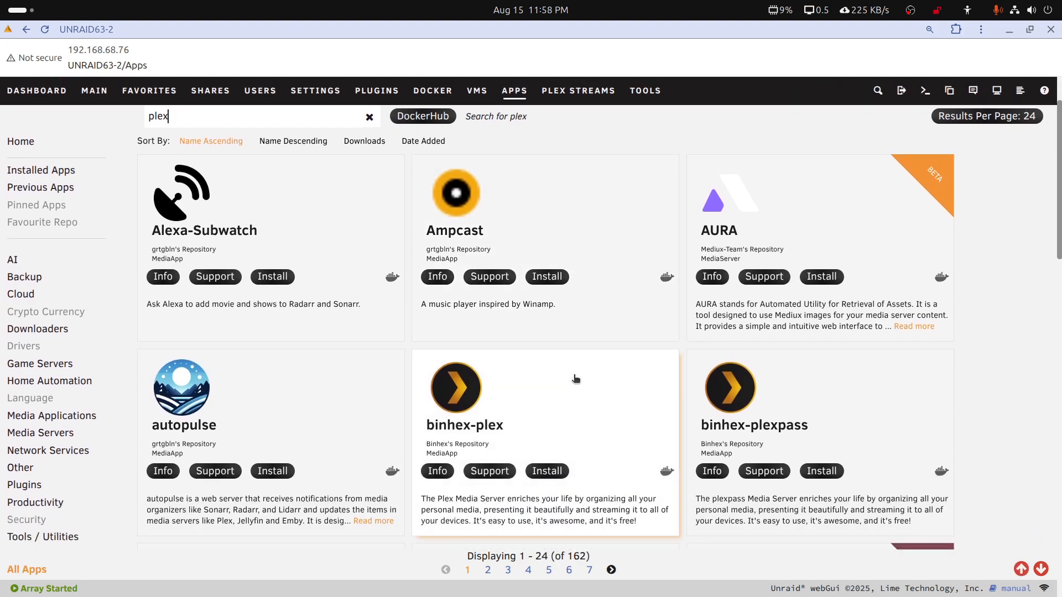
{"action": "scroll", "coordinate": [572, 367], "scroll_direction": "down", "scroll_amount": 2}
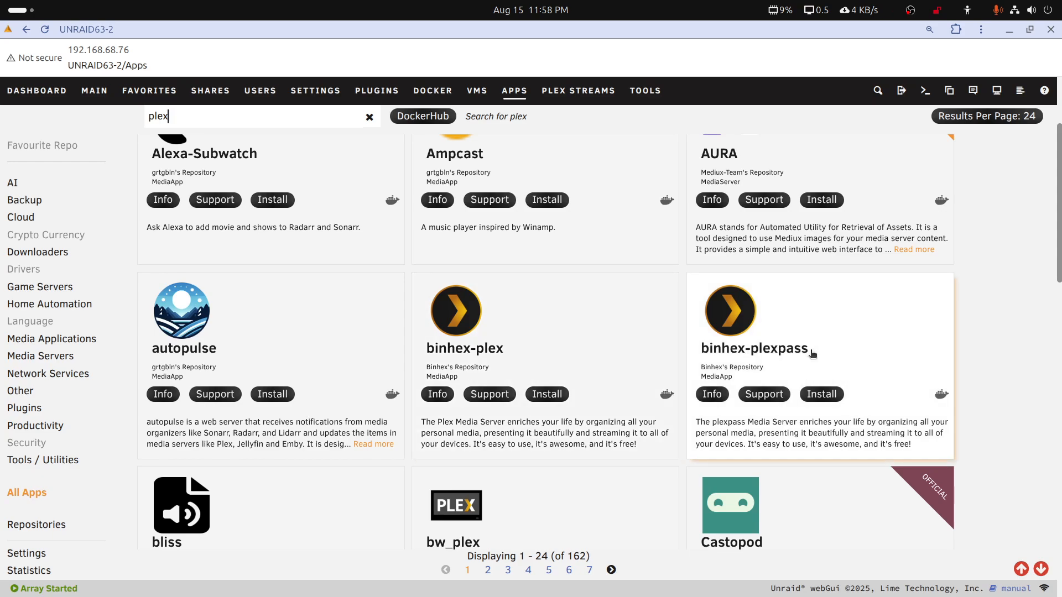
{"action": "scroll", "coordinate": [789, 352], "scroll_direction": "down", "scroll_amount": 4}
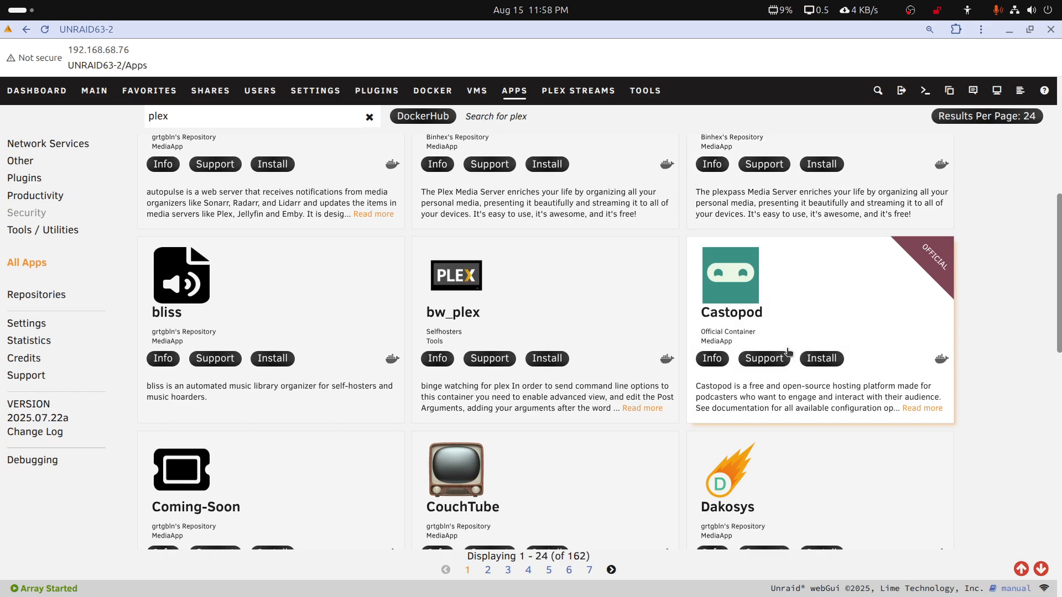
{"action": "scroll", "coordinate": [620, 379], "scroll_direction": "down", "scroll_amount": 10}
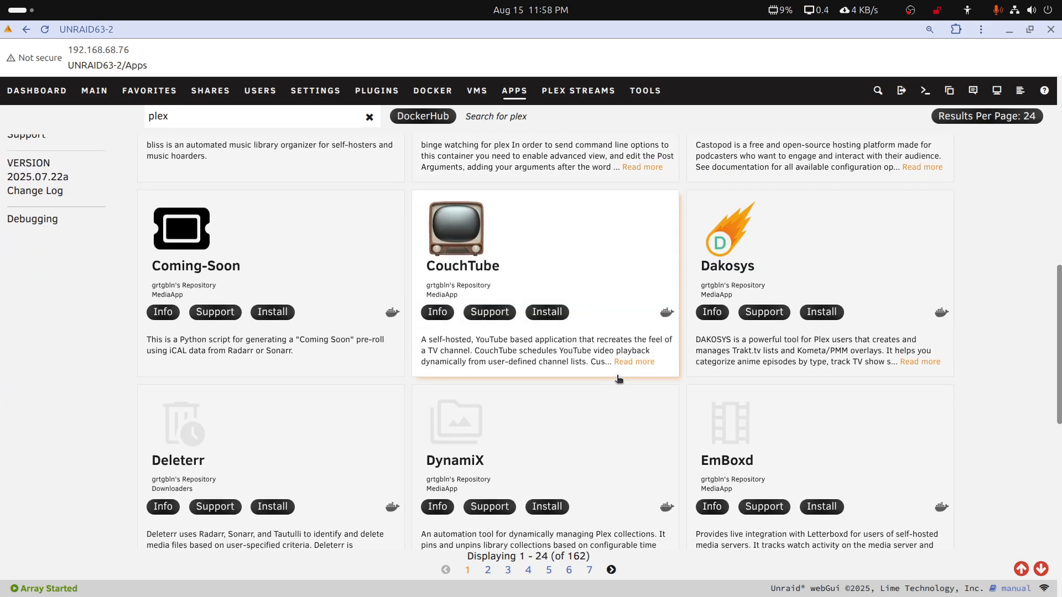
{"action": "scroll", "coordinate": [619, 379], "scroll_direction": "down", "scroll_amount": 2}
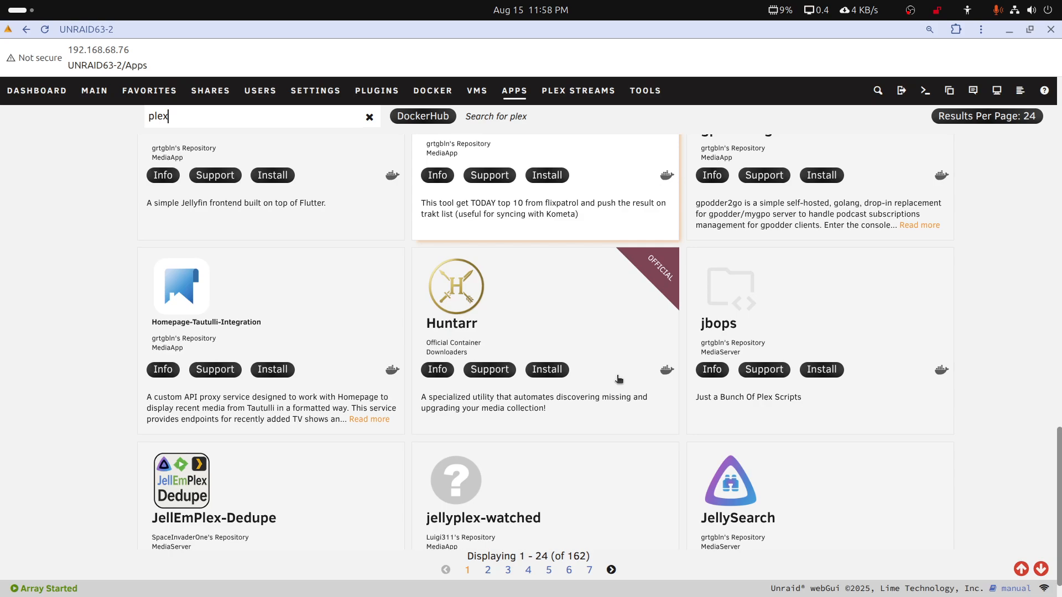
{"action": "scroll", "coordinate": [619, 379], "scroll_direction": "down", "scroll_amount": 1}
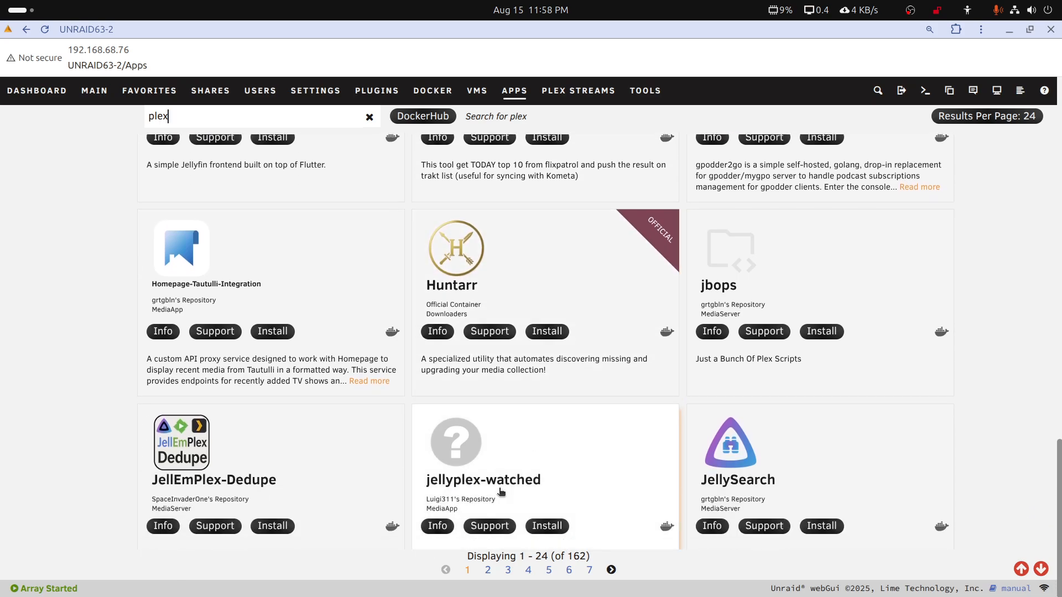
Find linuxserver's plex on the second results page and start a fresh install instead of reinstalling from previous apps
{"action": "left_click", "coordinate": [487, 570]}
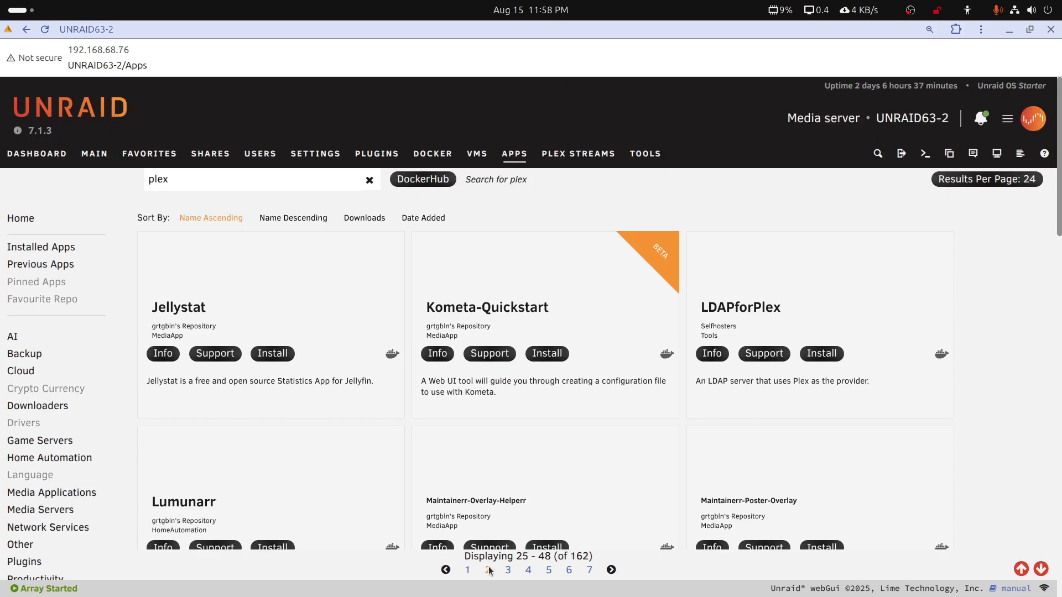
{"action": "scroll", "coordinate": [610, 414], "scroll_direction": "down", "scroll_amount": 3}
{"action": "scroll", "coordinate": [610, 414], "scroll_direction": "down", "scroll_amount": 9}
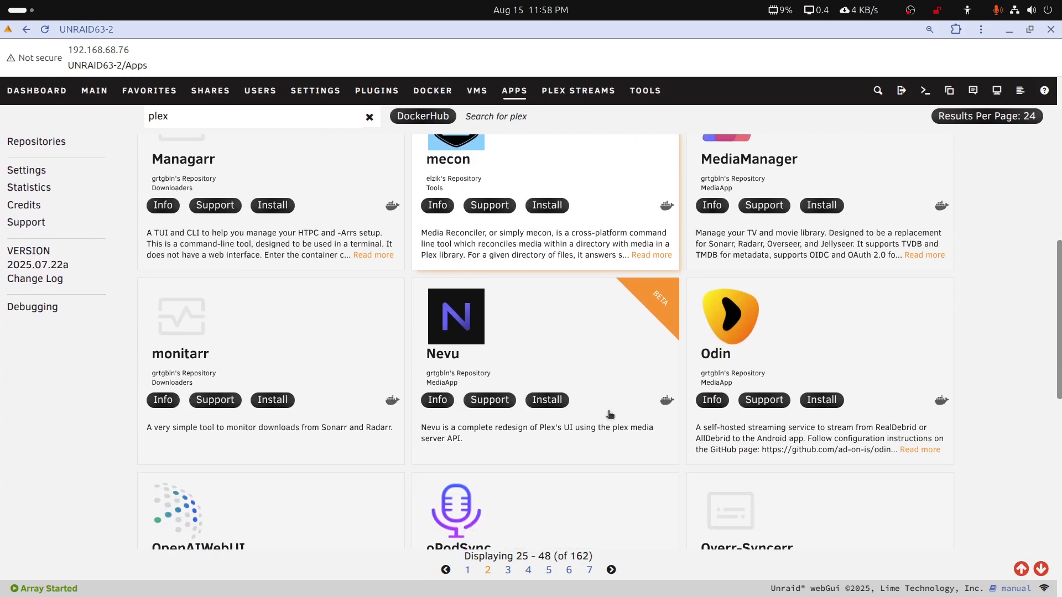
{"action": "scroll", "coordinate": [610, 414], "scroll_direction": "down", "scroll_amount": 3}
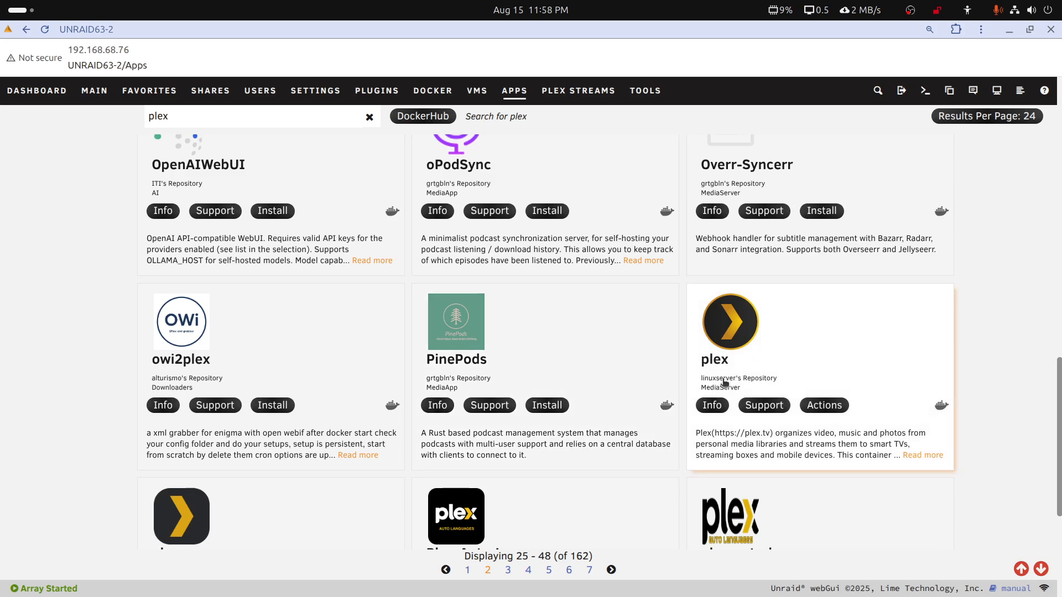
{"action": "left_click", "coordinate": [822, 407]}
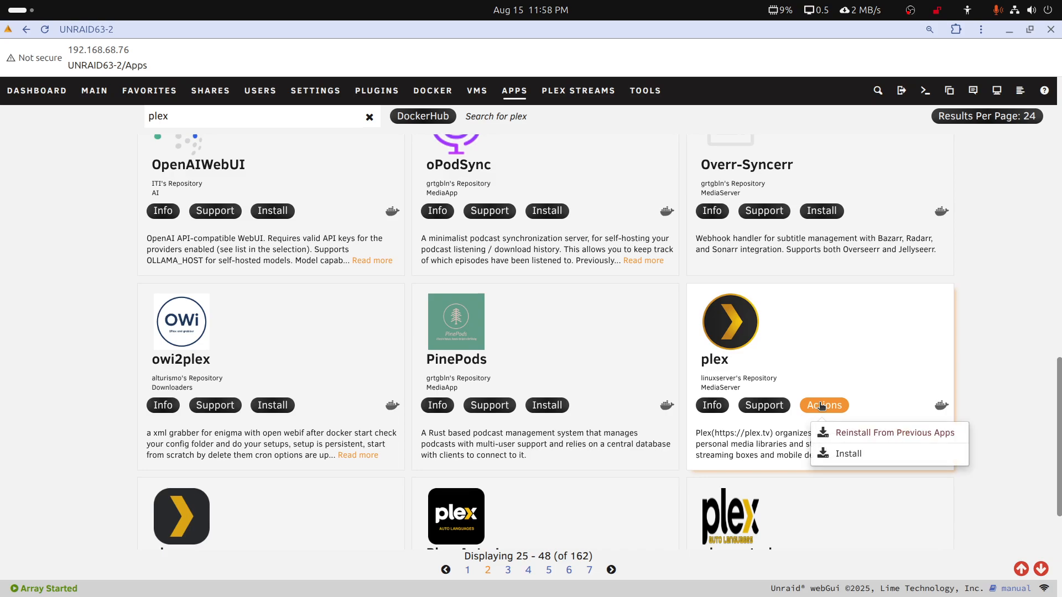
{"action": "left_click", "coordinate": [849, 455]}
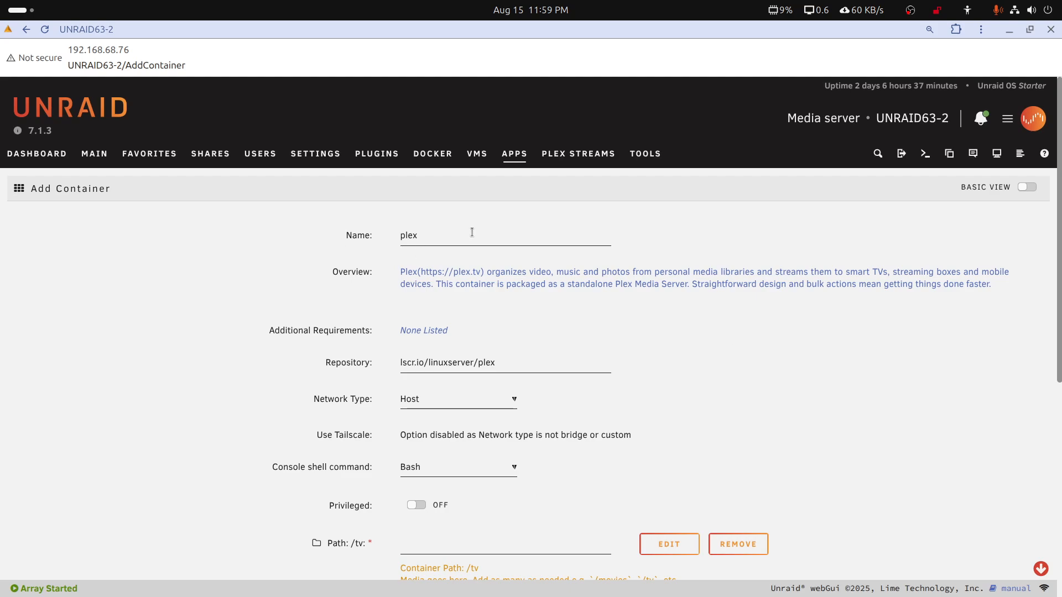
Remove the /tv path from the plex container template and open the /movies path configuration for editing
{"action": "scroll", "coordinate": [646, 384], "scroll_direction": "down", "scroll_amount": 4}
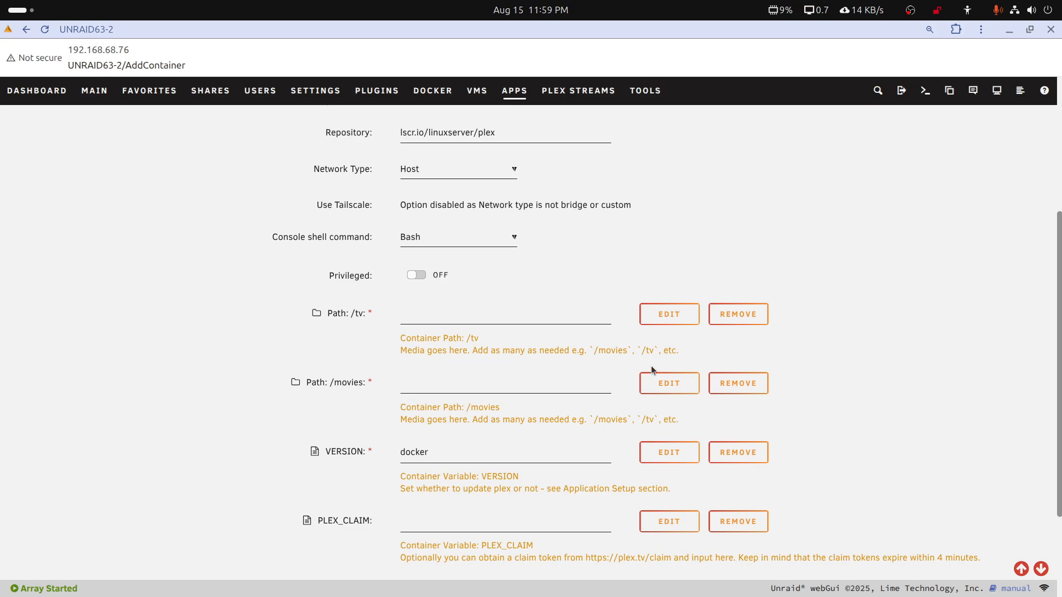
{"action": "scroll", "coordinate": [579, 365], "scroll_direction": "down", "scroll_amount": 1}
{"action": "scroll", "coordinate": [579, 364], "scroll_direction": "down", "scroll_amount": 2}
{"action": "scroll", "coordinate": [579, 364], "scroll_direction": "up", "scroll_amount": 2}
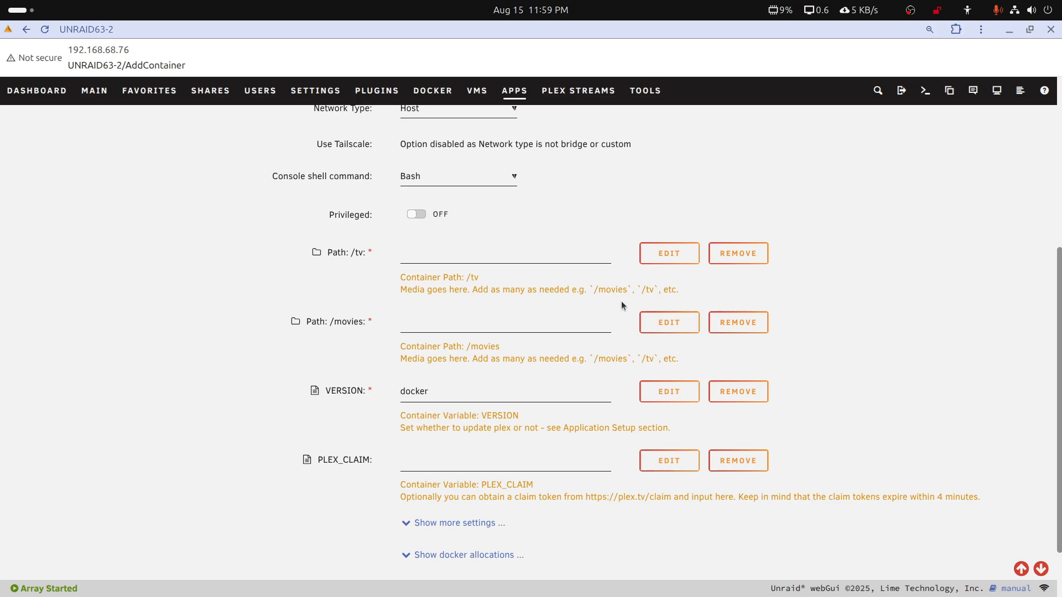
{"action": "left_click", "coordinate": [727, 254]}
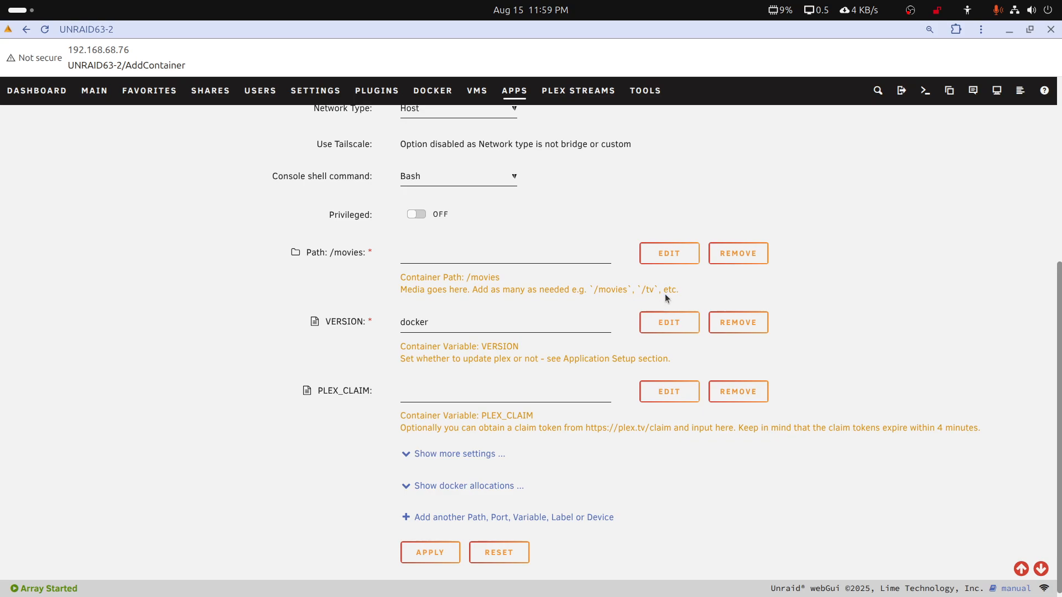
{"action": "left_click", "coordinate": [663, 259]}
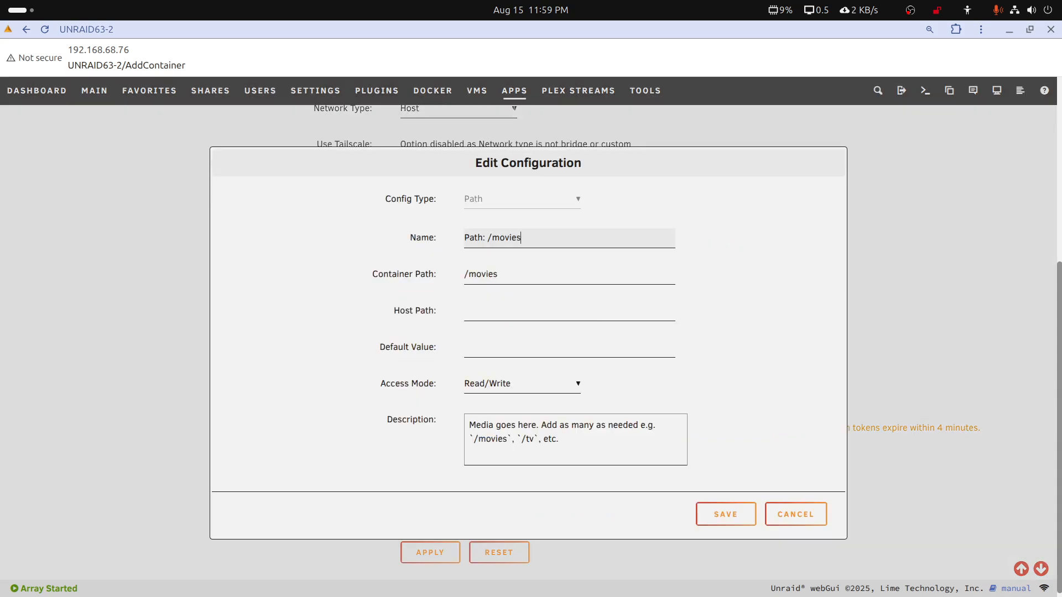
Switch to Files, compare the shares on syno1019 and unraid63-2, and open the media share on unraid63-2
{"action": "key", "text": "alt+Tab"}
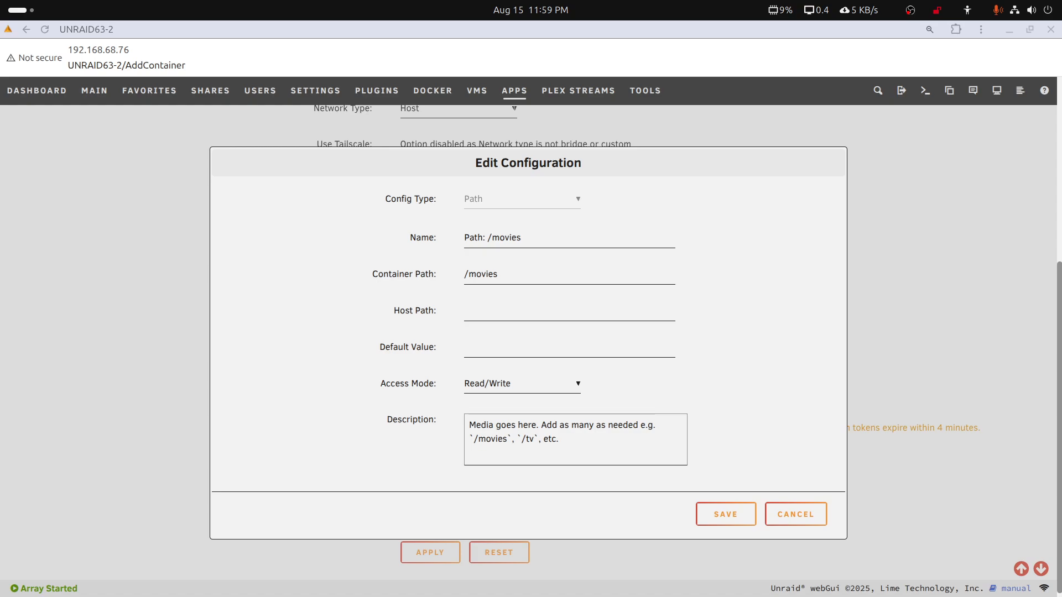
{"action": "mouse_move", "coordinate": [681, 581]}
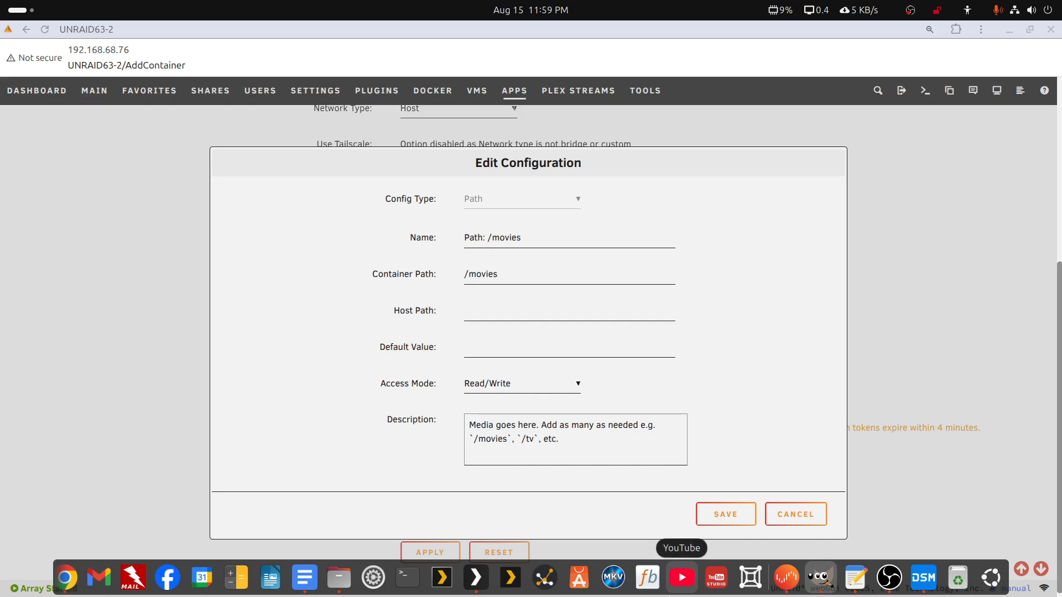
{"action": "left_click", "coordinate": [331, 579]}
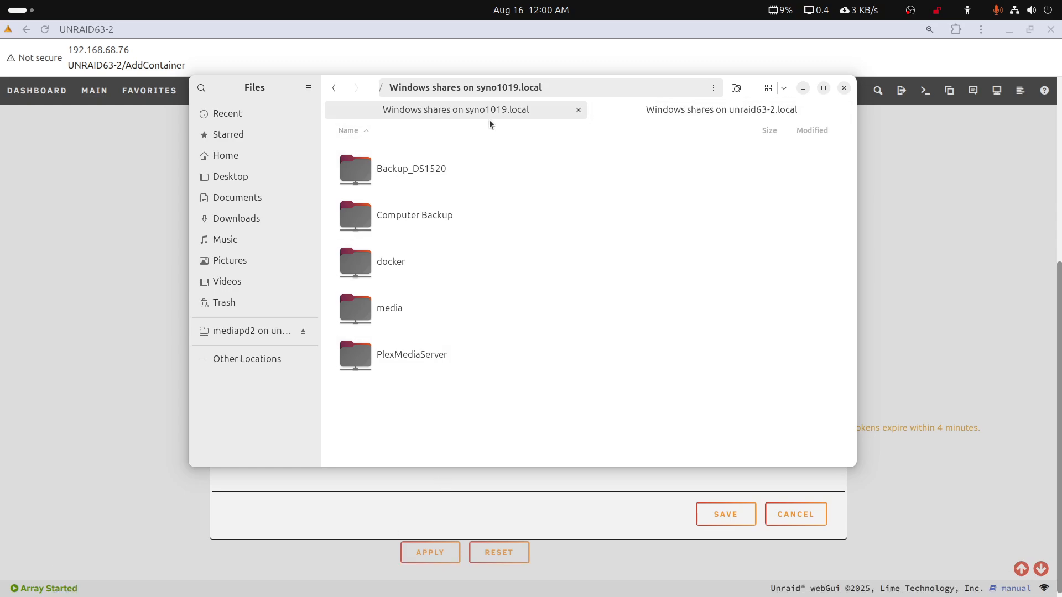
{"action": "left_click", "coordinate": [666, 113]}
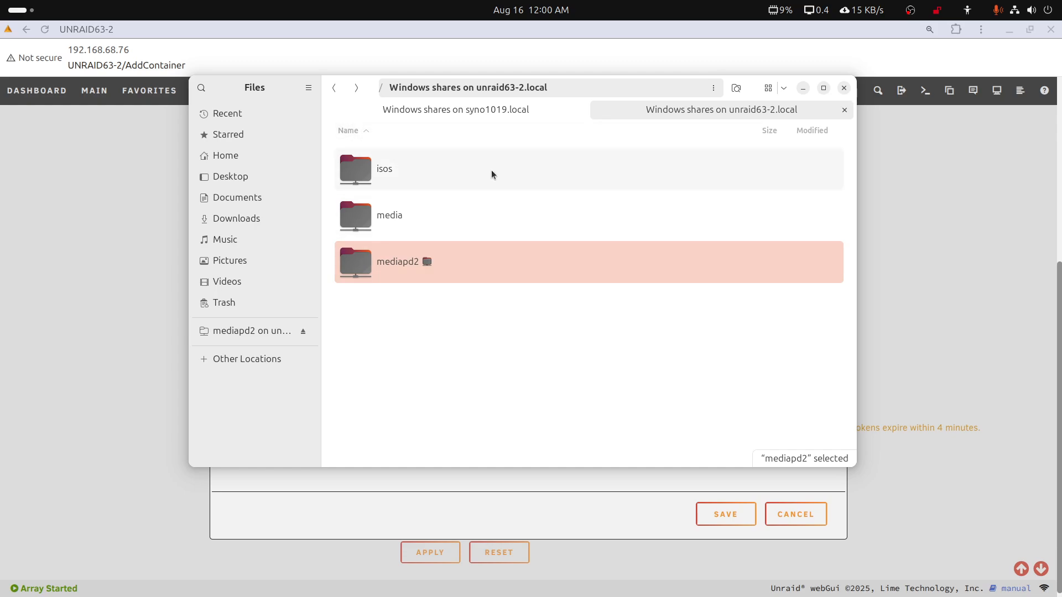
{"action": "left_click", "coordinate": [473, 110]}
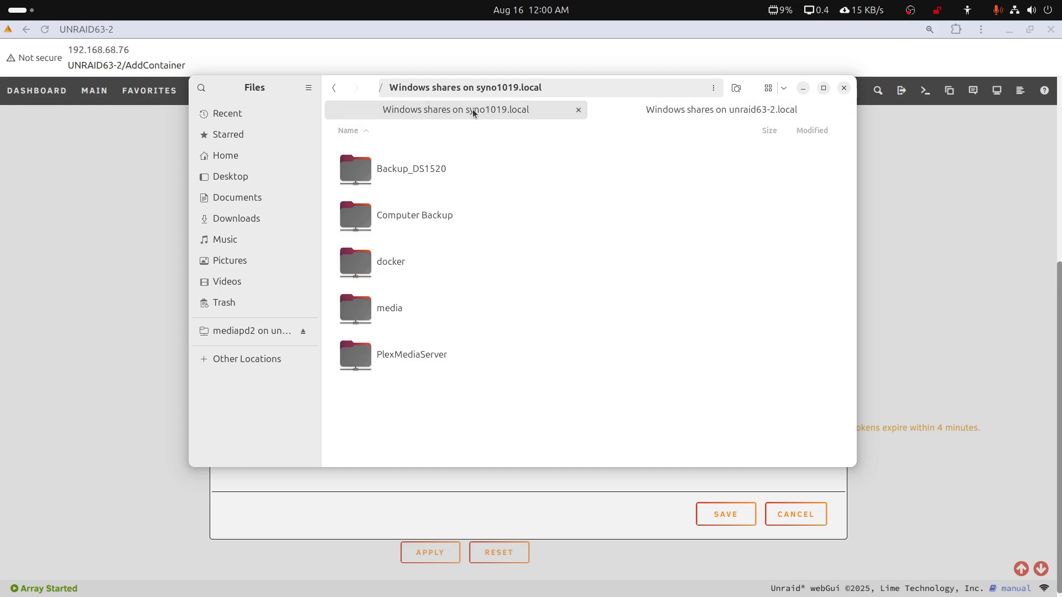
{"action": "left_click", "coordinate": [713, 117]}
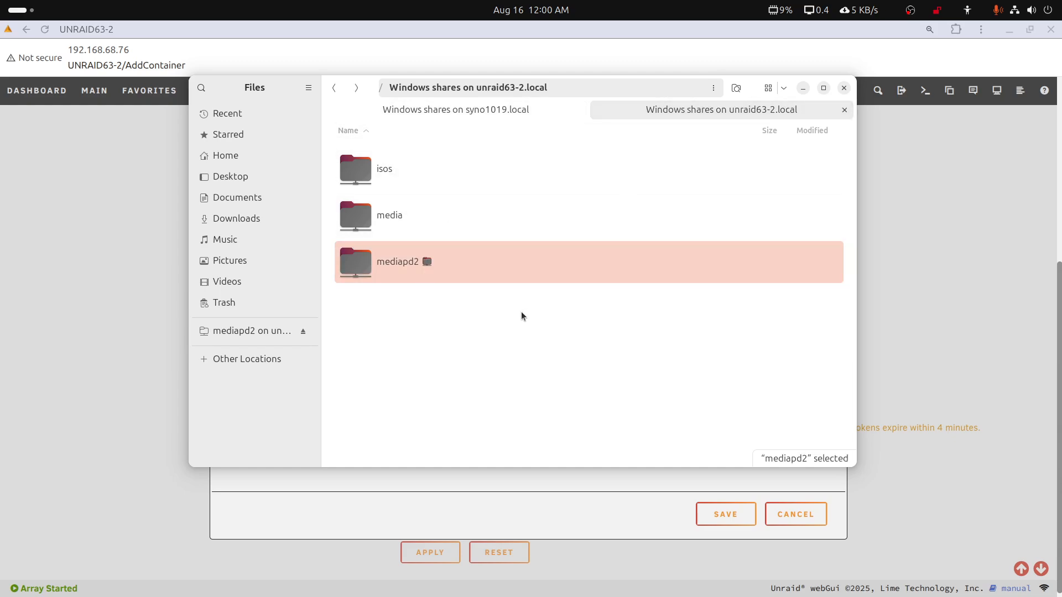
{"action": "double_click", "coordinate": [388, 220]}
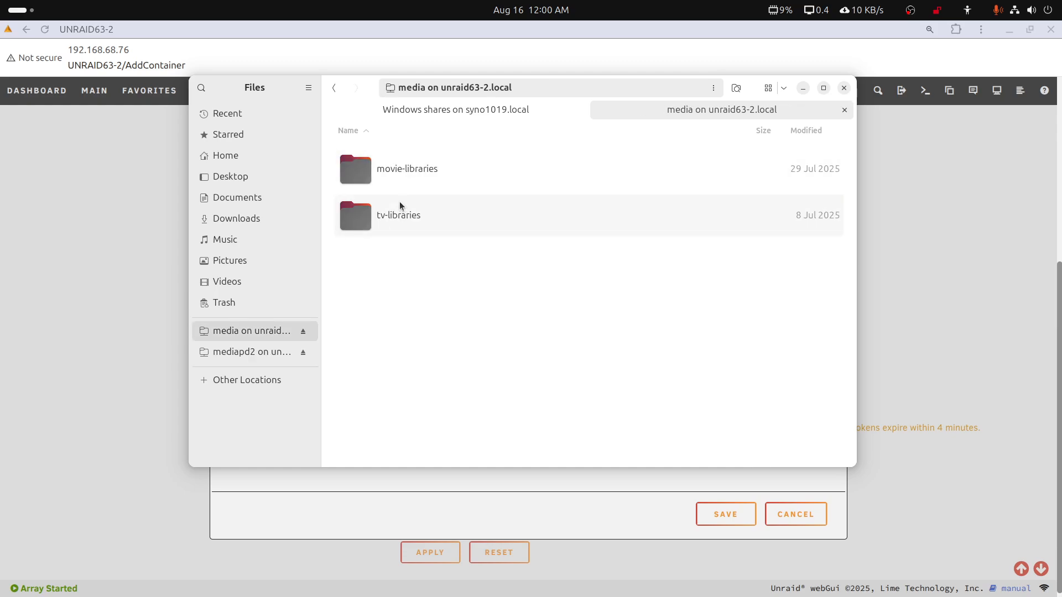
Compare the folders in mediapd2 on unraid63-2 with those in media on syno1019, and put the file manager away
{"action": "left_click", "coordinate": [333, 90]}
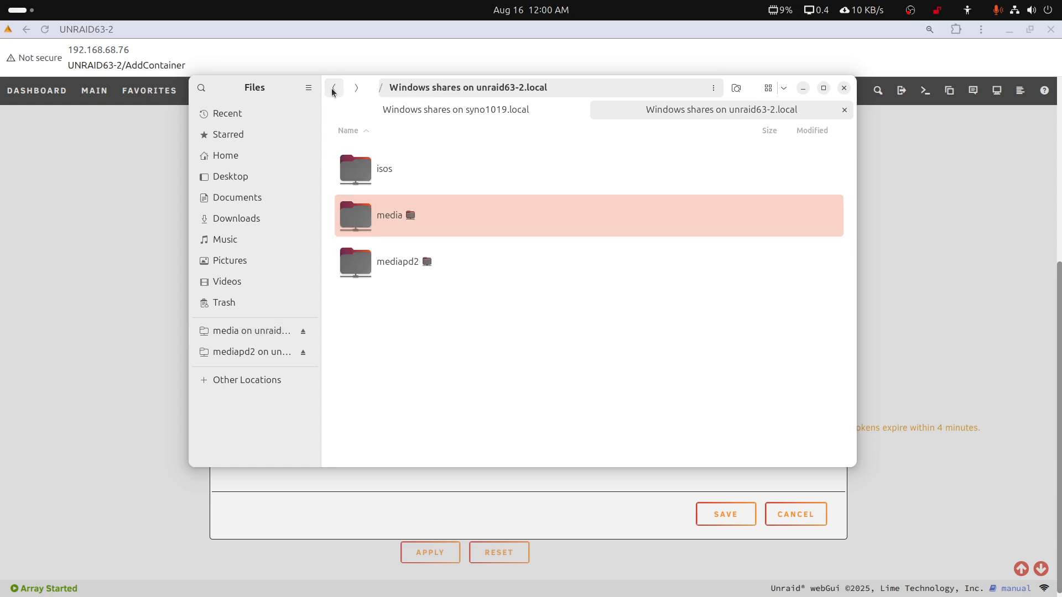
{"action": "double_click", "coordinate": [396, 263]}
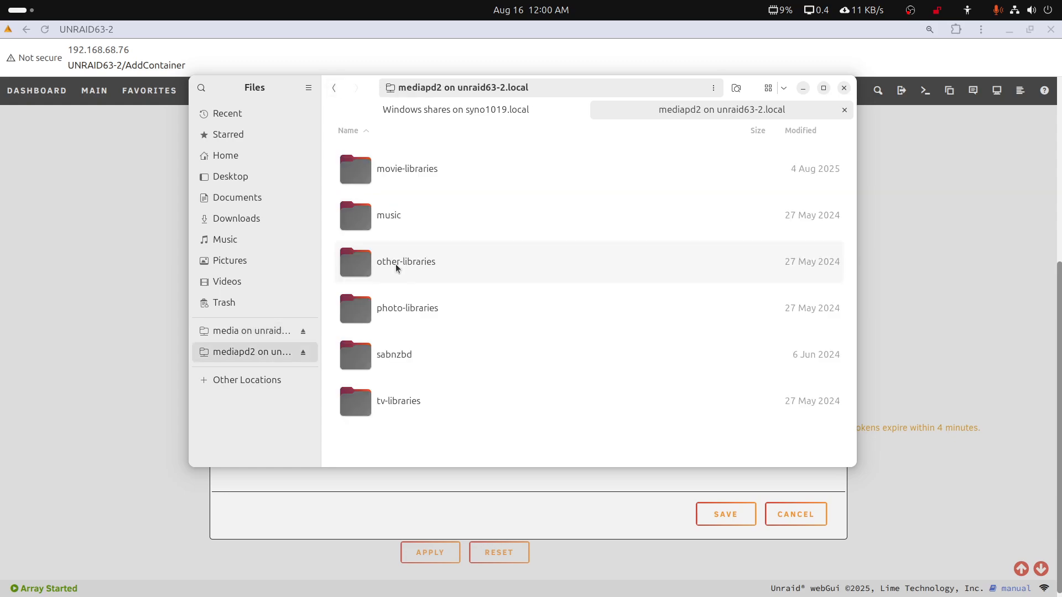
{"action": "left_click", "coordinate": [454, 114]}
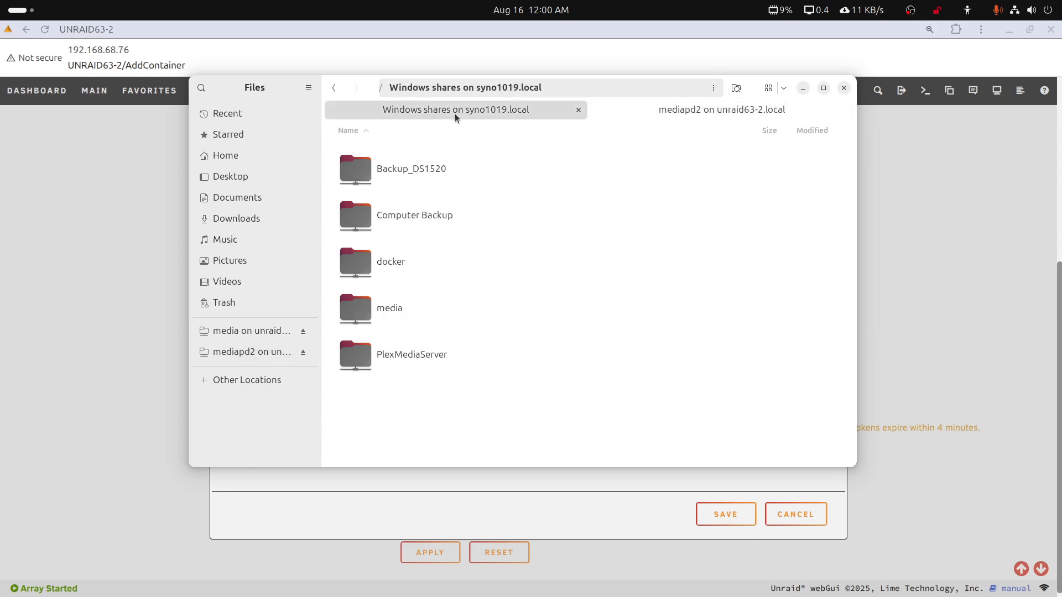
{"action": "double_click", "coordinate": [390, 307]}
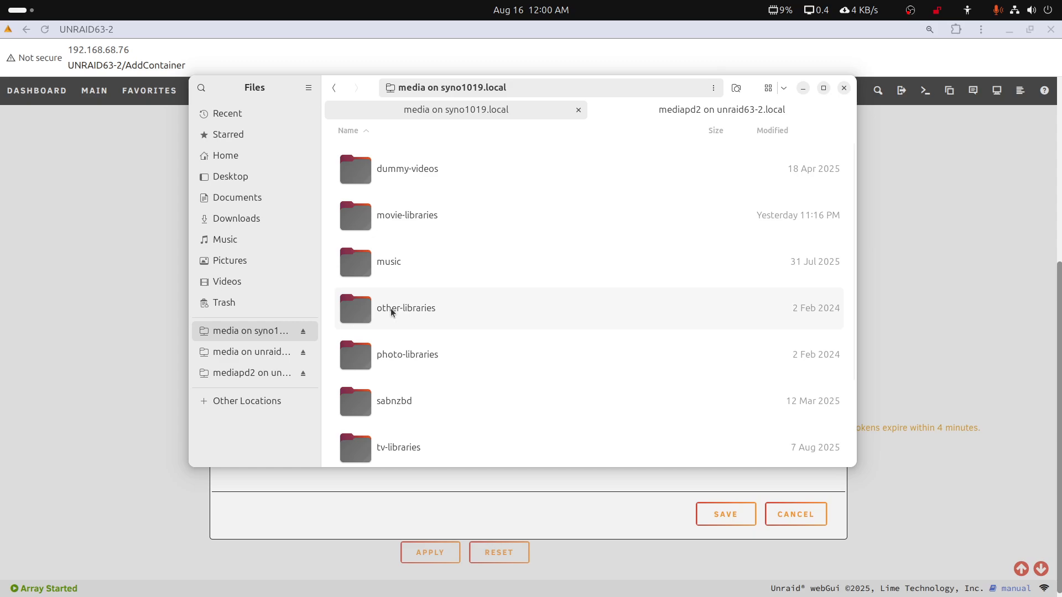
{"action": "left_click", "coordinate": [334, 87]}
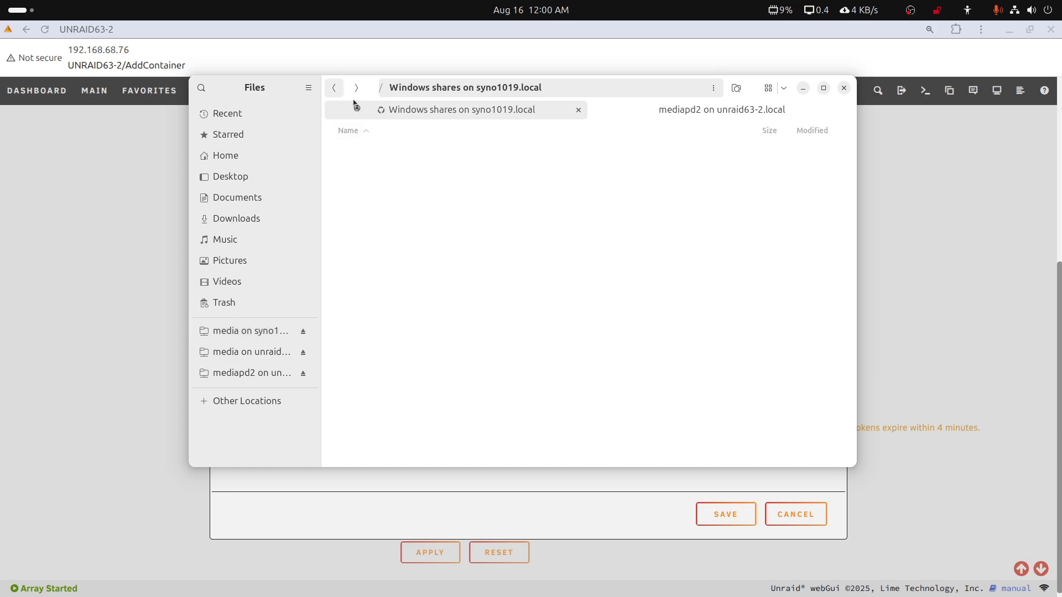
{"action": "left_click", "coordinate": [645, 113]}
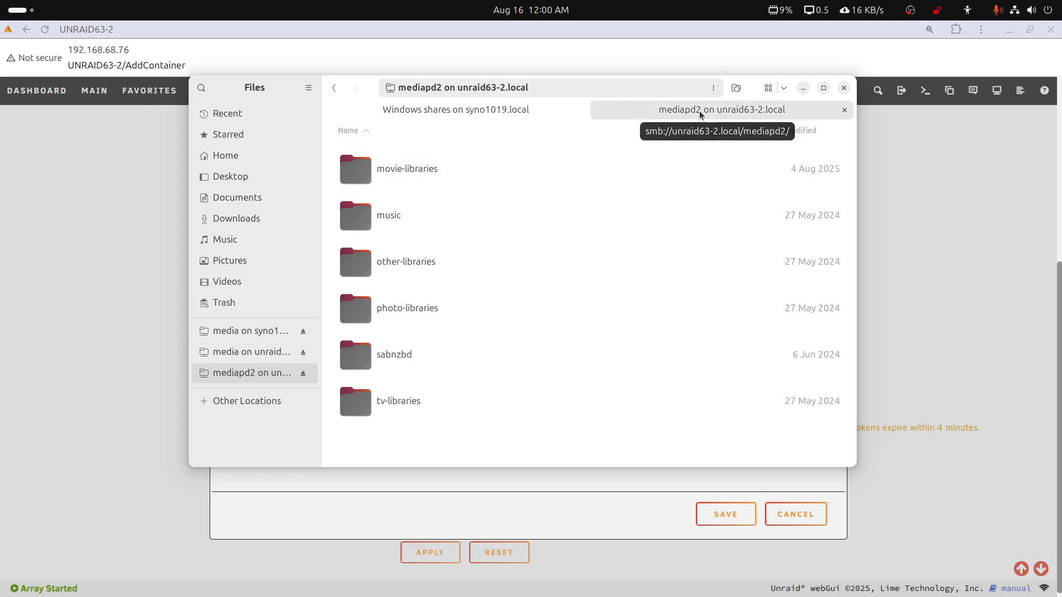
{"action": "left_click", "coordinate": [802, 88]}
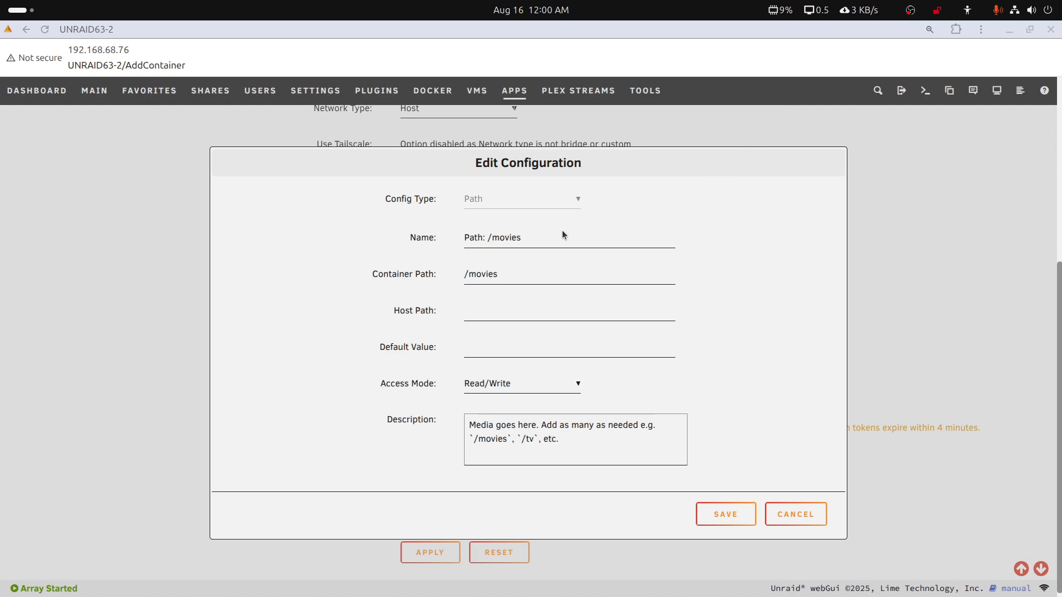
Change the name of the /movies path configuration to "Path: /mediapd2"
{"action": "left_click_drag", "start_coordinate": [523, 241], "coordinate": [490, 241]}
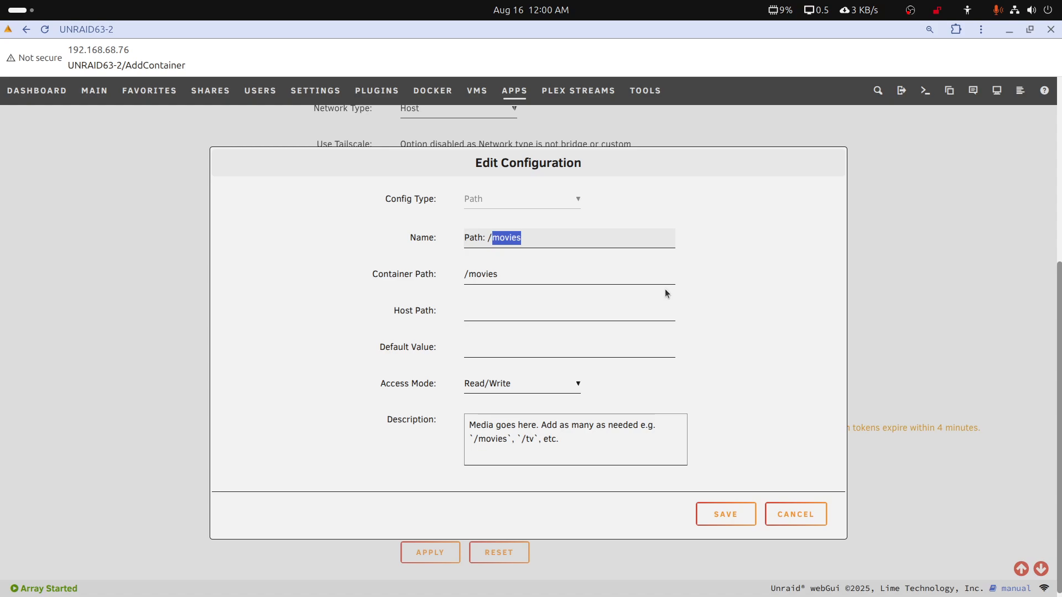
{"action": "type", "text": "media"}
{"action": "type", "text": "pd2"}
Copy "myplexmedia" from the Text Editor notes and set the path's container path to /myplexmedia
{"action": "mouse_move", "coordinate": [504, 596]}
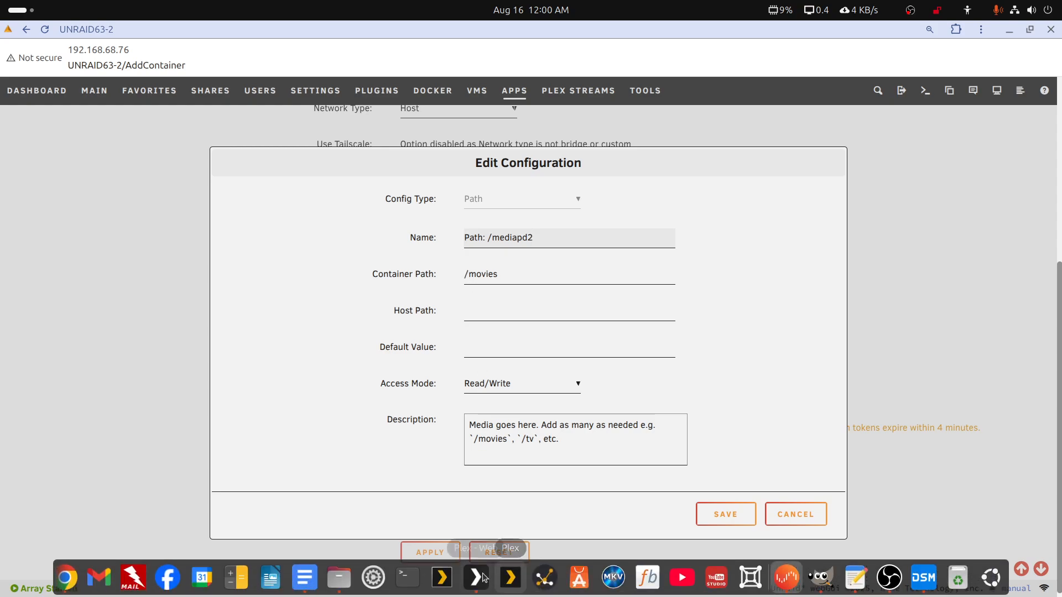
{"action": "left_click", "coordinate": [862, 586]}
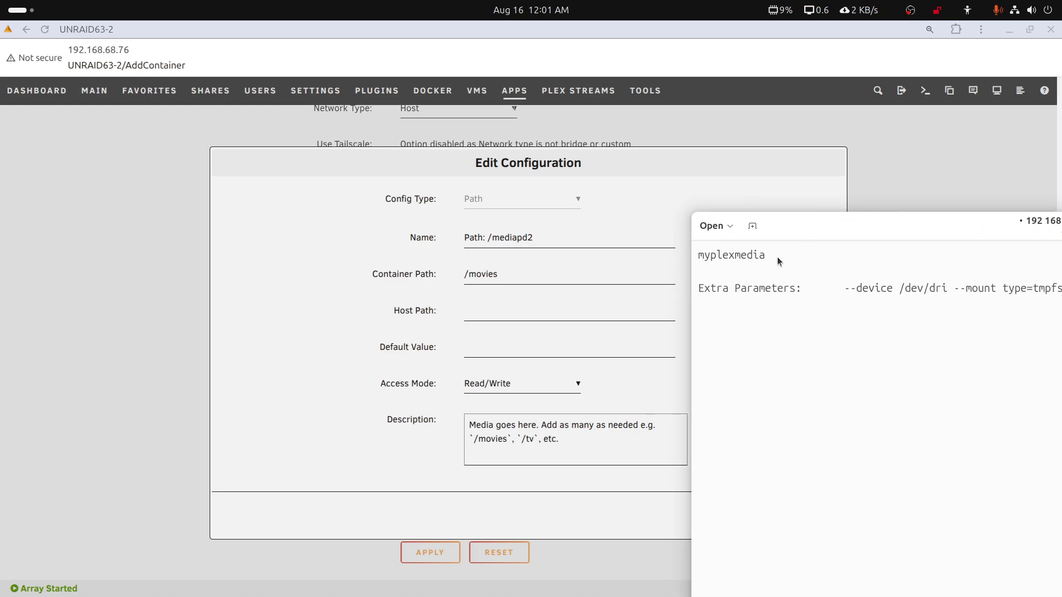
{"action": "left_click_drag", "start_coordinate": [766, 256], "coordinate": [689, 258]}
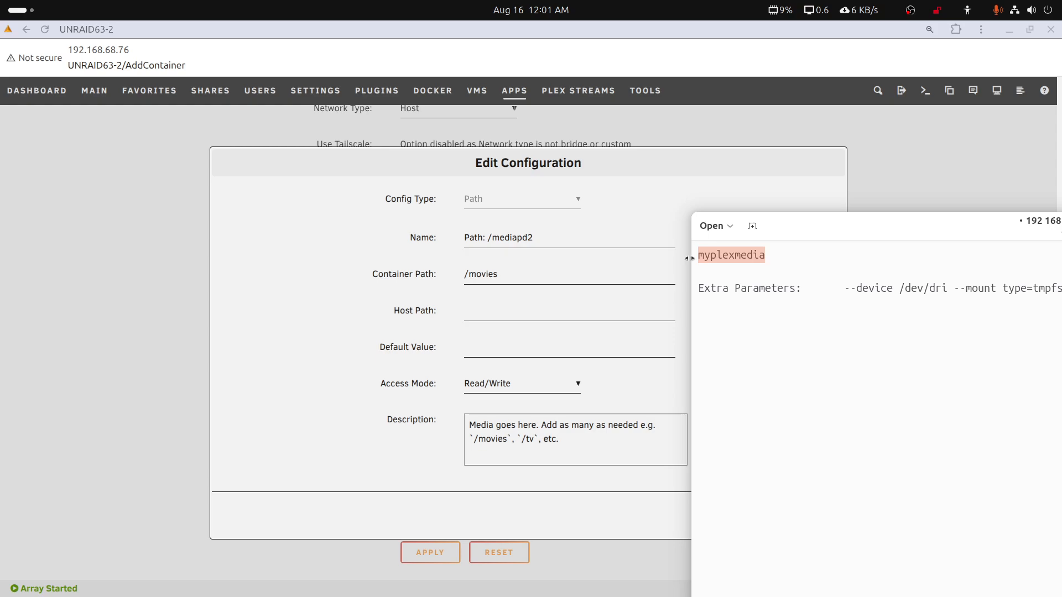
{"action": "left_click_drag", "start_coordinate": [872, 223], "coordinate": [1061, 223]}
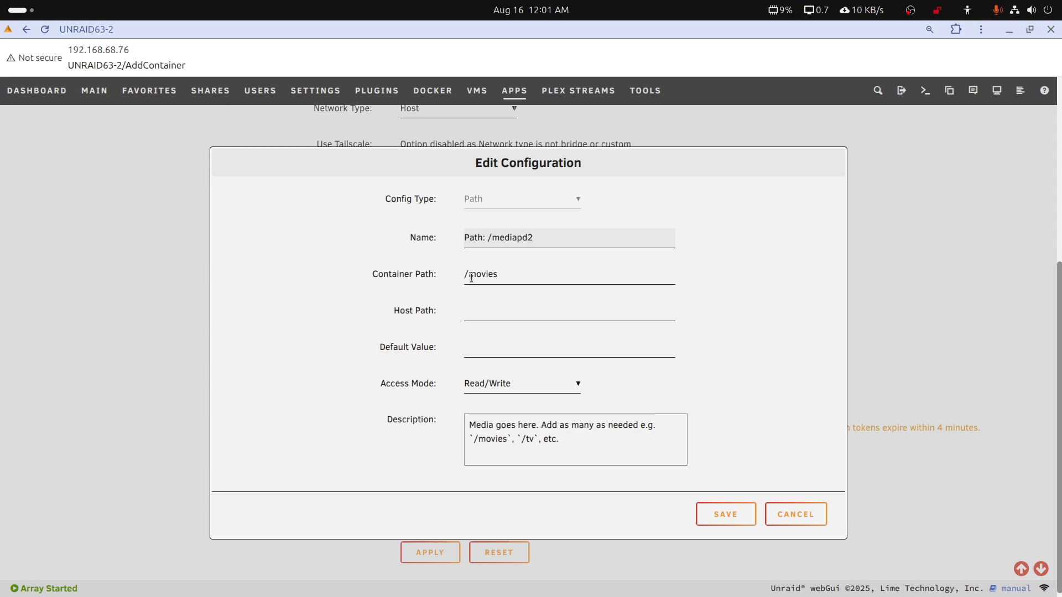
{"action": "left_click_drag", "start_coordinate": [468, 275], "coordinate": [497, 276]}
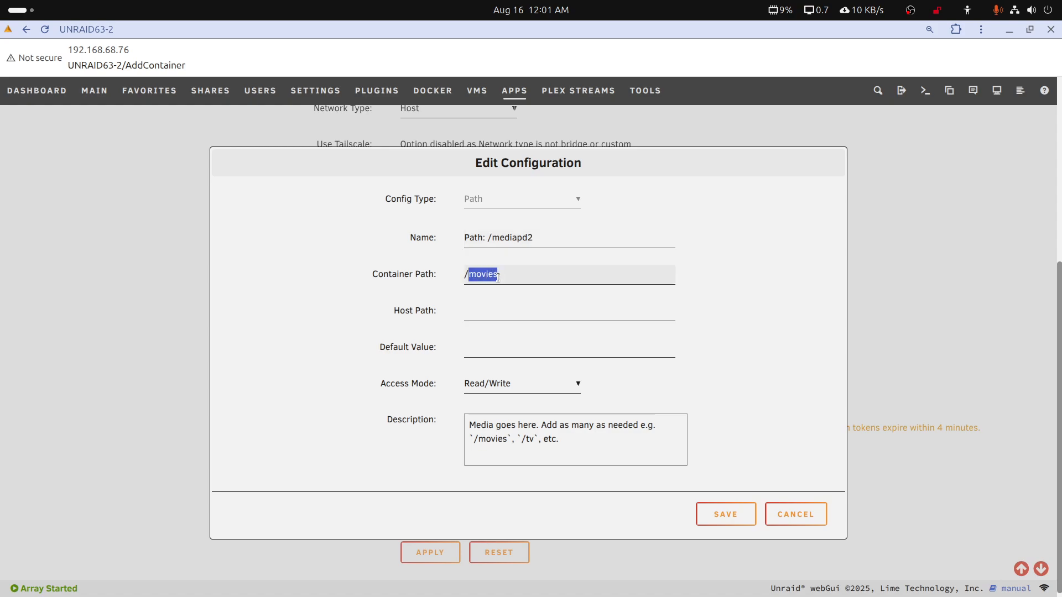
{"action": "type", "text": "myplexmedia"}
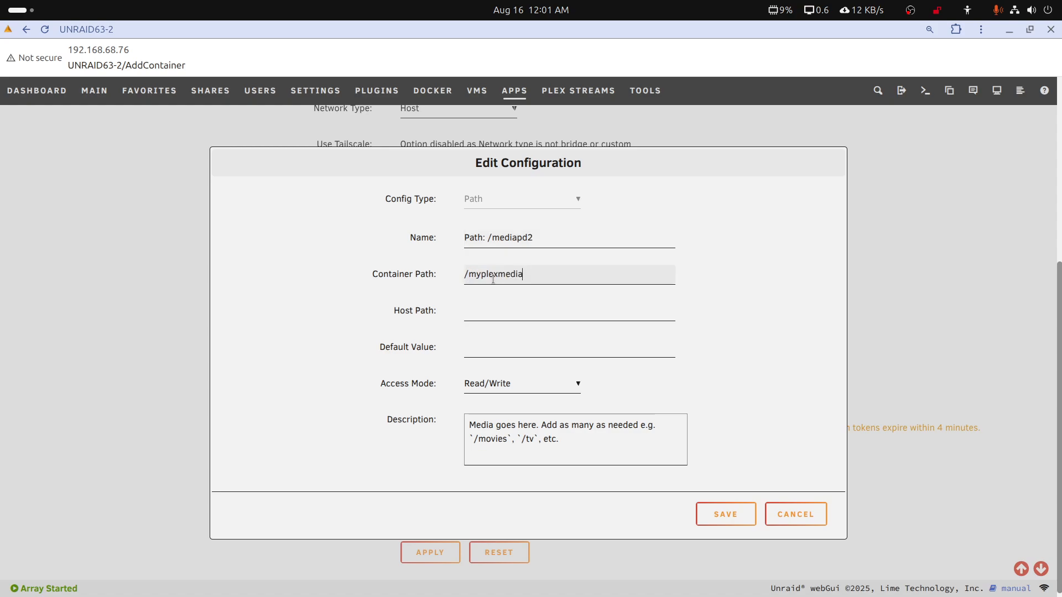
Choose the mediapd2 share as the host path, giving /mnt/user/mediapd2/
{"action": "left_click", "coordinate": [485, 316]}
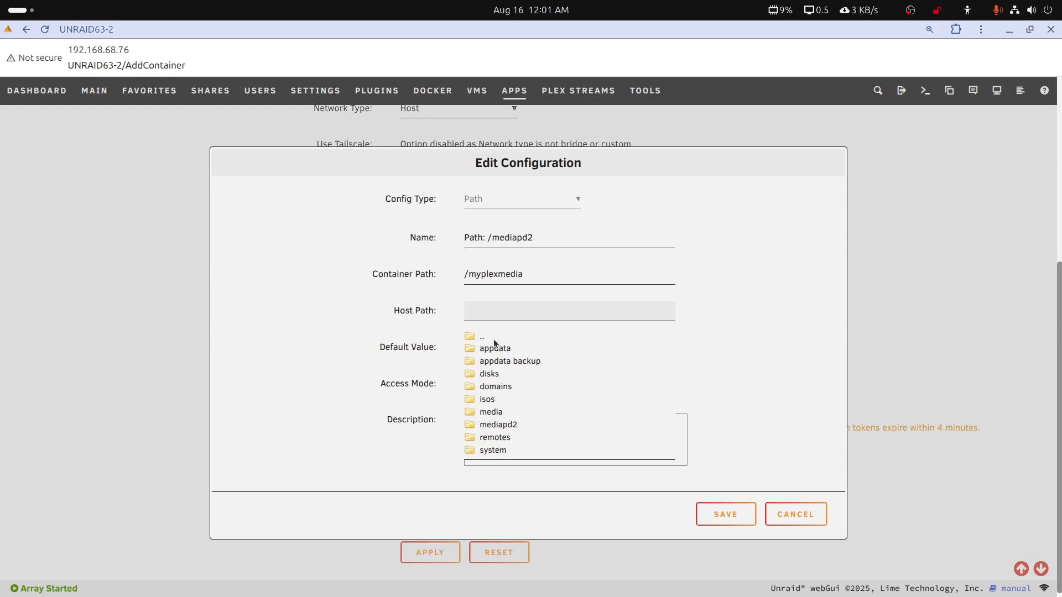
{"action": "left_click", "coordinate": [509, 425]}
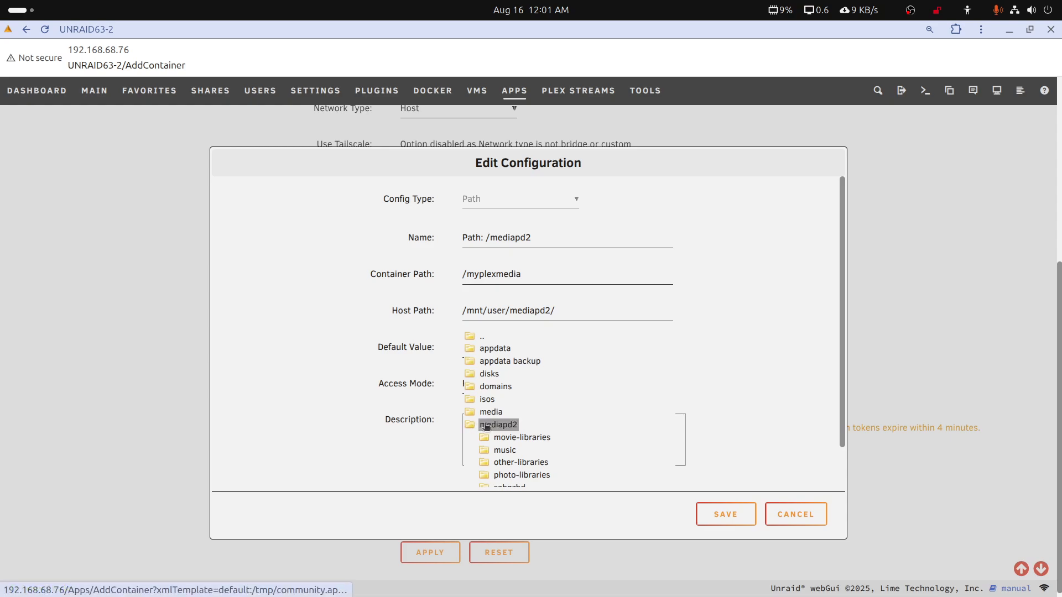
{"action": "left_click", "coordinate": [485, 427]}
{"action": "left_click", "coordinate": [511, 426]}
{"action": "left_click", "coordinate": [654, 306]}
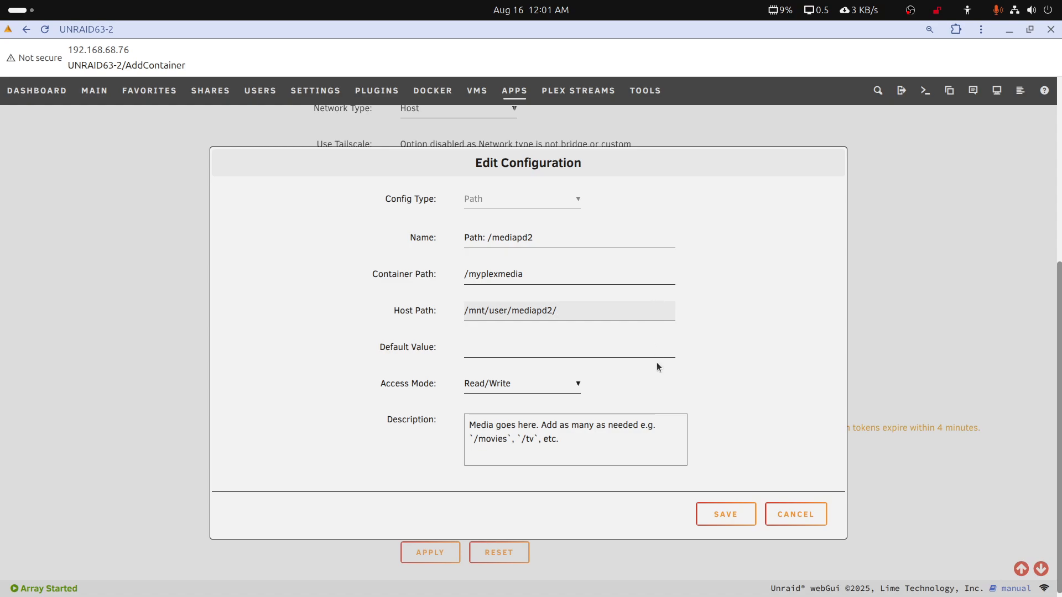
Shorten the path's description to "Media goes here." and save the configuration
{"action": "scroll", "coordinate": [613, 396], "scroll_direction": "up", "scroll_amount": 1}
{"action": "scroll", "coordinate": [582, 442], "scroll_direction": "up", "scroll_amount": 1}
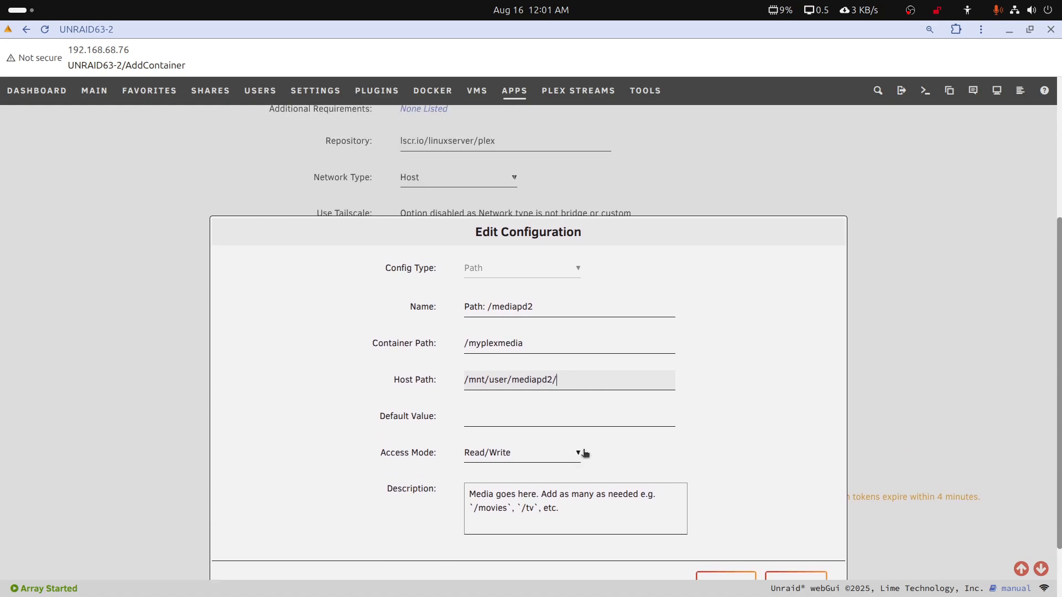
{"action": "scroll", "coordinate": [578, 451], "scroll_direction": "down", "scroll_amount": 3}
{"action": "left_click", "coordinate": [567, 436]}
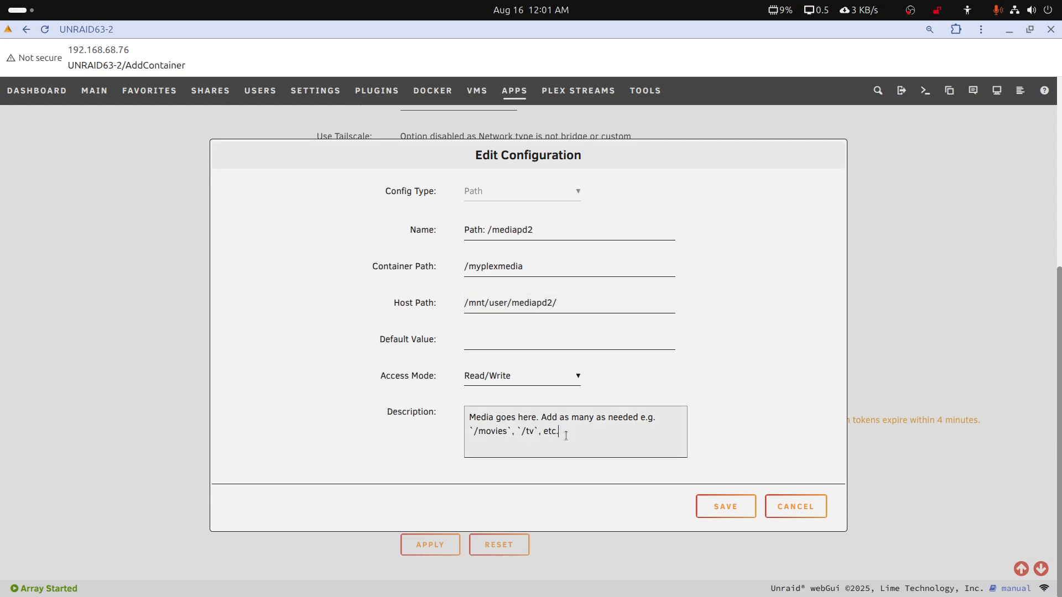
{"action": "left_click_drag", "start_coordinate": [567, 437], "coordinate": [540, 415]}
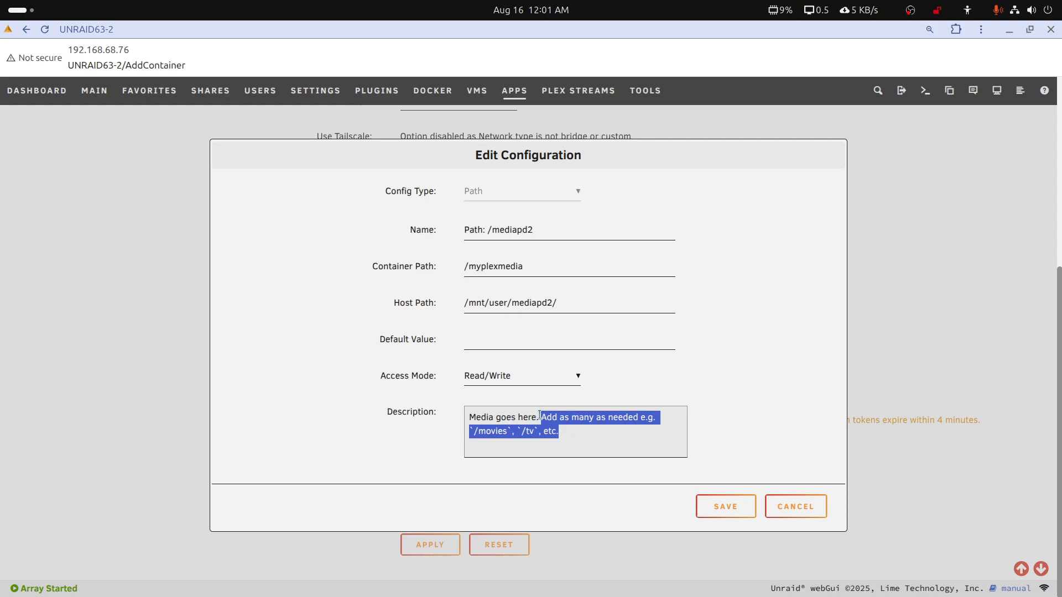
{"action": "key", "text": "BackSpace"}
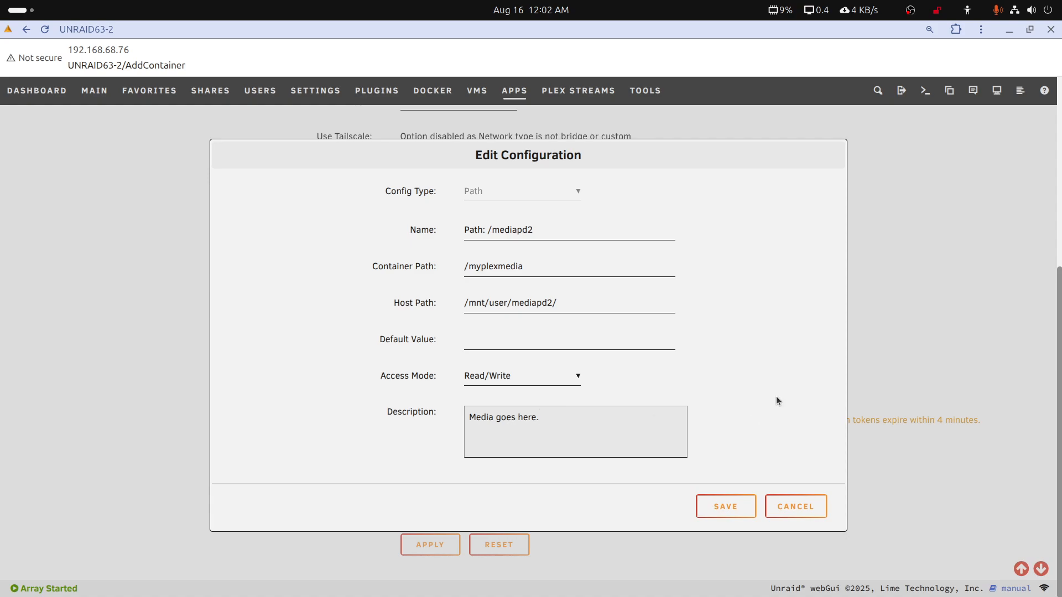
{"action": "scroll", "coordinate": [758, 402], "scroll_direction": "up", "scroll_amount": 3}
{"action": "scroll", "coordinate": [758, 400], "scroll_direction": "down", "scroll_amount": 3}
{"action": "left_click", "coordinate": [723, 506]}
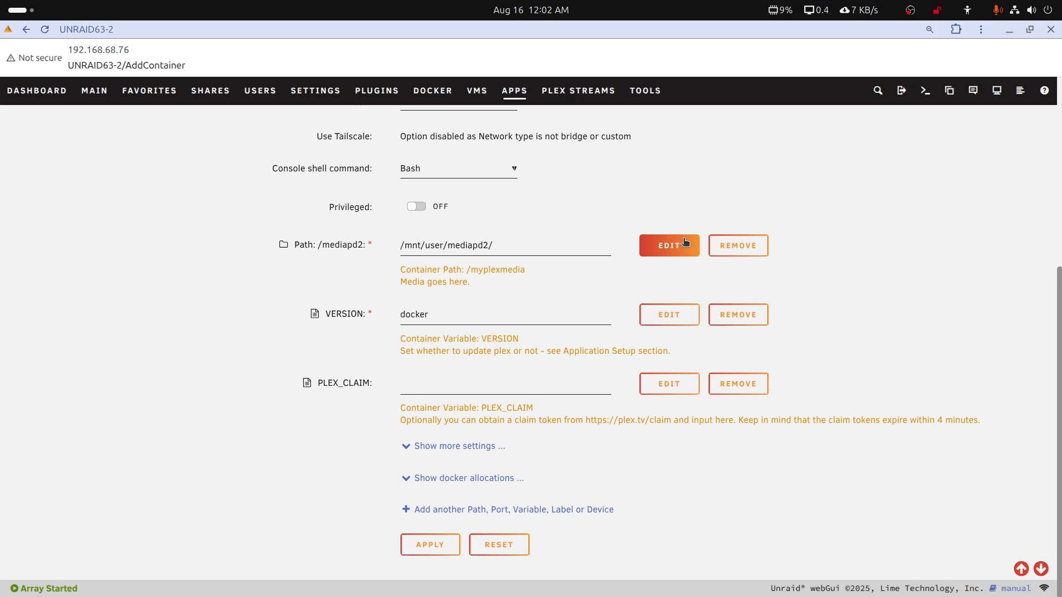
Reopen the mediapd2 path configuration to check which settings it offers, and close it
{"action": "left_click", "coordinate": [650, 246]}
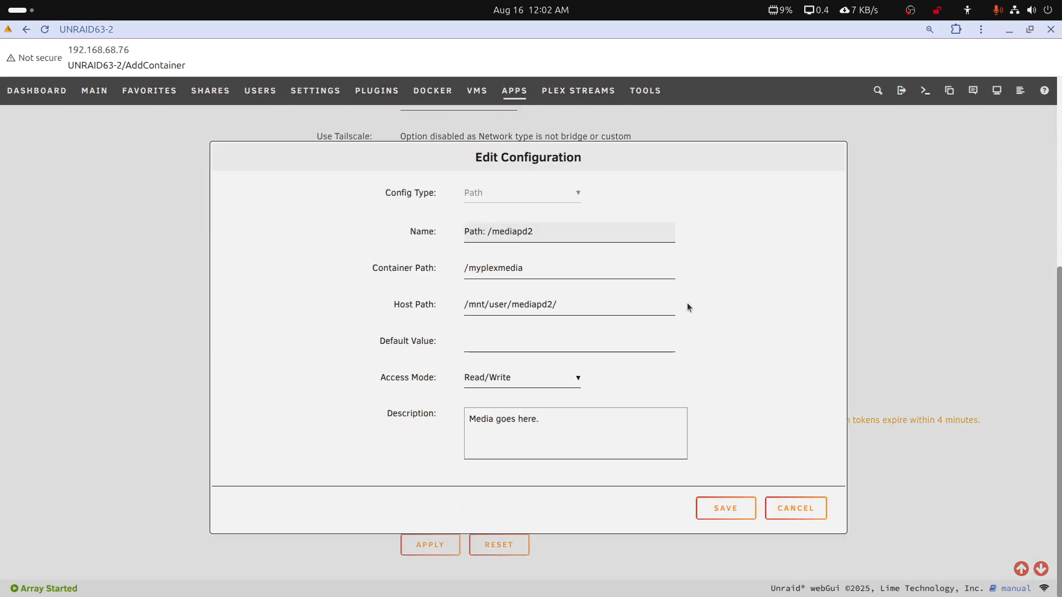
{"action": "scroll", "coordinate": [688, 303], "scroll_direction": "up", "scroll_amount": 3}
{"action": "scroll", "coordinate": [735, 493], "scroll_direction": "down", "scroll_amount": 3}
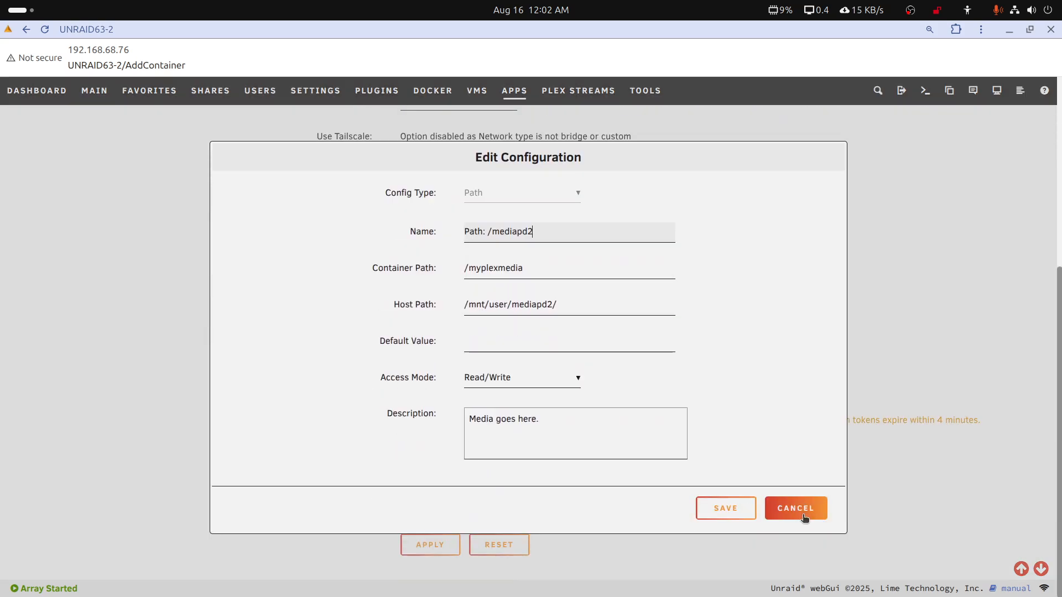
{"action": "left_click", "coordinate": [747, 509]}
Switch the container template to the advanced view and show its additional settings
{"action": "scroll", "coordinate": [919, 274], "scroll_direction": "up", "scroll_amount": 5}
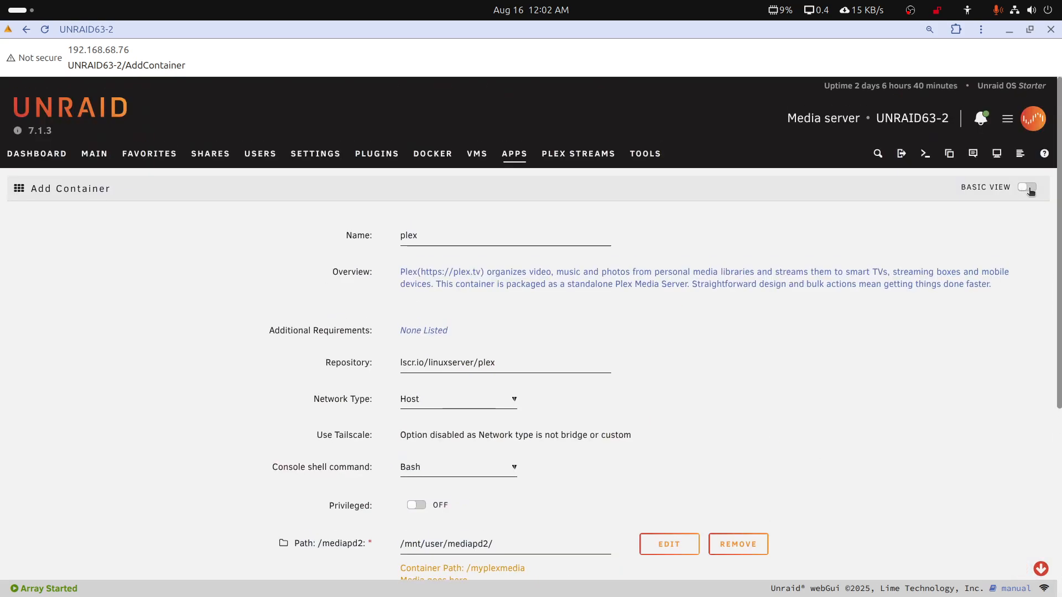
{"action": "left_click", "coordinate": [1027, 188]}
{"action": "scroll", "coordinate": [672, 350], "scroll_direction": "down", "scroll_amount": 10}
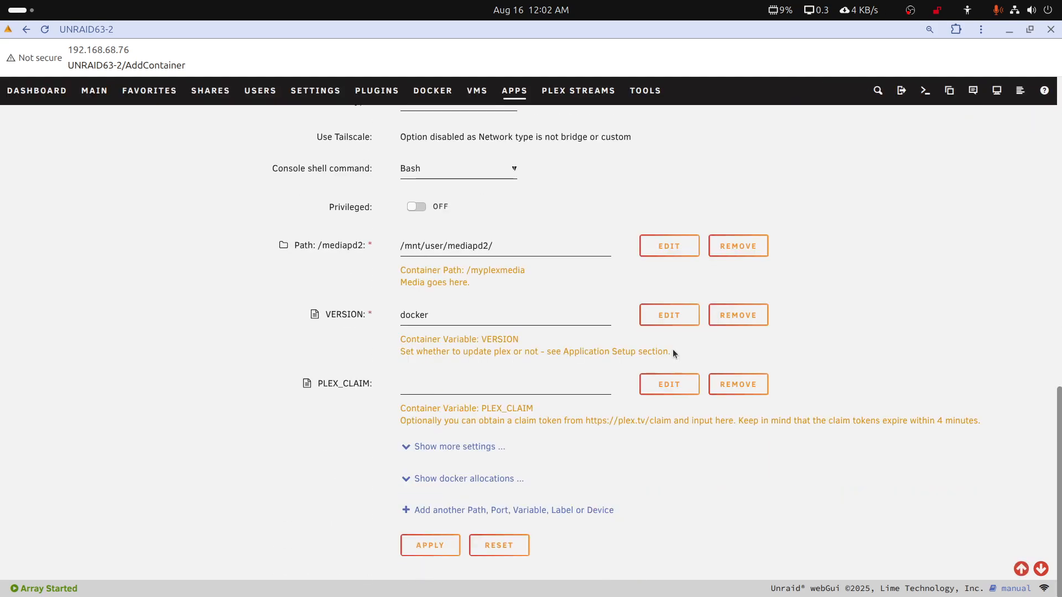
{"action": "left_click", "coordinate": [463, 449]}
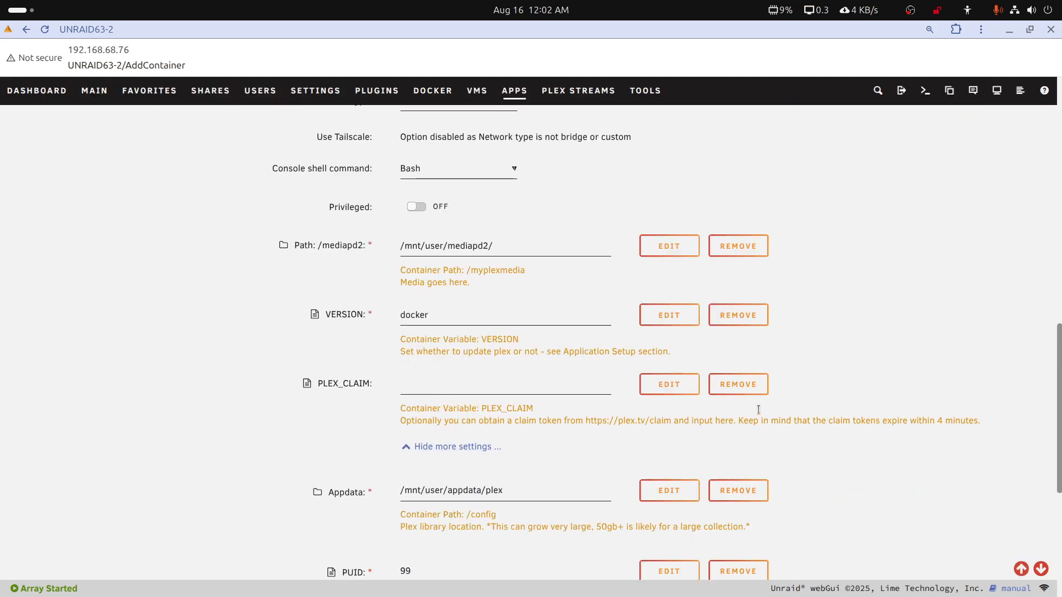
Examine the advanced options of the mediapd2 path, including Display, Required and Password Mask, and close the configuration
{"action": "scroll", "coordinate": [758, 410], "scroll_direction": "up", "scroll_amount": 3}
{"action": "scroll", "coordinate": [761, 412], "scroll_direction": "down", "scroll_amount": 2}
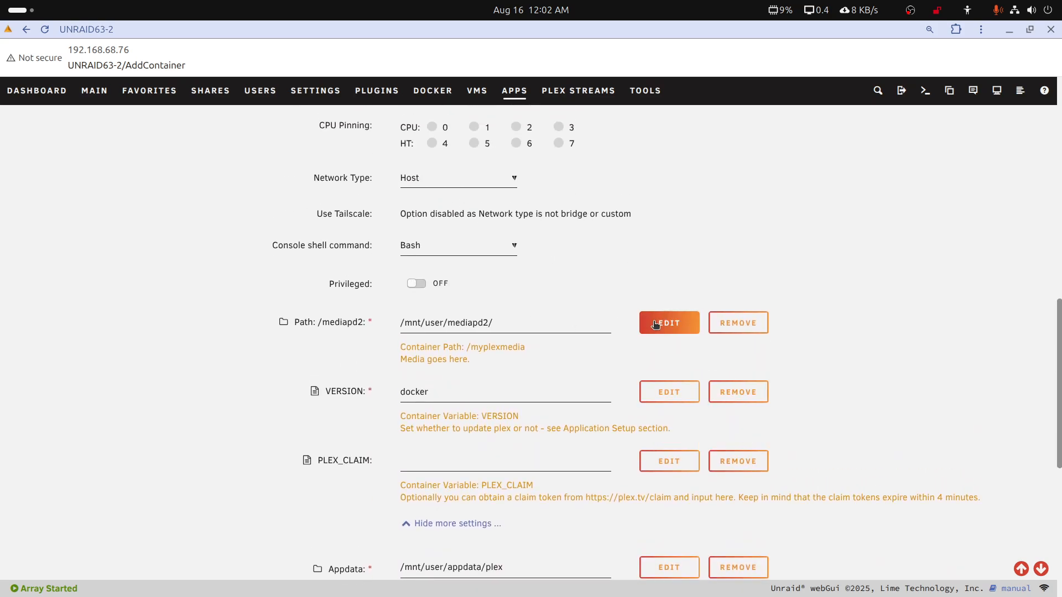
{"action": "left_click", "coordinate": [655, 324]}
{"action": "scroll", "coordinate": [682, 375], "scroll_direction": "down", "scroll_amount": 3}
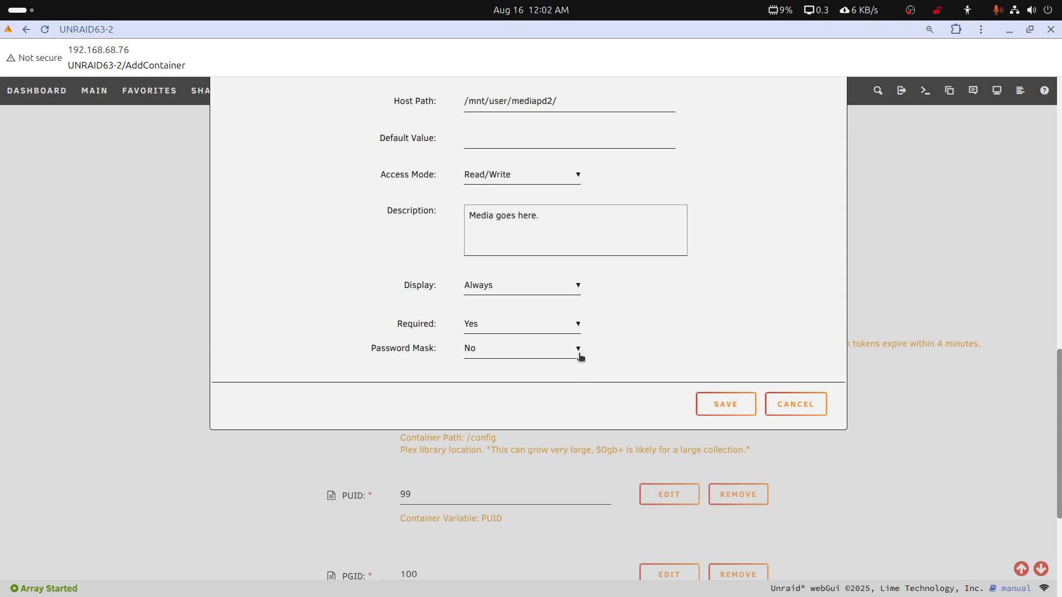
{"action": "scroll", "coordinate": [606, 327], "scroll_direction": "down", "scroll_amount": 4}
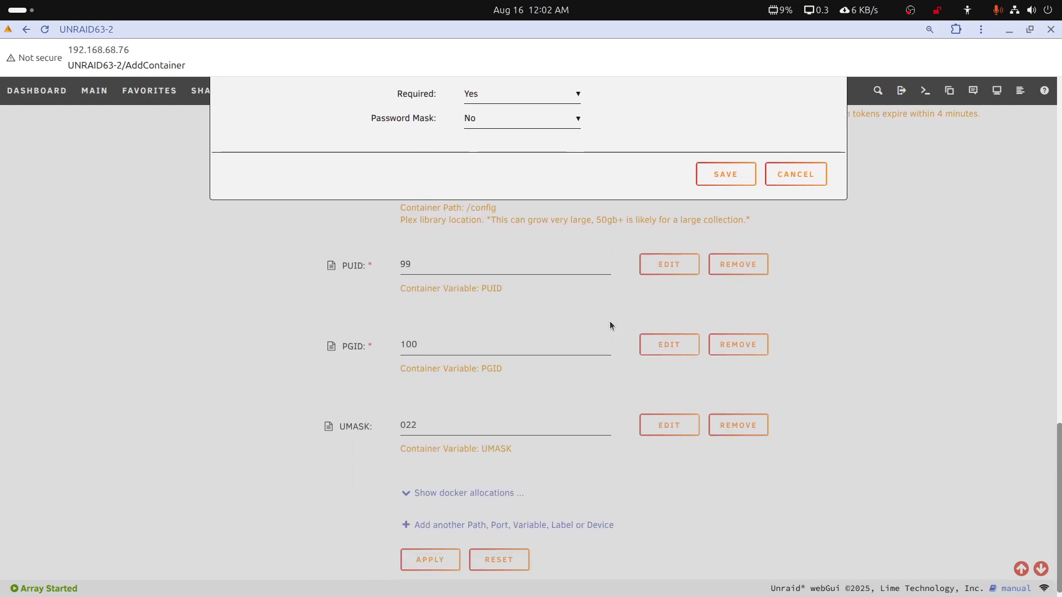
{"action": "scroll", "coordinate": [610, 324], "scroll_direction": "up", "scroll_amount": 5}
{"action": "left_click", "coordinate": [722, 483]}
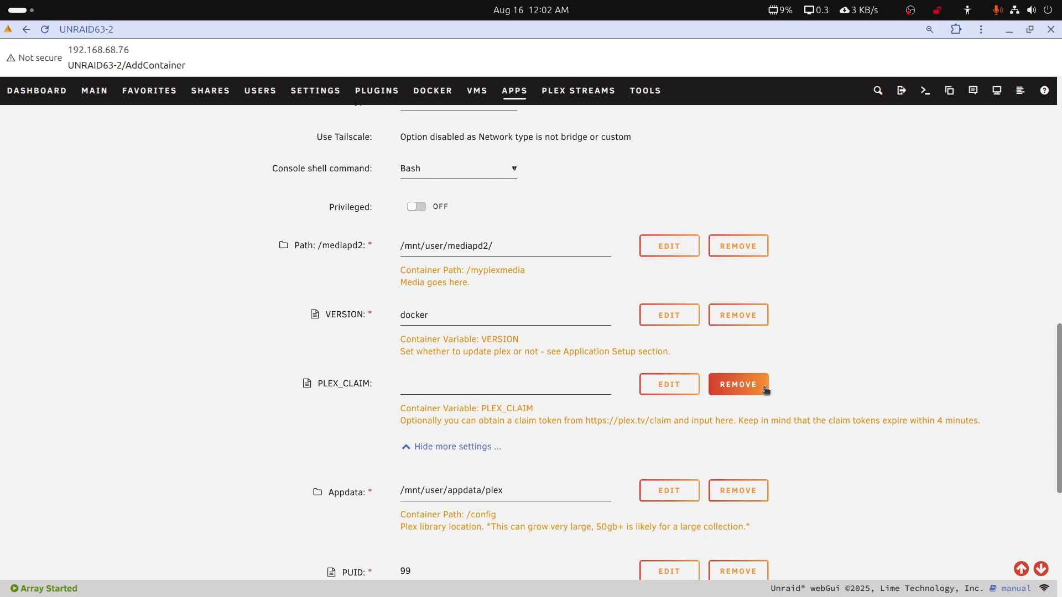
Set the Appdata host path to /mnt/cache/appdata/plex
{"action": "scroll", "coordinate": [765, 389], "scroll_direction": "down", "scroll_amount": 3}
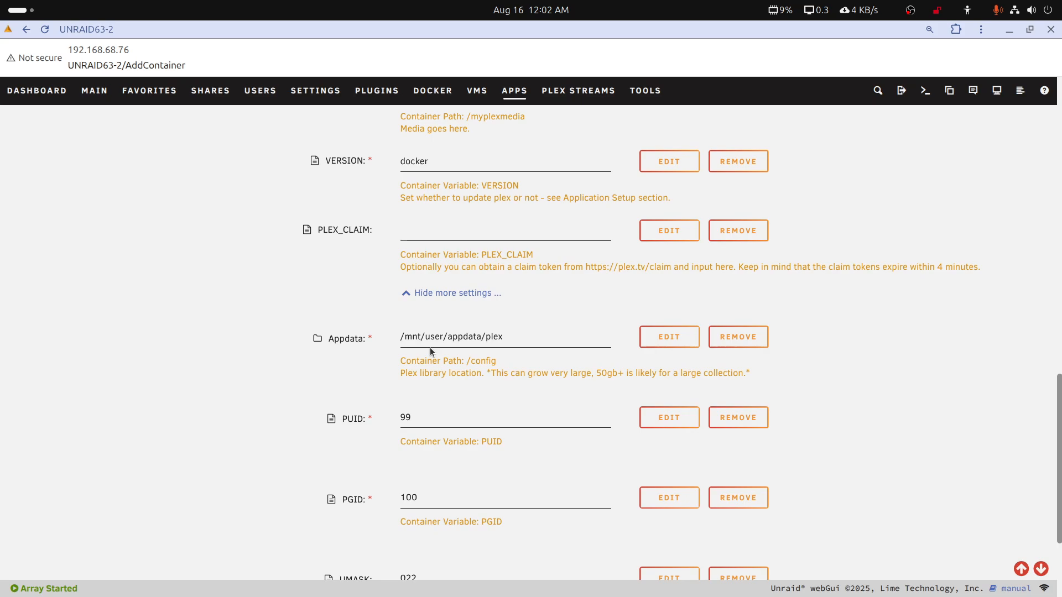
{"action": "left_click_drag", "start_coordinate": [426, 338], "coordinate": [444, 339]}
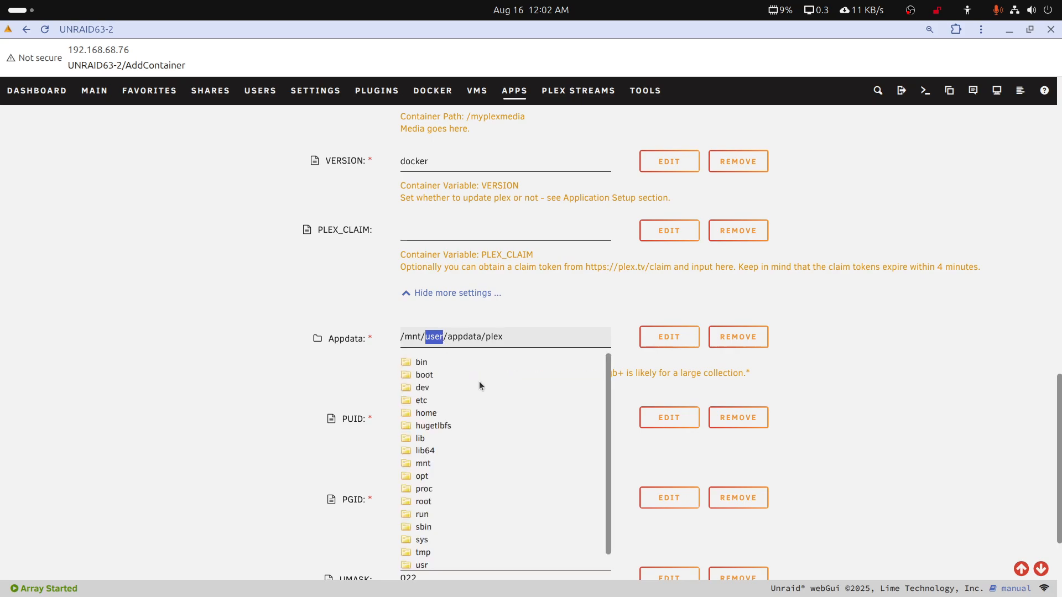
{"action": "type", "text": "cach"}
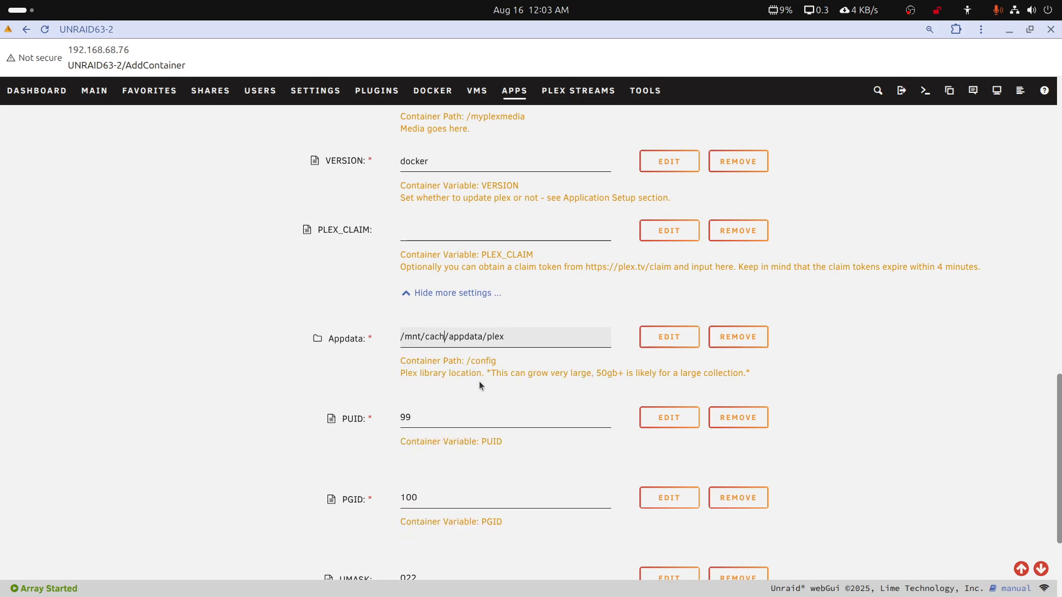
{"action": "type", "text": "e"}
{"action": "left_click", "coordinate": [608, 310]}
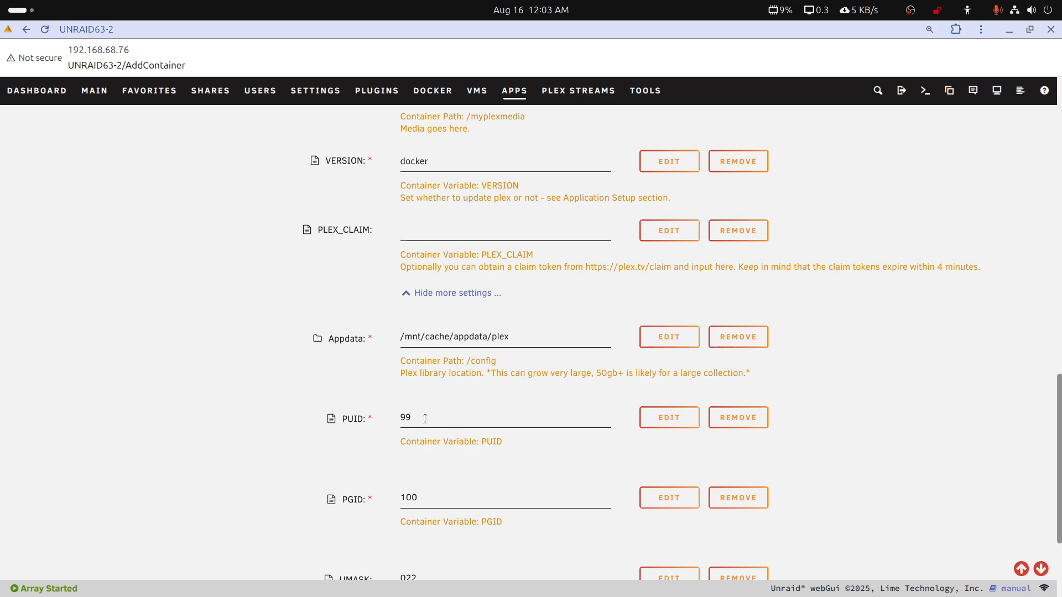
{"action": "scroll", "coordinate": [443, 485], "scroll_direction": "down", "scroll_amount": 3}
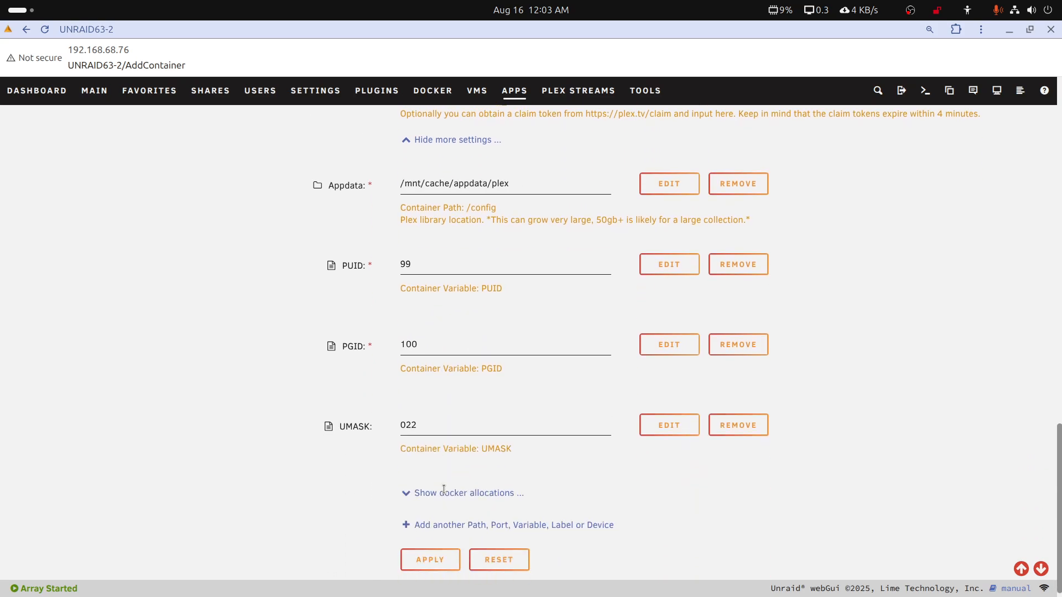
{"action": "scroll", "coordinate": [482, 469], "scroll_direction": "up", "scroll_amount": 8}
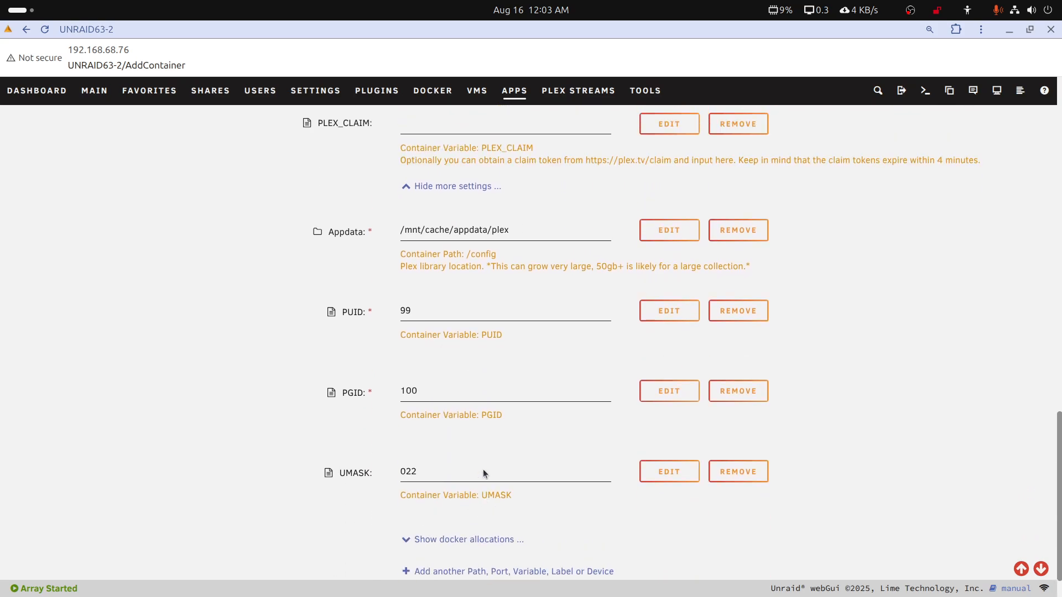
{"action": "scroll", "coordinate": [486, 463], "scroll_direction": "up", "scroll_amount": 2}
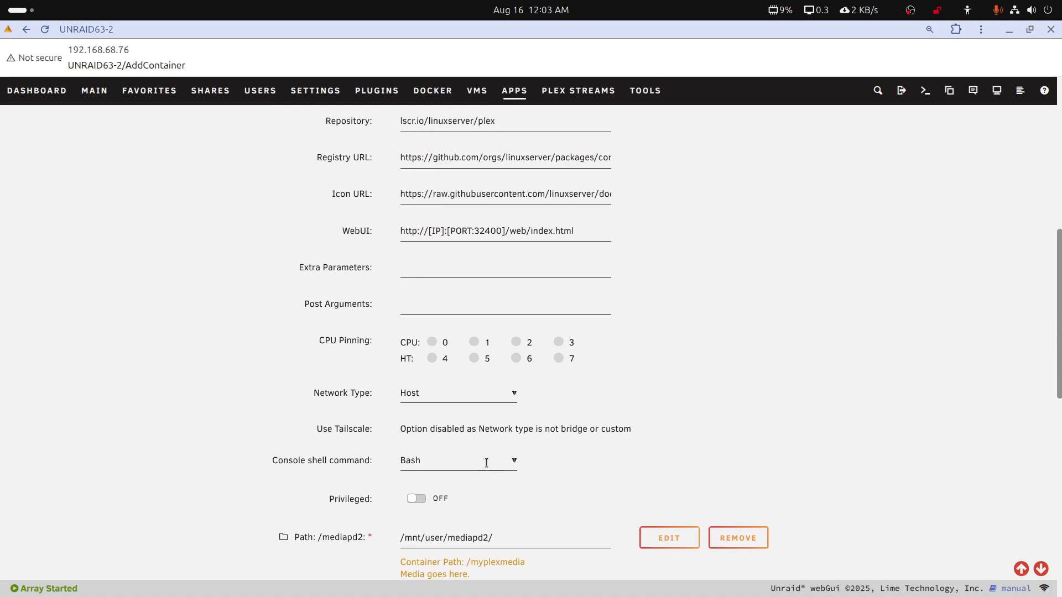
{"action": "scroll", "coordinate": [490, 446], "scroll_direction": "up", "scroll_amount": 2}
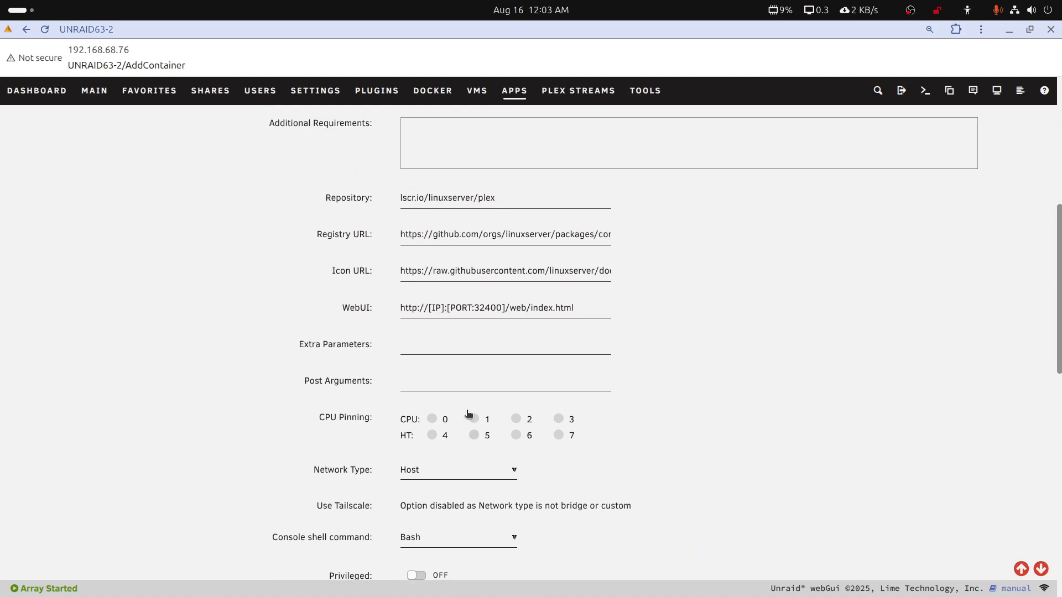
{"action": "left_click", "coordinate": [421, 353]}
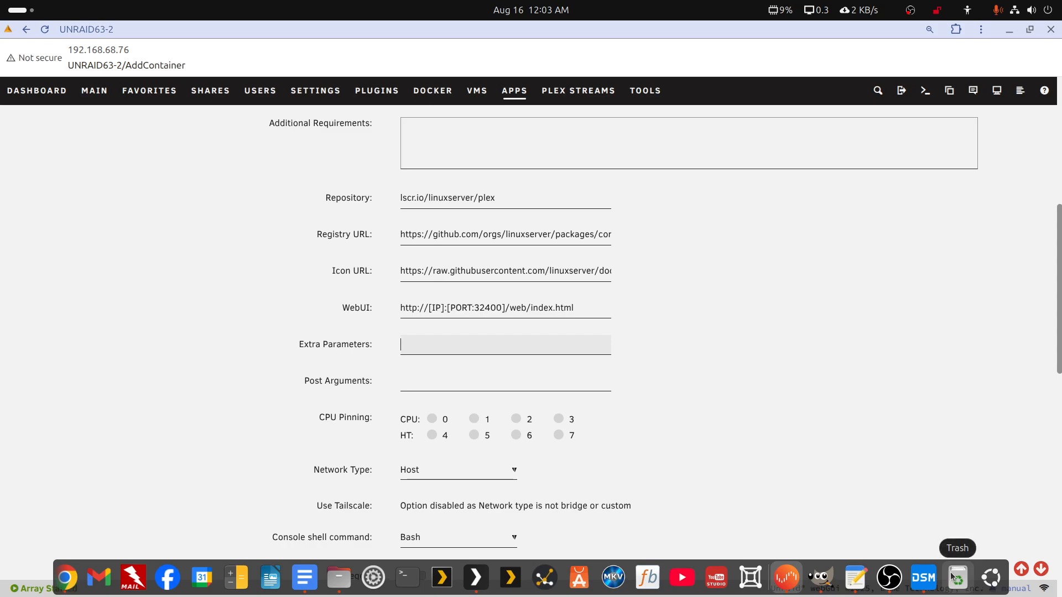
{"action": "left_click", "coordinate": [856, 577]}
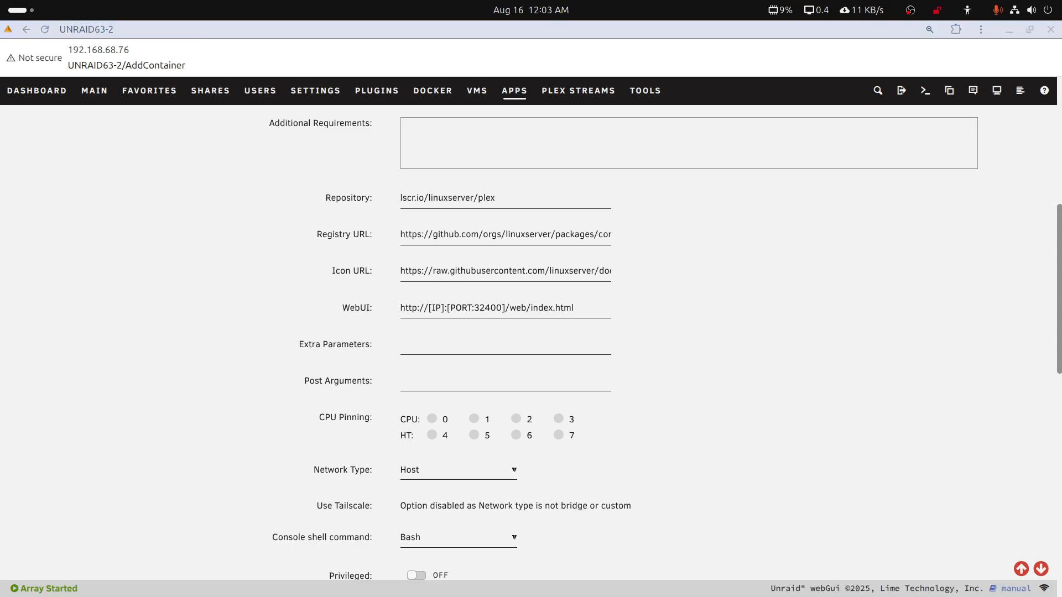
{"action": "left_click_drag", "start_coordinate": [1061, 235], "coordinate": [678, 140]}
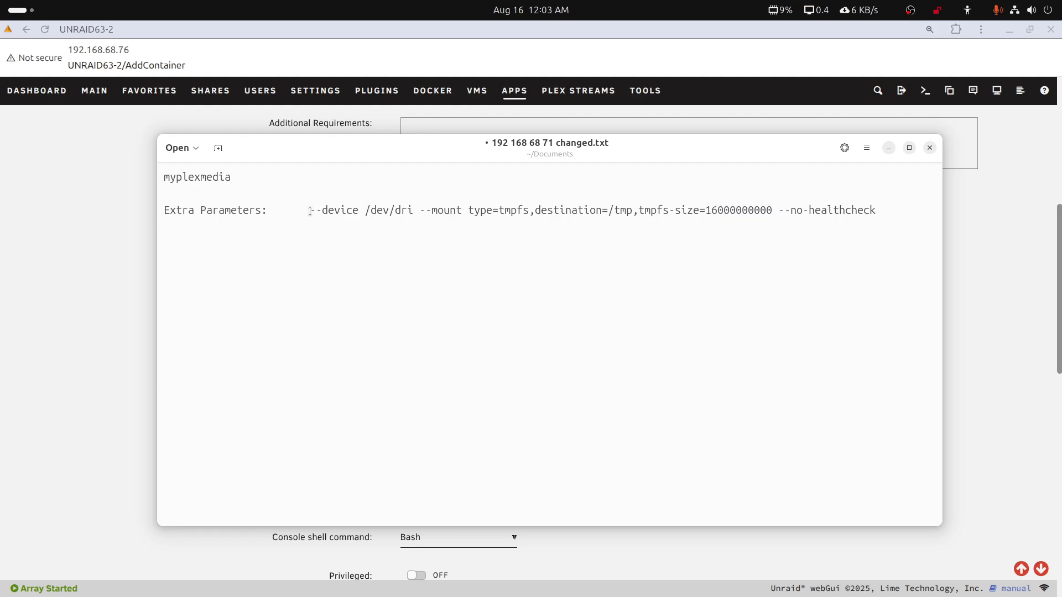
Examine the note's Extra Parameters line part by part: the /dev/dri device, the tmpfs mount with its /tmp destination, and the no-healthcheck option
{"action": "left_click_drag", "start_coordinate": [310, 211], "coordinate": [413, 208]}
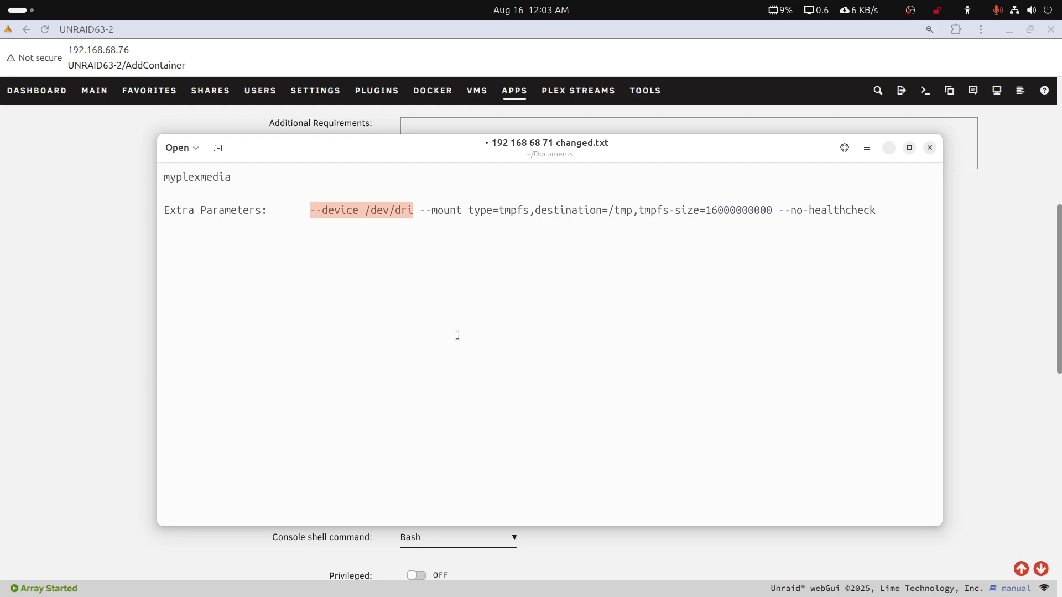
{"action": "left_click", "coordinate": [419, 214]}
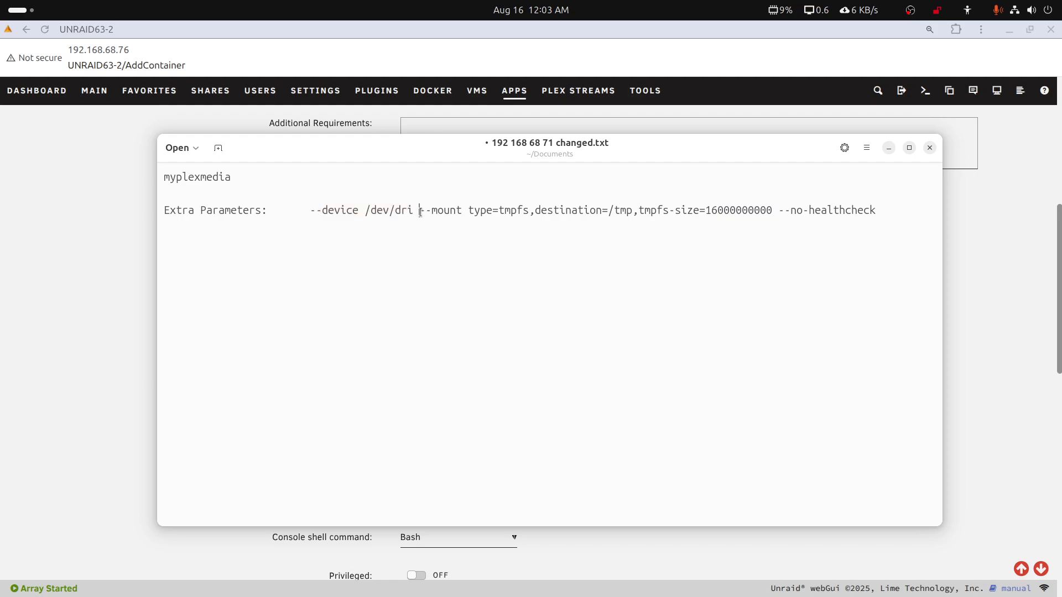
{"action": "left_click_drag", "start_coordinate": [420, 212], "coordinate": [770, 213]}
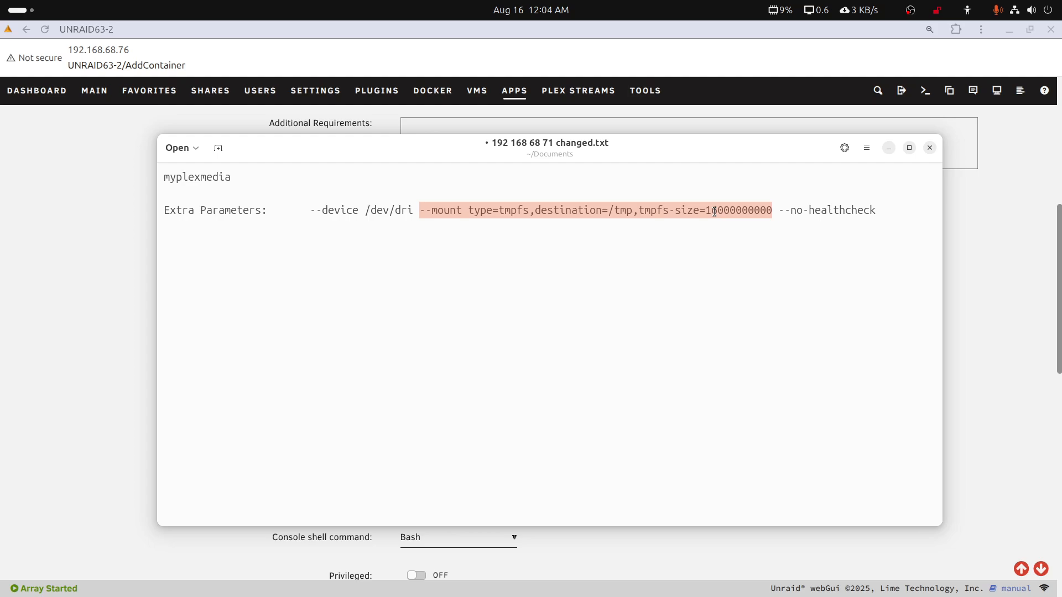
{"action": "left_click", "coordinate": [616, 212]}
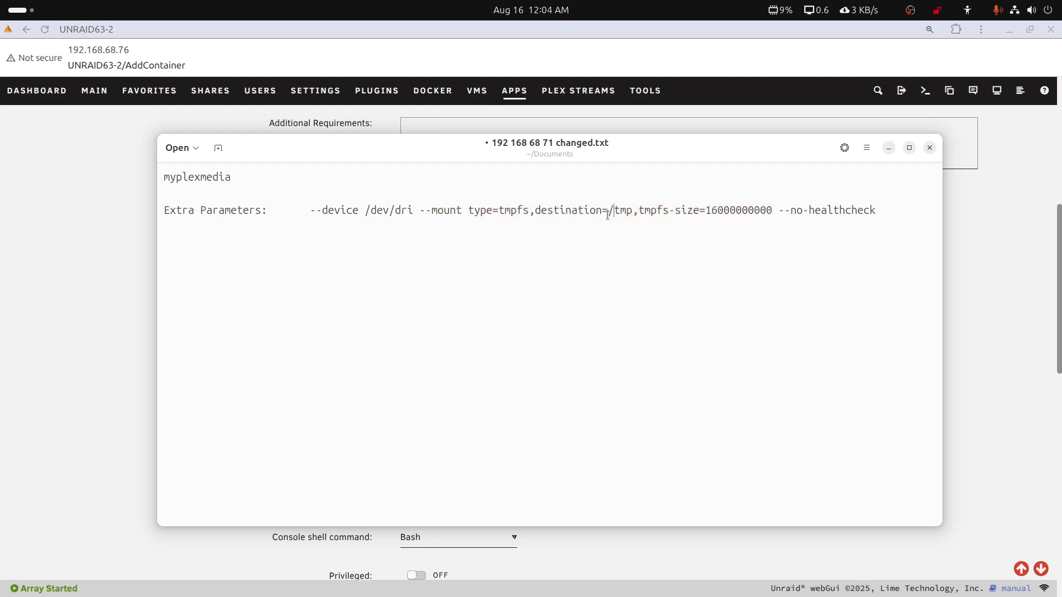
{"action": "left_click_drag", "start_coordinate": [608, 216], "coordinate": [628, 214]}
{"action": "left_click", "coordinate": [776, 210]}
{"action": "left_click_drag", "start_coordinate": [776, 209], "coordinate": [859, 213]}
{"action": "left_click", "coordinate": [874, 212]}
{"action": "left_click_drag", "start_coordinate": [309, 211], "coordinate": [880, 209]}
{"action": "right_click", "coordinate": [835, 207]}
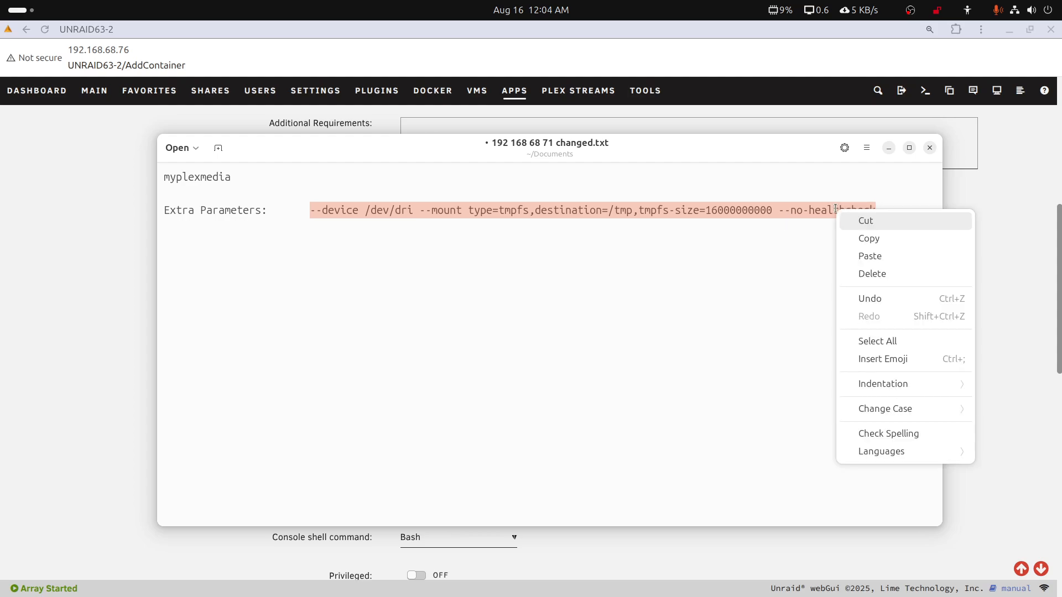
{"action": "left_click", "coordinate": [859, 234]}
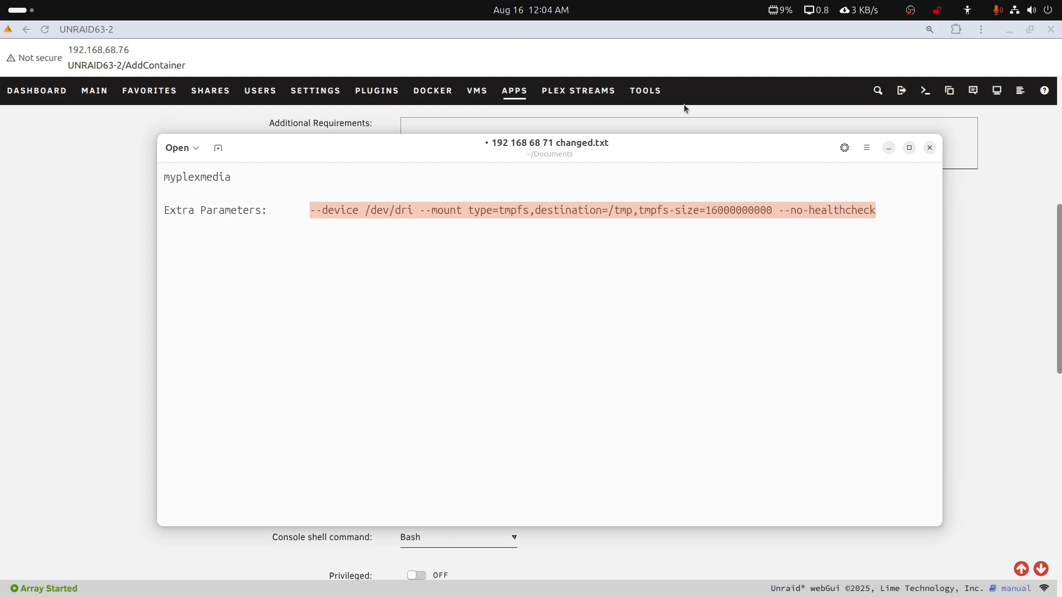
{"action": "key", "text": "alt+Tab"}
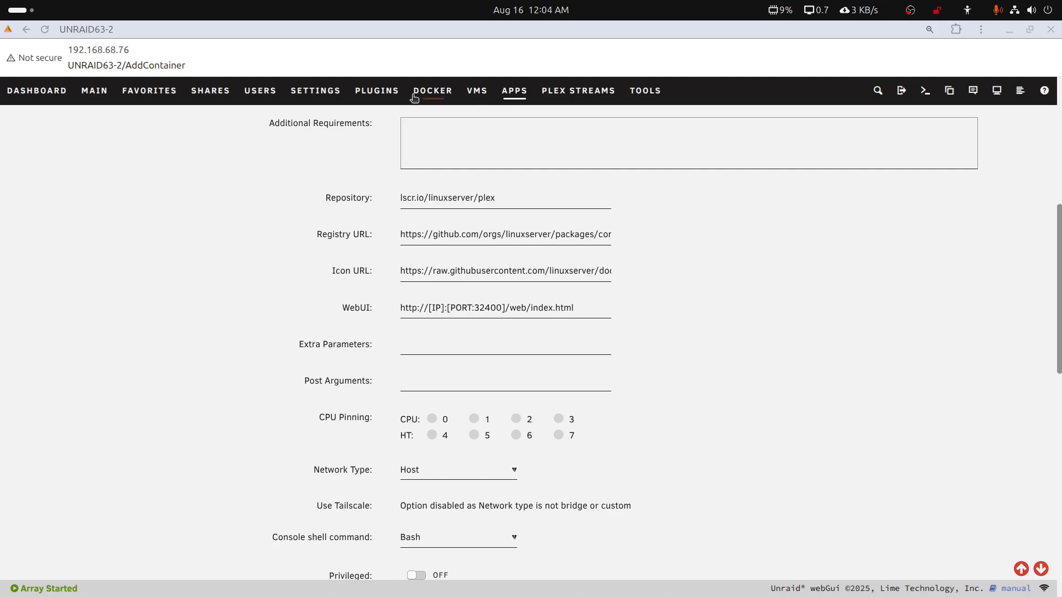
{"action": "right_click", "coordinate": [414, 350]}
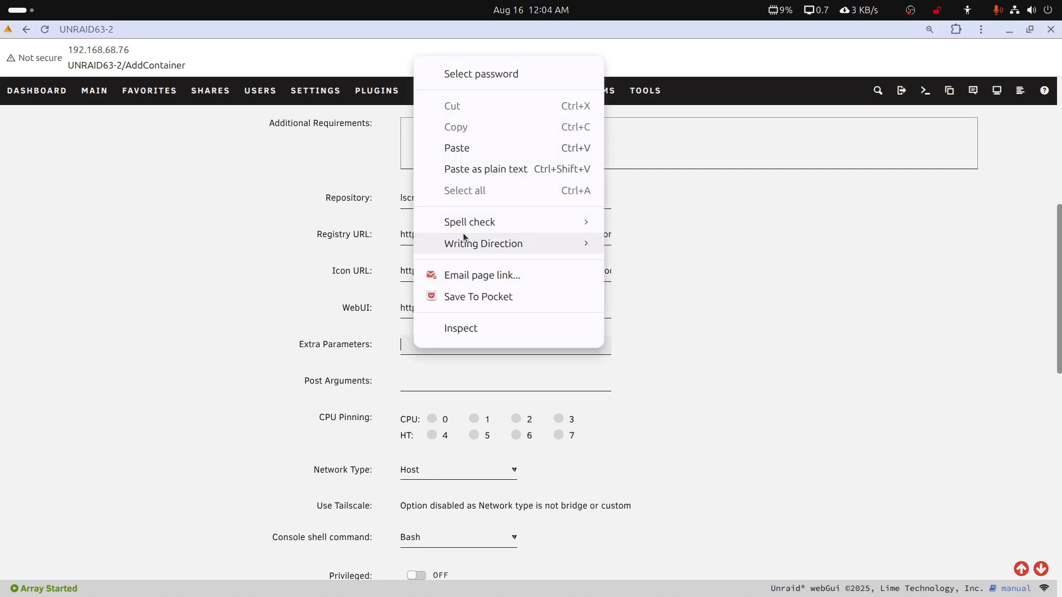
{"action": "left_click", "coordinate": [466, 148]}
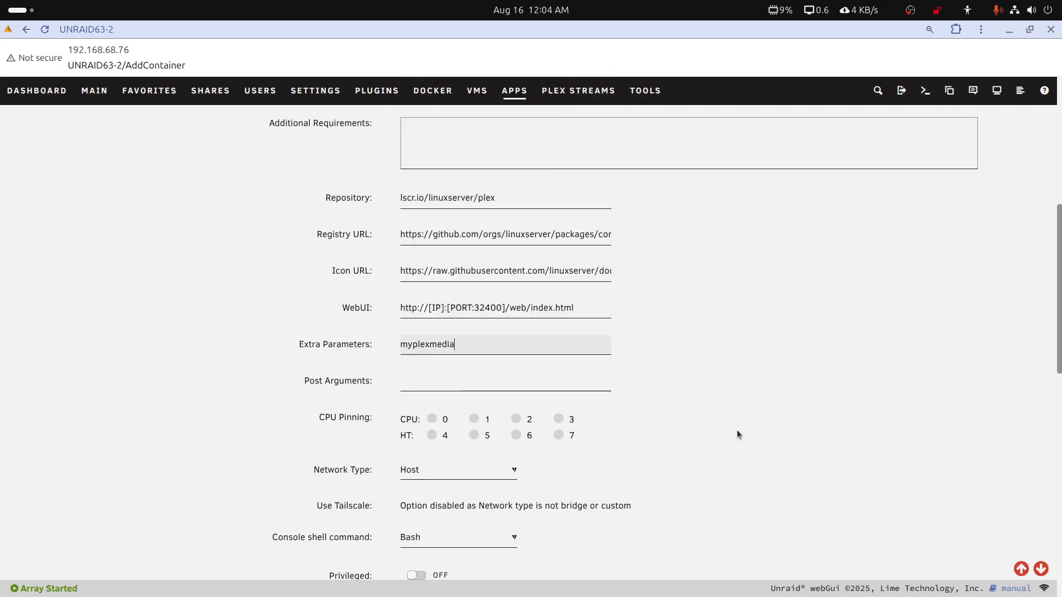
Review the remaining path and variable settings of the plex template and apply it to create the container
{"action": "scroll", "coordinate": [737, 434], "scroll_direction": "down", "scroll_amount": 3}
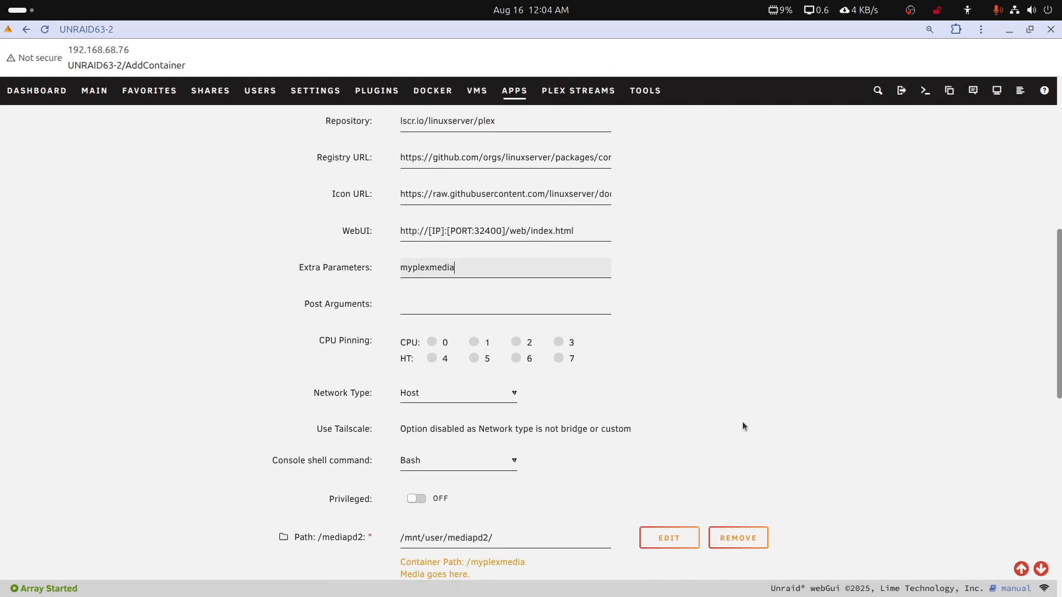
{"action": "scroll", "coordinate": [739, 424], "scroll_direction": "down", "scroll_amount": 3}
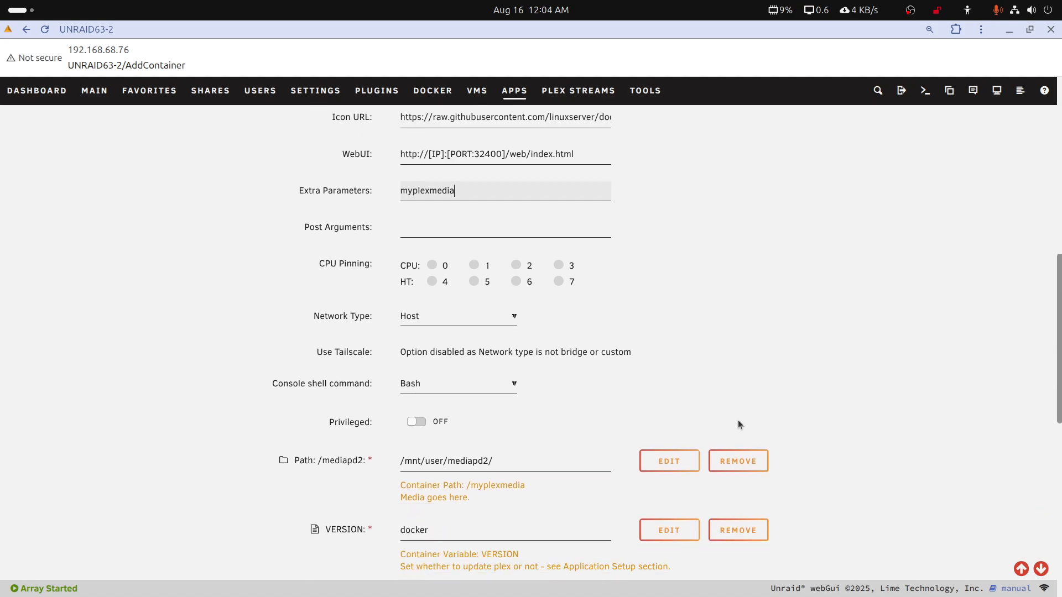
{"action": "scroll", "coordinate": [739, 424], "scroll_direction": "down", "scroll_amount": 5}
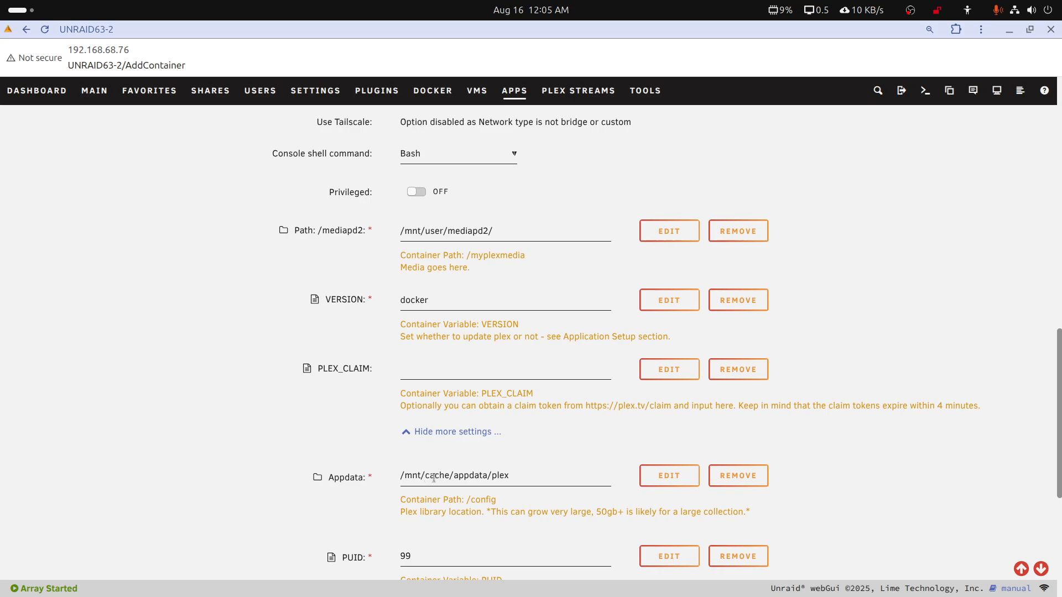
{"action": "scroll", "coordinate": [512, 469], "scroll_direction": "down", "scroll_amount": 5}
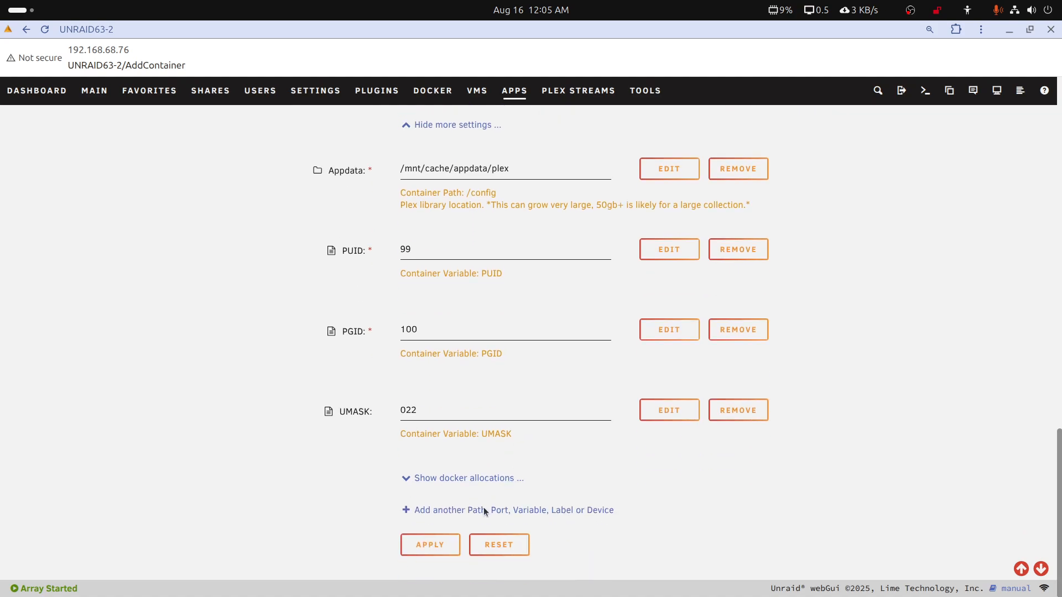
{"action": "left_click", "coordinate": [452, 543]}
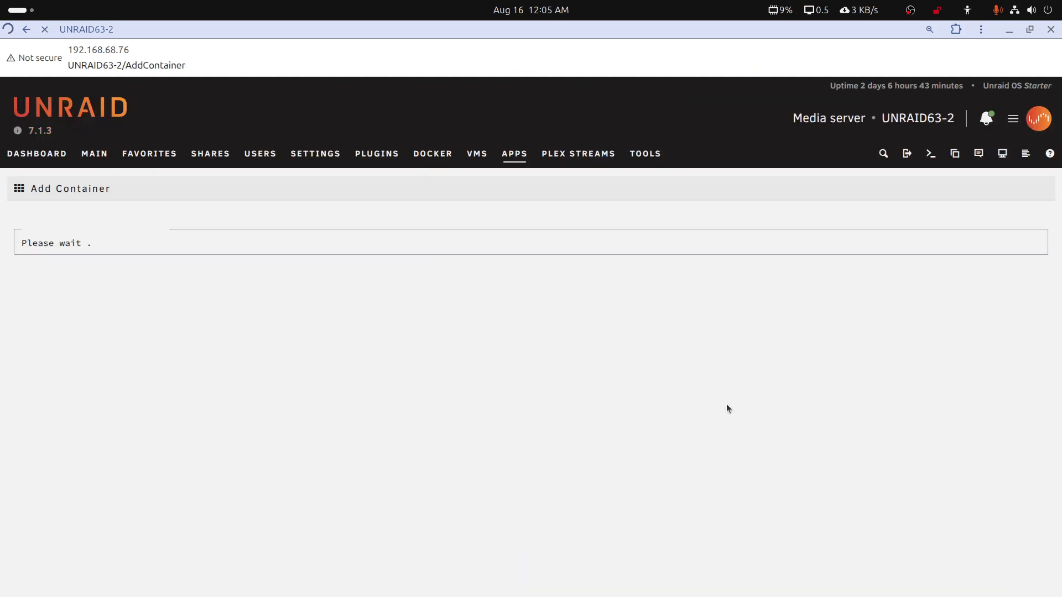
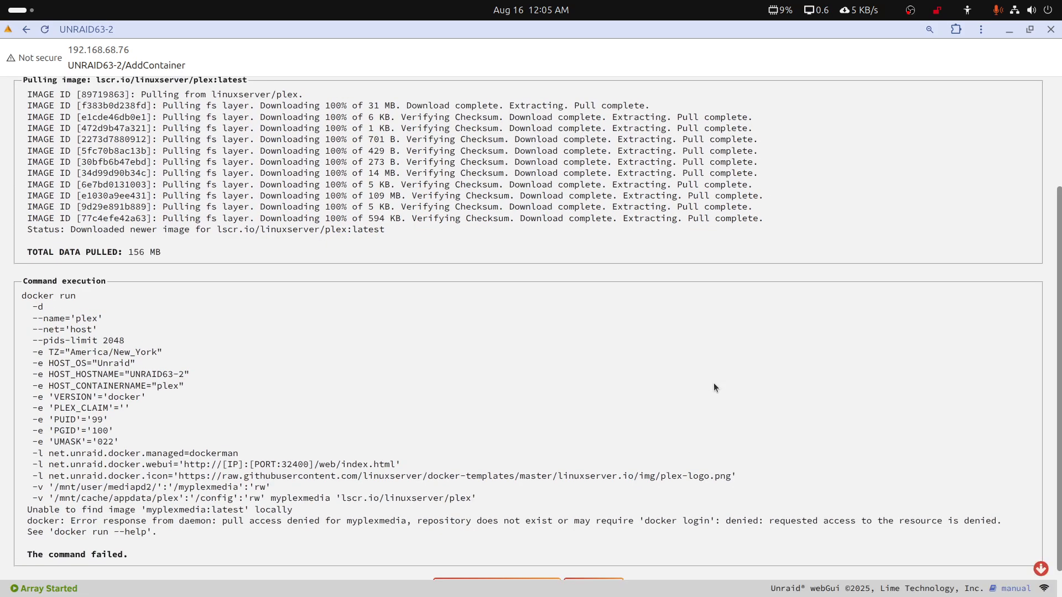
Examine the end of the docker run output and dismiss the Docker high image disk utilization notification
{"action": "scroll", "coordinate": [575, 348], "scroll_direction": "down", "scroll_amount": 1}
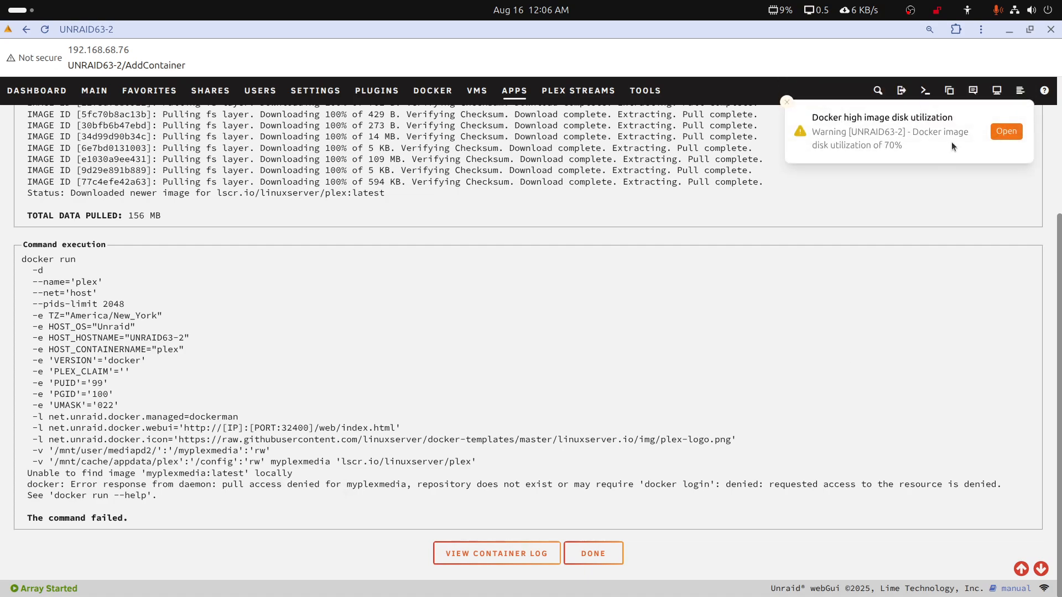
{"action": "left_click", "coordinate": [786, 102]}
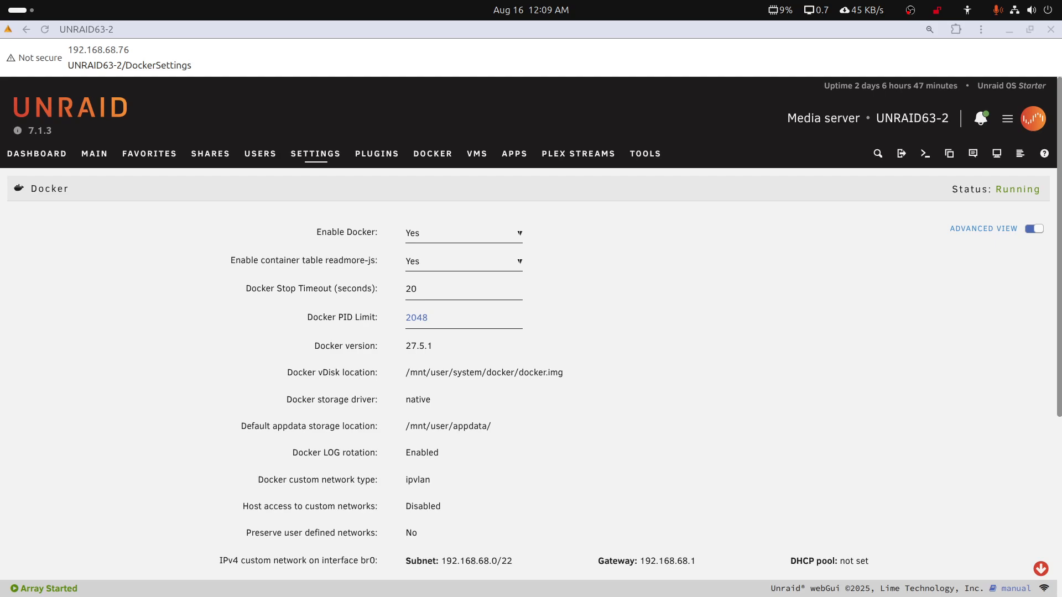
Stop the Docker service by setting Enable Docker to No in the Docker settings and applying the change
{"action": "left_click", "coordinate": [442, 159]}
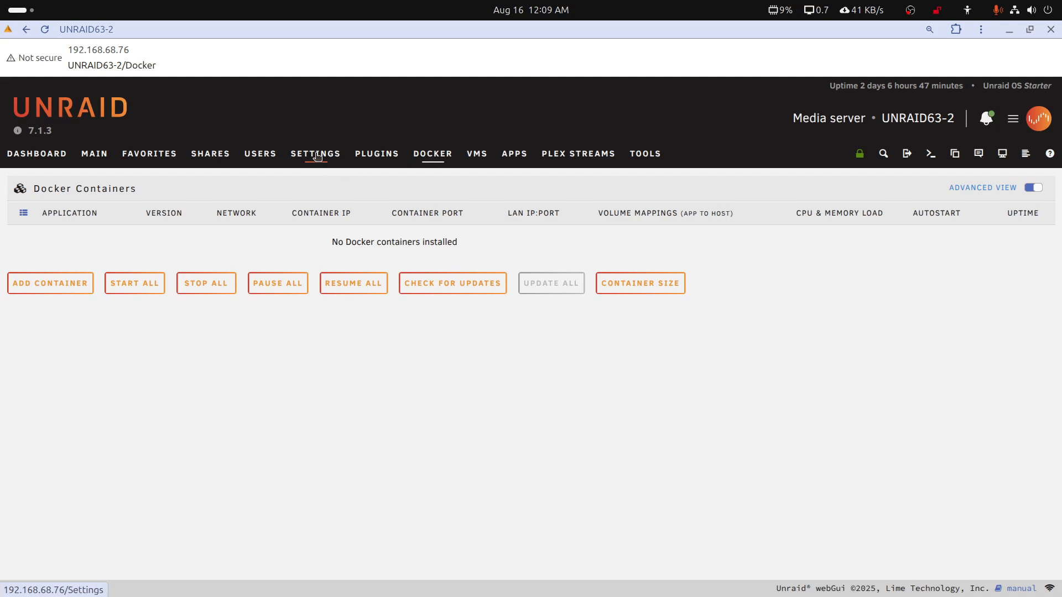
{"action": "left_click", "coordinate": [317, 157]}
{"action": "left_click", "coordinate": [317, 248]}
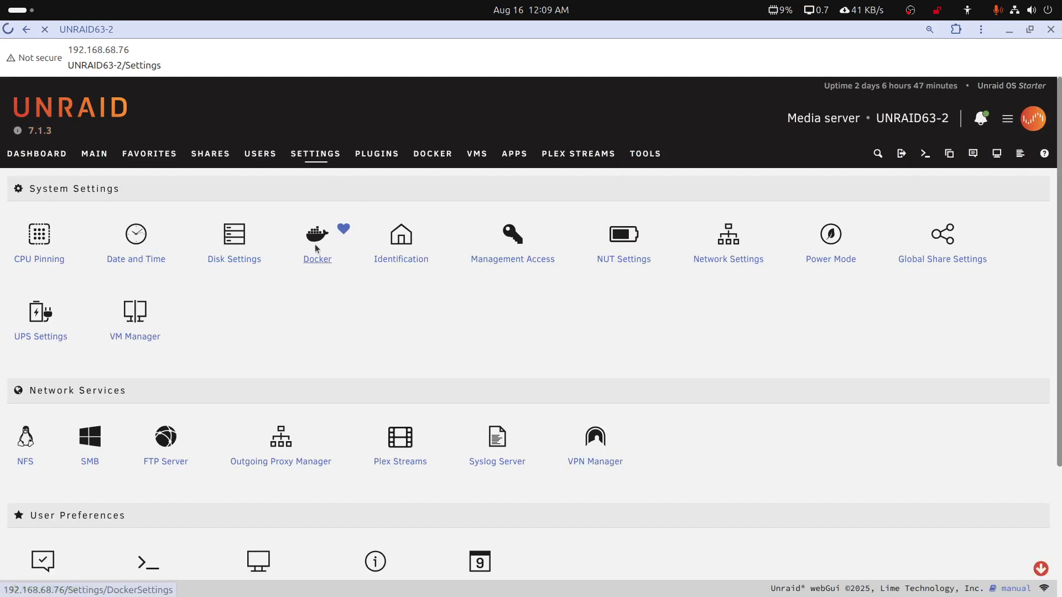
{"action": "left_click", "coordinate": [520, 235]}
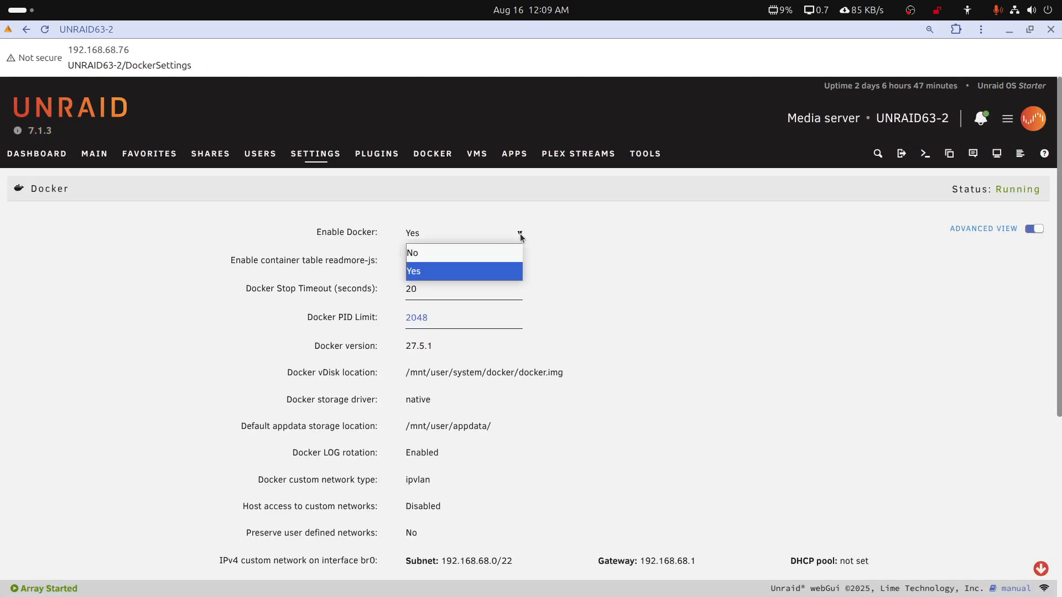
{"action": "left_click", "coordinate": [487, 252]}
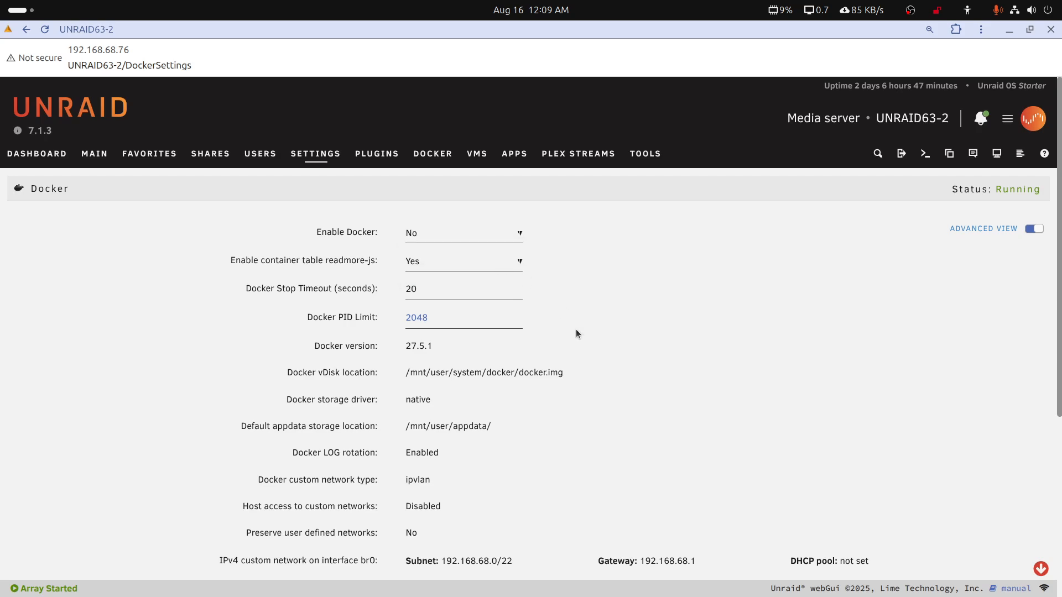
{"action": "scroll", "coordinate": [531, 381], "scroll_direction": "down", "scroll_amount": 5}
{"action": "scroll", "coordinate": [468, 390], "scroll_direction": "up", "scroll_amount": 1}
{"action": "left_click", "coordinate": [448, 402]}
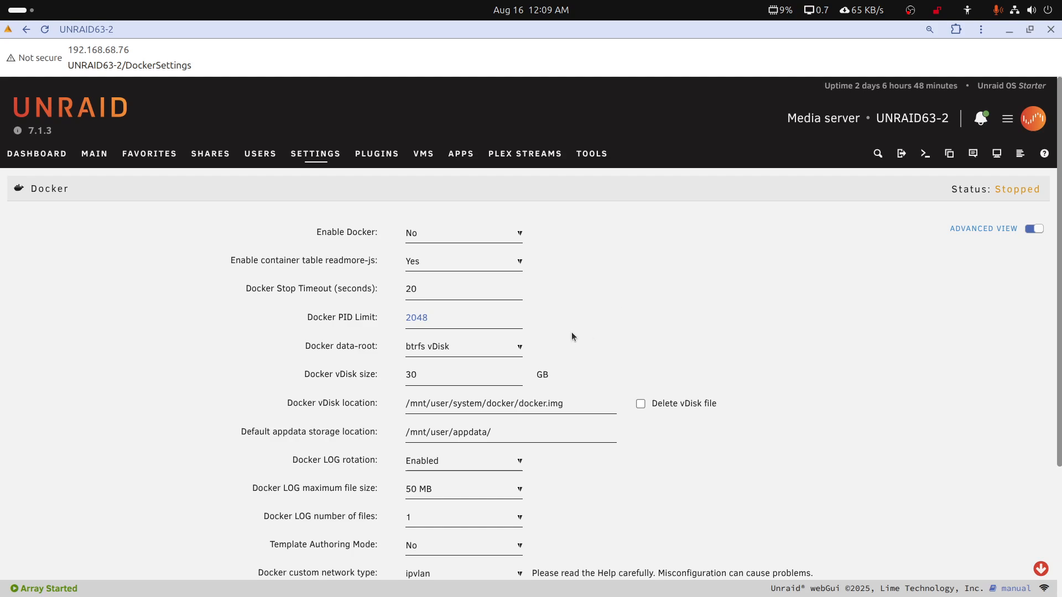
Set the Docker vDisk size to 150 GB
{"action": "left_click_drag", "start_coordinate": [437, 377], "coordinate": [406, 375]}
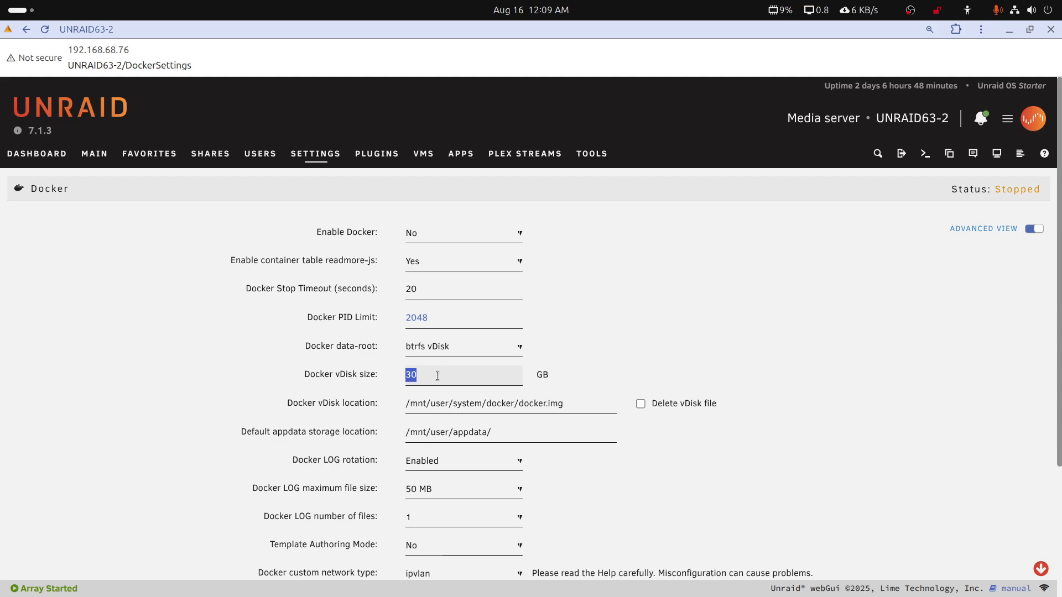
{"action": "left_click", "coordinate": [436, 376]}
{"action": "left_click_drag", "start_coordinate": [434, 376], "coordinate": [366, 373]}
{"action": "left_click", "coordinate": [428, 376]}
{"action": "left_click_drag", "start_coordinate": [426, 376], "coordinate": [392, 378]}
{"action": "type", "text": "150"}
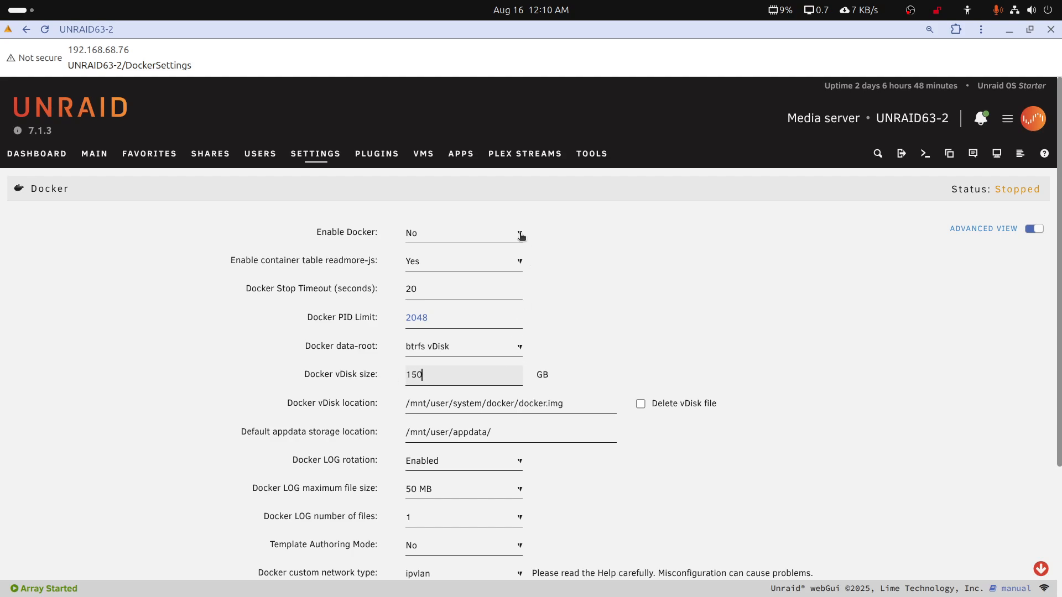
Set Enable Docker back to Yes and apply the Docker settings to restart the service
{"action": "left_click", "coordinate": [519, 234]}
{"action": "left_click", "coordinate": [491, 270]}
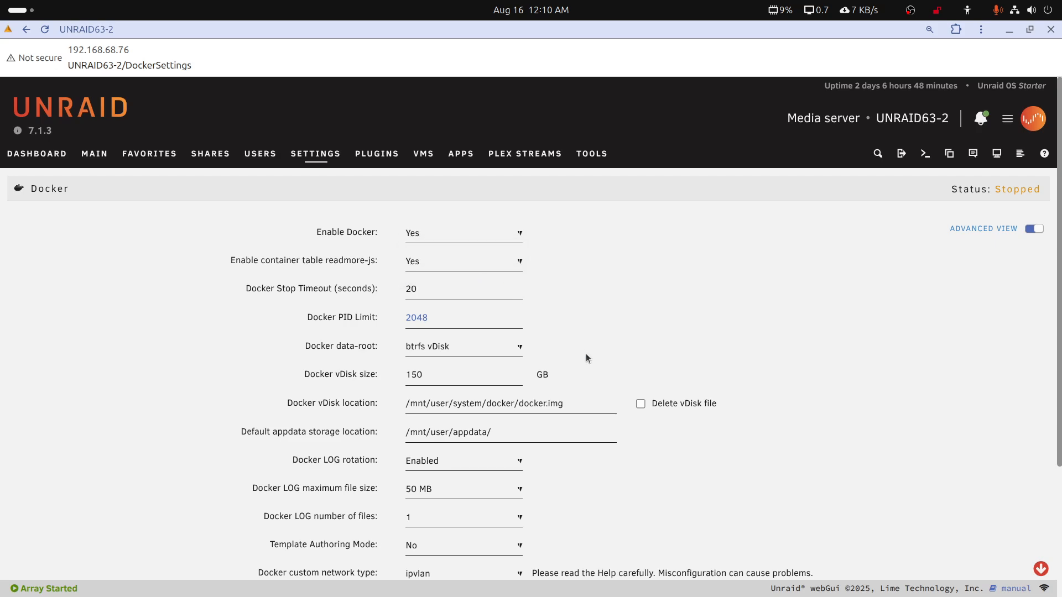
{"action": "scroll", "coordinate": [590, 448], "scroll_direction": "down", "scroll_amount": 3}
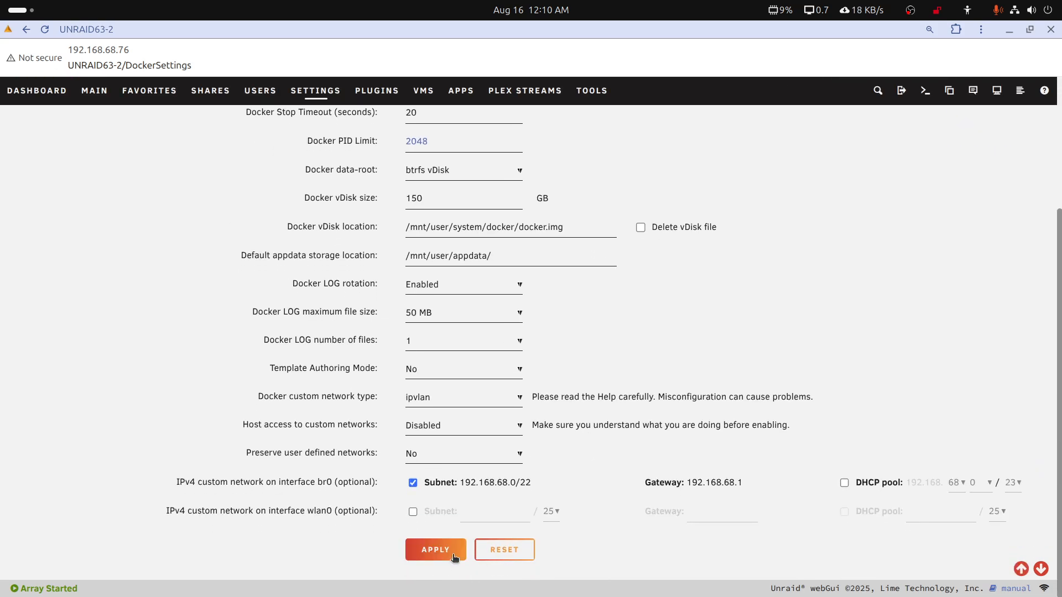
{"action": "left_click", "coordinate": [435, 573]}
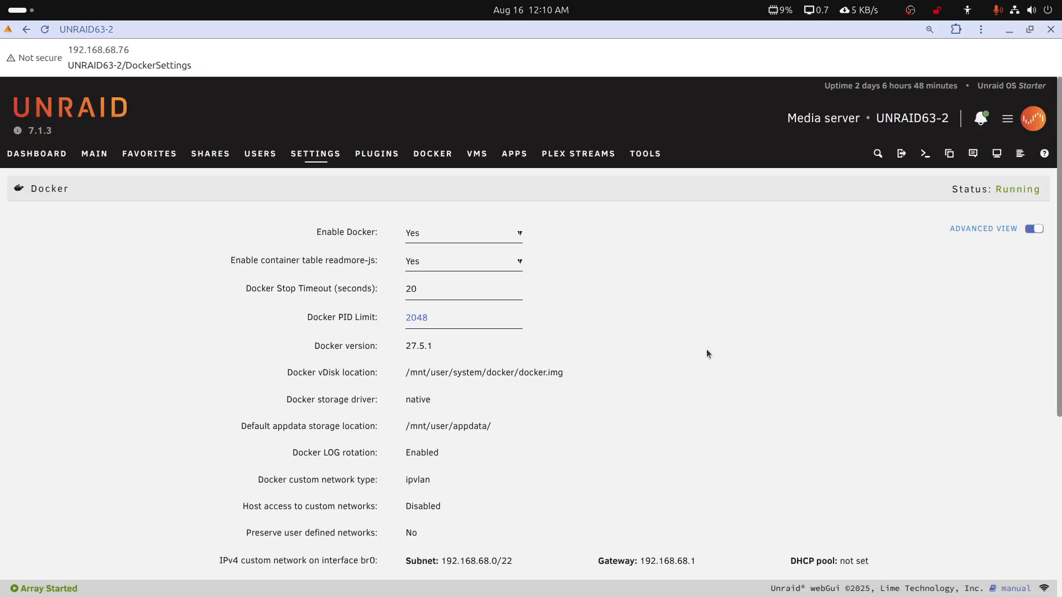
Check the cache pool's space among the server's devices, and stop Docker again by applying Enable Docker set to No
{"action": "left_click", "coordinate": [103, 157]}
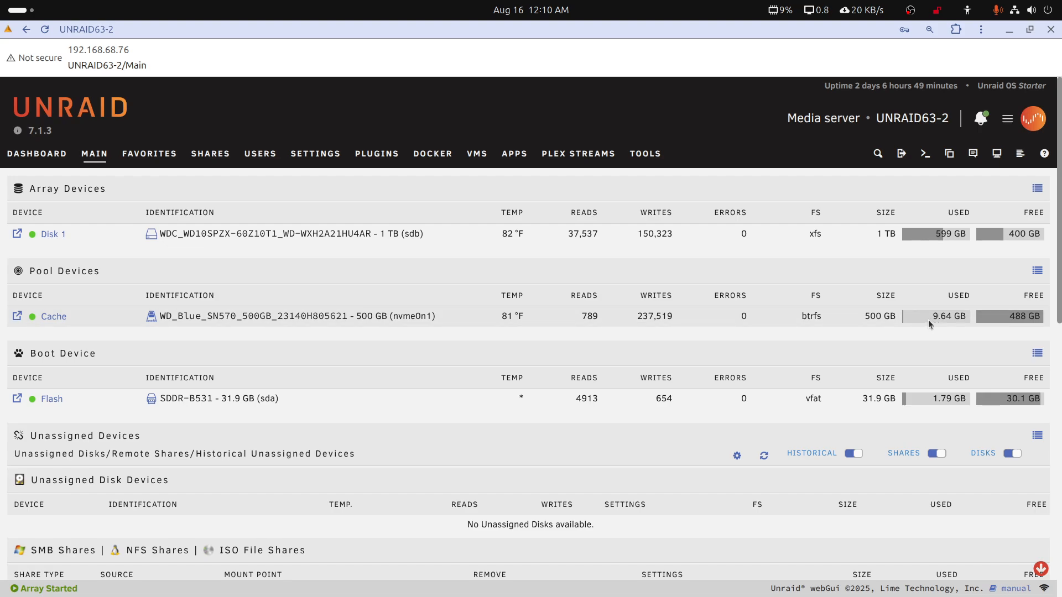
{"action": "left_click", "coordinate": [426, 164]}
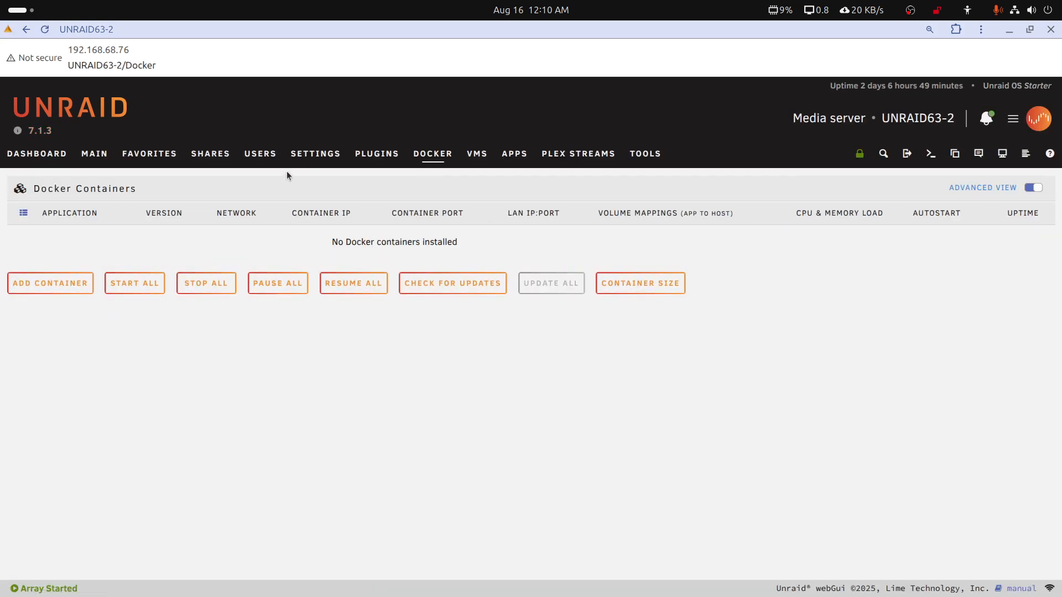
{"action": "left_click", "coordinate": [311, 156]}
{"action": "left_click", "coordinate": [313, 251]}
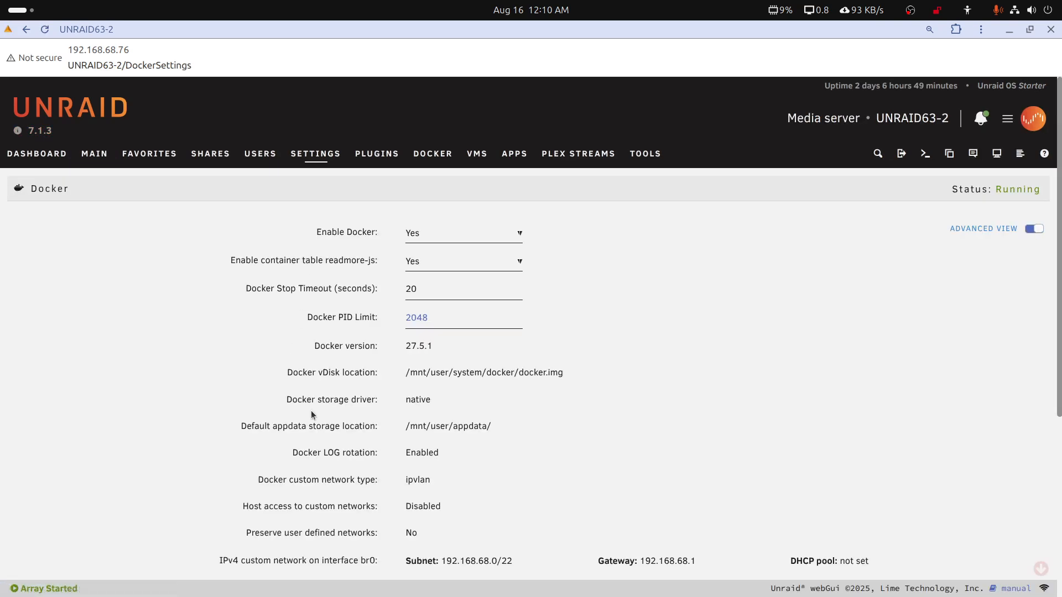
{"action": "left_click", "coordinate": [469, 241]}
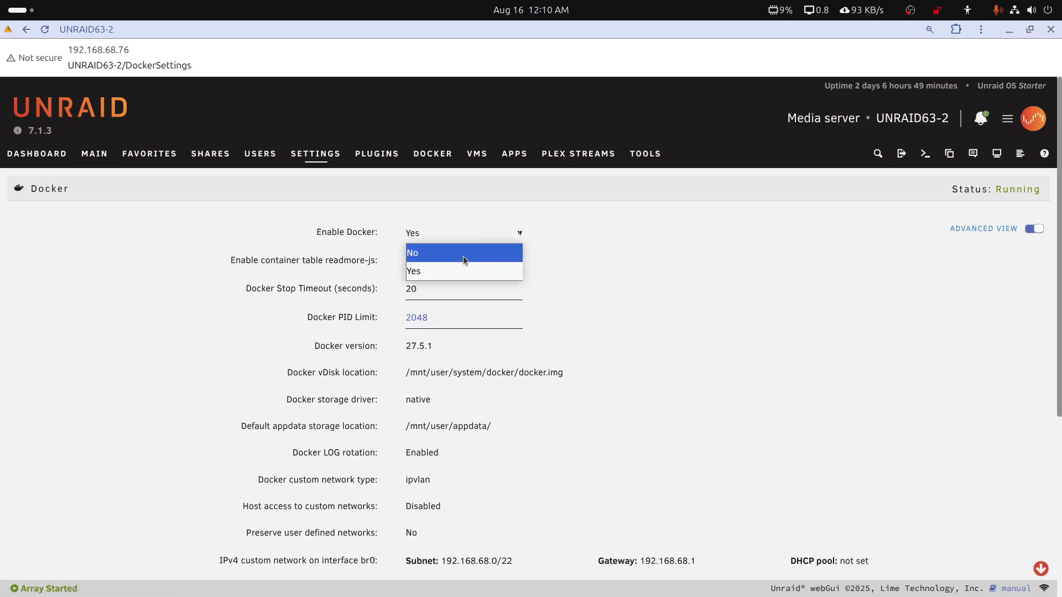
{"action": "left_click", "coordinate": [463, 255]}
{"action": "scroll", "coordinate": [463, 440], "scroll_direction": "down", "scroll_amount": 2}
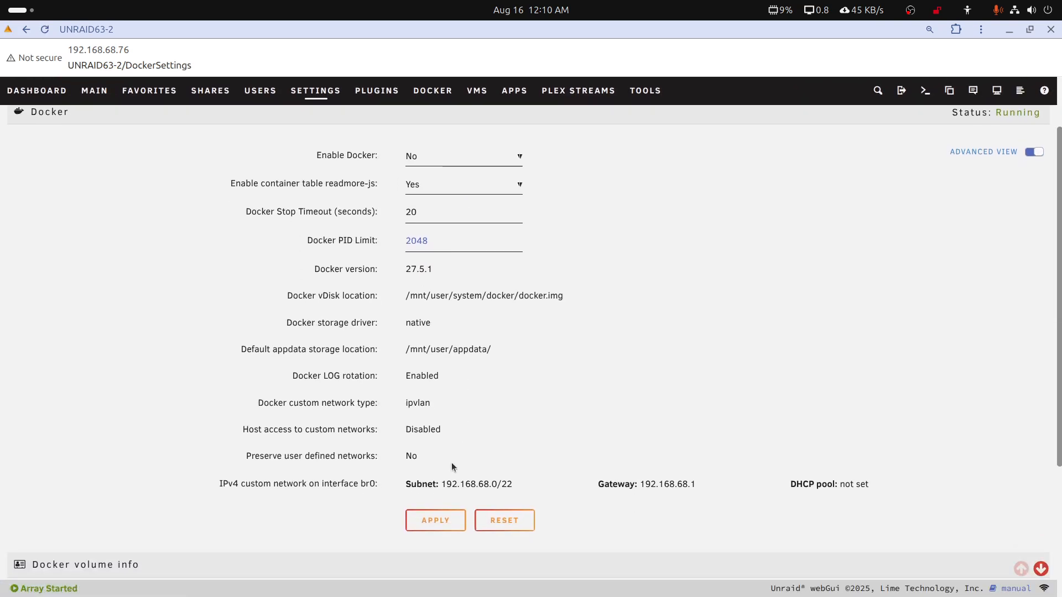
{"action": "left_click", "coordinate": [430, 522]}
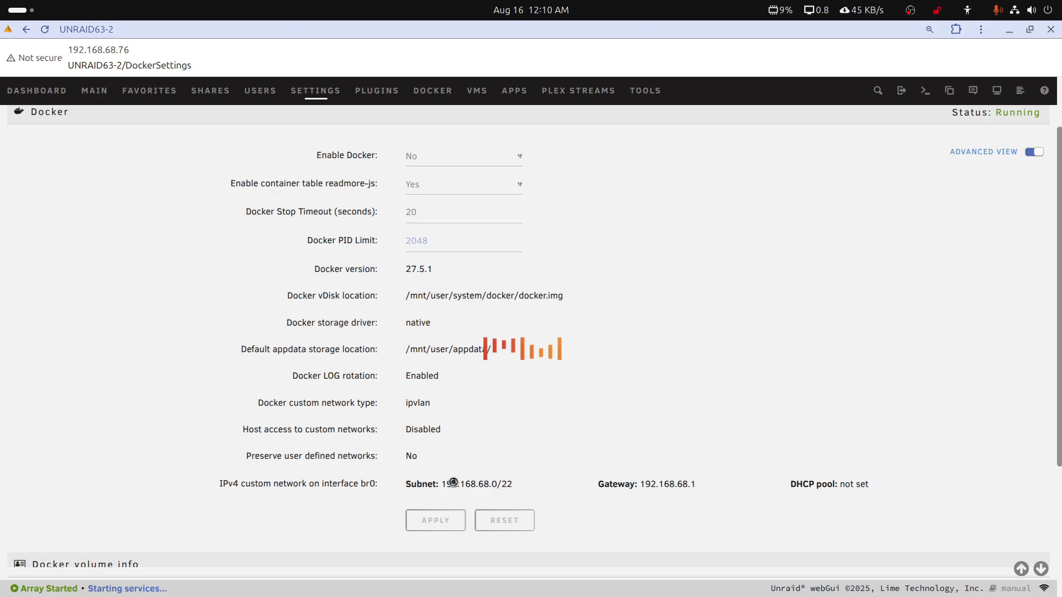
Set the default appdata storage location to /mnt/cache/appdata/ and apply the Docker settings
{"action": "scroll", "coordinate": [470, 410], "scroll_direction": "down", "scroll_amount": 2}
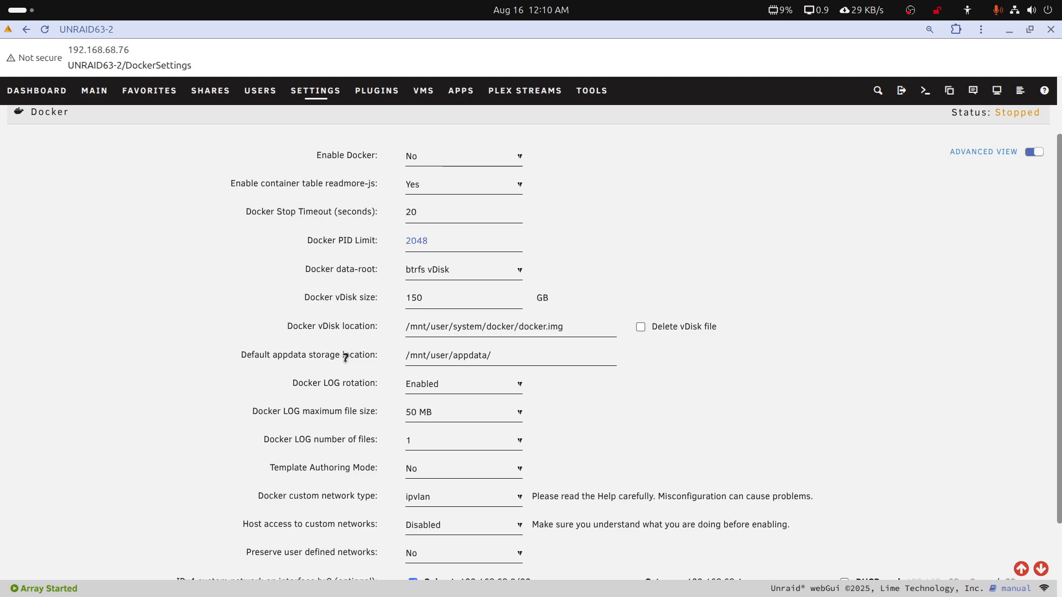
{"action": "left_click_drag", "start_coordinate": [431, 359], "coordinate": [447, 356]}
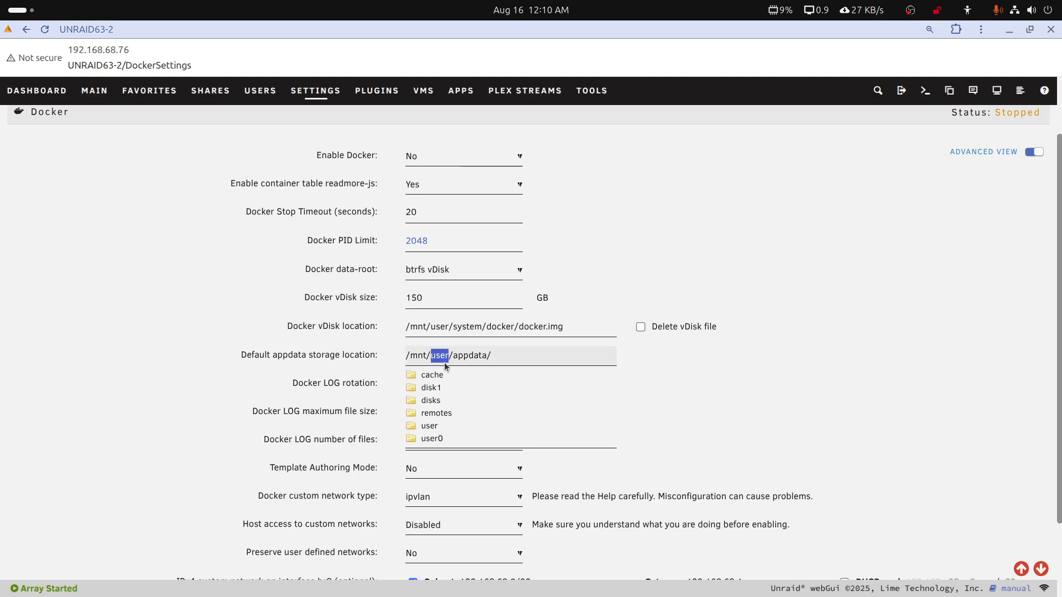
{"action": "type", "text": "cache"}
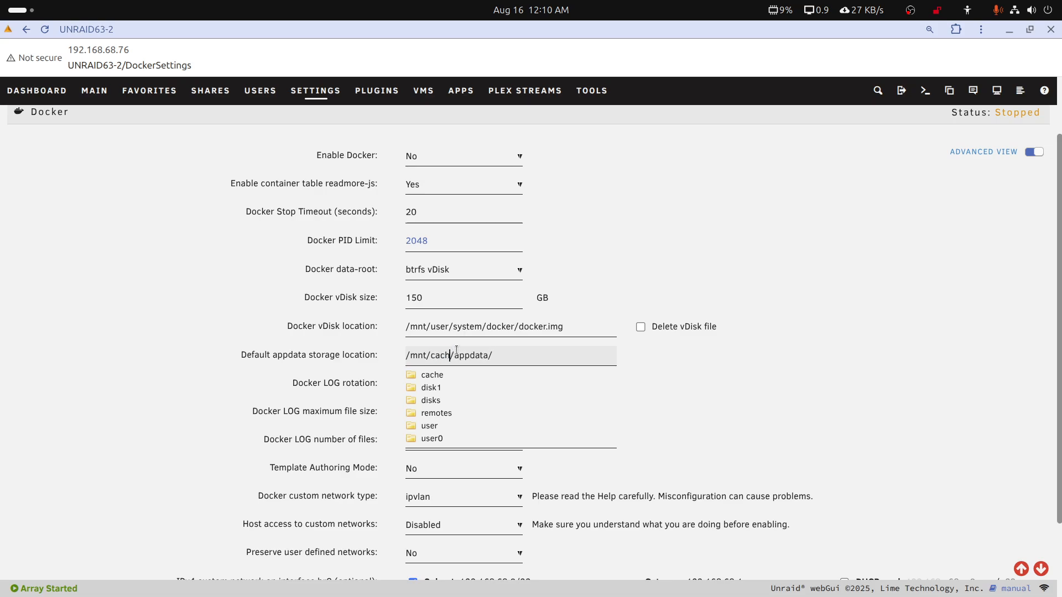
{"action": "left_click", "coordinate": [639, 365]}
{"action": "scroll", "coordinate": [589, 387], "scroll_direction": "down", "scroll_amount": 3}
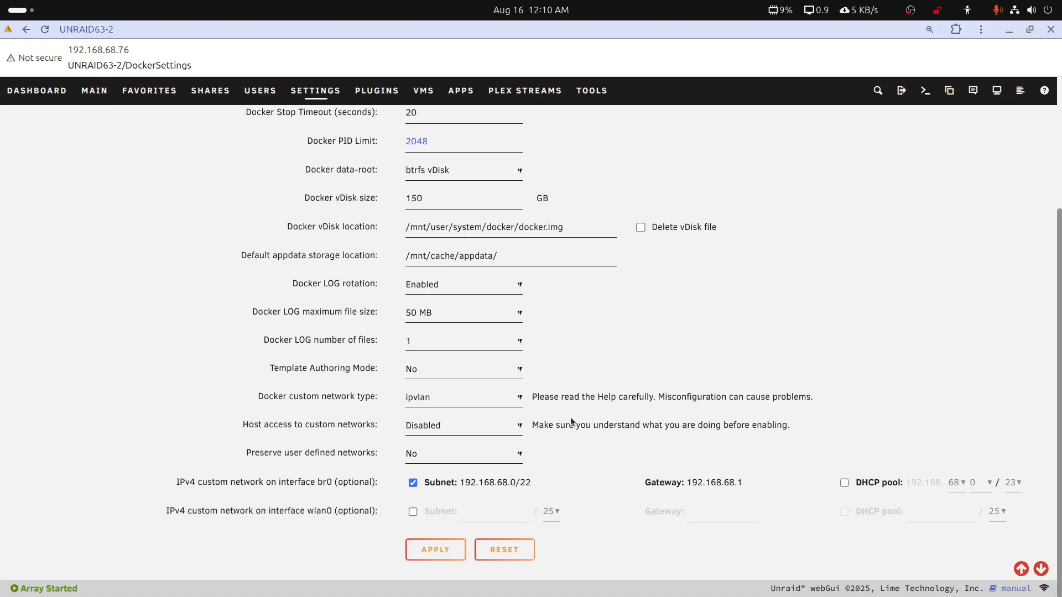
{"action": "left_click", "coordinate": [447, 548]}
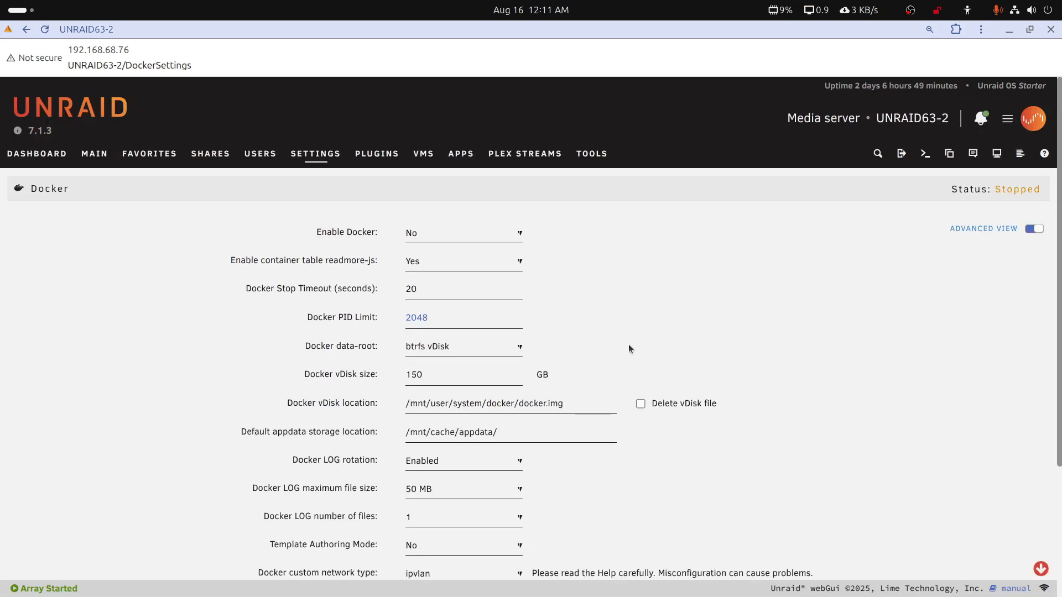
Examine the pool name in the device overview and compare it with the default appdata storage path in the Docker settings
{"action": "left_click", "coordinate": [88, 154]}
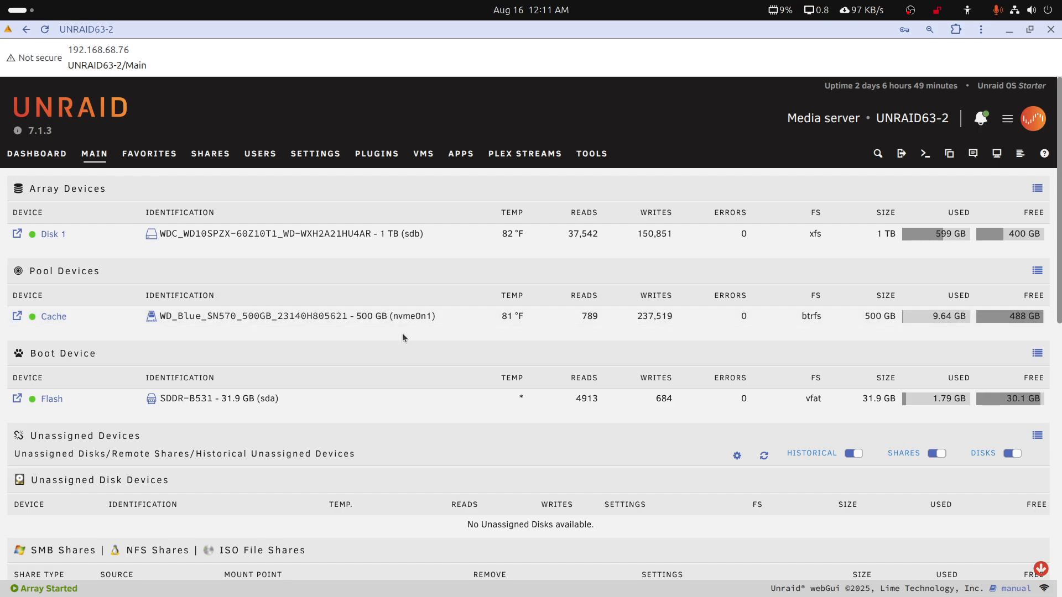
{"action": "left_click", "coordinate": [44, 29]}
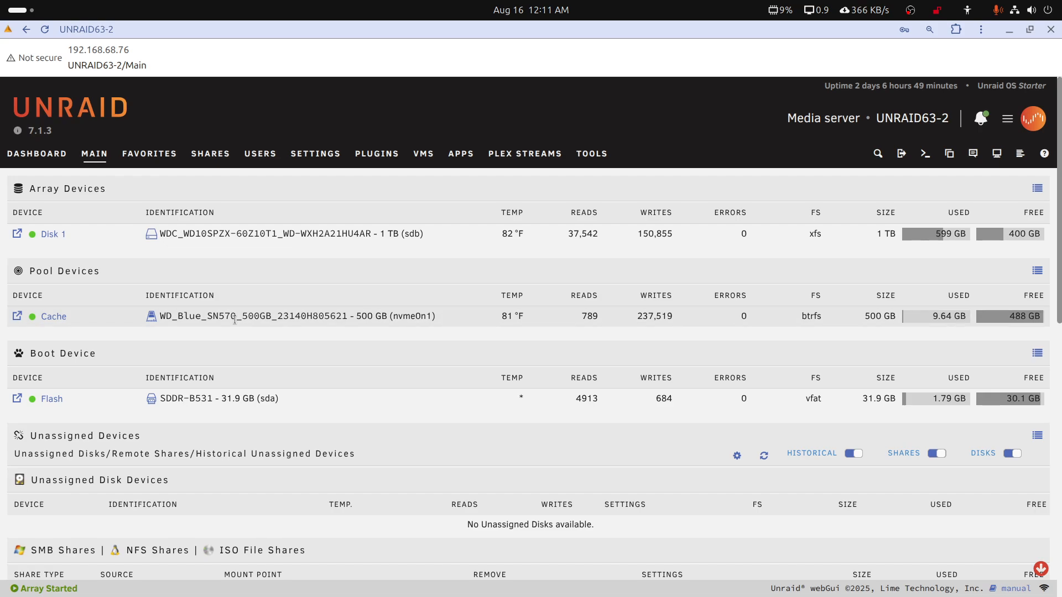
{"action": "left_click", "coordinate": [331, 160]}
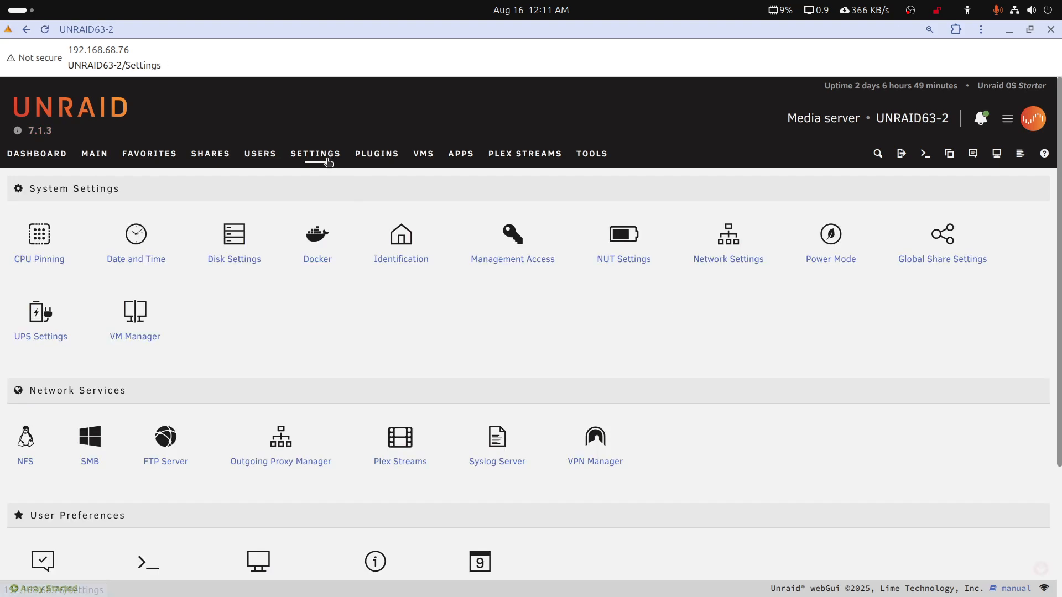
{"action": "left_click", "coordinate": [308, 249]}
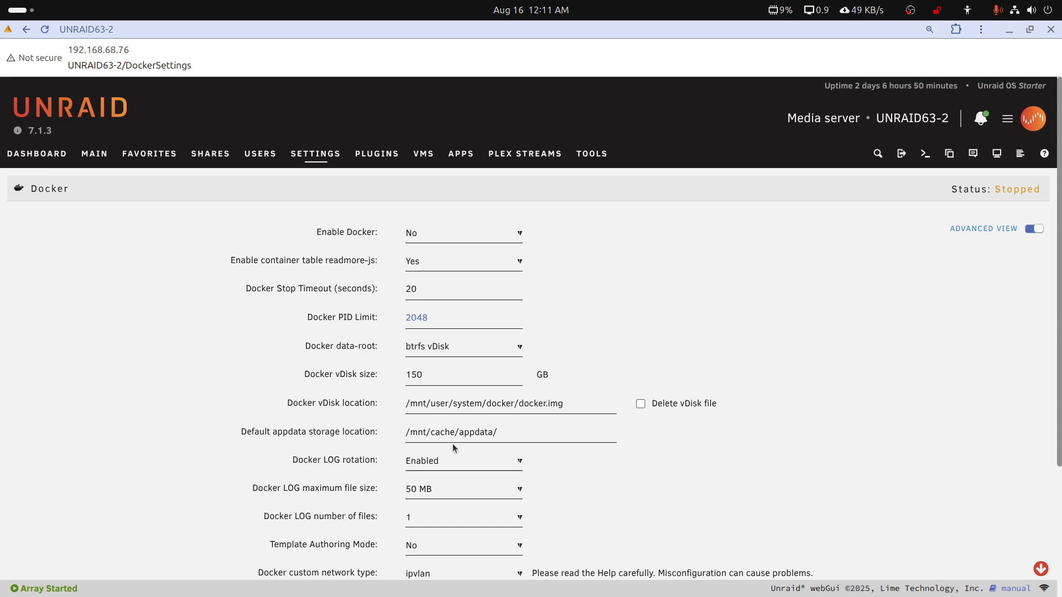
{"action": "left_click_drag", "start_coordinate": [430, 431], "coordinate": [453, 433]}
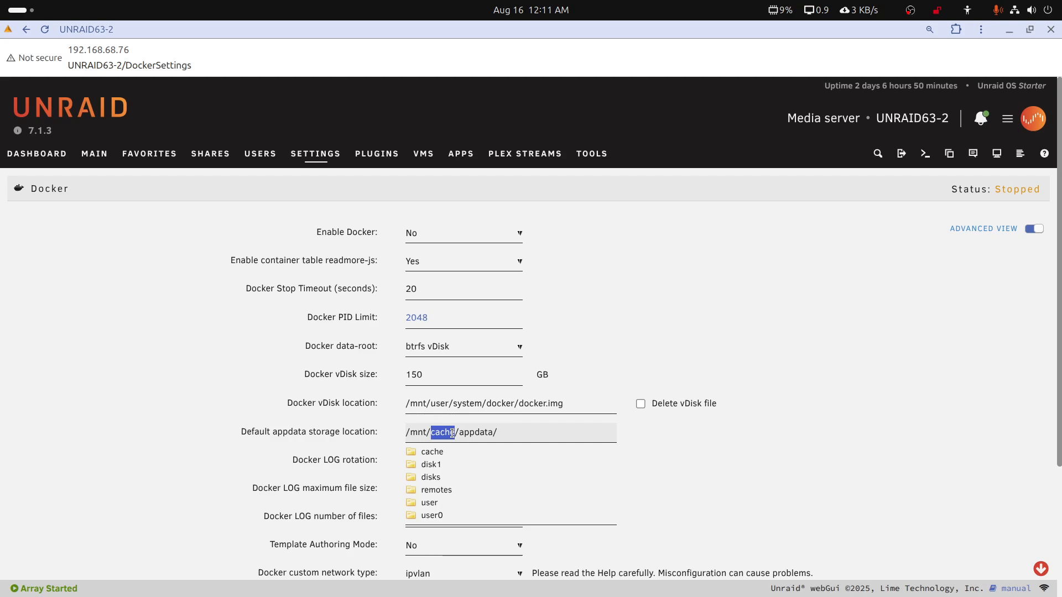
{"action": "left_click", "coordinate": [648, 344]}
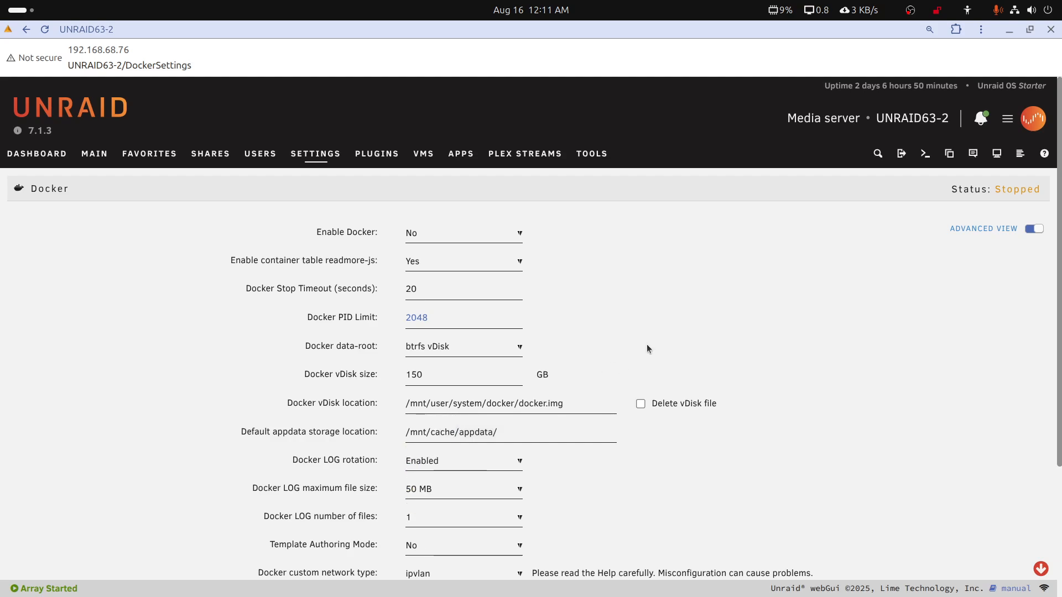
{"action": "left_click", "coordinate": [517, 235]}
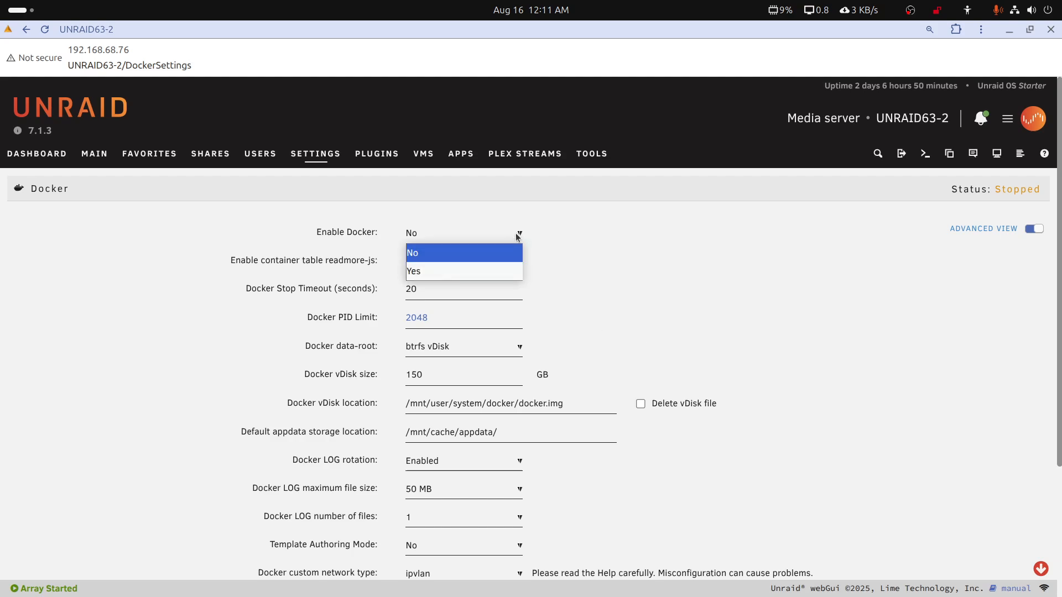
{"action": "left_click", "coordinate": [479, 270]}
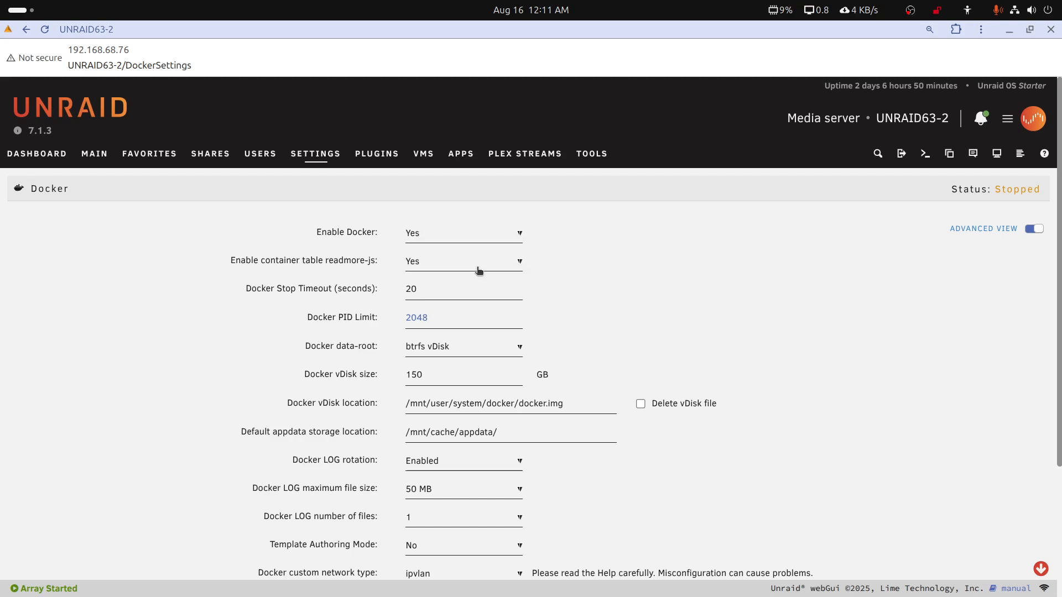
{"action": "left_click", "coordinate": [523, 236]}
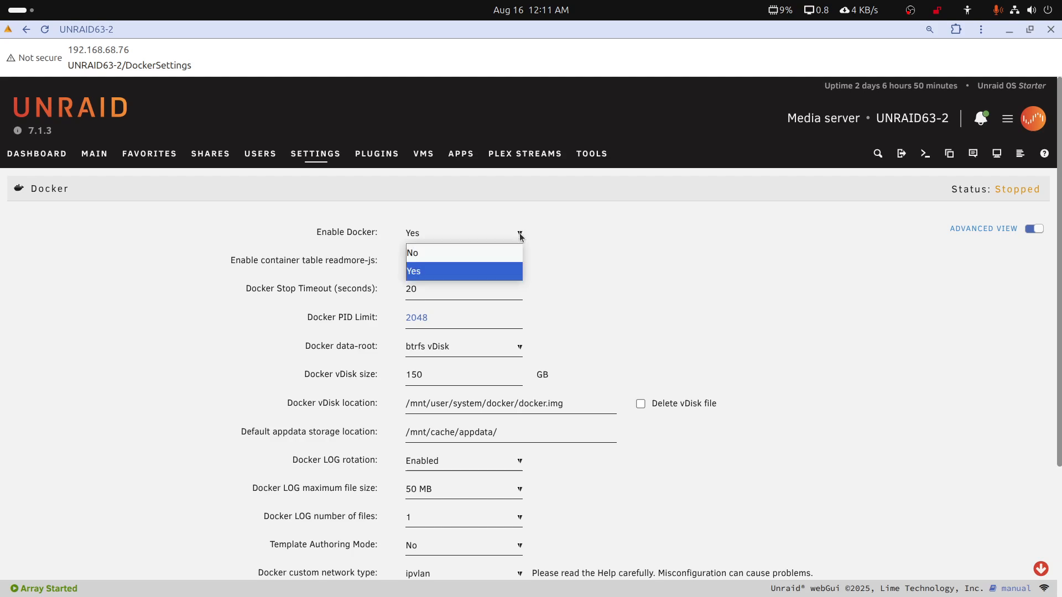
{"action": "left_click", "coordinate": [480, 251]}
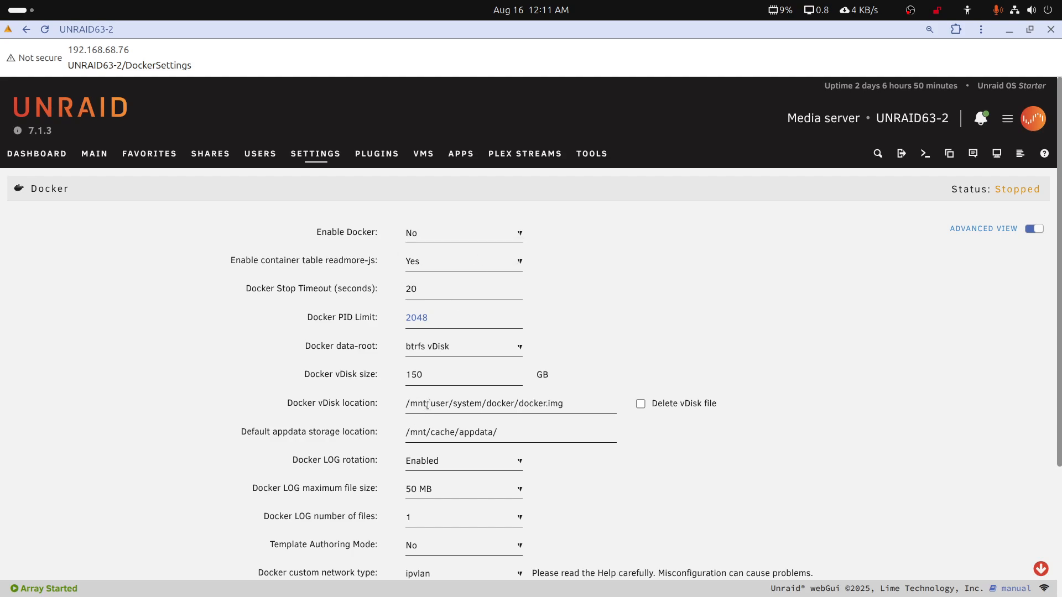
Set the Docker vDisk location to /mnt/cache/system/docker/docker.img
{"action": "left_click", "coordinate": [430, 404]}
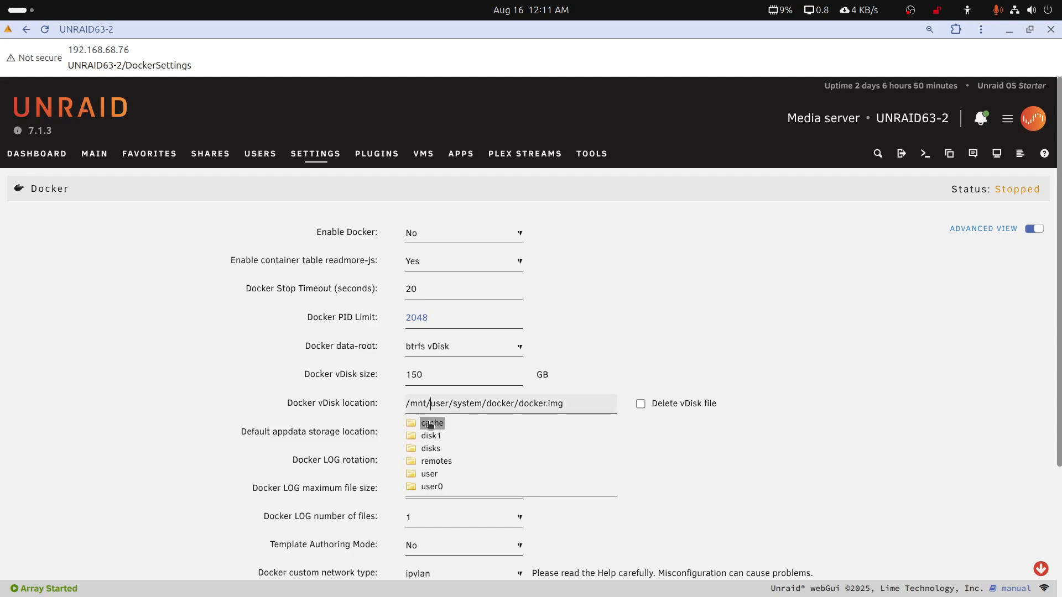
{"action": "left_click_drag", "start_coordinate": [429, 399], "coordinate": [446, 400]}
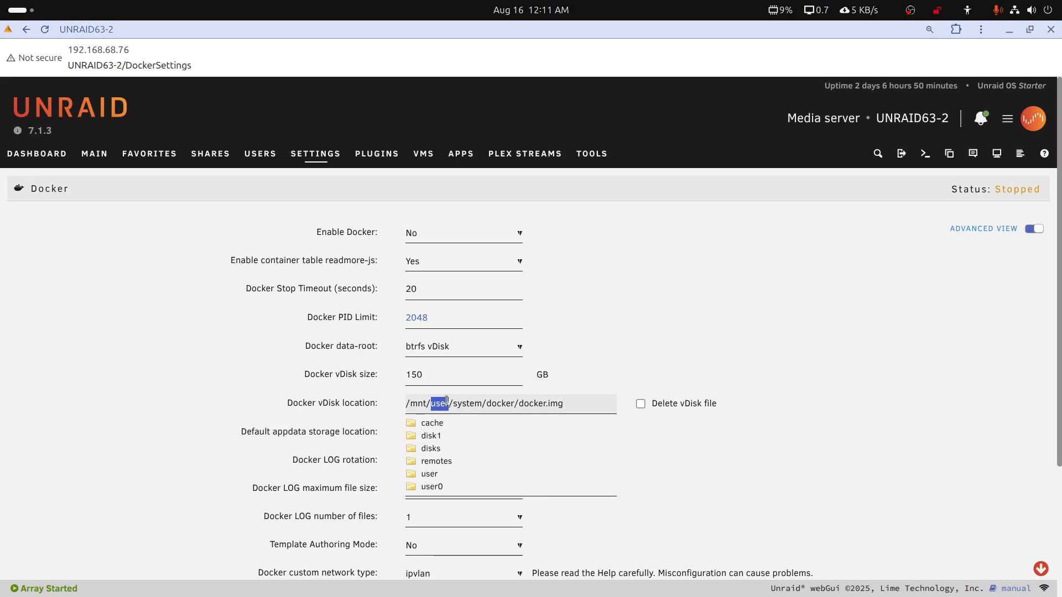
{"action": "type", "text": "cache"}
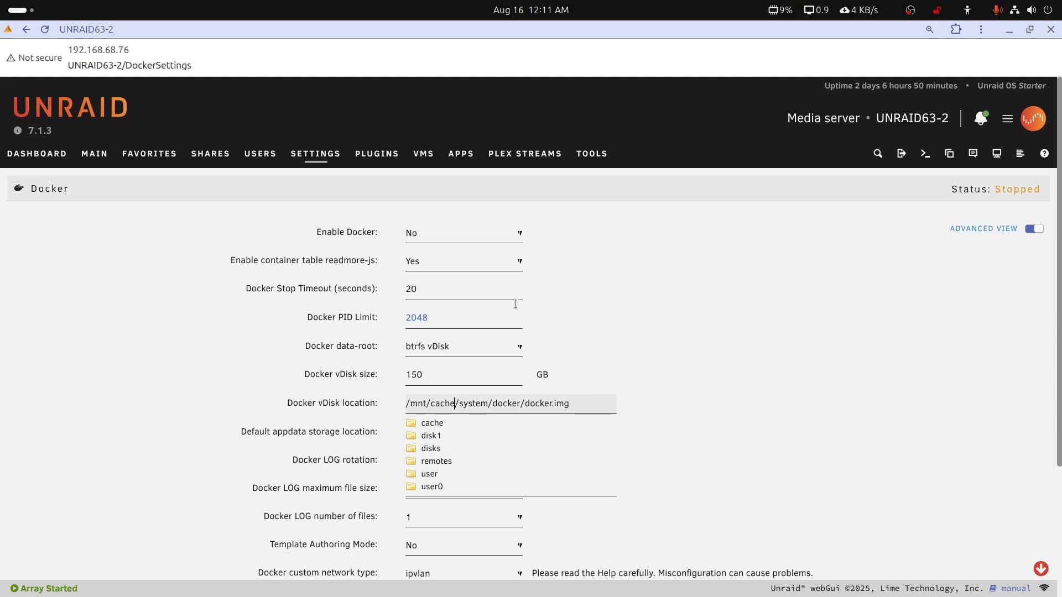
{"action": "left_click", "coordinate": [611, 264]}
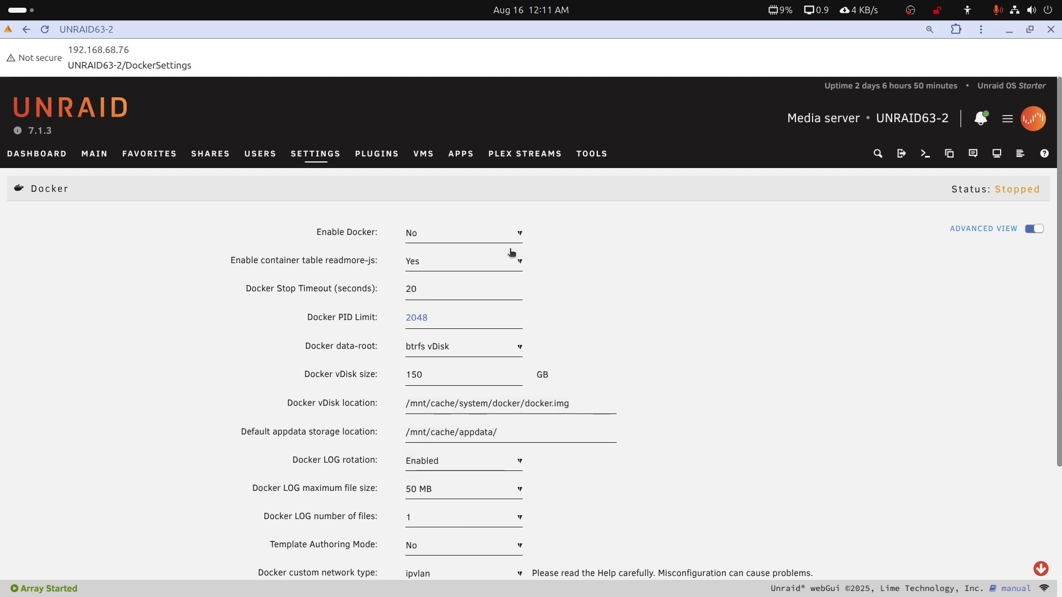
Set Enable Docker to Yes, apply the Docker settings, and check the server's device overview
{"action": "left_click", "coordinate": [520, 233]}
{"action": "left_click", "coordinate": [479, 270]}
{"action": "scroll", "coordinate": [477, 380], "scroll_direction": "down", "scroll_amount": 3}
{"action": "left_click", "coordinate": [450, 550]}
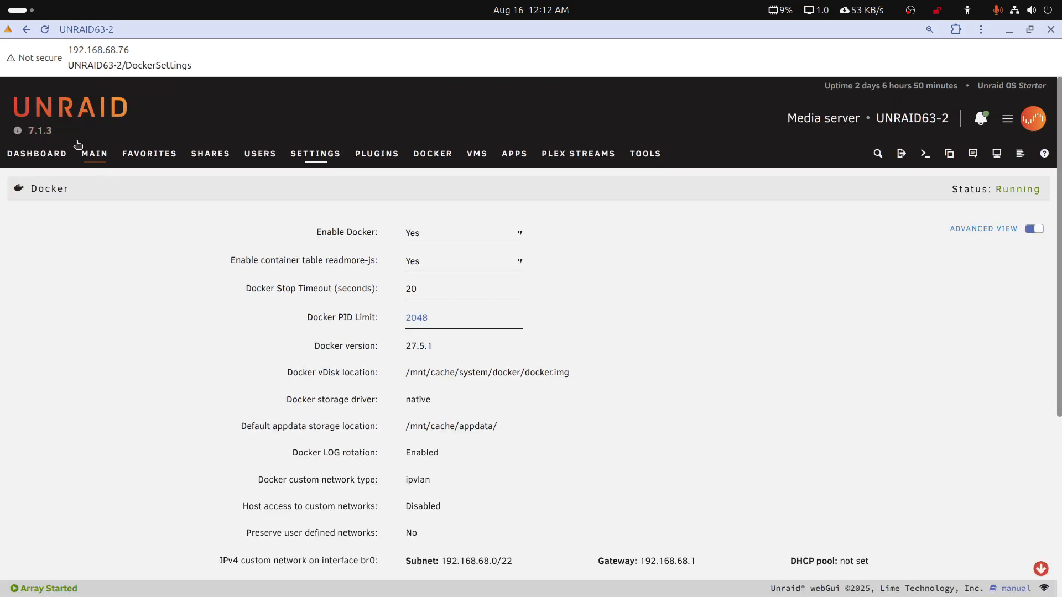
{"action": "left_click", "coordinate": [93, 154]}
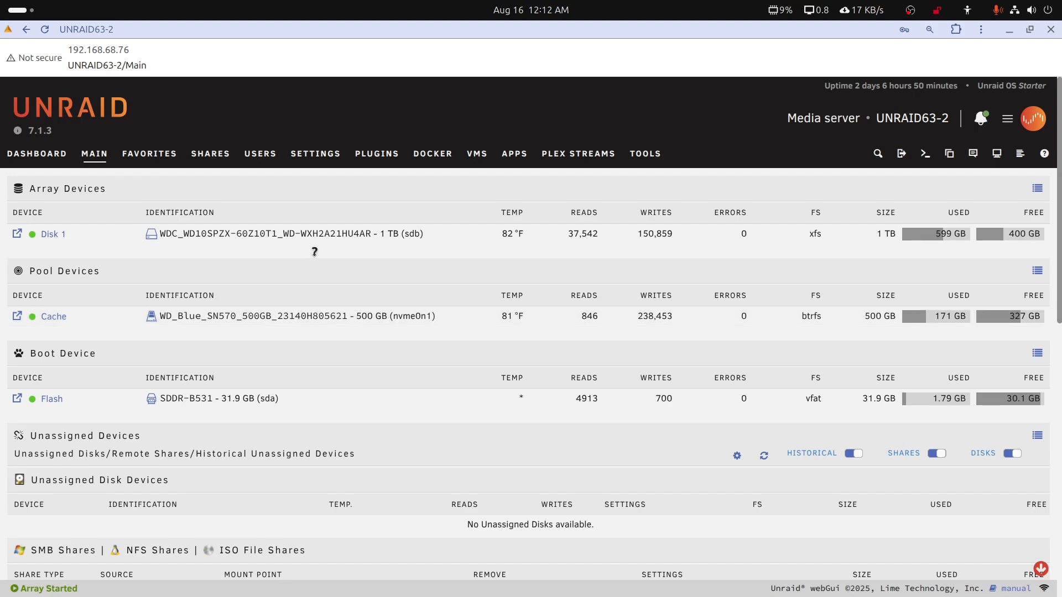
Search the community apps for plex and start reinstalling the linuxserver plex container from previous apps
{"action": "left_click", "coordinate": [524, 158]}
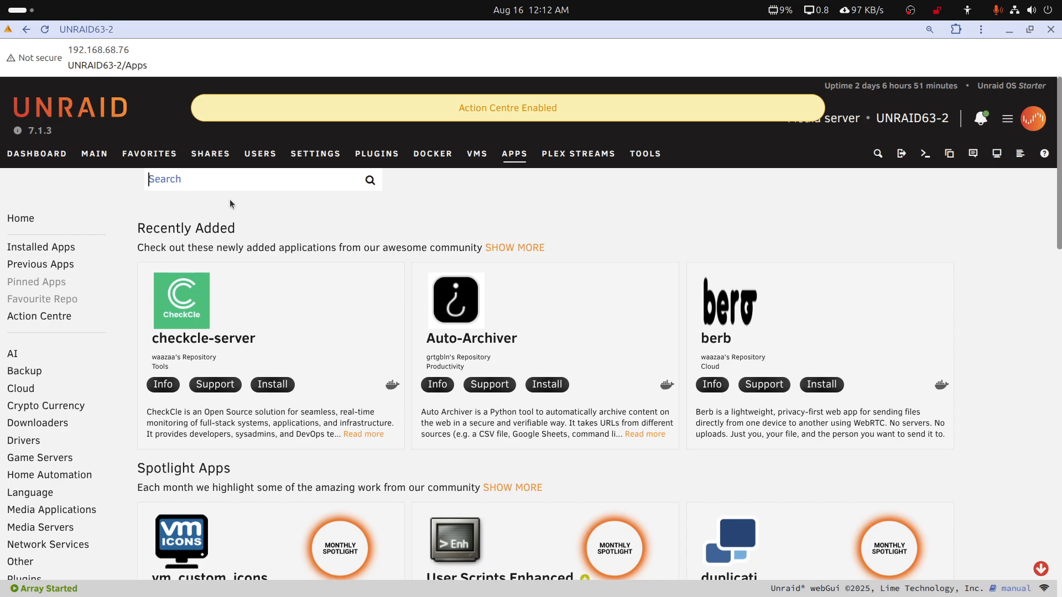
{"action": "type", "text": "plex"}
{"action": "key", "text": "Return"}
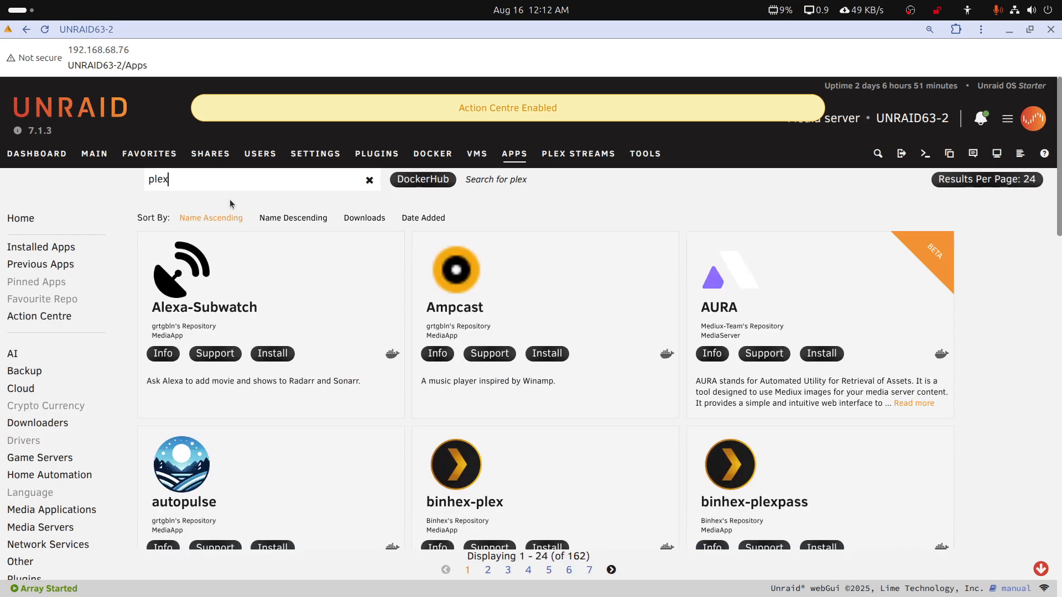
{"action": "scroll", "coordinate": [559, 398], "scroll_direction": "down", "scroll_amount": 5}
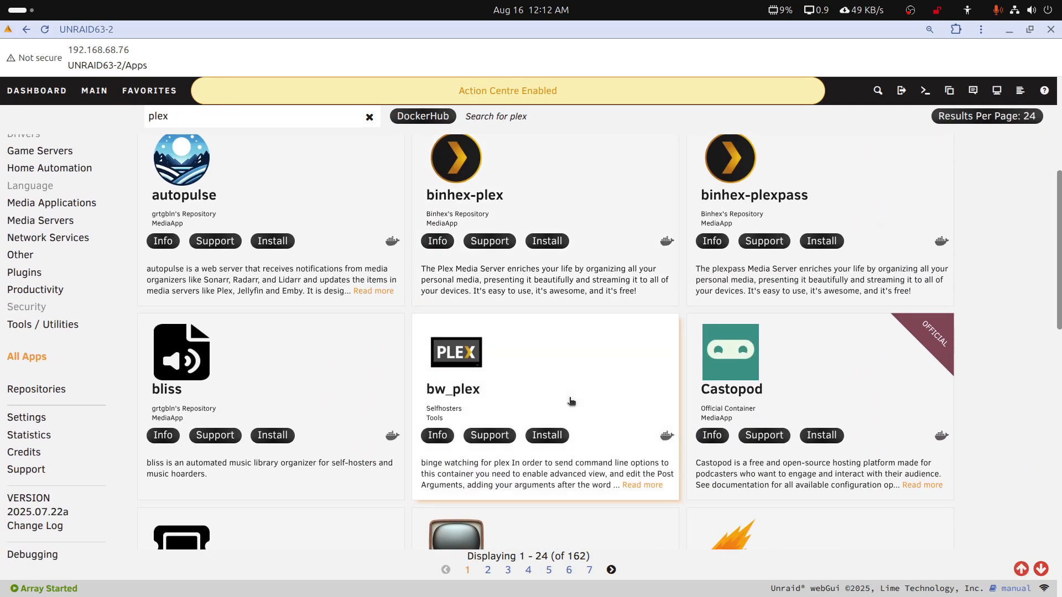
{"action": "scroll", "coordinate": [571, 401], "scroll_direction": "down", "scroll_amount": 2}
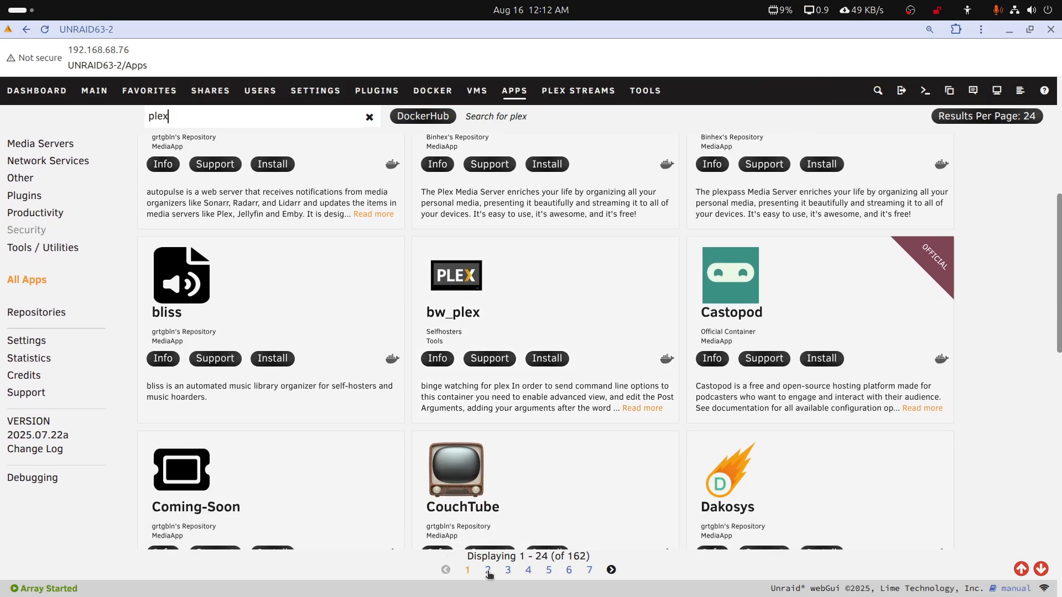
{"action": "left_click", "coordinate": [488, 570]}
{"action": "scroll", "coordinate": [838, 493], "scroll_direction": "down", "scroll_amount": 1}
{"action": "scroll", "coordinate": [838, 493], "scroll_direction": "down", "scroll_amount": 15}
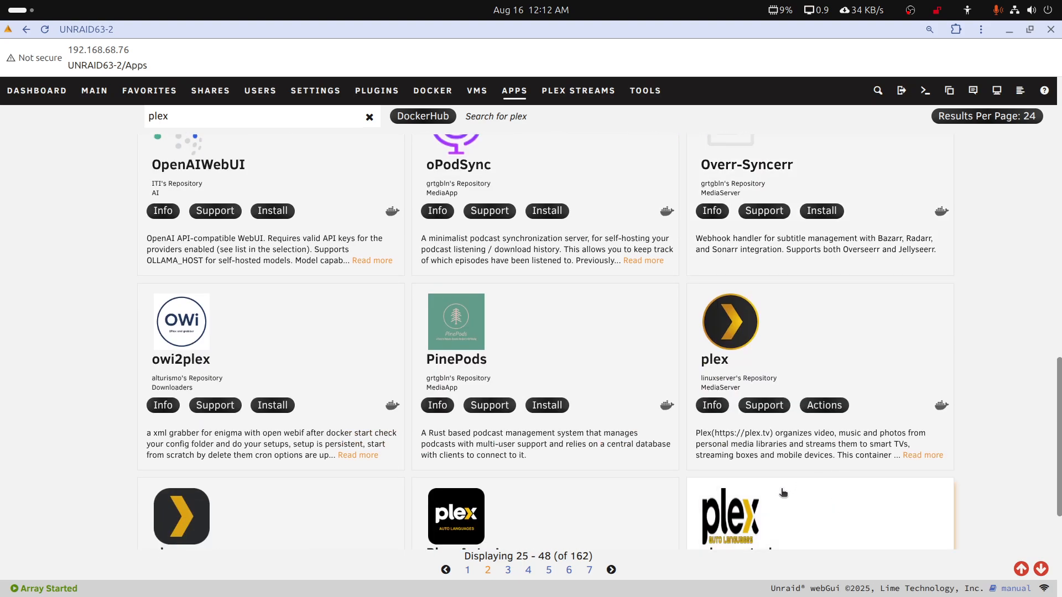
{"action": "left_click", "coordinate": [813, 408]}
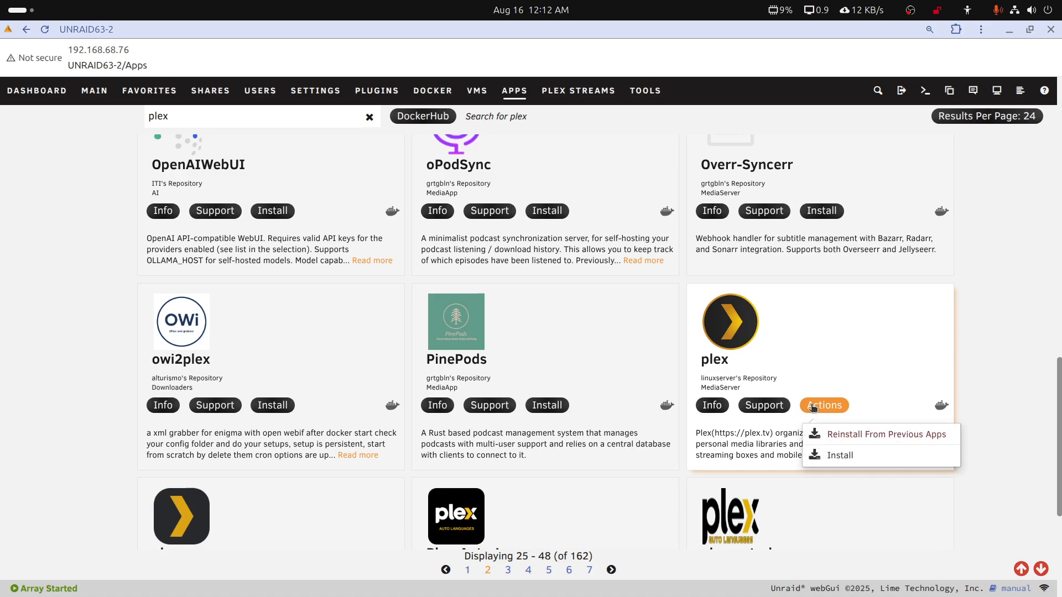
{"action": "left_click", "coordinate": [848, 436]}
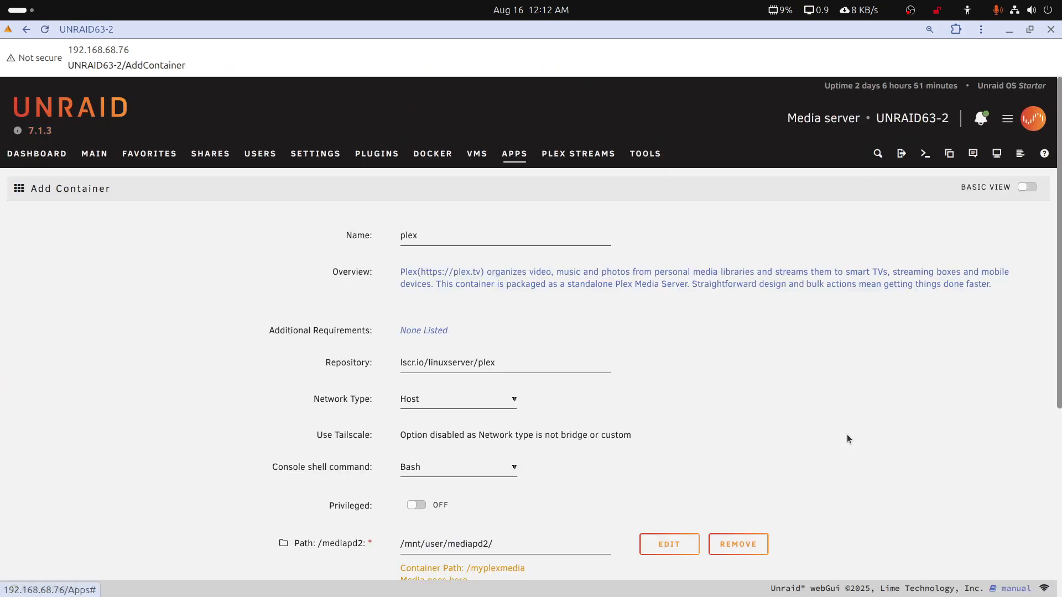
Switch the plex container template to the advanced view and expand its additional settings
{"action": "left_click", "coordinate": [1027, 189]}
{"action": "scroll", "coordinate": [639, 457], "scroll_direction": "down", "scroll_amount": 10}
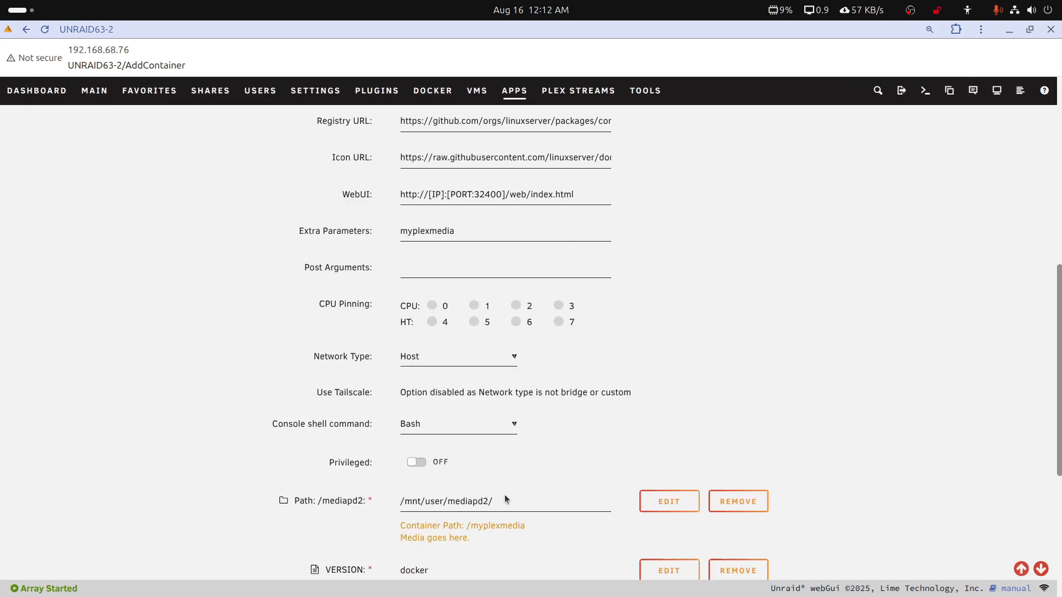
{"action": "scroll", "coordinate": [504, 499], "scroll_direction": "down", "scroll_amount": 5}
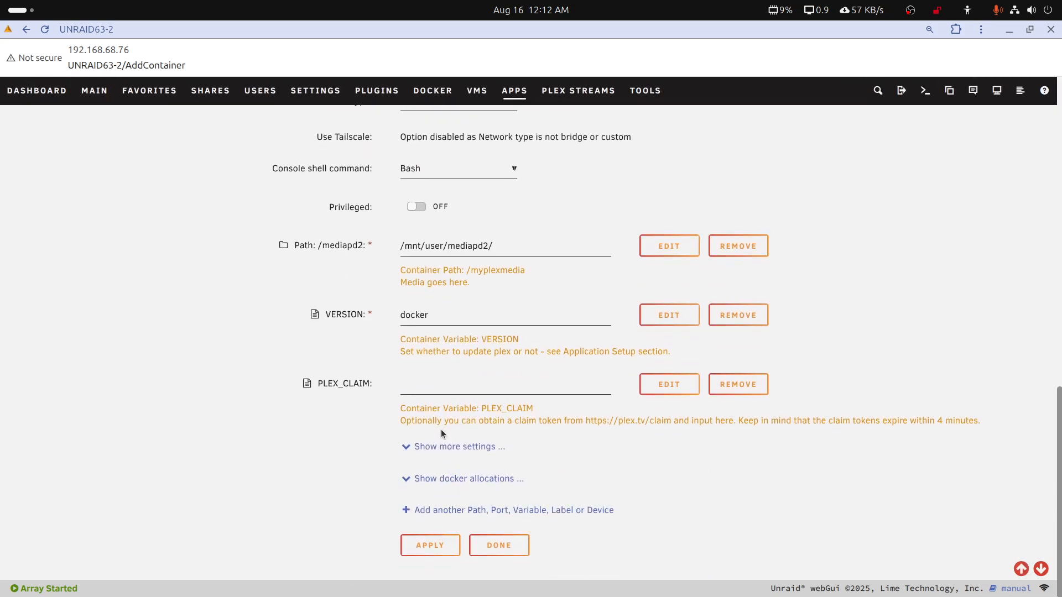
{"action": "left_click", "coordinate": [441, 447]}
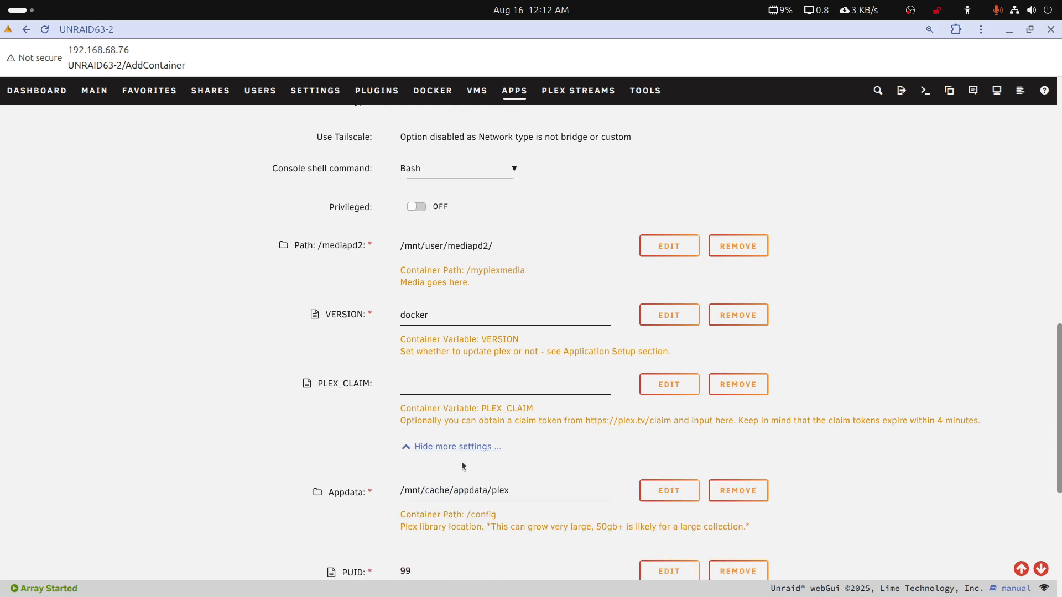
Review the plex template's advanced fields and clear the Extra Parameters entry
{"action": "scroll", "coordinate": [850, 247], "scroll_direction": "up", "scroll_amount": 11}
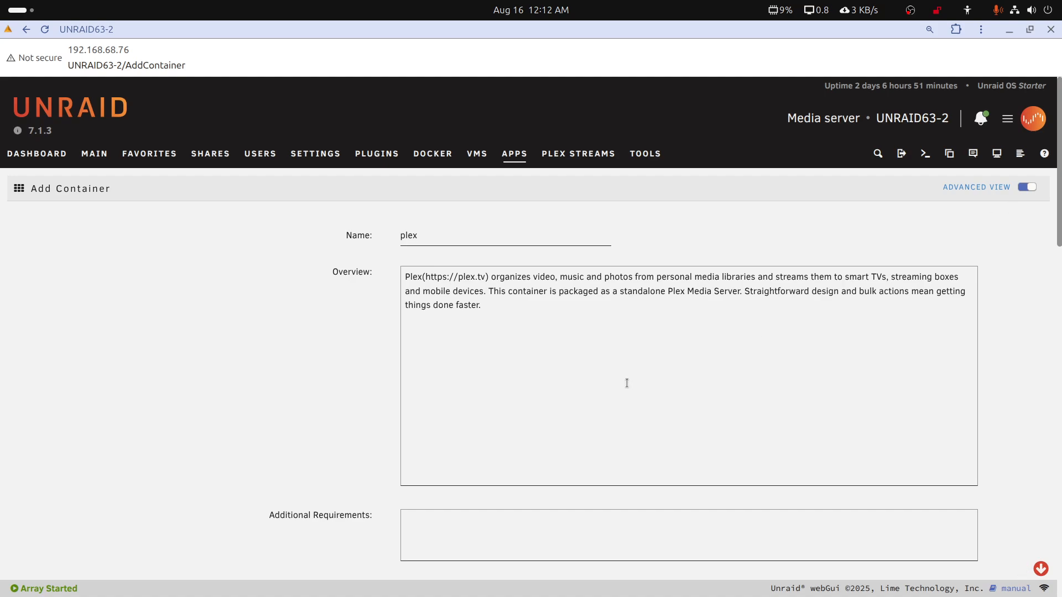
{"action": "scroll", "coordinate": [627, 383], "scroll_direction": "down", "scroll_amount": 5}
{"action": "scroll", "coordinate": [627, 387], "scroll_direction": "down", "scroll_amount": 1}
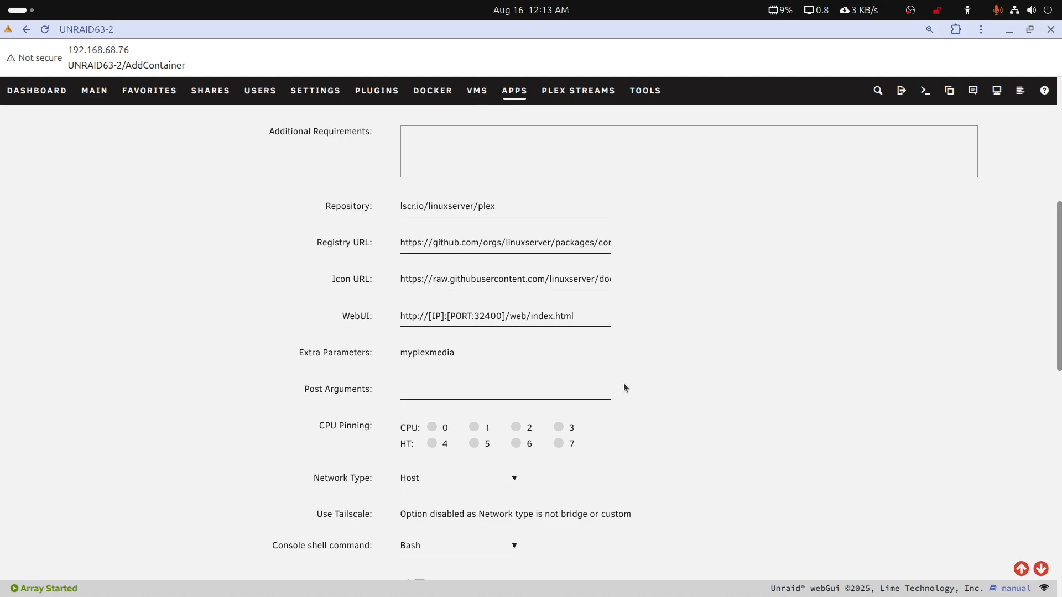
{"action": "scroll", "coordinate": [623, 384], "scroll_direction": "up", "scroll_amount": 2}
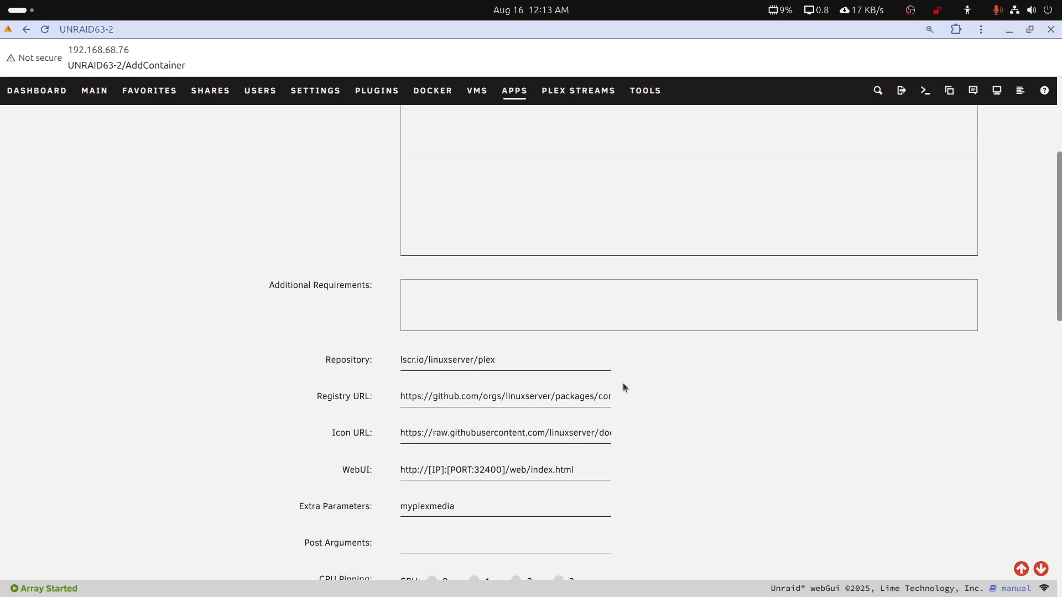
{"action": "scroll", "coordinate": [622, 382], "scroll_direction": "up", "scroll_amount": 1}
{"action": "scroll", "coordinate": [623, 383], "scroll_direction": "down", "scroll_amount": 2}
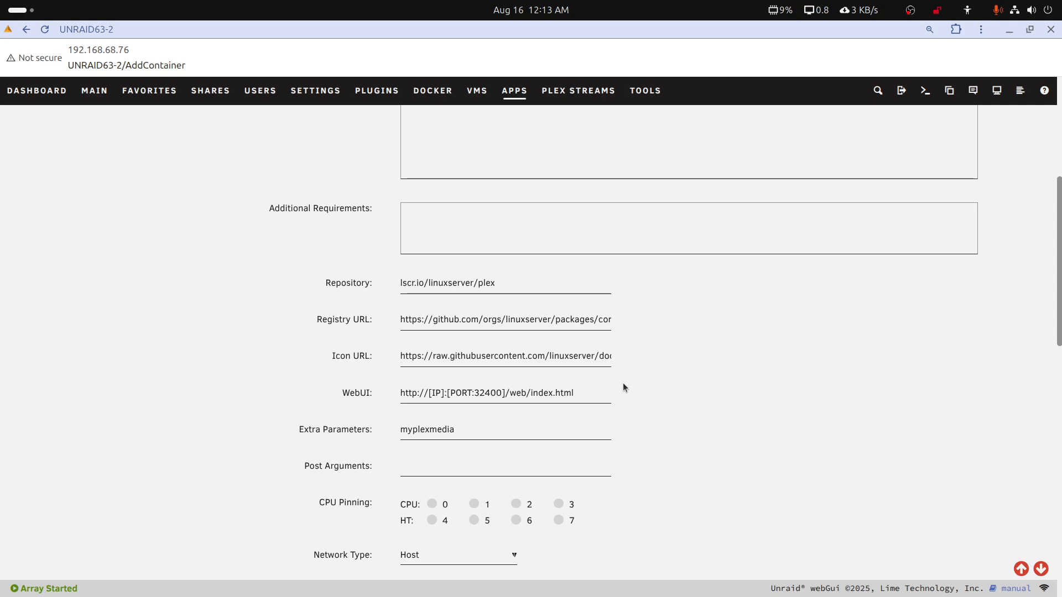
{"action": "scroll", "coordinate": [623, 387], "scroll_direction": "down", "scroll_amount": 1}
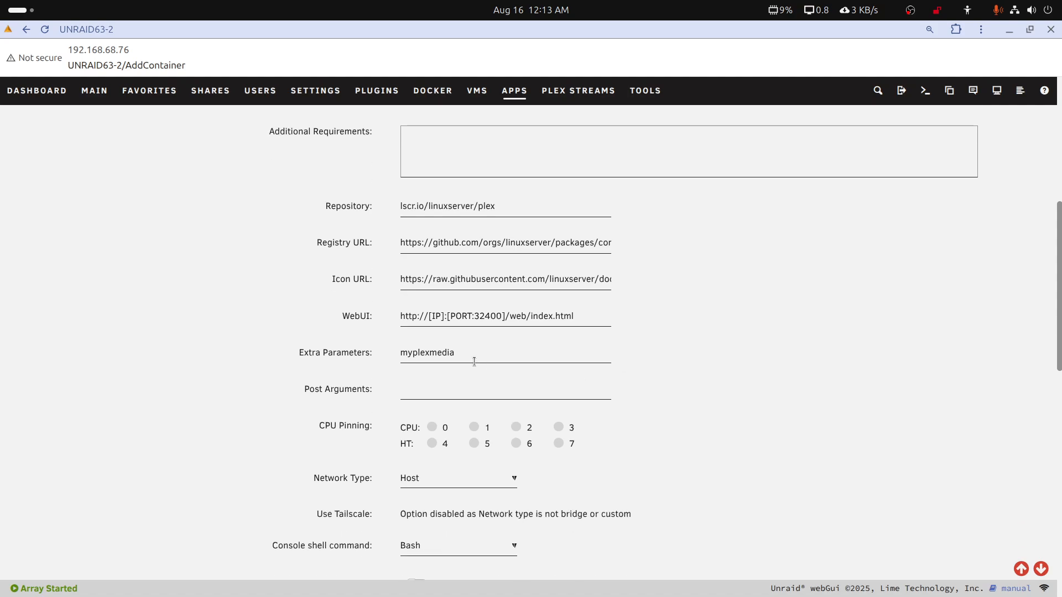
{"action": "left_click_drag", "start_coordinate": [476, 359], "coordinate": [382, 357]}
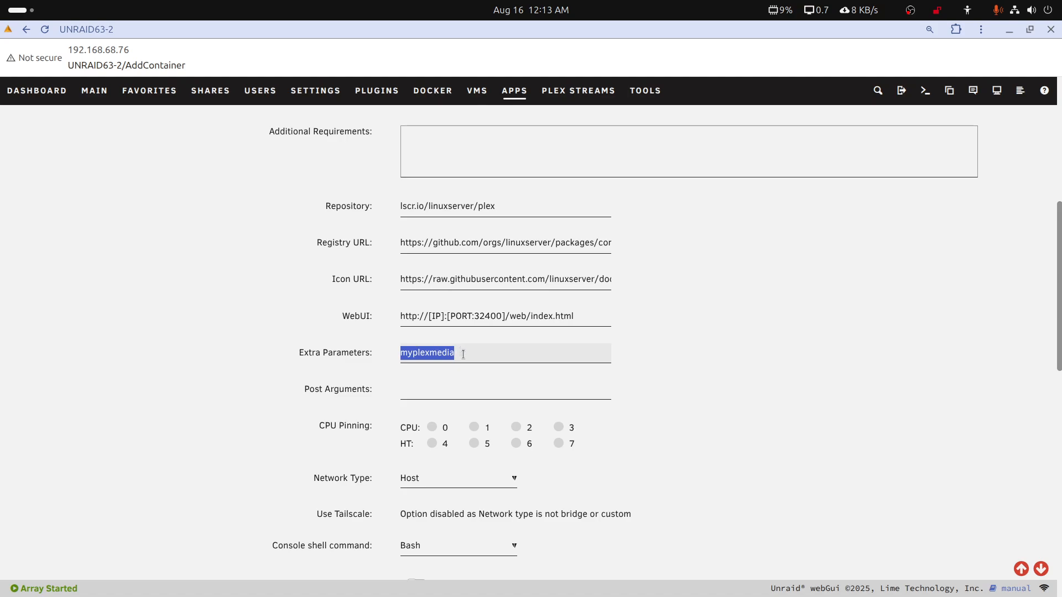
{"action": "key", "text": "BackSpace"}
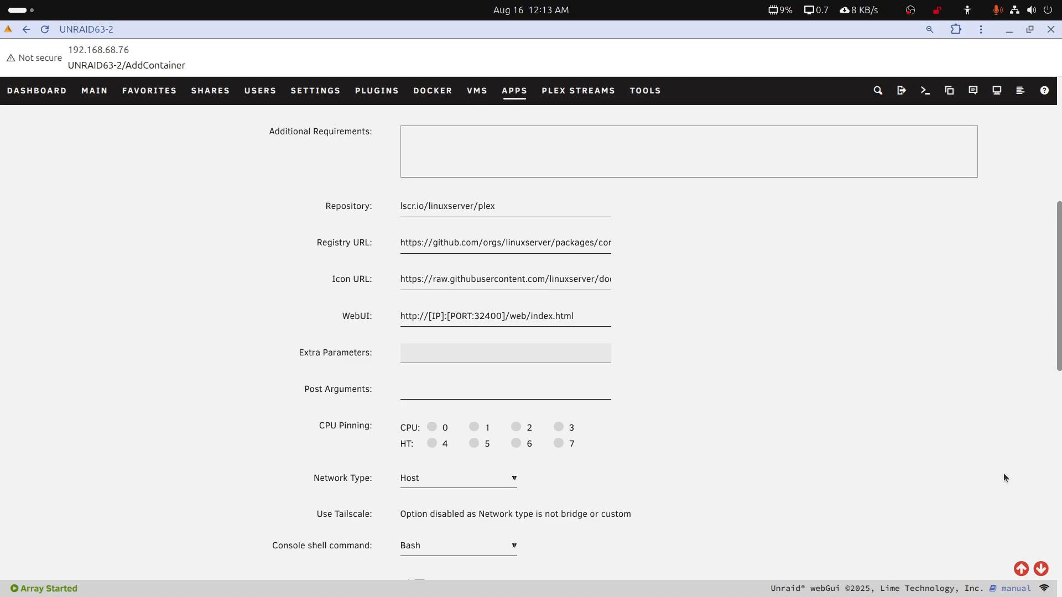
{"action": "mouse_move", "coordinate": [582, 594]}
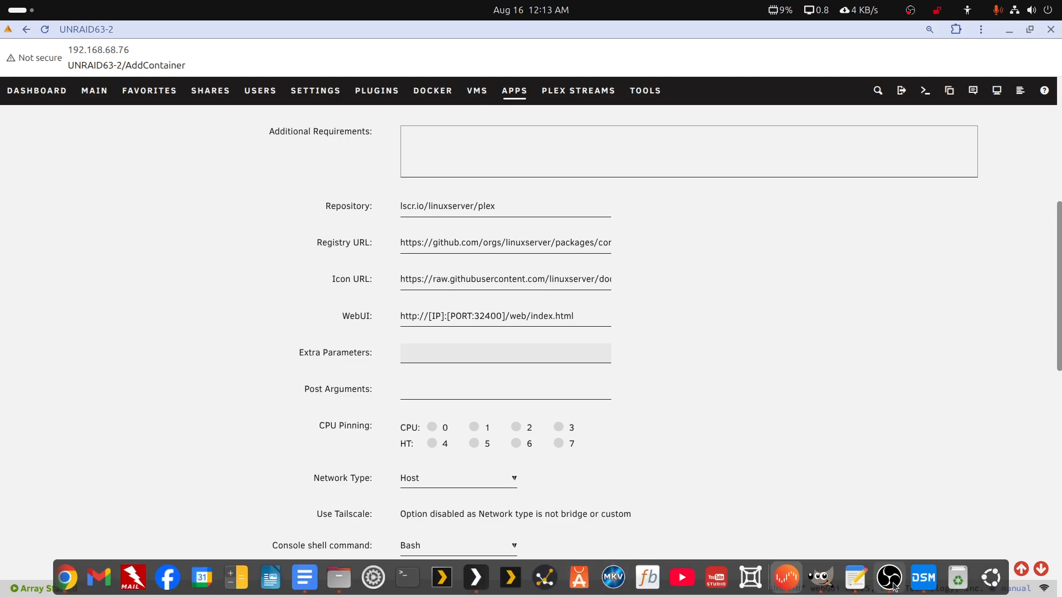
{"action": "left_click", "coordinate": [861, 578]}
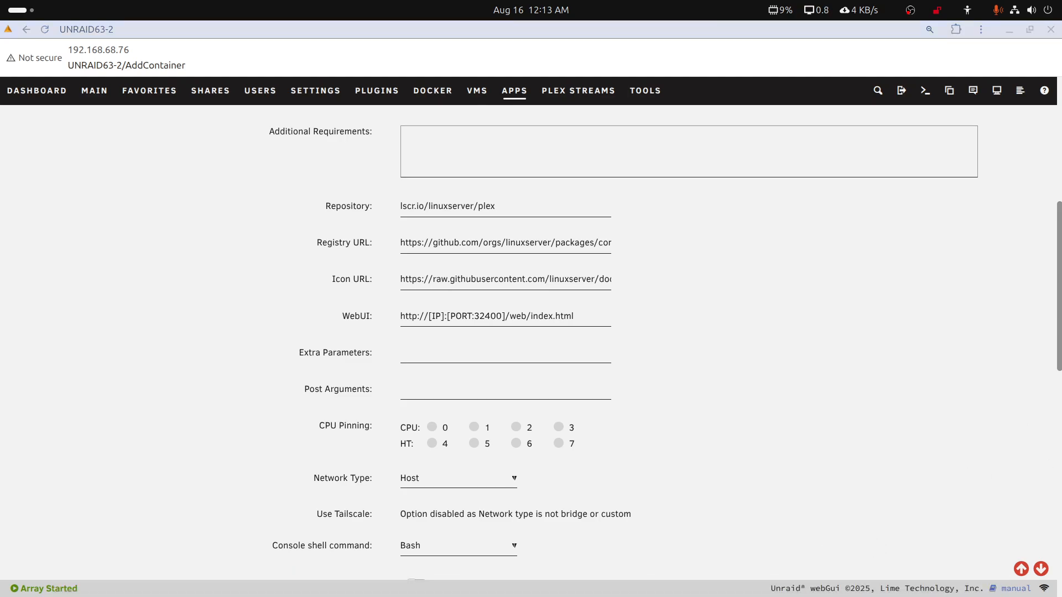
{"action": "scroll", "coordinate": [817, 221], "scroll_direction": "up", "scroll_amount": 4}
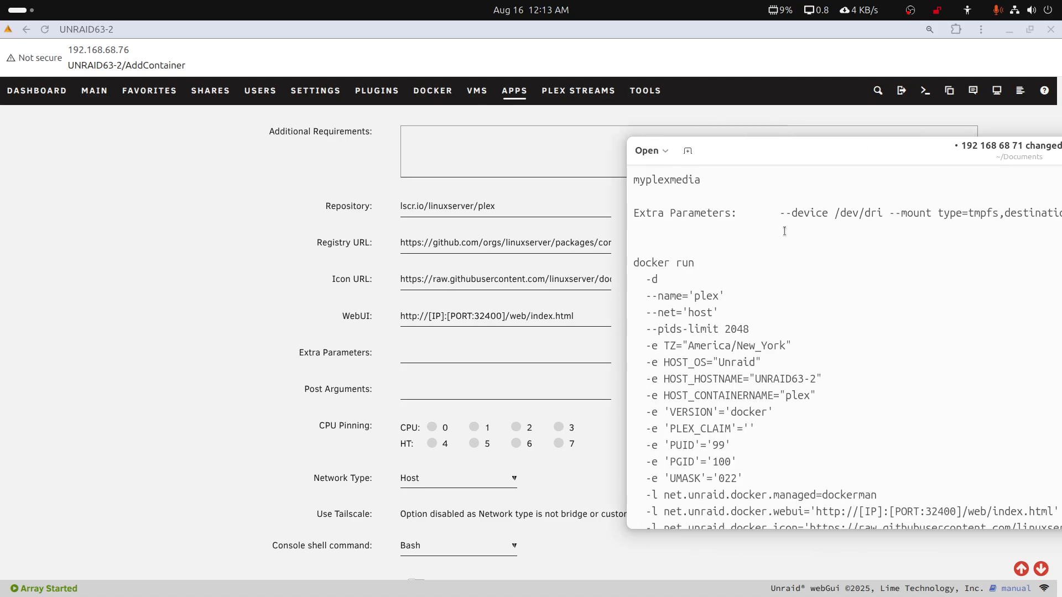
{"action": "left_click_drag", "start_coordinate": [780, 213], "coordinate": [1059, 214]}
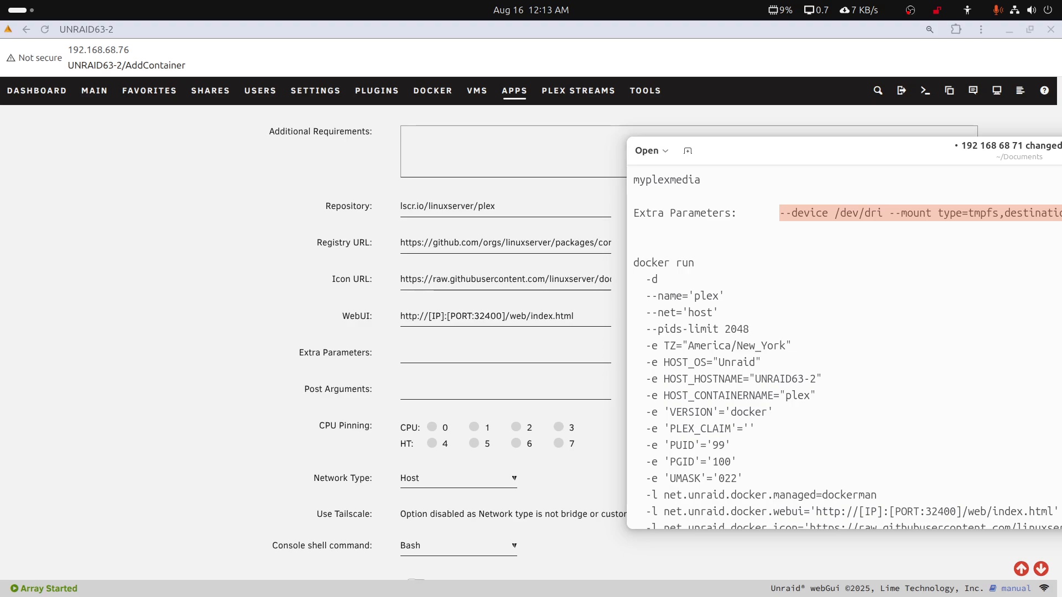
{"action": "middle_click", "coordinate": [947, 159]}
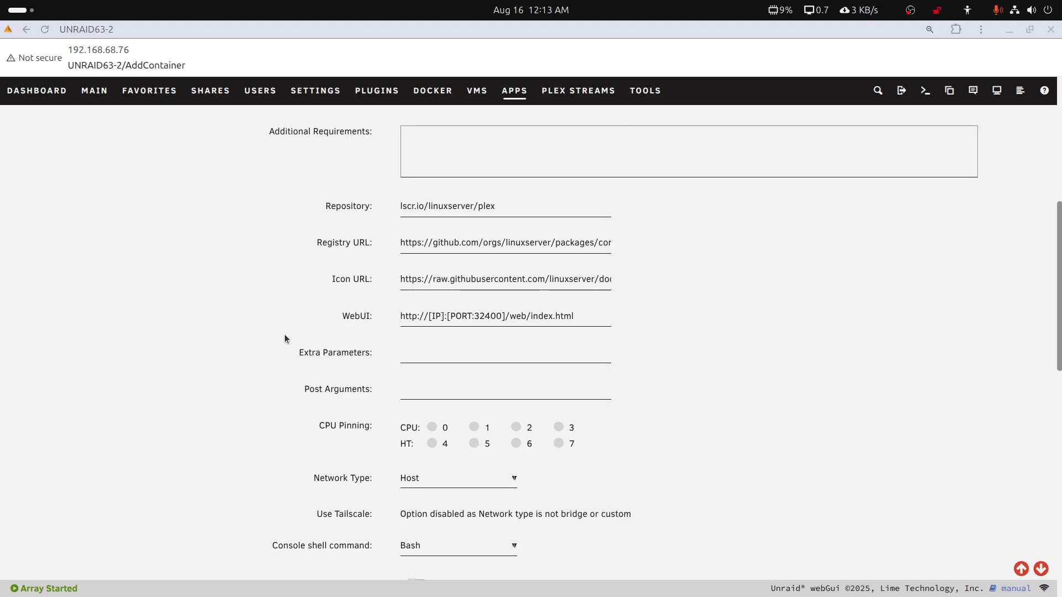
{"action": "left_click", "coordinate": [404, 354]}
{"action": "key", "text": "ctrl+v"}
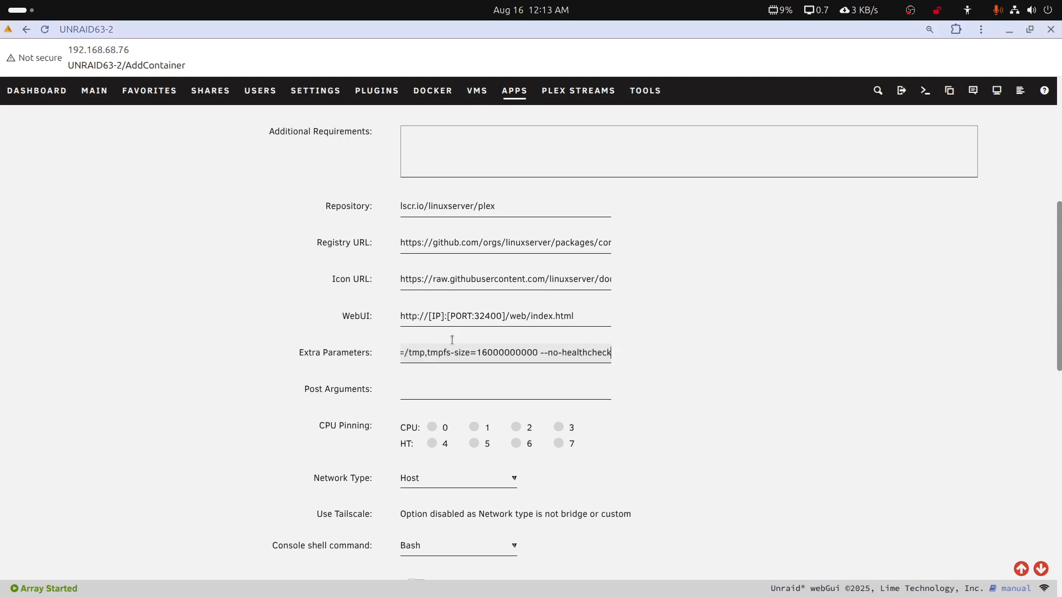
Examine the plex template from its name down to the /mediapd2 media path and the Appdata path
{"action": "scroll", "coordinate": [513, 332], "scroll_direction": "up", "scroll_amount": 8}
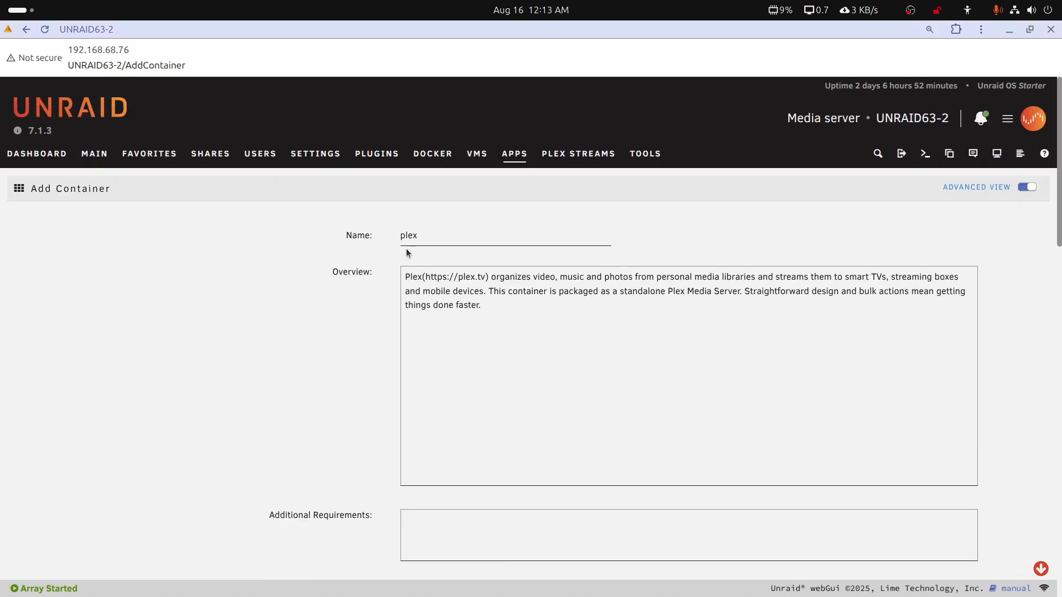
{"action": "scroll", "coordinate": [456, 298], "scroll_direction": "down", "scroll_amount": 5}
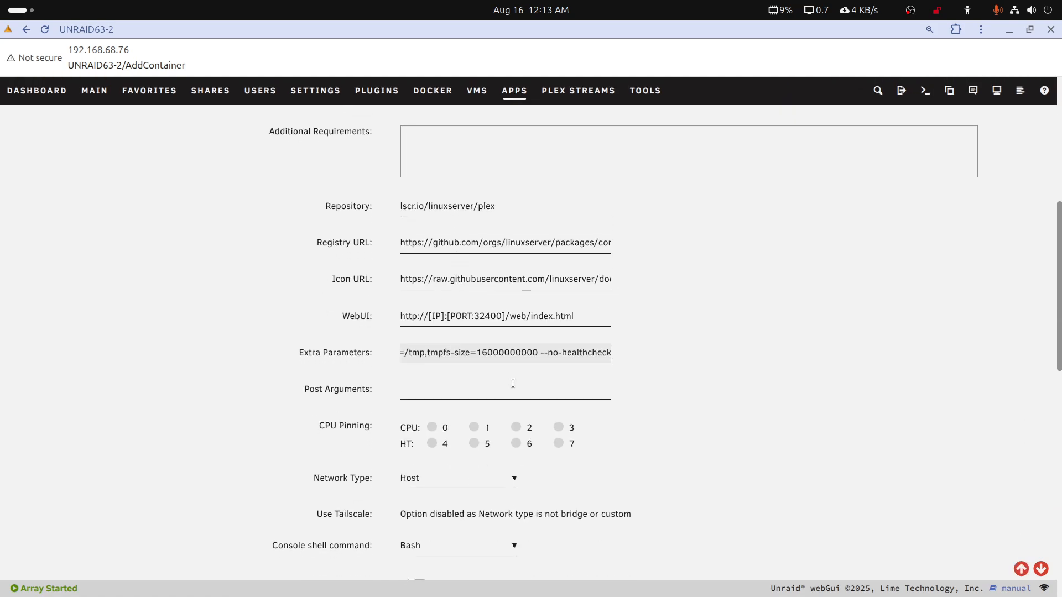
{"action": "scroll", "coordinate": [512, 383], "scroll_direction": "down", "scroll_amount": 5}
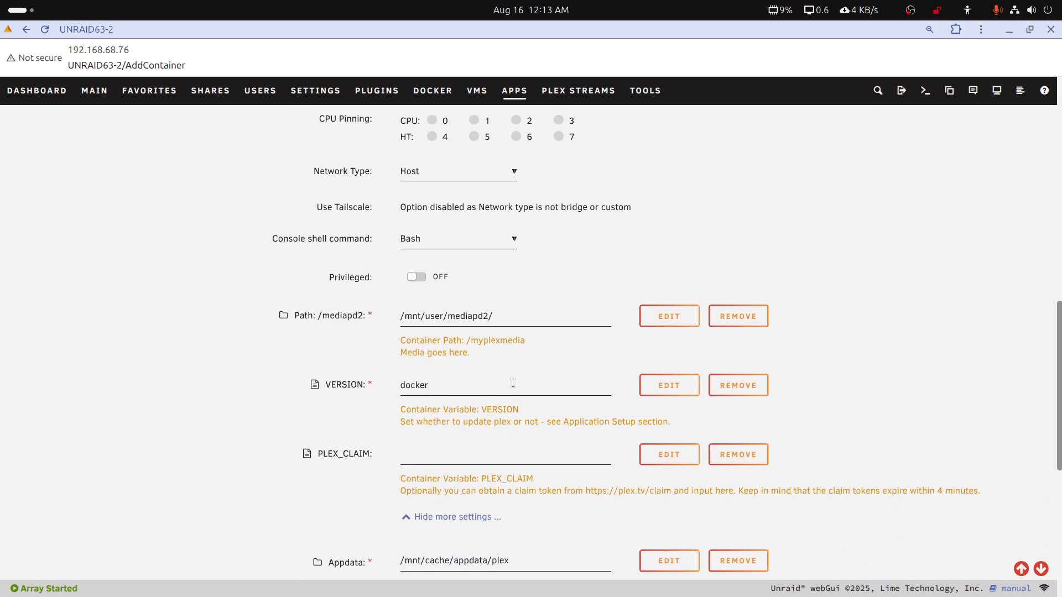
{"action": "scroll", "coordinate": [513, 383], "scroll_direction": "down", "scroll_amount": 1}
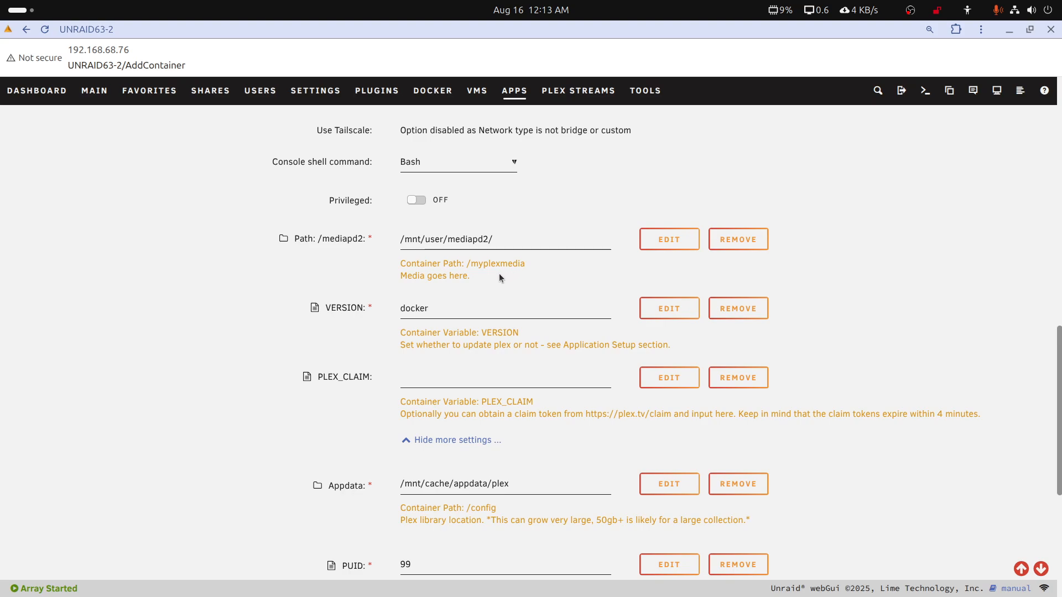
{"action": "left_click", "coordinate": [443, 240]}
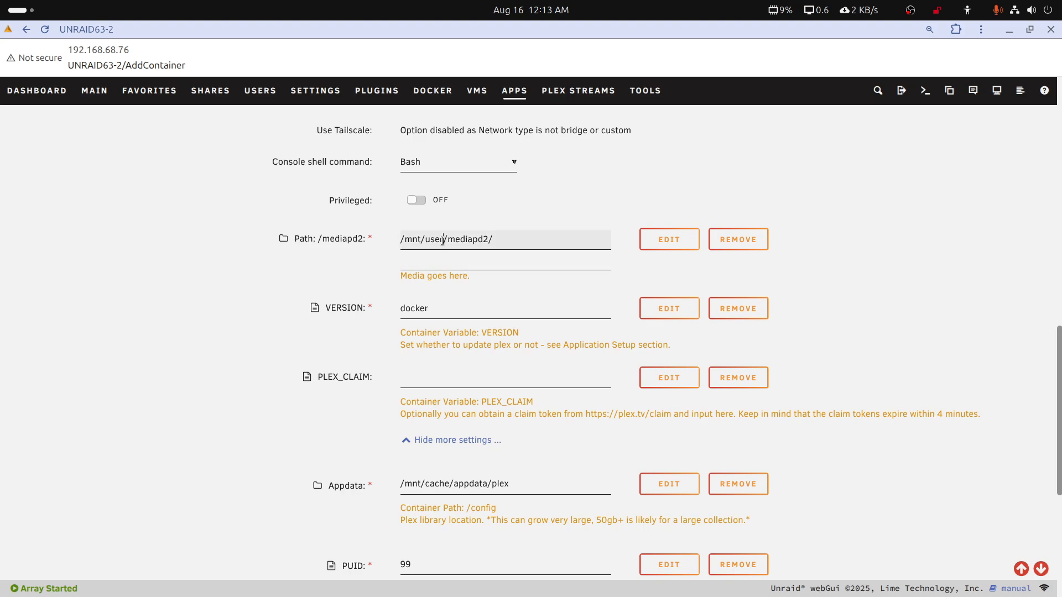
{"action": "left_click", "coordinate": [559, 215]}
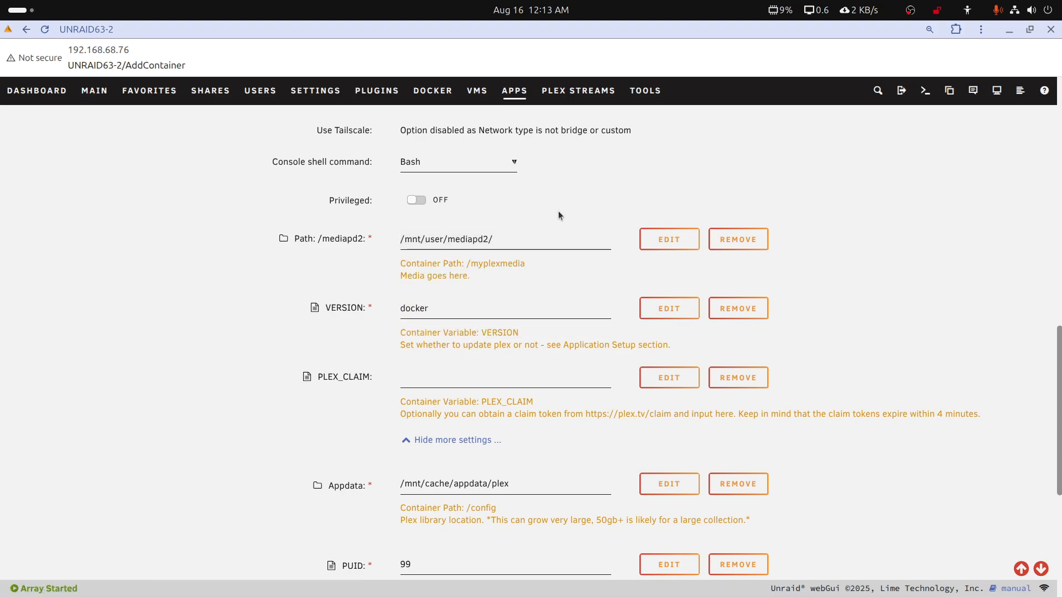
Open the Appdata path's configuration in the plex template, check its host path on the cache, and save it
{"action": "scroll", "coordinate": [523, 351], "scroll_direction": "down", "scroll_amount": 2}
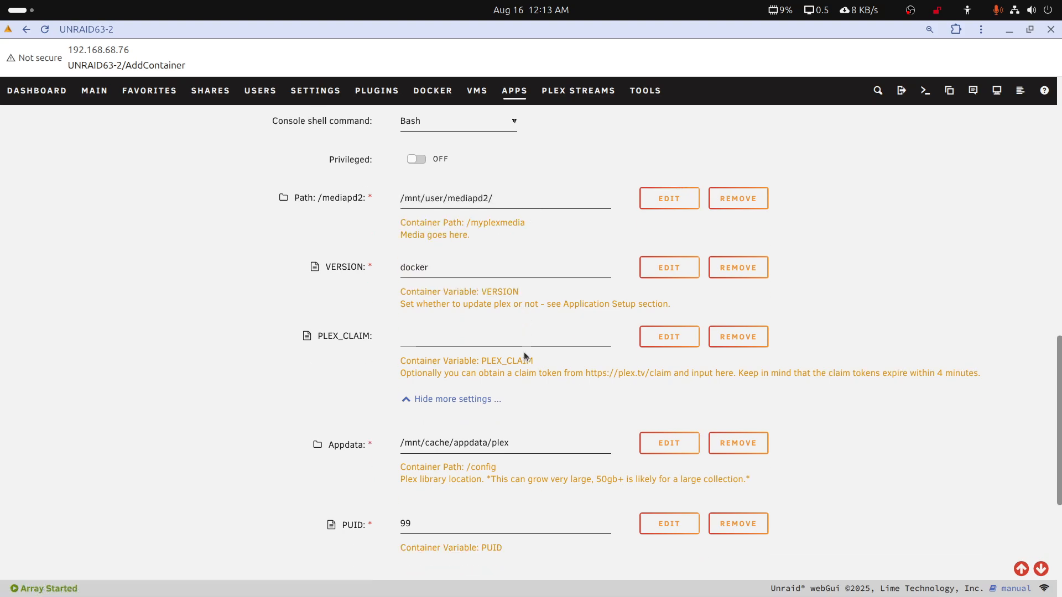
{"action": "left_click", "coordinate": [475, 408]}
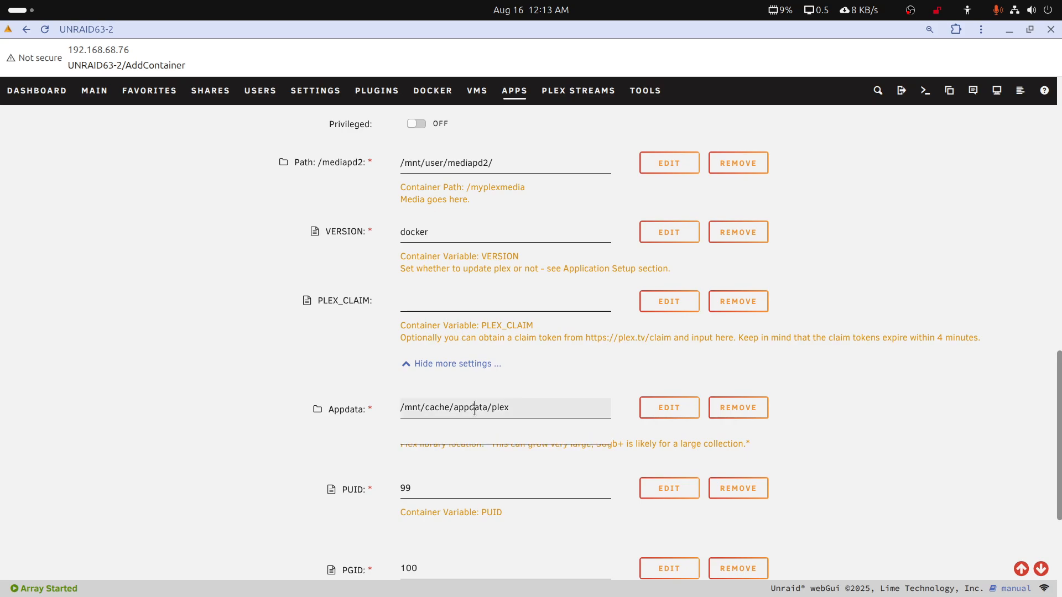
{"action": "left_click", "coordinate": [474, 408]}
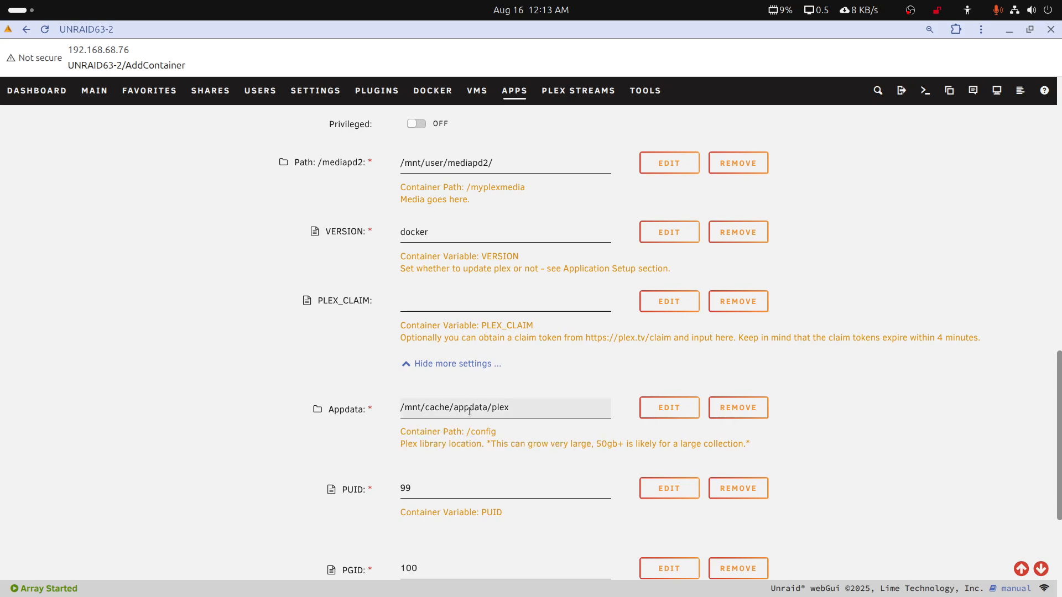
{"action": "left_click", "coordinate": [430, 409]}
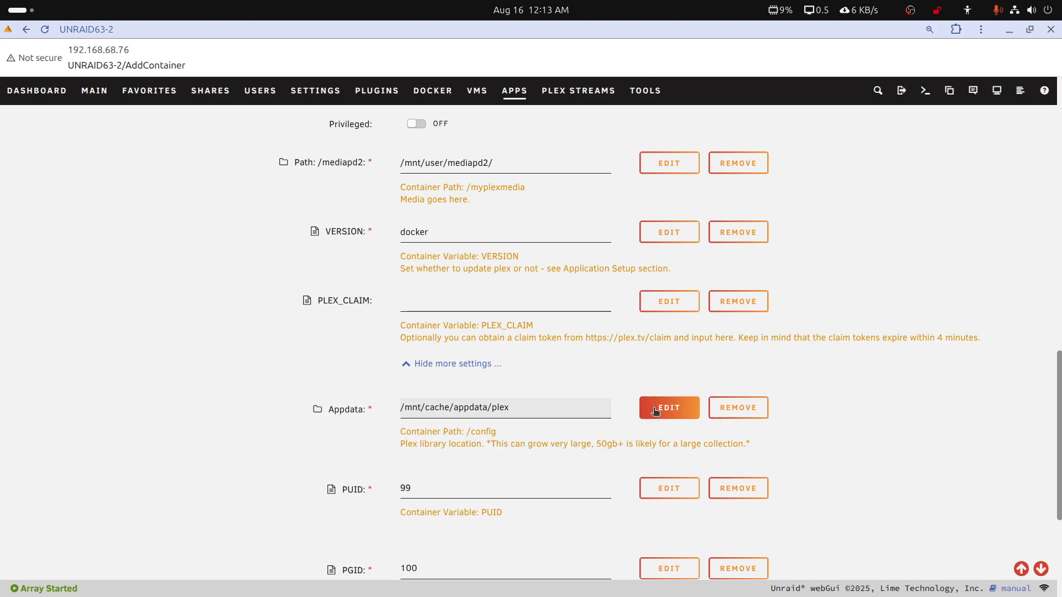
{"action": "scroll", "coordinate": [611, 415], "scroll_direction": "down", "scroll_amount": 3}
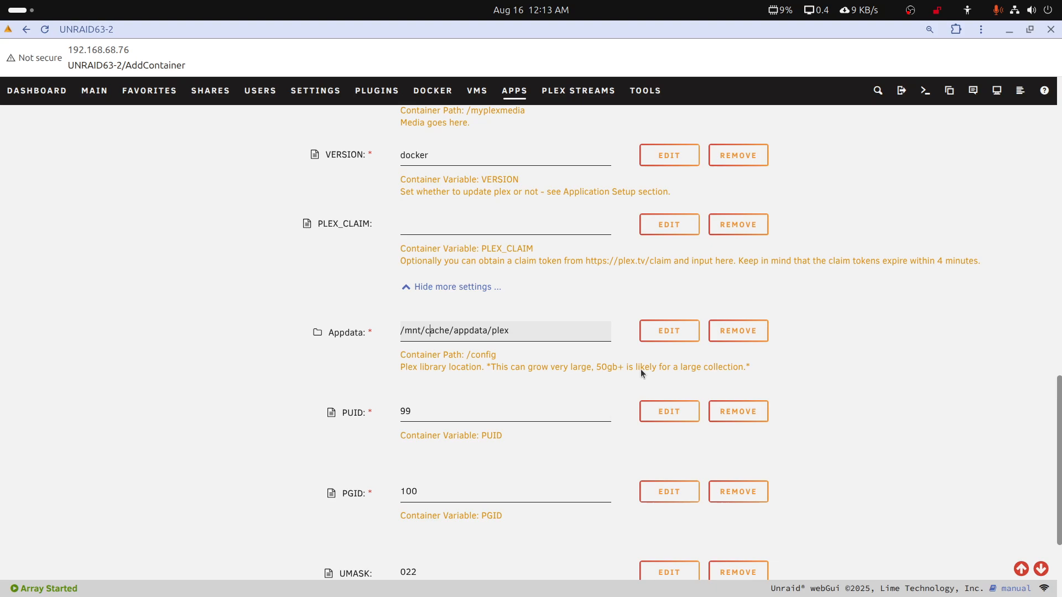
{"action": "scroll", "coordinate": [666, 332], "scroll_direction": "down", "scroll_amount": 3}
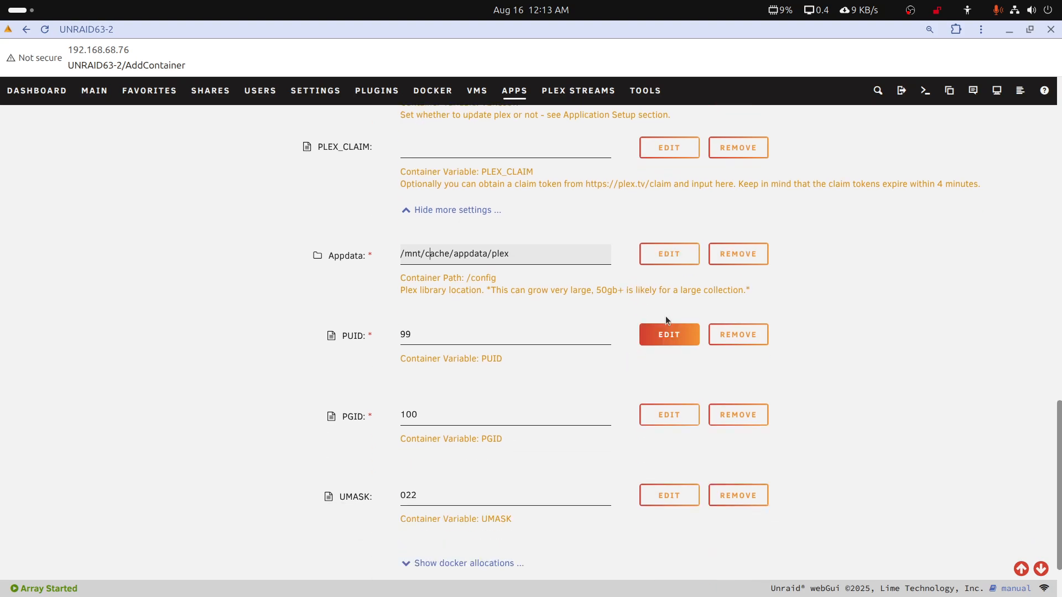
{"action": "left_click", "coordinate": [668, 255]}
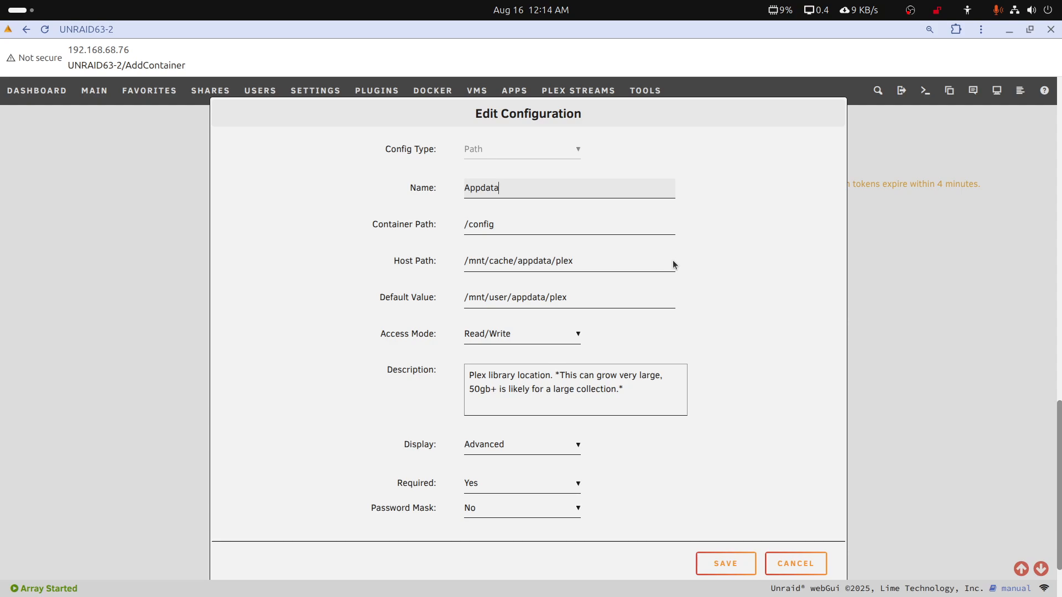
{"action": "left_click", "coordinate": [551, 267]}
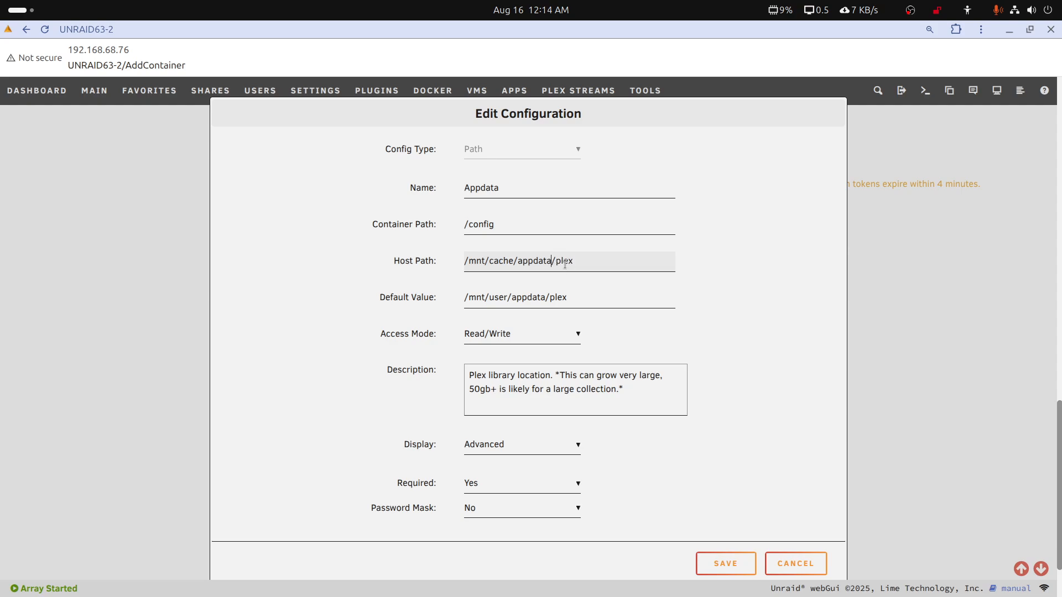
{"action": "left_click", "coordinate": [747, 565]}
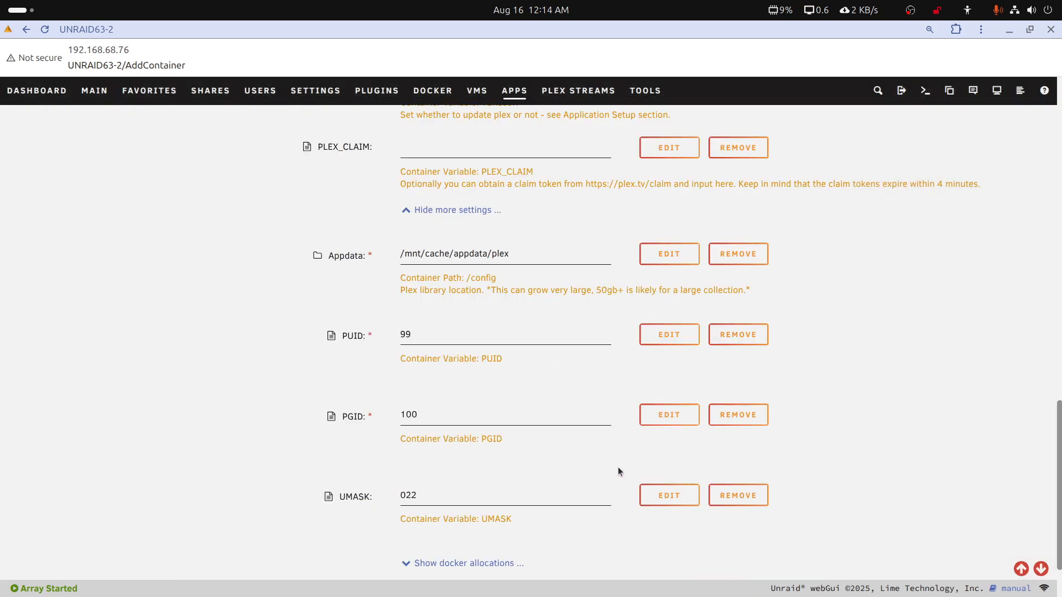
Compare the /mediapd2 path's container path with the myplexmedia entry in the text editor notes and save the path configuration
{"action": "scroll", "coordinate": [588, 458], "scroll_direction": "up", "scroll_amount": 2}
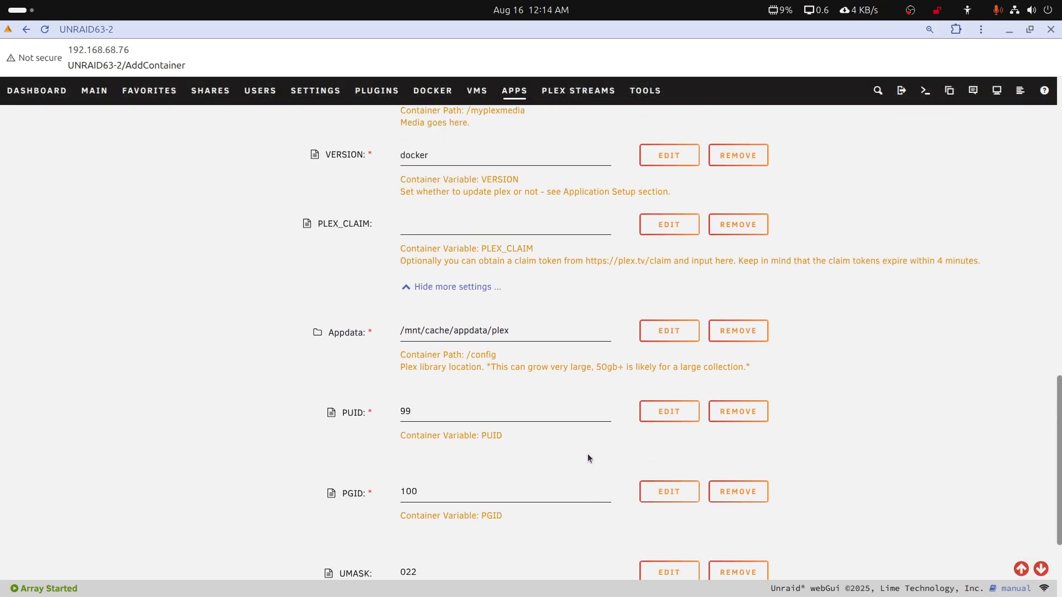
{"action": "scroll", "coordinate": [588, 455], "scroll_direction": "up", "scroll_amount": 2}
{"action": "scroll", "coordinate": [588, 454], "scroll_direction": "down", "scroll_amount": 4}
{"action": "scroll", "coordinate": [588, 458], "scroll_direction": "down", "scroll_amount": 2}
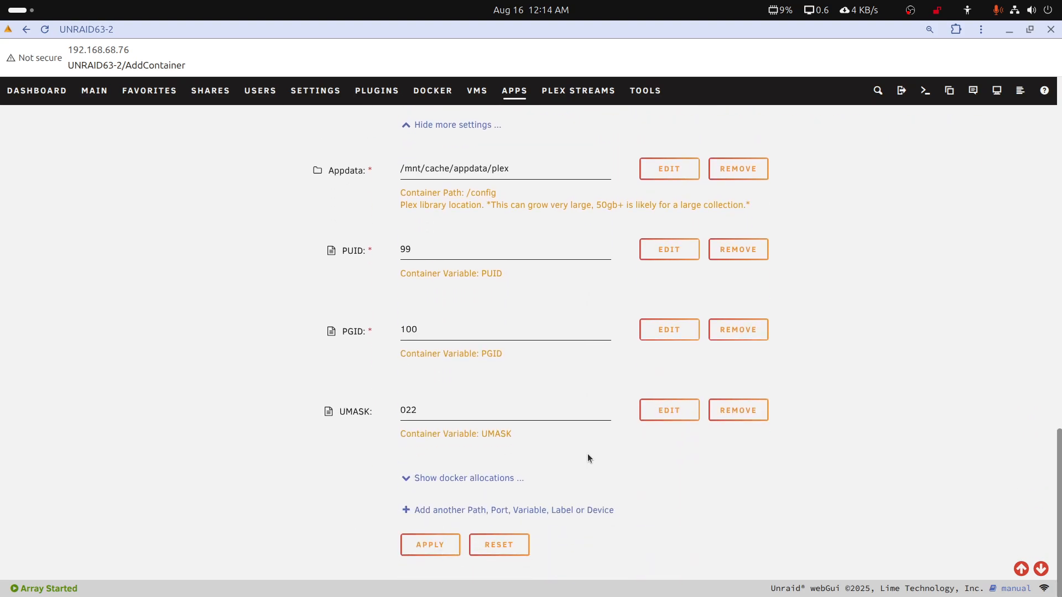
{"action": "scroll", "coordinate": [588, 457], "scroll_direction": "up", "scroll_amount": 4}
{"action": "scroll", "coordinate": [588, 453], "scroll_direction": "up", "scroll_amount": 2}
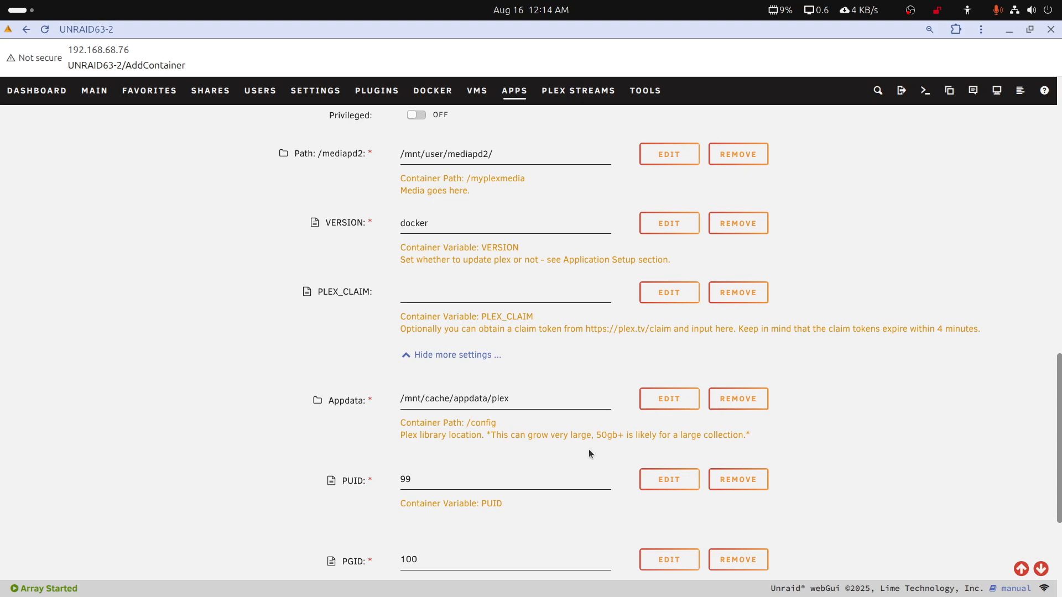
{"action": "scroll", "coordinate": [589, 453], "scroll_direction": "up", "scroll_amount": 4}
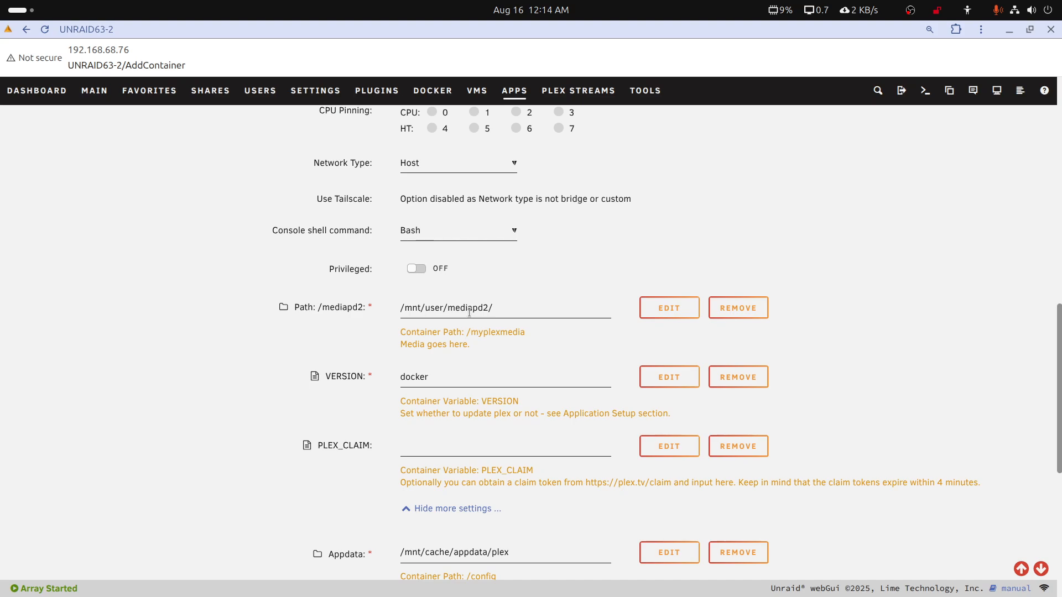
{"action": "left_click", "coordinate": [658, 308]}
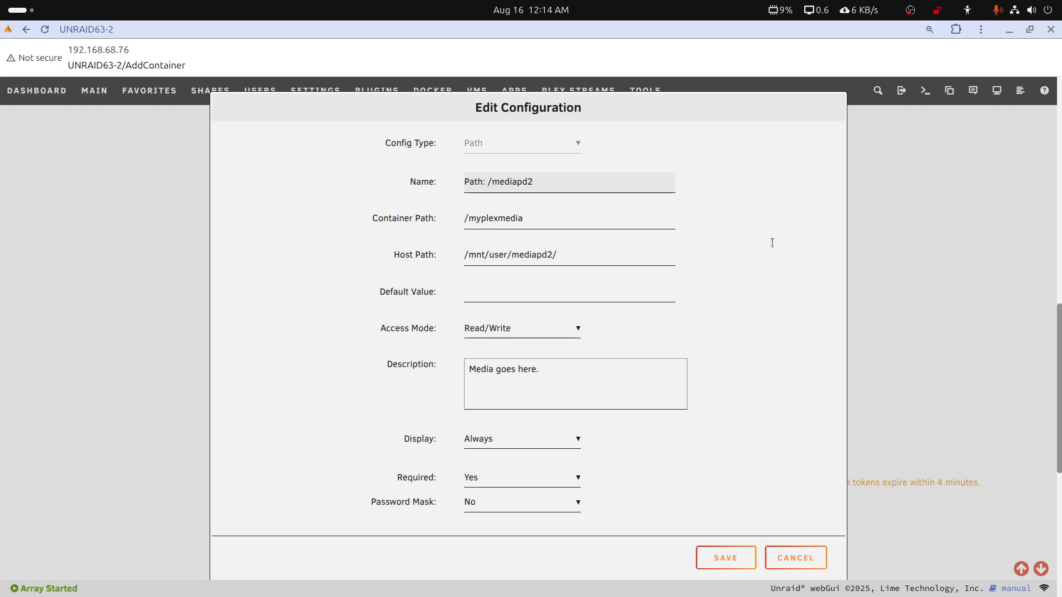
{"action": "left_click_drag", "start_coordinate": [1061, 180], "coordinate": [916, 200]}
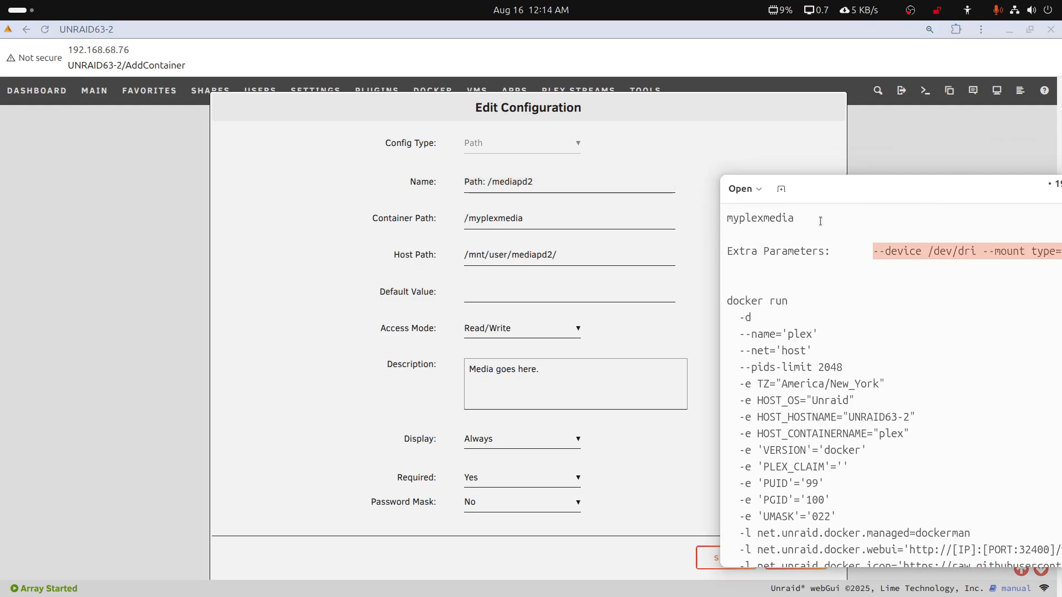
{"action": "left_click_drag", "start_coordinate": [797, 222], "coordinate": [719, 222]}
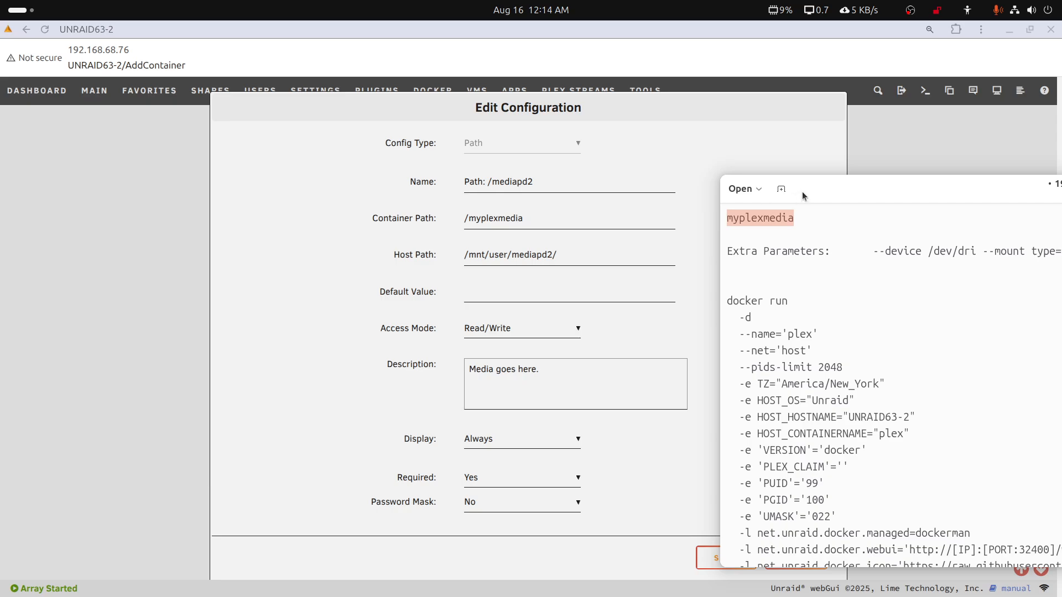
{"action": "left_click_drag", "start_coordinate": [805, 198], "coordinate": [1061, 193]}
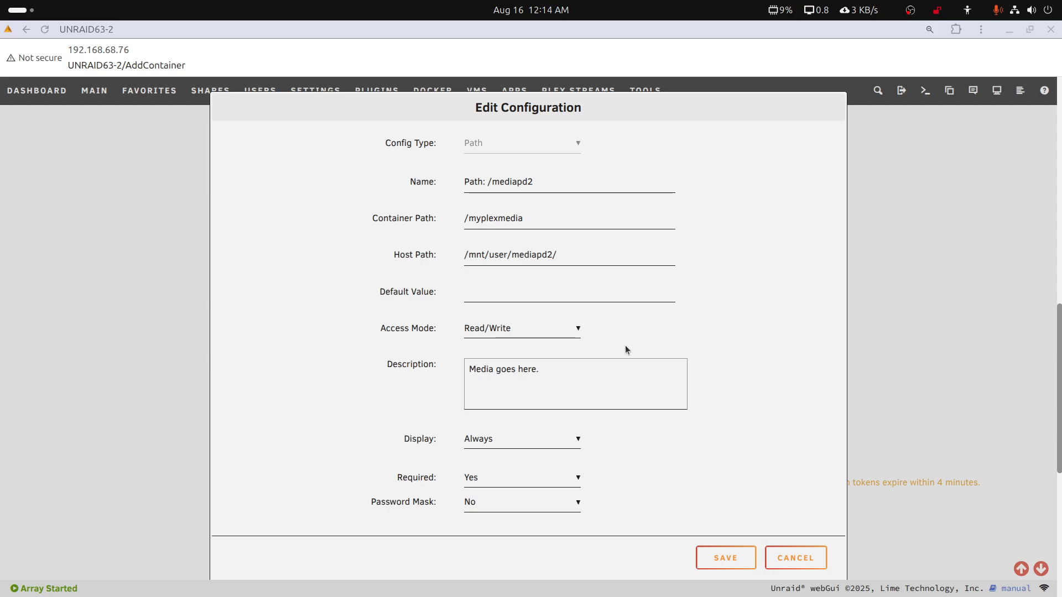
{"action": "left_click", "coordinate": [749, 564]}
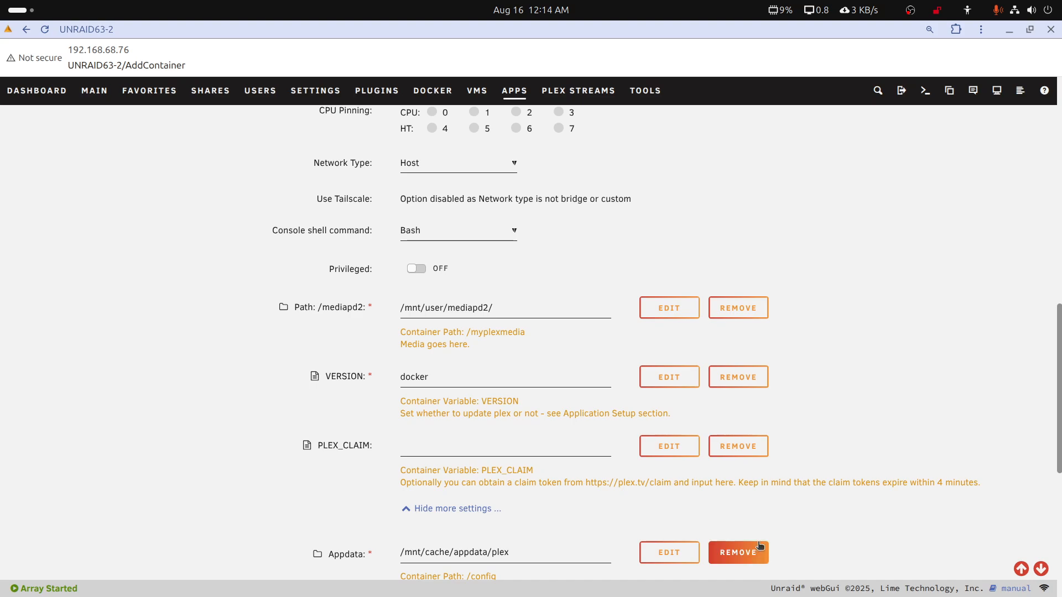
Apply the plex template to install the container, close the finished installation, and show the Docker containers list
{"action": "scroll", "coordinate": [710, 525], "scroll_direction": "down", "scroll_amount": 7}
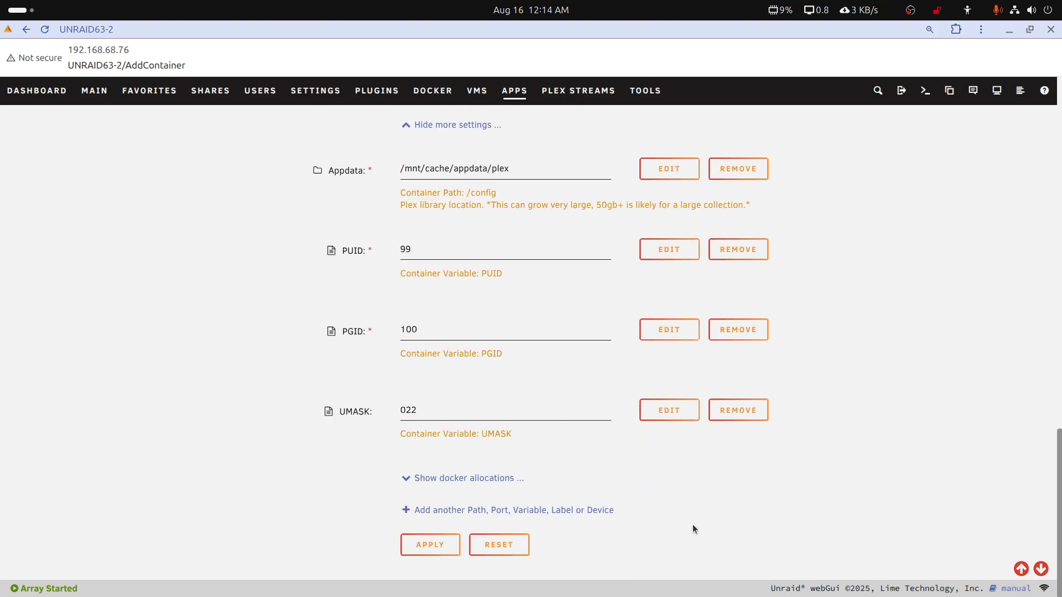
{"action": "left_click", "coordinate": [433, 547]}
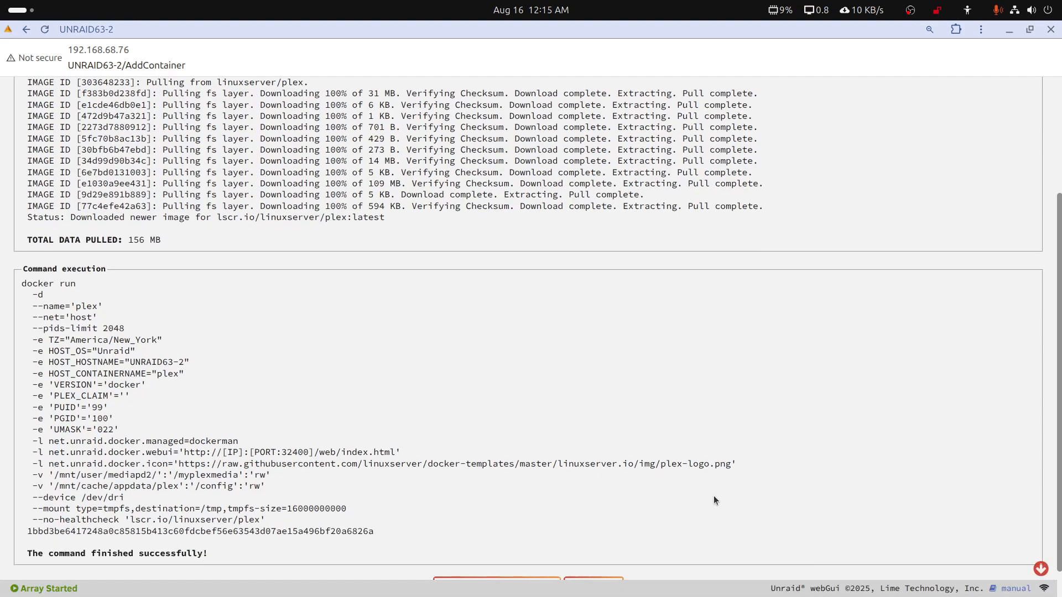
{"action": "scroll", "coordinate": [639, 422], "scroll_direction": "down", "scroll_amount": 1}
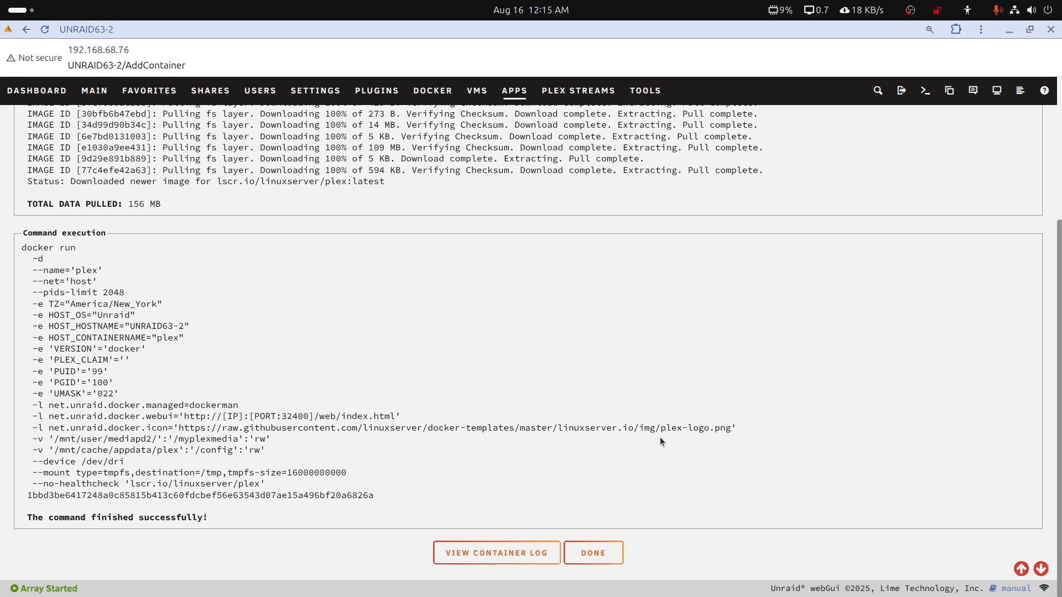
{"action": "left_click", "coordinate": [590, 554]}
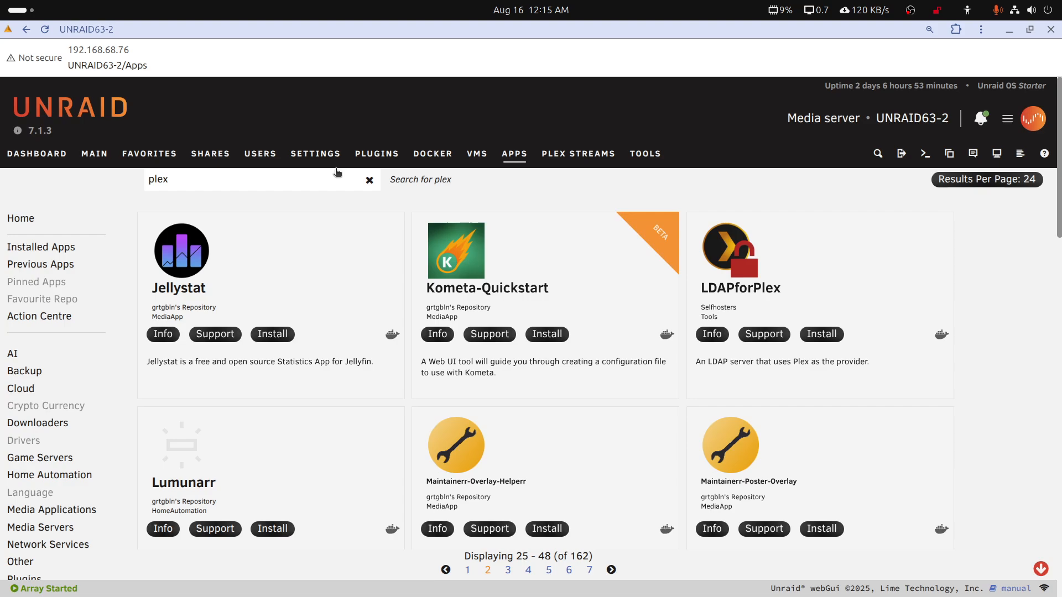
{"action": "left_click", "coordinate": [433, 154]}
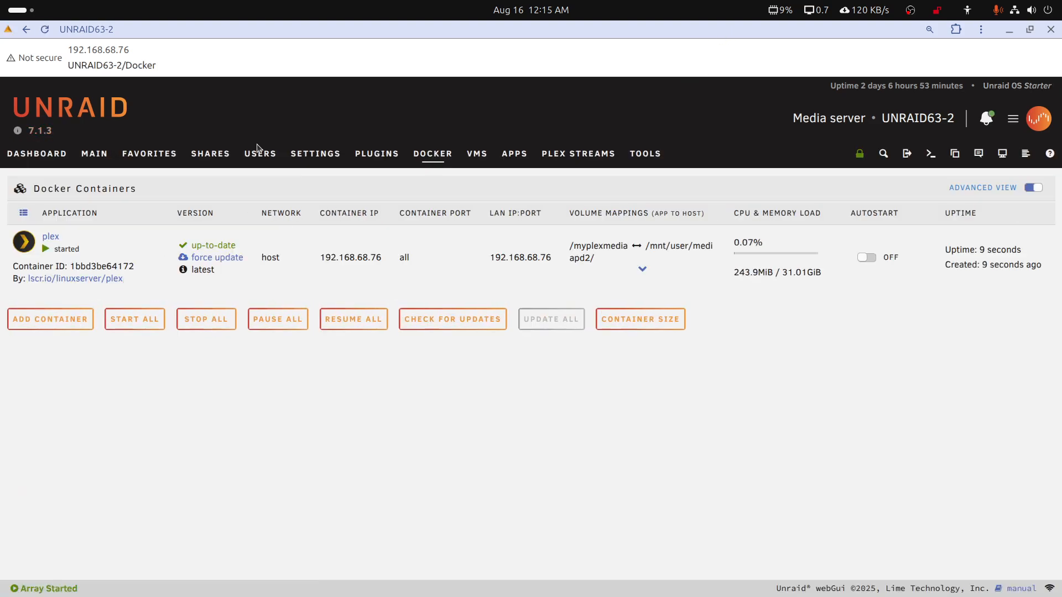
Browse the cache pool down to appdata/plex/Library/Application Support to check the new container's folders
{"action": "left_click", "coordinate": [95, 157]}
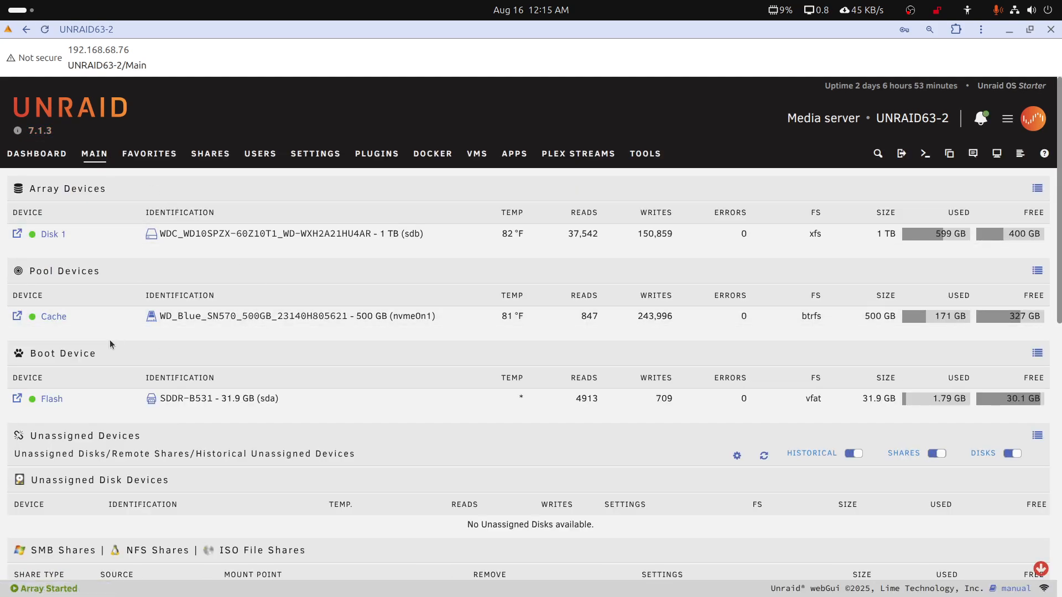
{"action": "left_click", "coordinate": [16, 317]}
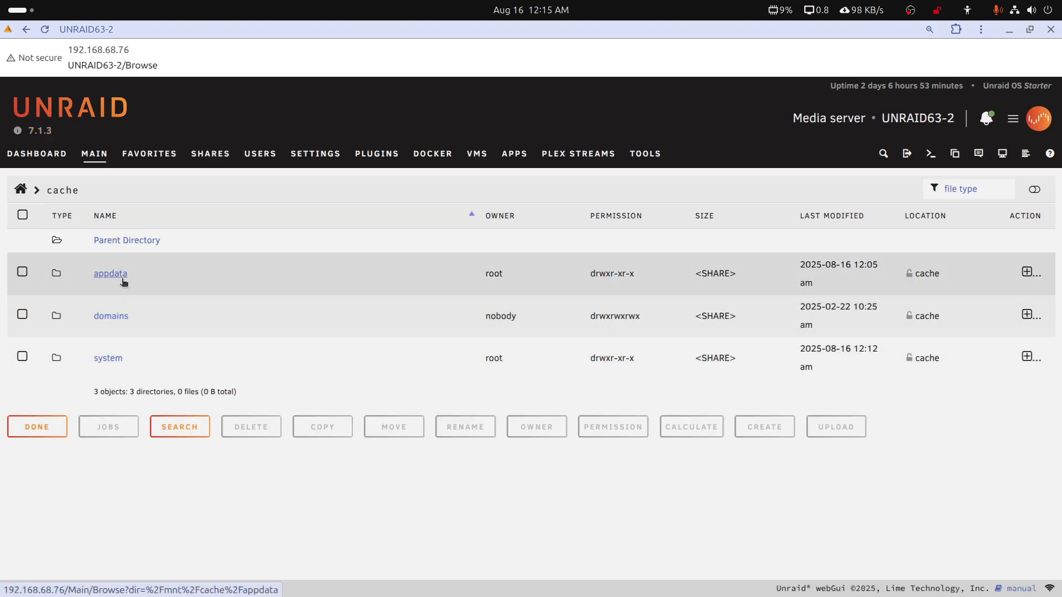
{"action": "left_click", "coordinate": [122, 277]}
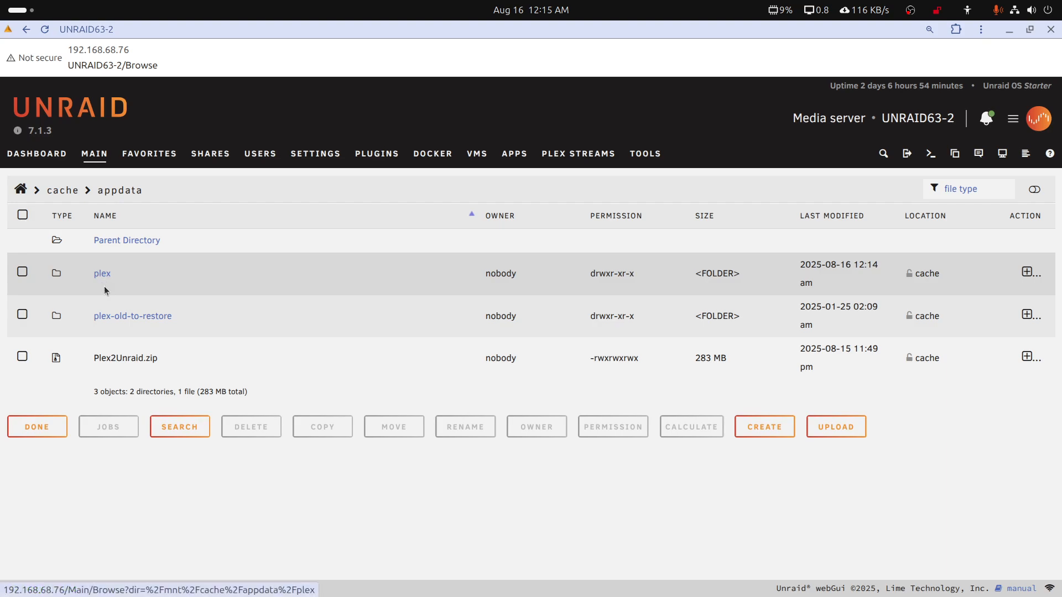
{"action": "left_click", "coordinate": [107, 275]}
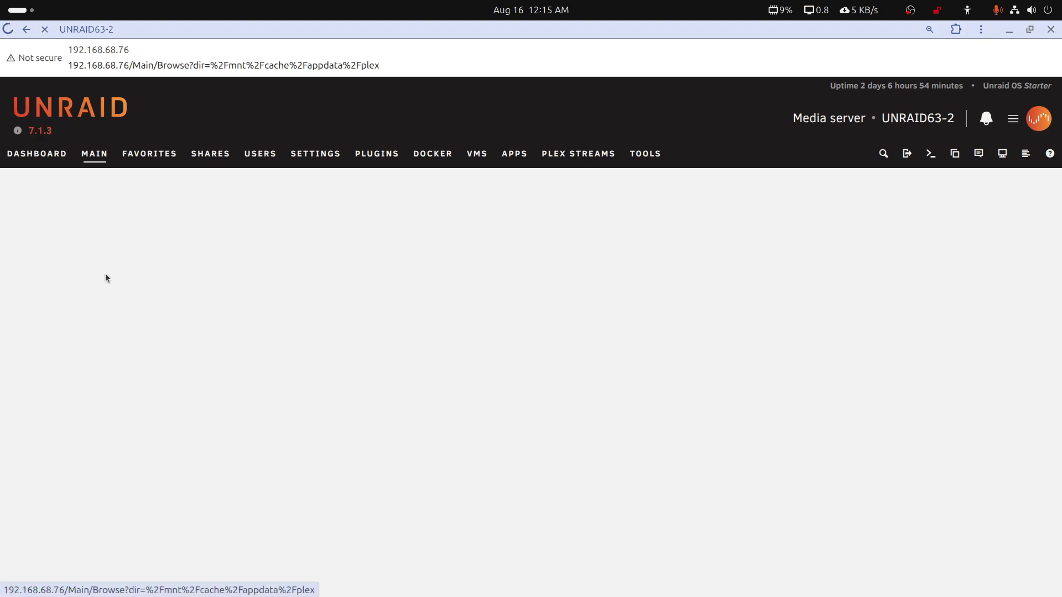
{"action": "left_click", "coordinate": [105, 274]}
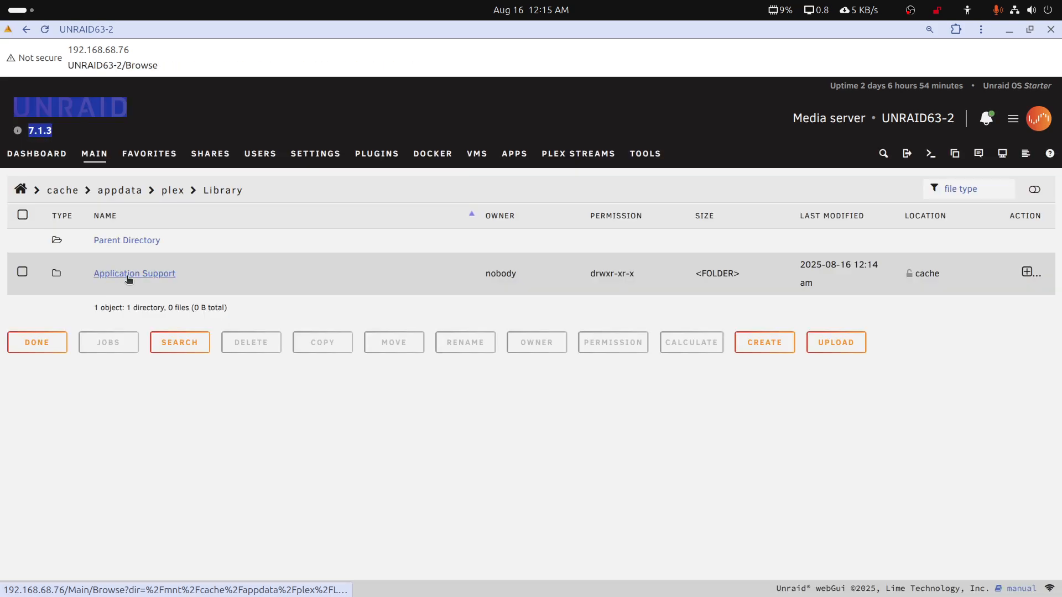
{"action": "left_click", "coordinate": [127, 276]}
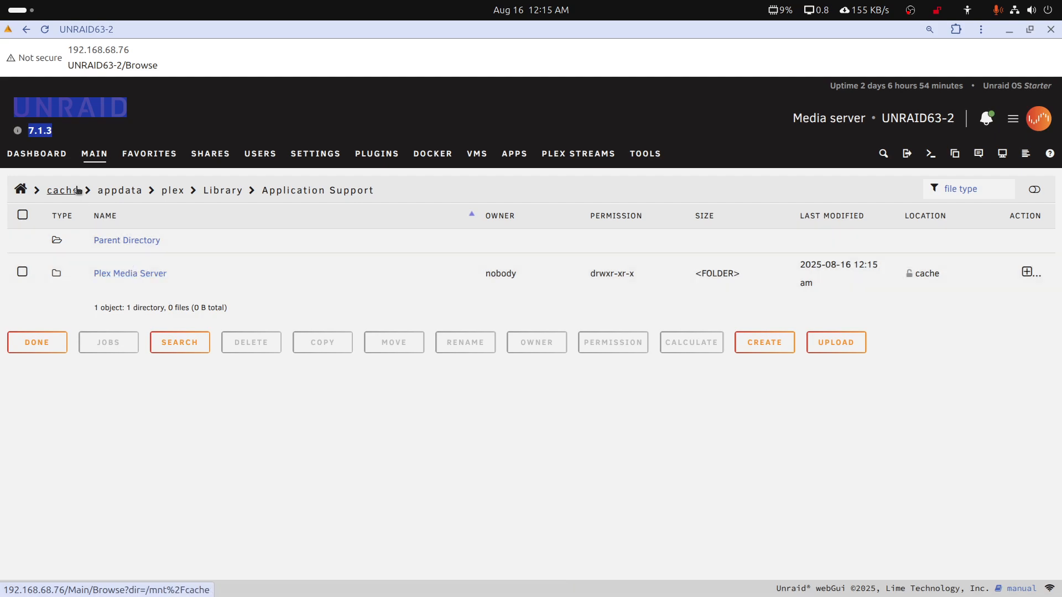
Stop the running plex container from the Docker containers list
{"action": "left_click", "coordinate": [436, 158]}
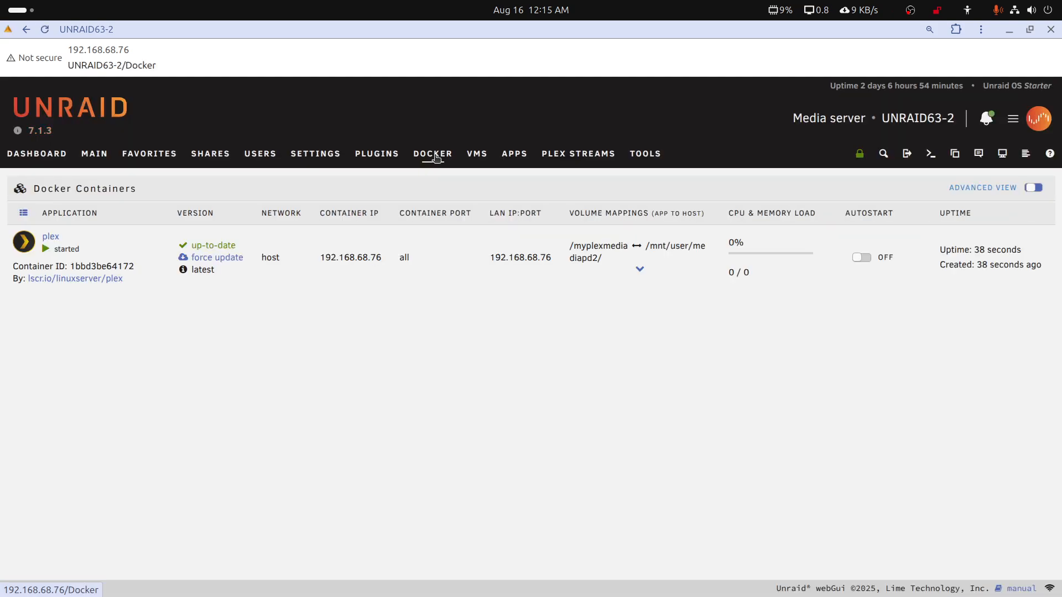
{"action": "left_click", "coordinate": [25, 243]}
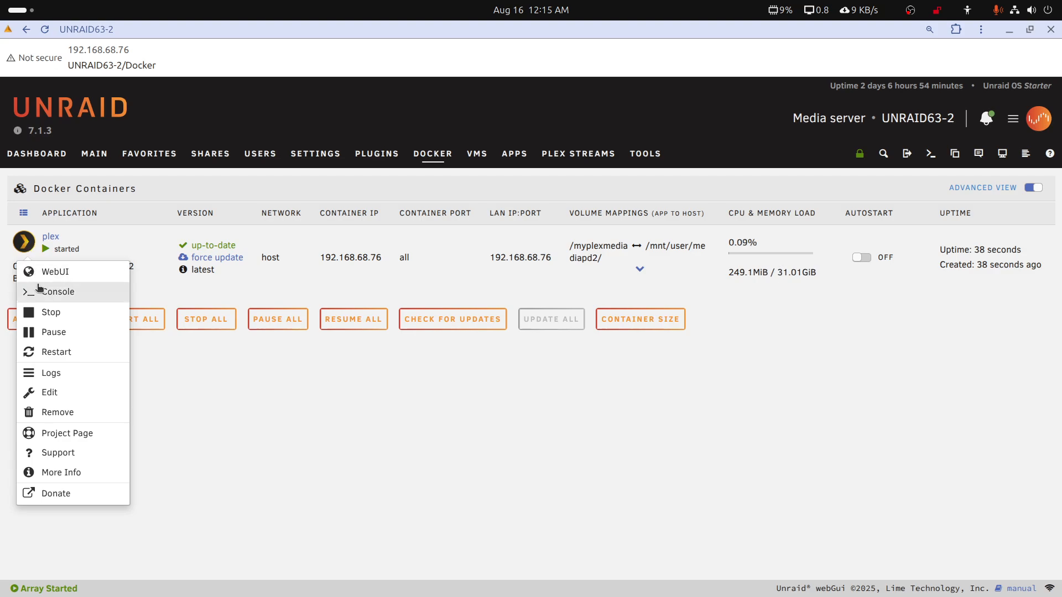
{"action": "left_click", "coordinate": [49, 312]}
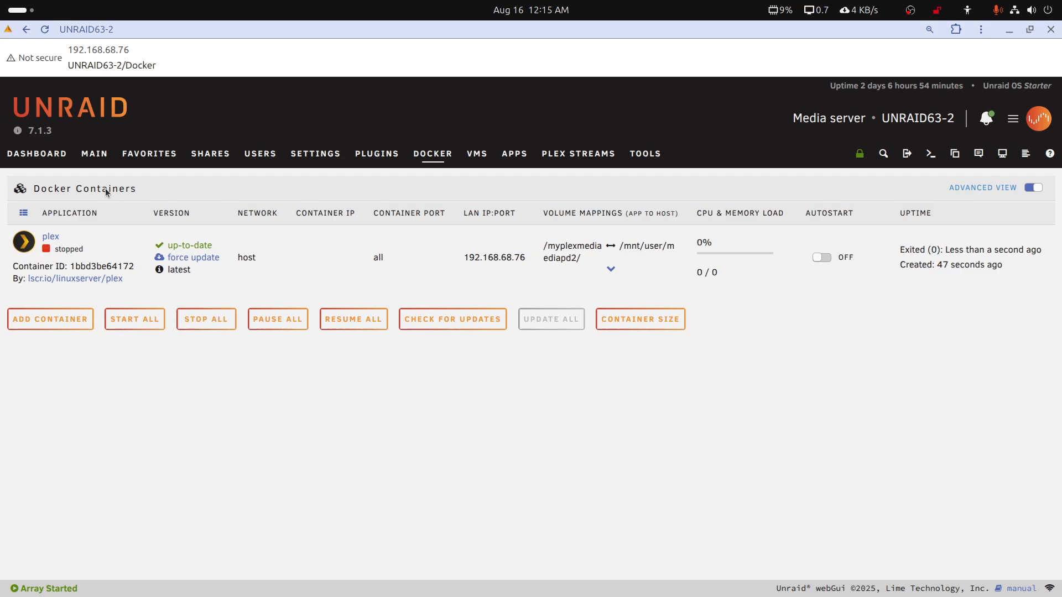
Move Plex2Unraid.zip from the cache pool's appdata folder to /mnt/cache/appdata/plex/Library/Application Support/
{"action": "left_click", "coordinate": [95, 158]}
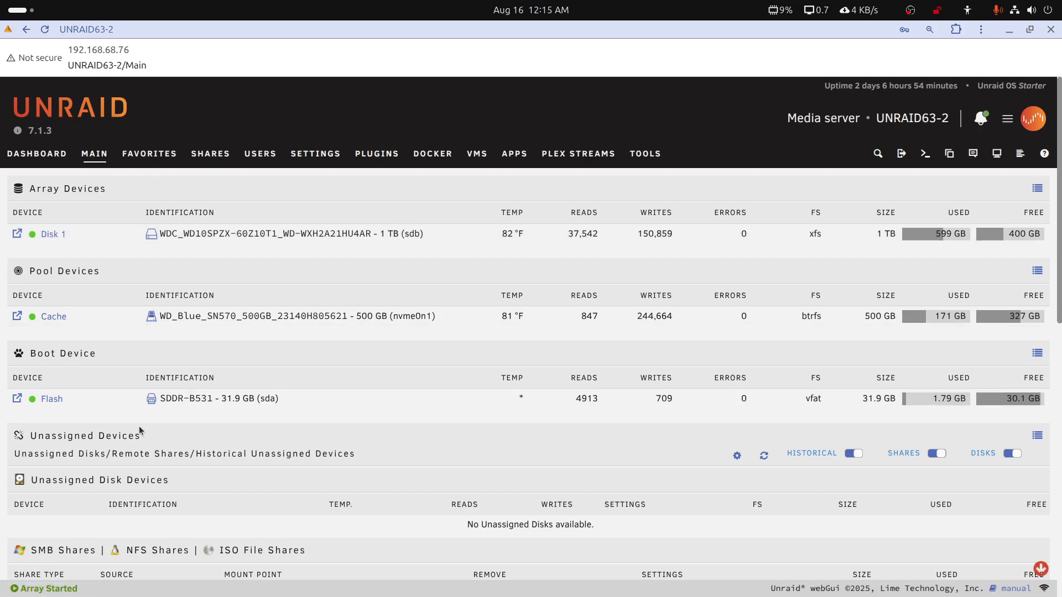
{"action": "left_click", "coordinate": [17, 318]}
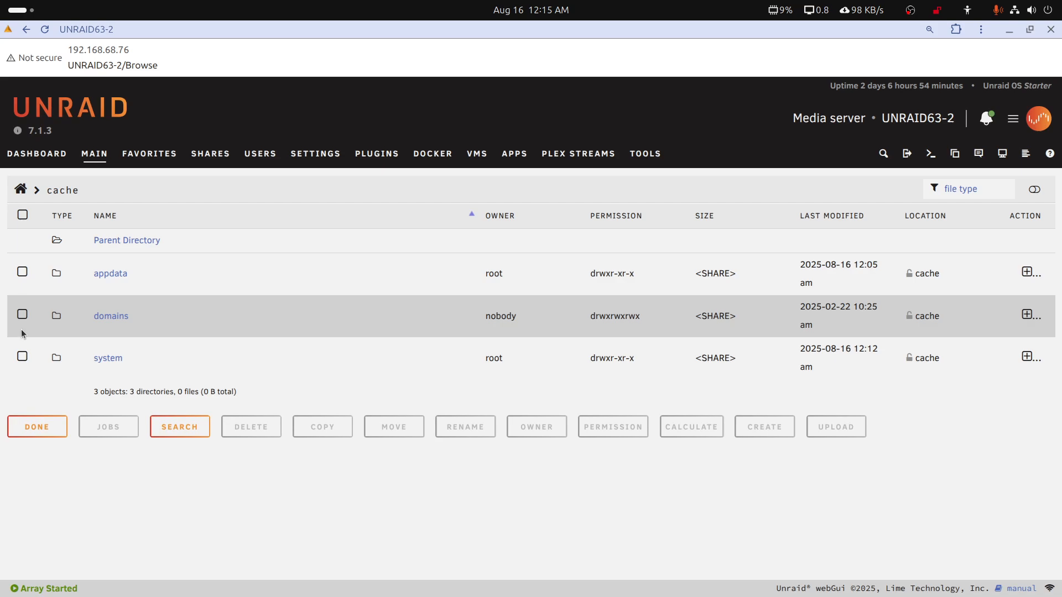
{"action": "left_click", "coordinate": [111, 280]}
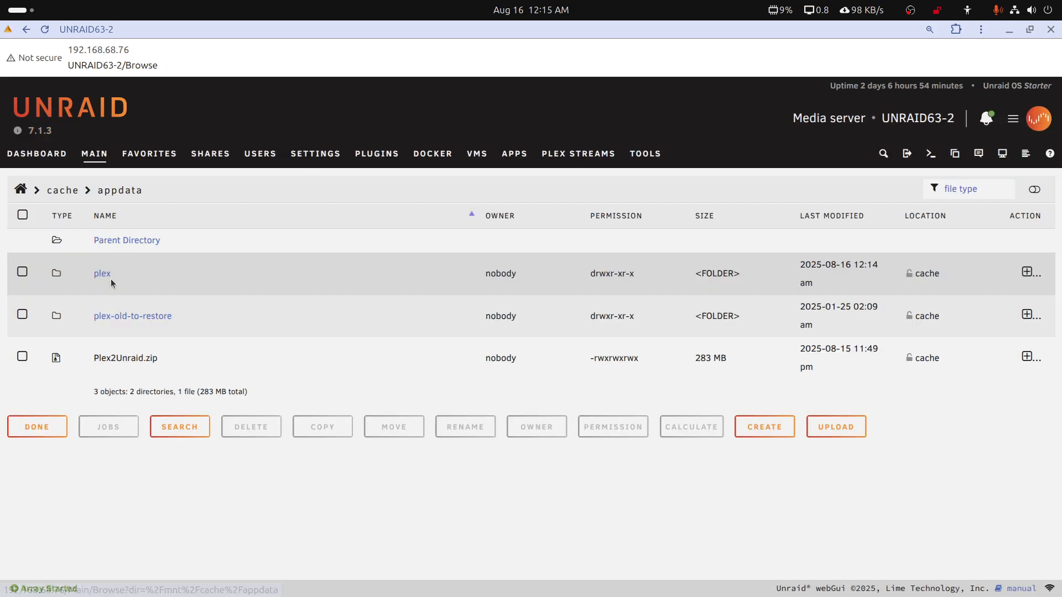
{"action": "left_click", "coordinate": [98, 361]}
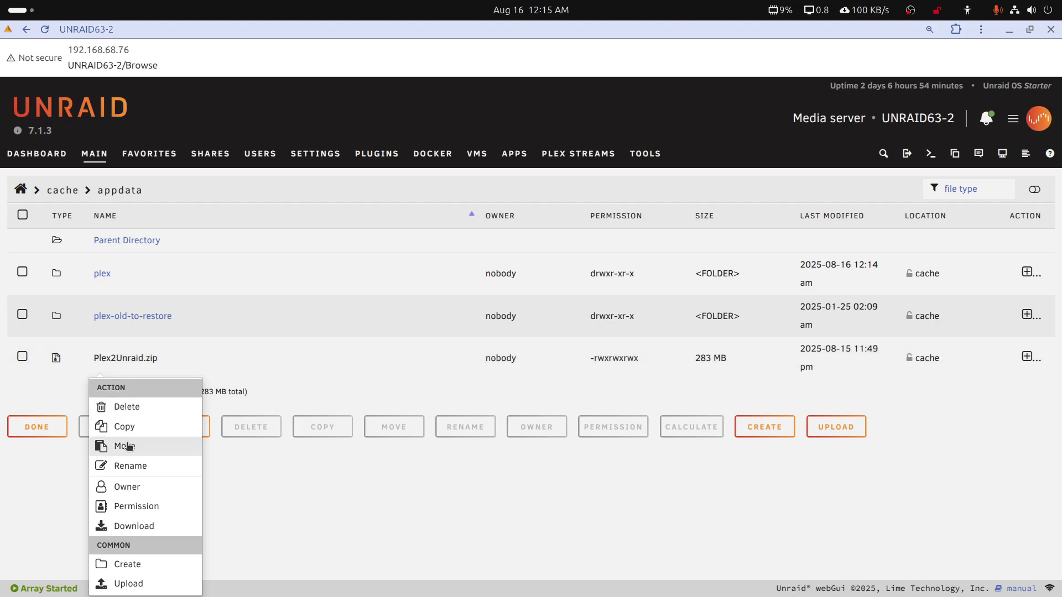
{"action": "left_click", "coordinate": [127, 446]}
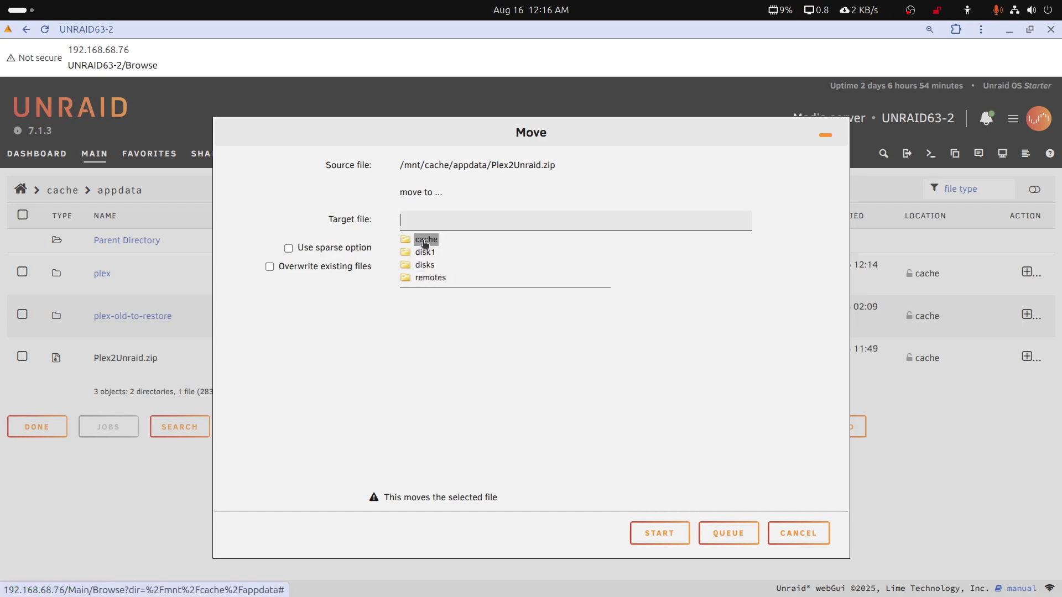
{"action": "left_click", "coordinate": [431, 243]}
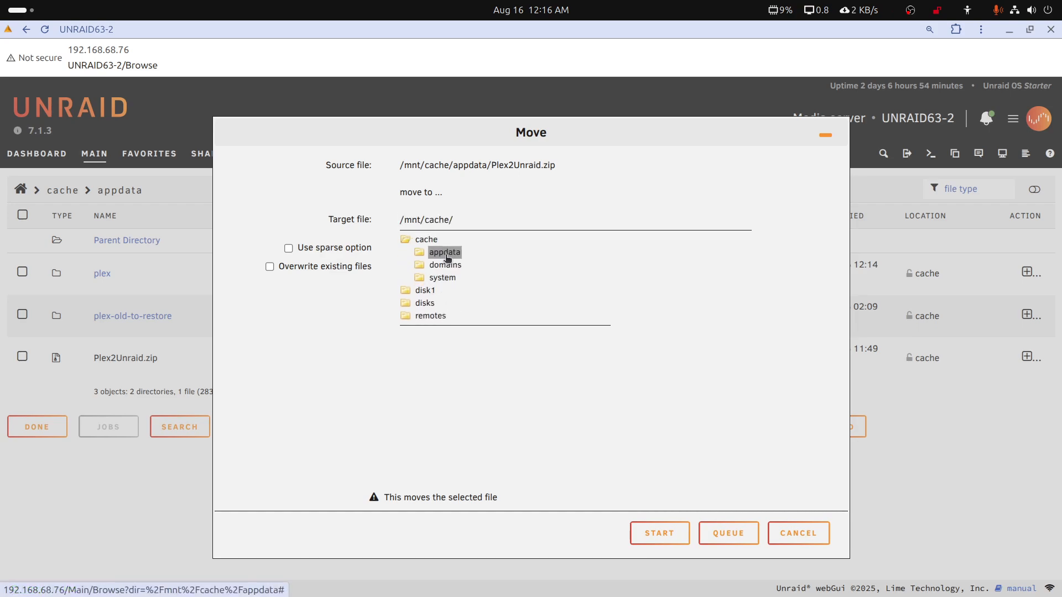
{"action": "left_click", "coordinate": [446, 253]}
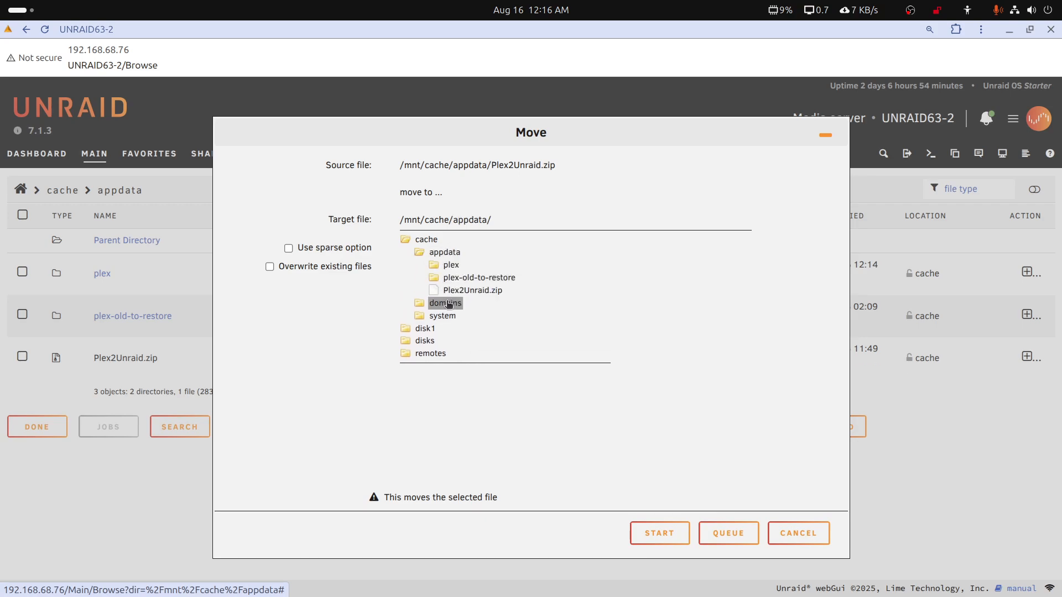
{"action": "left_click", "coordinate": [451, 266]}
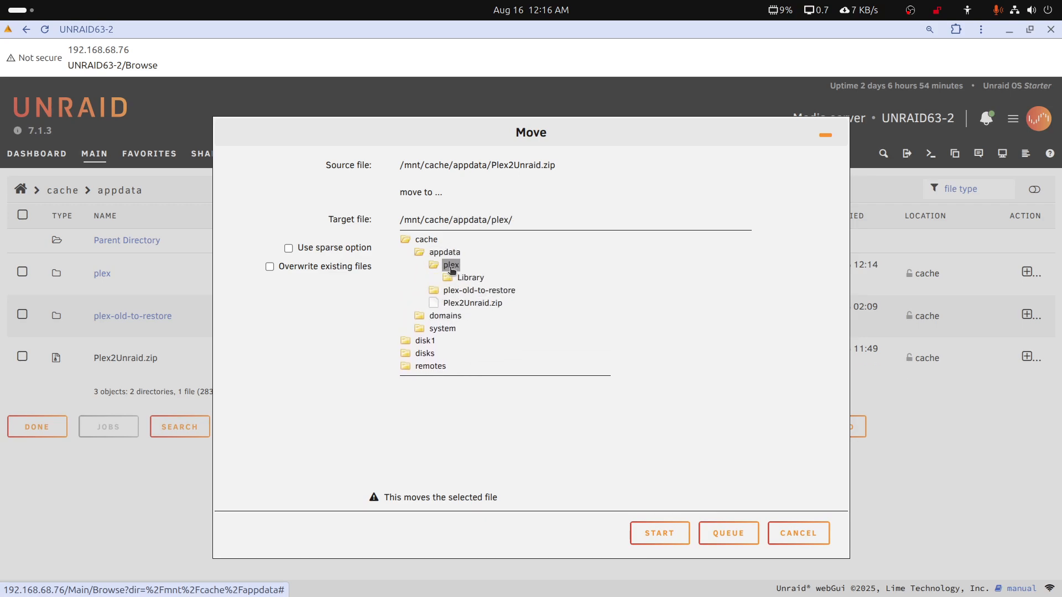
{"action": "left_click", "coordinate": [465, 278]}
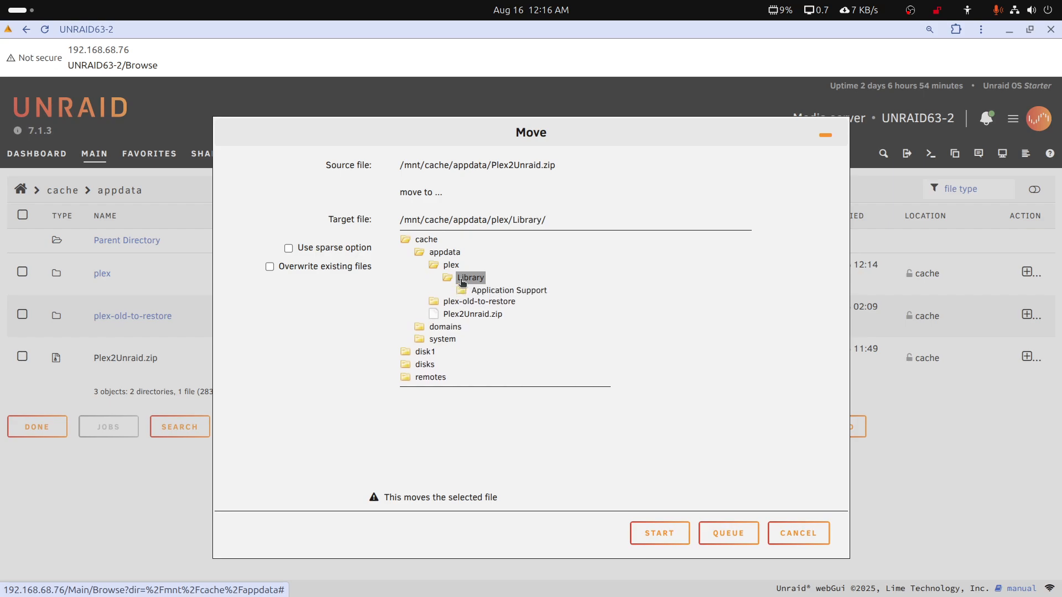
{"action": "left_click", "coordinate": [503, 291]}
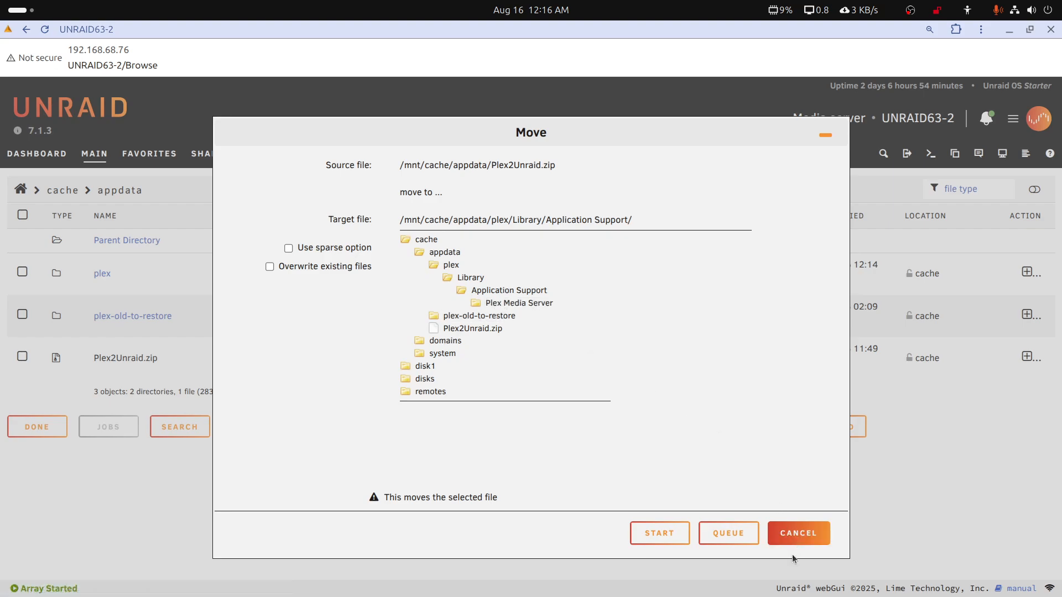
{"action": "left_click", "coordinate": [658, 533]}
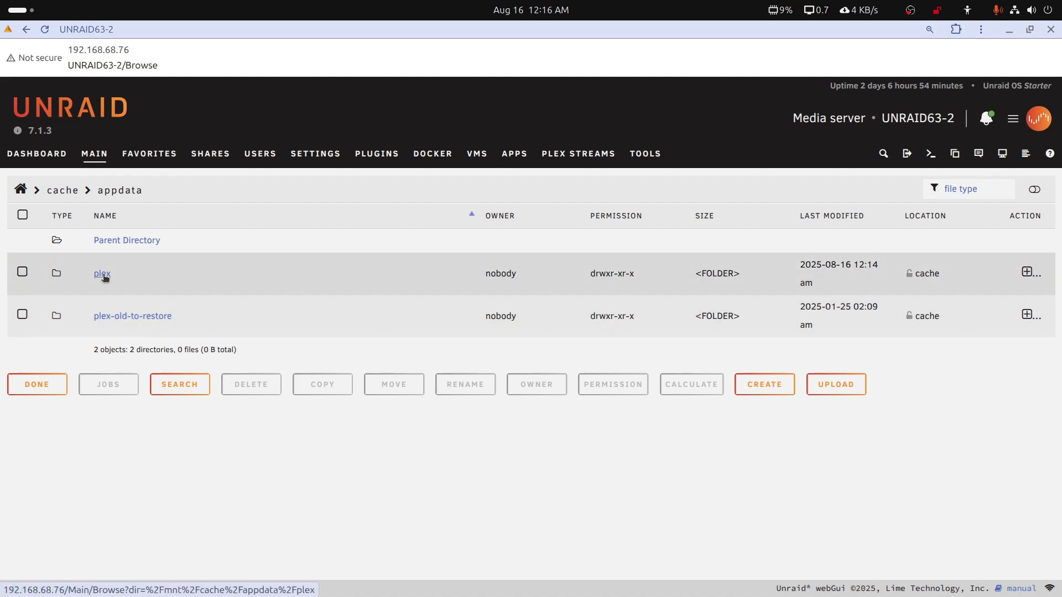
Delete the Plex Media Server folder inside appdata/plex/Library/Application Support
{"action": "left_click", "coordinate": [103, 274]}
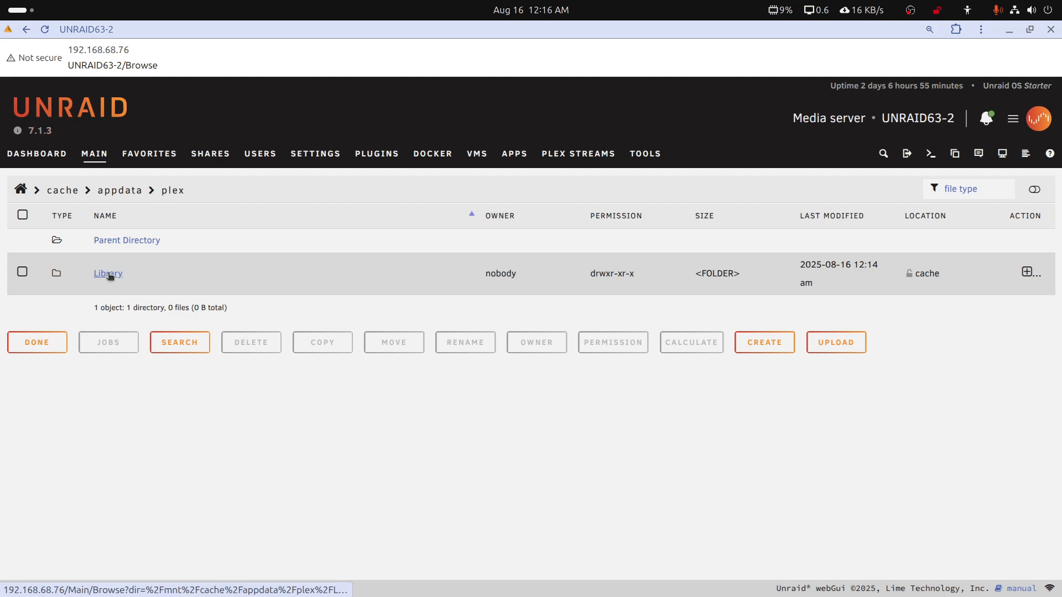
{"action": "left_click", "coordinate": [110, 275]}
{"action": "left_click", "coordinate": [118, 274]}
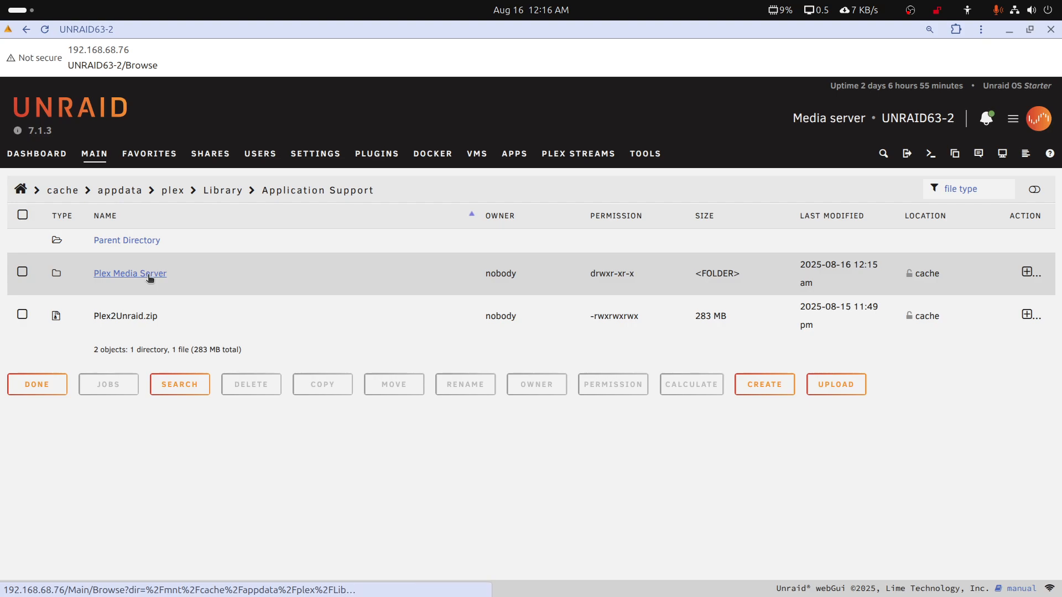
{"action": "right_click", "coordinate": [150, 277]}
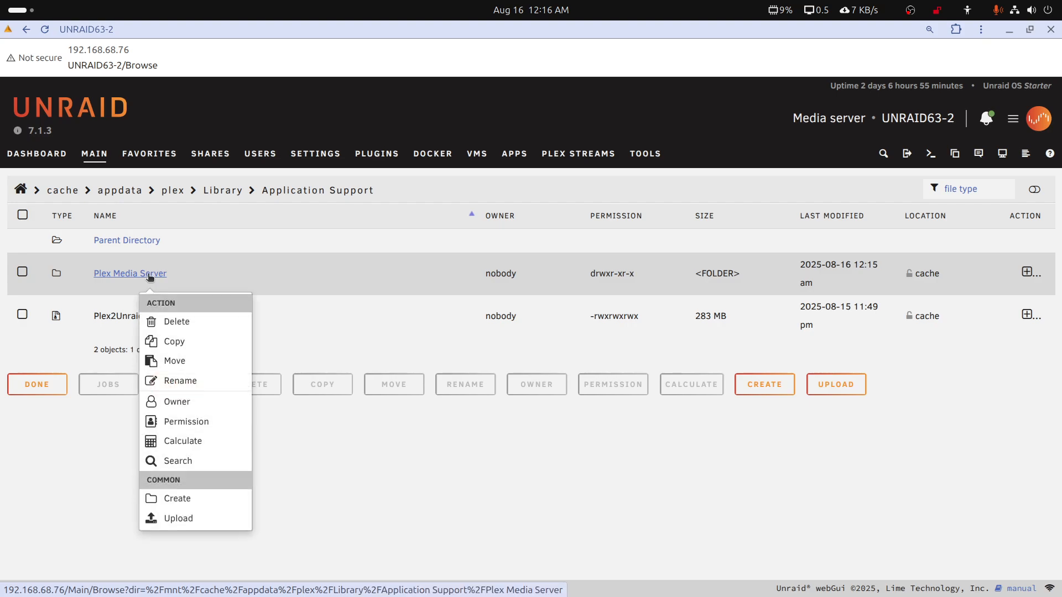
{"action": "left_click", "coordinate": [166, 321]}
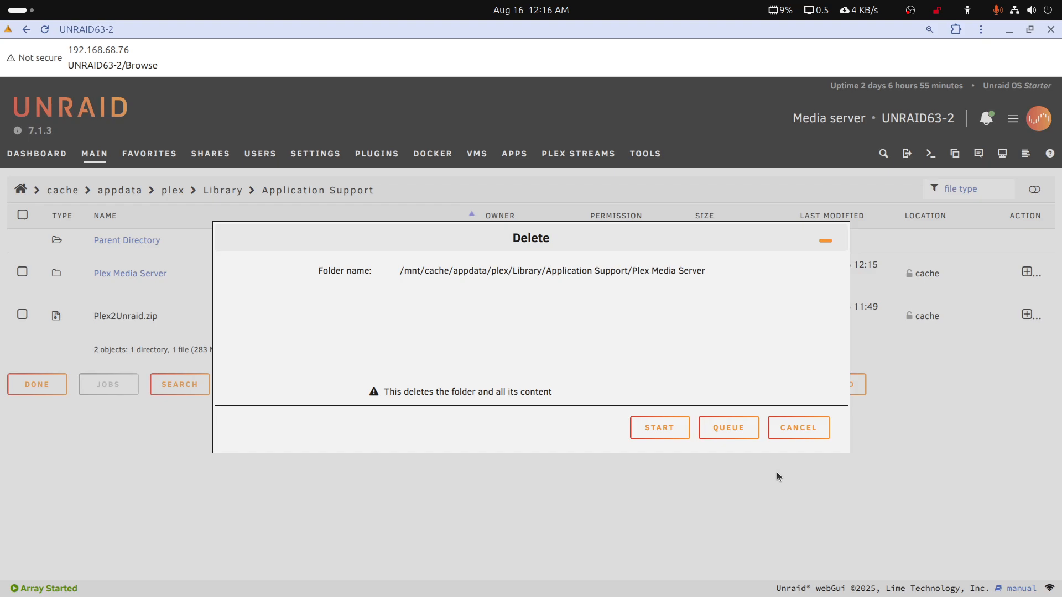
{"action": "left_click", "coordinate": [655, 428]}
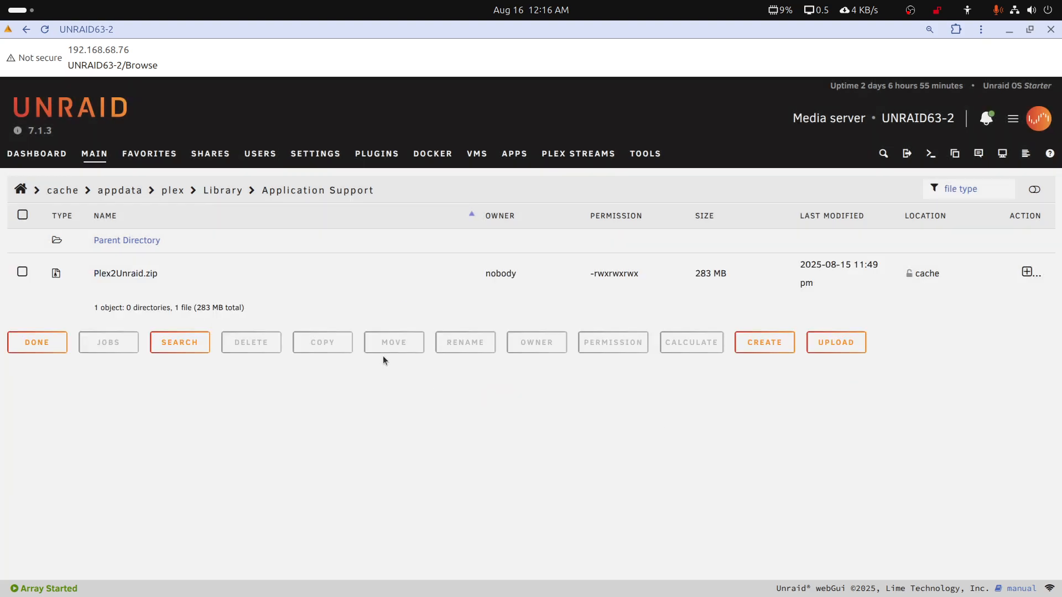
{"action": "left_click", "coordinate": [132, 274]}
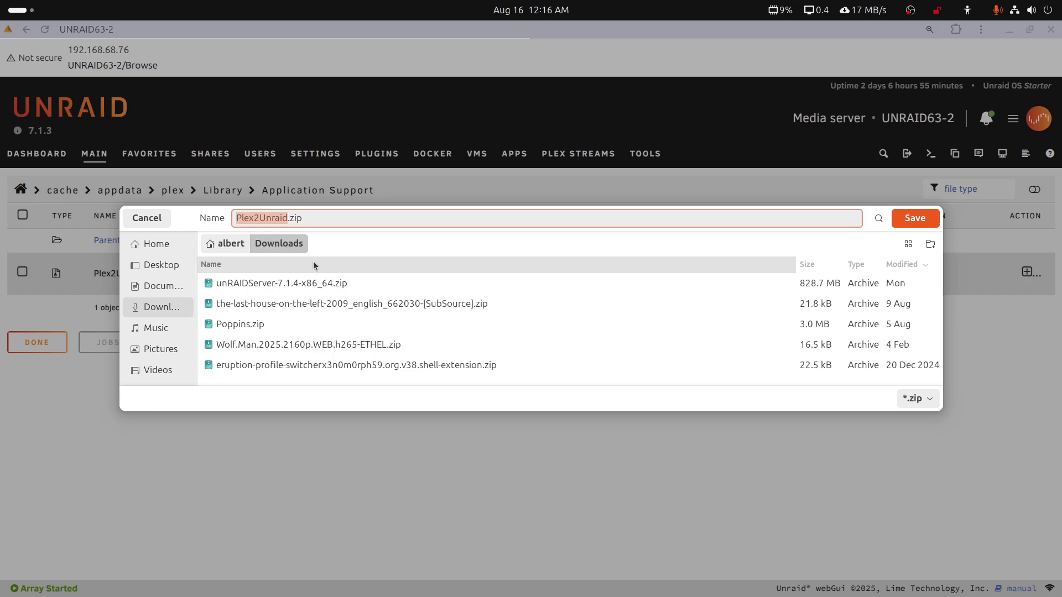
{"action": "left_click", "coordinate": [163, 224]}
{"action": "right_click", "coordinate": [138, 280]}
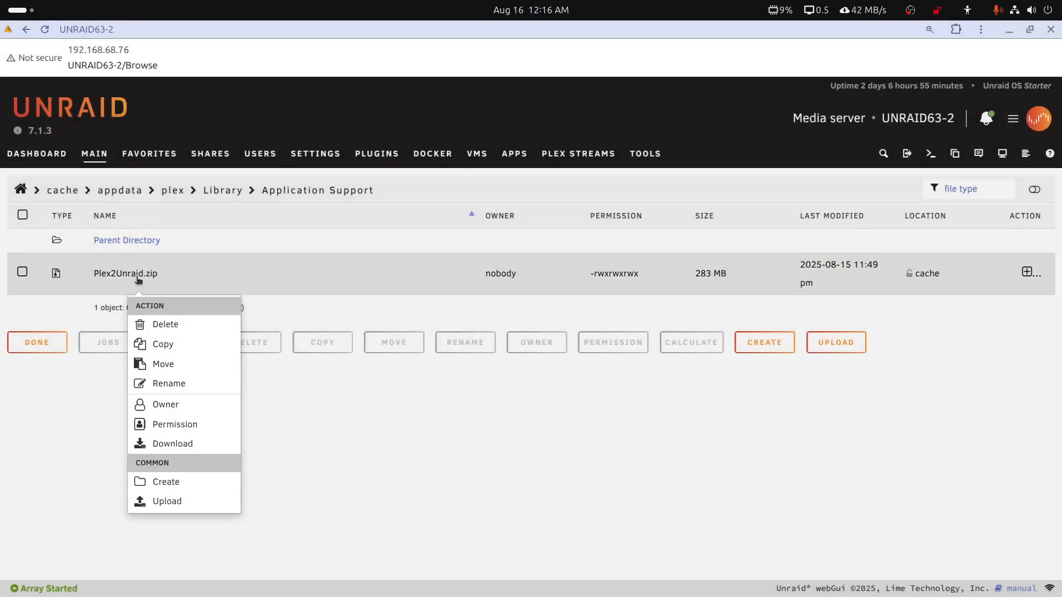
{"action": "left_click", "coordinate": [88, 438]}
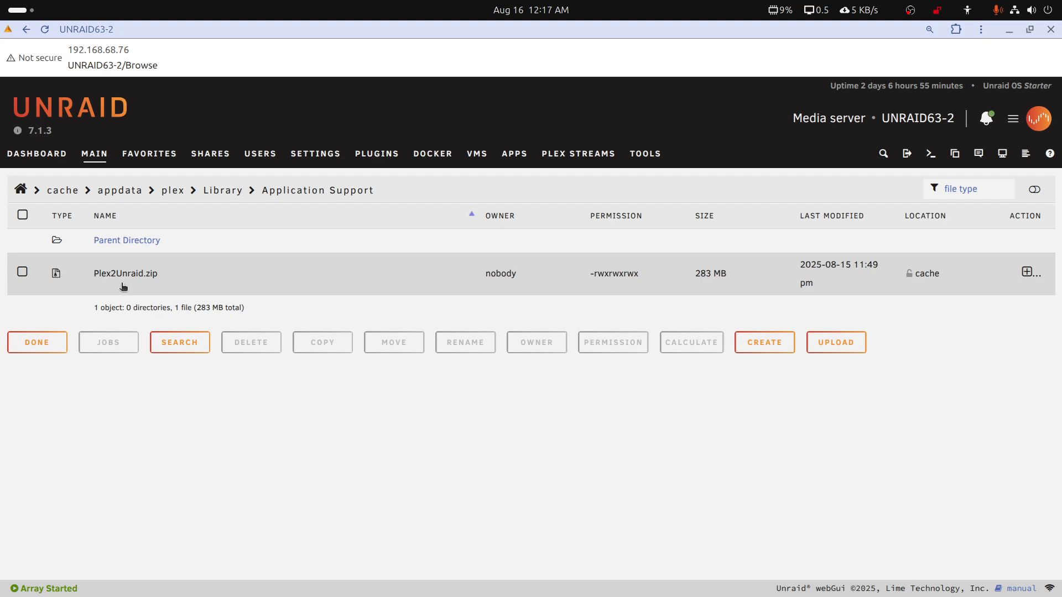
{"action": "left_click", "coordinate": [130, 277]}
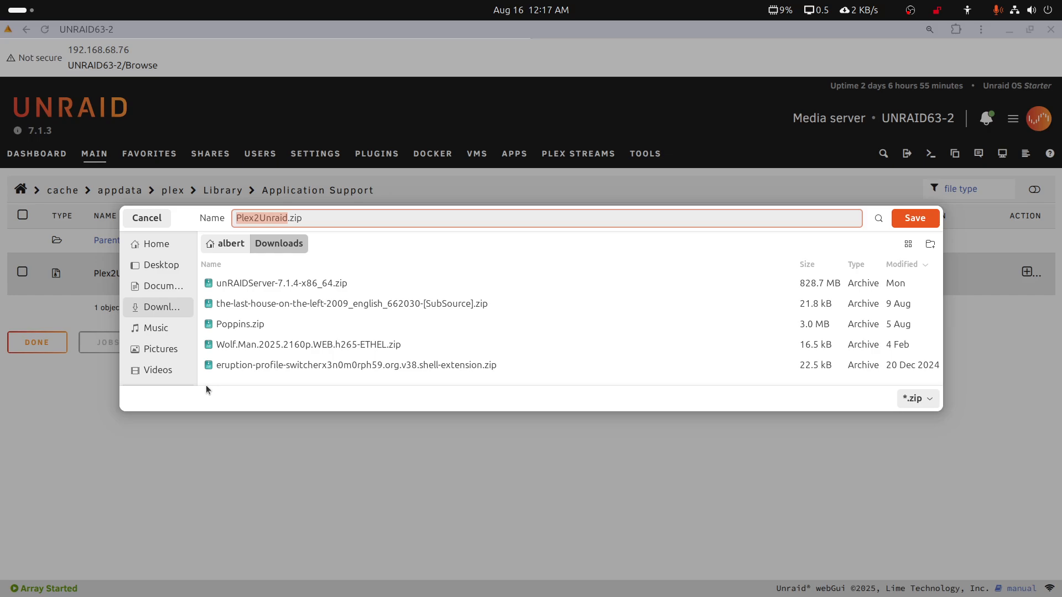
{"action": "left_click", "coordinate": [165, 218]}
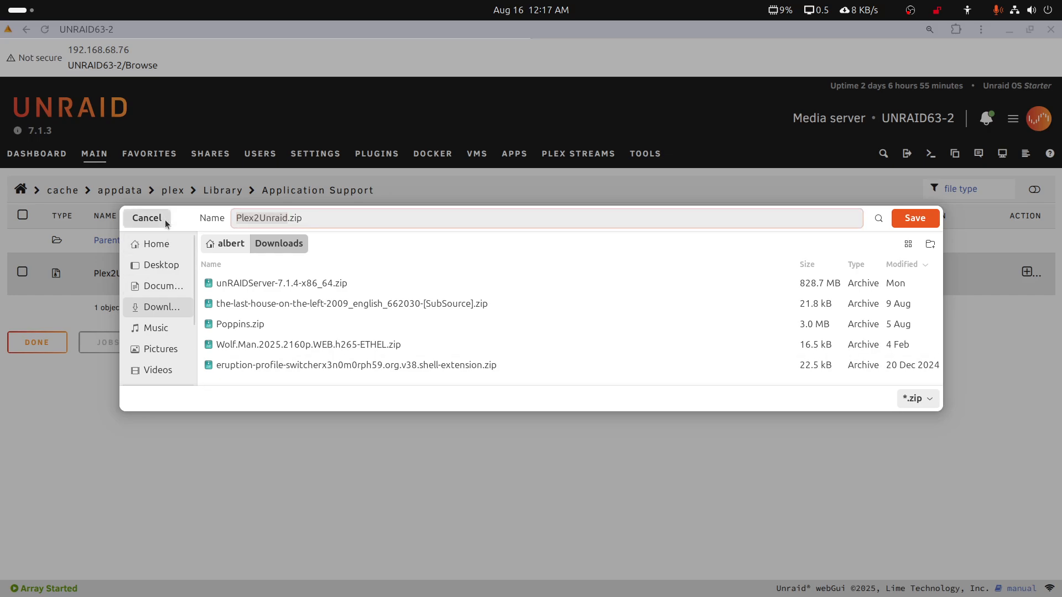
Find the Zip Manager plugin by searching the apps for zip, install it, and close the finished installation
{"action": "left_click", "coordinate": [505, 160]}
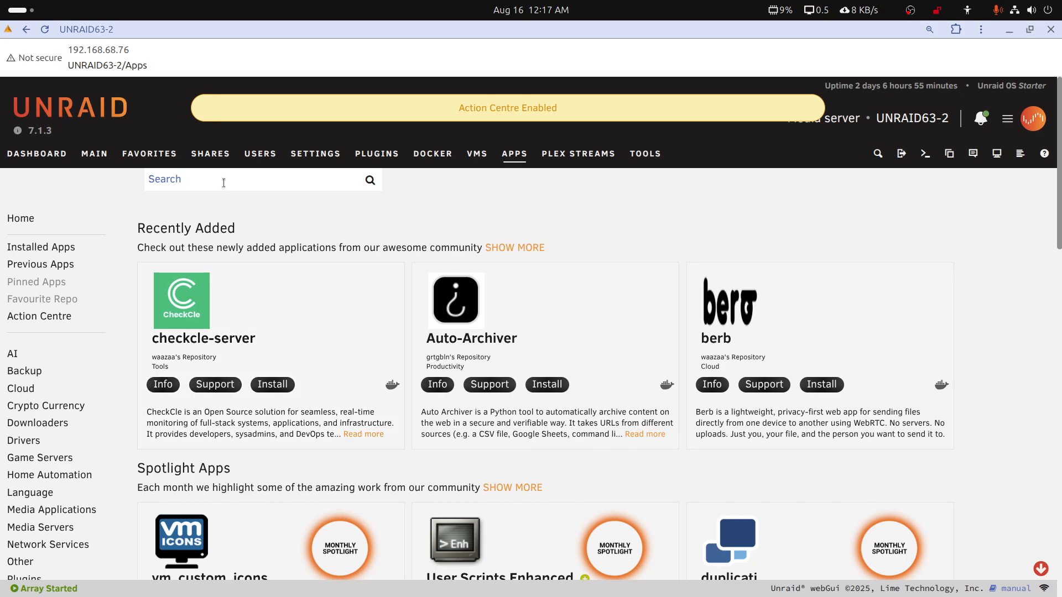
{"action": "left_click", "coordinate": [223, 182]}
{"action": "type", "text": "zip"}
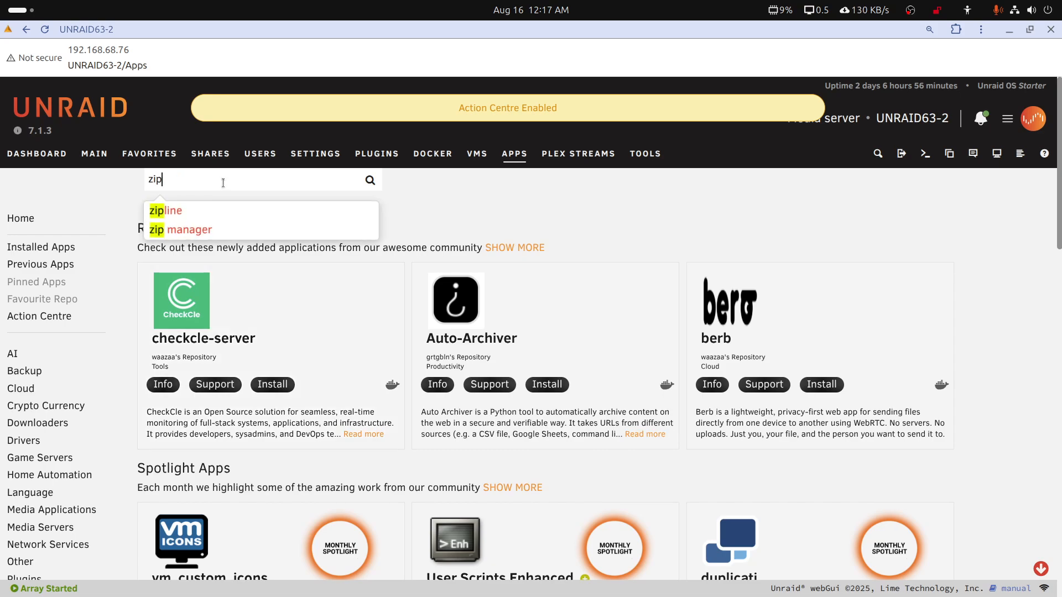
{"action": "left_click", "coordinate": [216, 227]}
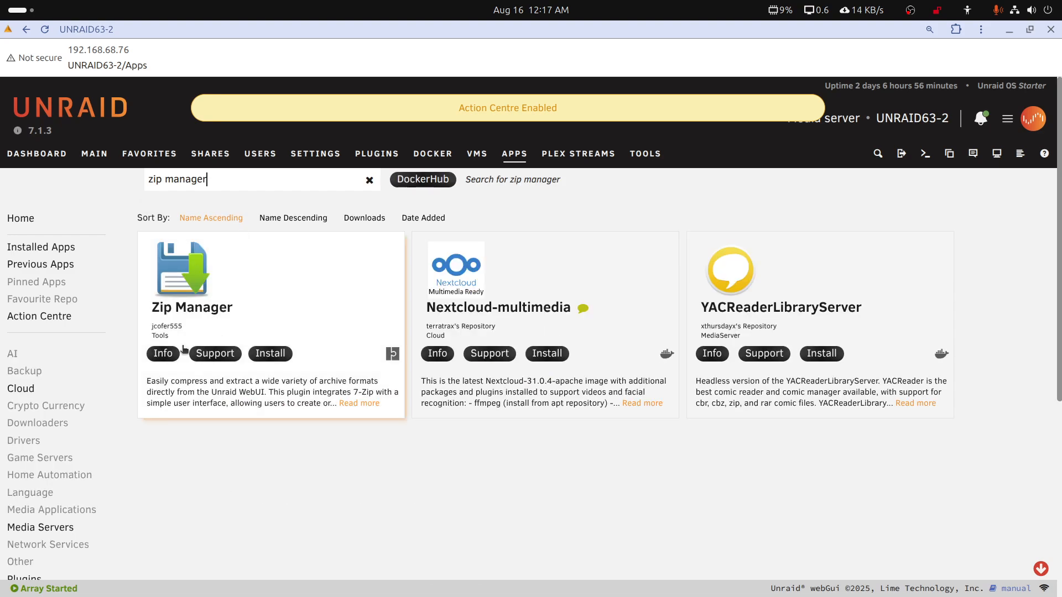
{"action": "left_click", "coordinate": [263, 355]}
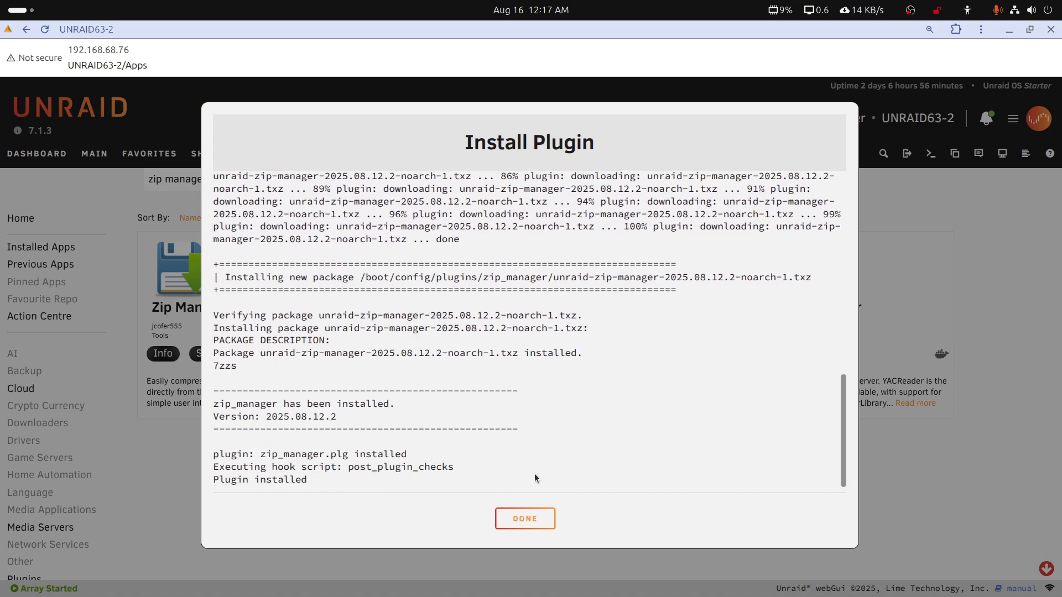
{"action": "left_click", "coordinate": [528, 518]}
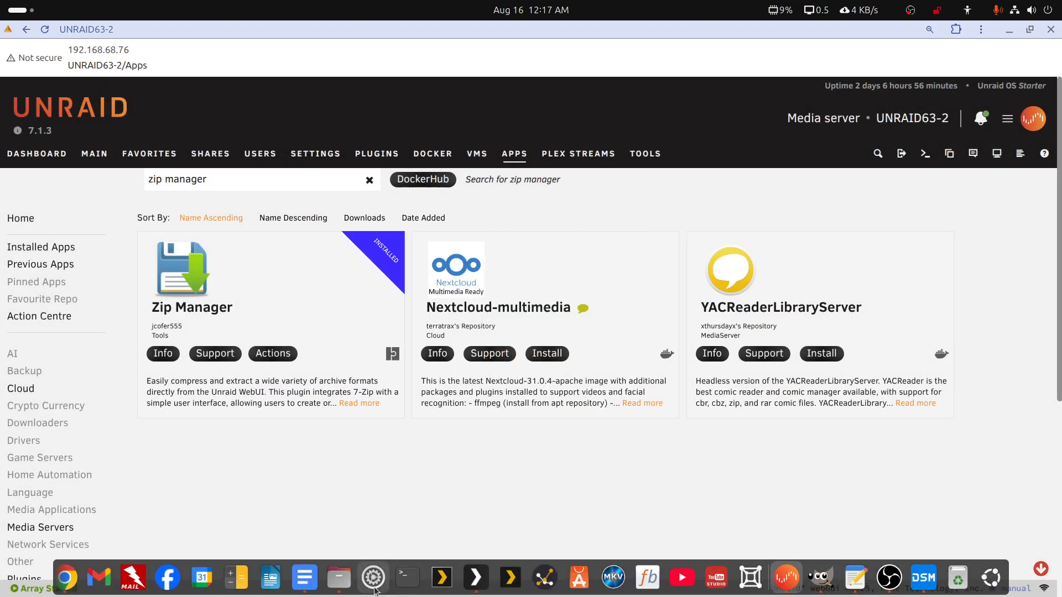
Switch to the Files window, check which Windows shares unraid63-2.local offers, and minimize the window
{"action": "left_click", "coordinate": [339, 579]}
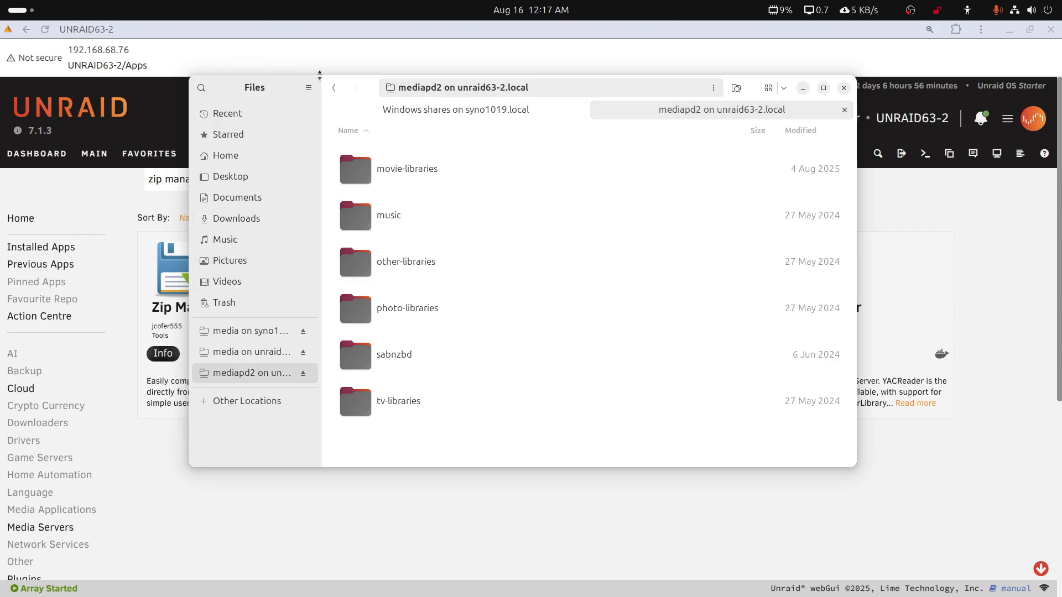
{"action": "left_click", "coordinate": [332, 88]}
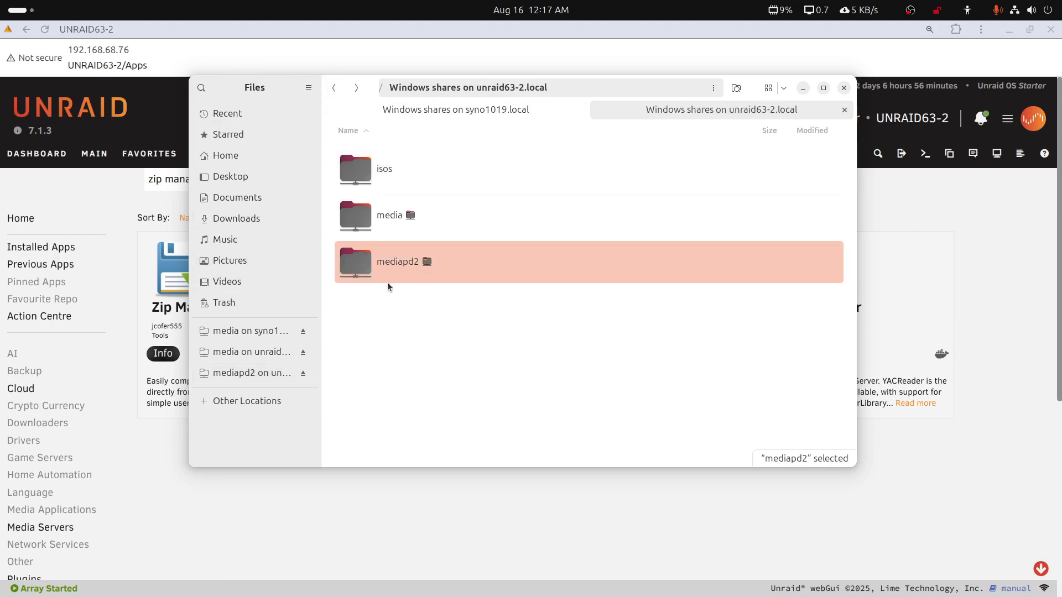
{"action": "left_click", "coordinate": [334, 90]}
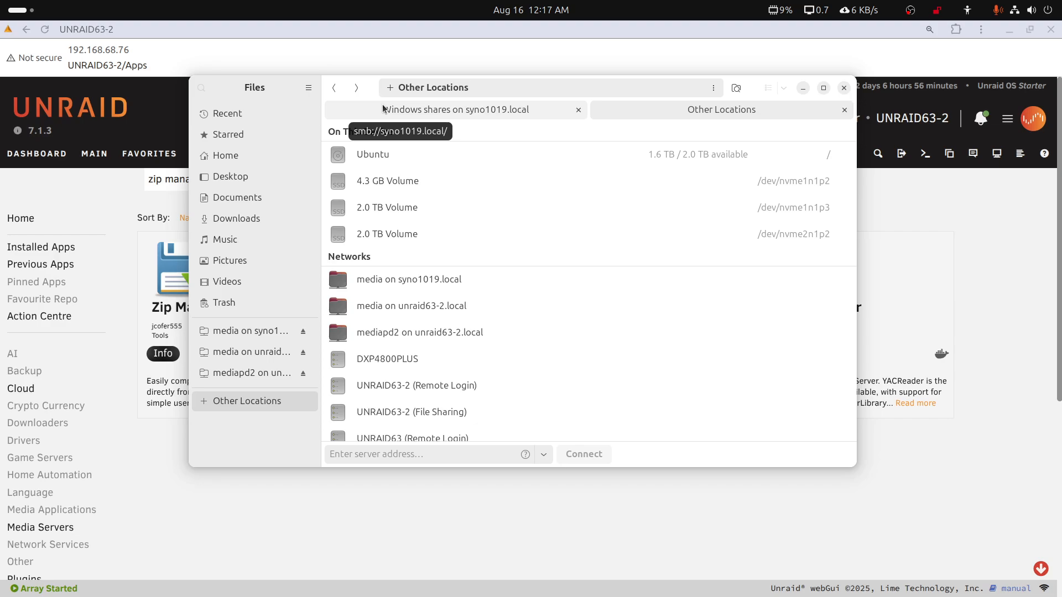
{"action": "left_click", "coordinate": [357, 89]}
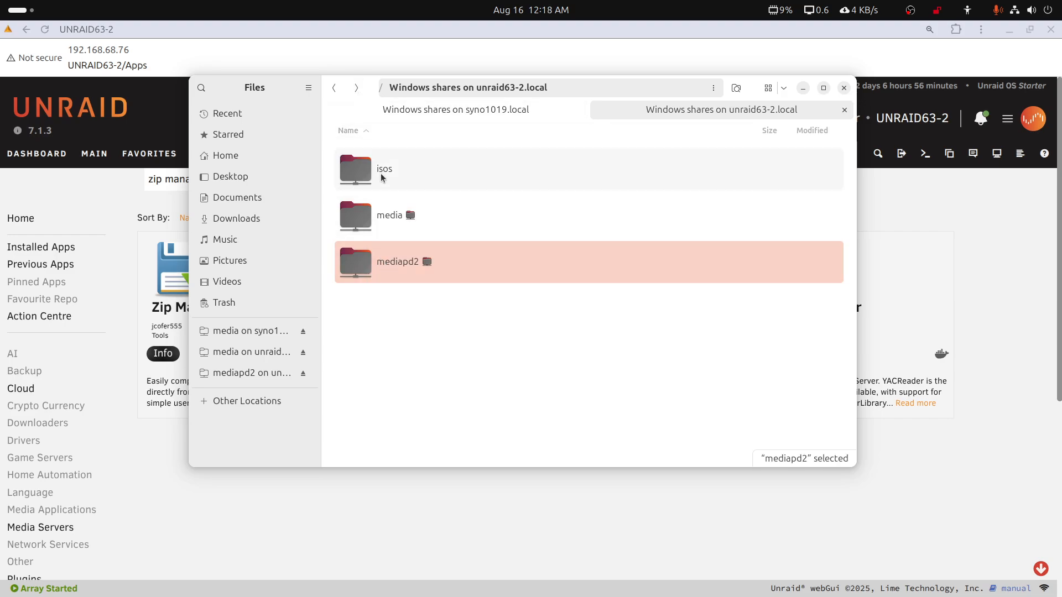
{"action": "left_click", "coordinate": [804, 89]}
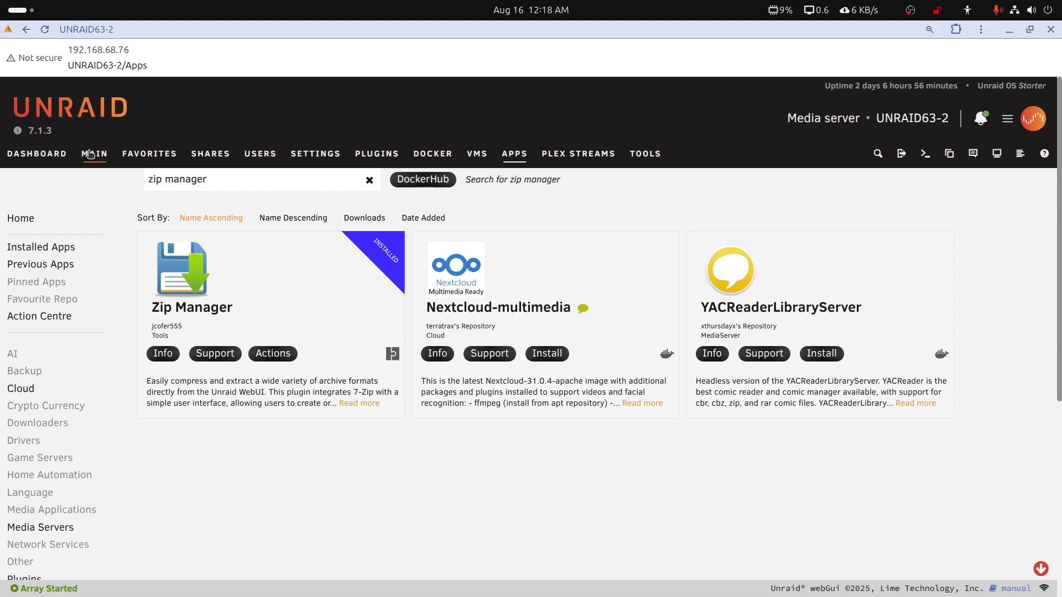
Browse the cache pool to the appdata/plex/Library/Application Support folder
{"action": "left_click", "coordinate": [90, 154]}
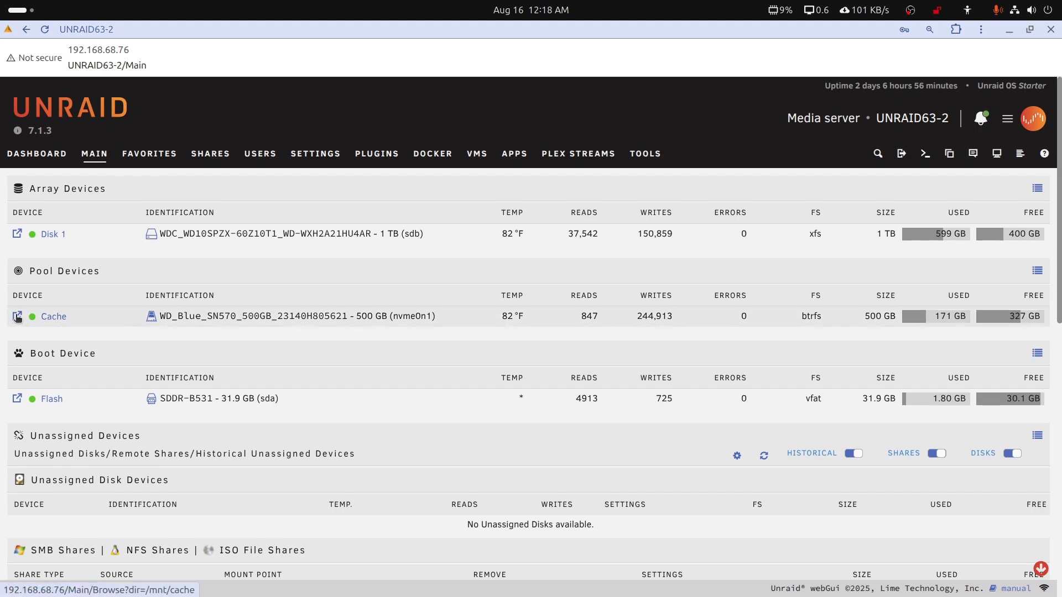
{"action": "left_click", "coordinate": [17, 317]}
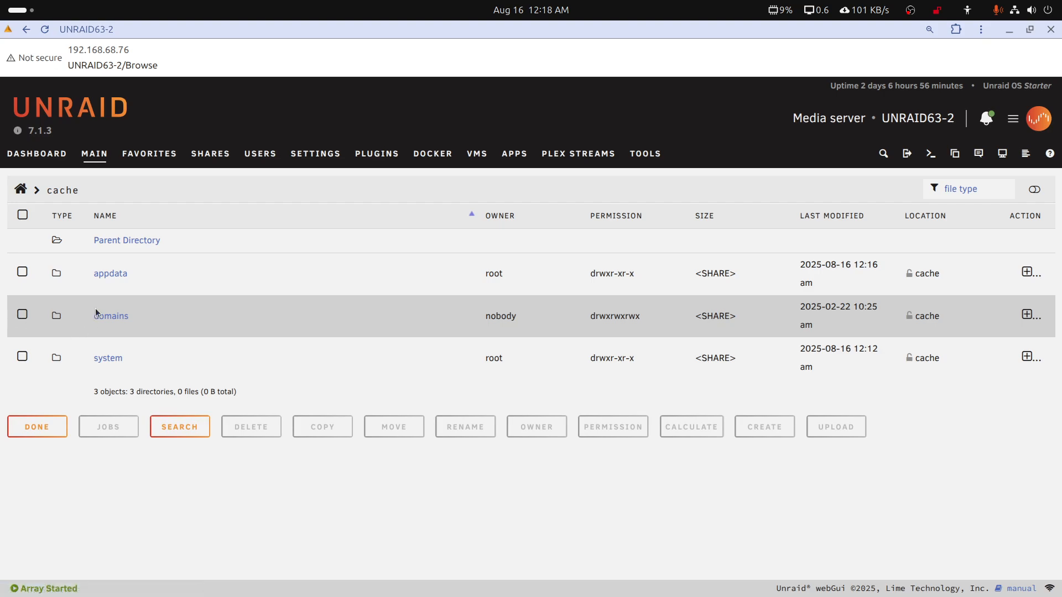
{"action": "double_click", "coordinate": [104, 275]}
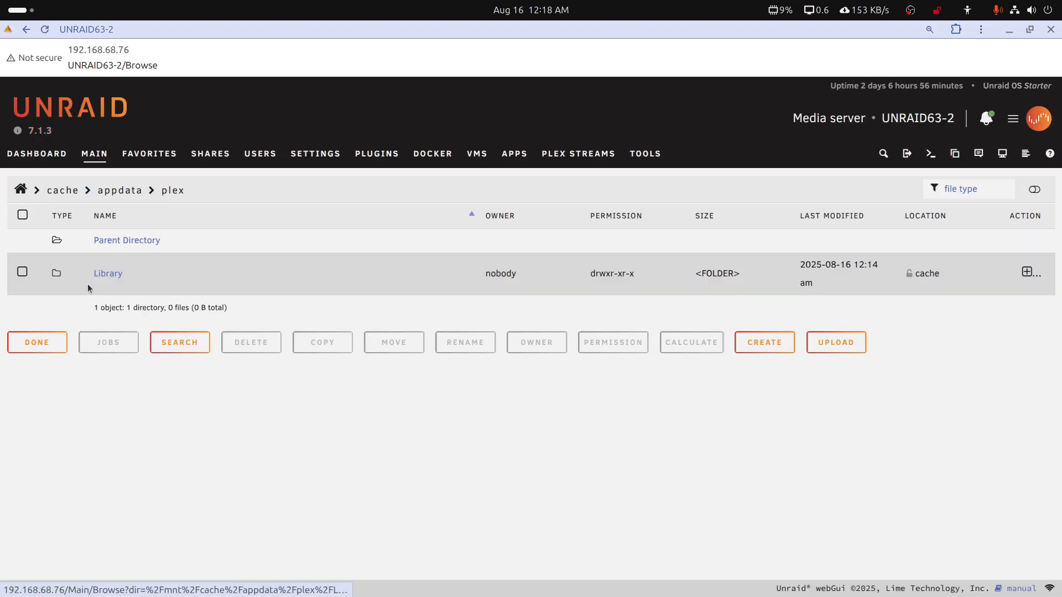
{"action": "left_click", "coordinate": [104, 194]}
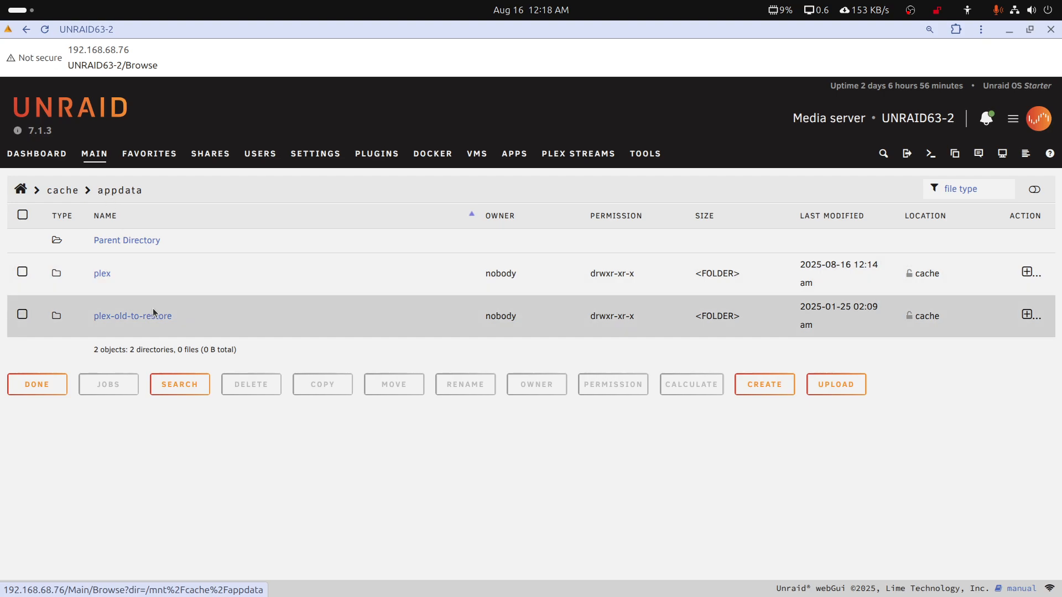
{"action": "left_click", "coordinate": [104, 275]}
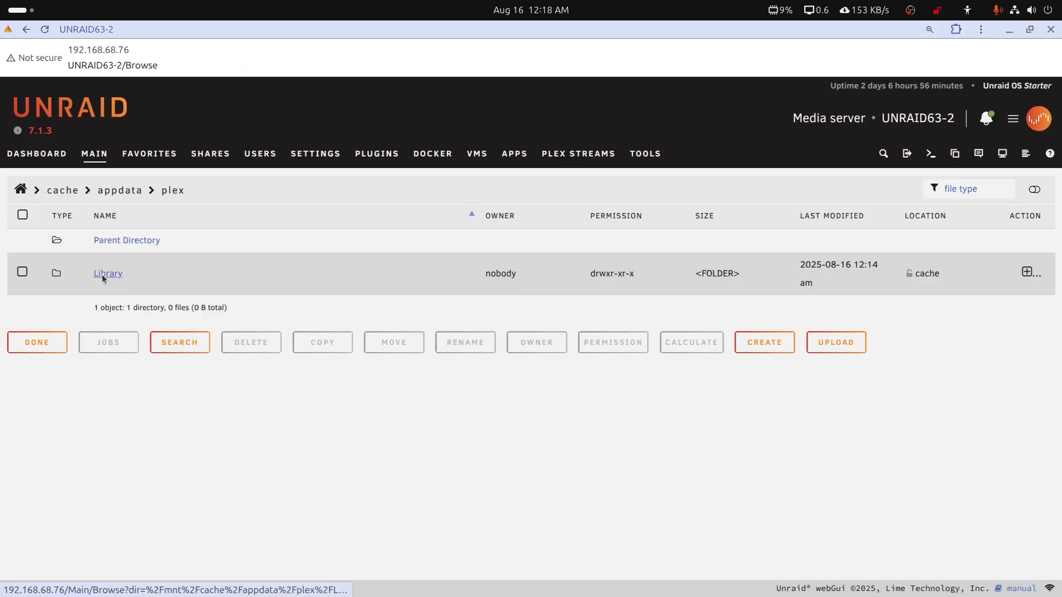
{"action": "left_click", "coordinate": [104, 276]}
{"action": "left_click", "coordinate": [116, 276]}
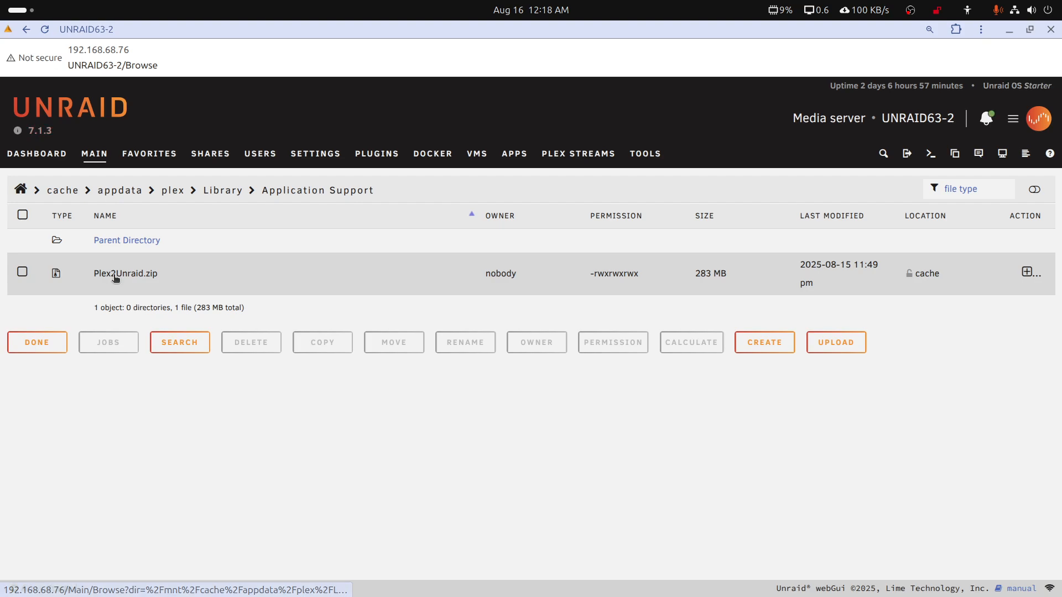
Check which file actions Plex2Unraid.zip offers, cancelling the prompts to download it
{"action": "left_click", "coordinate": [116, 276]}
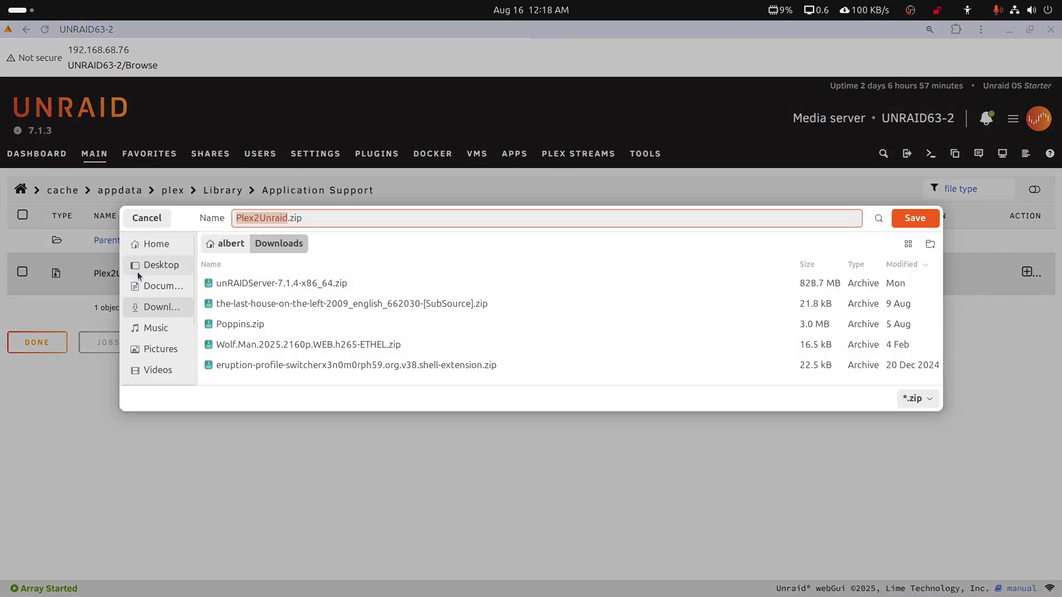
{"action": "left_click", "coordinate": [146, 218]}
{"action": "right_click", "coordinate": [139, 276]}
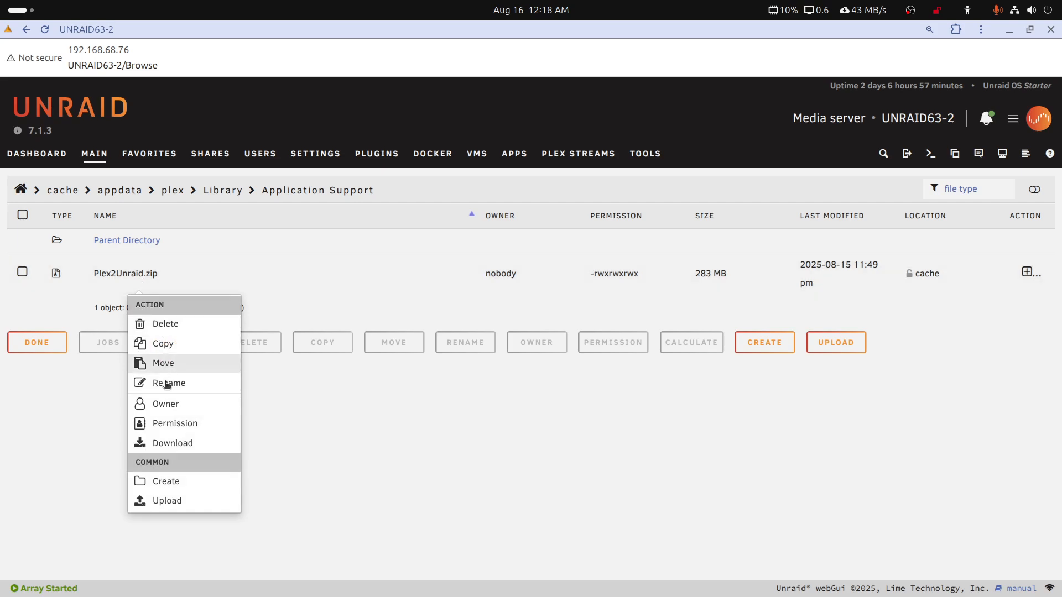
{"action": "left_click", "coordinate": [102, 466]}
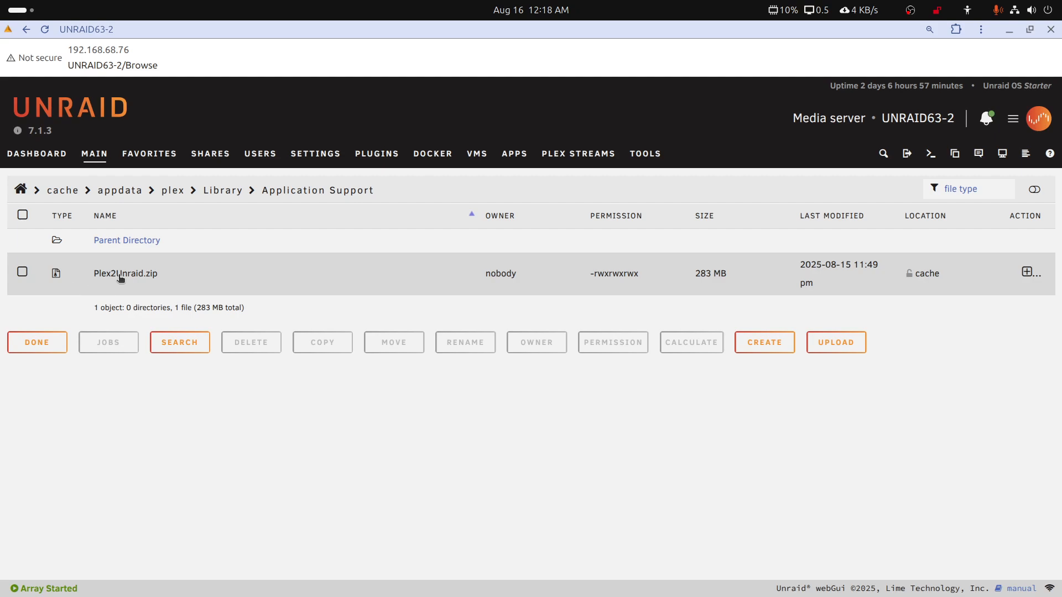
{"action": "left_click", "coordinate": [121, 278]}
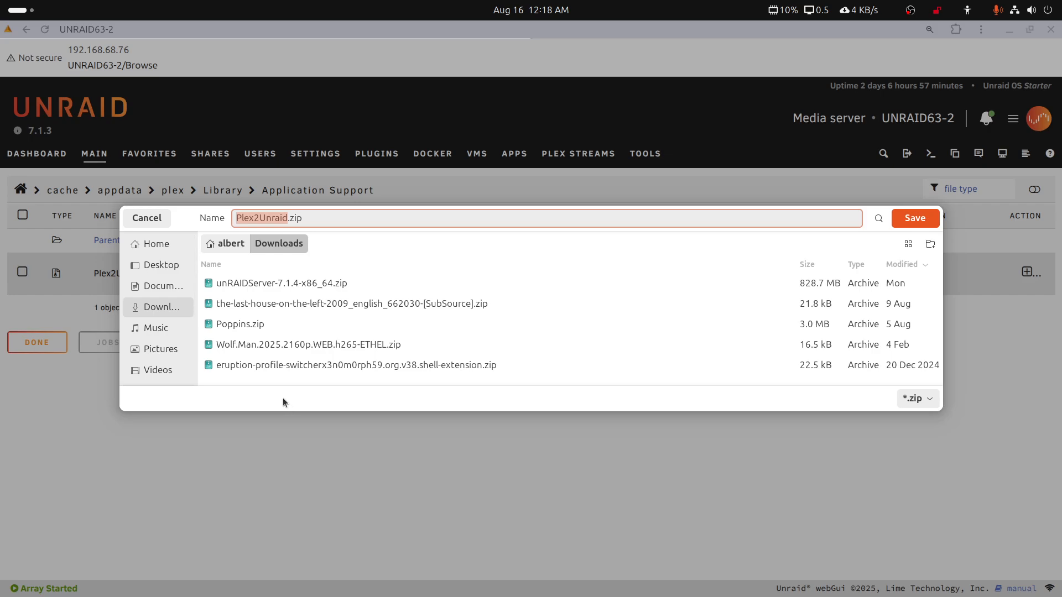
{"action": "left_click", "coordinate": [155, 222]}
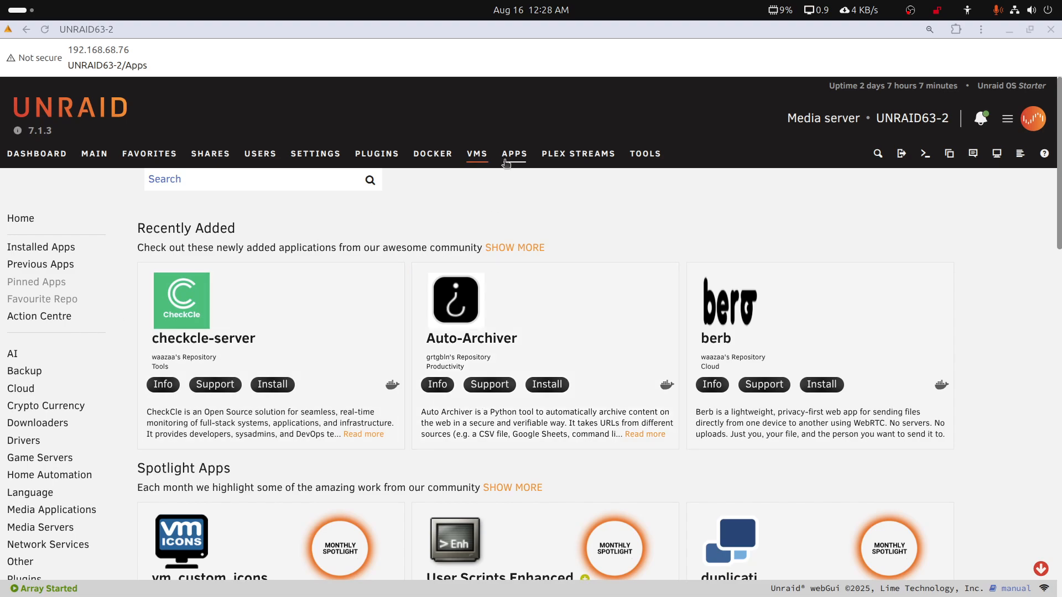
Search the apps for Krusader and start installing the container from ich777's Repository
{"action": "left_click", "coordinate": [513, 155]}
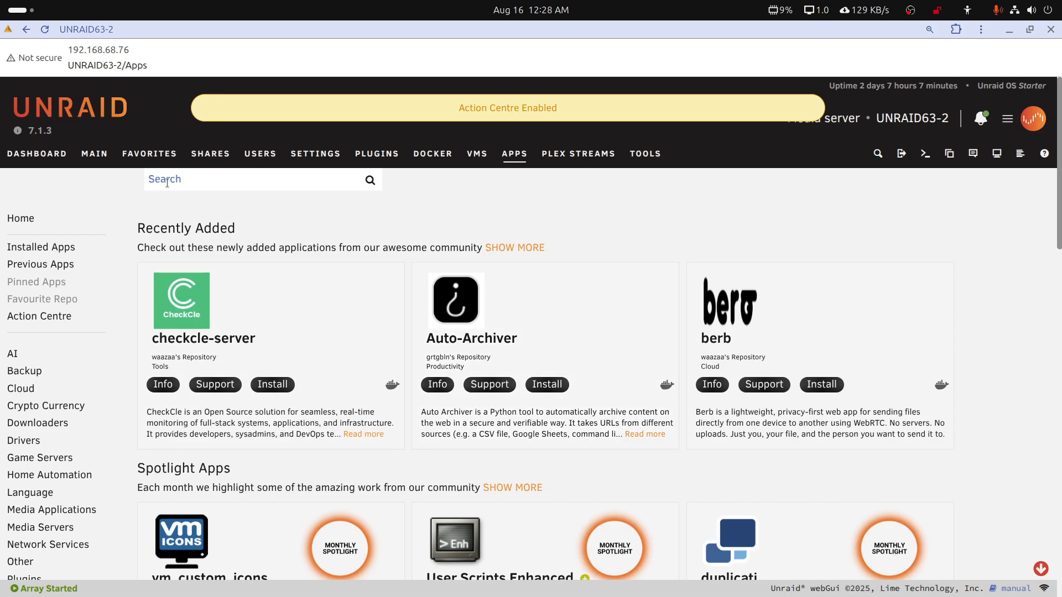
{"action": "right_click", "coordinate": [167, 182]}
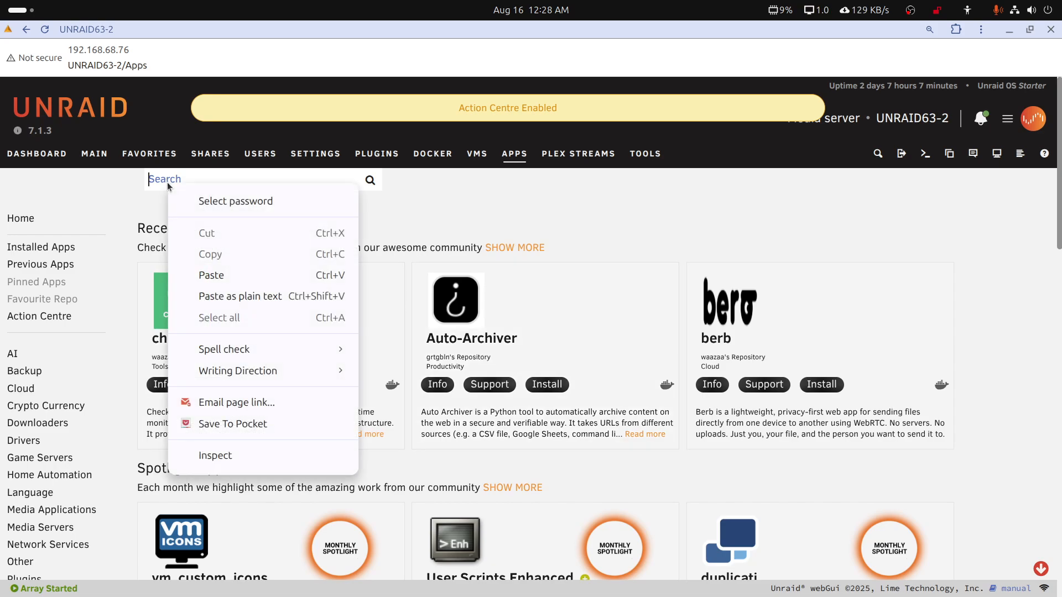
{"action": "left_click", "coordinate": [199, 274]}
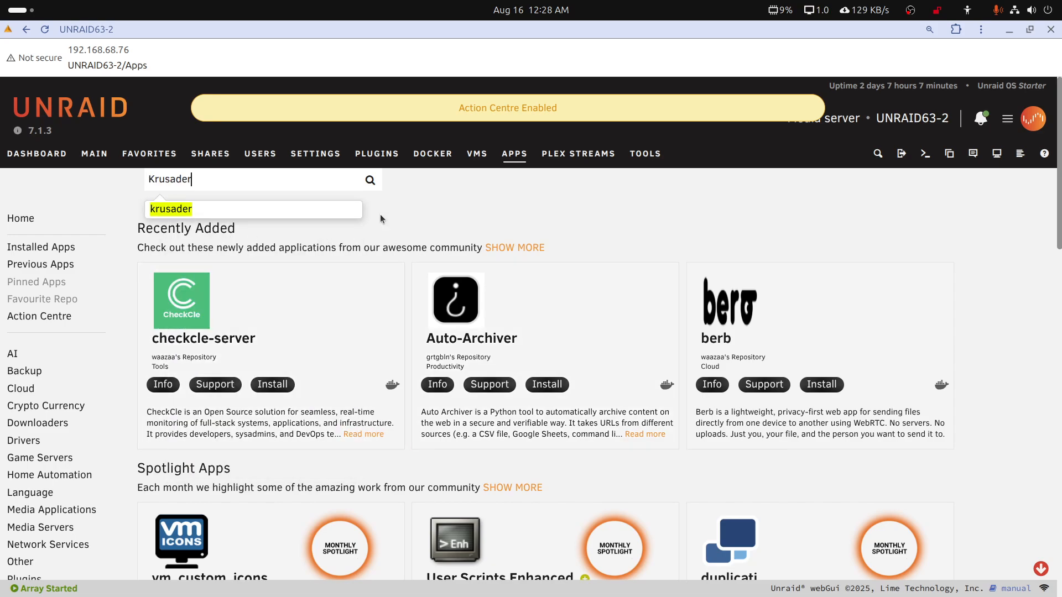
{"action": "key", "text": "Return"}
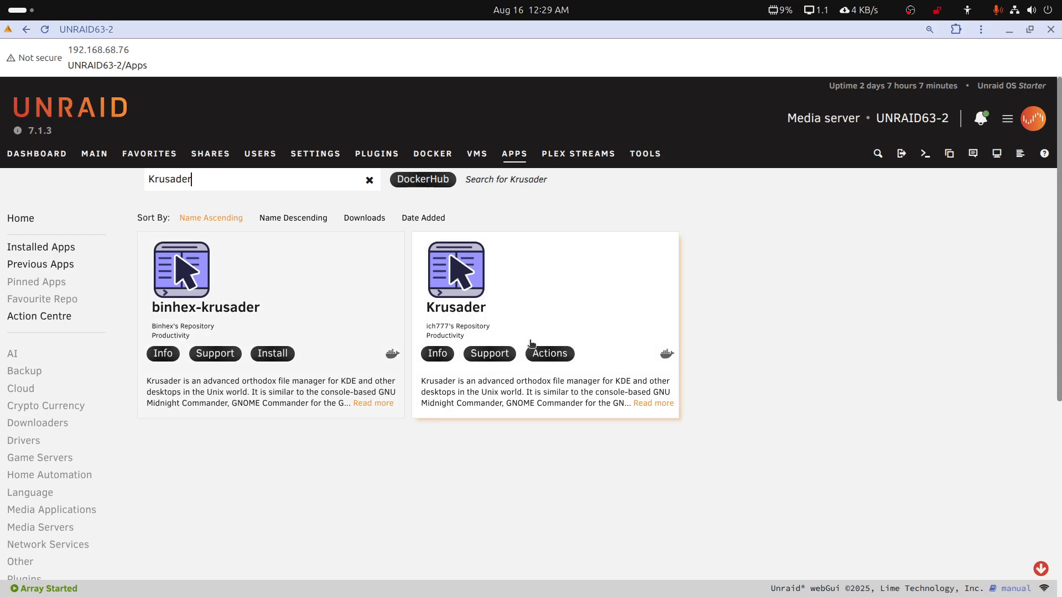
{"action": "left_click", "coordinate": [543, 353]}
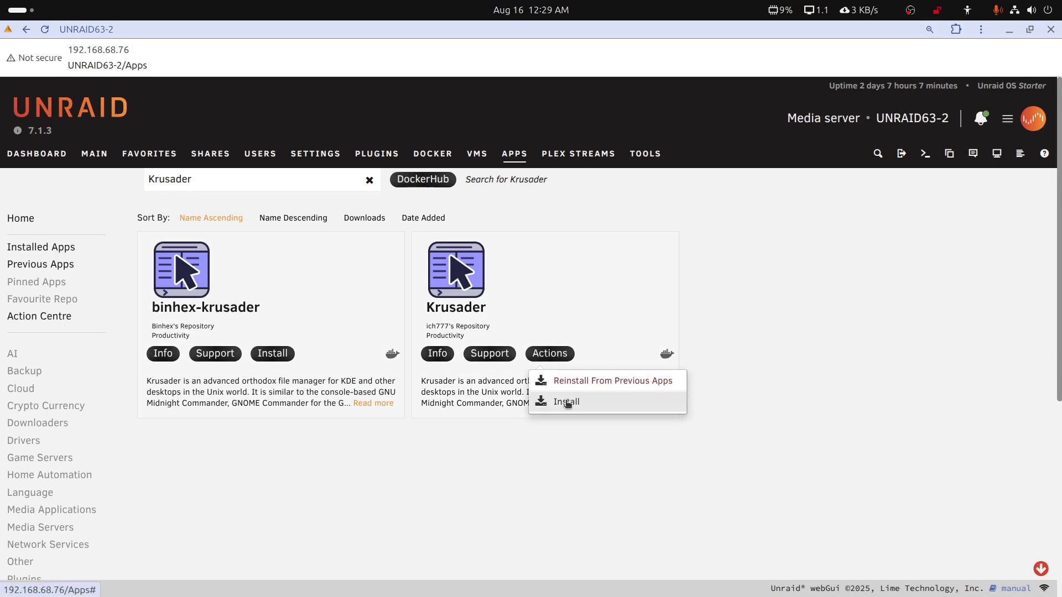
{"action": "left_click", "coordinate": [567, 403]}
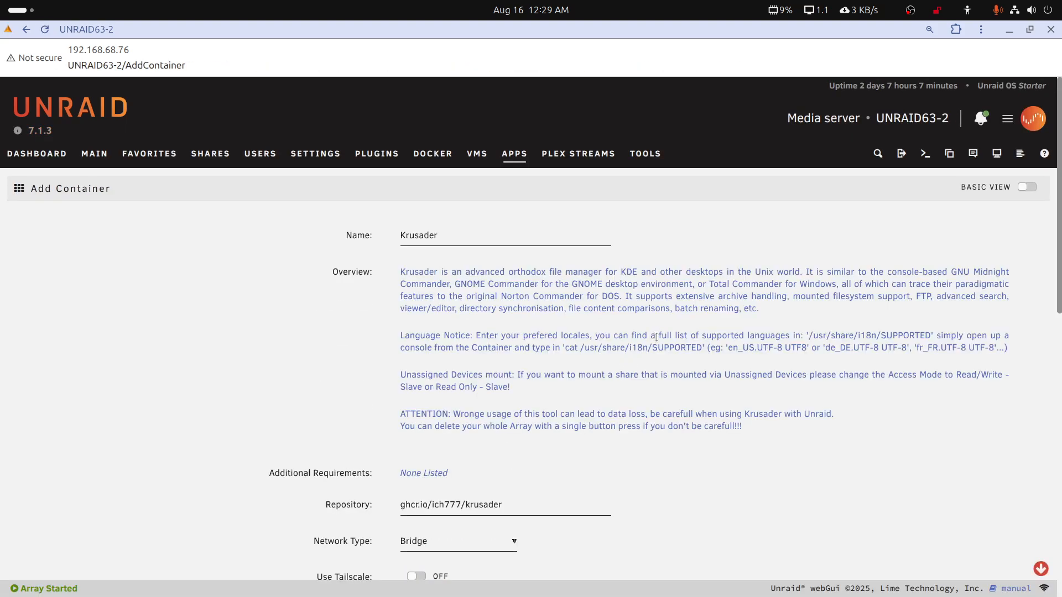
Set the Krusader container's Data Path to /mnt/cache
{"action": "scroll", "coordinate": [656, 337], "scroll_direction": "down", "scroll_amount": 7}
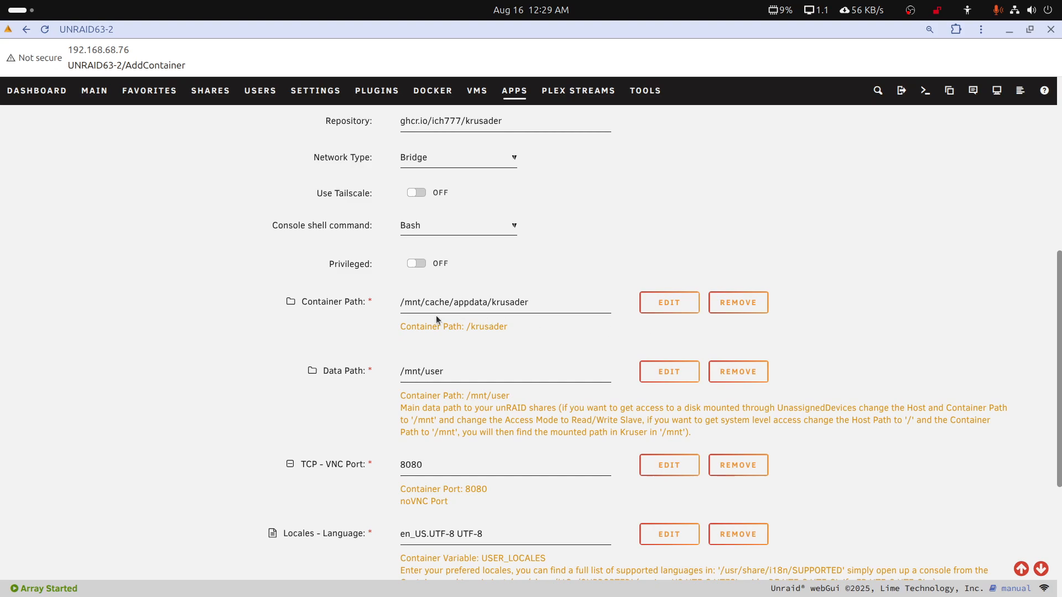
{"action": "scroll", "coordinate": [469, 319], "scroll_direction": "down", "scroll_amount": 1}
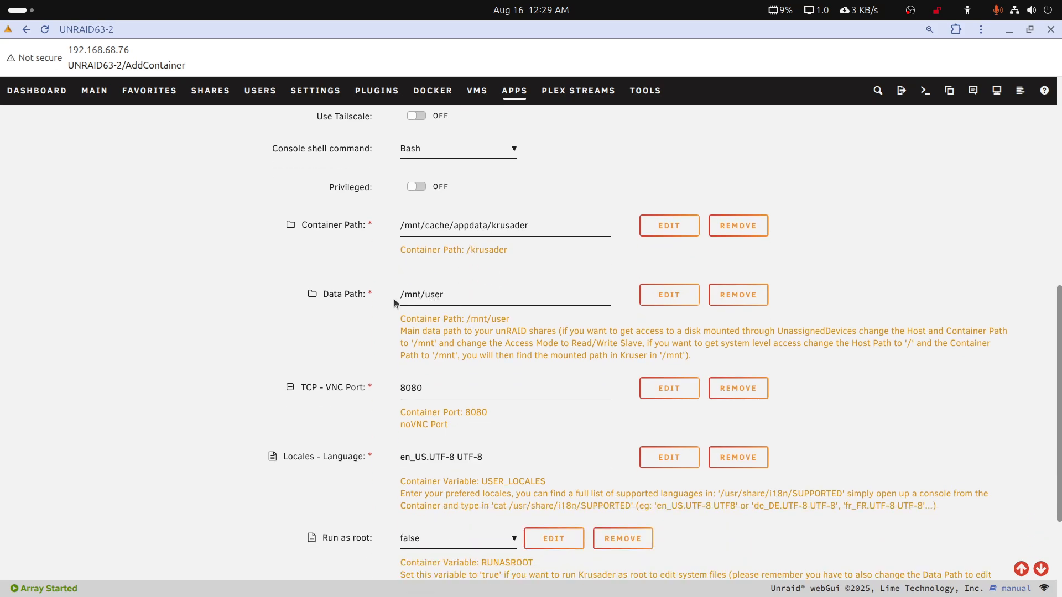
{"action": "left_click_drag", "start_coordinate": [426, 295], "coordinate": [443, 296]}
{"action": "type", "text": "cach"}
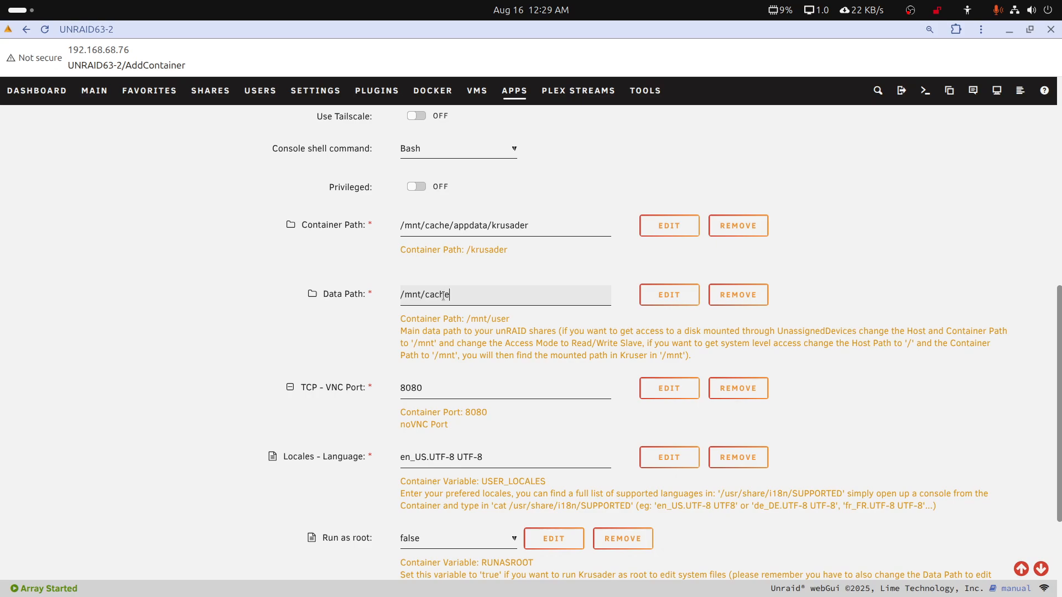
{"action": "left_click", "coordinate": [539, 298]}
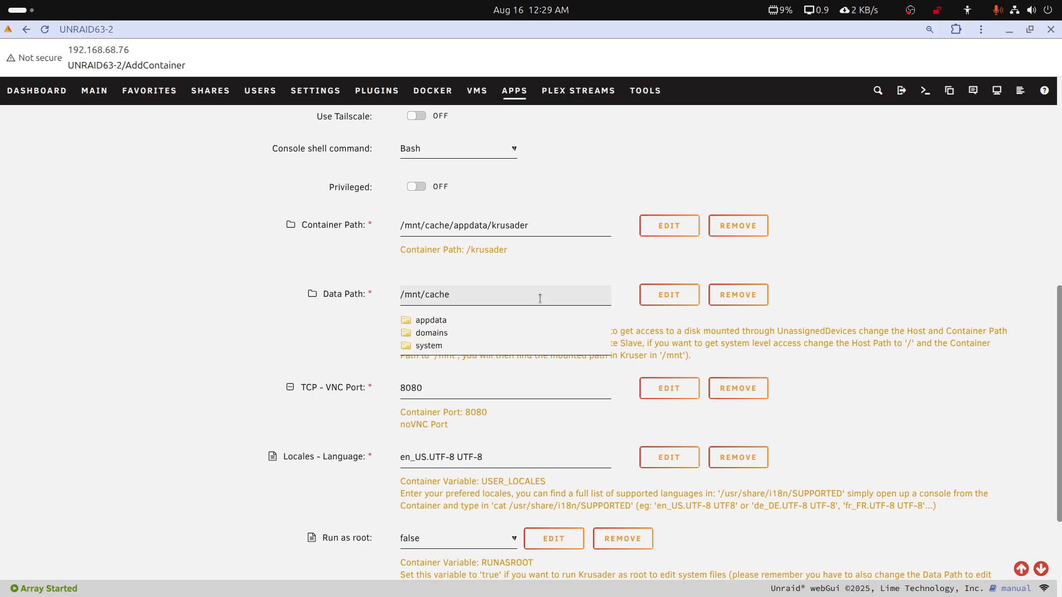
{"action": "left_click", "coordinate": [579, 265]}
Apply the Krusader container settings to install it, and close the finished installation
{"action": "scroll", "coordinate": [540, 416], "scroll_direction": "down", "scroll_amount": 3}
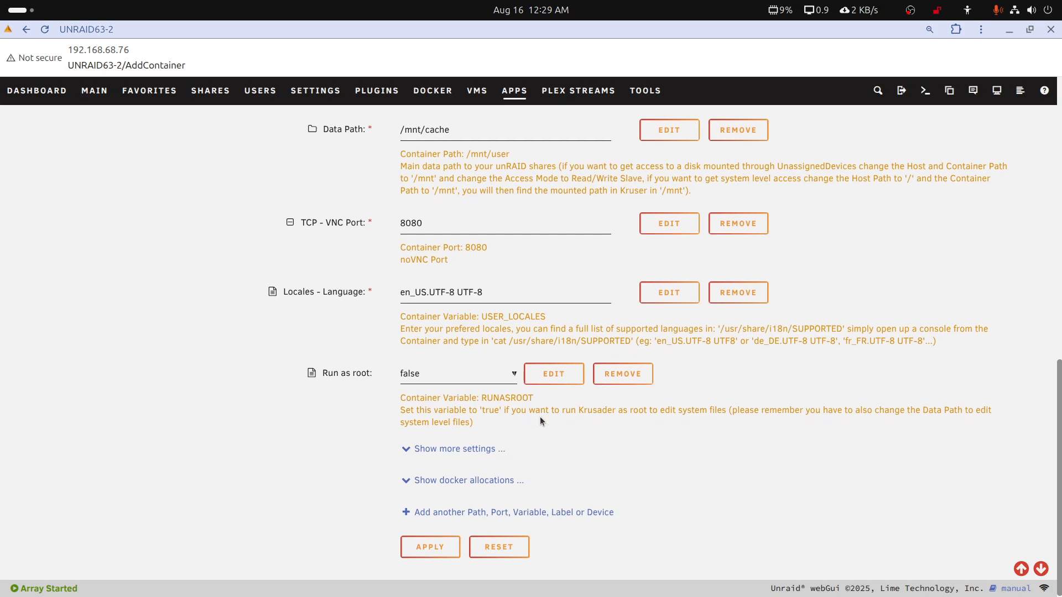
{"action": "left_click", "coordinate": [457, 535]}
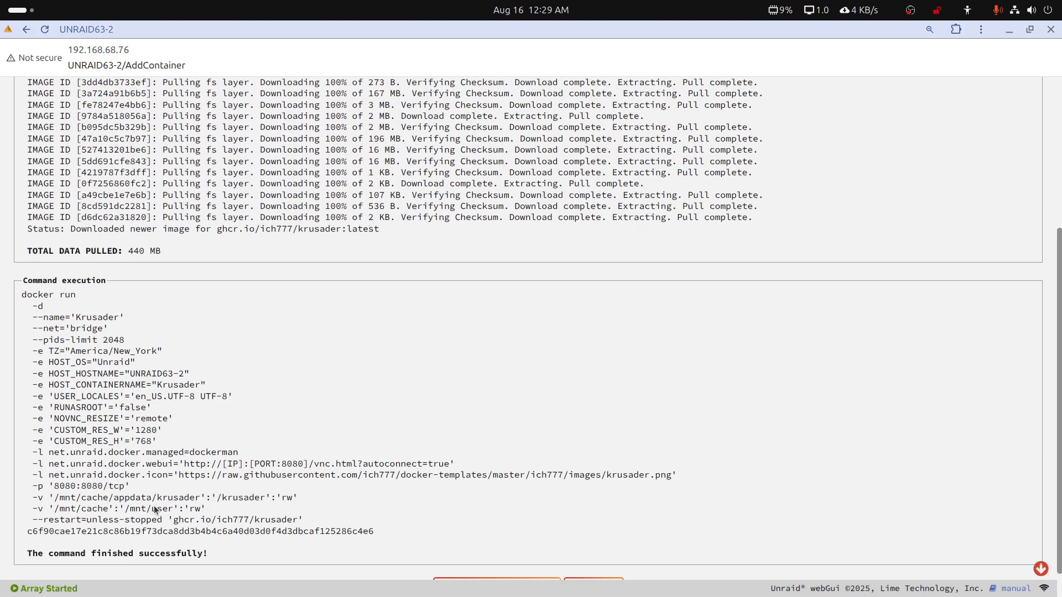
{"action": "left_click", "coordinate": [597, 552]}
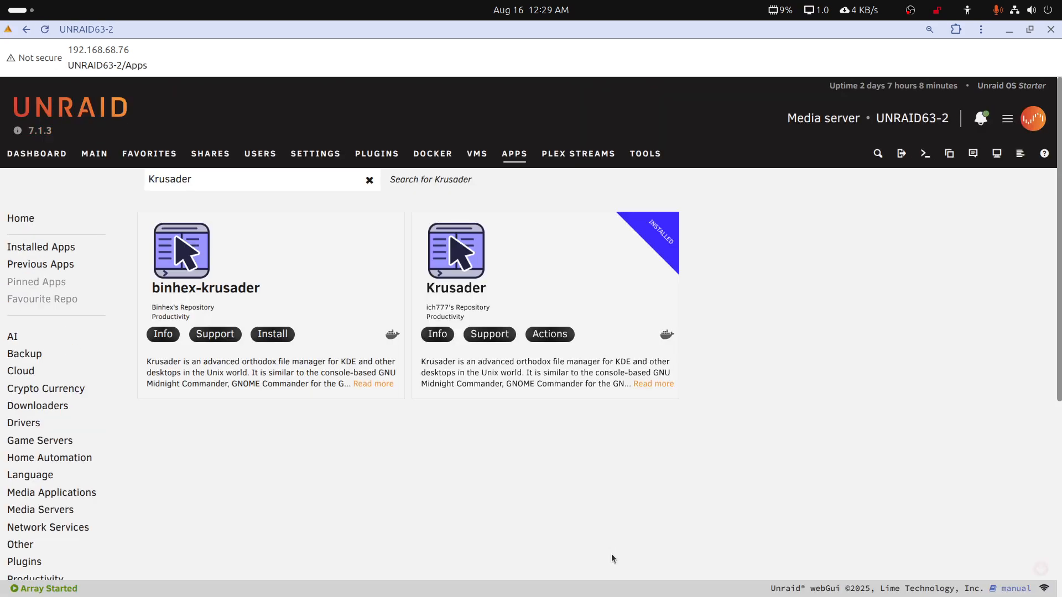
Check the Docker containers and locate Plex2Unraid.zip in the cache pool's appdata/plex/Library/Application Support folder
{"action": "left_click", "coordinate": [442, 157]}
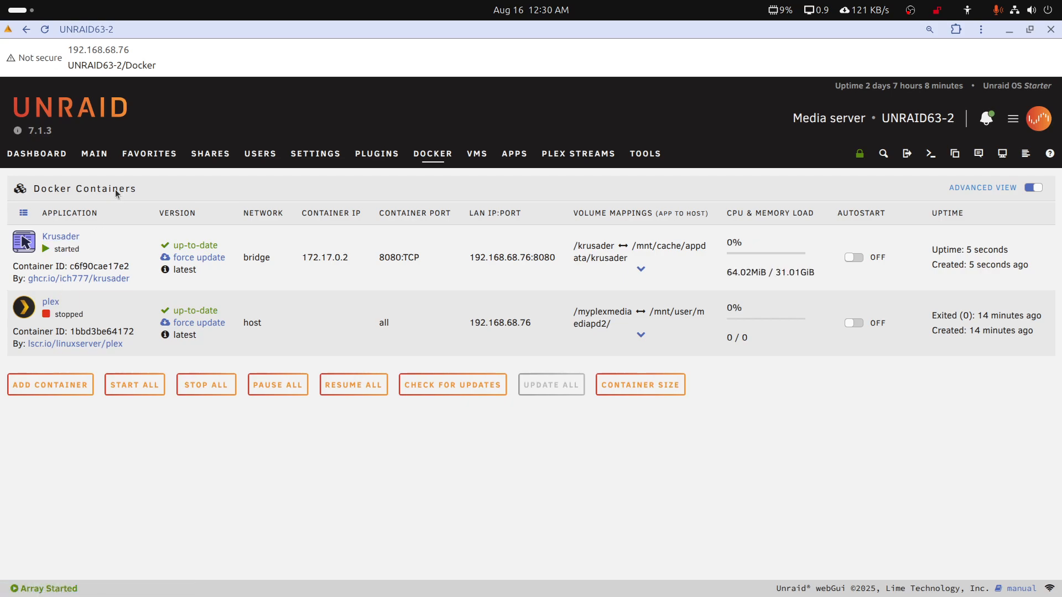
{"action": "left_click", "coordinate": [97, 157]}
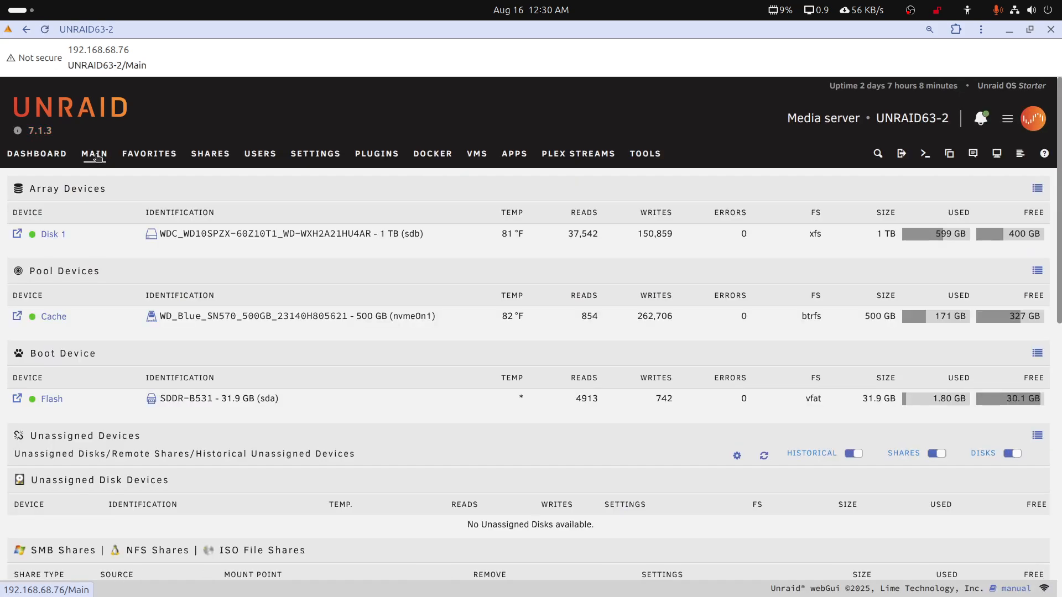
{"action": "left_click", "coordinate": [18, 316]}
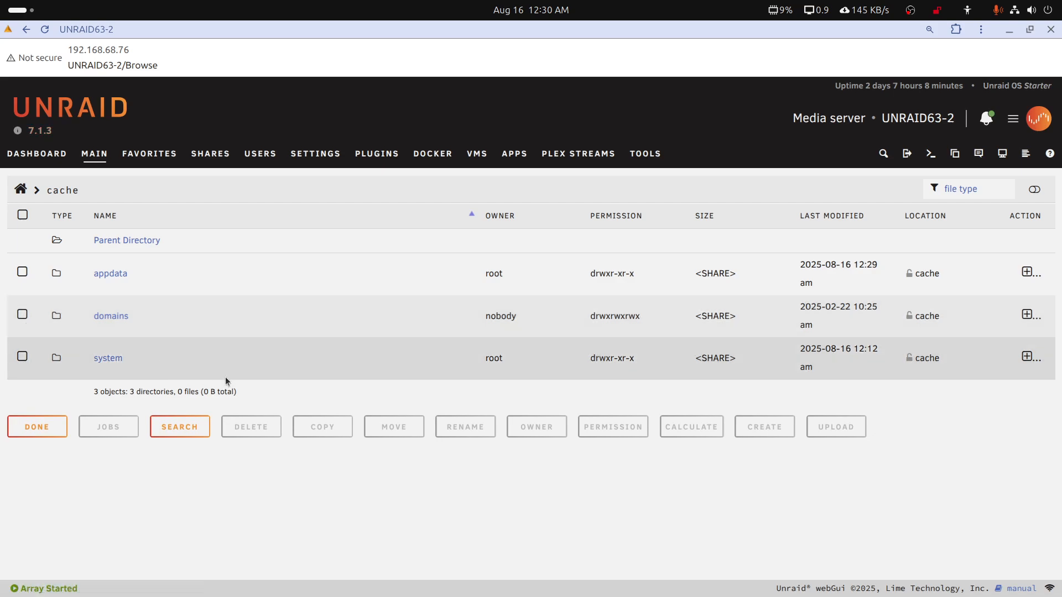
{"action": "left_click", "coordinate": [104, 276]}
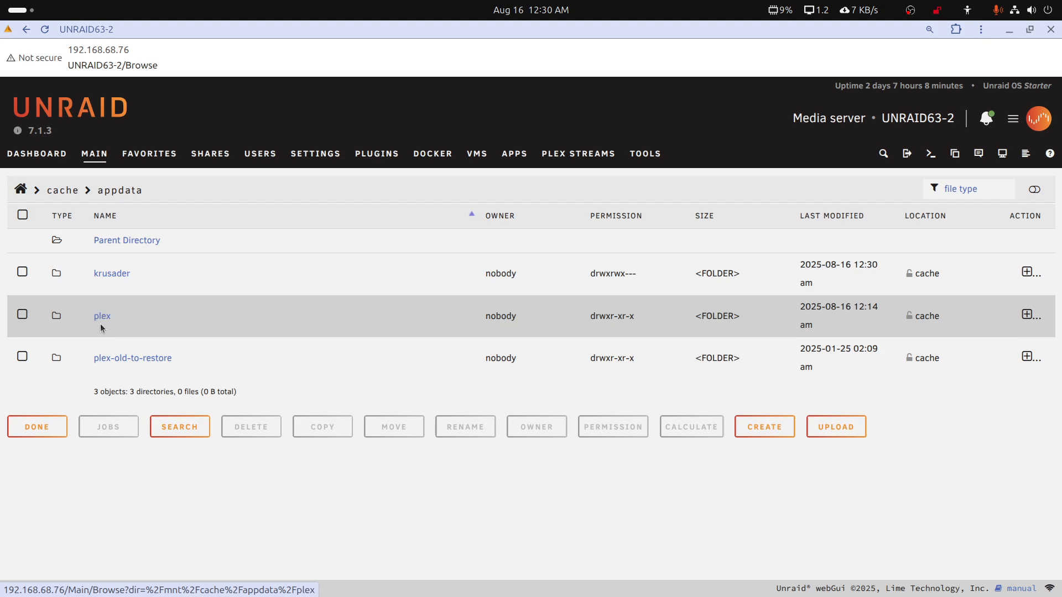
{"action": "left_click", "coordinate": [103, 318]}
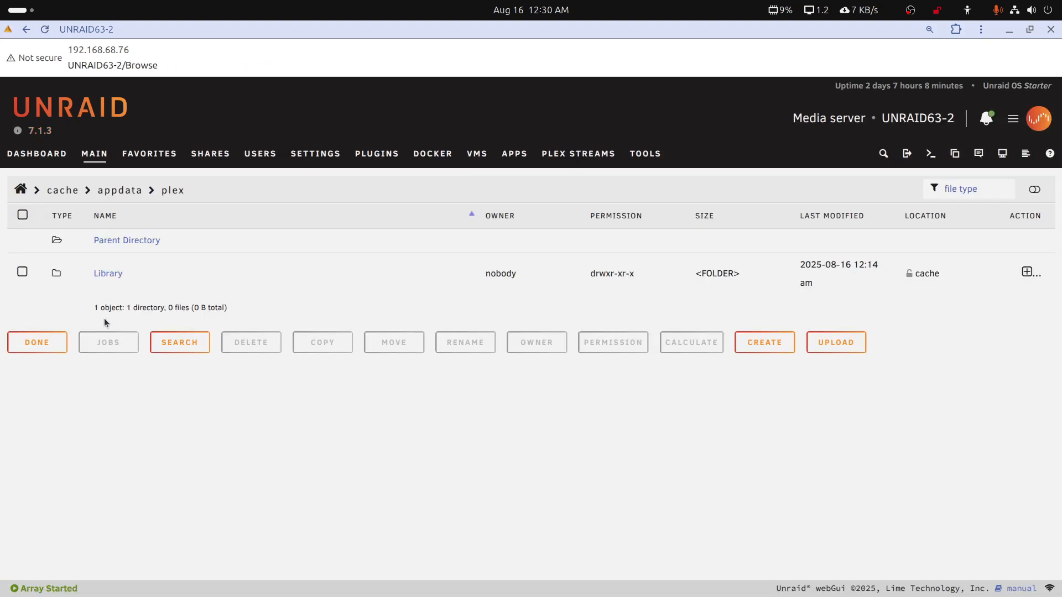
{"action": "left_click", "coordinate": [111, 274]}
{"action": "left_click", "coordinate": [115, 276]}
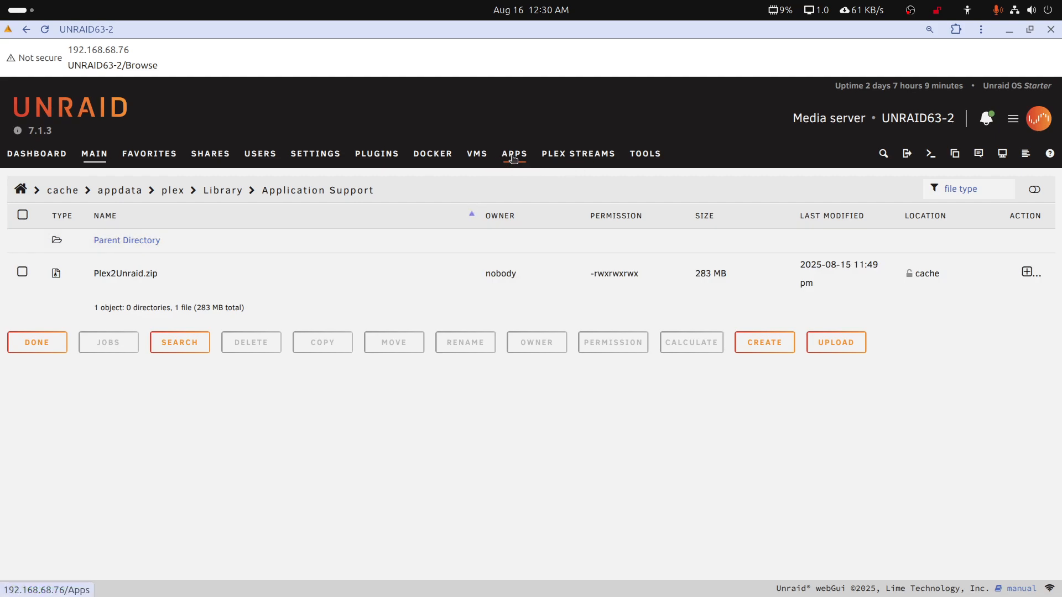
Open the Krusader container's web interface and complete its first-run setup, keeping the default settings
{"action": "left_click", "coordinate": [441, 157]}
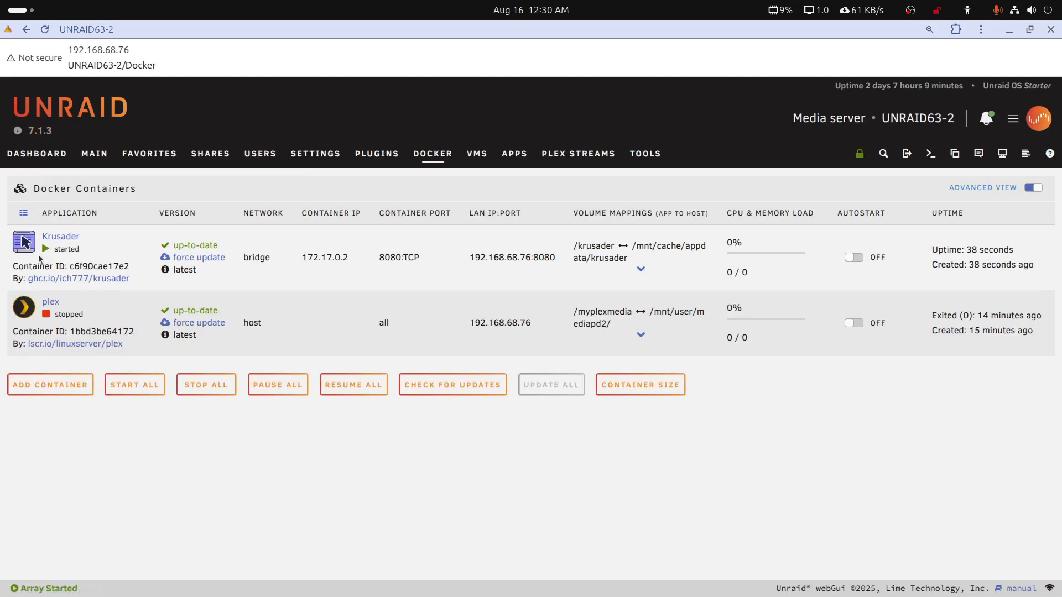
{"action": "left_click", "coordinate": [25, 244]}
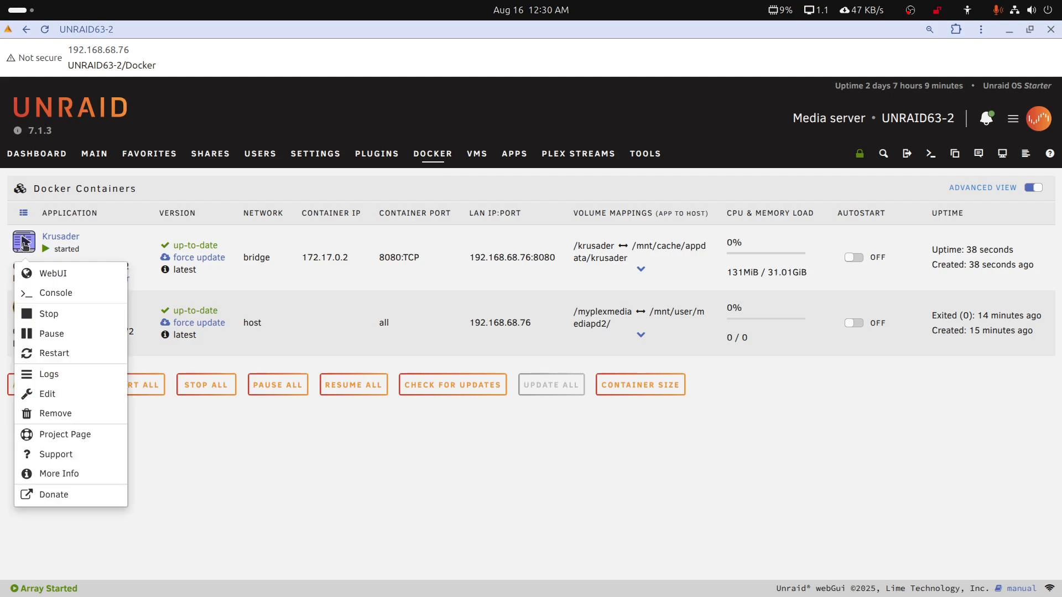
{"action": "left_click", "coordinate": [44, 273]}
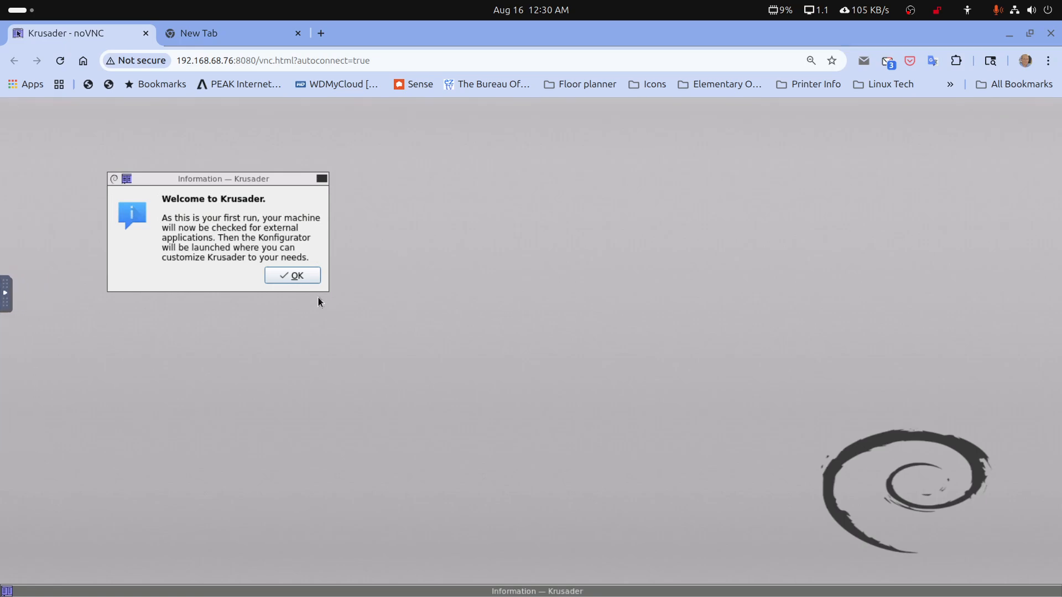
{"action": "left_click", "coordinate": [307, 276]}
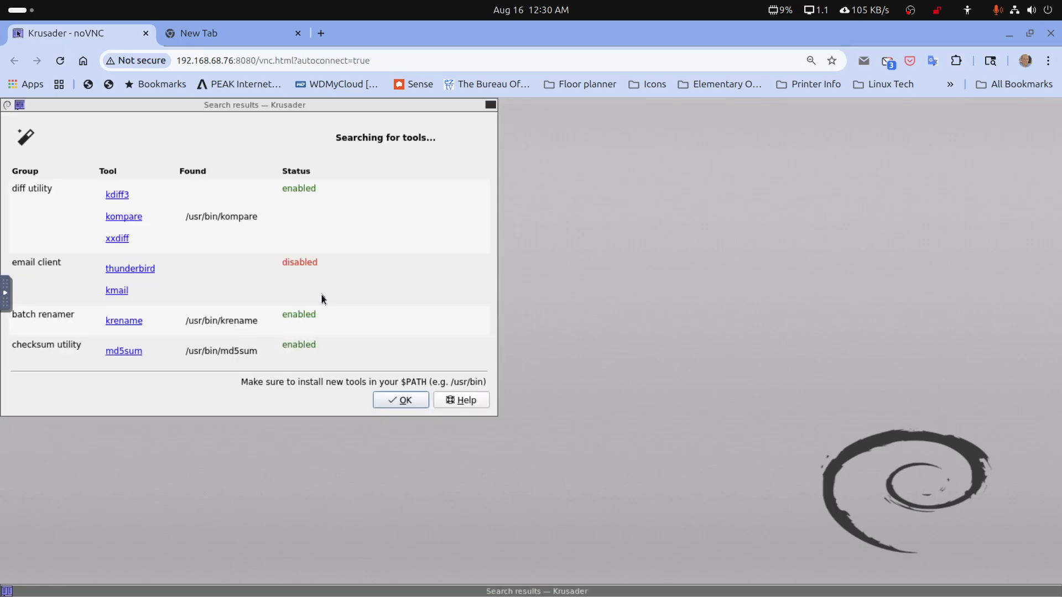
{"action": "left_click", "coordinate": [412, 399]}
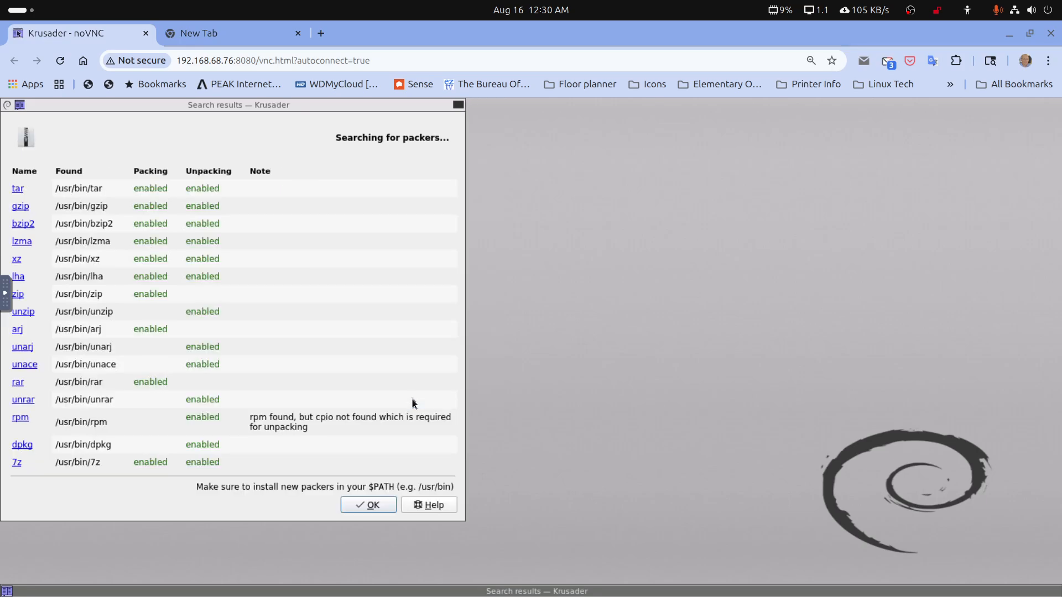
{"action": "left_click", "coordinate": [373, 505]}
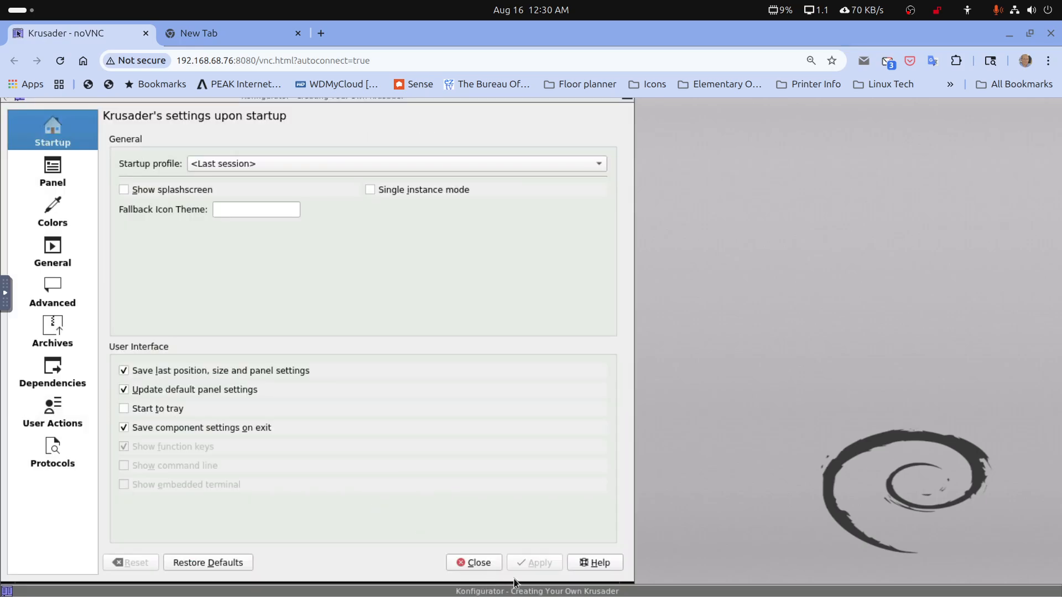
{"action": "left_click", "coordinate": [474, 563]}
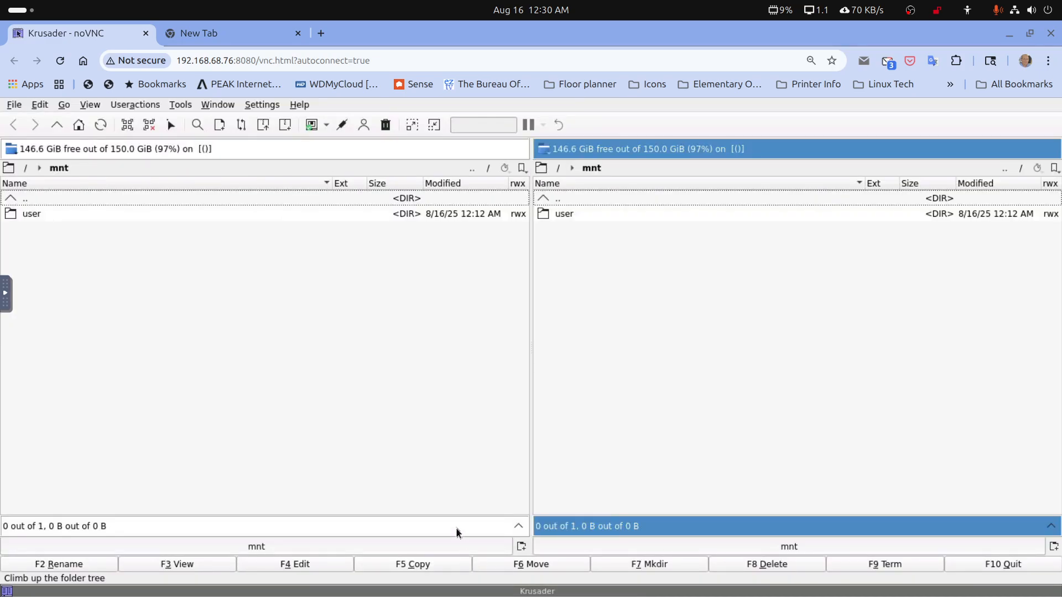
In Krusader, browse to /mnt/user/appdata/plex/Library/Application Support and open the Plex2Unraid.zip archive
{"action": "left_click", "coordinate": [14, 202]}
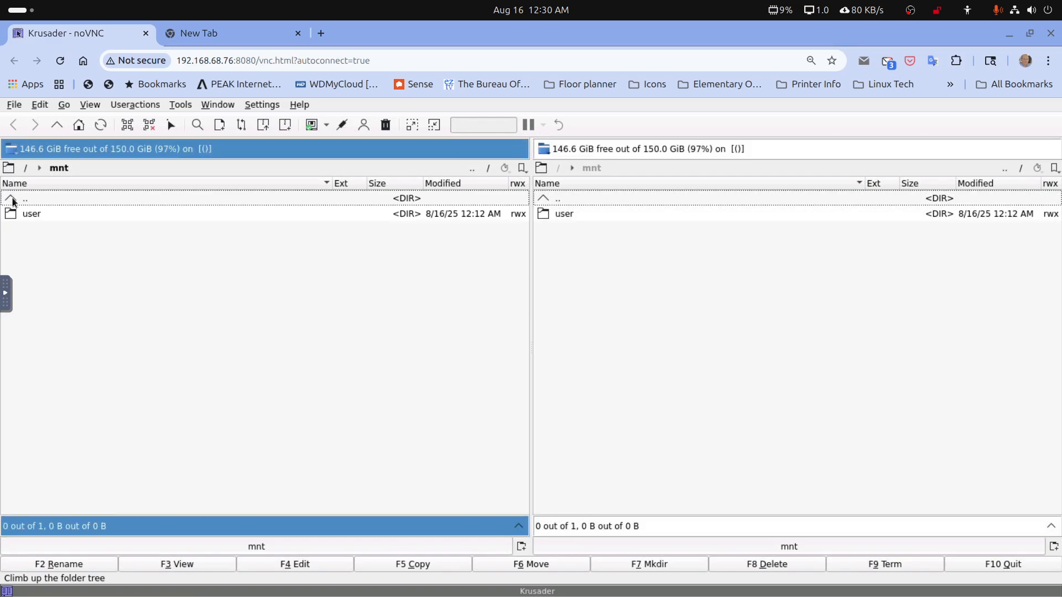
{"action": "double_click", "coordinate": [24, 214]}
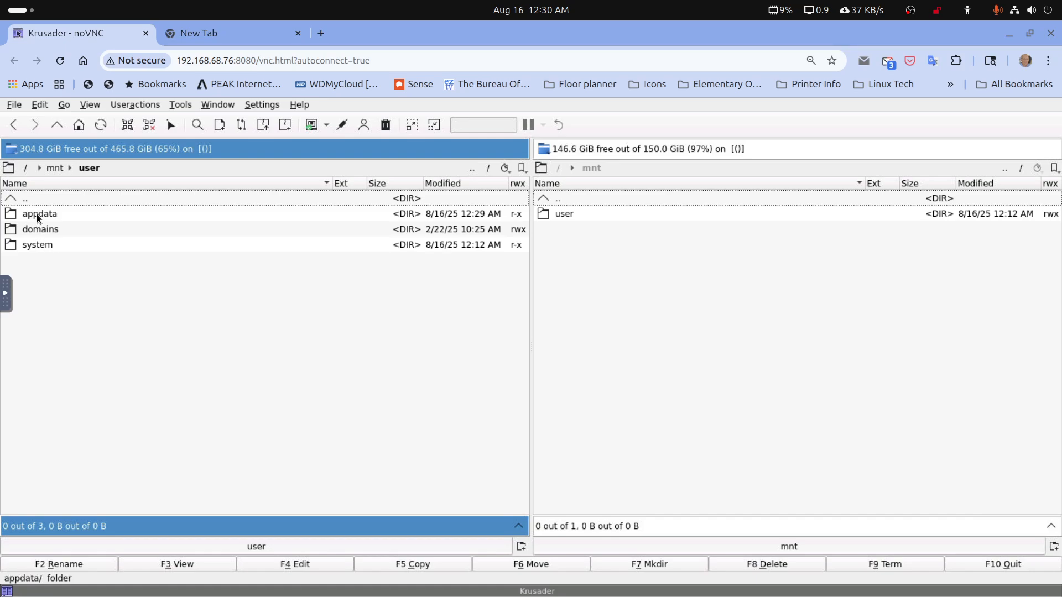
{"action": "double_click", "coordinate": [39, 216]}
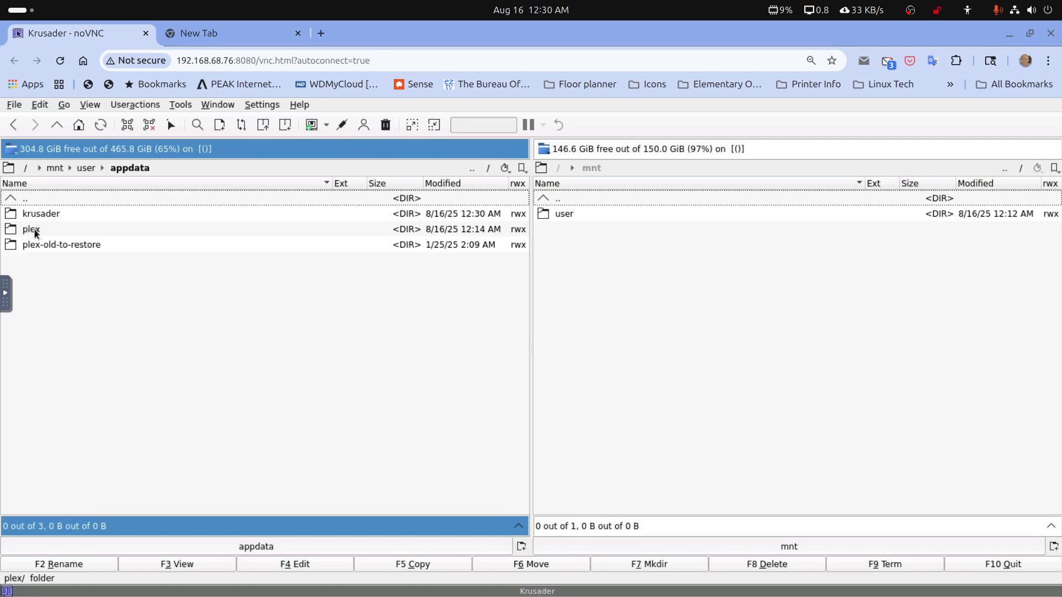
{"action": "double_click", "coordinate": [32, 229]}
{"action": "double_click", "coordinate": [40, 216]}
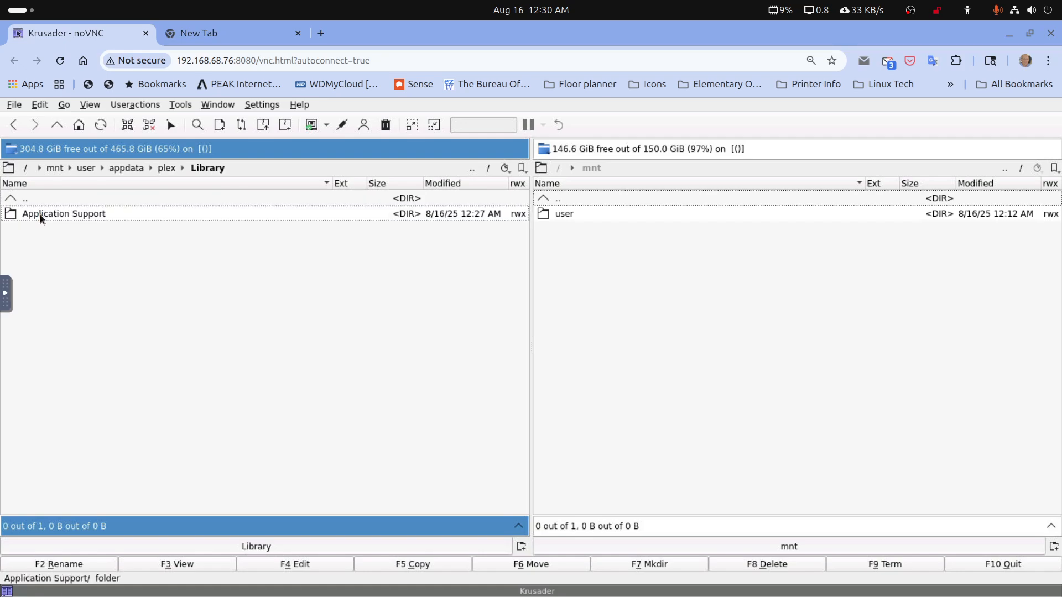
{"action": "double_click", "coordinate": [46, 220]}
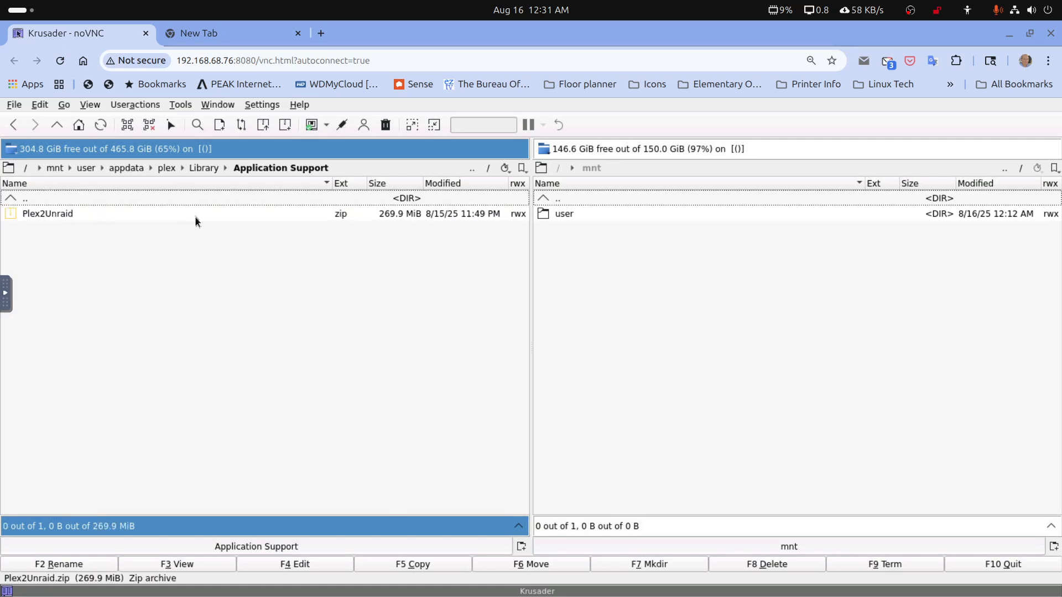
{"action": "double_click", "coordinate": [49, 215]}
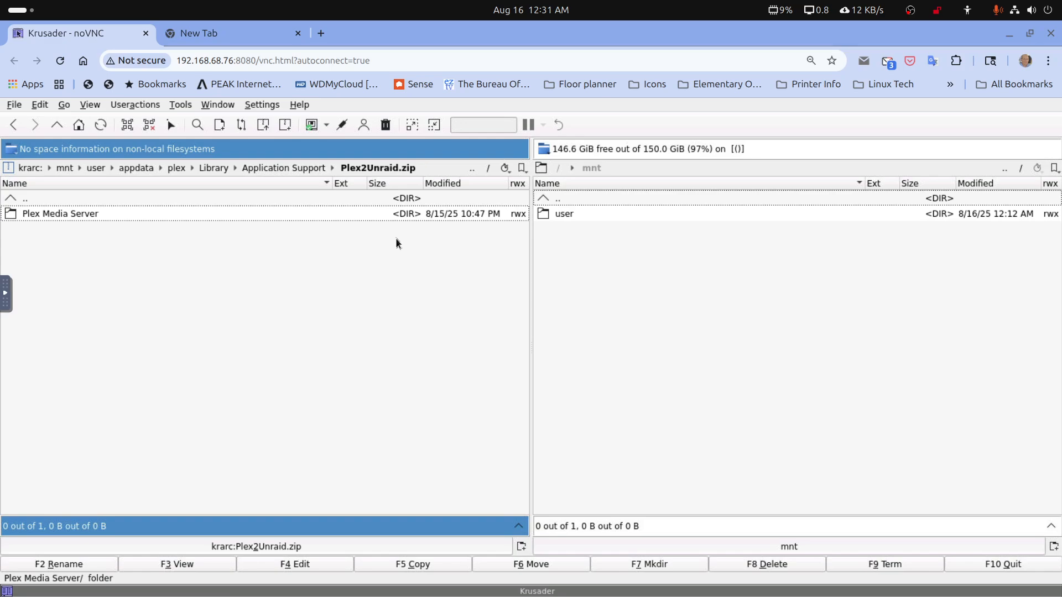
Set Krusader's other file pane to /mnt/user/appdata/plex/Library/Application Support as the extraction destination
{"action": "double_click", "coordinate": [560, 216]}
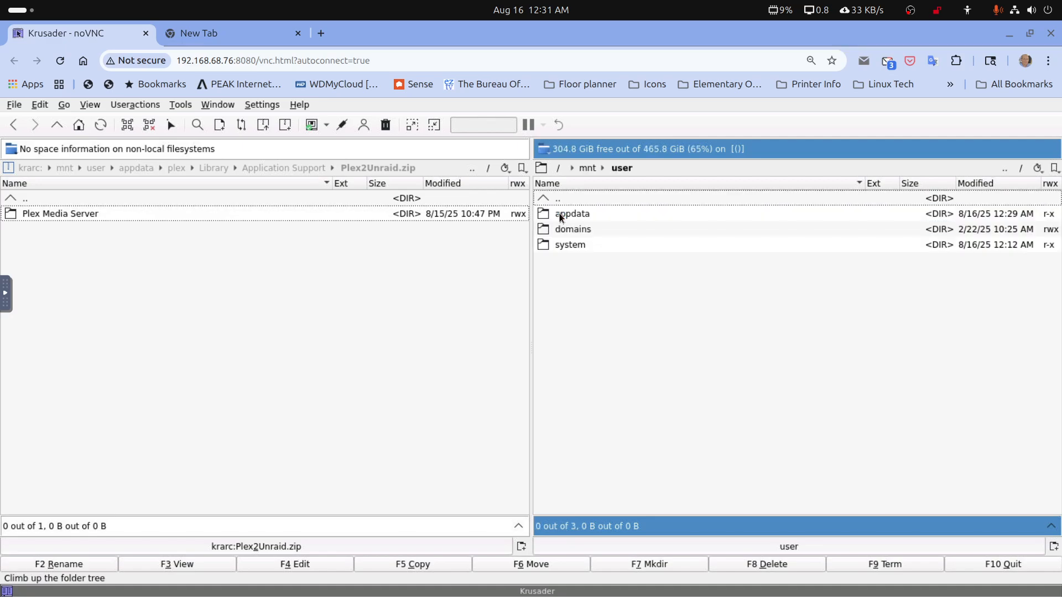
{"action": "double_click", "coordinate": [560, 216]}
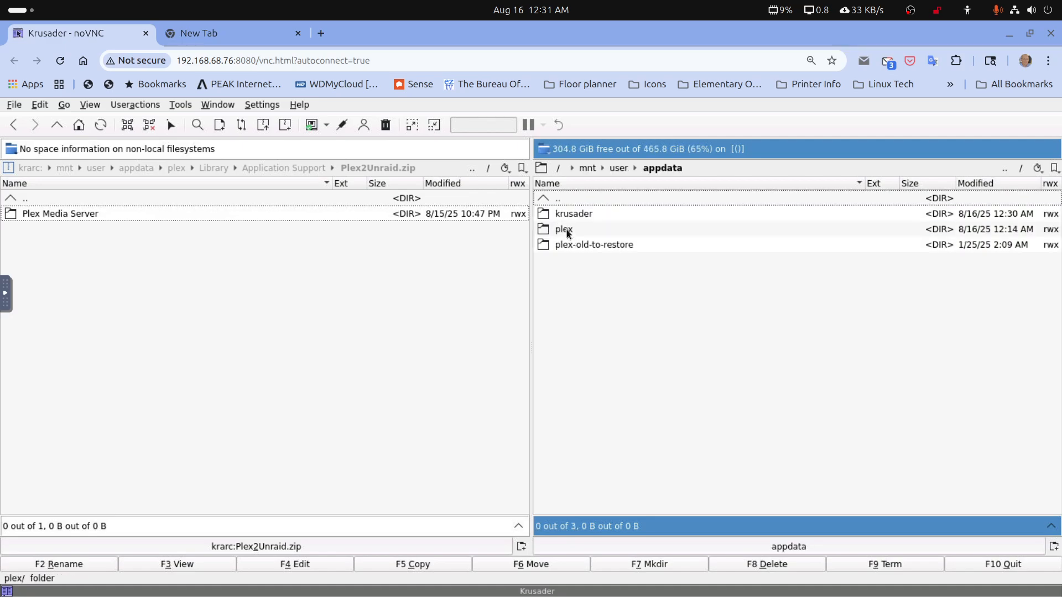
{"action": "double_click", "coordinate": [565, 230]}
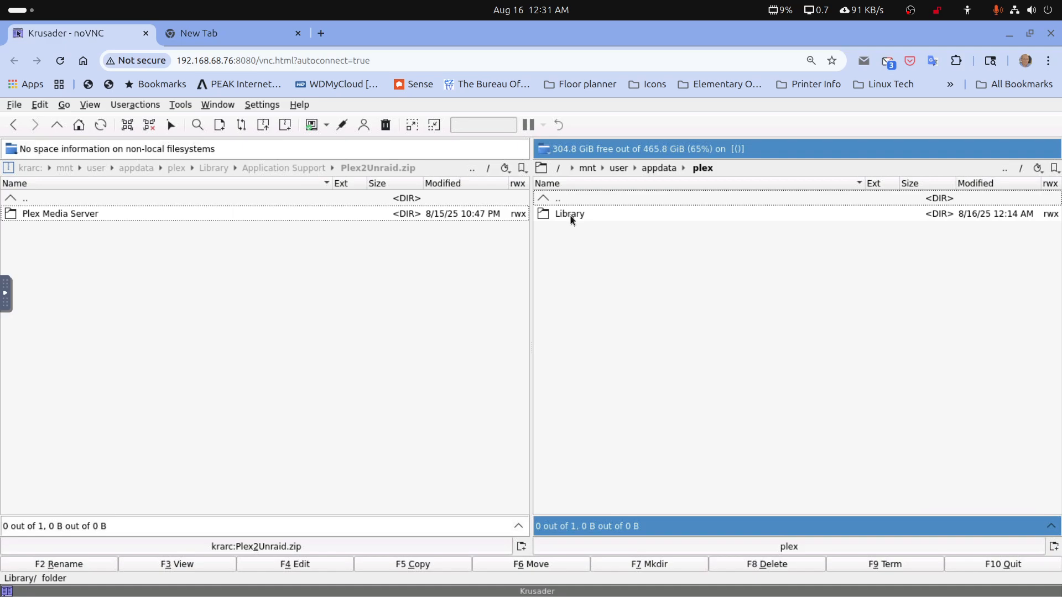
{"action": "double_click", "coordinate": [571, 215]}
{"action": "double_click", "coordinate": [571, 216]}
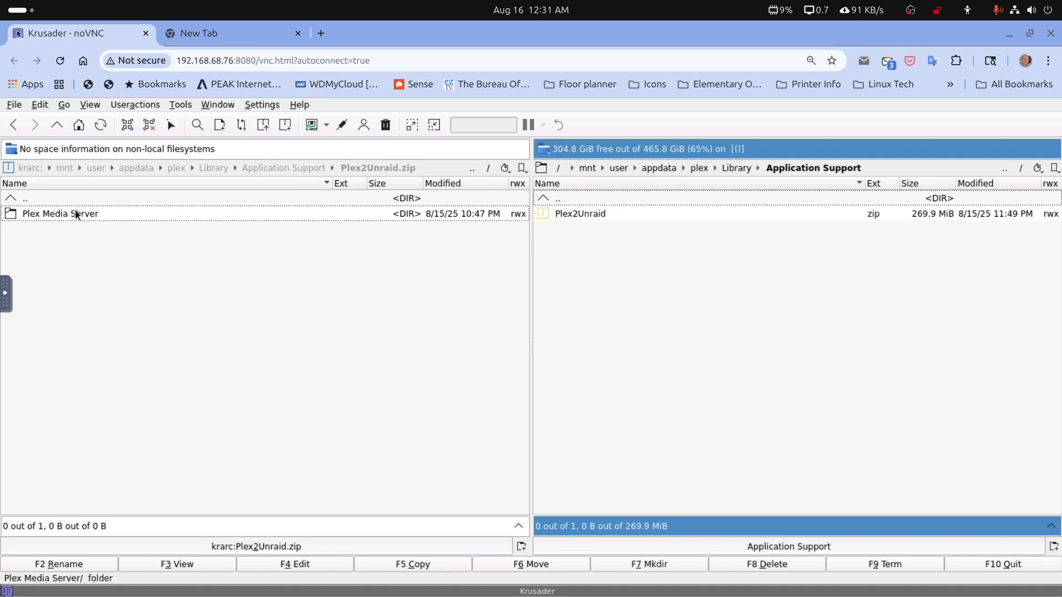
Copy the Plex Media Server folder out of the archive into Application Support, and close the Krusader session
{"action": "left_click_drag", "start_coordinate": [76, 215], "coordinate": [644, 286]}
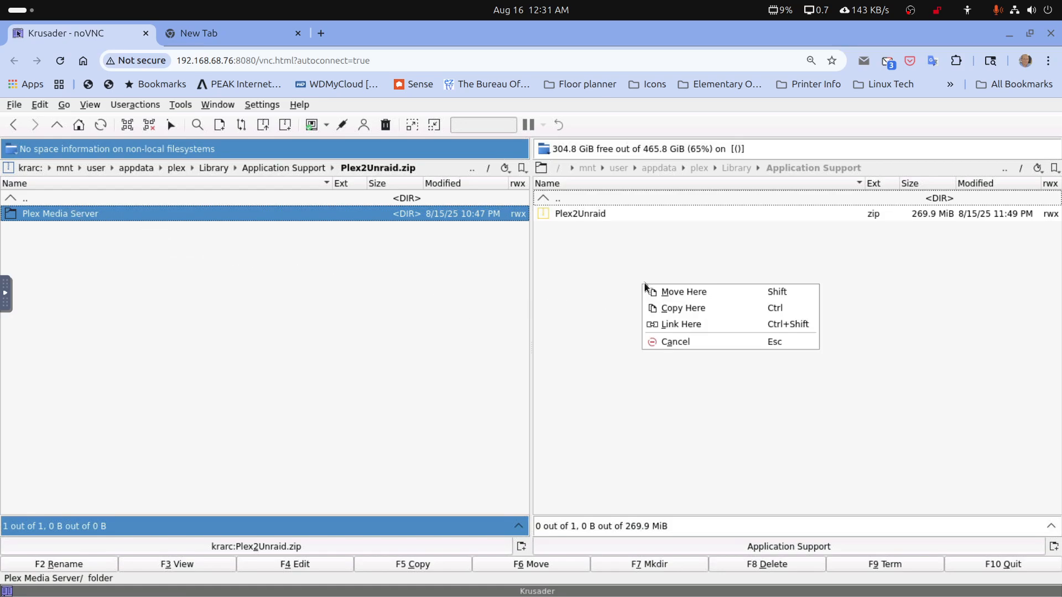
{"action": "left_click", "coordinate": [690, 309]}
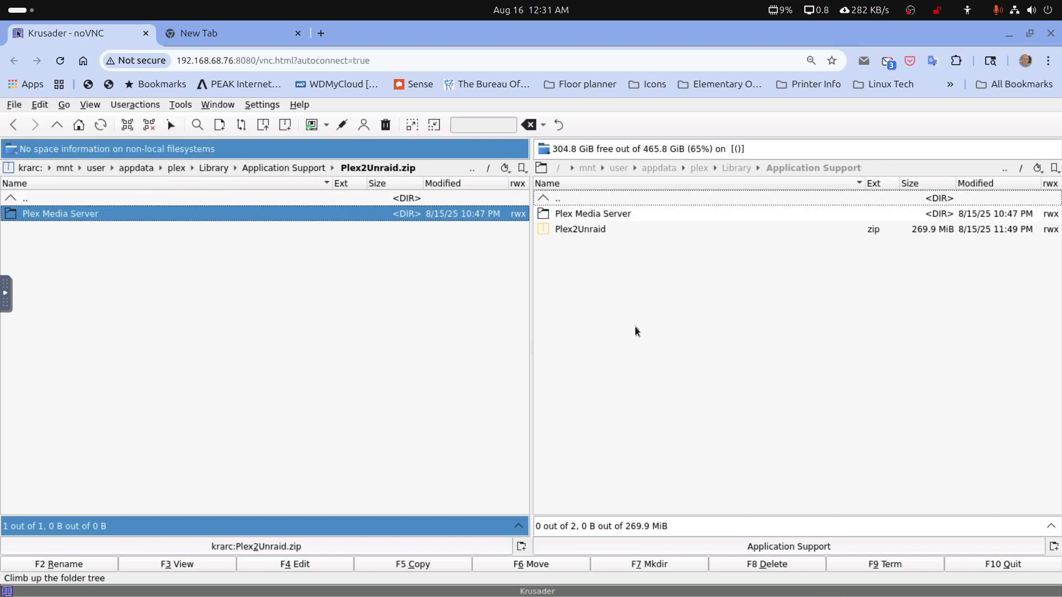
{"action": "left_click", "coordinate": [145, 34]}
{"action": "left_click", "coordinate": [1005, 37]}
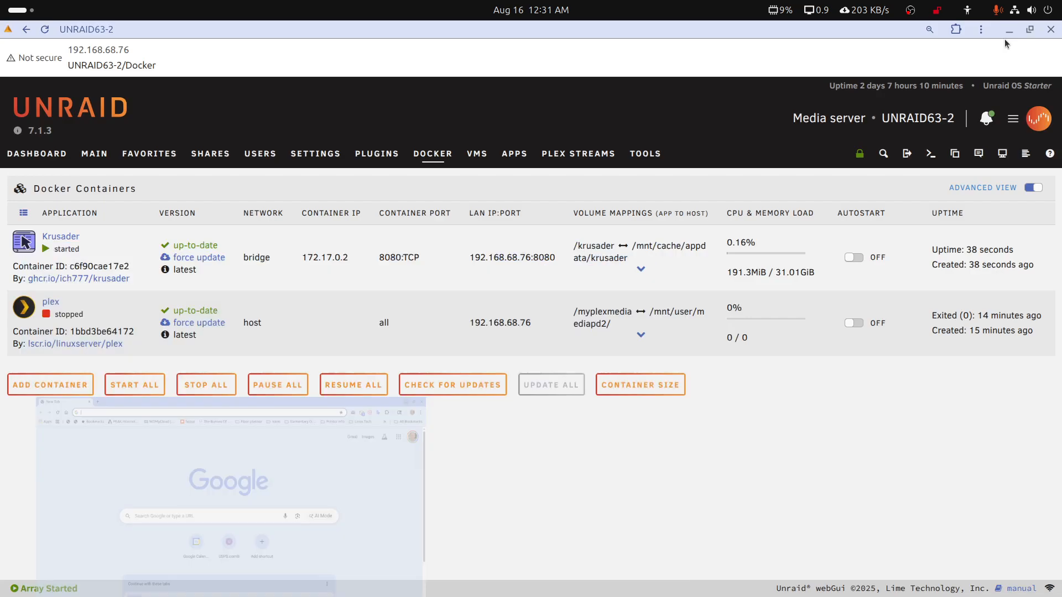
Browse the cache pool to appdata/plex/Library/Application Support and examine the contents of the extracted Plex Media Server folder
{"action": "left_click", "coordinate": [92, 155]}
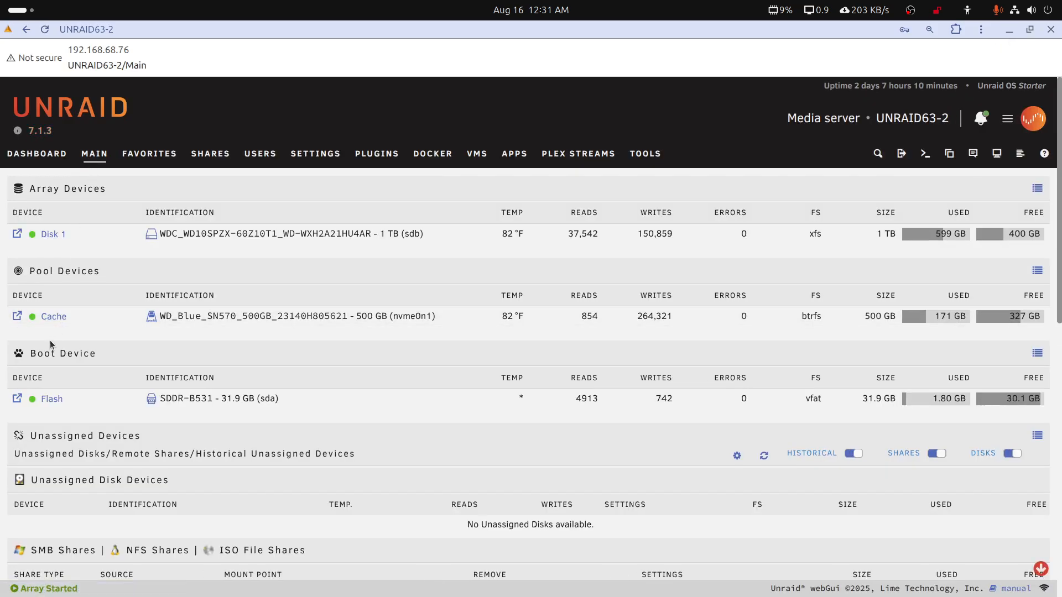
{"action": "left_click", "coordinate": [54, 317]}
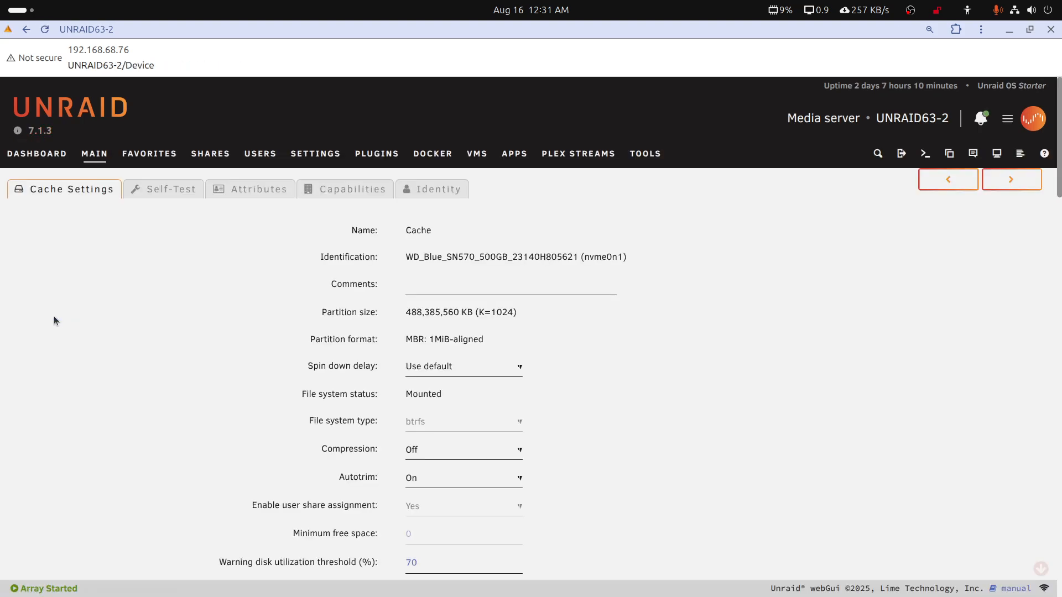
{"action": "left_click", "coordinate": [26, 30]}
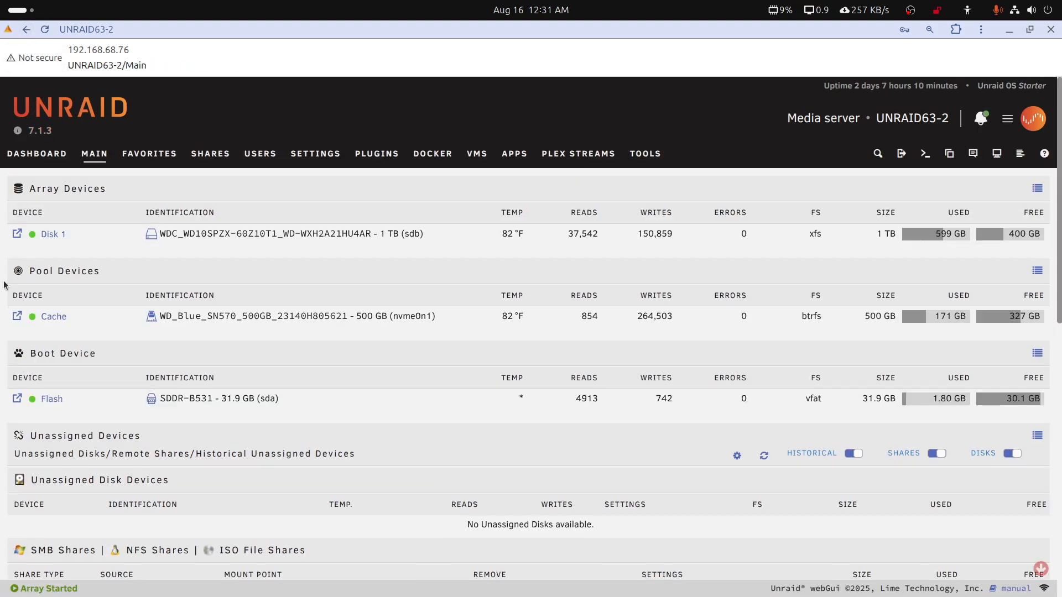
{"action": "left_click", "coordinate": [18, 318]}
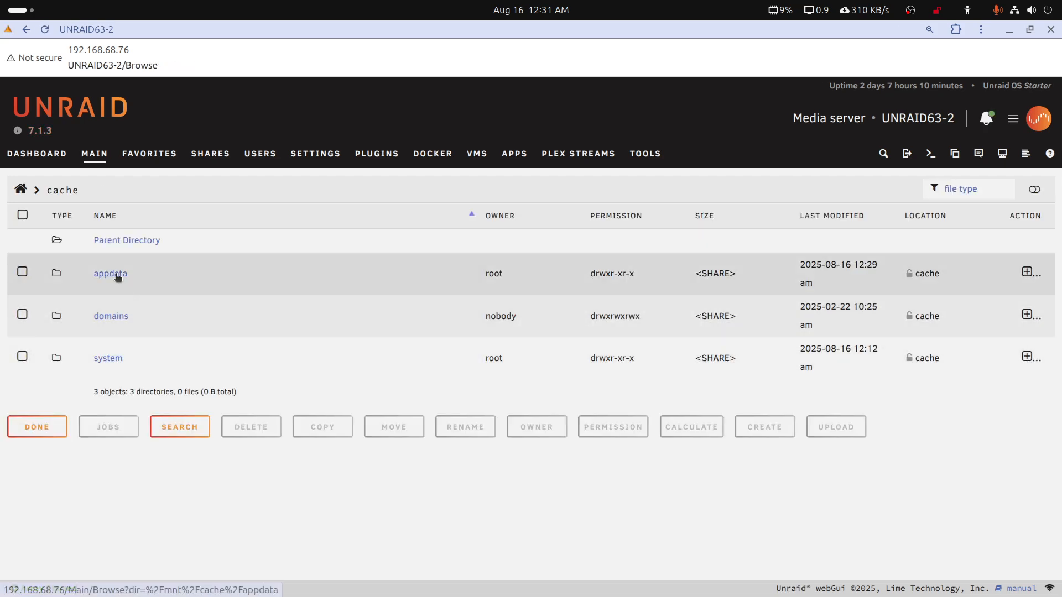
{"action": "left_click", "coordinate": [118, 276]}
{"action": "left_click", "coordinate": [102, 314]}
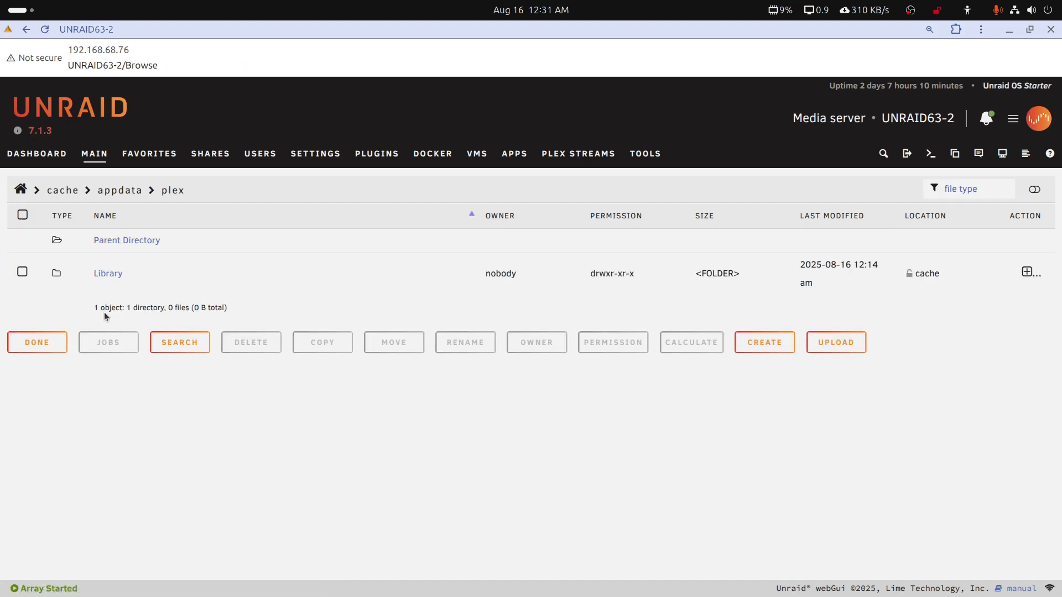
{"action": "double_click", "coordinate": [107, 275]}
{"action": "left_click", "coordinate": [118, 274]}
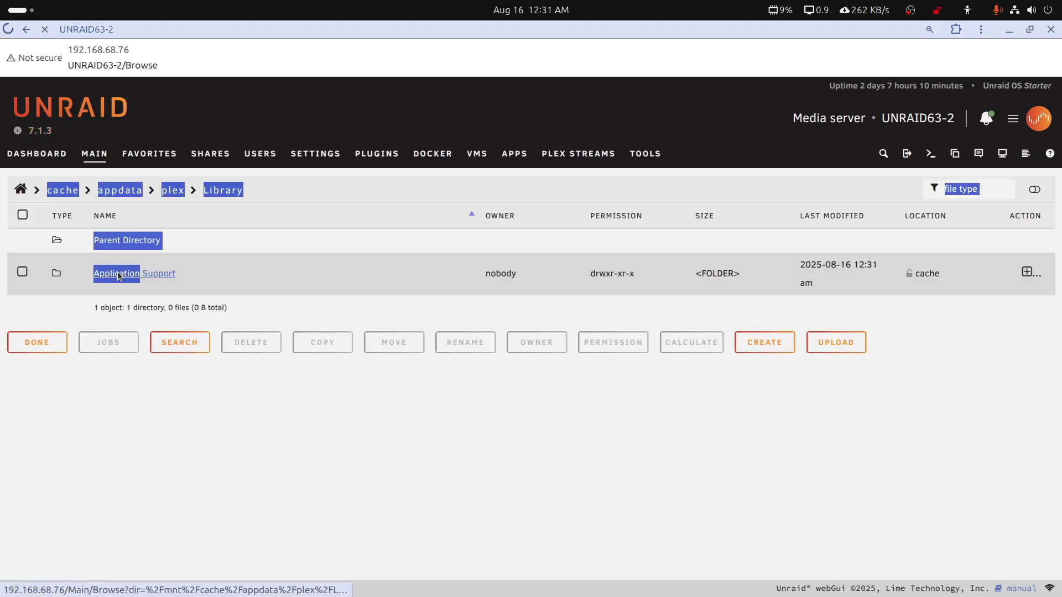
{"action": "left_click", "coordinate": [119, 275]}
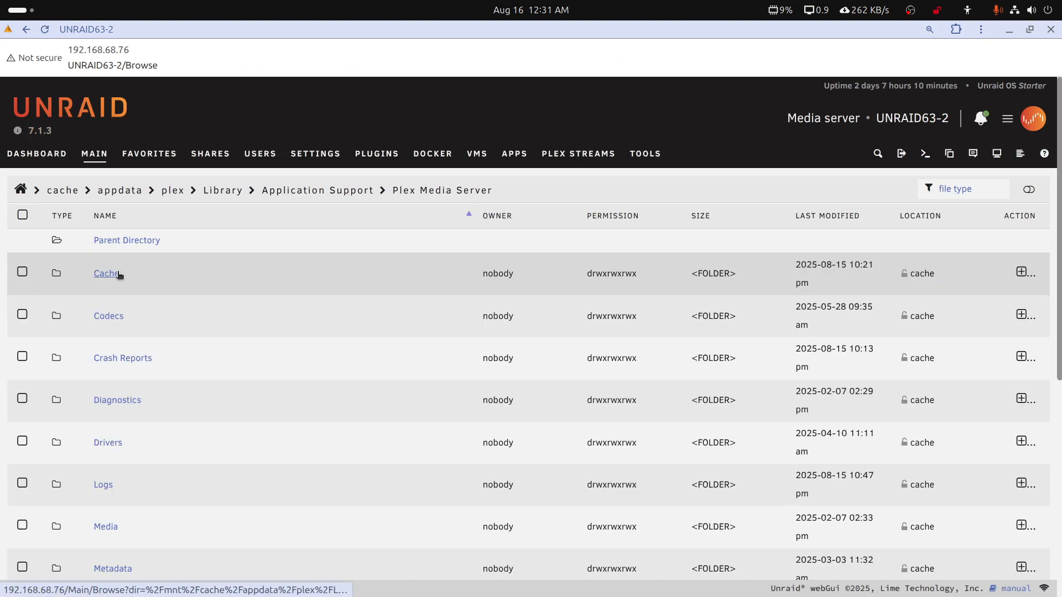
{"action": "left_click", "coordinate": [308, 193]}
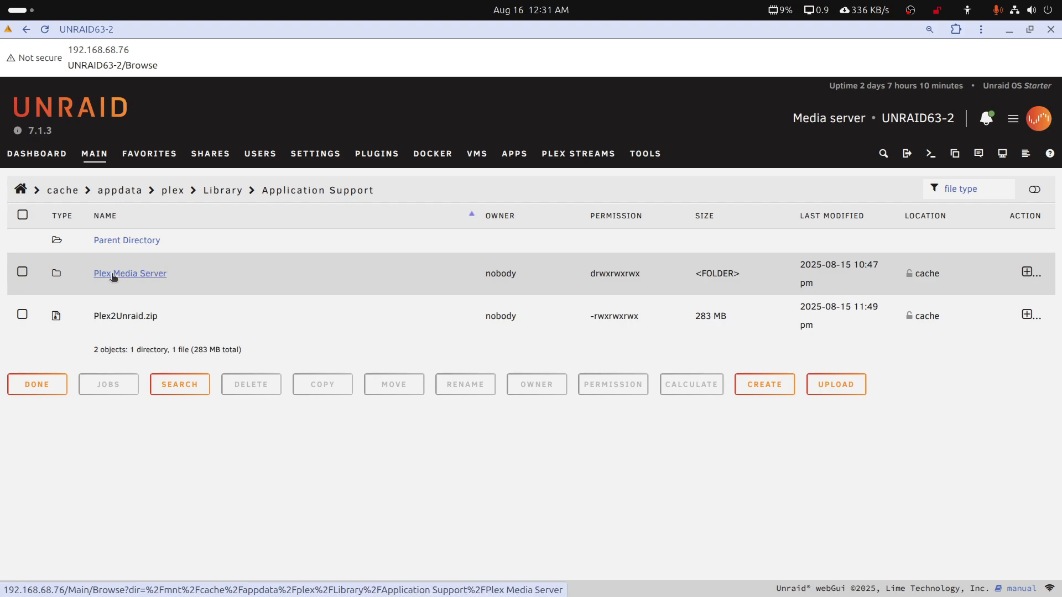
{"action": "left_click", "coordinate": [162, 274]}
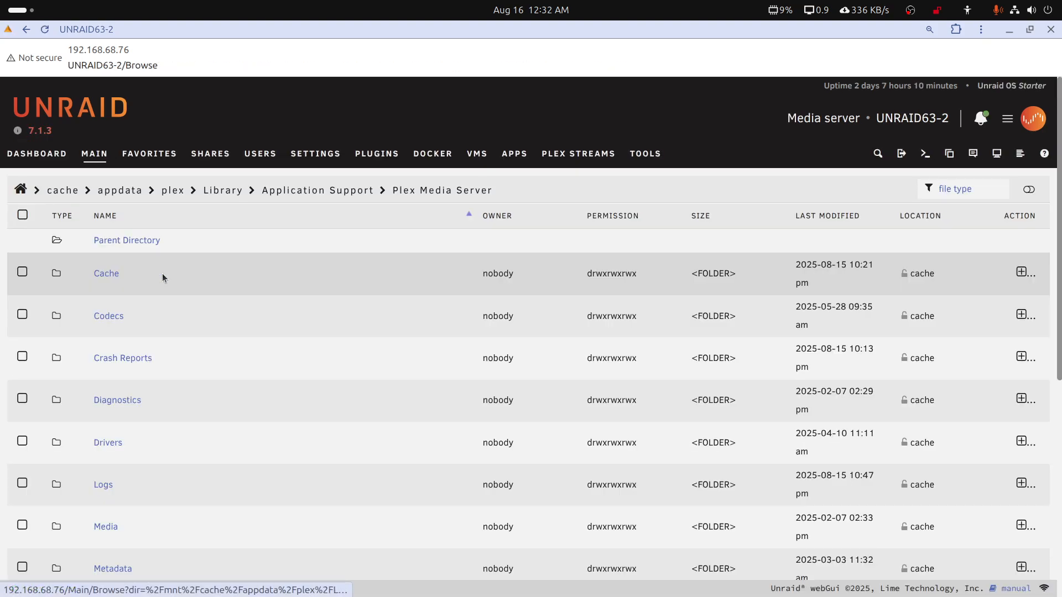
Delete Plex2Unraid.zip from the Application Support folder
{"action": "left_click", "coordinate": [293, 189]}
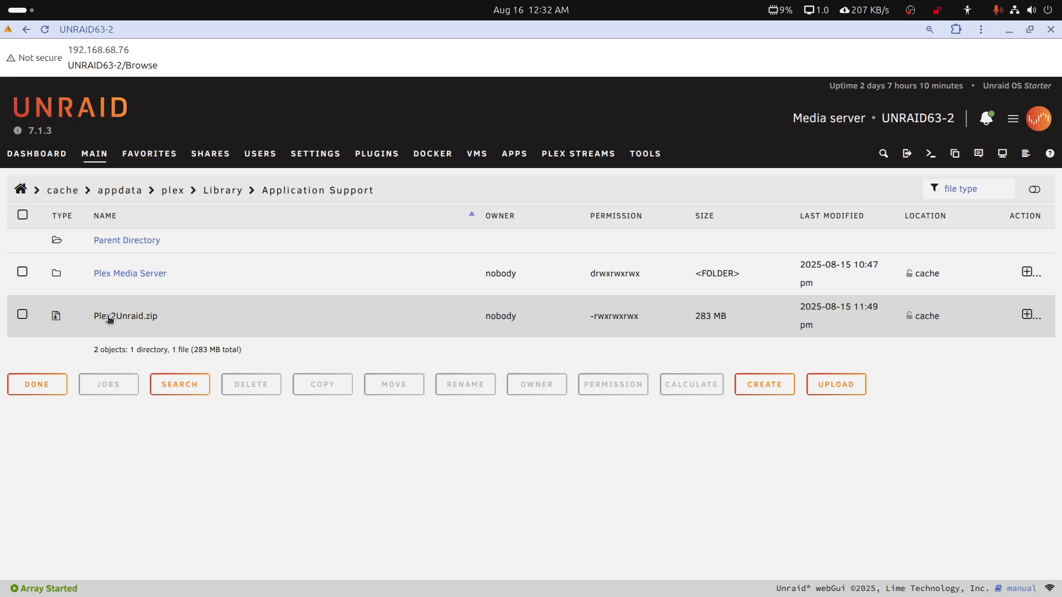
{"action": "left_click", "coordinate": [22, 316]}
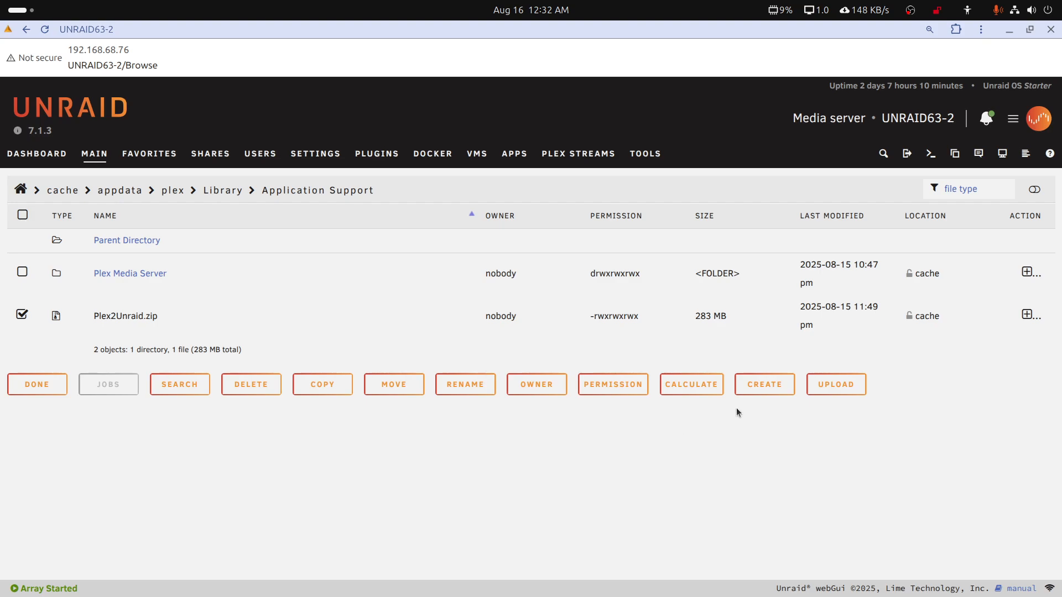
{"action": "left_click", "coordinate": [250, 384]}
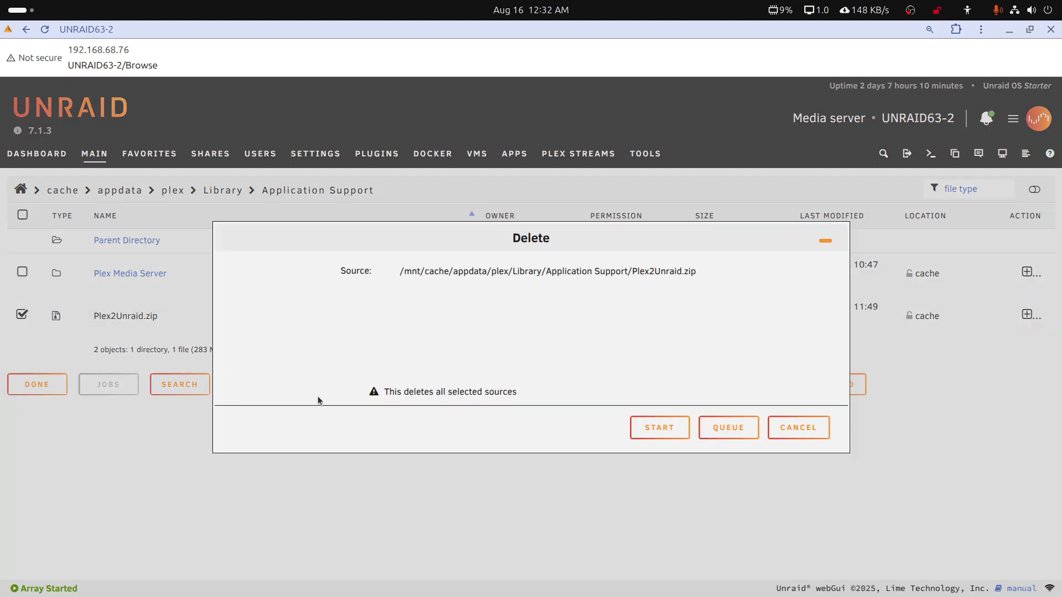
{"action": "left_click", "coordinate": [669, 432]}
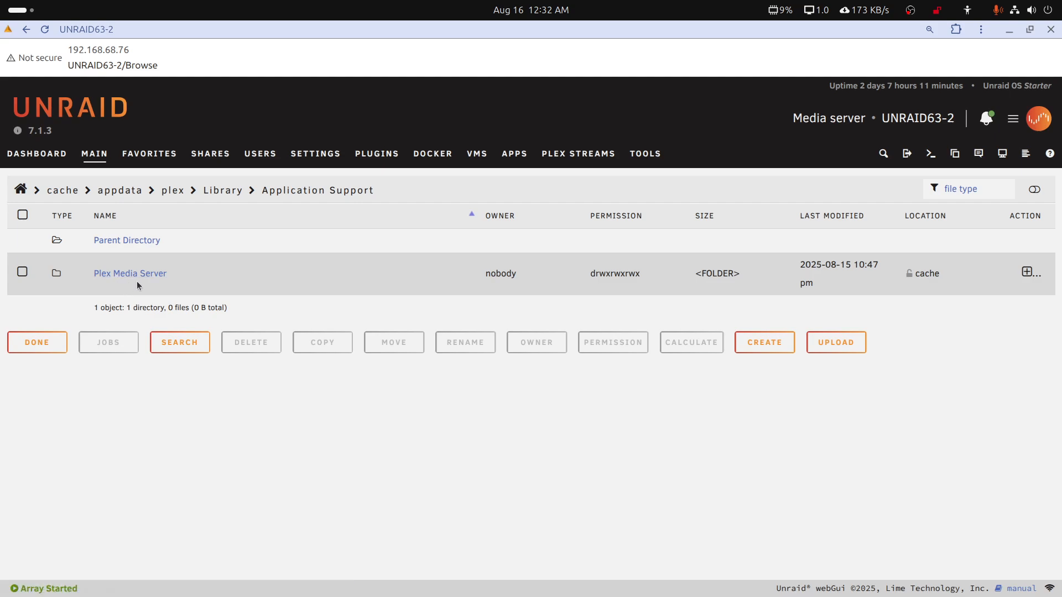
Start the stopped plex Docker container
{"action": "left_click", "coordinate": [444, 160]}
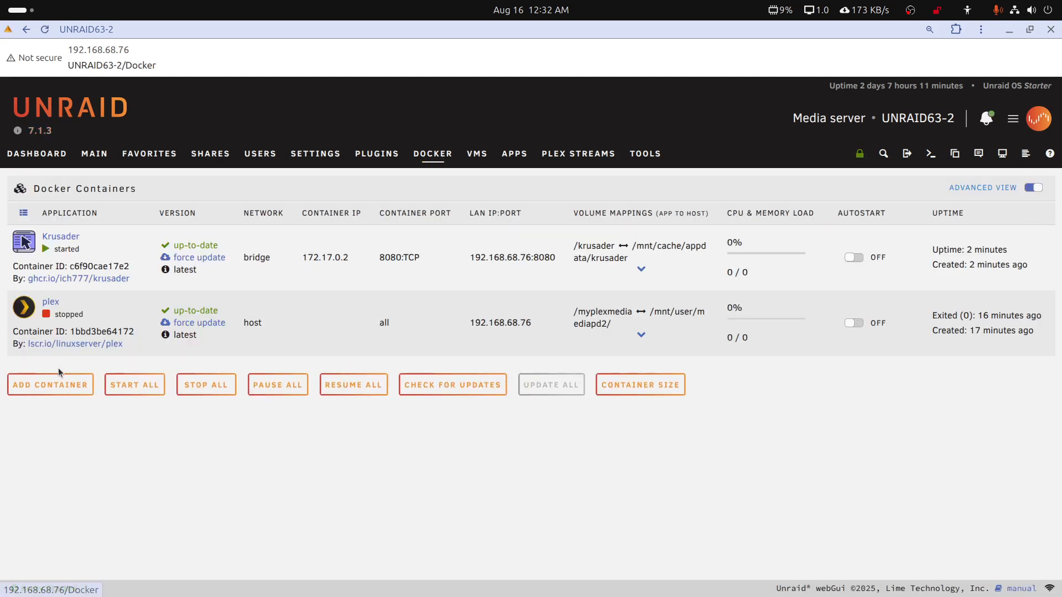
{"action": "left_click", "coordinate": [24, 315]}
{"action": "left_click", "coordinate": [46, 341]}
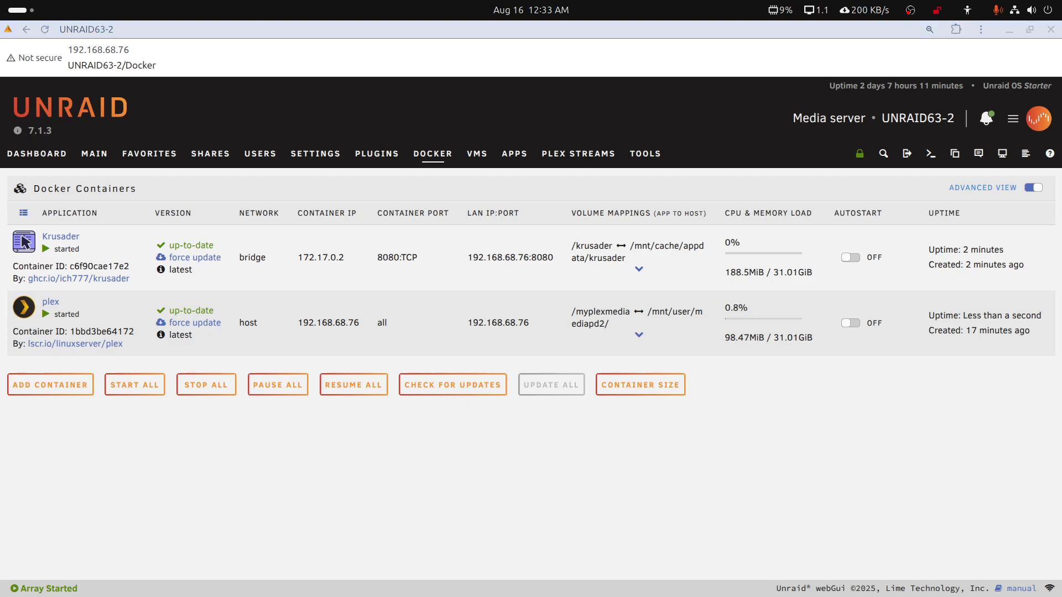
Switch to the text note, write the Plex web address 192.168.68.76:32400/web below the docker error text, and select that line
{"action": "left_click_drag", "start_coordinate": [1061, 131], "coordinate": [1059, 133]}
{"action": "scroll", "coordinate": [962, 266], "scroll_direction": "down", "scroll_amount": 5}
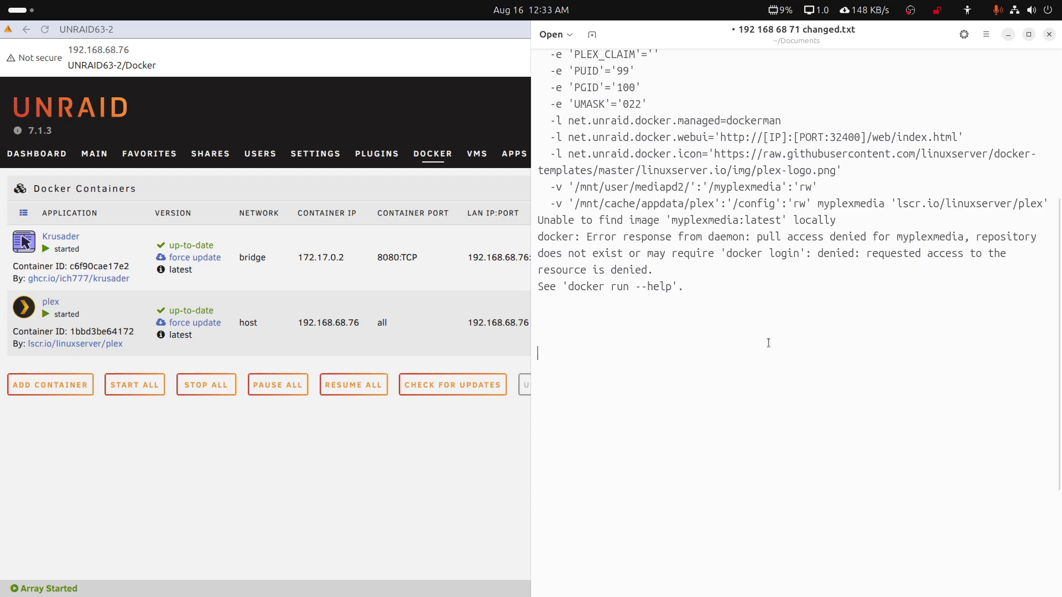
{"action": "type", "text": "2.168.68.76"}
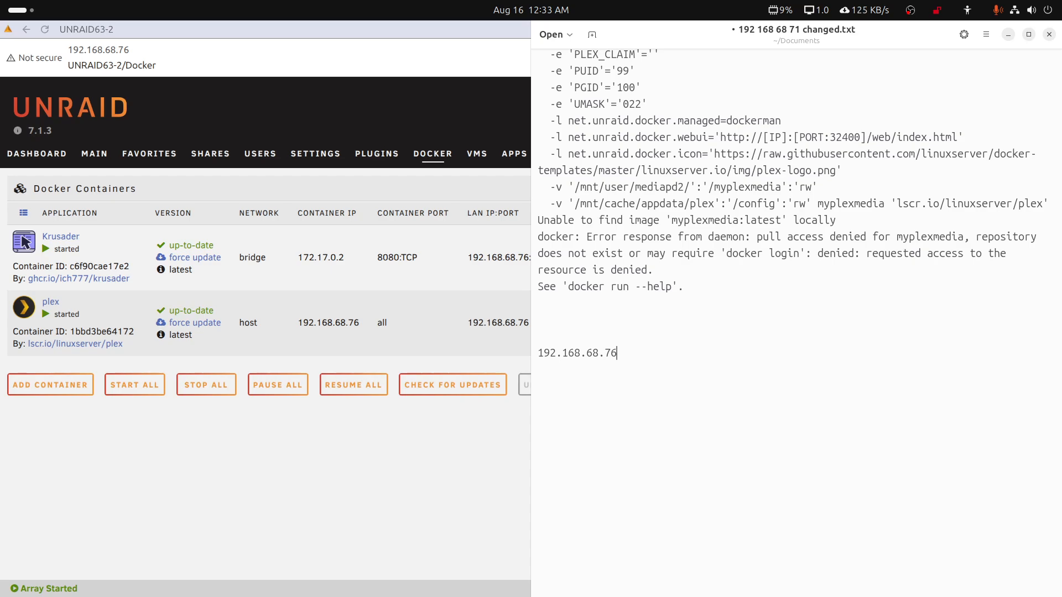
{"action": "type", "text": ":32400/"}
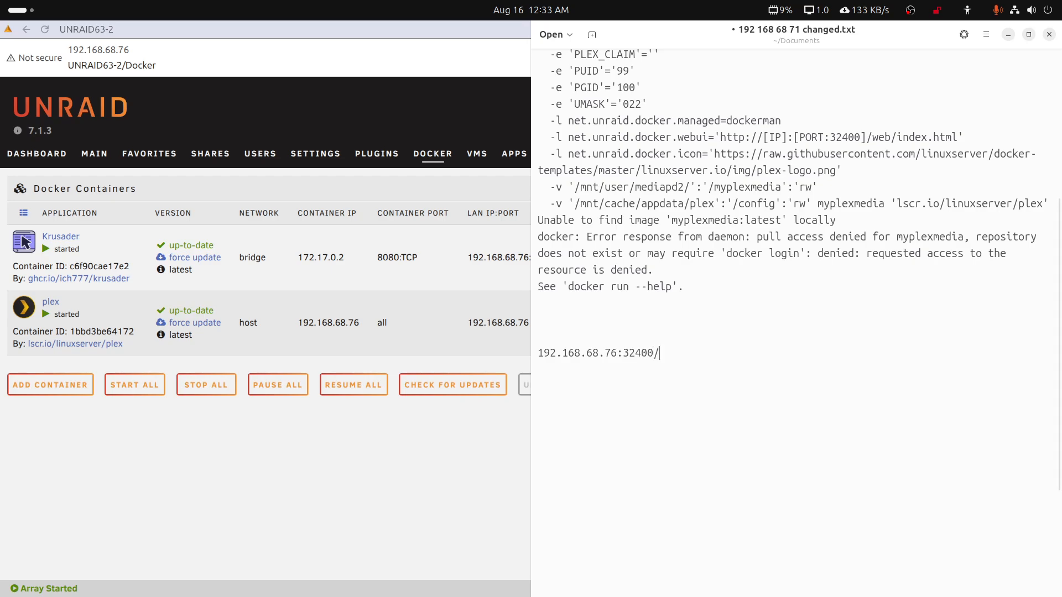
{"action": "type", "text": "web"}
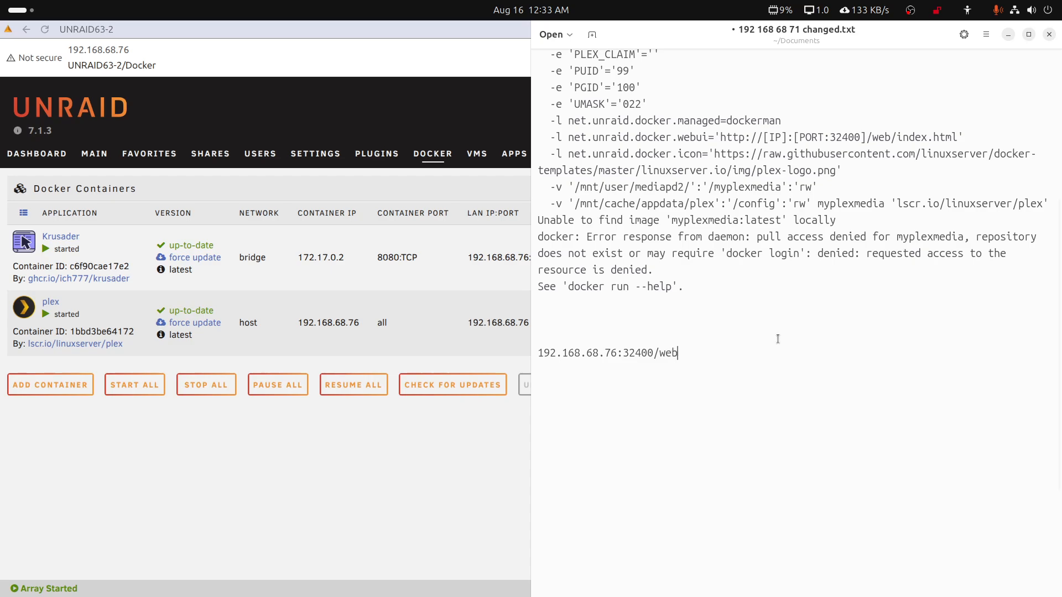
{"action": "left_click_drag", "start_coordinate": [692, 370], "coordinate": [539, 355]}
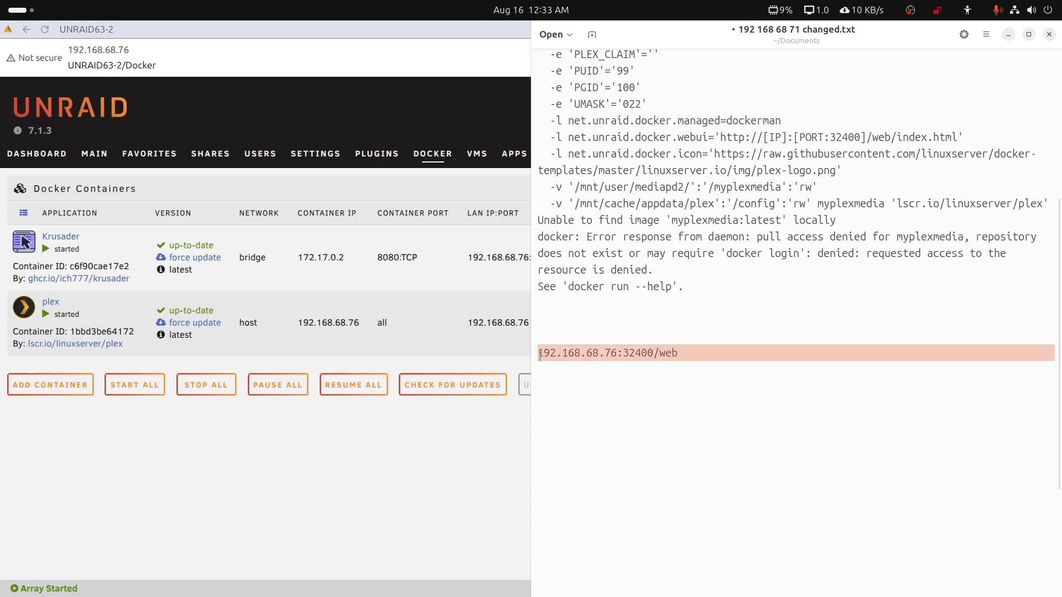
{"action": "left_click_drag", "start_coordinate": [894, 23], "coordinate": [1061, 174]}
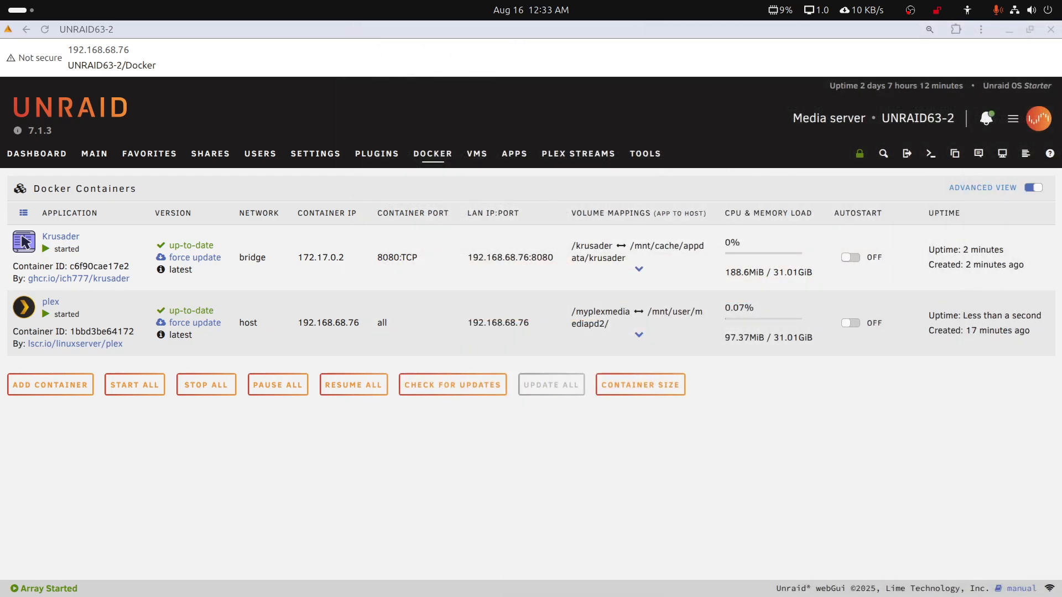
Open 192.168.68.76:32400/web in Google Chrome and sign in to the Plex account again
{"action": "double_click", "coordinate": [588, 30]}
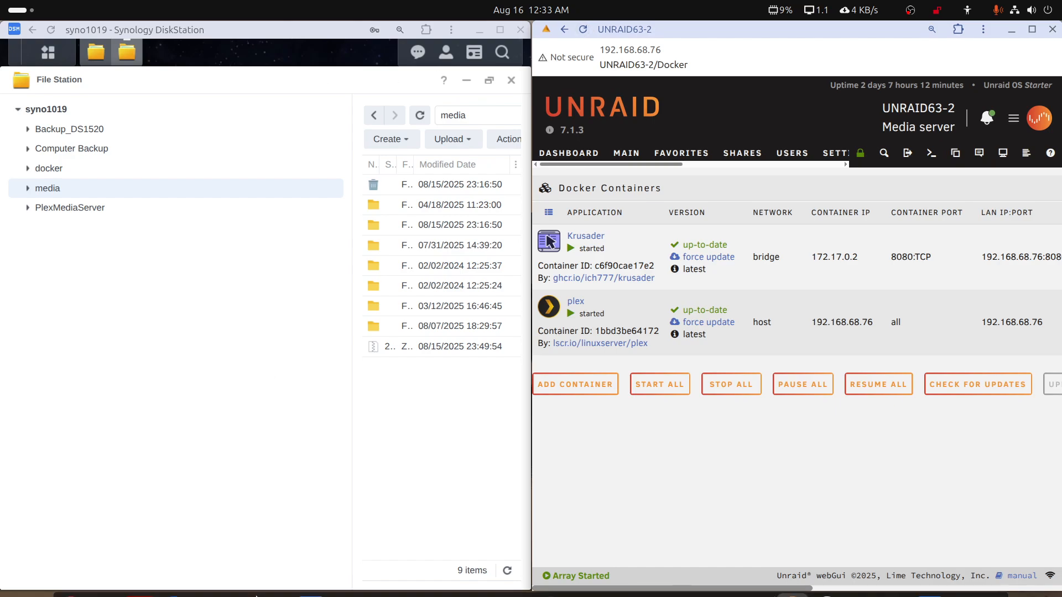
{"action": "mouse_move", "coordinate": [173, 578]}
{"action": "left_click", "coordinate": [79, 584]}
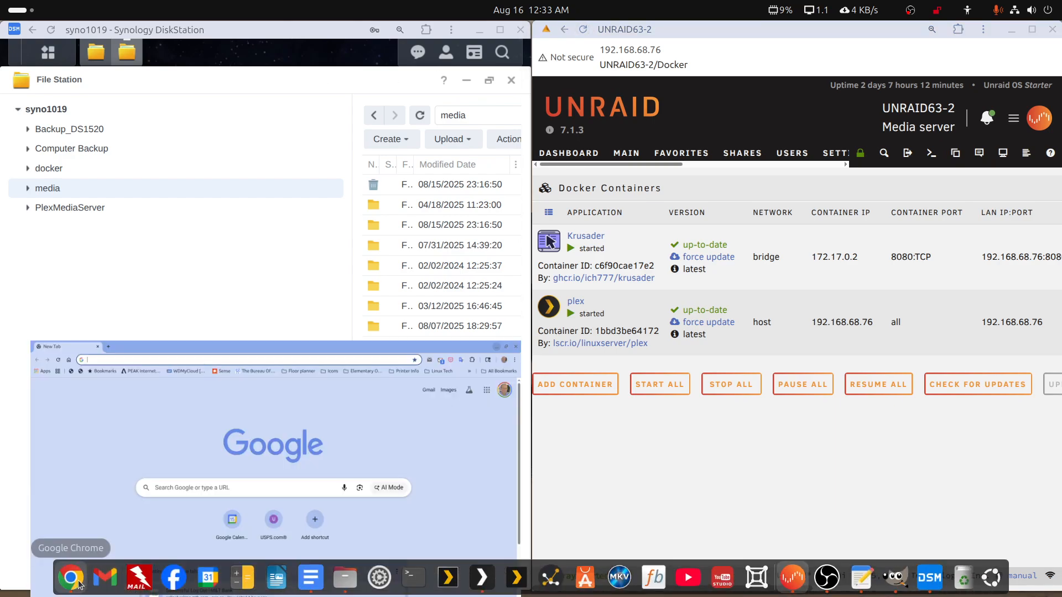
{"action": "left_click", "coordinate": [250, 64]}
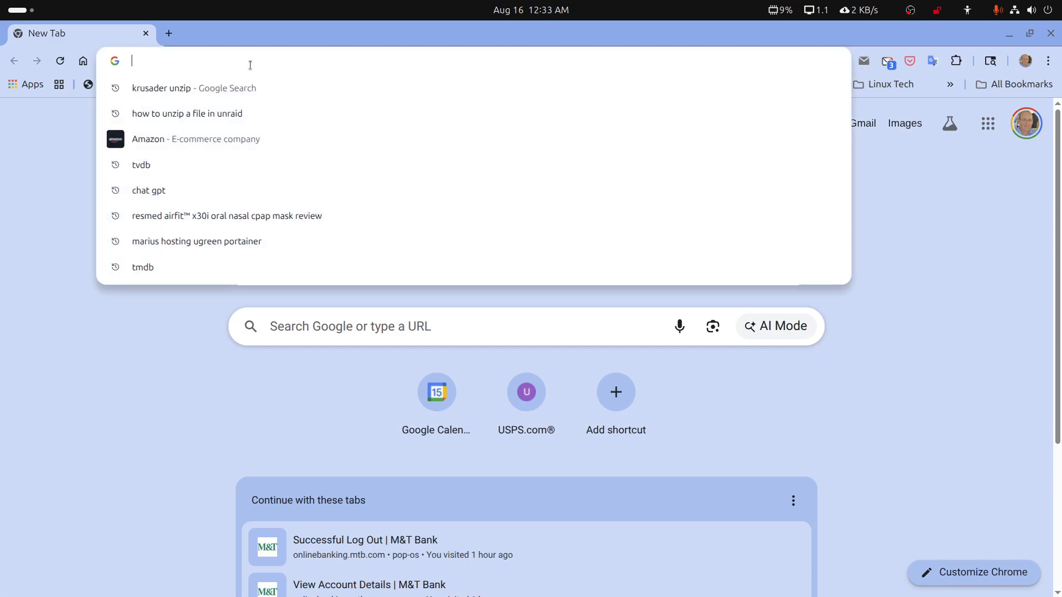
{"action": "type", "text": "192.168.68.76"}
{"action": "key", "text": "Return"}
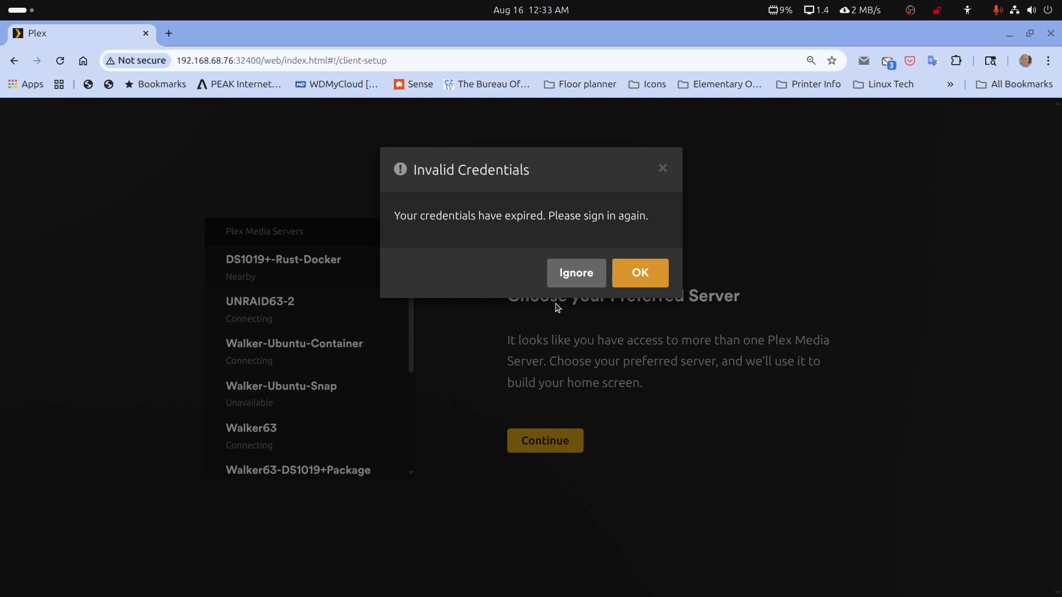
{"action": "left_click", "coordinate": [653, 280]}
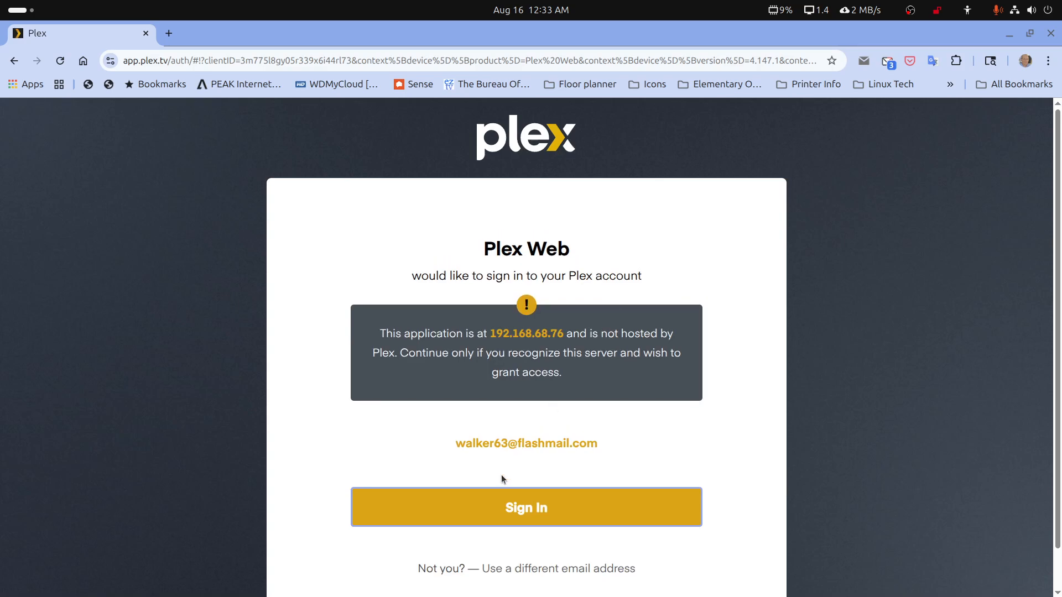
{"action": "left_click", "coordinate": [508, 501]}
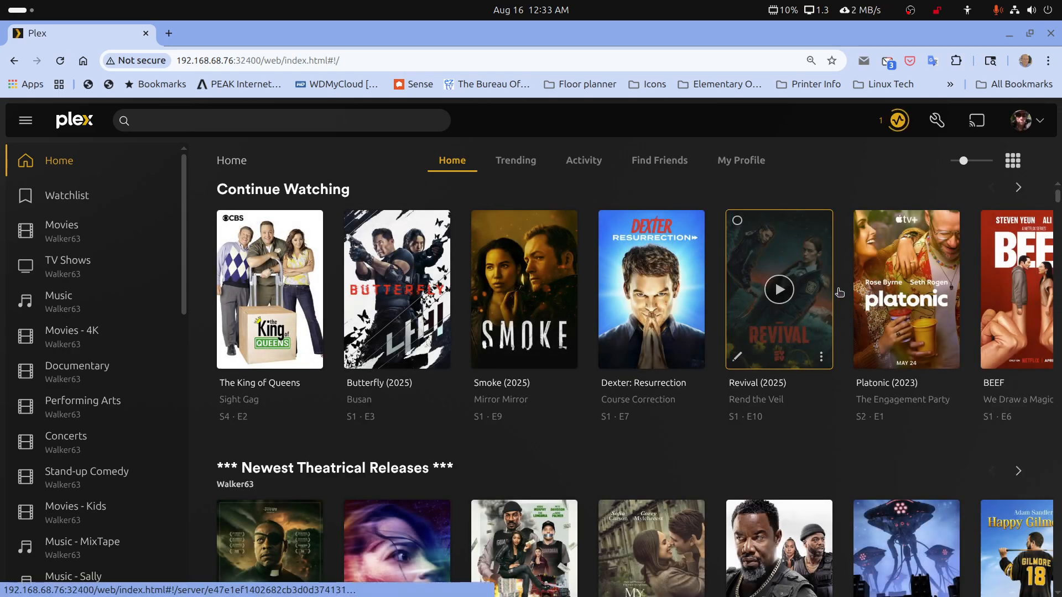
Open the library management page in the settings of the DS1019+-Rust-Docker server
{"action": "left_click", "coordinate": [936, 120]}
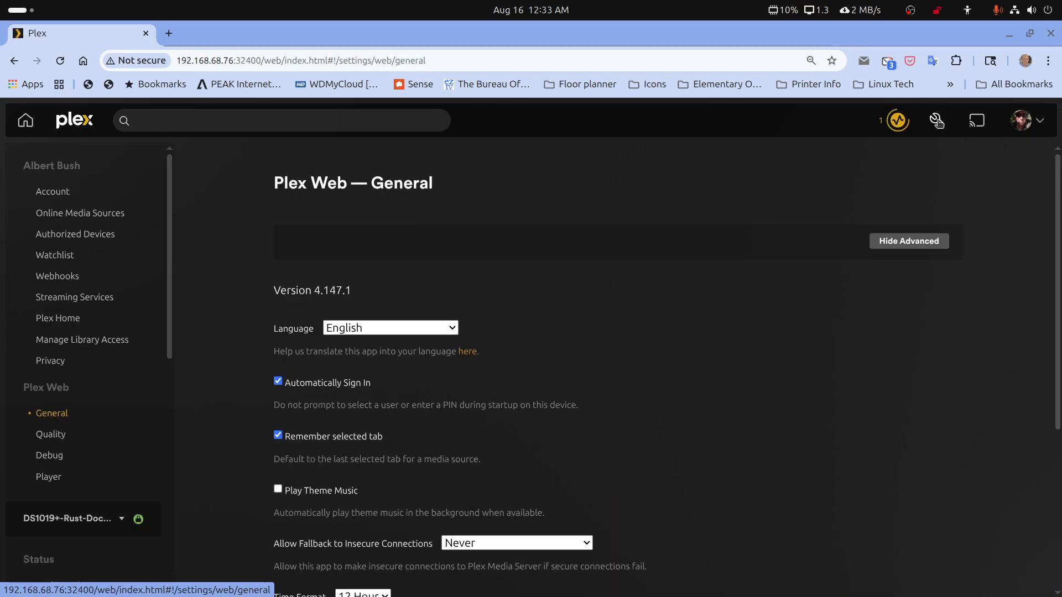
{"action": "scroll", "coordinate": [67, 481], "scroll_direction": "down", "scroll_amount": 4}
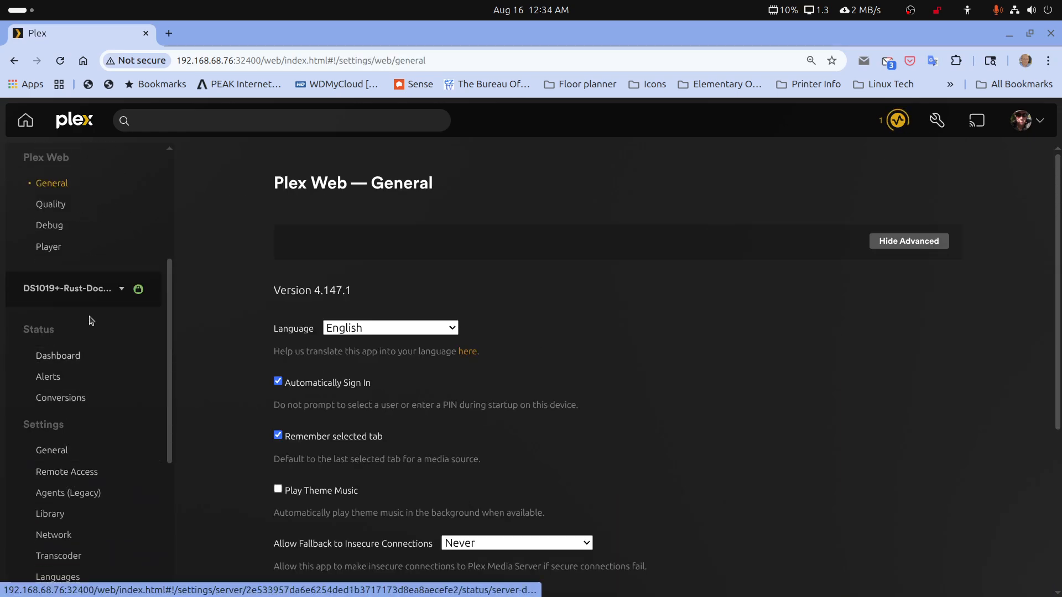
{"action": "left_click", "coordinate": [120, 291]}
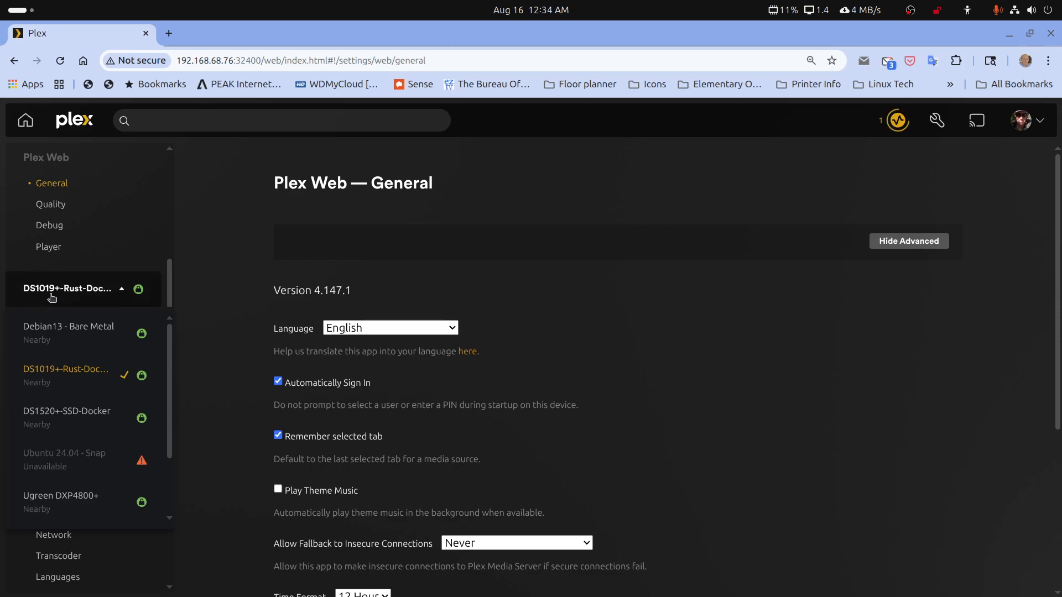
{"action": "left_click", "coordinate": [91, 291]}
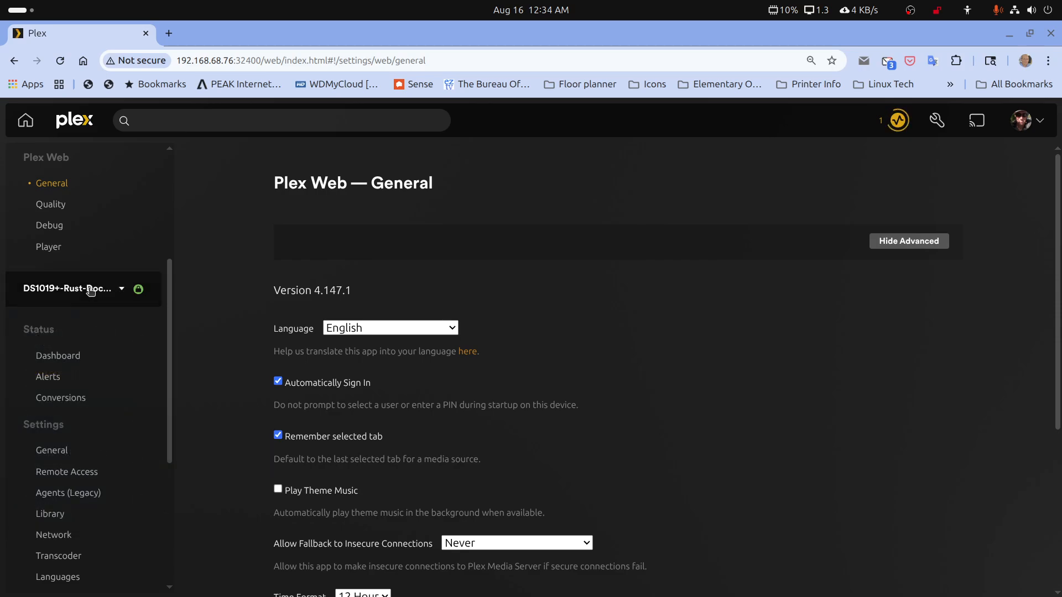
{"action": "scroll", "coordinate": [83, 387], "scroll_direction": "down", "scroll_amount": 5}
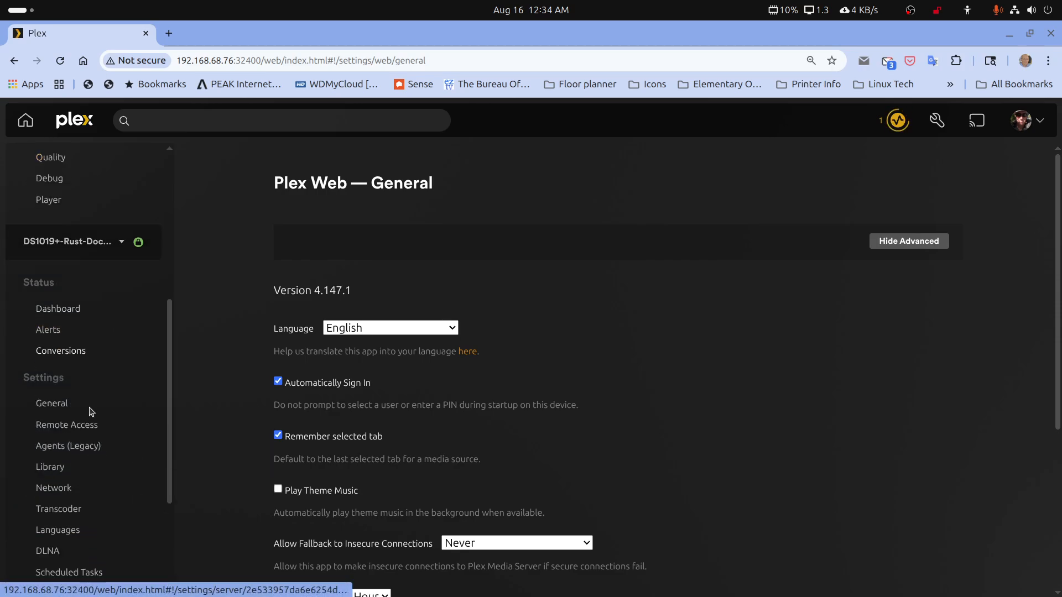
{"action": "left_click", "coordinate": [62, 435]}
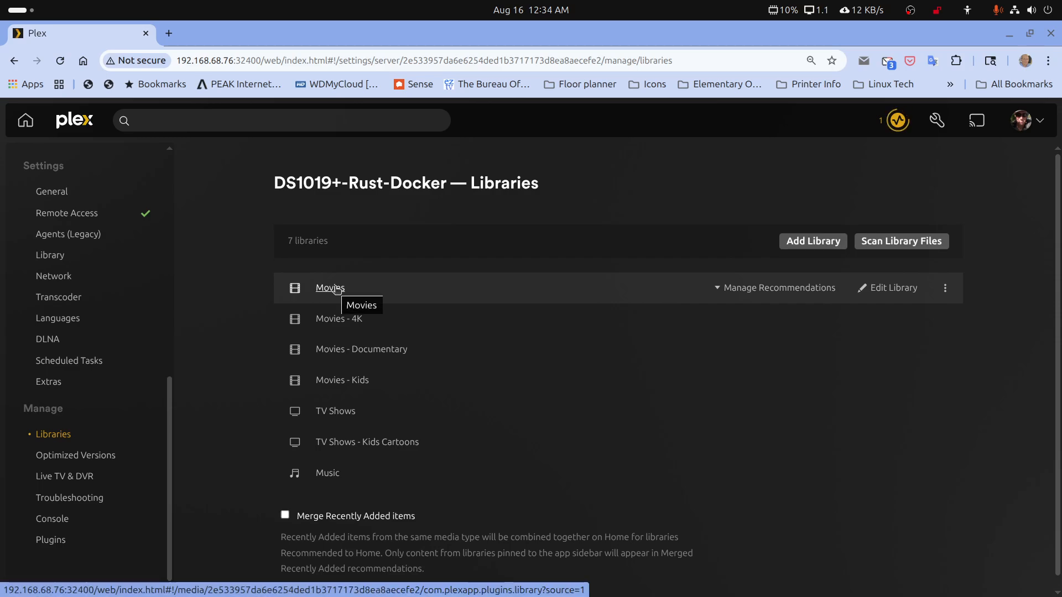
Remove the Movies library's media folder, add /myplexmedia/movie-libraries/movie-main again from the folder browser, and save the changes
{"action": "left_click", "coordinate": [904, 291]}
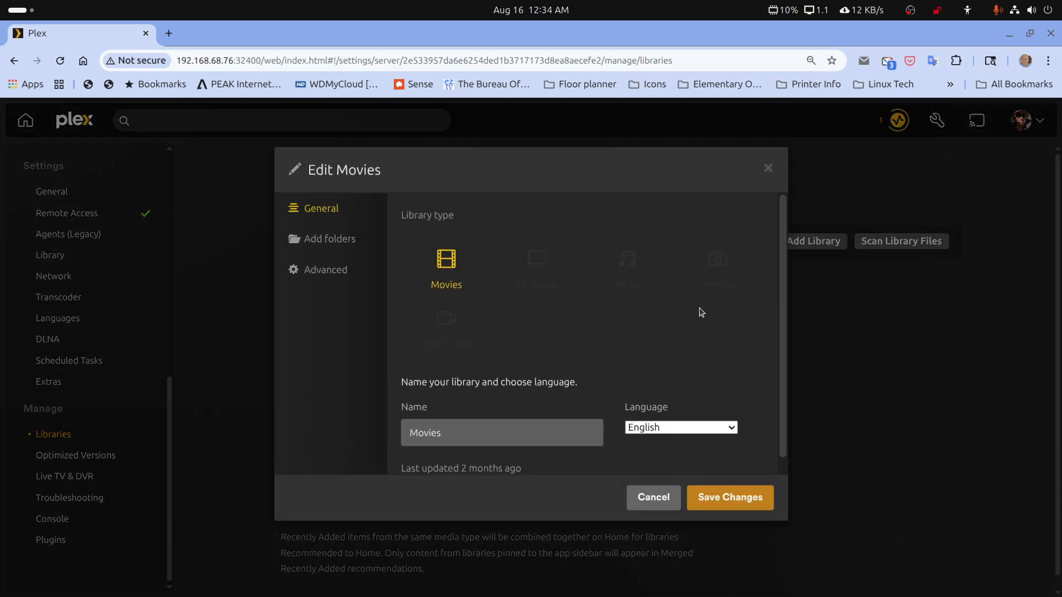
{"action": "left_click", "coordinate": [314, 242]}
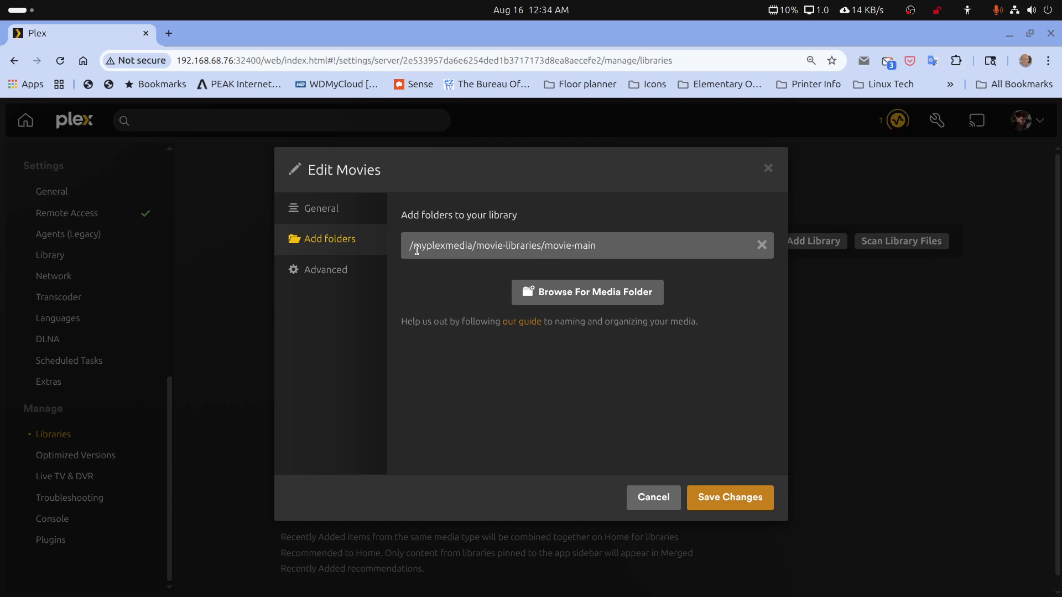
{"action": "left_click", "coordinate": [609, 293]}
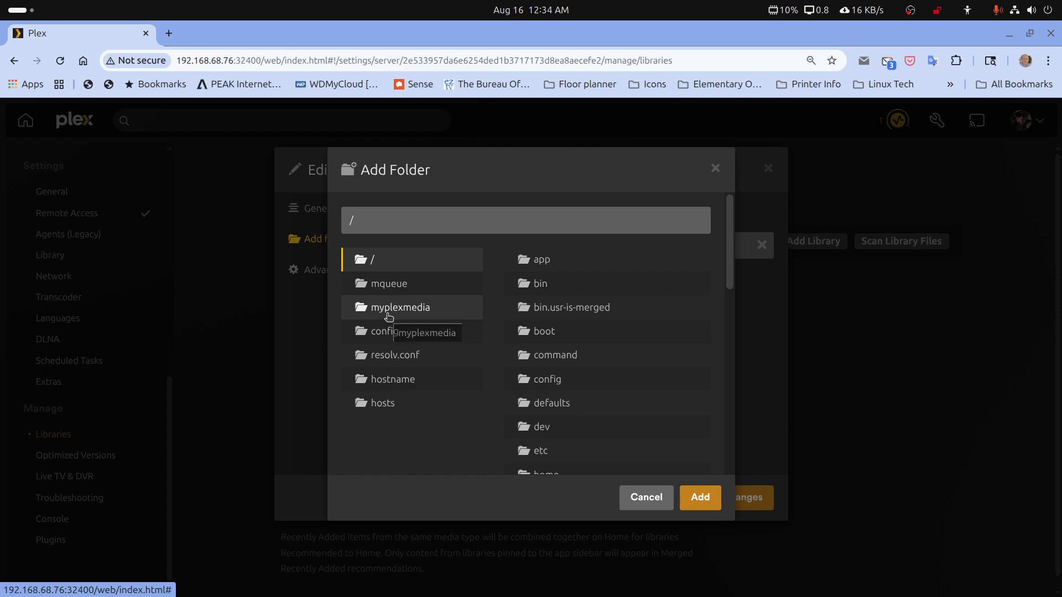
{"action": "left_click", "coordinate": [651, 492]}
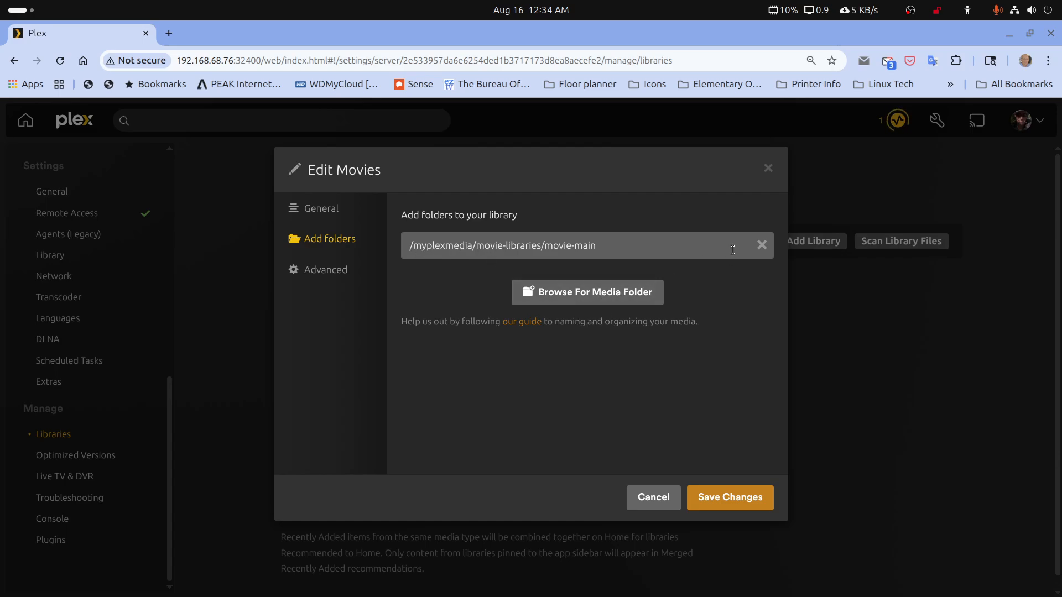
{"action": "left_click", "coordinate": [761, 247]}
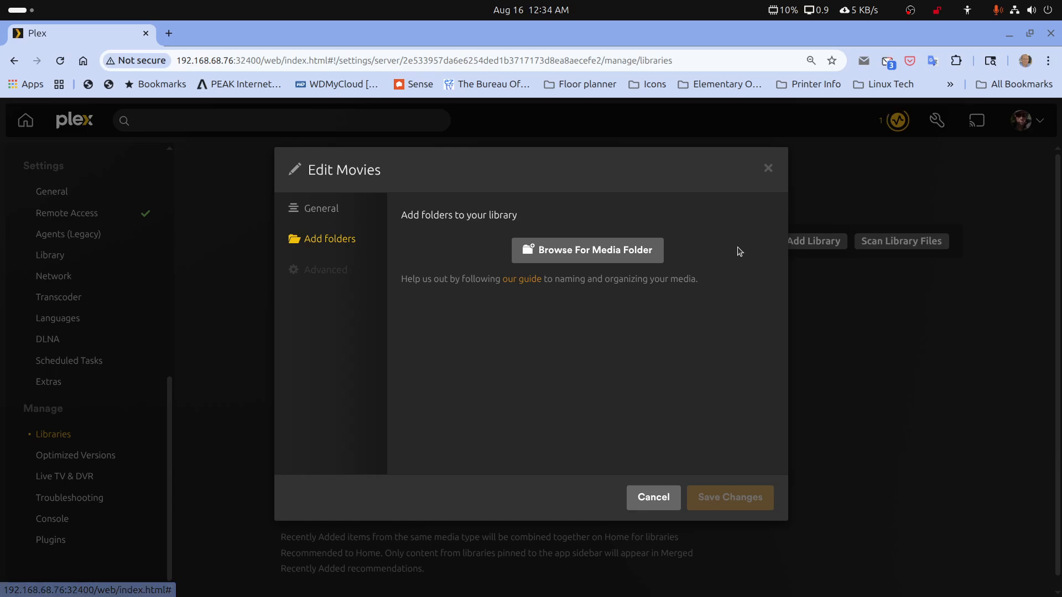
{"action": "left_click", "coordinate": [601, 250]}
{"action": "left_click", "coordinate": [378, 308]}
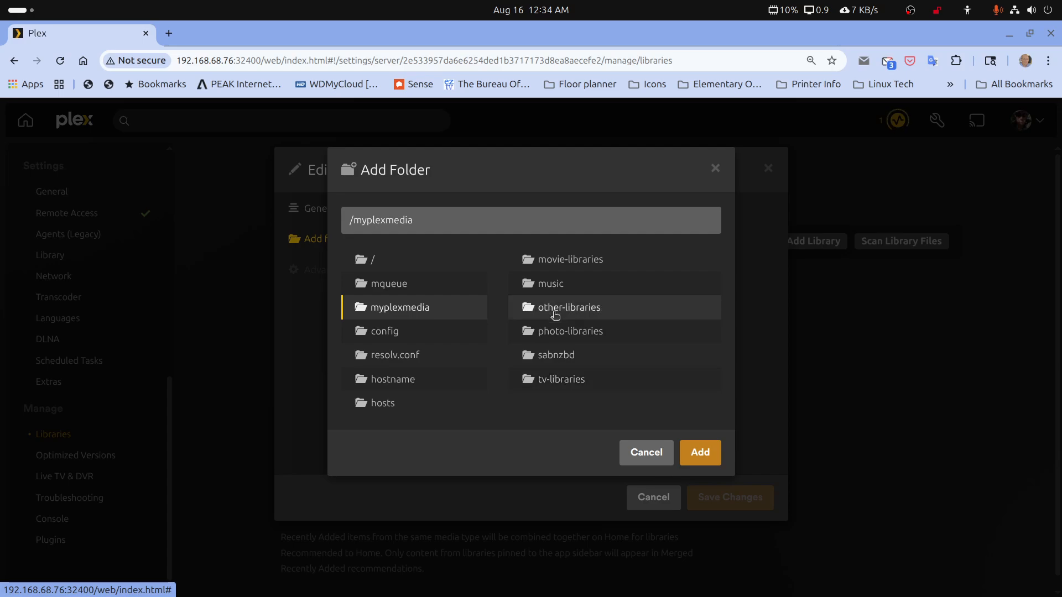
{"action": "left_click", "coordinate": [559, 260]}
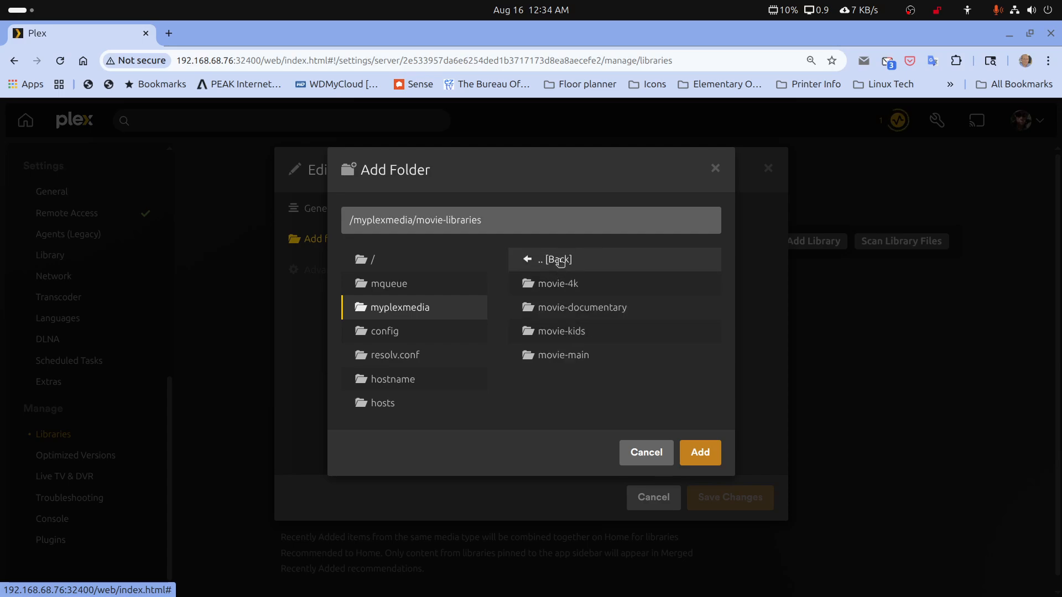
{"action": "left_click", "coordinate": [558, 356]}
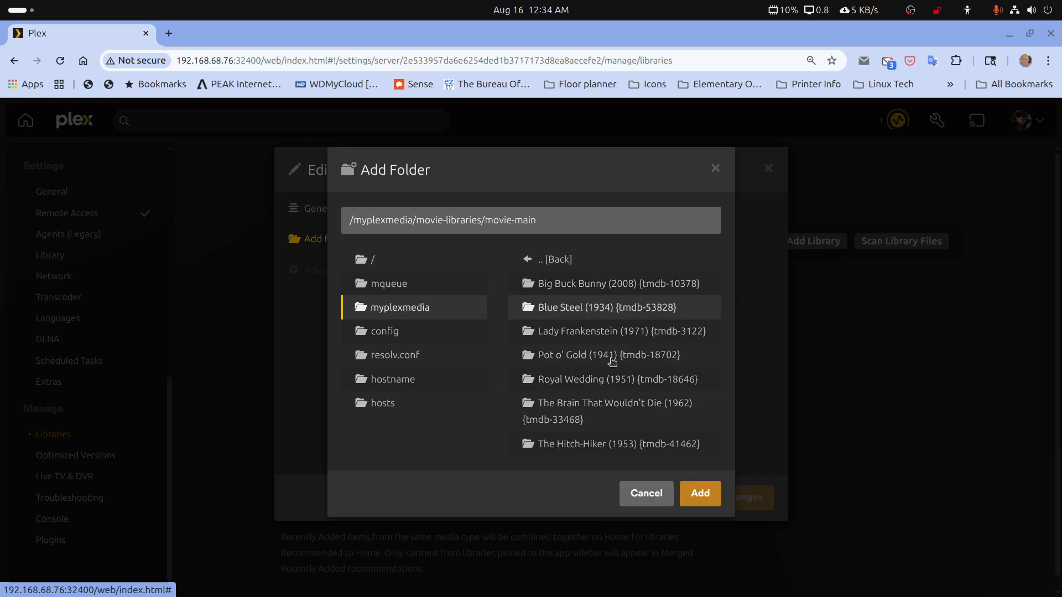
{"action": "left_click", "coordinate": [697, 494]}
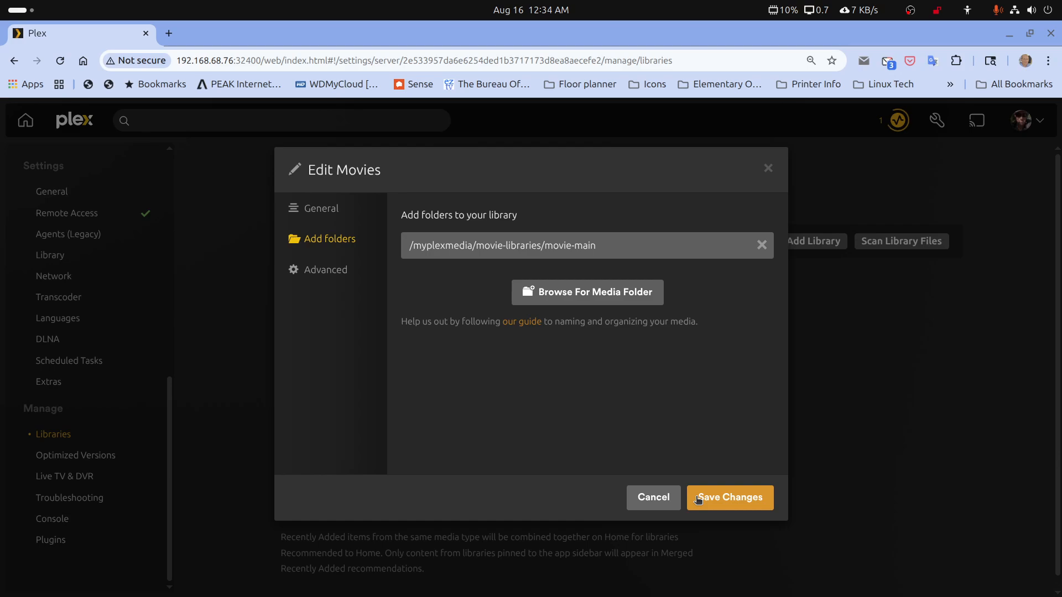
{"action": "left_click", "coordinate": [711, 498]}
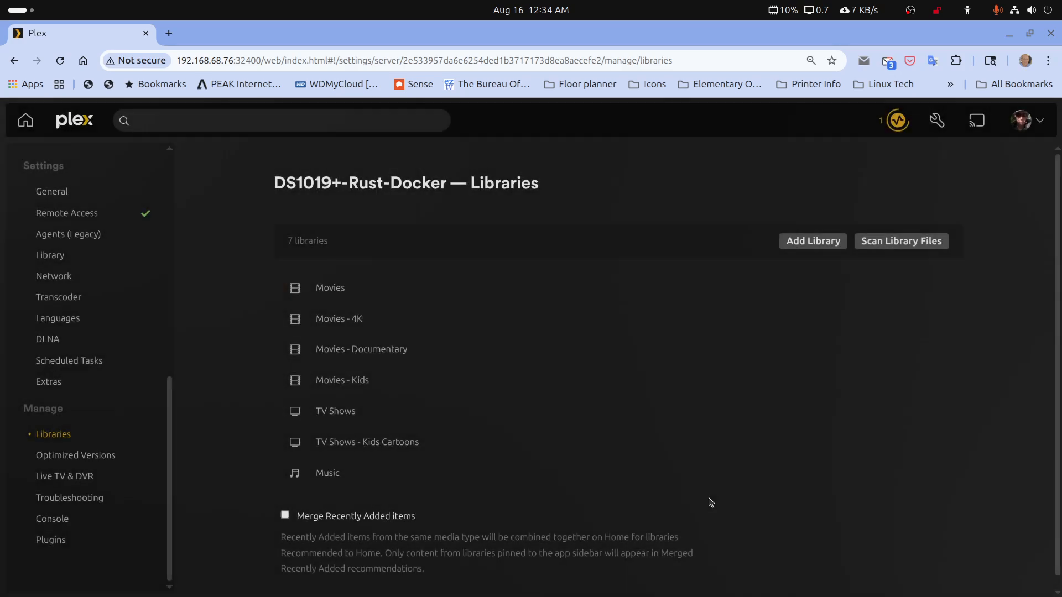
Open the Movies library of DS1019+-Rust-Docker and examine its full title list and its collections
{"action": "left_click", "coordinate": [332, 288]}
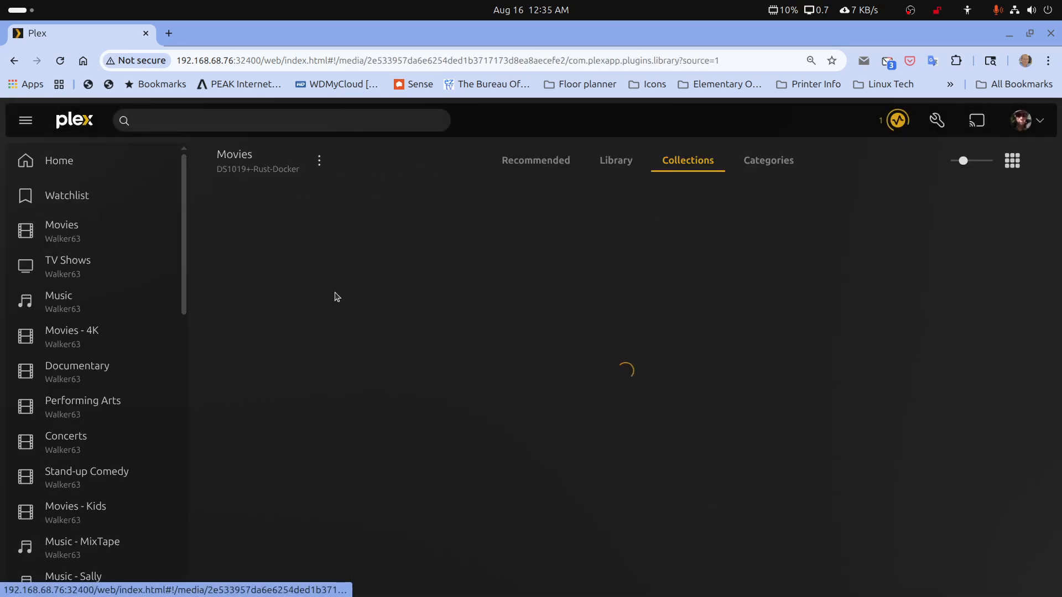
{"action": "left_click", "coordinate": [617, 163]}
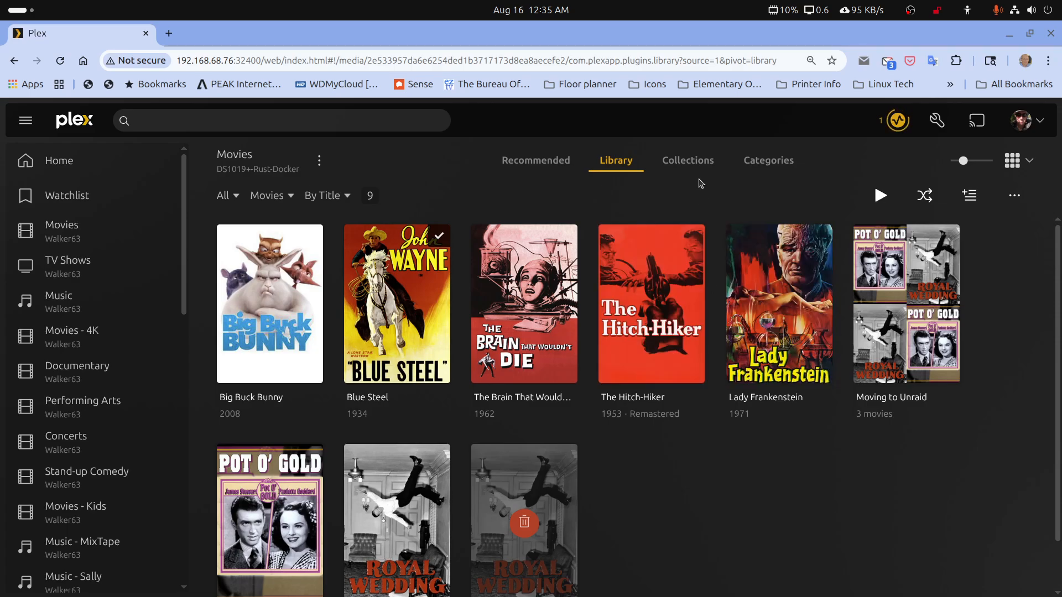
{"action": "left_click", "coordinate": [688, 162]}
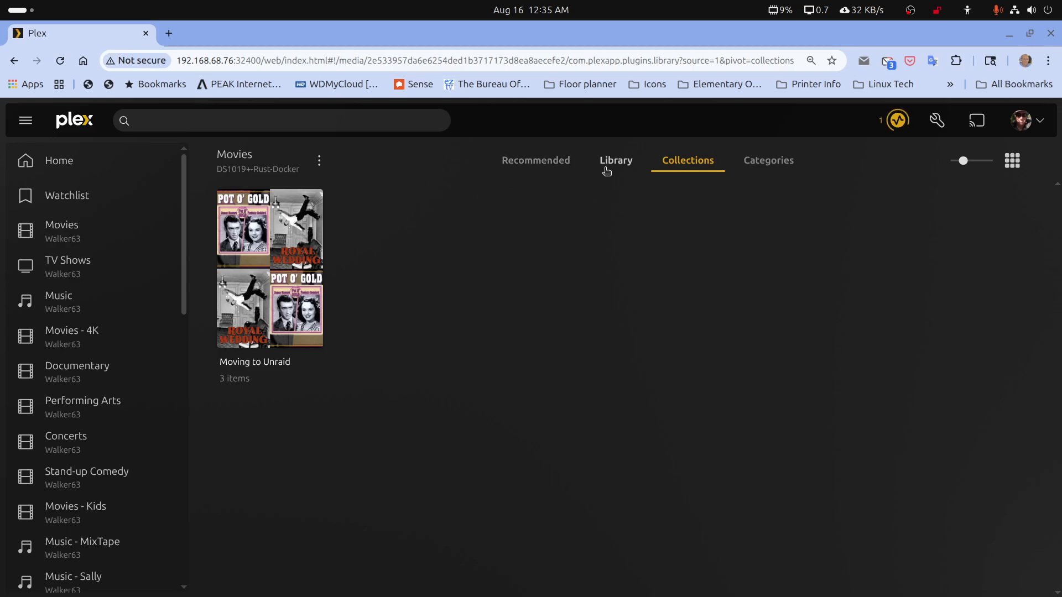
In the server's library management page, remove the Movies - 4K media folder, re-add /myplexmedia/movie-libraries/movie-4k from the folder browser, and save
{"action": "right_click", "coordinate": [626, 130]}
{"action": "left_click", "coordinate": [645, 146]}
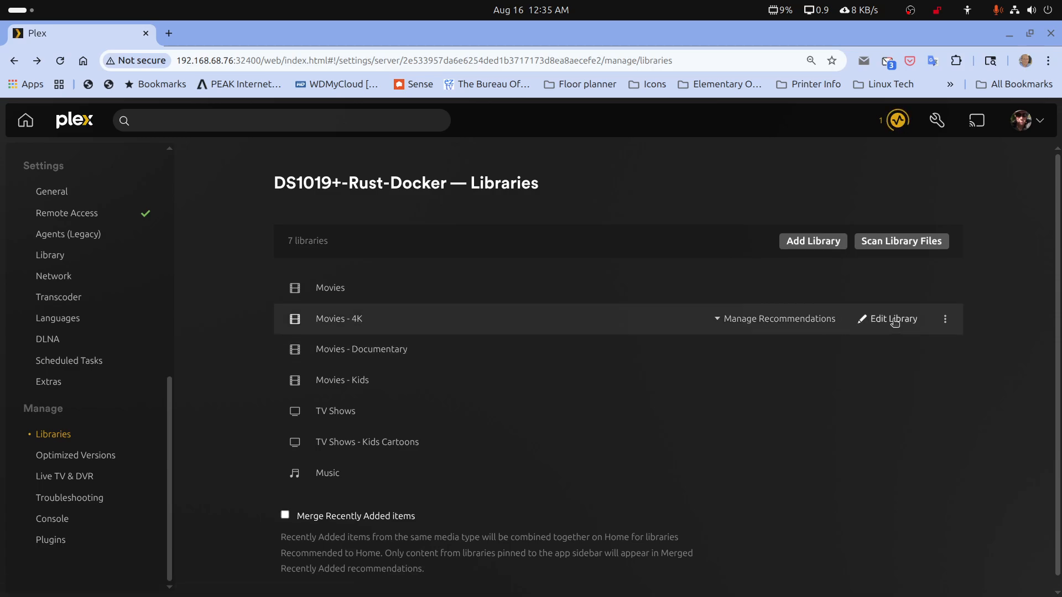
{"action": "left_click", "coordinate": [873, 320]}
{"action": "left_click", "coordinate": [339, 242]}
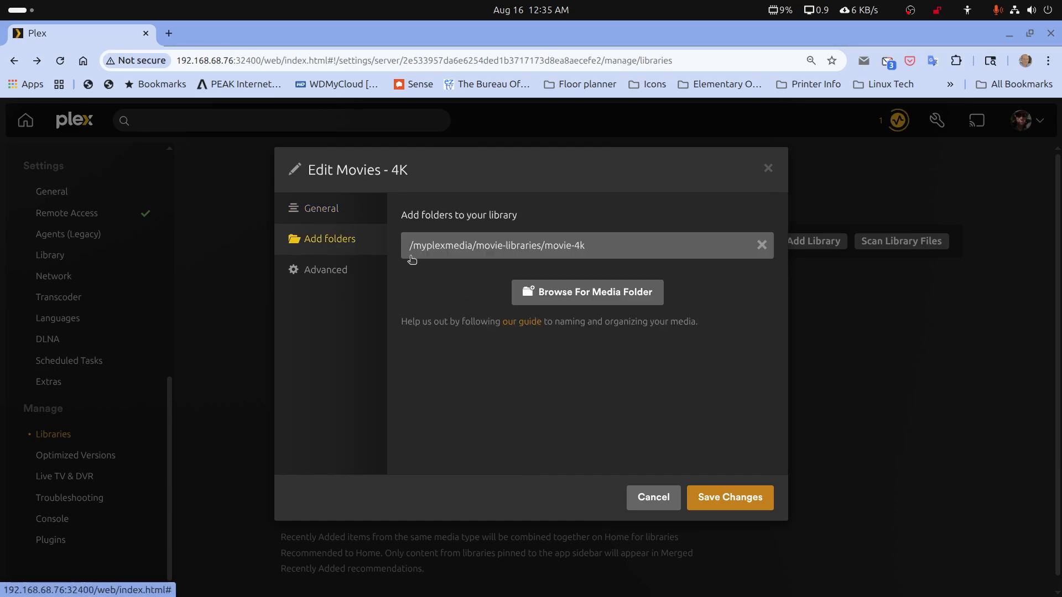
{"action": "left_click", "coordinate": [765, 248]}
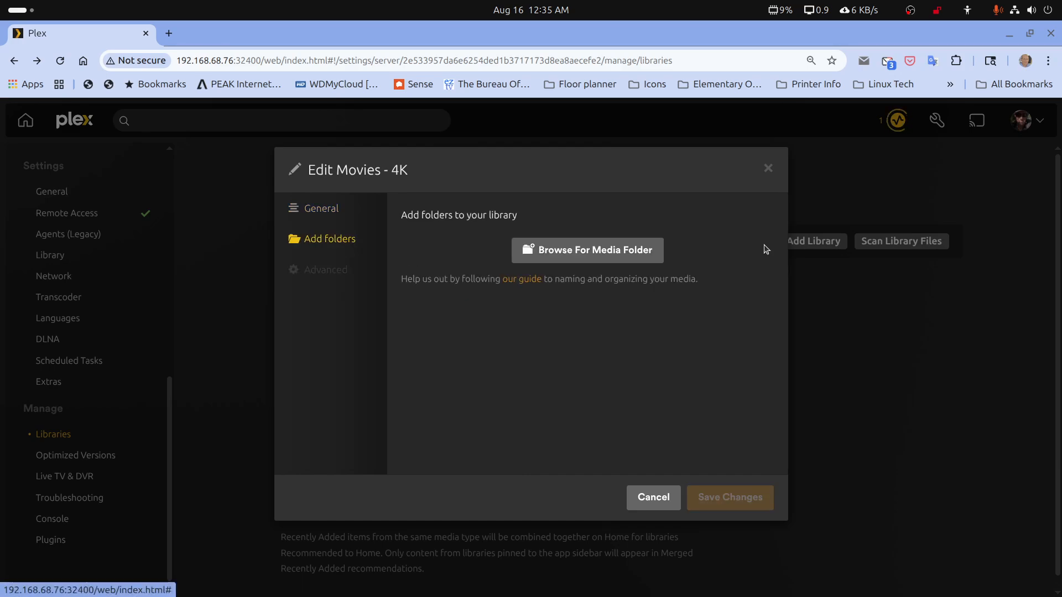
{"action": "left_click", "coordinate": [614, 256]}
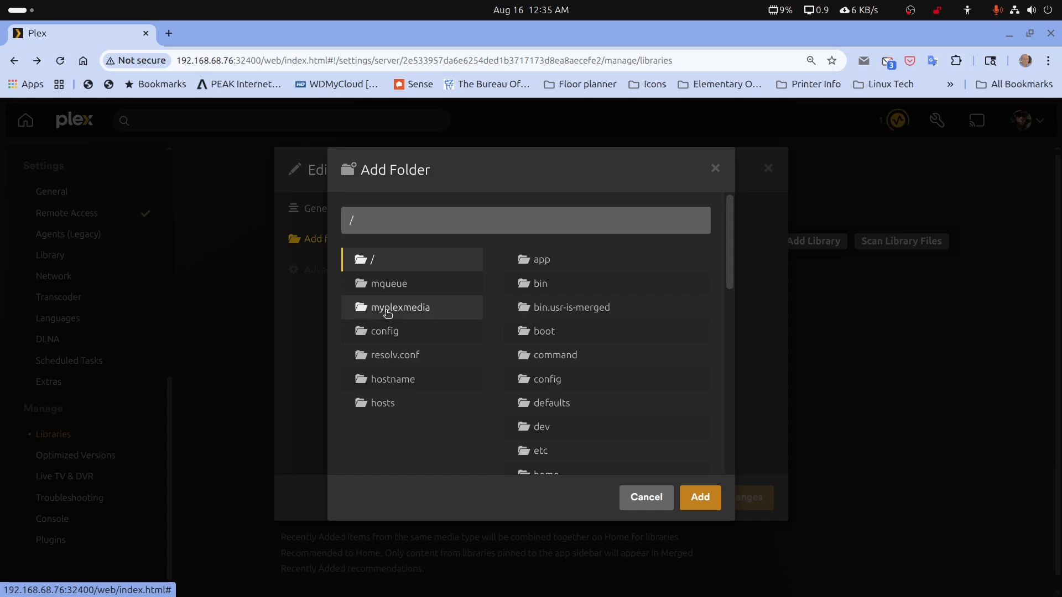
{"action": "left_click", "coordinate": [394, 308]}
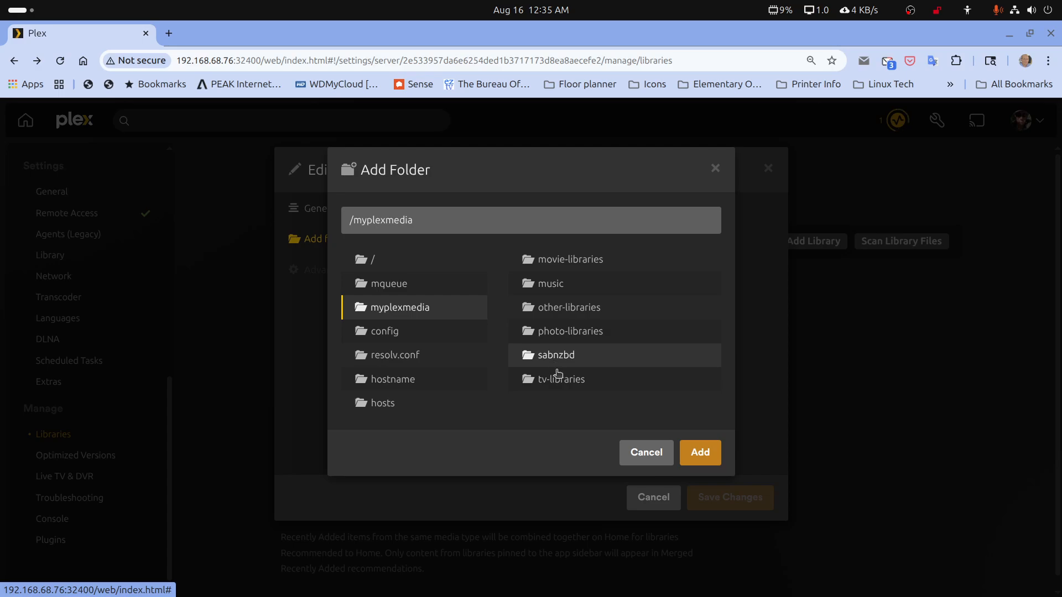
{"action": "left_click", "coordinate": [564, 267]}
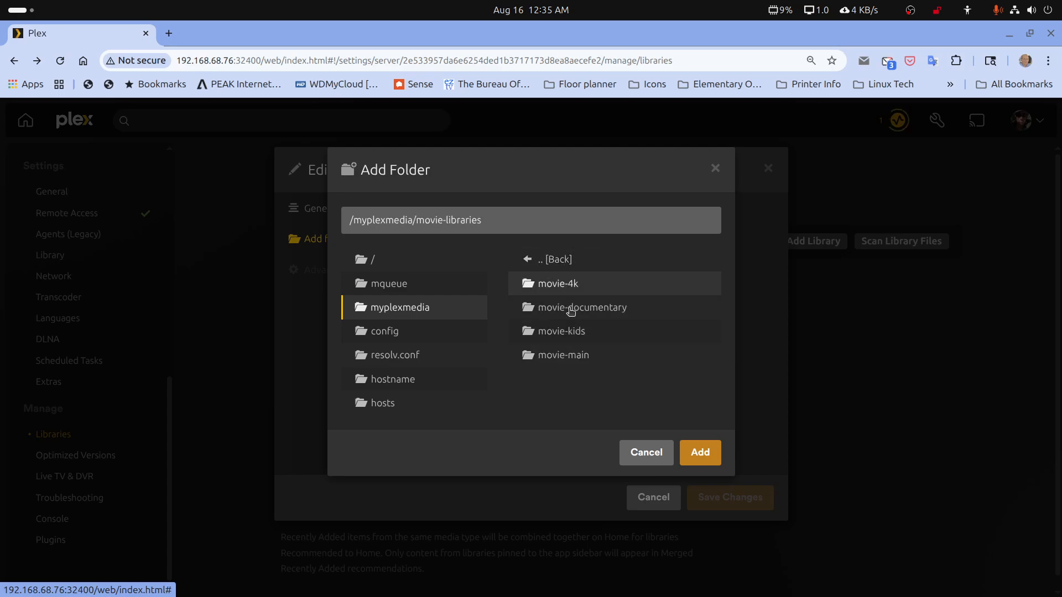
{"action": "left_click", "coordinate": [565, 291]}
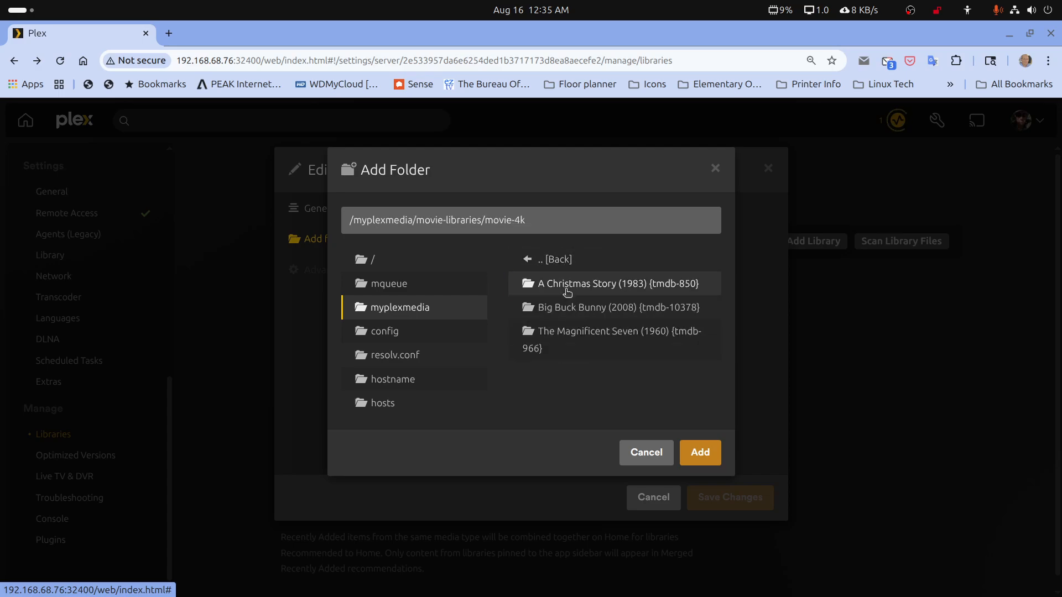
{"action": "left_click", "coordinate": [701, 452]}
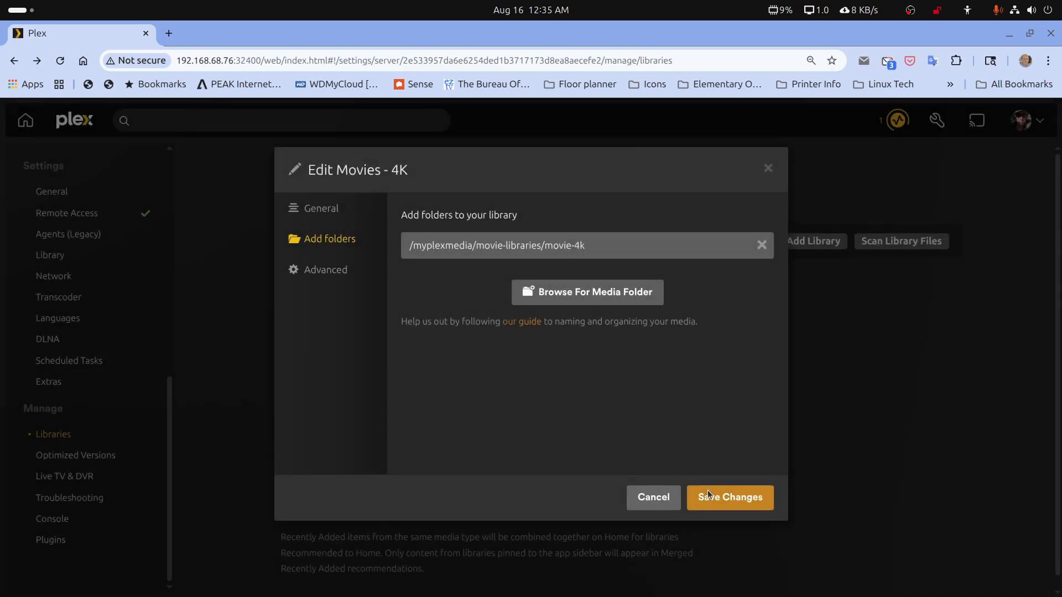
{"action": "left_click", "coordinate": [708, 490]}
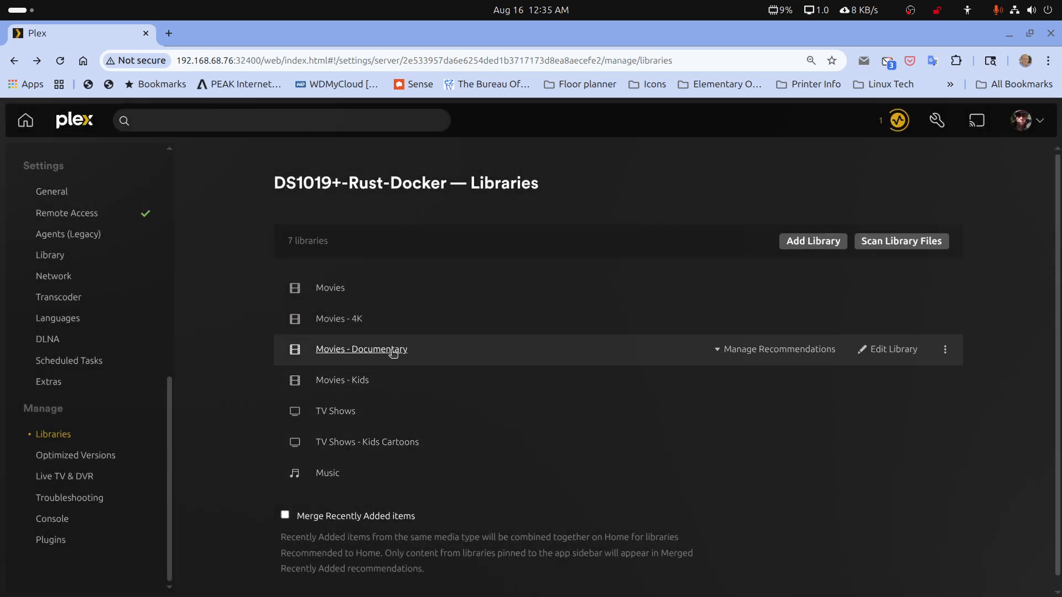
Remove the Movies - Documentary library's media folder, add /myplexmedia/movie-libraries/movie-documentary again from the folder browser, and save the changes
{"action": "left_click", "coordinate": [912, 362]}
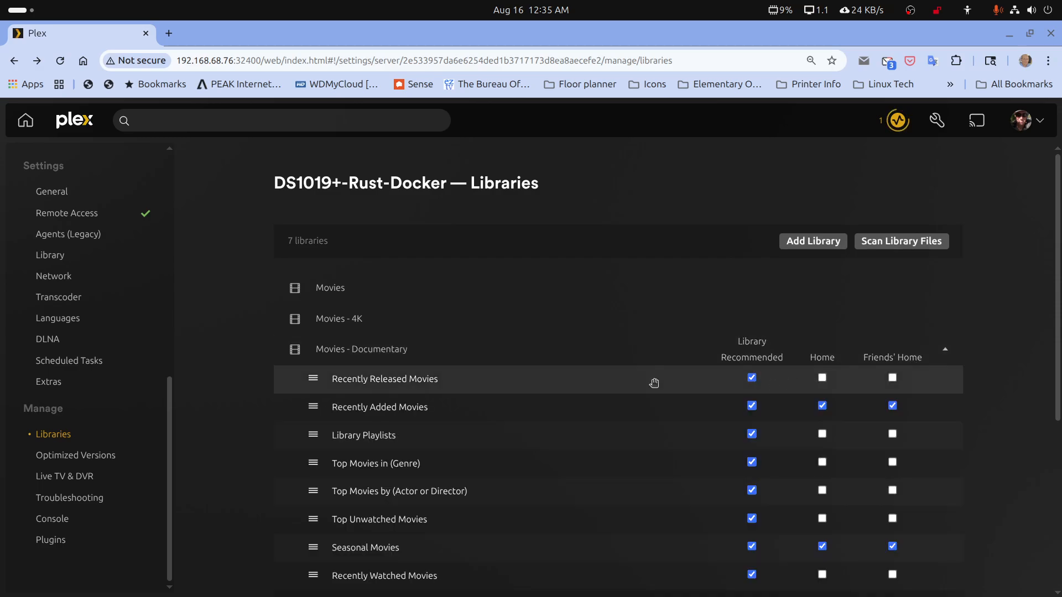
{"action": "left_click", "coordinate": [945, 350]}
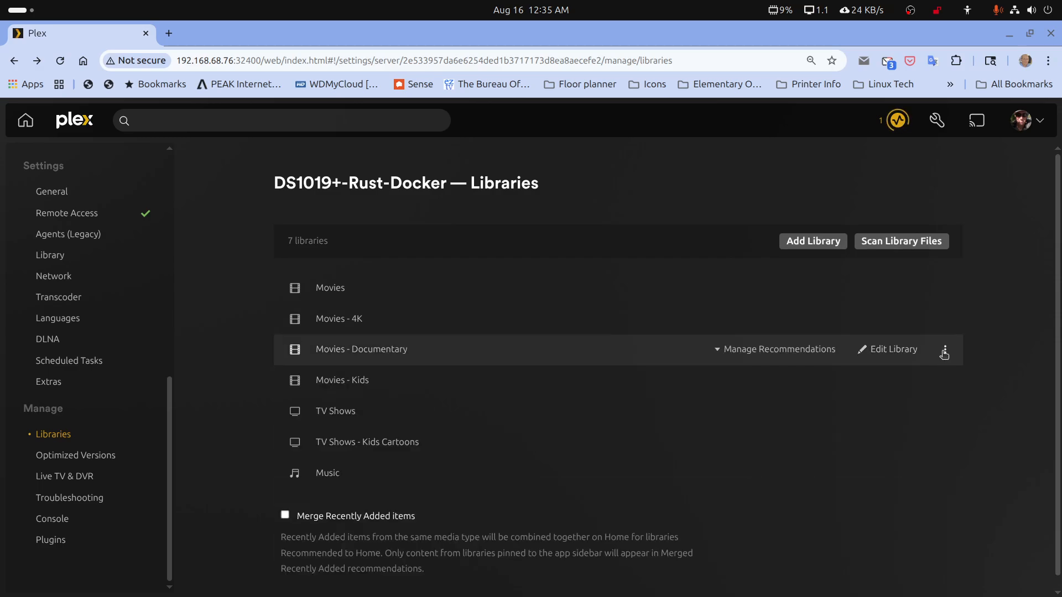
{"action": "left_click", "coordinate": [891, 350]}
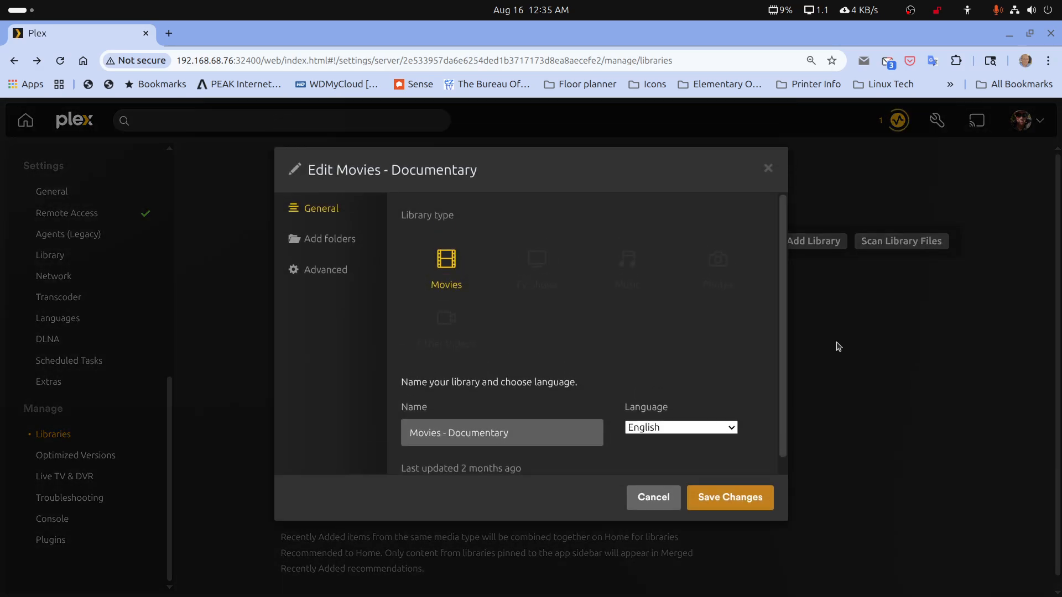
{"action": "left_click", "coordinate": [337, 243]}
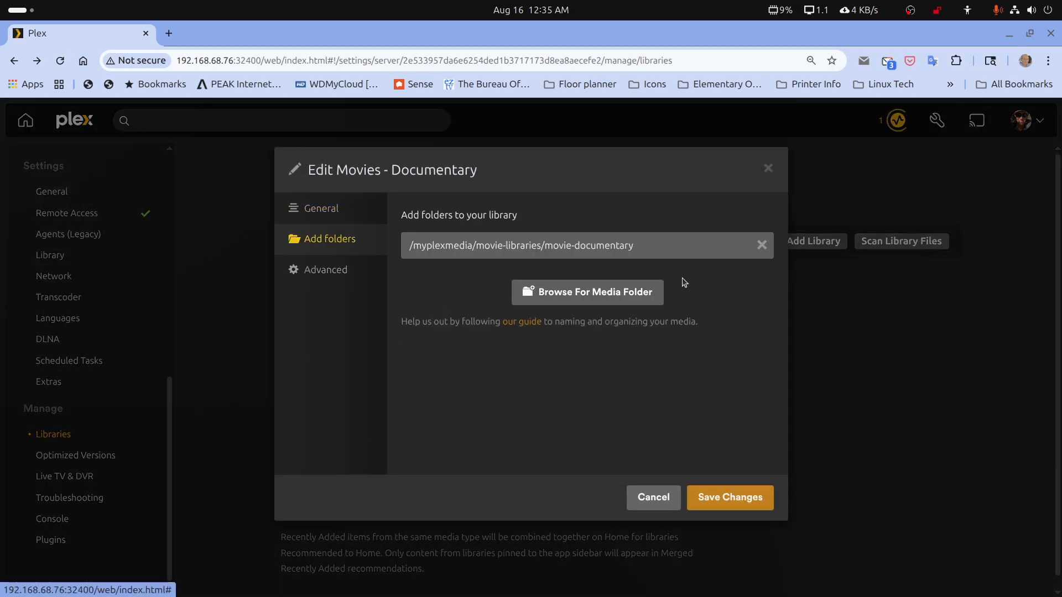
{"action": "left_click", "coordinate": [762, 247]}
{"action": "left_click", "coordinate": [575, 253]}
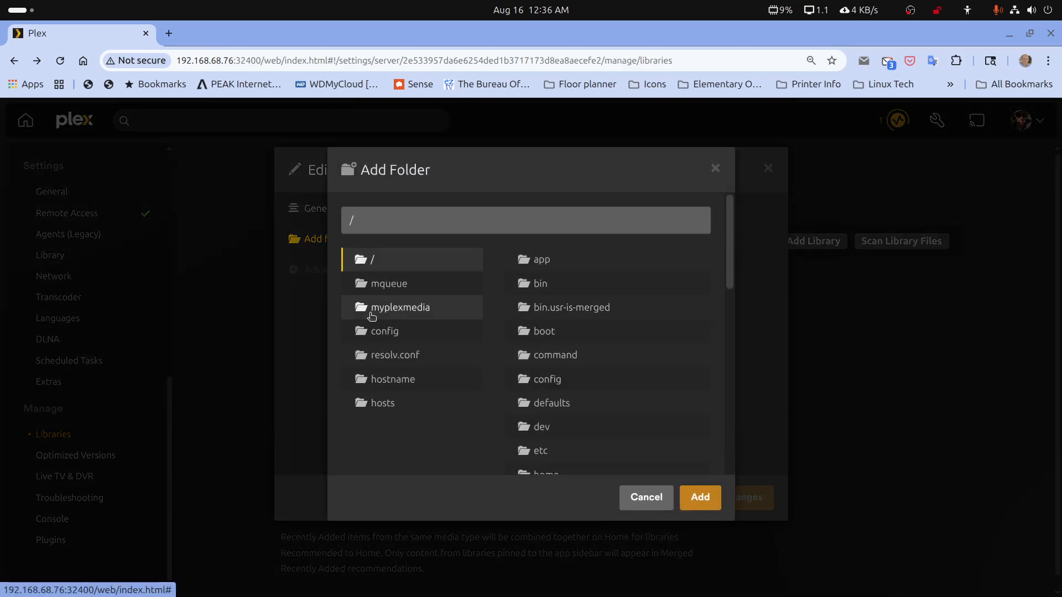
{"action": "left_click", "coordinate": [382, 308]}
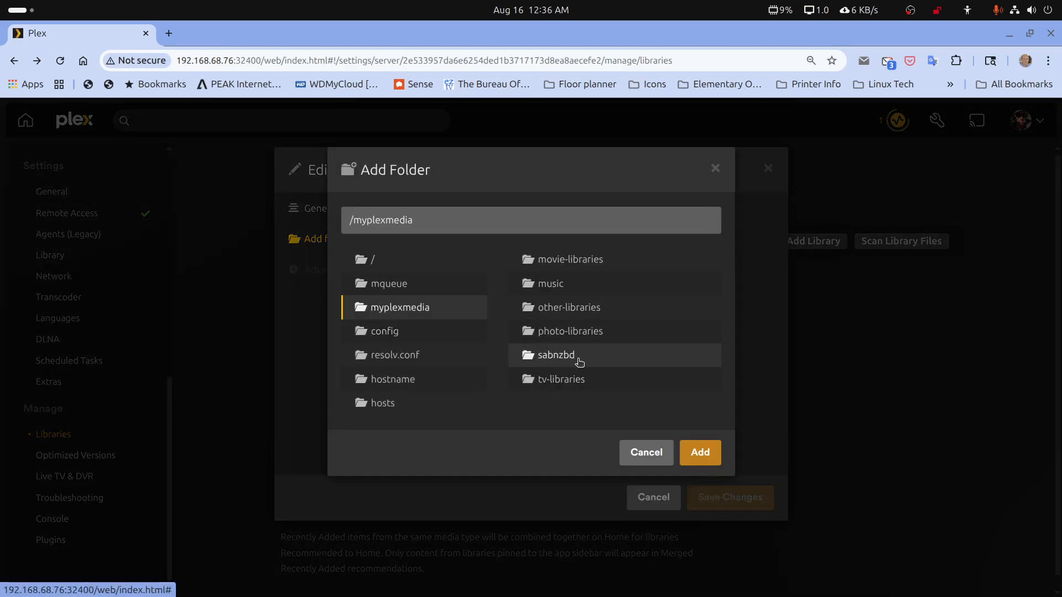
{"action": "left_click", "coordinate": [571, 261]}
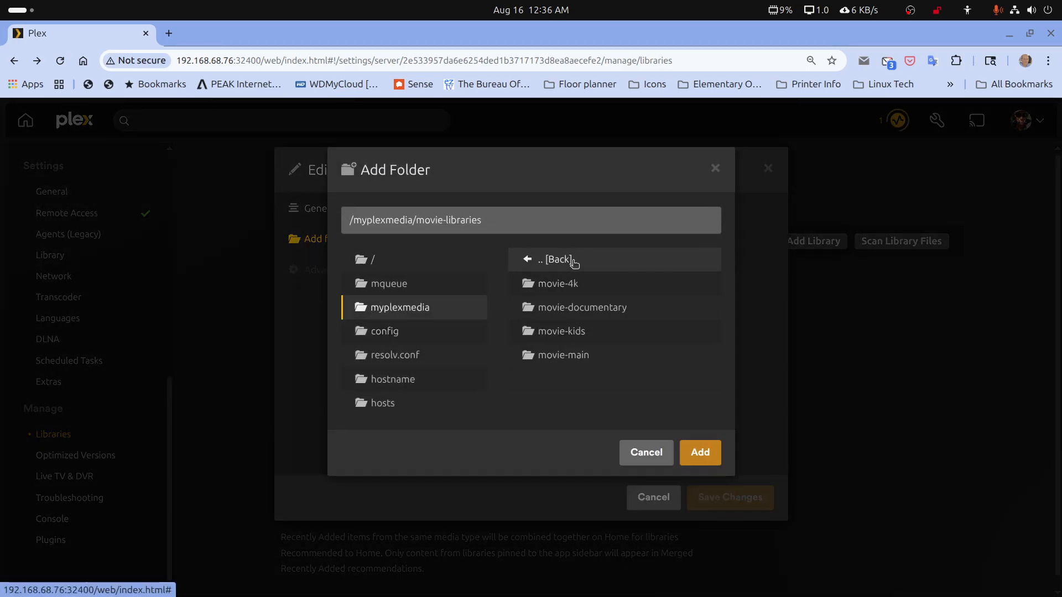
{"action": "left_click", "coordinate": [574, 308]}
{"action": "left_click", "coordinate": [712, 457]}
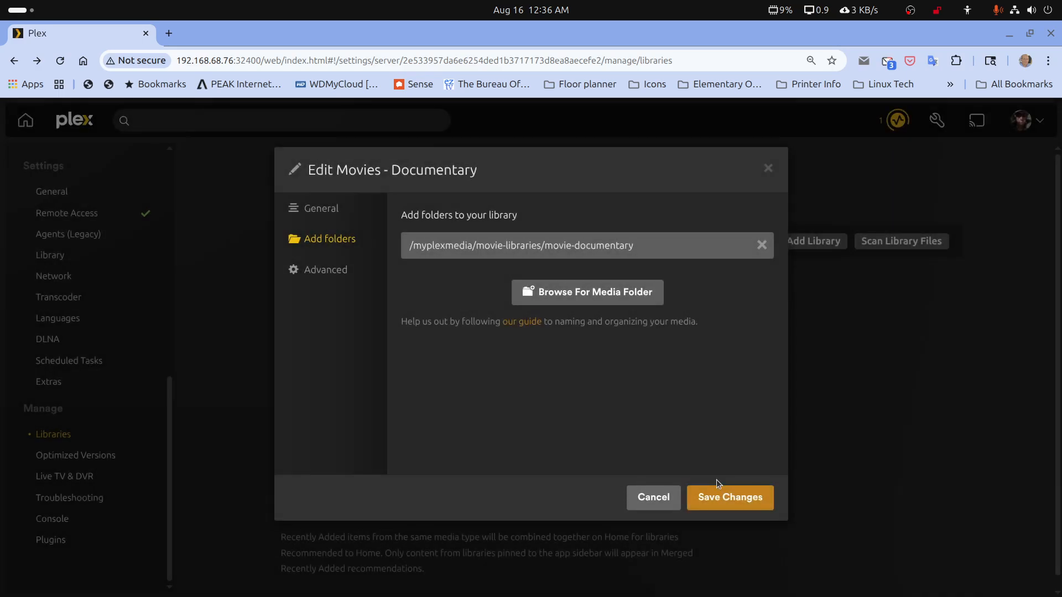
{"action": "left_click", "coordinate": [718, 498]}
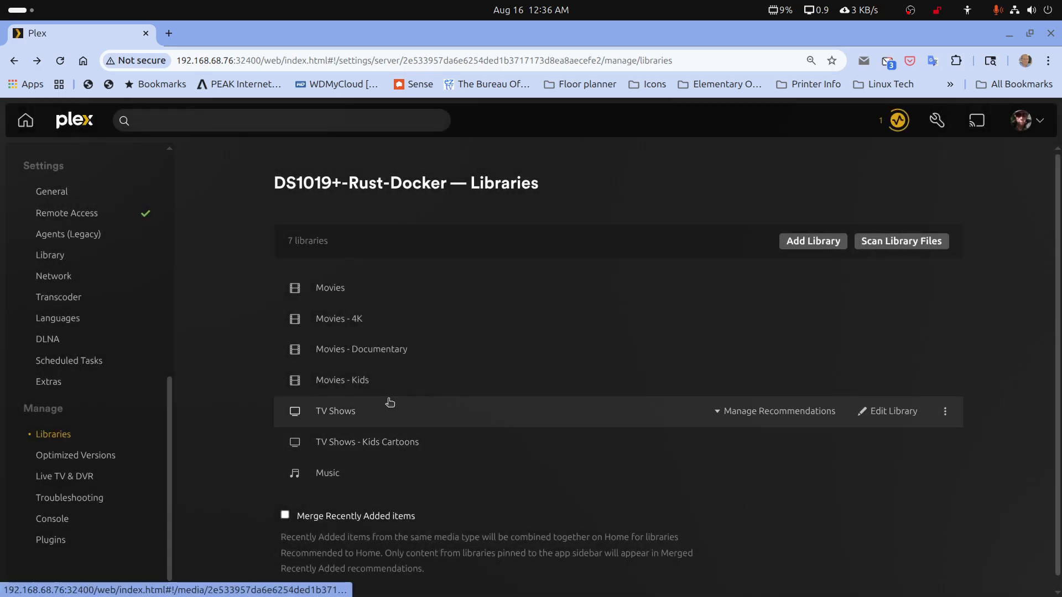
Remove the Movies - Kids library's media folder, add /myplexmedia/movie-libraries/movie-kids again from the folder browser, and save the changes
{"action": "left_click", "coordinate": [886, 383]}
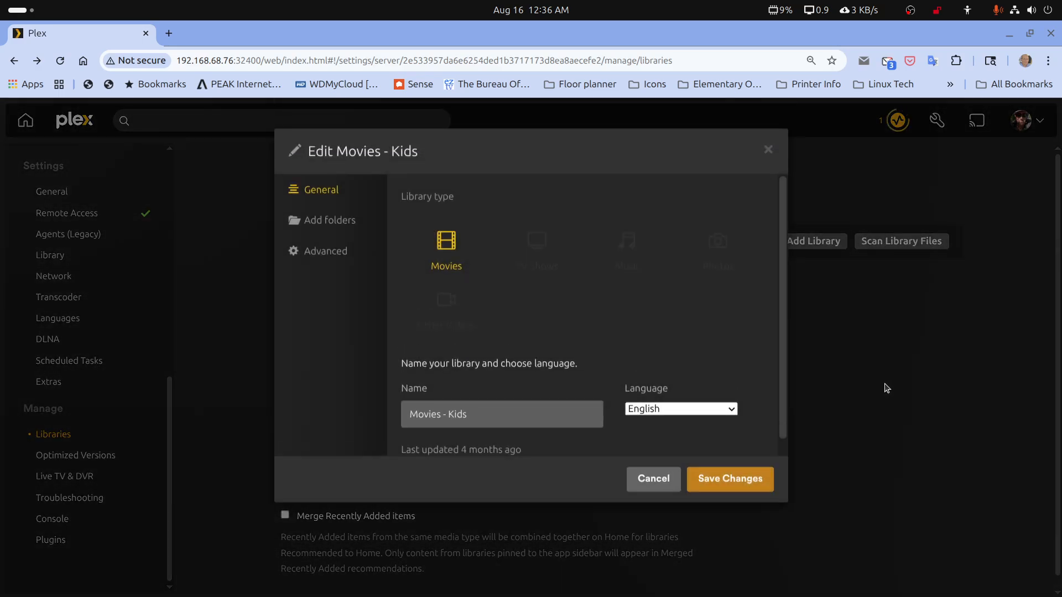
{"action": "left_click", "coordinate": [316, 242]}
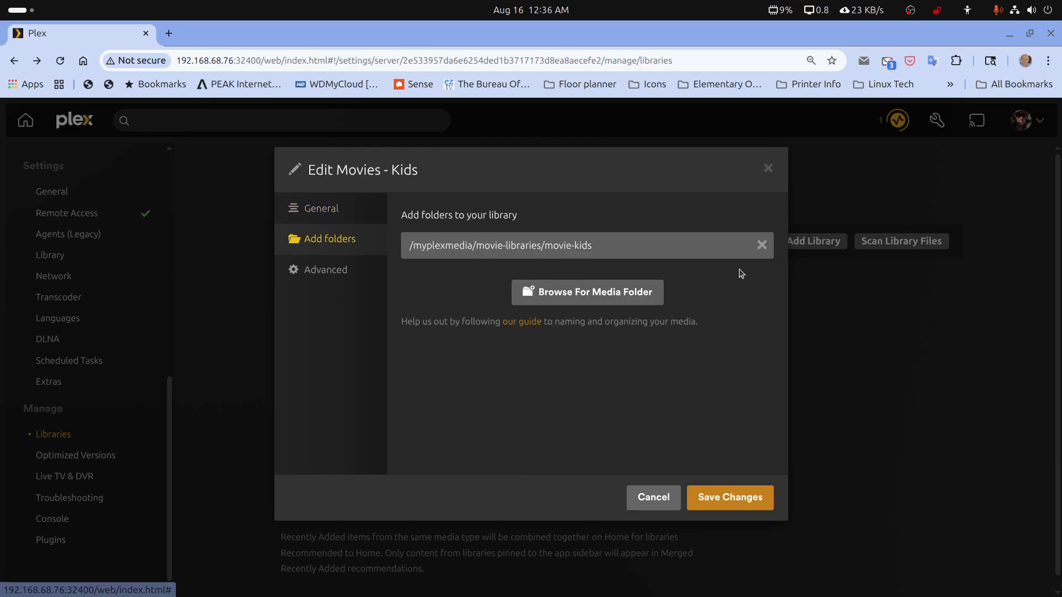
{"action": "left_click", "coordinate": [758, 248]}
{"action": "left_click", "coordinate": [593, 259]}
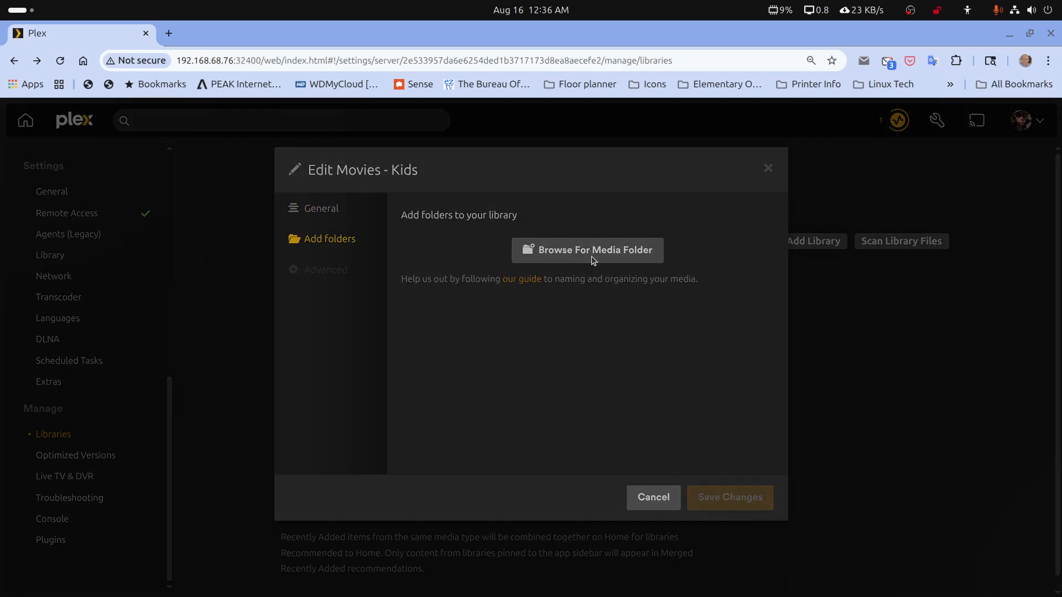
{"action": "left_click", "coordinate": [419, 307]}
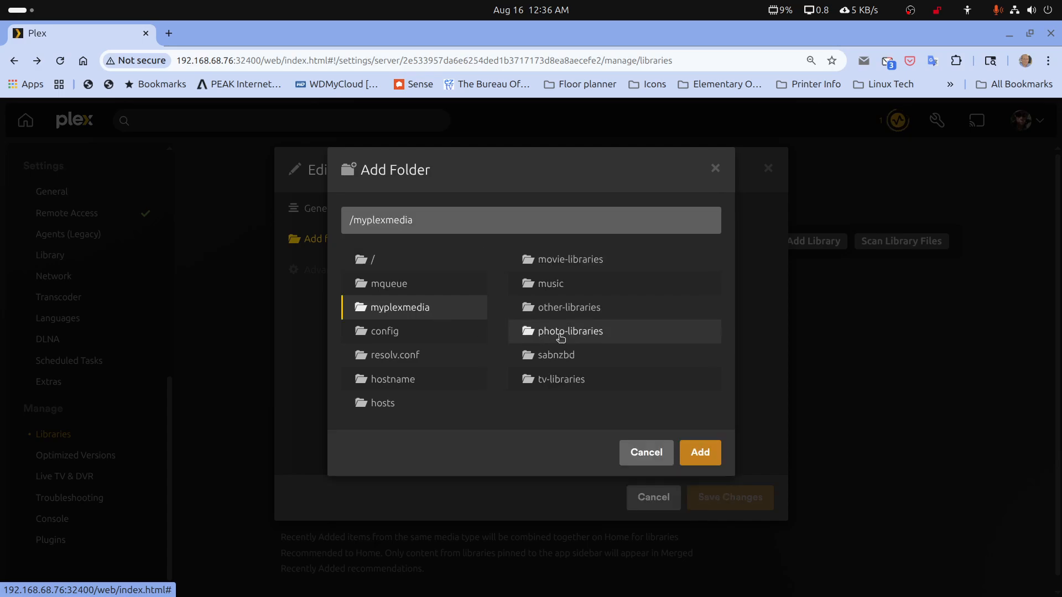
{"action": "left_click", "coordinate": [573, 265]}
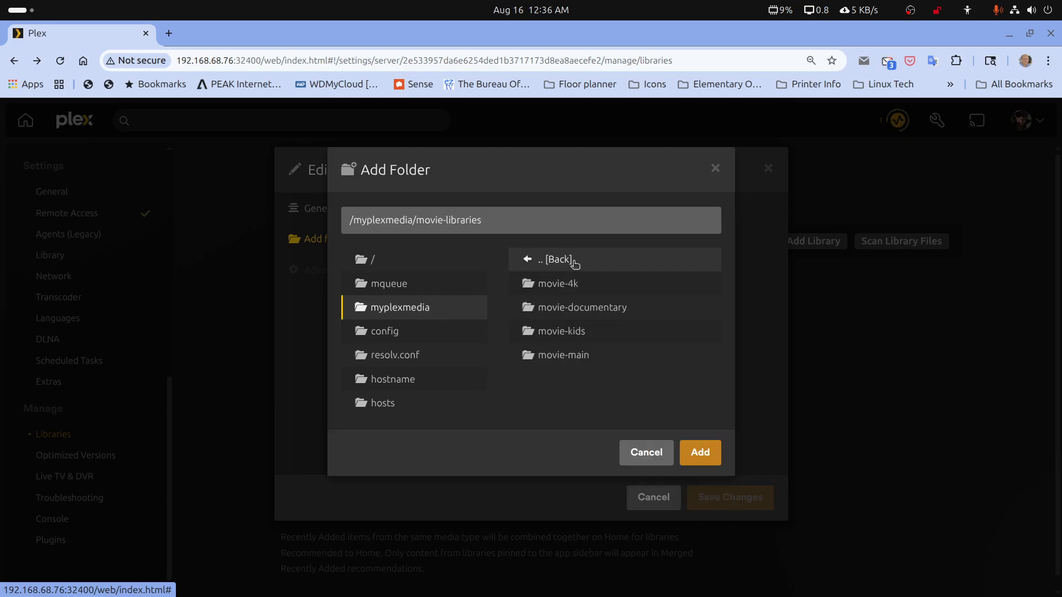
{"action": "left_click", "coordinate": [571, 331]}
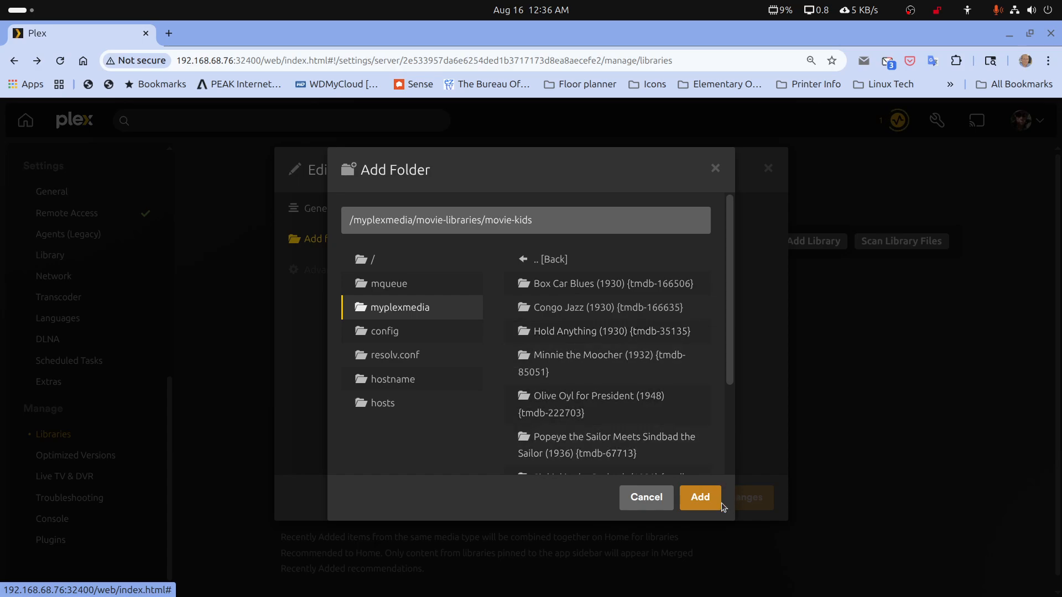
{"action": "left_click", "coordinate": [701, 499]}
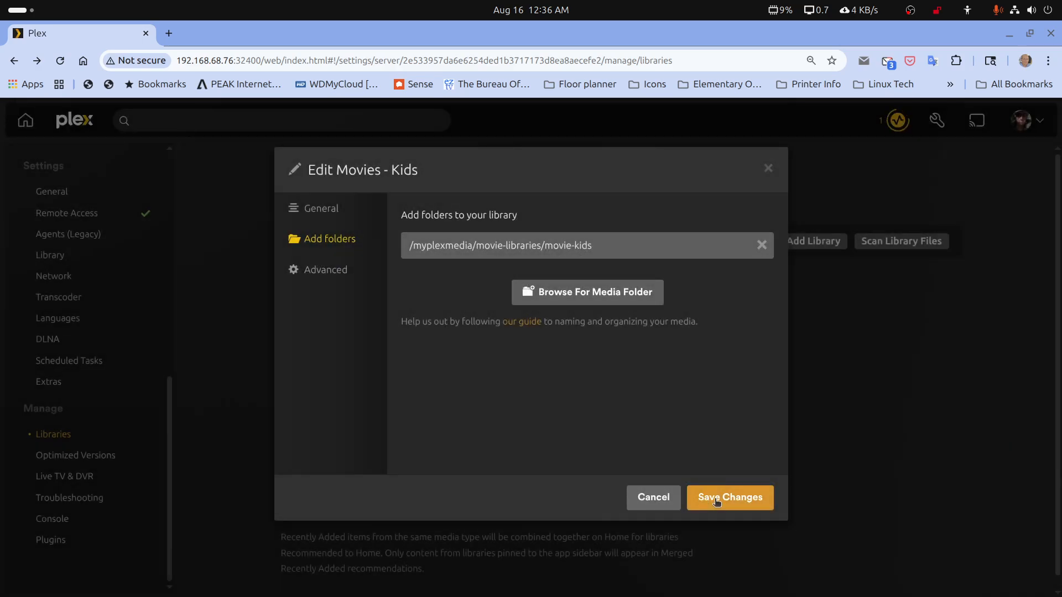
{"action": "left_click", "coordinate": [716, 500]}
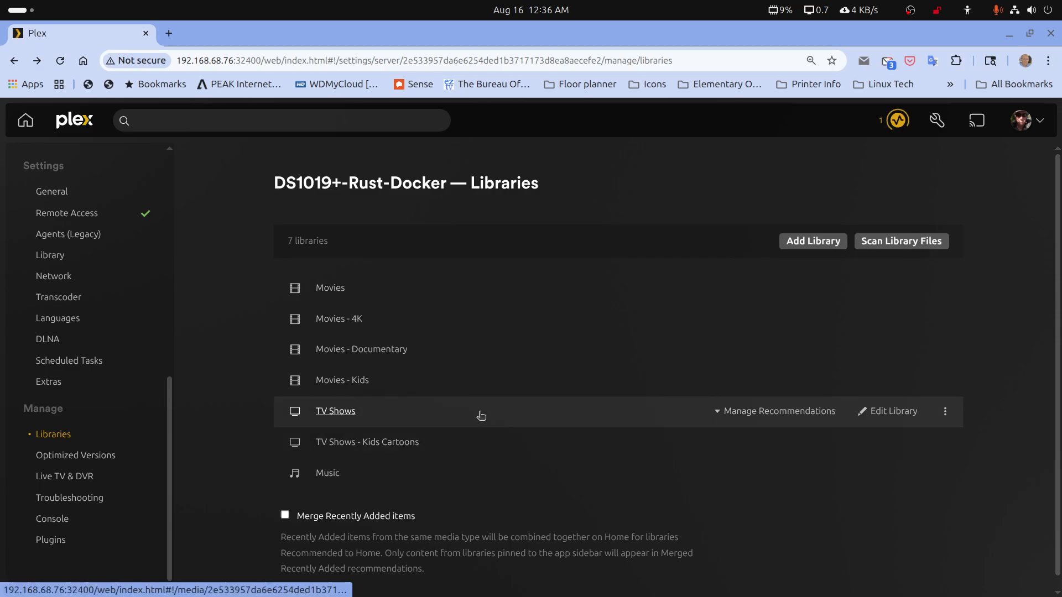
Remove the TV Shows library's media folder, add /myplexmedia/tv-libraries/tv-main again from the folder browser, and save the changes
{"action": "left_click", "coordinate": [876, 414]}
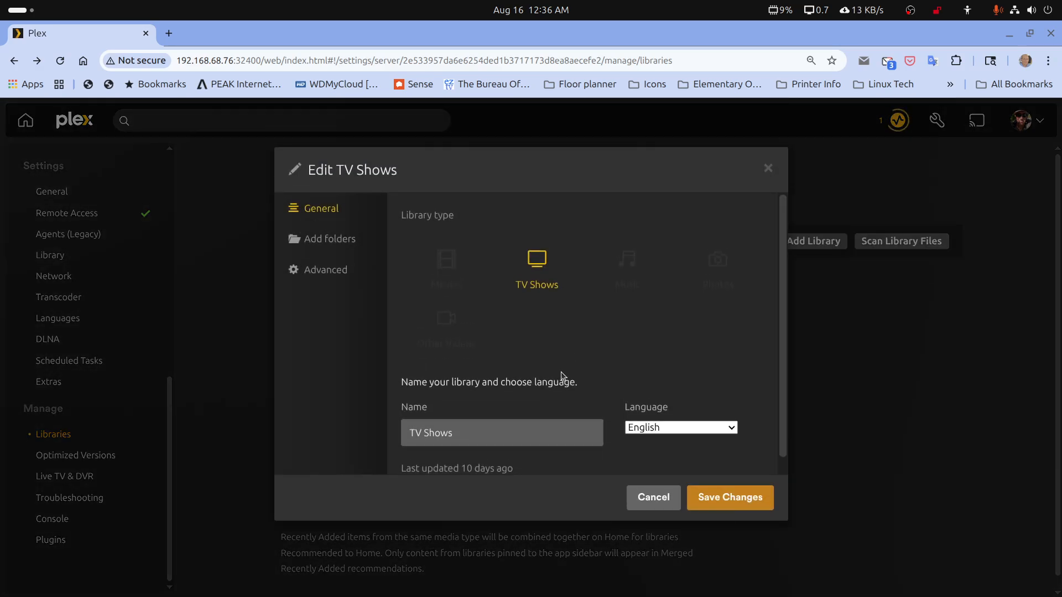
{"action": "left_click", "coordinate": [349, 243]}
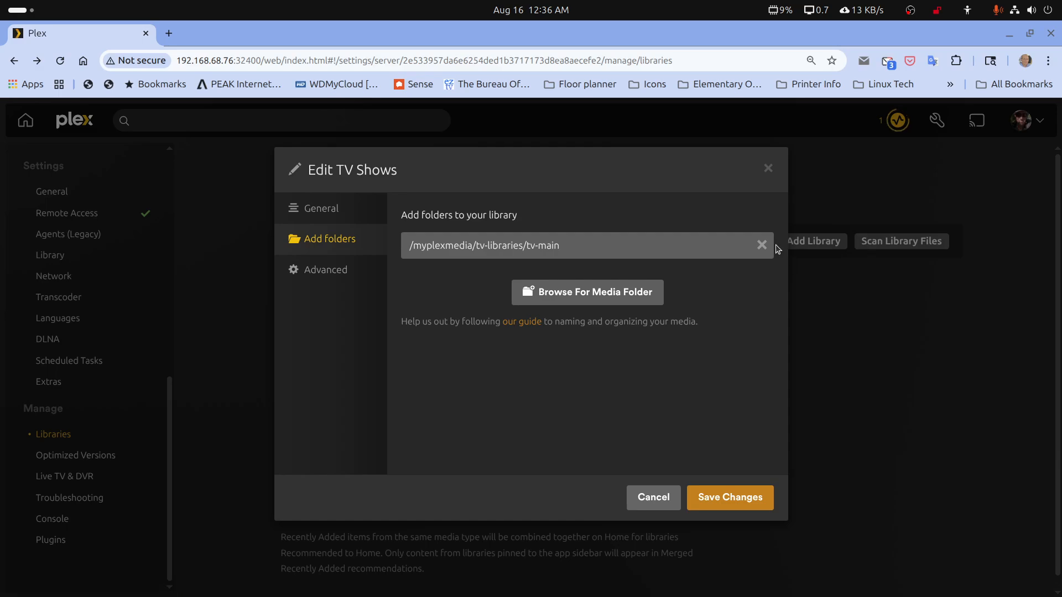
{"action": "left_click", "coordinate": [761, 244]}
{"action": "left_click", "coordinate": [581, 254]}
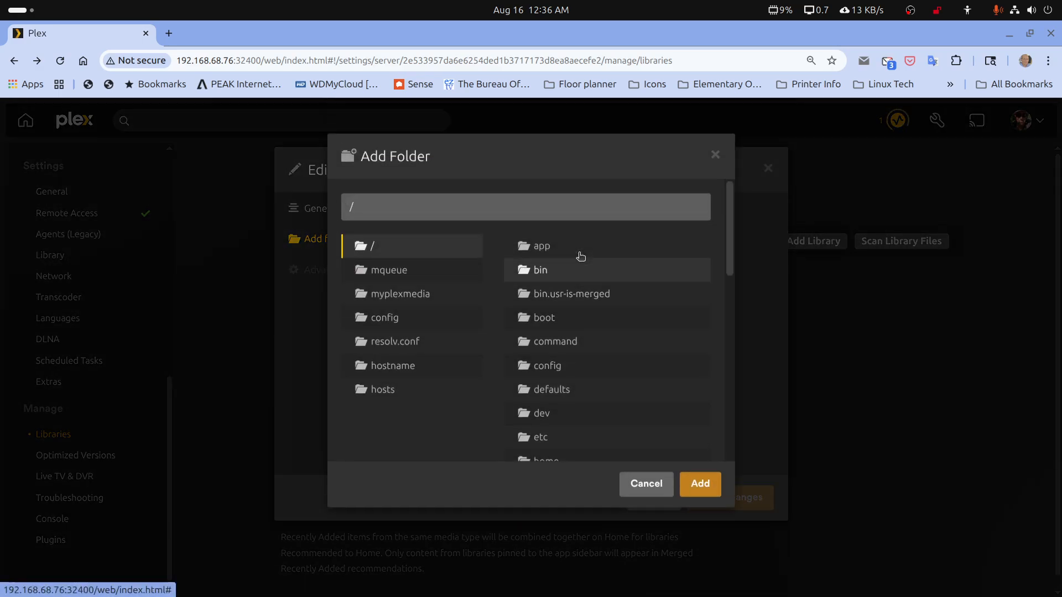
{"action": "left_click", "coordinate": [410, 312]}
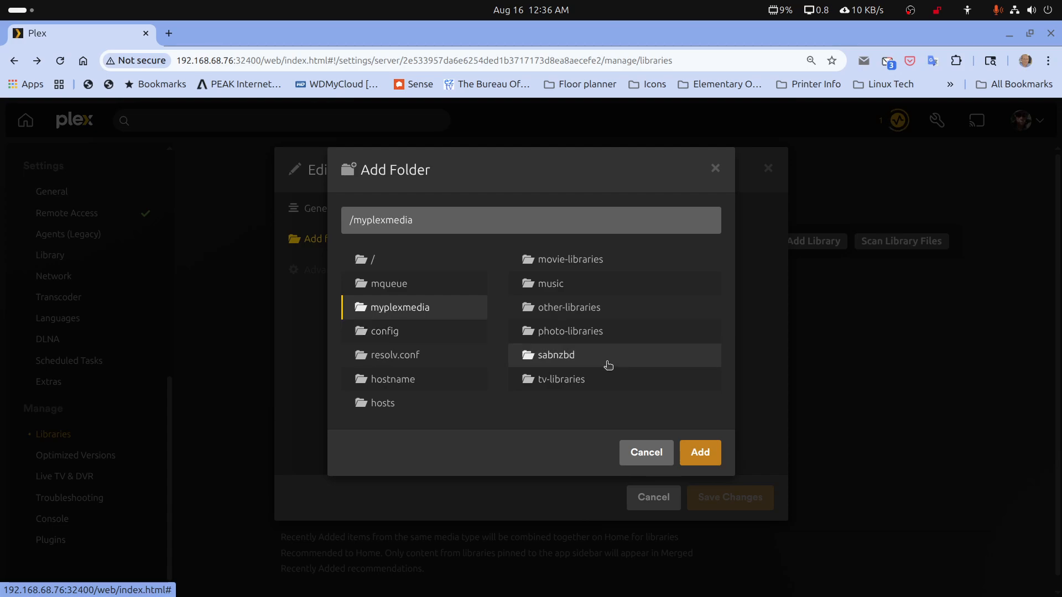
{"action": "left_click", "coordinate": [559, 382]}
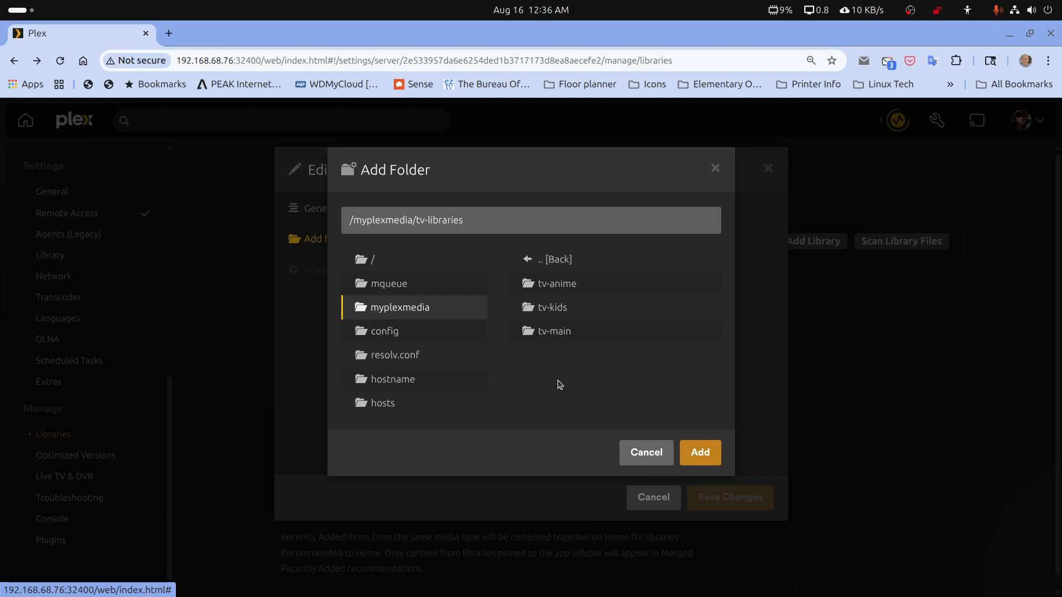
{"action": "left_click", "coordinate": [558, 340]}
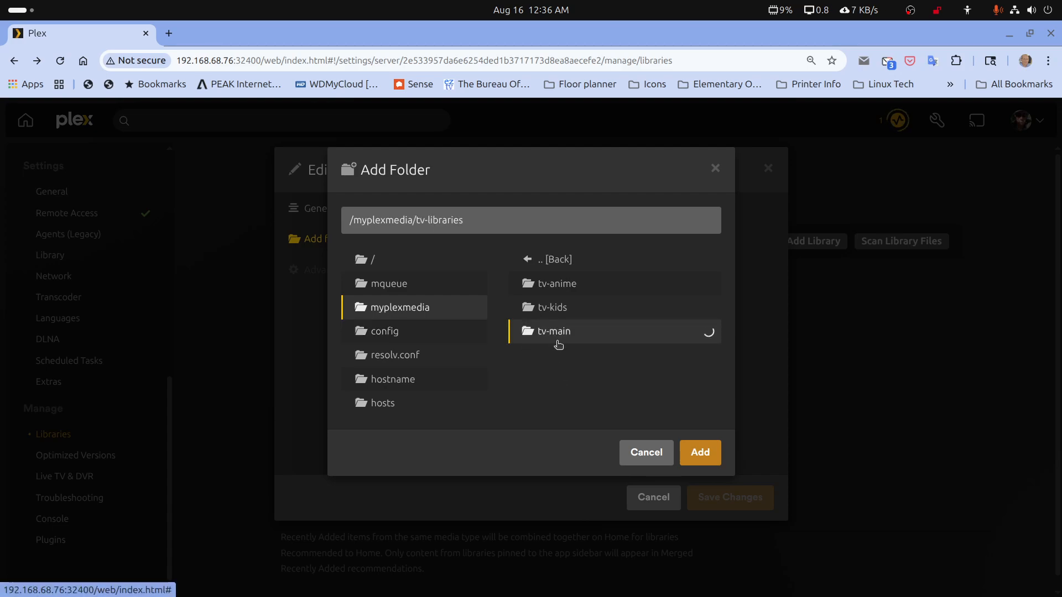
{"action": "left_click", "coordinate": [699, 452]}
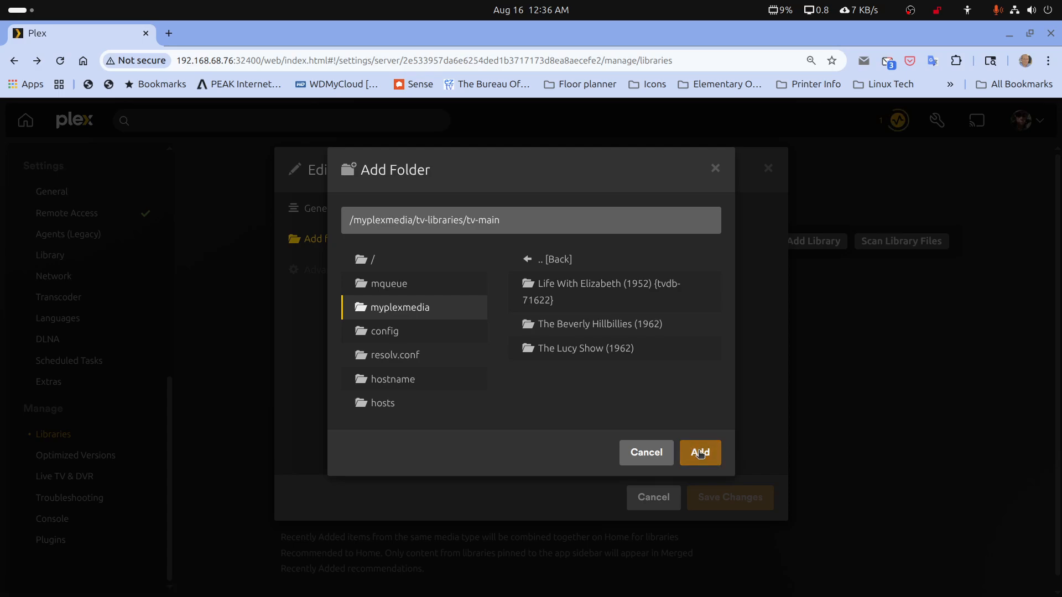
{"action": "left_click", "coordinate": [733, 496]}
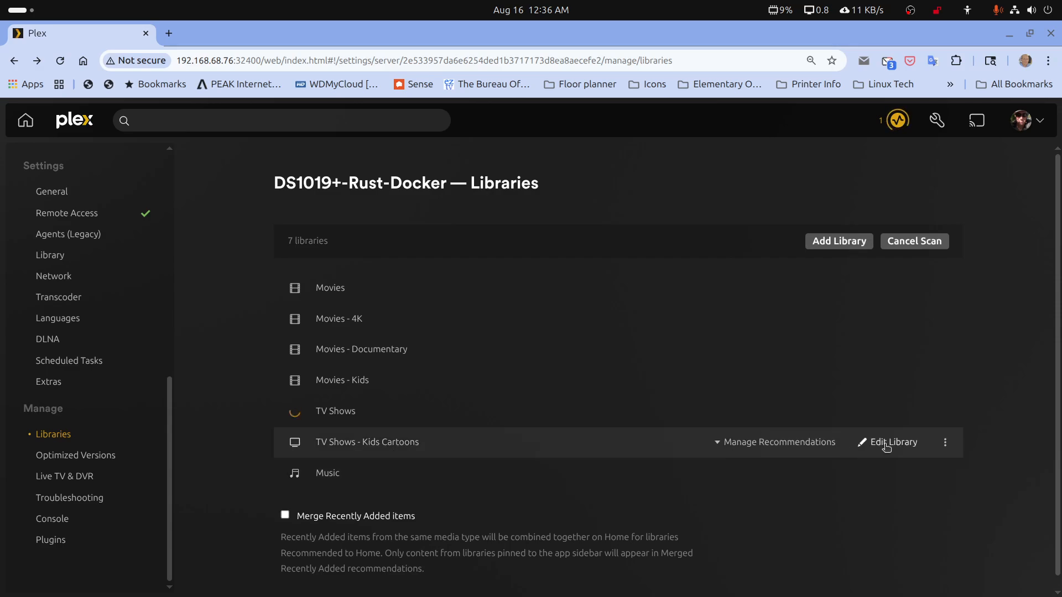
Remove the TV Shows - Kids Cartoons library's media folder, add /myplexmedia/tv-libraries/tv-kids again from the folder browser, and save the changes
{"action": "left_click", "coordinate": [887, 446]}
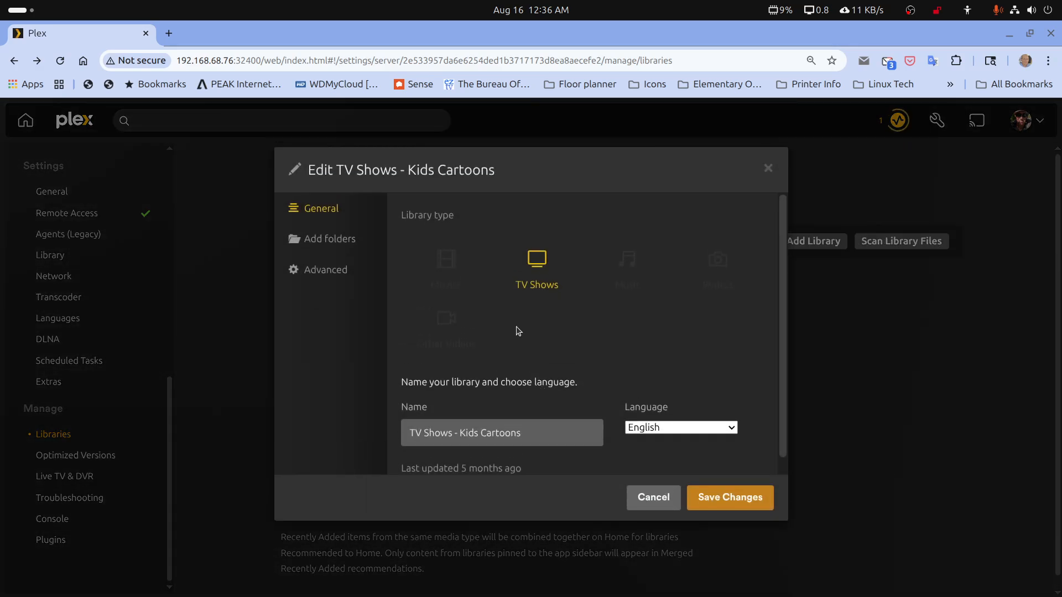
{"action": "left_click", "coordinate": [335, 253]}
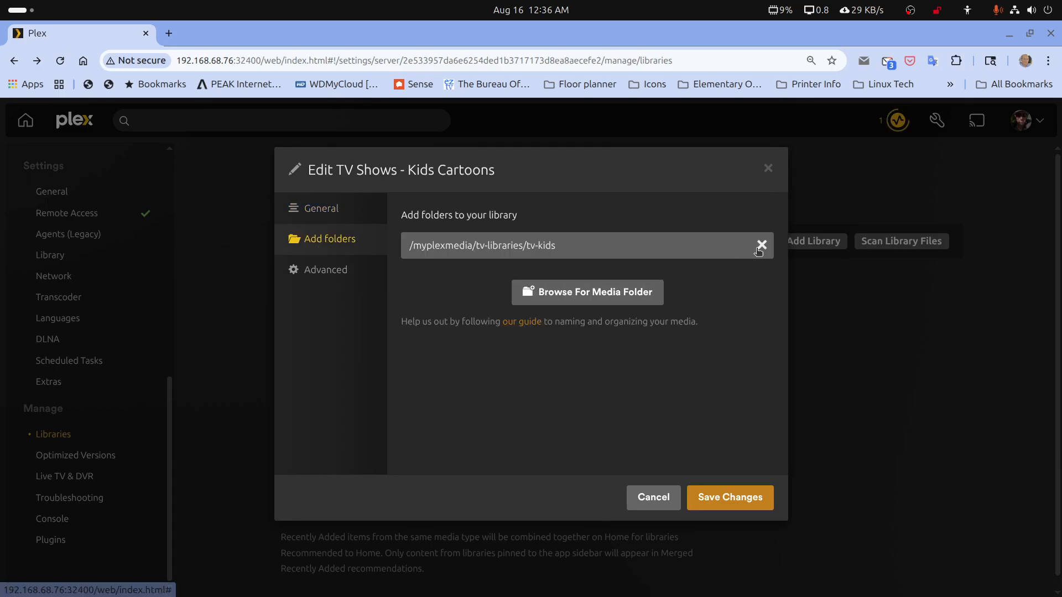
{"action": "left_click", "coordinate": [762, 245]}
{"action": "left_click", "coordinate": [607, 259]}
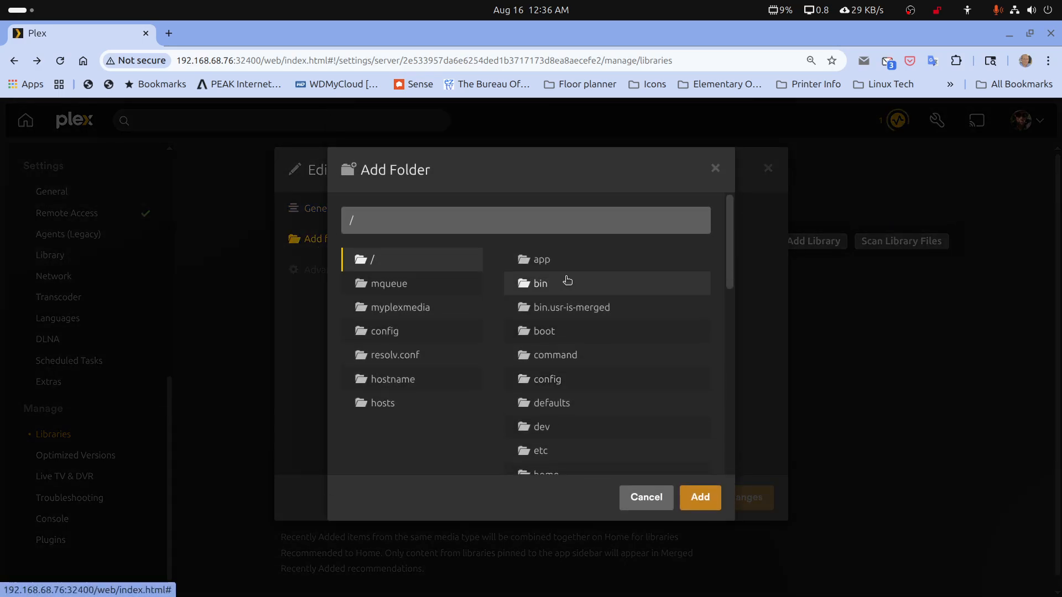
{"action": "left_click", "coordinate": [389, 309]}
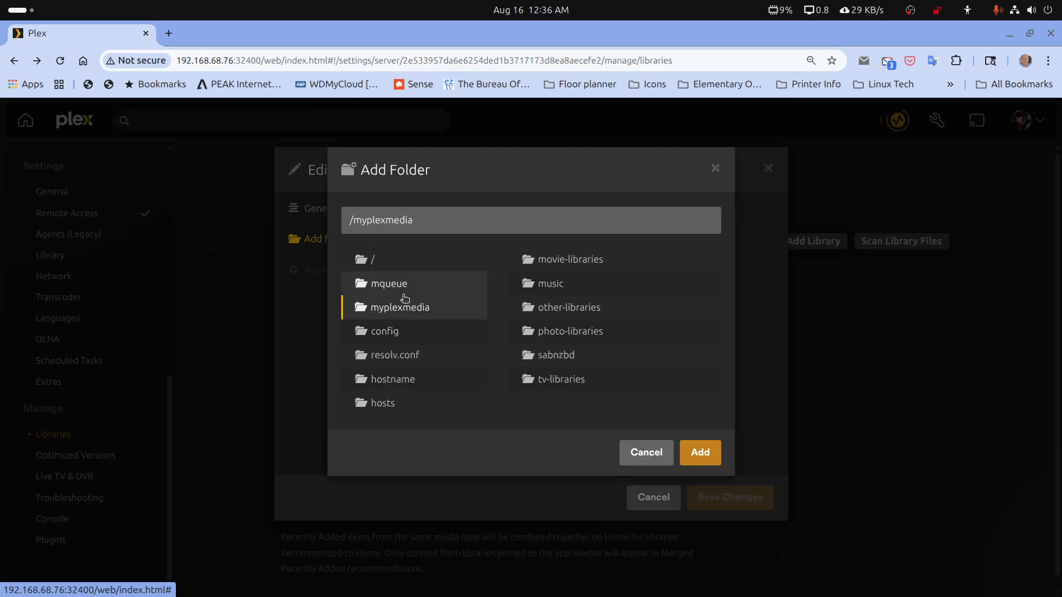
{"action": "left_click", "coordinate": [545, 386]}
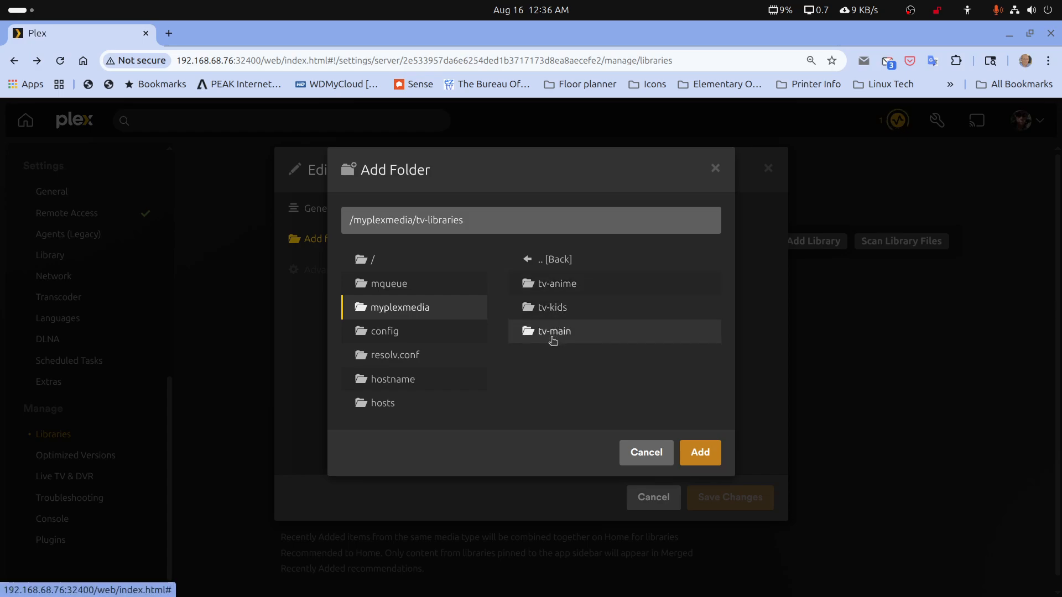
{"action": "left_click", "coordinate": [552, 307]}
{"action": "left_click", "coordinate": [698, 451]}
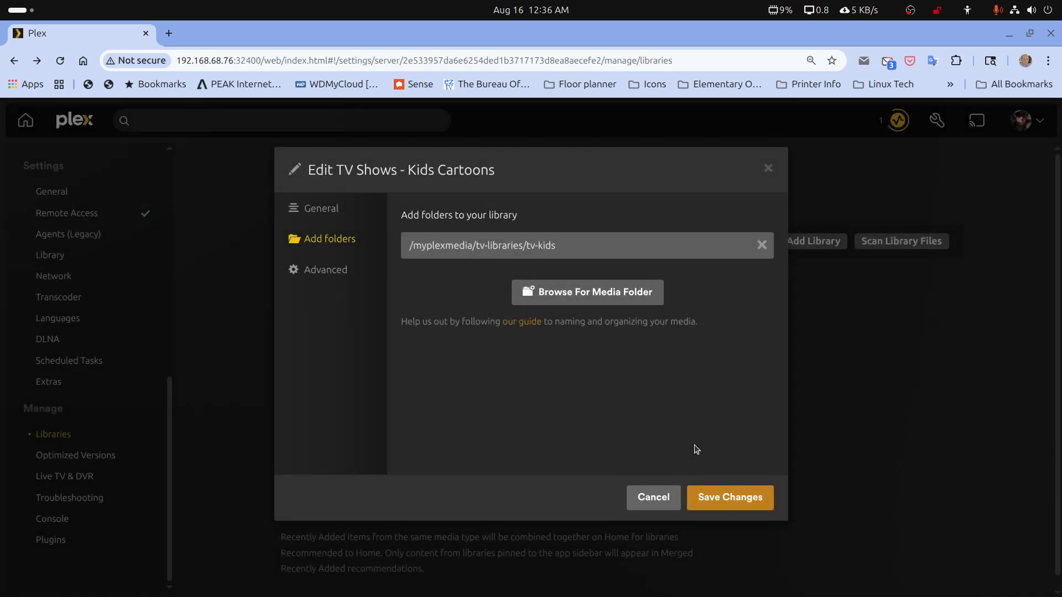
{"action": "left_click", "coordinate": [719, 493]}
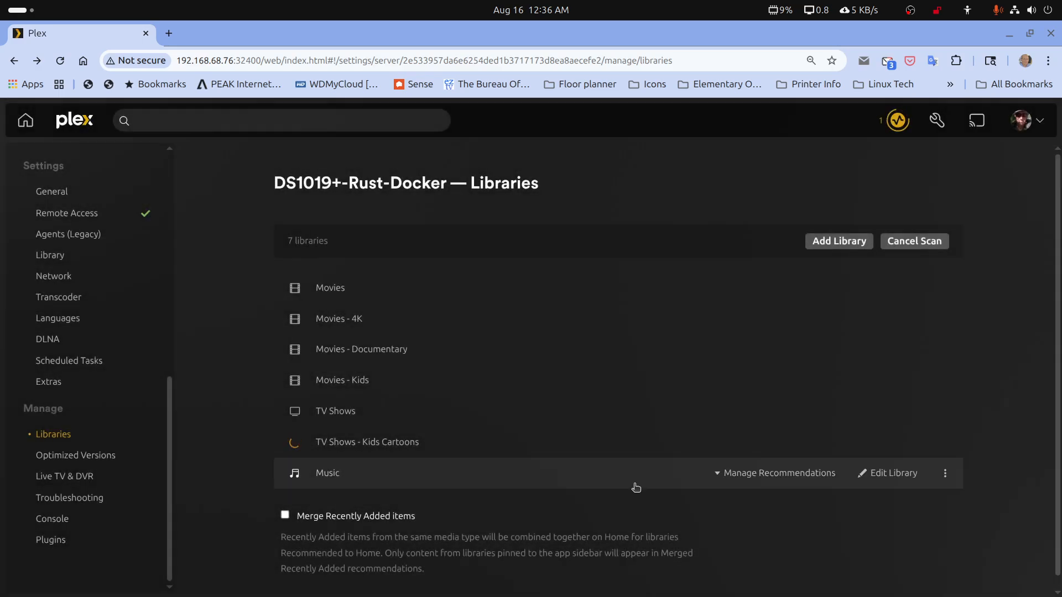
Remove the Music library's /myplexmedia/music folder, add /myplexmedia/music/music-main from the folder browser instead, and save the changes
{"action": "left_click", "coordinate": [901, 475]}
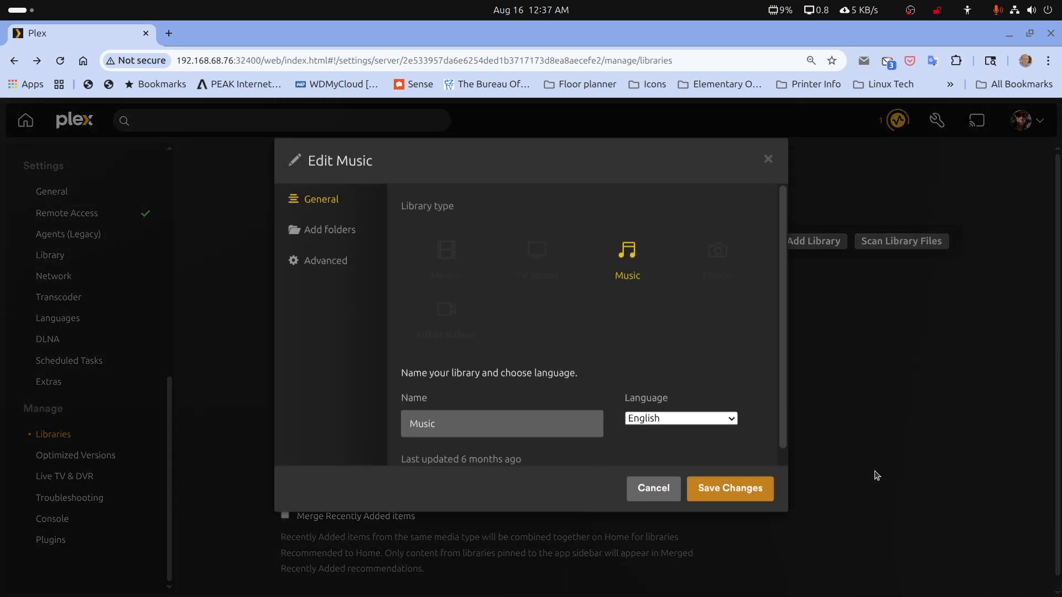
{"action": "left_click", "coordinate": [338, 239]}
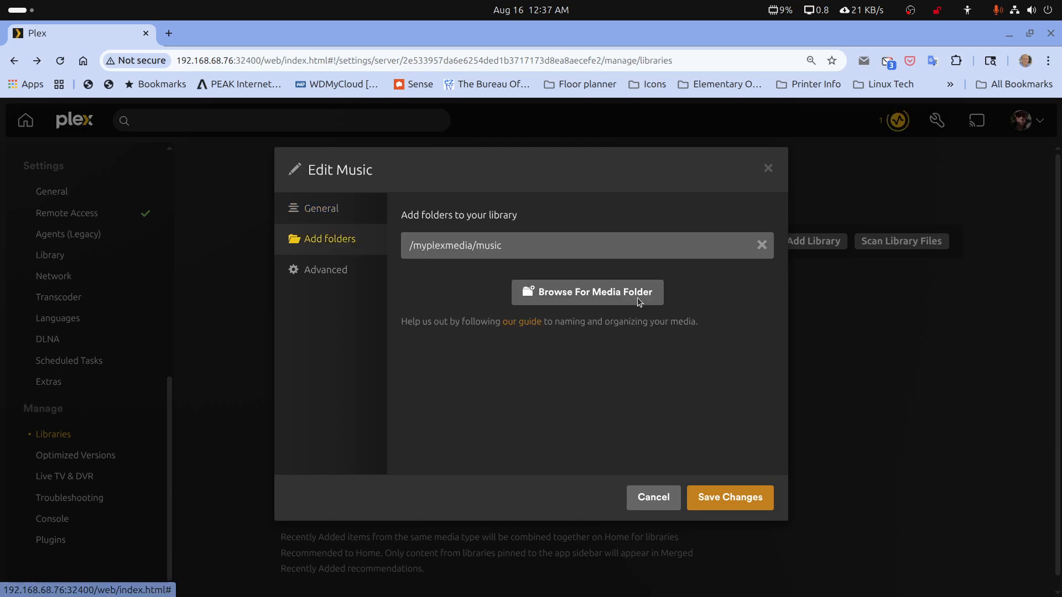
{"action": "left_click", "coordinate": [762, 245]}
{"action": "left_click", "coordinate": [553, 247]}
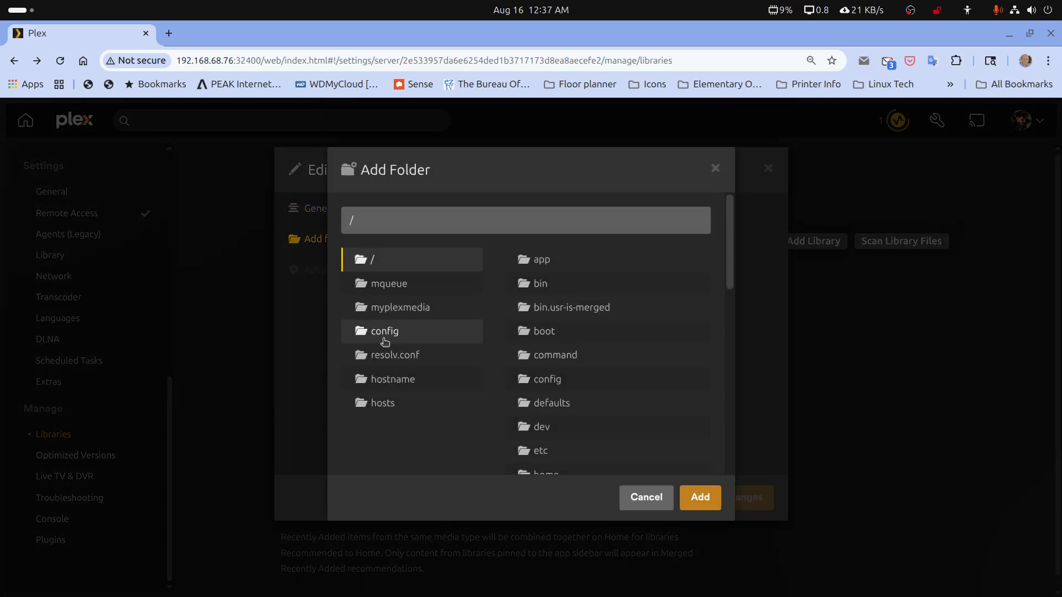
{"action": "left_click", "coordinate": [390, 310]}
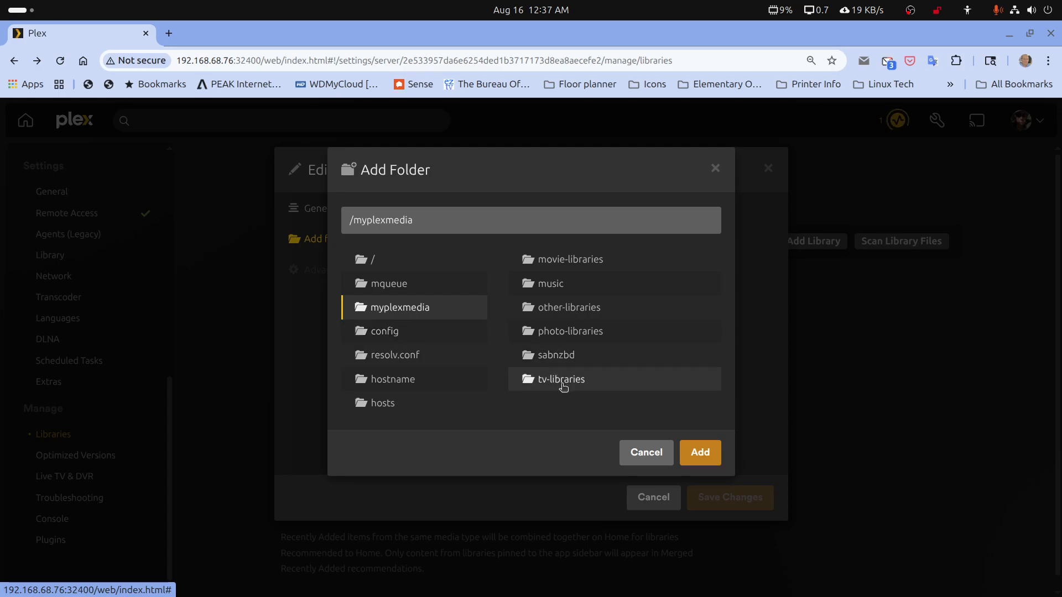
{"action": "left_click", "coordinate": [547, 286]}
{"action": "left_click", "coordinate": [547, 286]}
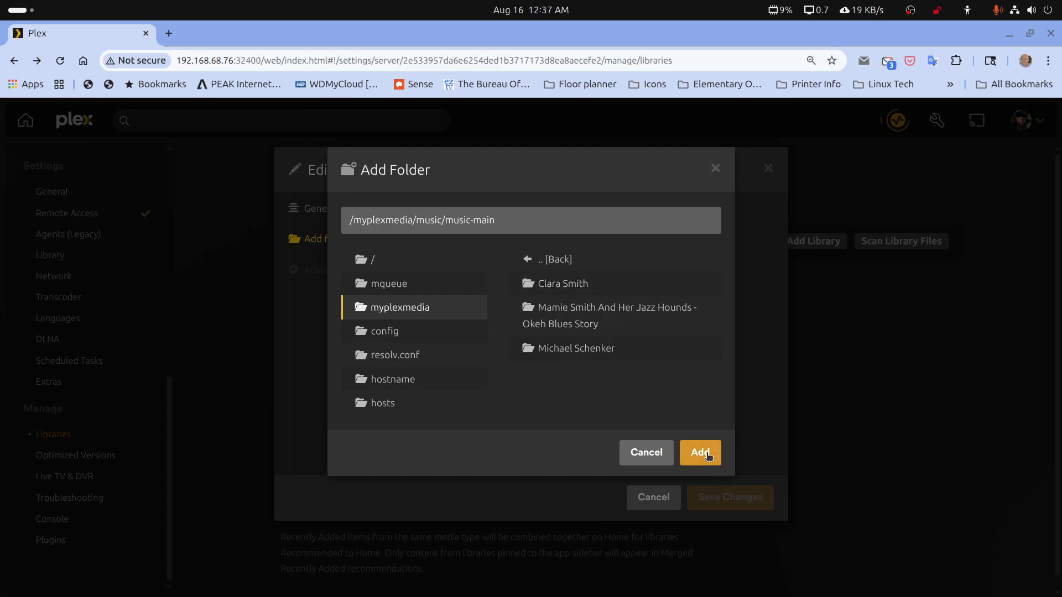
{"action": "left_click", "coordinate": [698, 450]}
{"action": "left_click", "coordinate": [722, 501]}
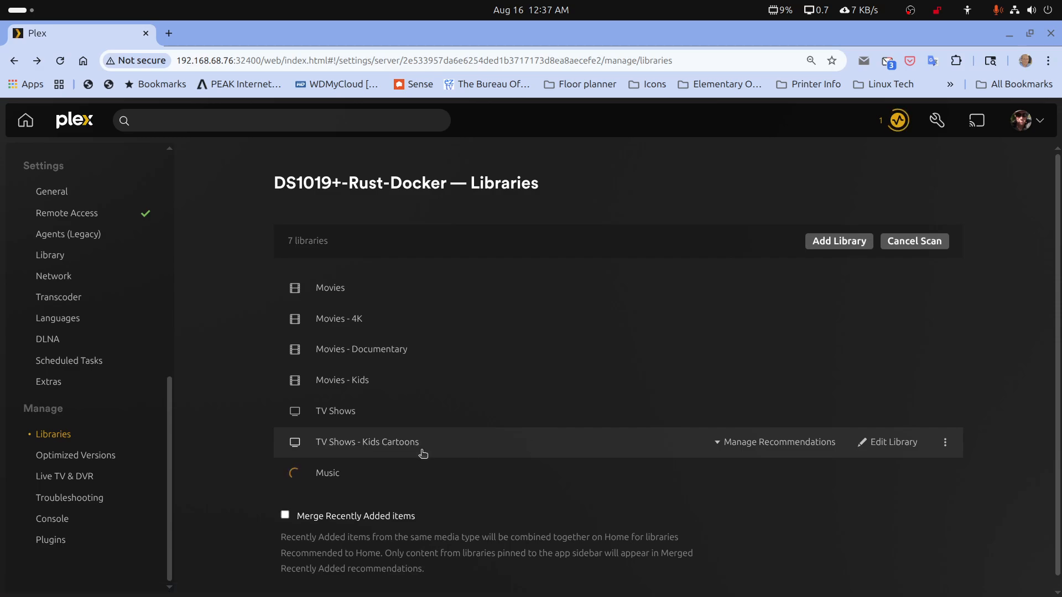
In the server's Library settings, enable automatic library scanning, partial scans when changes are detected, and music libraries in automatic updates
{"action": "scroll", "coordinate": [48, 398], "scroll_direction": "up", "scroll_amount": 3}
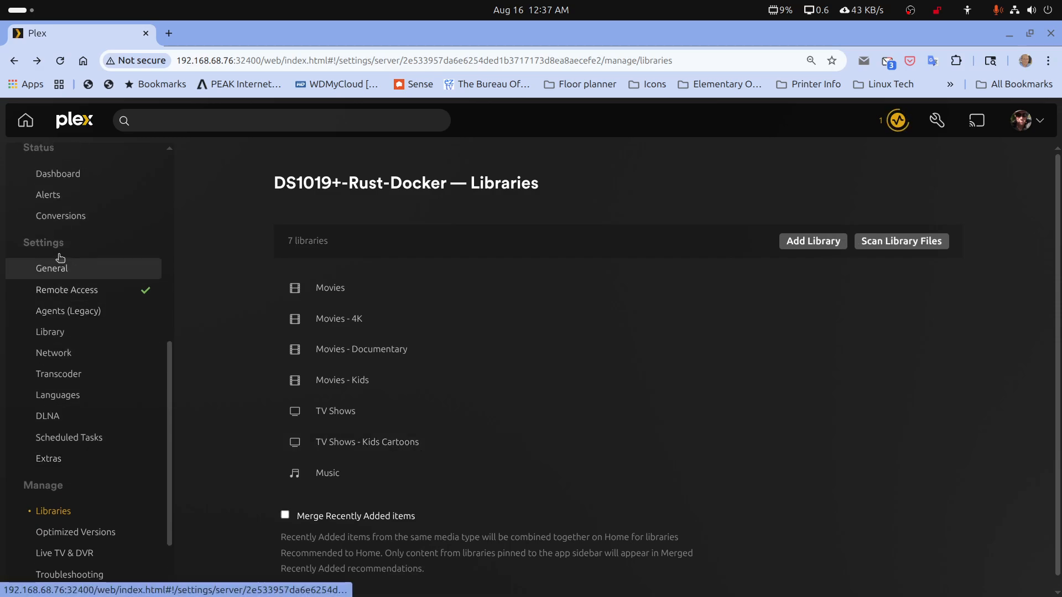
{"action": "left_click", "coordinate": [46, 333]}
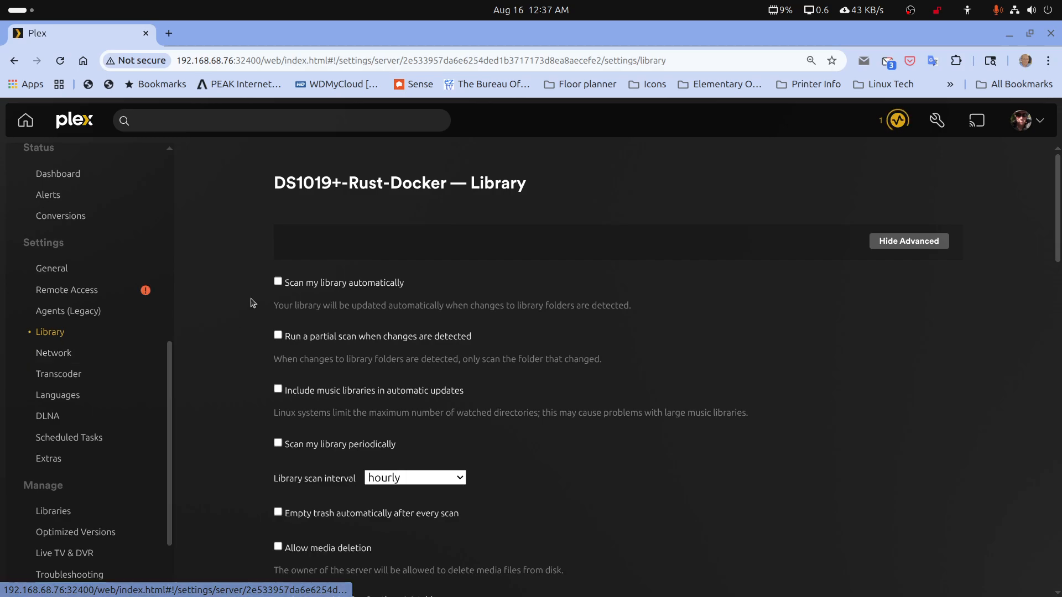
{"action": "left_click", "coordinate": [279, 284]}
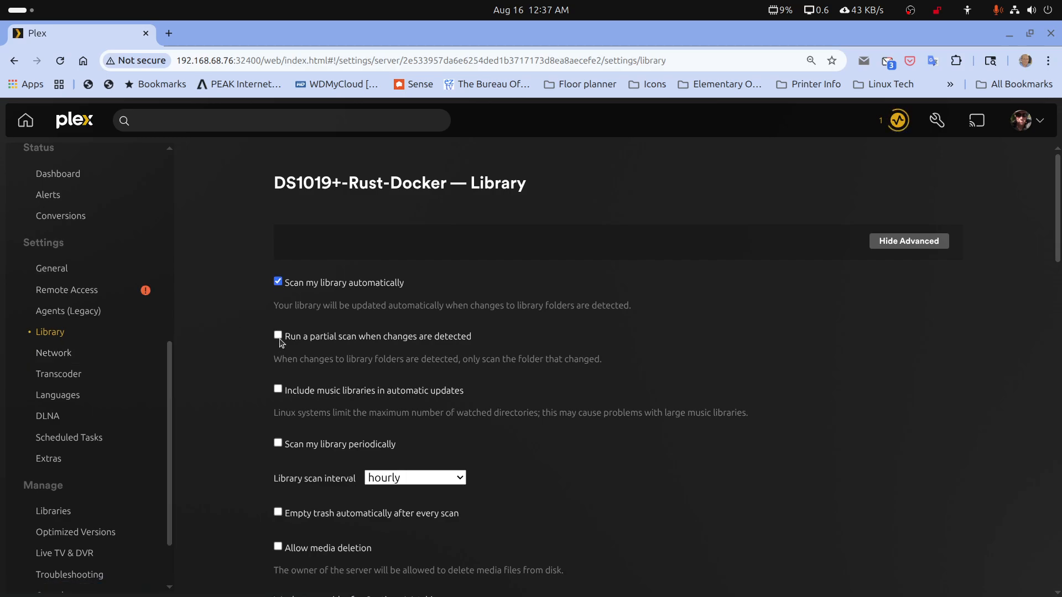
{"action": "left_click", "coordinate": [278, 390]}
{"action": "left_click_drag", "start_coordinate": [272, 415], "coordinate": [752, 417]}
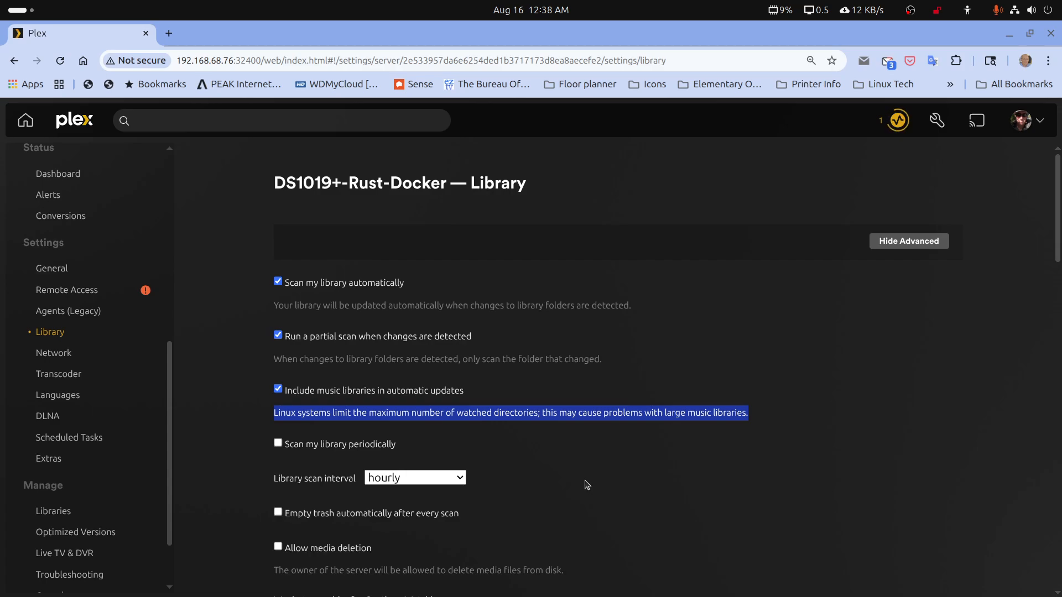
Disable the automatic, partial and music library scan options, and enable periodic library scanning with an interval of every 2 hours
{"action": "left_click", "coordinate": [250, 410]}
{"action": "left_click", "coordinate": [277, 390]}
{"action": "left_click", "coordinate": [278, 335]}
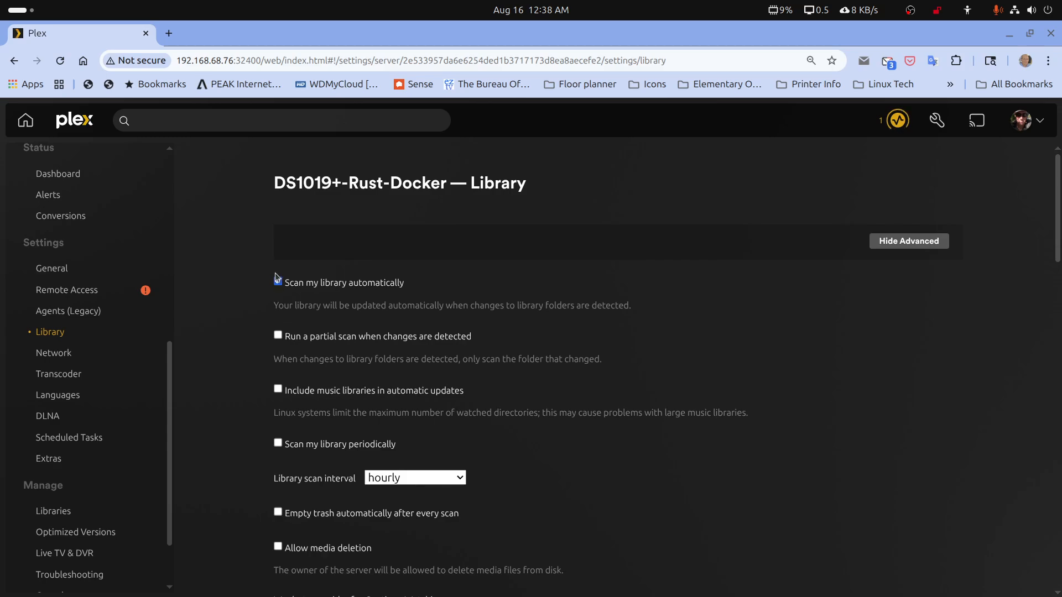
{"action": "left_click", "coordinate": [277, 280]}
{"action": "left_click", "coordinate": [278, 443]}
{"action": "left_click", "coordinate": [462, 479]}
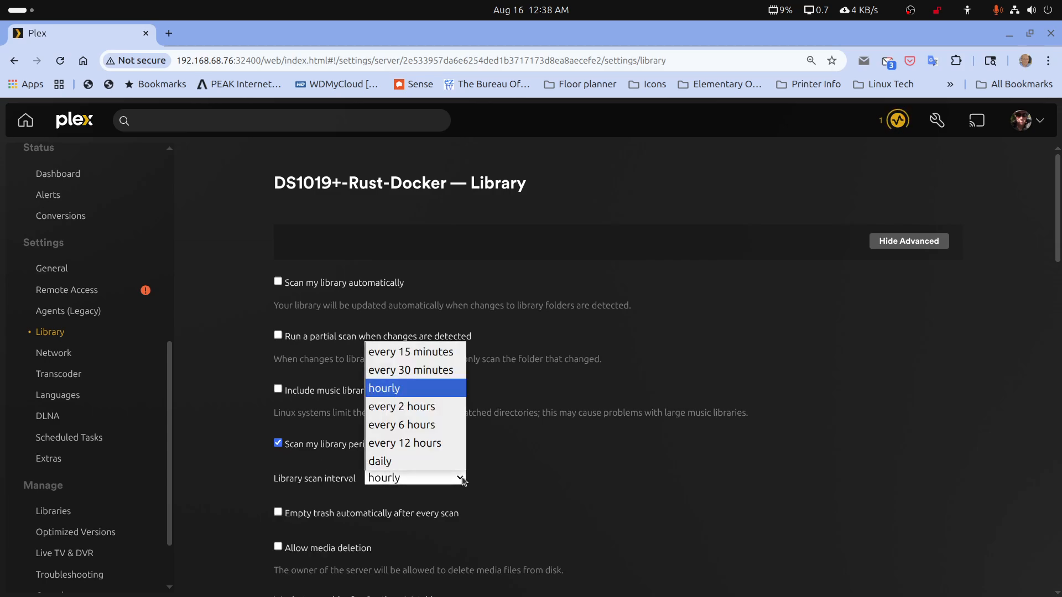
{"action": "left_click", "coordinate": [444, 410]}
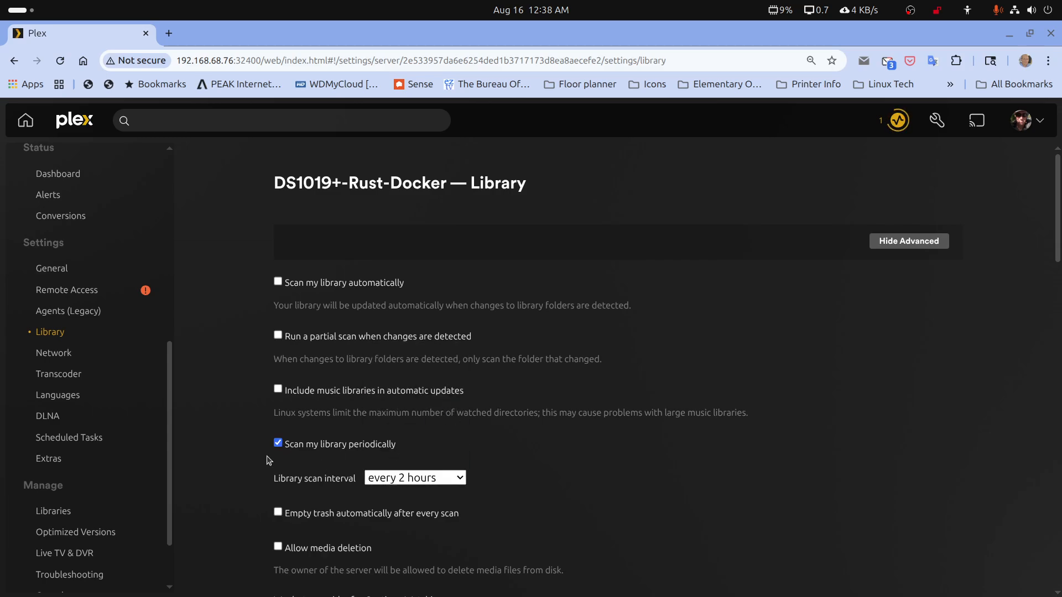
Restore the automatic scan options in place of periodic scanning, enable automatic trash emptying after every scan, and save the library settings
{"action": "left_click", "coordinate": [278, 444]}
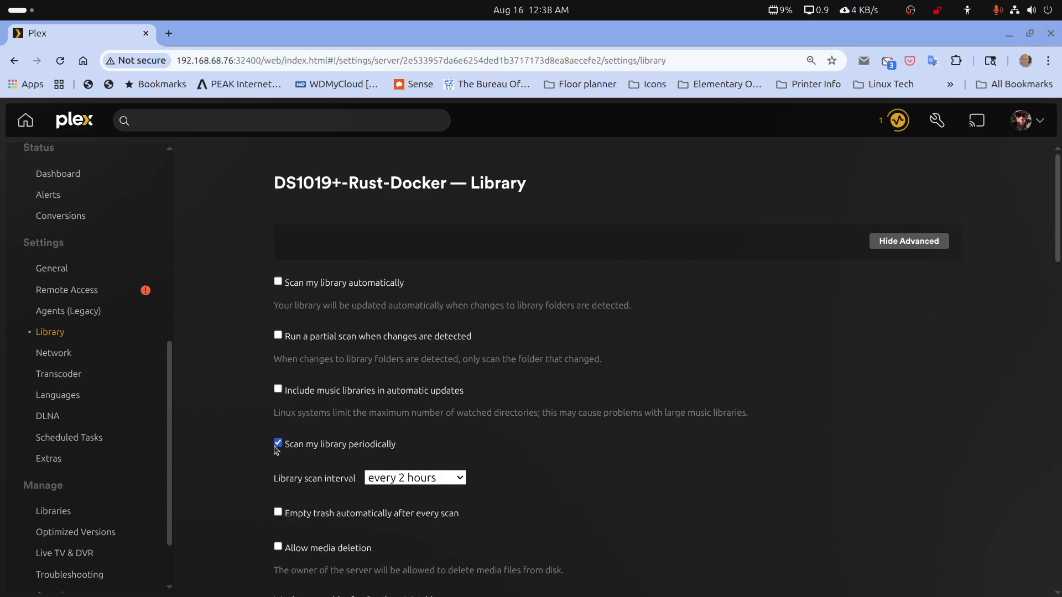
{"action": "left_click", "coordinate": [277, 335]}
{"action": "scroll", "coordinate": [281, 297], "scroll_direction": "down", "scroll_amount": 5}
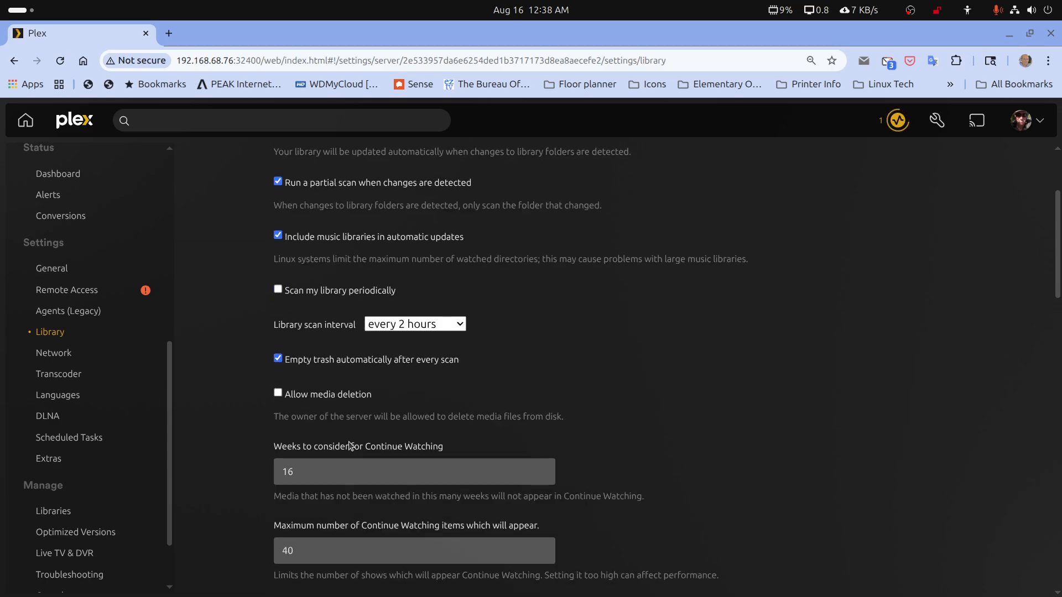
{"action": "scroll", "coordinate": [350, 445], "scroll_direction": "down", "scroll_amount": 20}
{"action": "scroll", "coordinate": [359, 566], "scroll_direction": "down", "scroll_amount": 10}
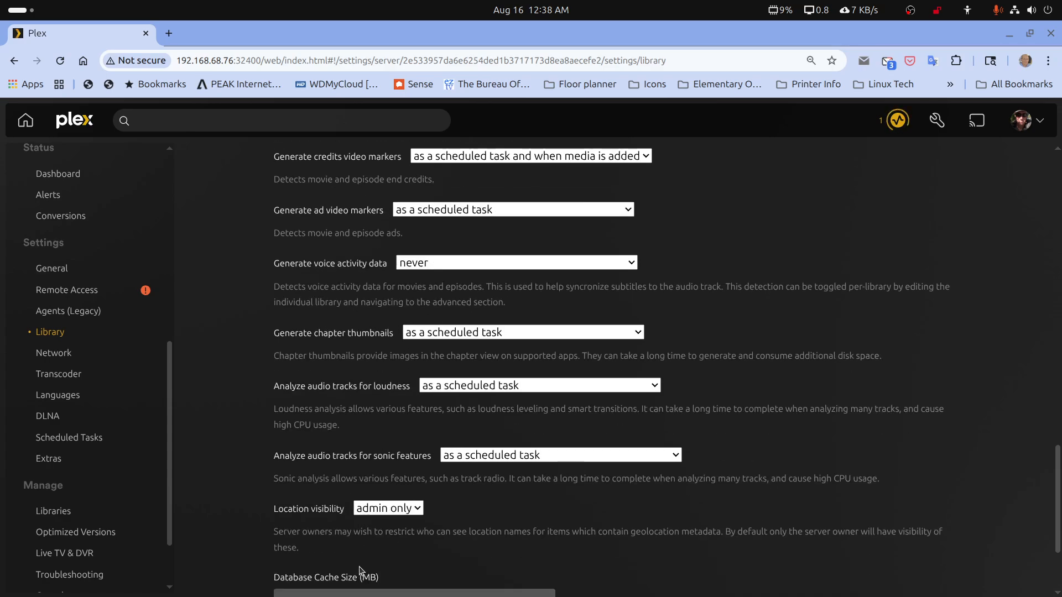
{"action": "left_click", "coordinate": [349, 535]}
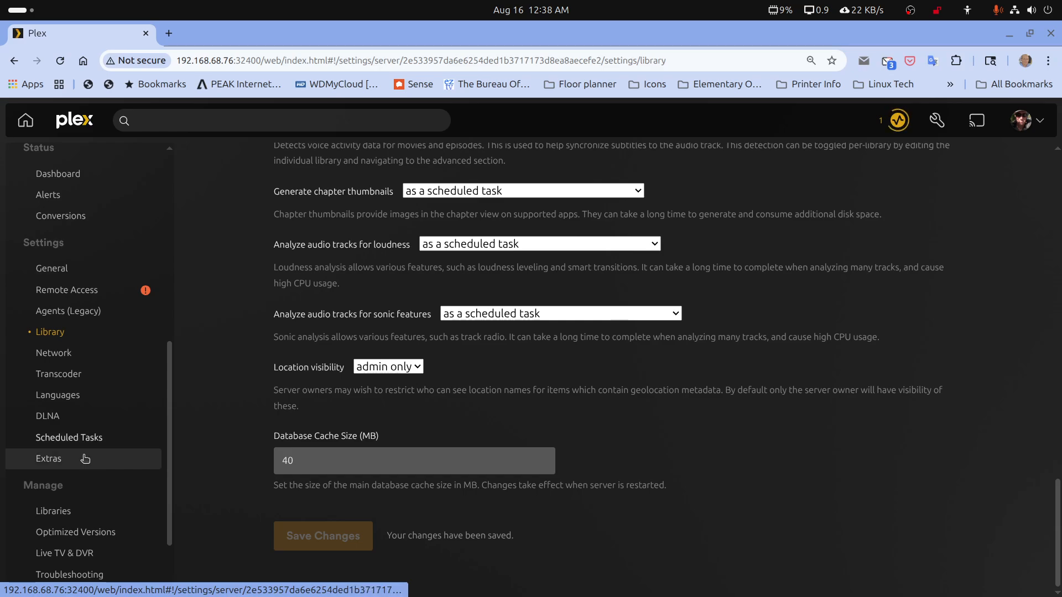
Open the server's Transcoder settings and review the available options, including the transcoder temporary directory
{"action": "left_click", "coordinate": [63, 385]}
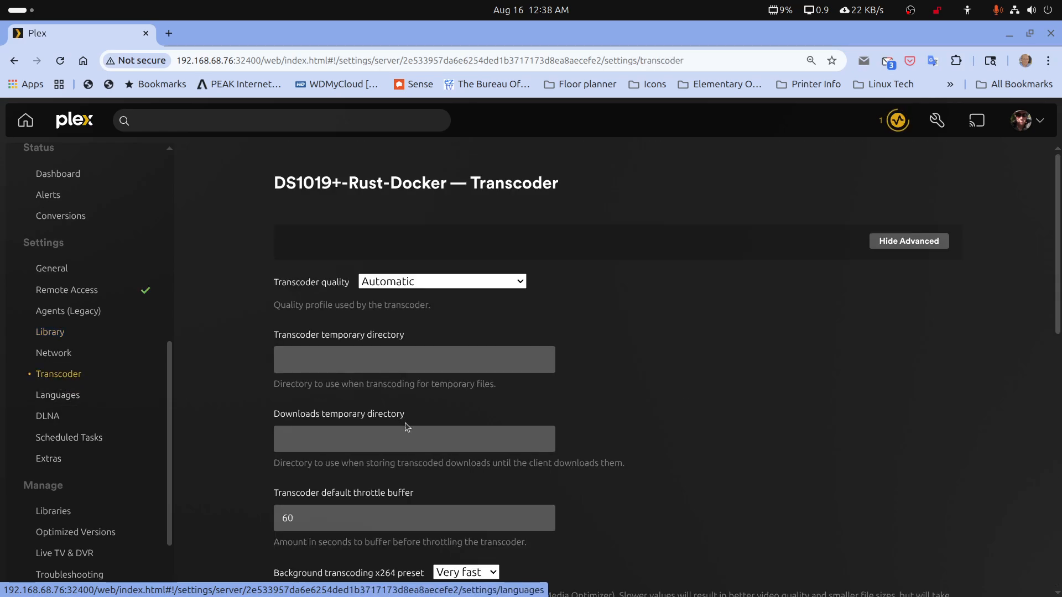
{"action": "scroll", "coordinate": [541, 332], "scroll_direction": "down", "scroll_amount": 5}
{"action": "scroll", "coordinate": [541, 343], "scroll_direction": "down", "scroll_amount": 5}
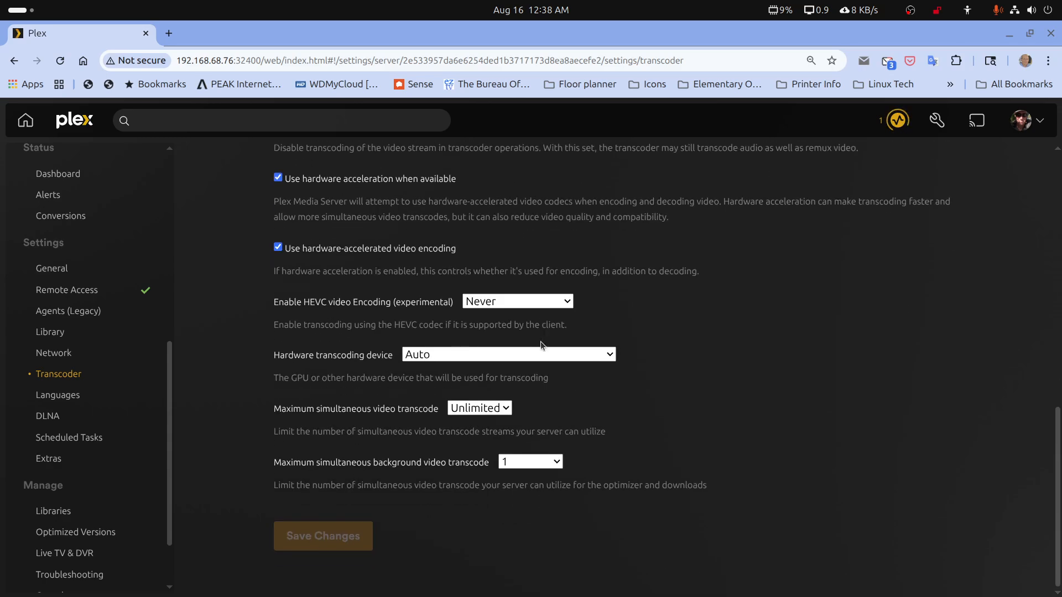
{"action": "scroll", "coordinate": [535, 374], "scroll_direction": "up", "scroll_amount": 5}
{"action": "scroll", "coordinate": [534, 378], "scroll_direction": "up", "scroll_amount": 4}
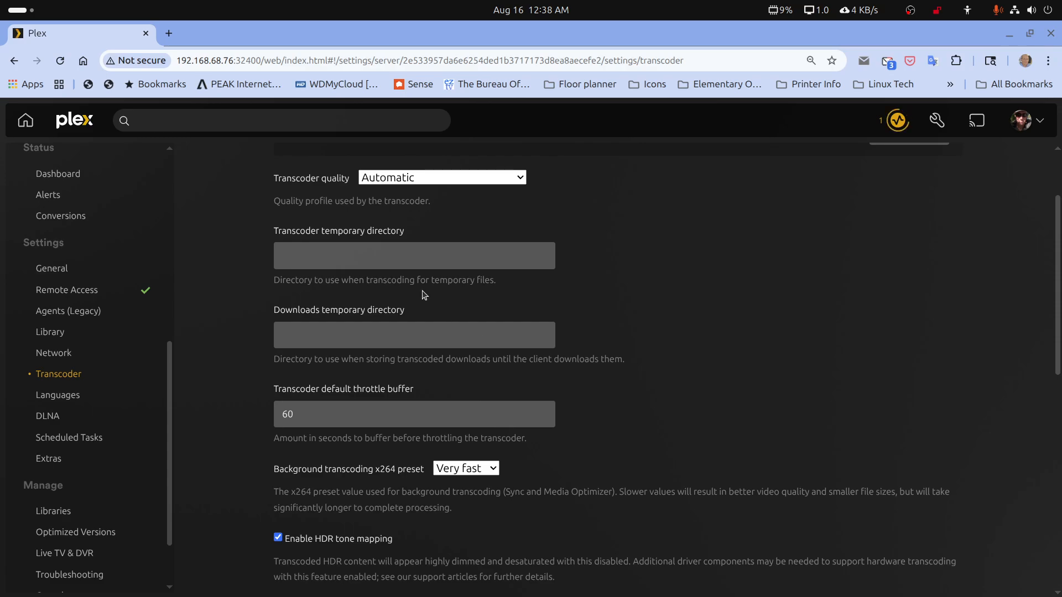
{"action": "left_click", "coordinate": [351, 256]}
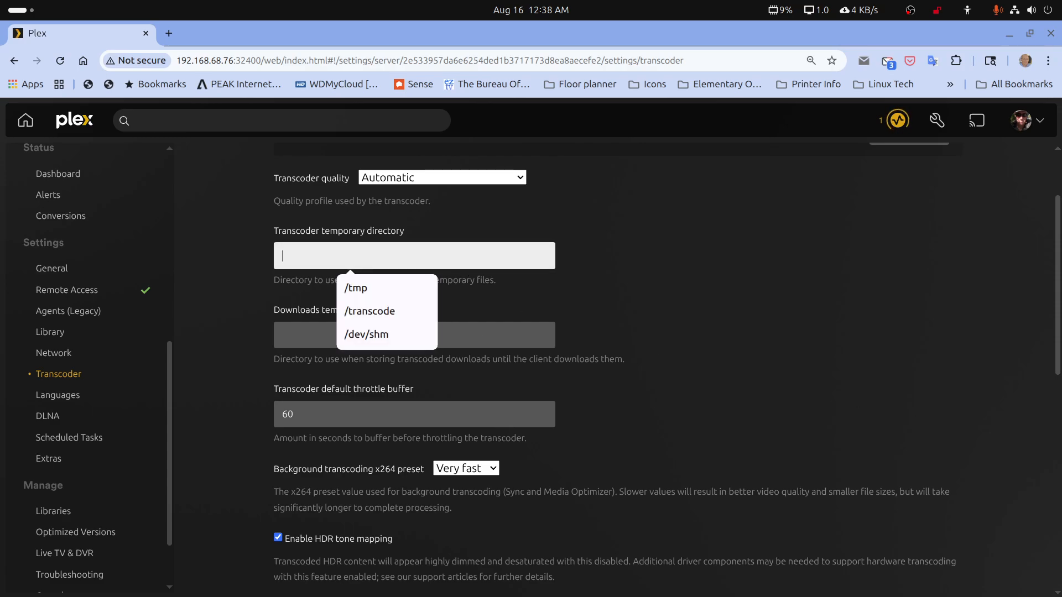
{"action": "left_click_drag", "start_coordinate": [1061, 173], "coordinate": [831, 175]}
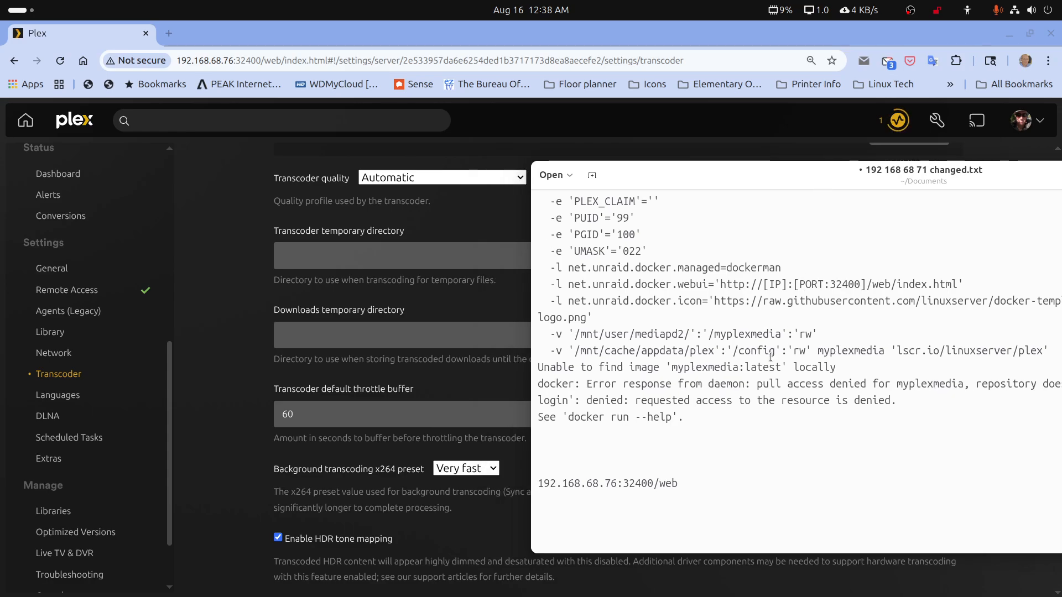
{"action": "scroll", "coordinate": [772, 325], "scroll_direction": "up", "scroll_amount": 5}
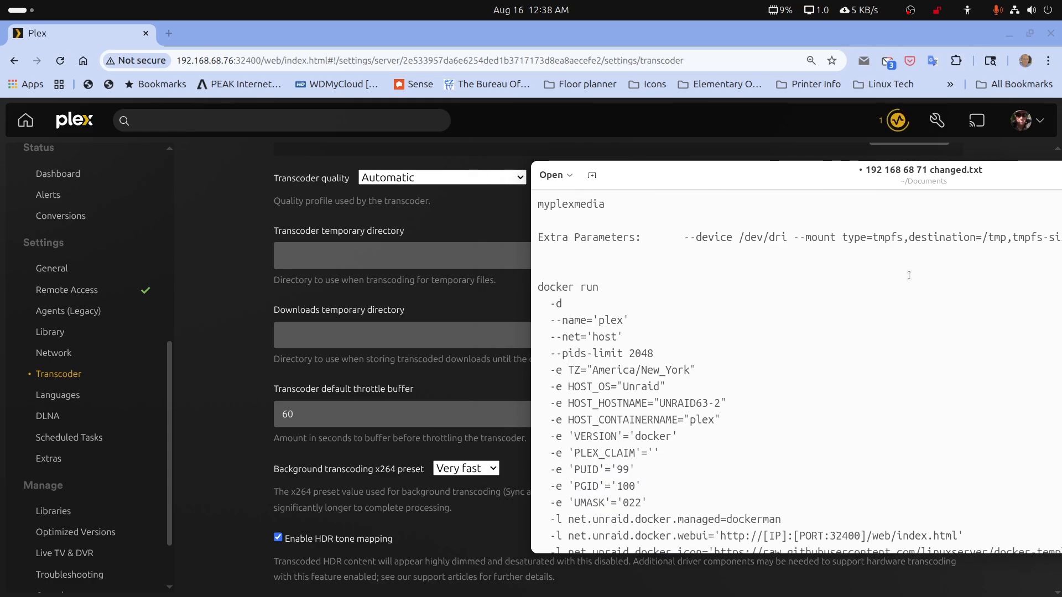
{"action": "left_click_drag", "start_coordinate": [1010, 169], "coordinate": [839, 183]}
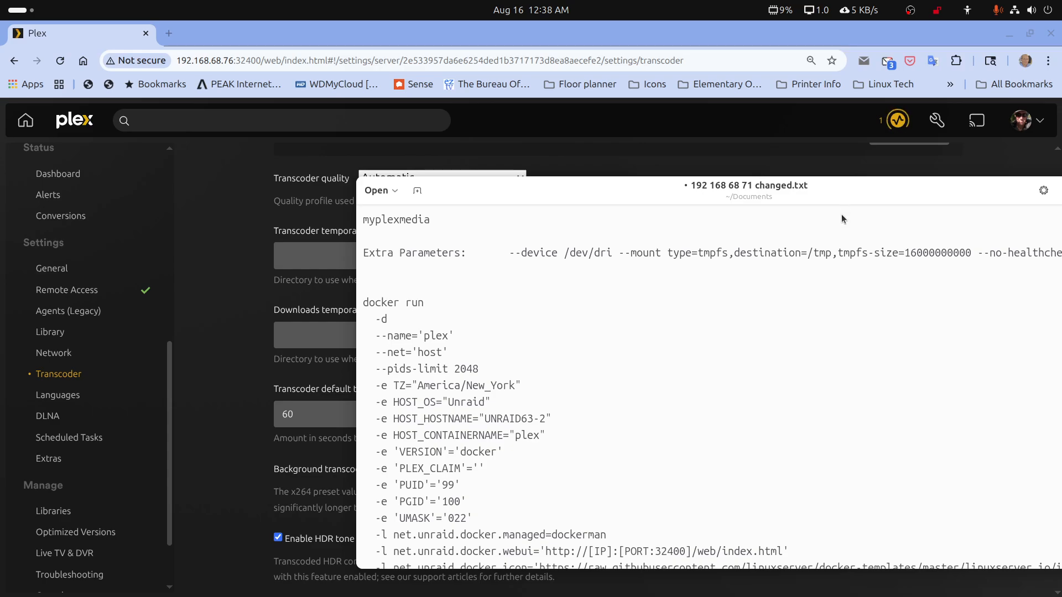
{"action": "left_click_drag", "start_coordinate": [807, 253], "coordinate": [833, 249]}
{"action": "left_click_drag", "start_coordinate": [661, 195], "coordinate": [1061, 195]}
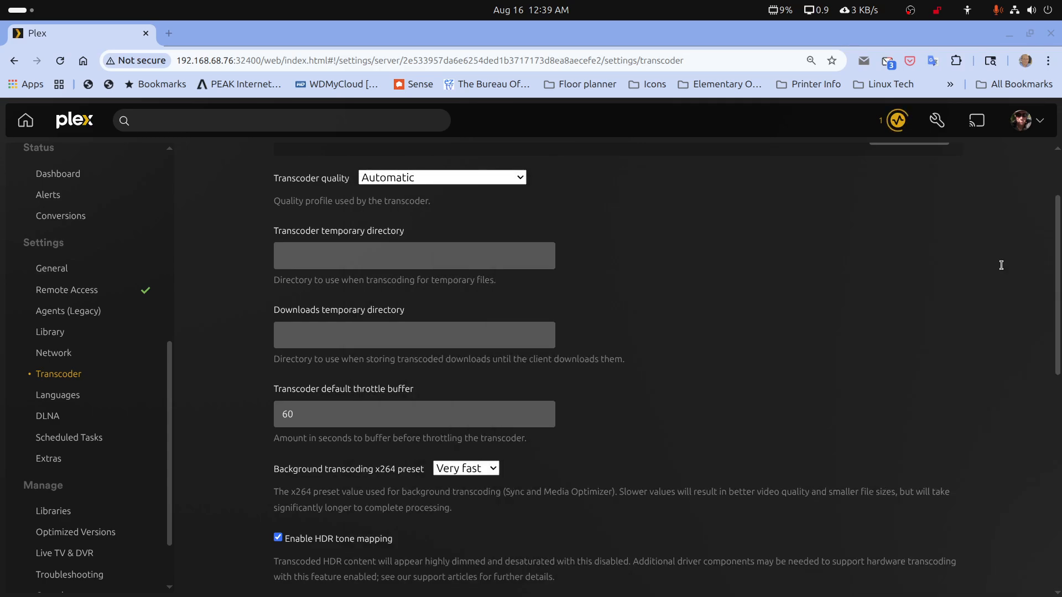
Set the transcoder temporary directory to /tmp and save the changes
{"action": "left_click", "coordinate": [418, 265]}
{"action": "left_click", "coordinate": [425, 287]}
{"action": "scroll", "coordinate": [476, 320], "scroll_direction": "down", "scroll_amount": 10}
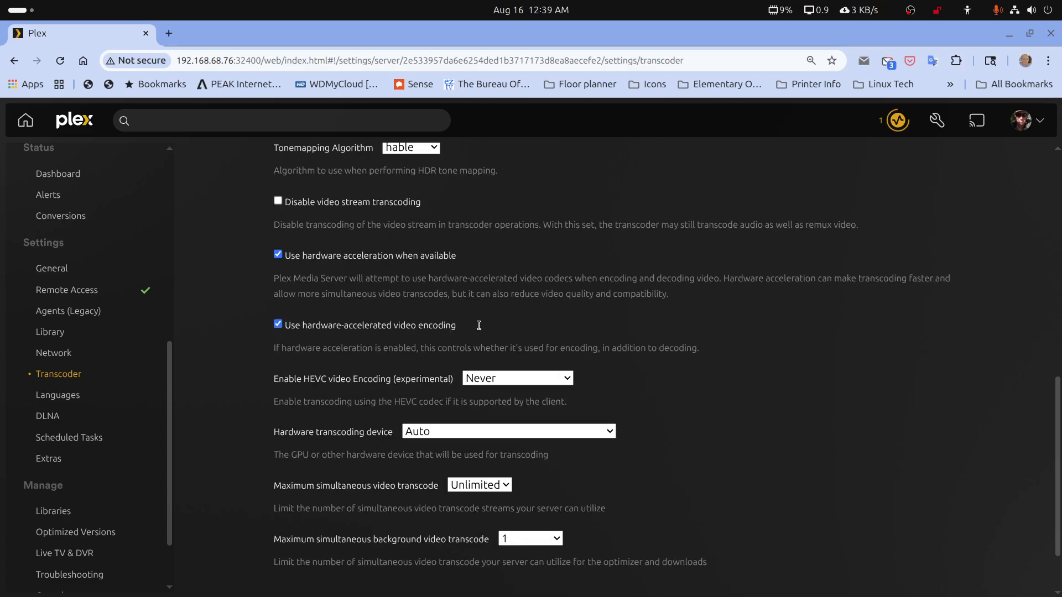
{"action": "left_click", "coordinate": [357, 540]}
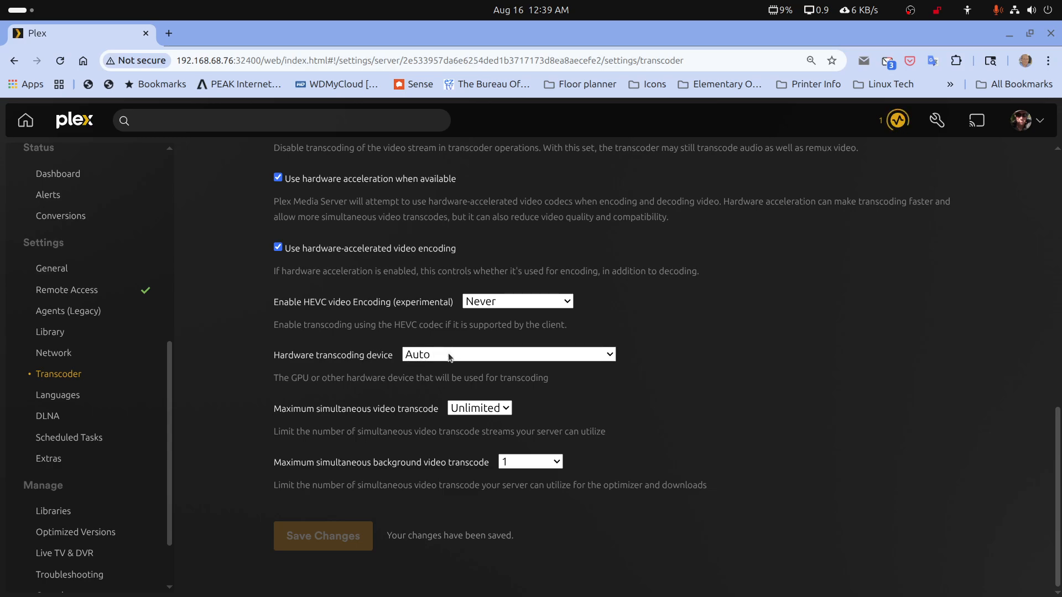
Set the hardware transcoding device to Intel TigerLake-LP GT2 [Iris Xe Graphics] and save the changes
{"action": "left_click", "coordinate": [512, 357]}
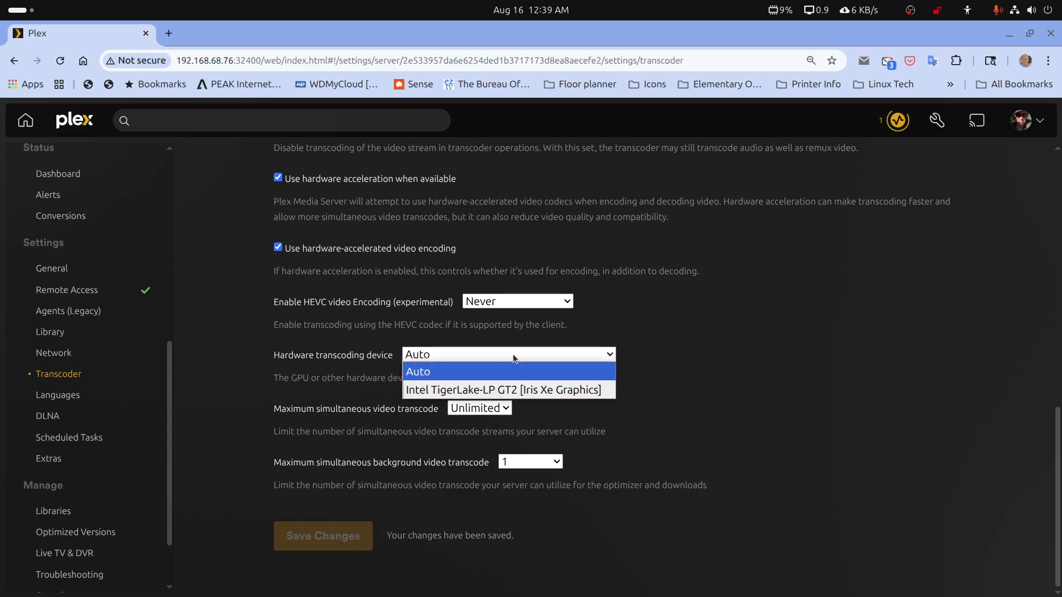
{"action": "left_click", "coordinate": [506, 392]}
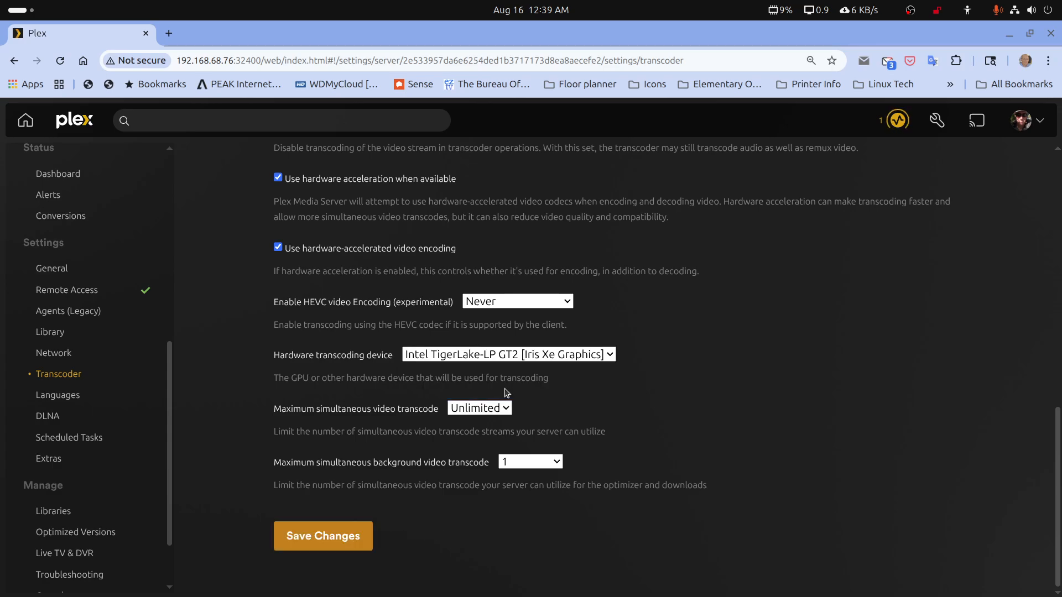
{"action": "left_click", "coordinate": [342, 541]}
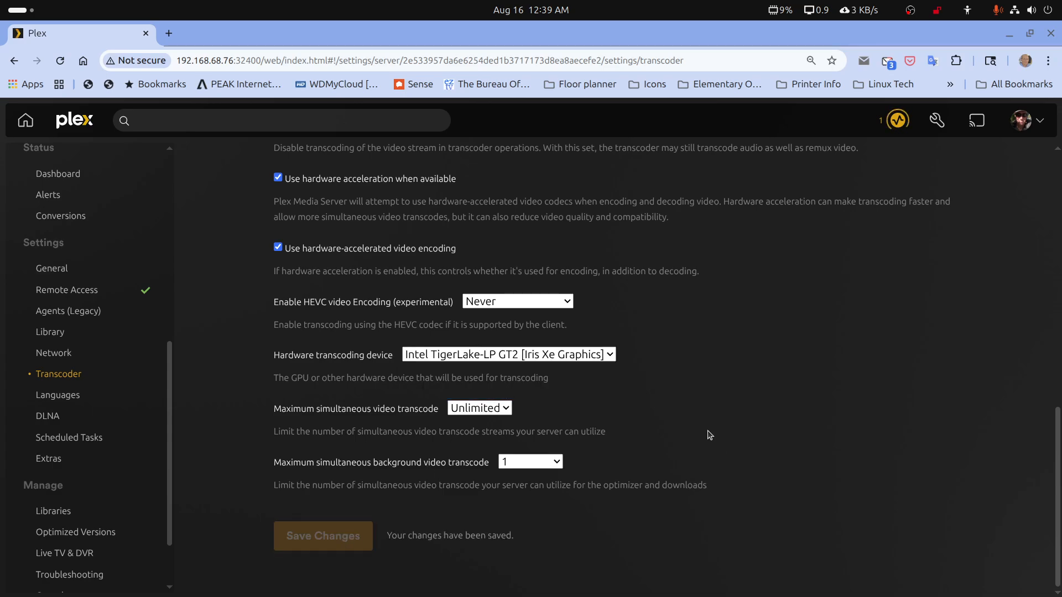
Set experimental HEVC video encoding to Always, enable HEVC Optimization, and save the transcoder settings
{"action": "scroll", "coordinate": [504, 385], "scroll_direction": "up", "scroll_amount": 3}
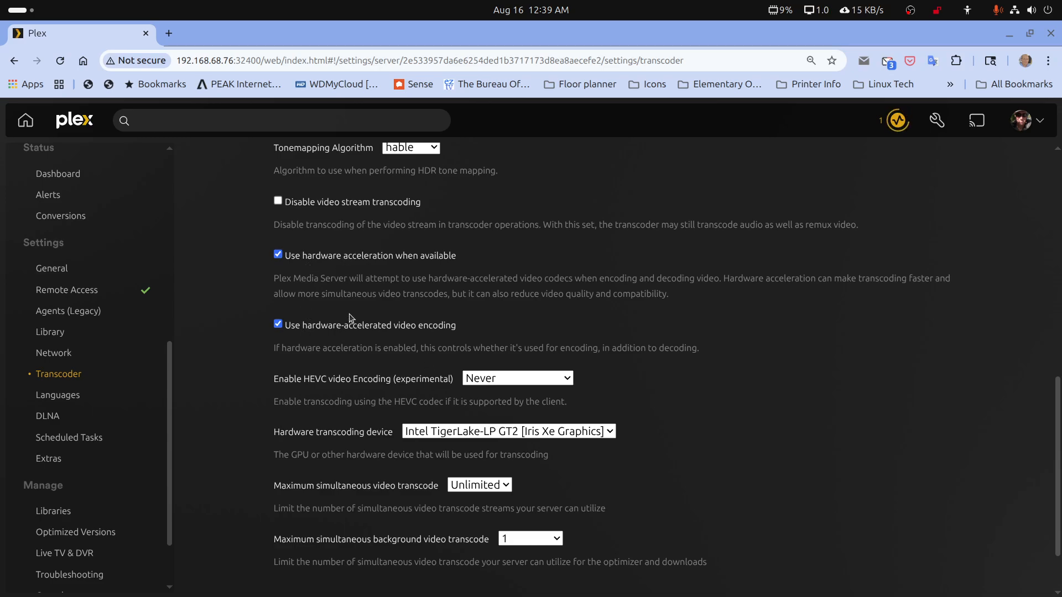
{"action": "left_click", "coordinate": [570, 381]}
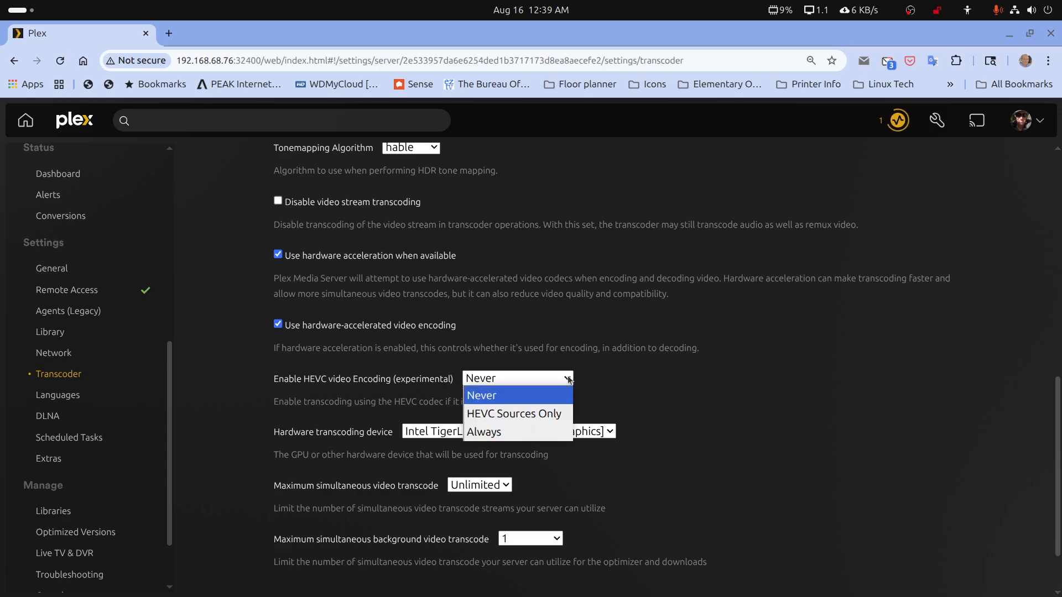
{"action": "left_click", "coordinate": [499, 433]}
{"action": "scroll", "coordinate": [499, 433], "scroll_direction": "down", "scroll_amount": 2}
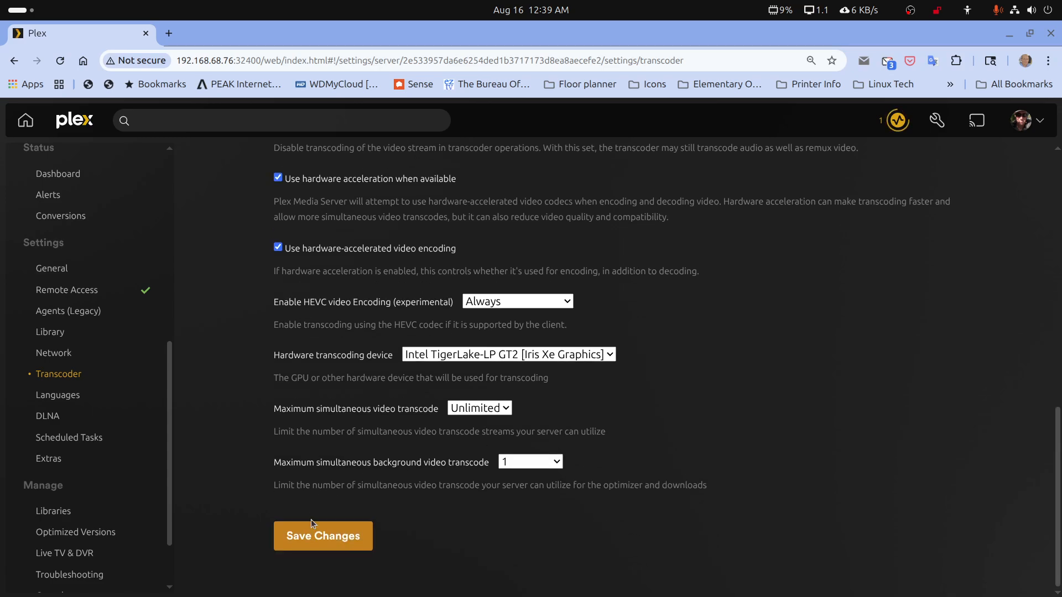
{"action": "left_click", "coordinate": [311, 520]}
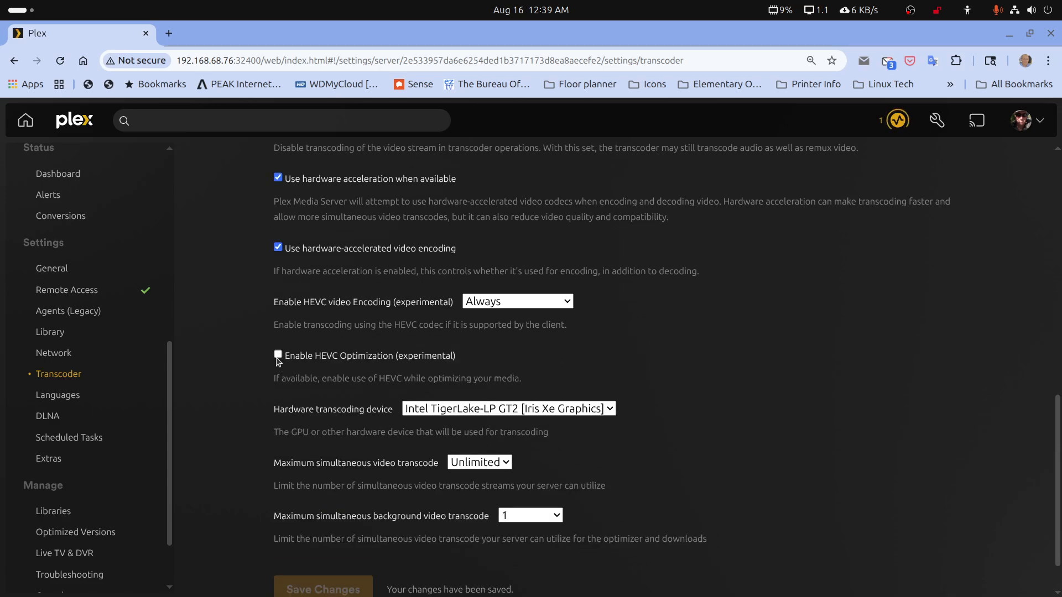
{"action": "left_click", "coordinate": [278, 355]}
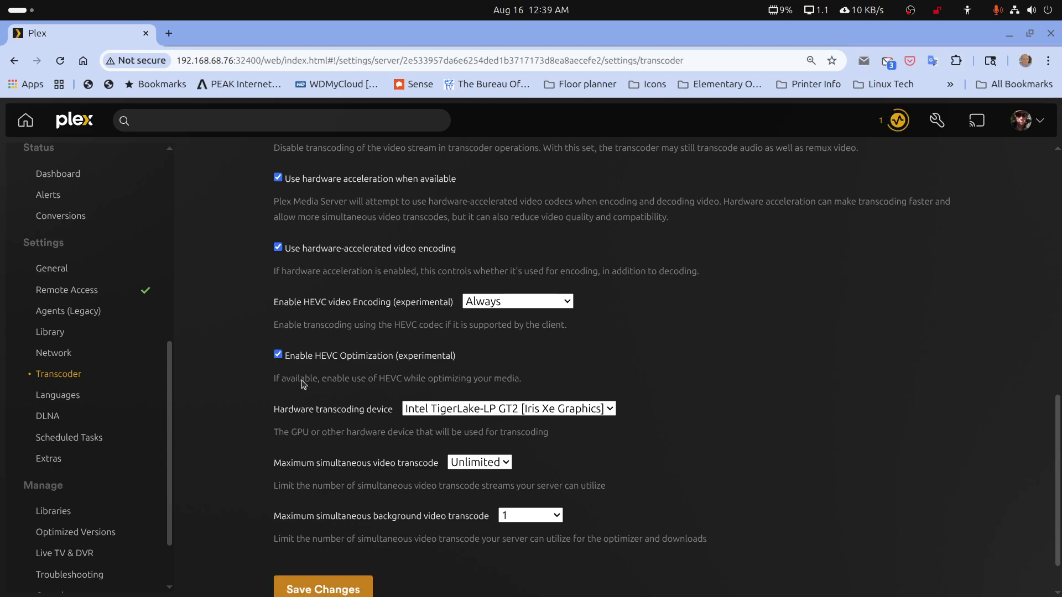
{"action": "scroll", "coordinate": [278, 355], "scroll_direction": "down", "scroll_amount": 1}
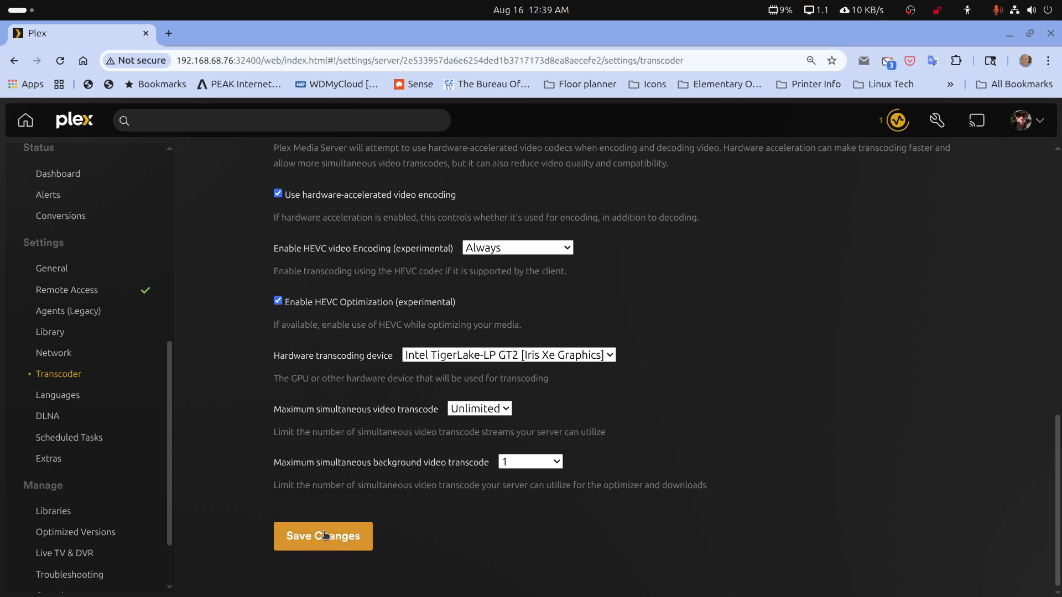
{"action": "left_click", "coordinate": [325, 535]}
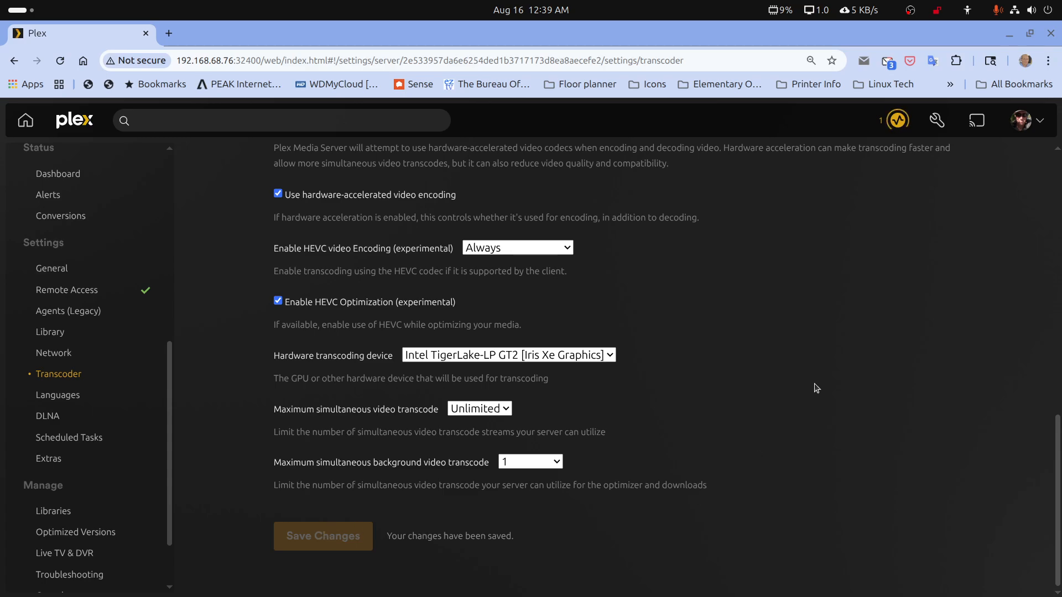
{"action": "scroll", "coordinate": [817, 388], "scroll_direction": "up", "scroll_amount": 15}
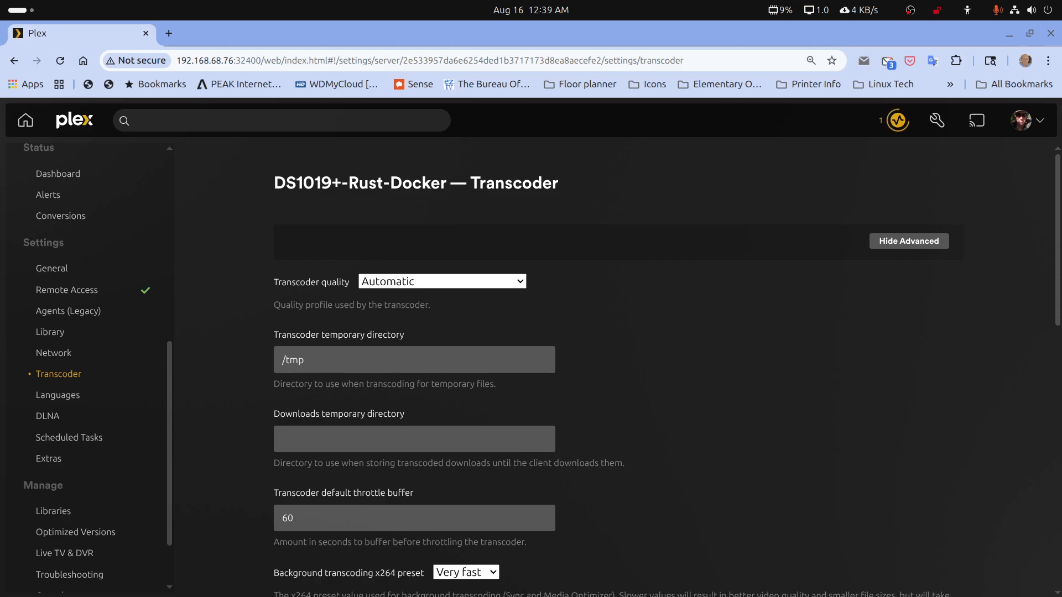
Switch to the Files app and examine the movie-libraries and tv-libraries folders in the media share on syno1019.local
{"action": "left_click", "coordinate": [1009, 38]}
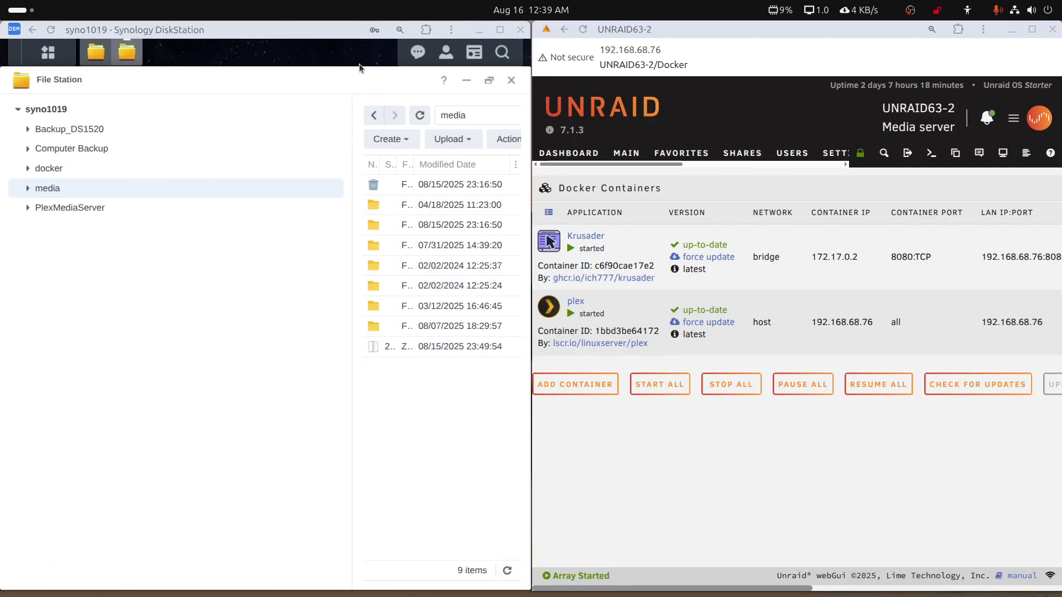
{"action": "mouse_move", "coordinate": [376, 592]}
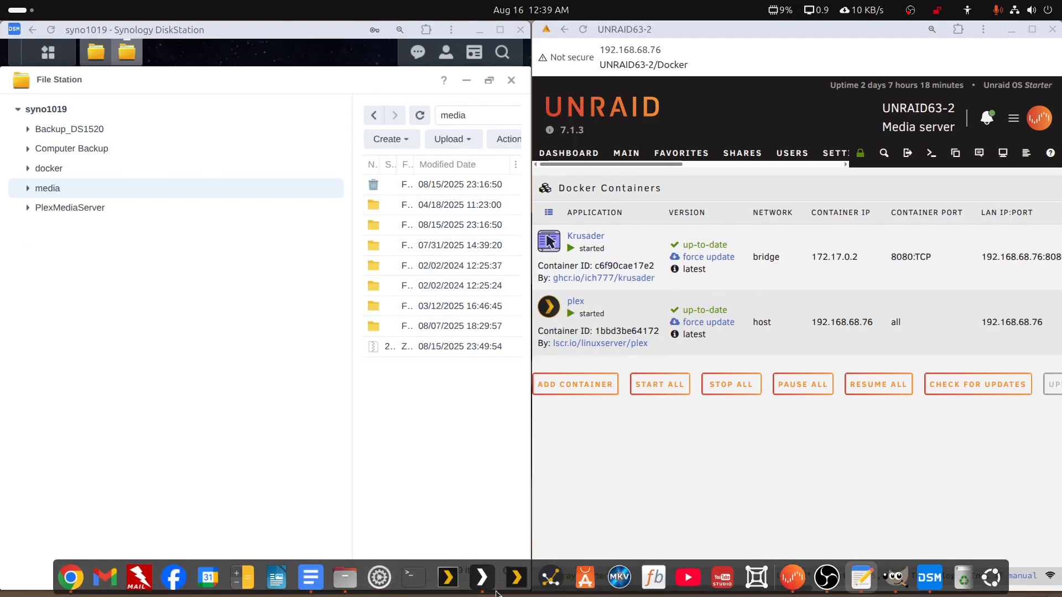
{"action": "left_click", "coordinate": [346, 577]}
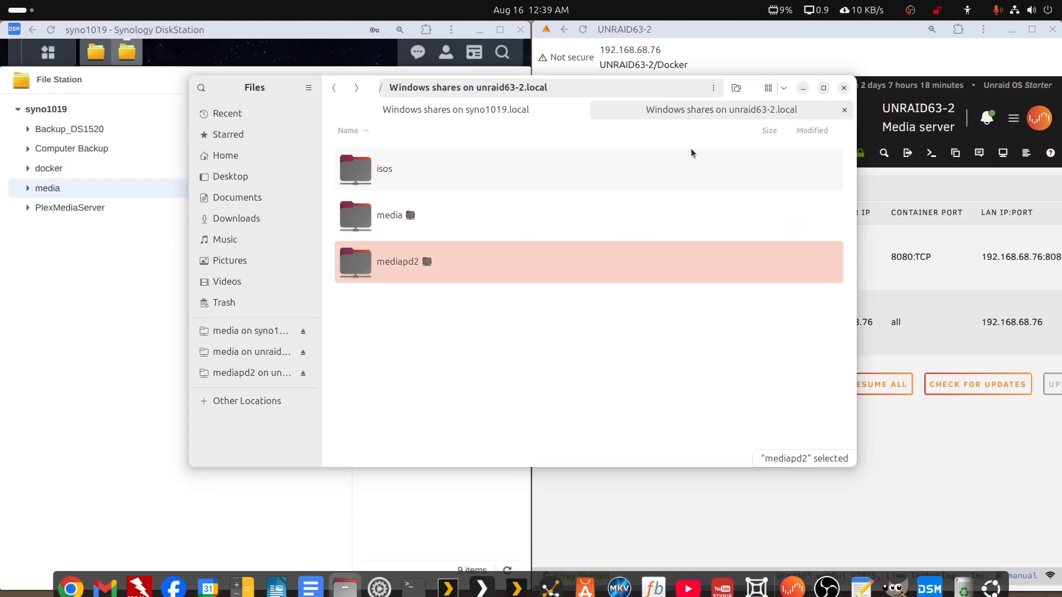
{"action": "double_click", "coordinate": [751, 84]}
{"action": "left_click", "coordinate": [286, 51]}
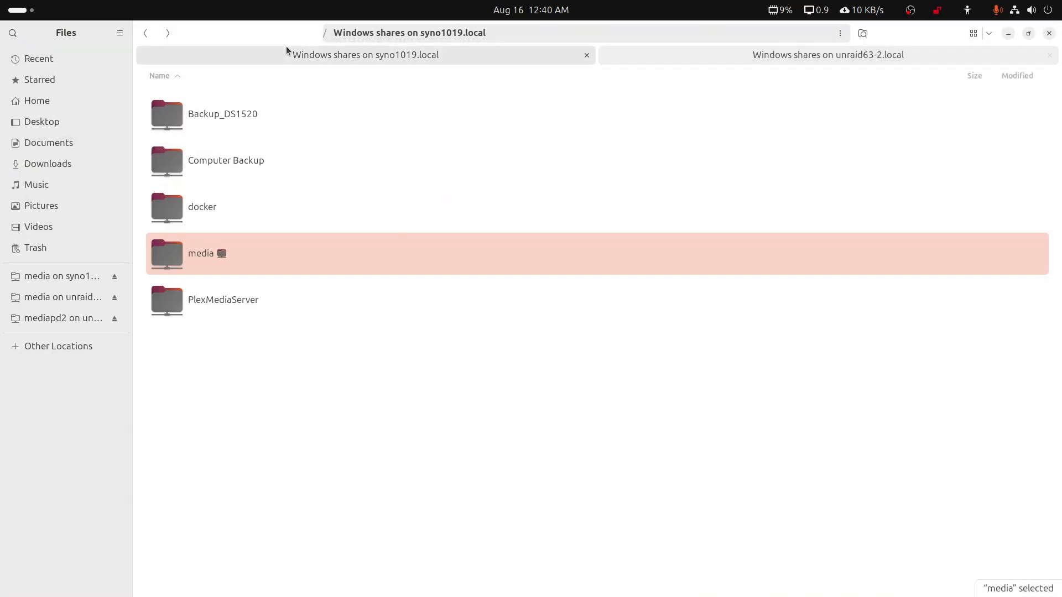
{"action": "double_click", "coordinate": [200, 256]}
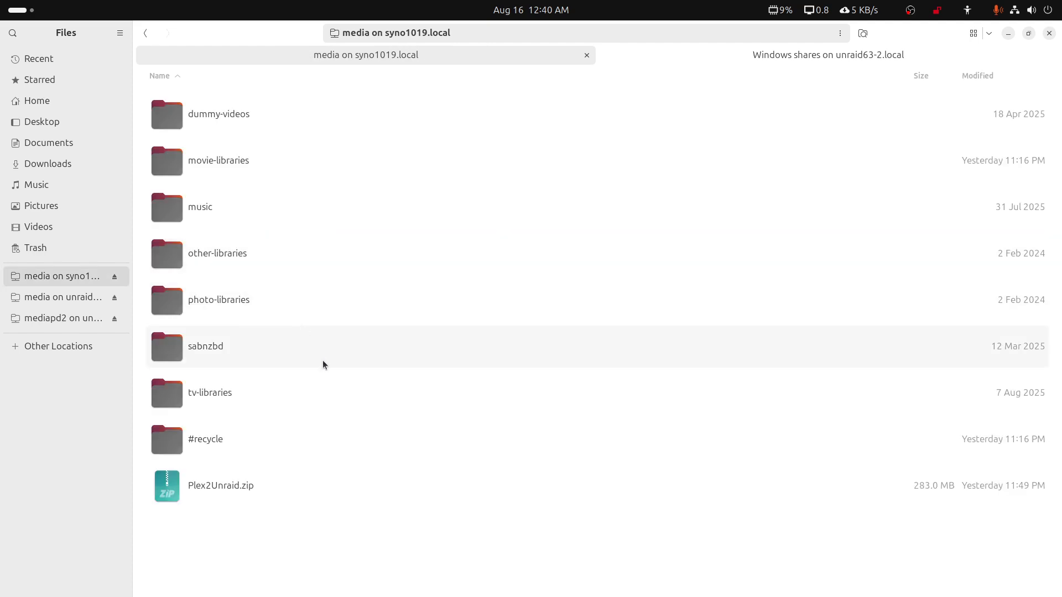
{"action": "double_click", "coordinate": [240, 170]}
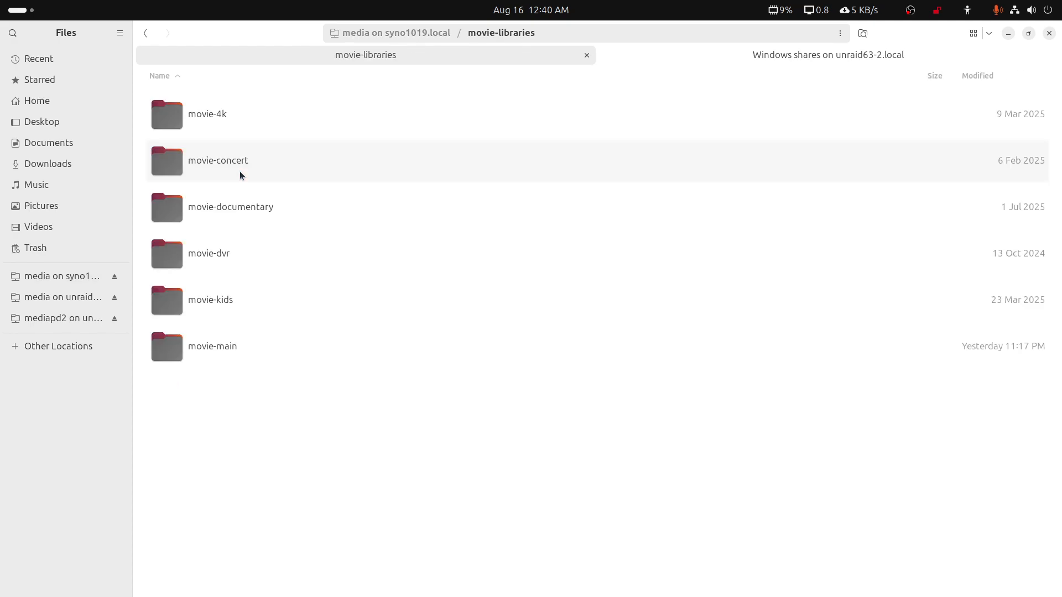
{"action": "left_click", "coordinate": [150, 33]}
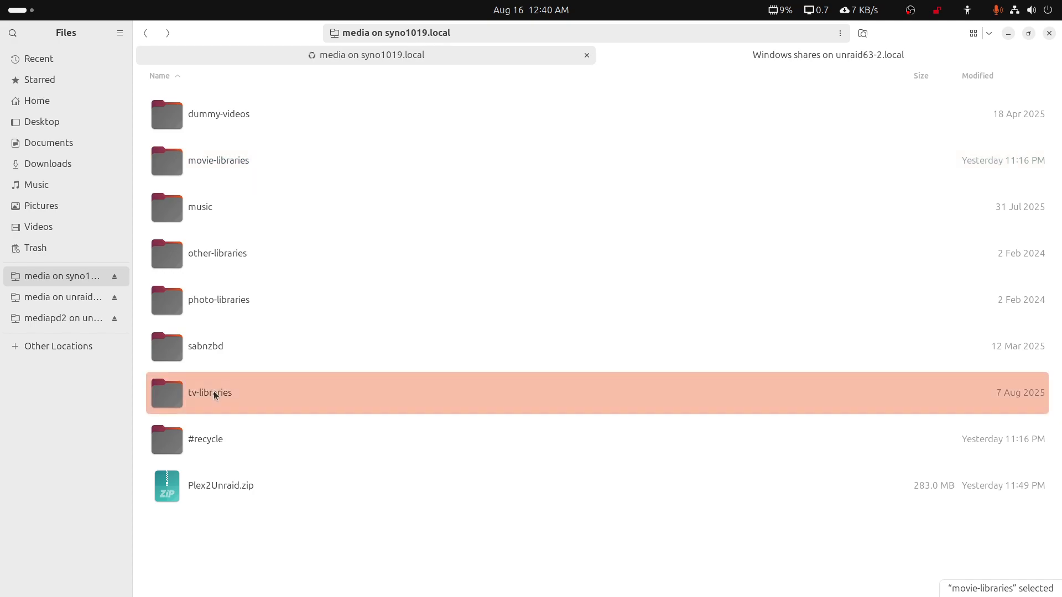
{"action": "double_click", "coordinate": [214, 394]}
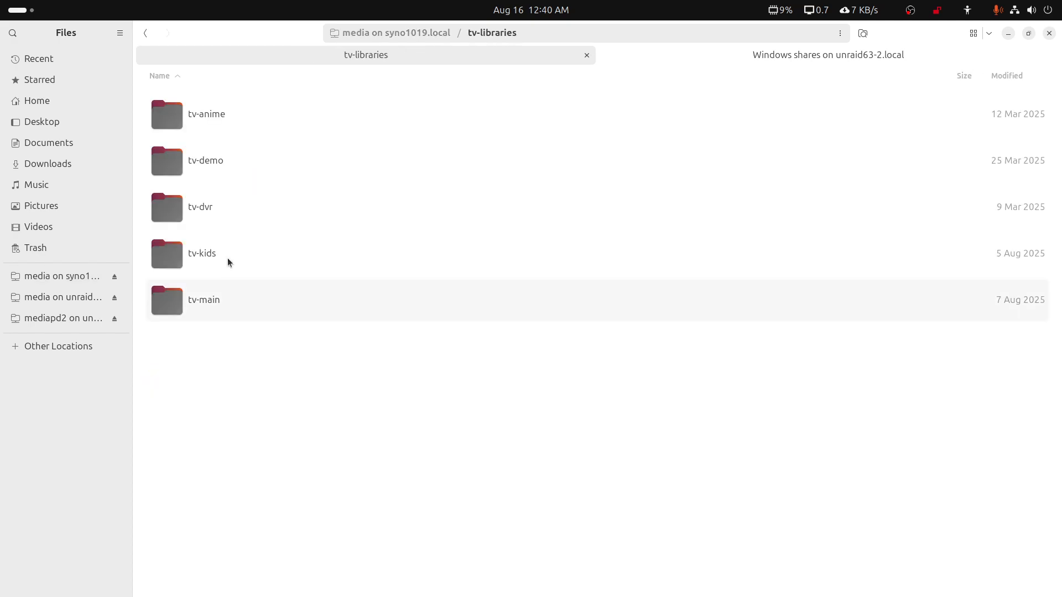
Examine the mediapd2 share on unraid63-2.local, including the tv-main folder inside tv-libraries
{"action": "left_click", "coordinate": [144, 32]}
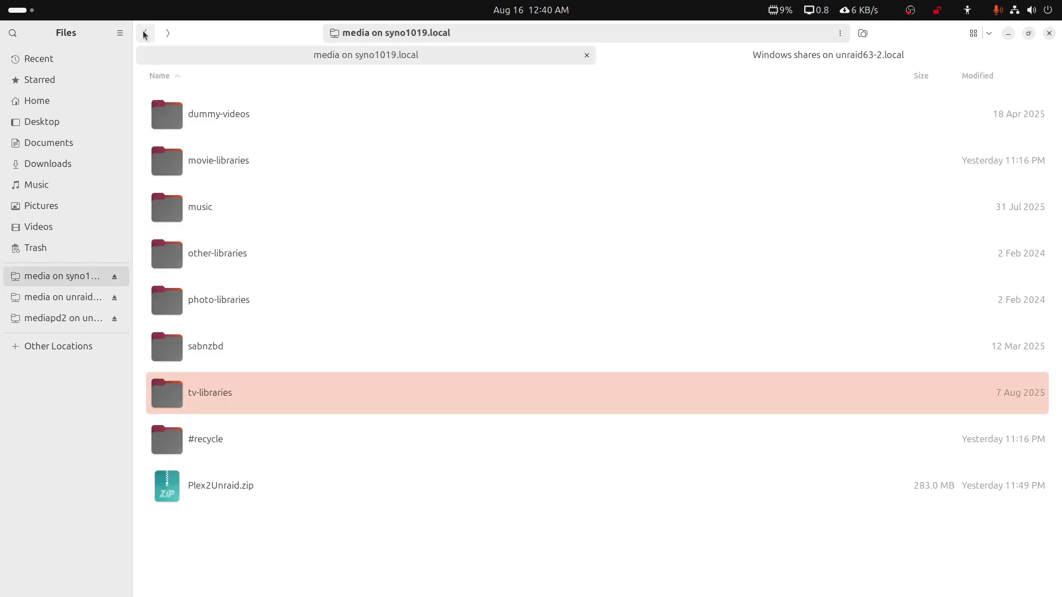
{"action": "left_click", "coordinate": [802, 60]}
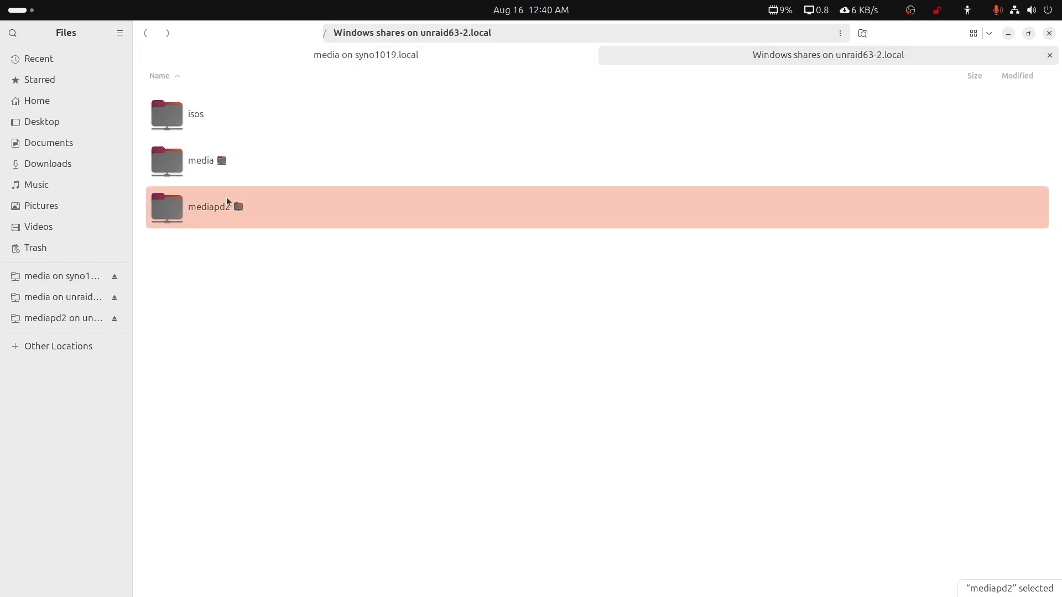
{"action": "double_click", "coordinate": [214, 207]}
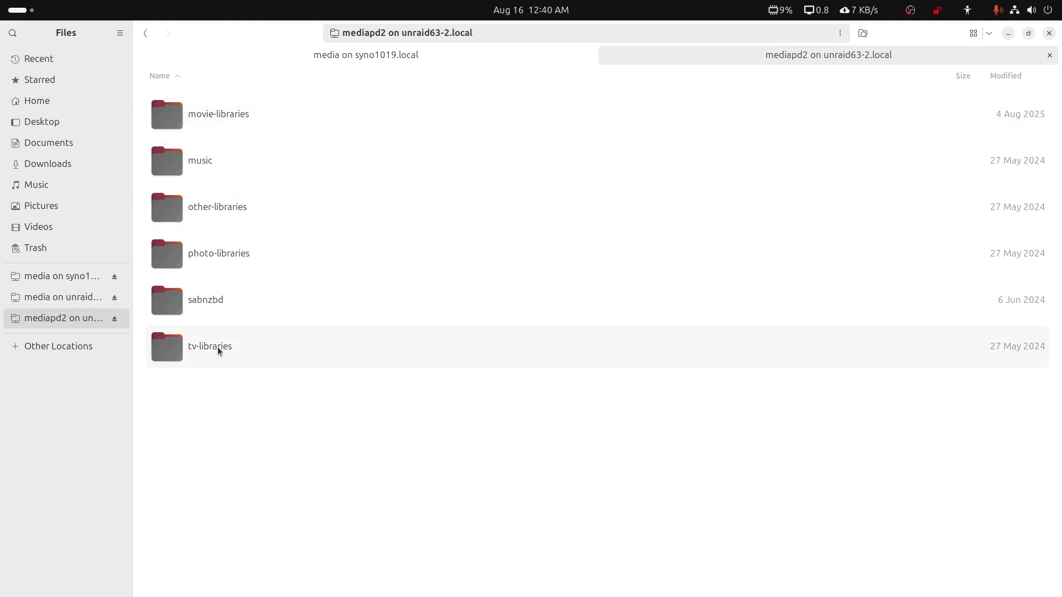
{"action": "left_click", "coordinate": [146, 33]}
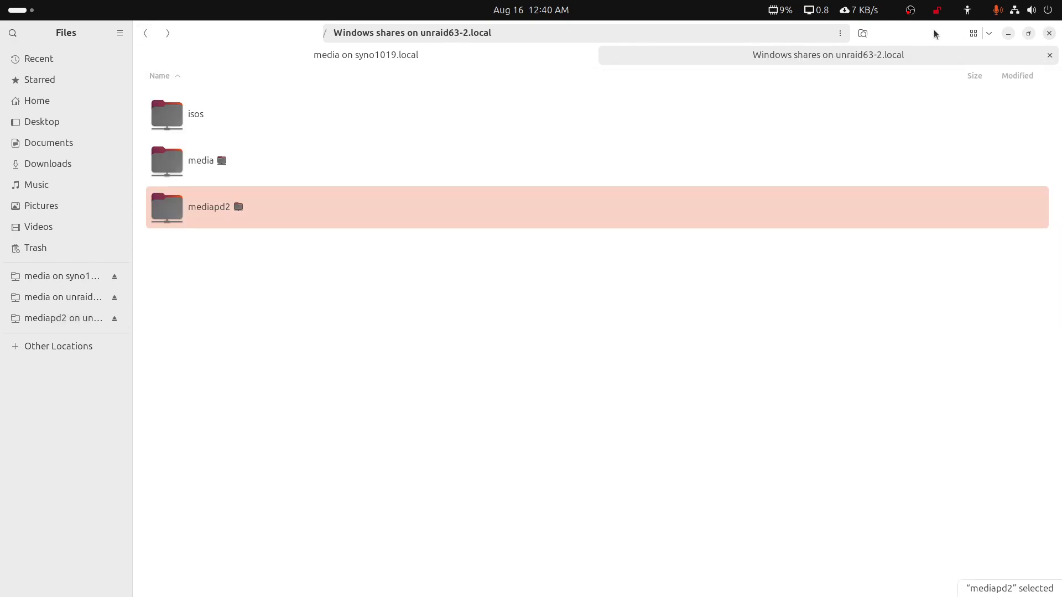
{"action": "double_click", "coordinate": [207, 207]}
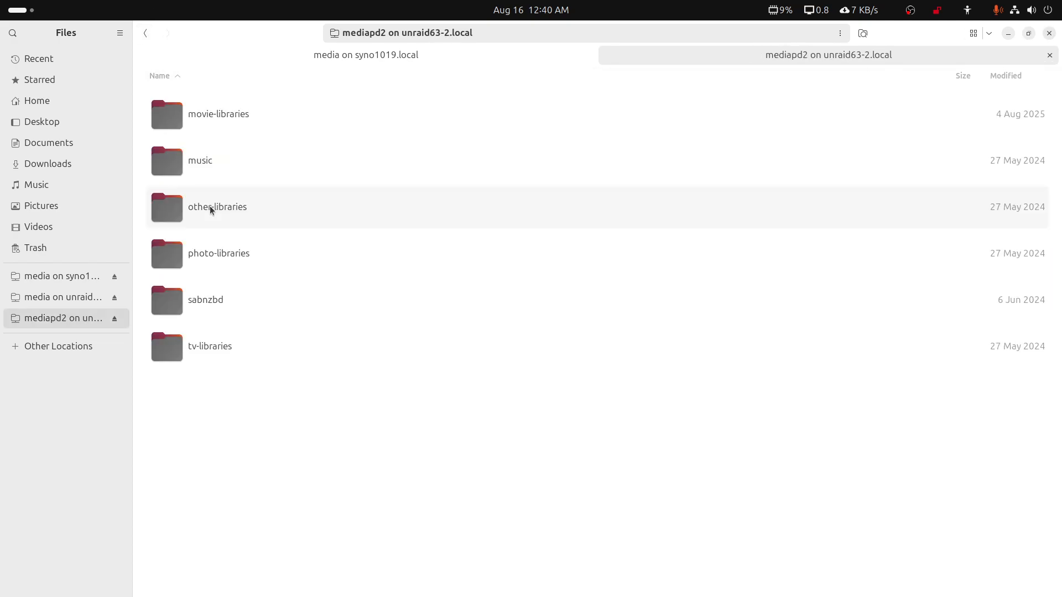
{"action": "double_click", "coordinate": [217, 349]}
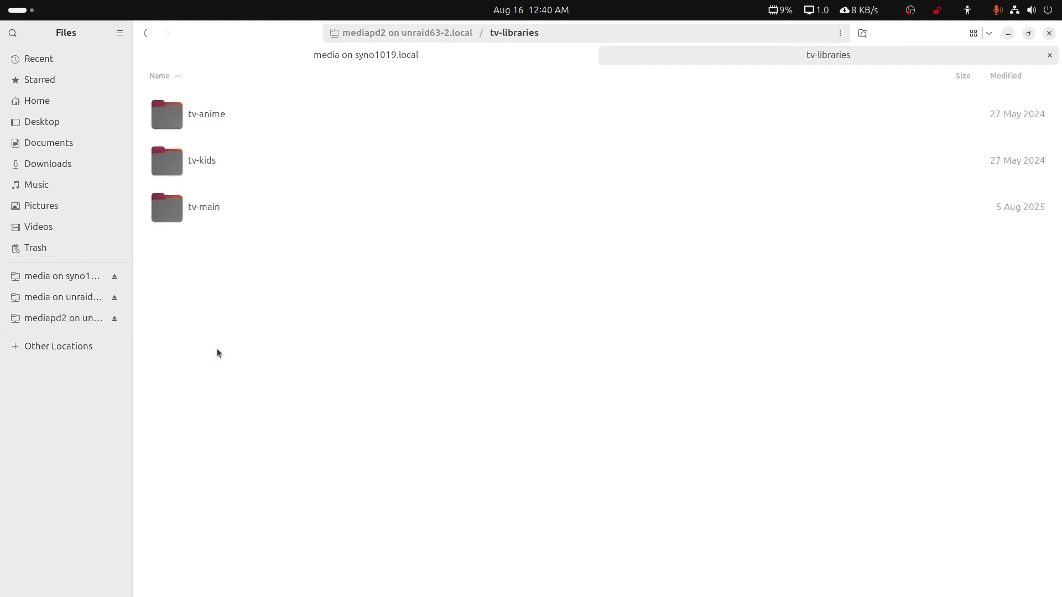
{"action": "double_click", "coordinate": [205, 214]}
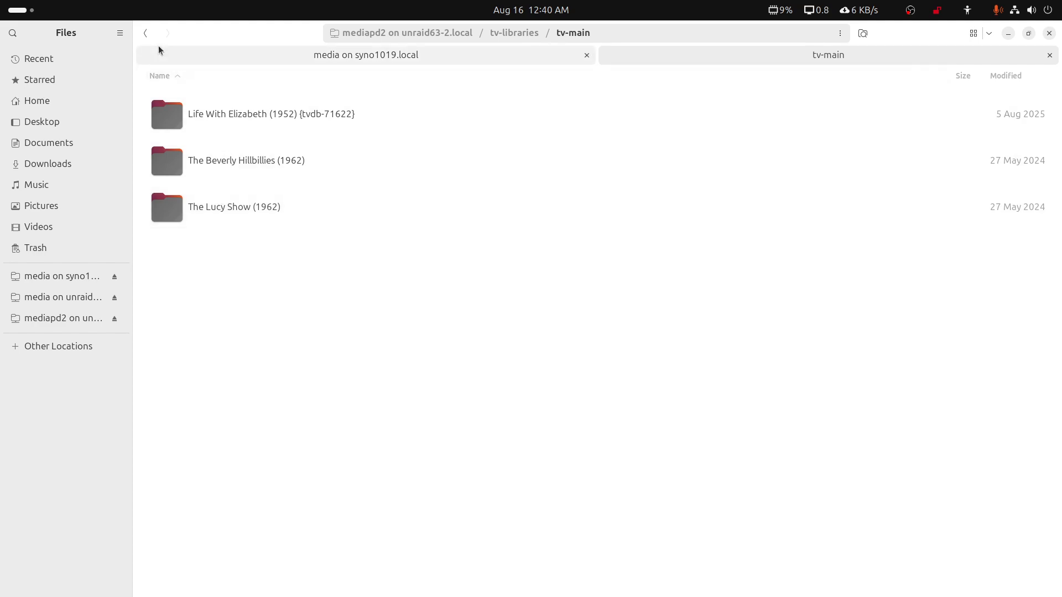
{"action": "left_click", "coordinate": [147, 36]}
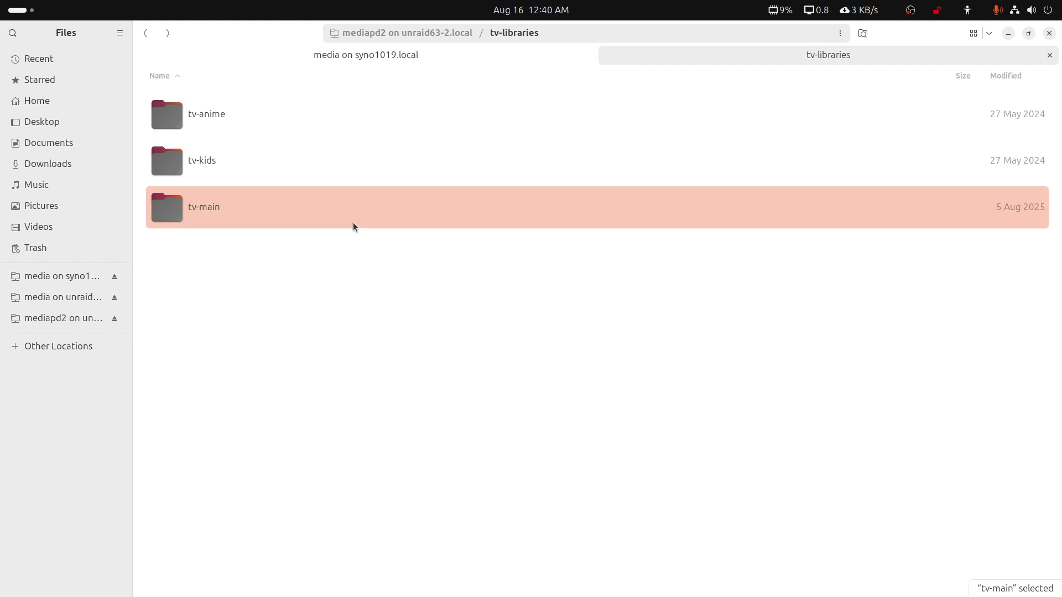
Switch to the Plex web app, dismiss the limited connection notice and reload the page
{"action": "mouse_move", "coordinate": [414, 586]}
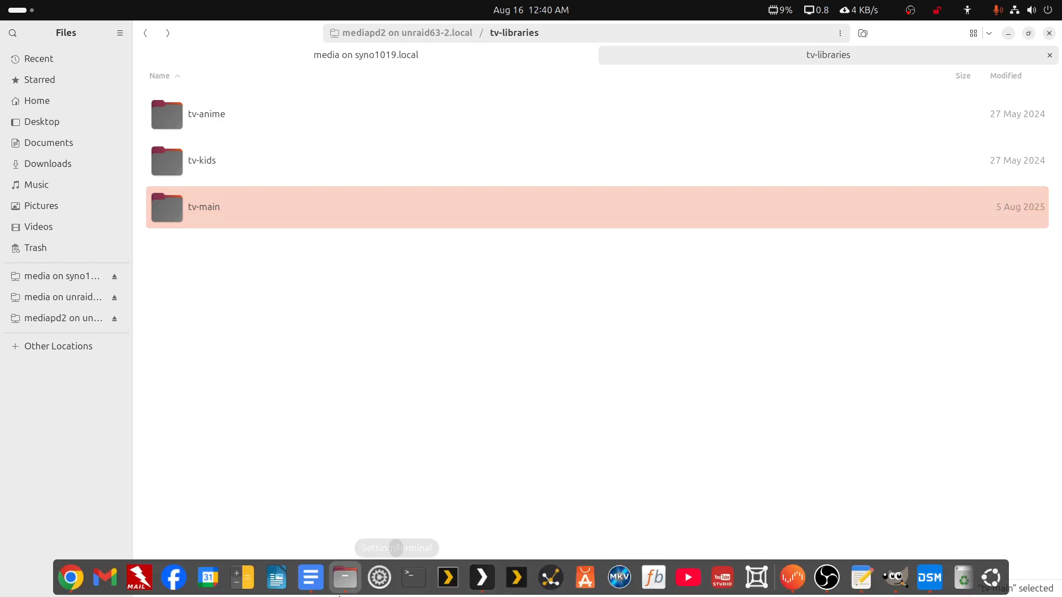
{"action": "left_click", "coordinate": [481, 577]}
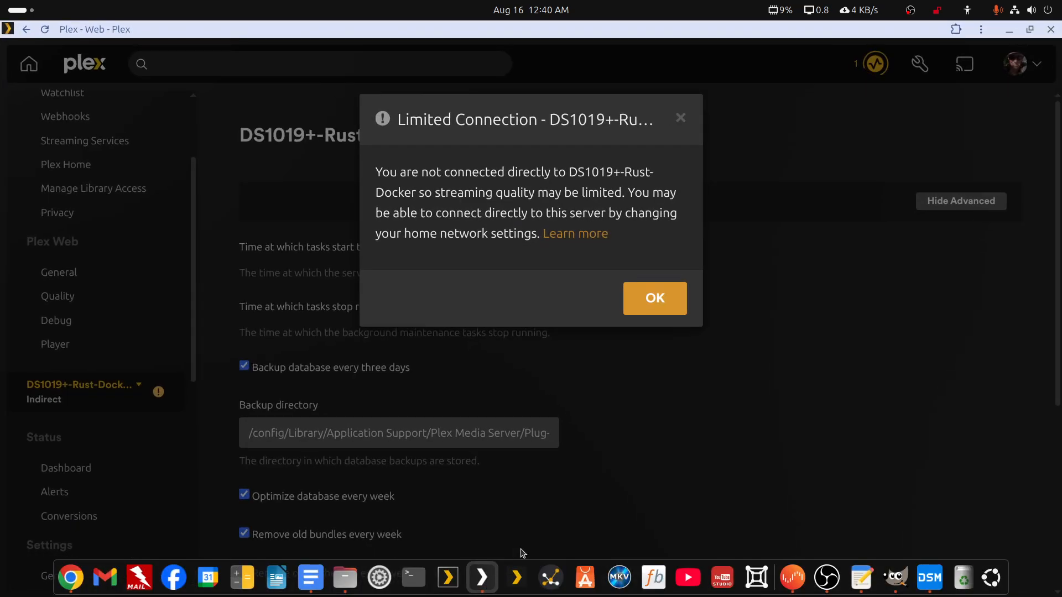
{"action": "left_click", "coordinate": [661, 307]}
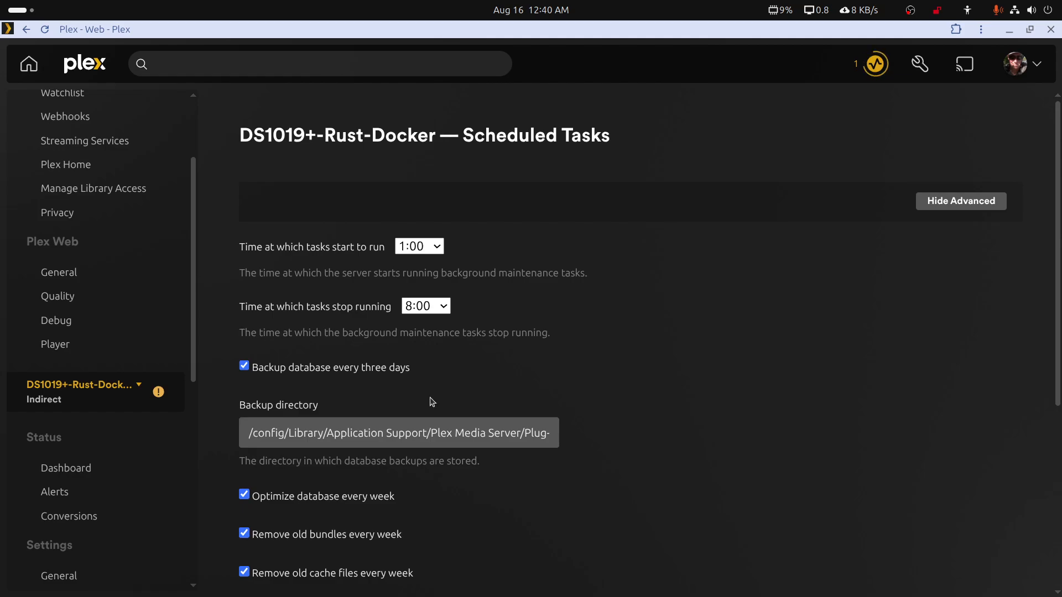
{"action": "left_click", "coordinate": [45, 30]}
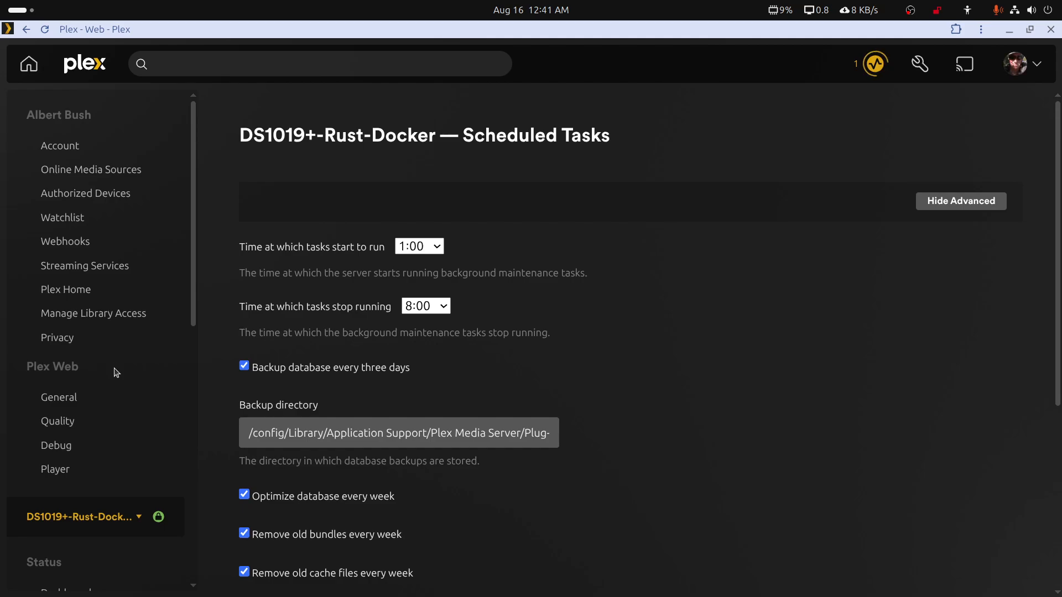
Open the server's library management and check the Movies library's media folder path, leaving it without saving
{"action": "scroll", "coordinate": [115, 372], "scroll_direction": "down", "scroll_amount": 4}
{"action": "scroll", "coordinate": [115, 372], "scroll_direction": "down", "scroll_amount": 4}
{"action": "scroll", "coordinate": [114, 370], "scroll_direction": "down", "scroll_amount": 2}
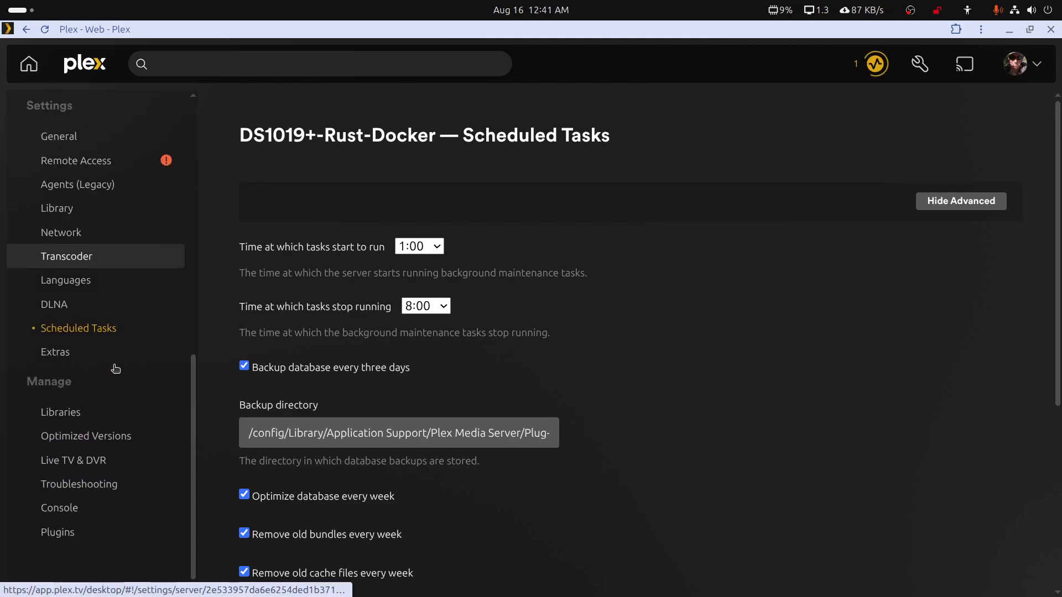
{"action": "left_click", "coordinate": [77, 414]}
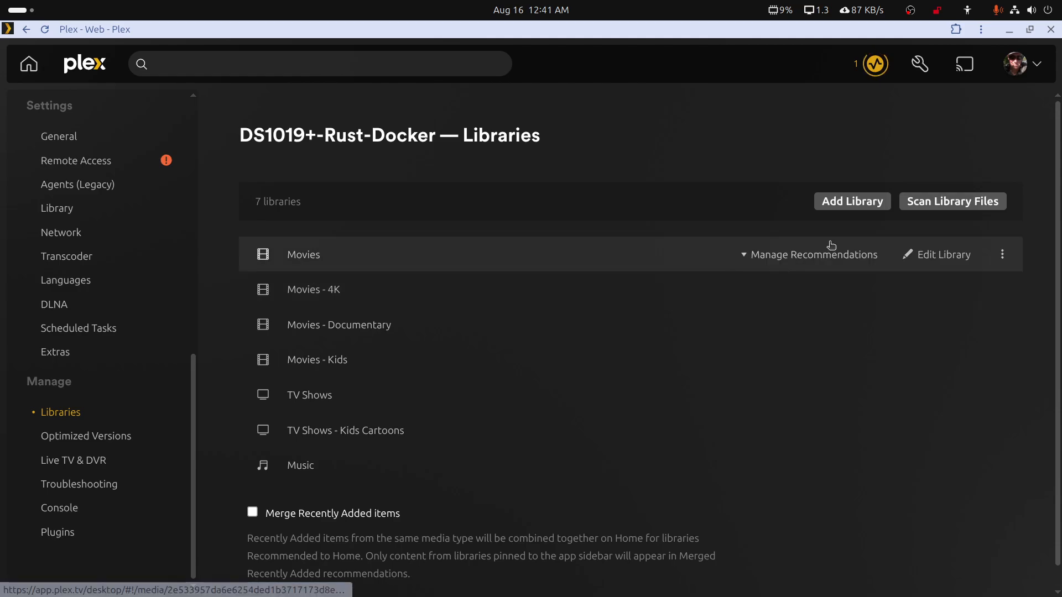
{"action": "left_click", "coordinate": [928, 255]}
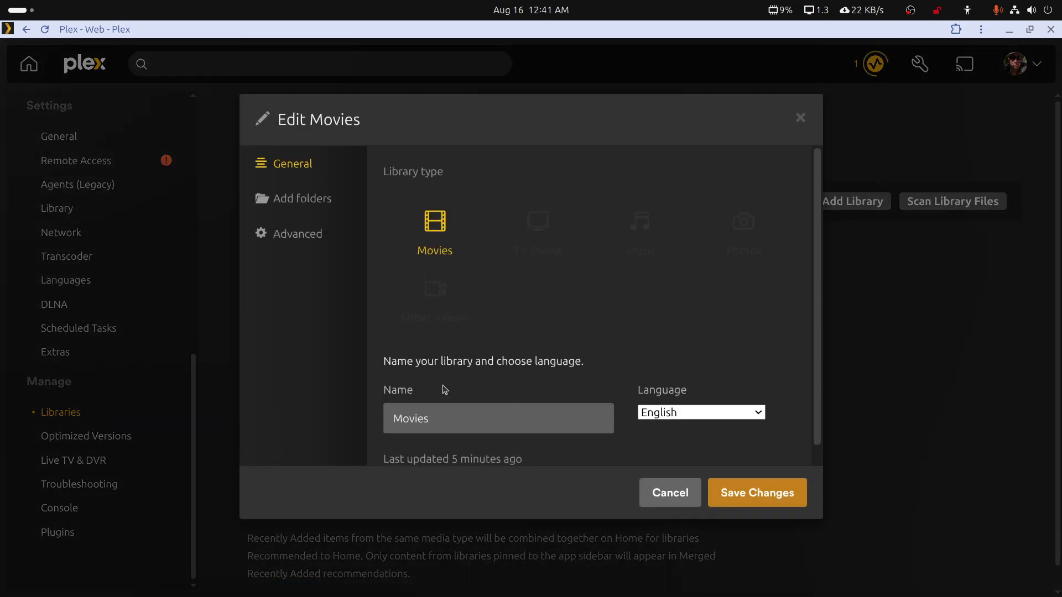
{"action": "left_click", "coordinate": [314, 199]}
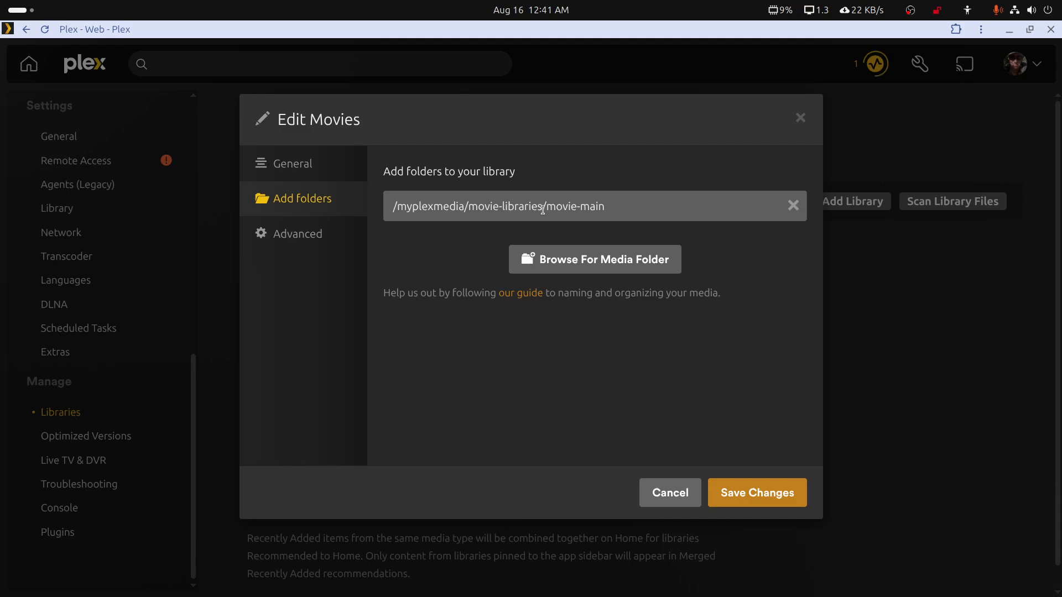
{"action": "left_click", "coordinate": [418, 218]}
{"action": "left_click_drag", "start_coordinate": [385, 209], "coordinate": [616, 208]}
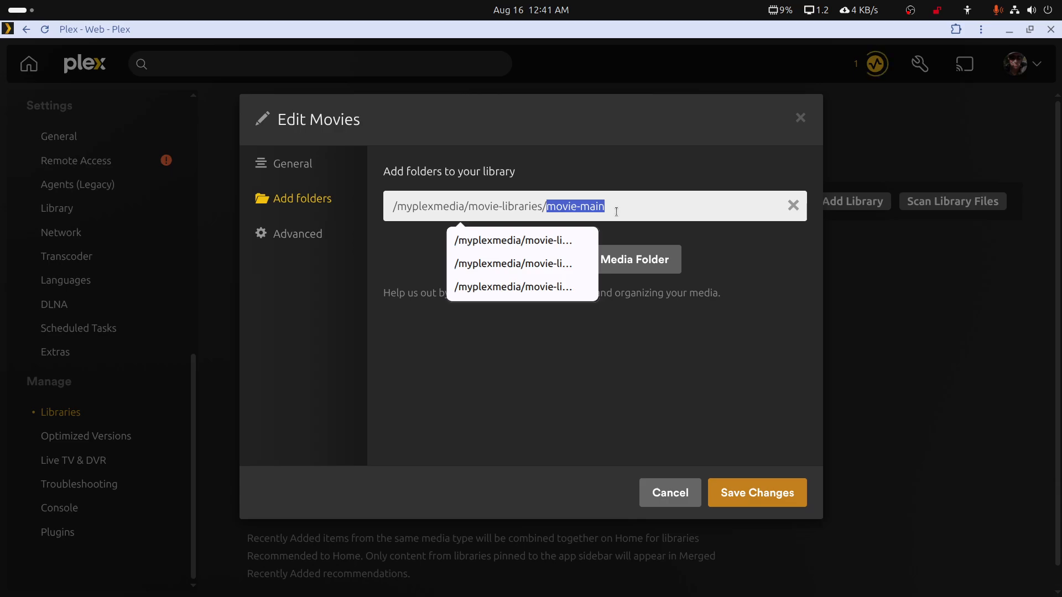
{"action": "left_click", "coordinate": [656, 494]}
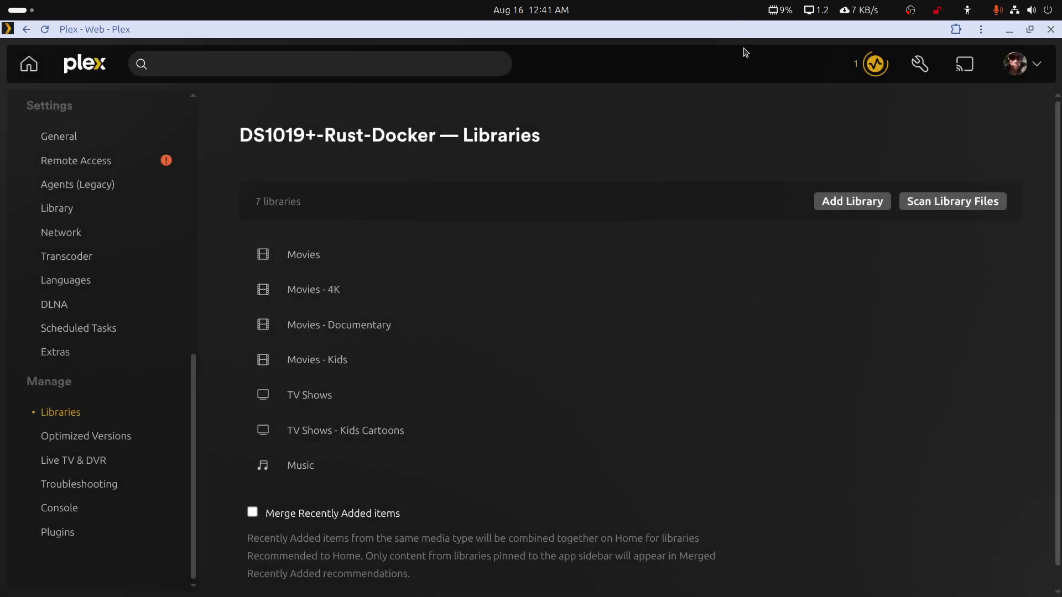
Restore the Plex window to a smaller size, move it down and minimize the Files window behind it
{"action": "double_click", "coordinate": [750, 31]}
{"action": "left_click_drag", "start_coordinate": [748, 42], "coordinate": [760, 105]}
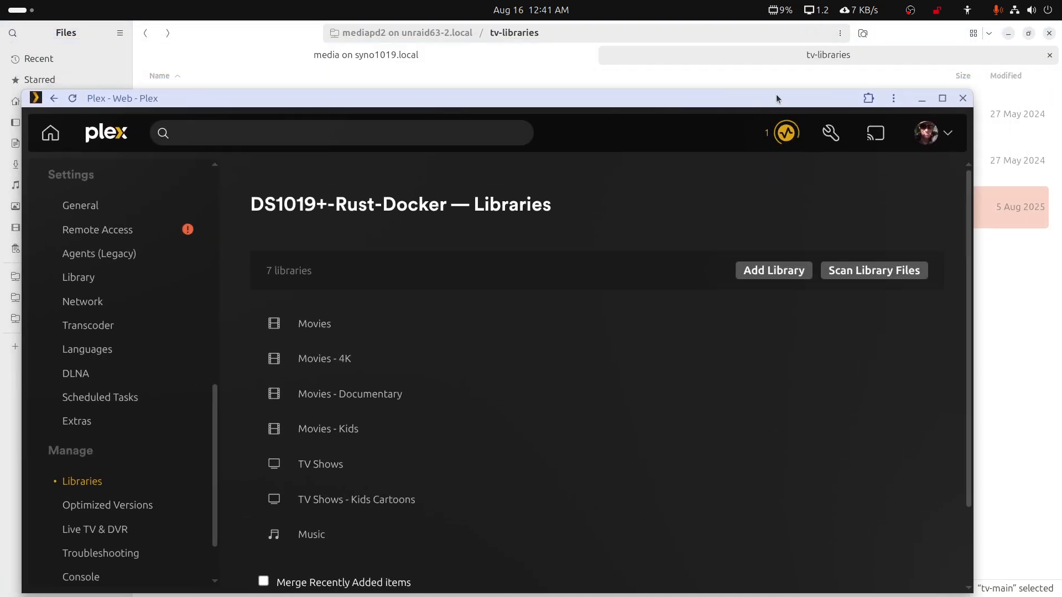
{"action": "left_click", "coordinate": [1008, 33]}
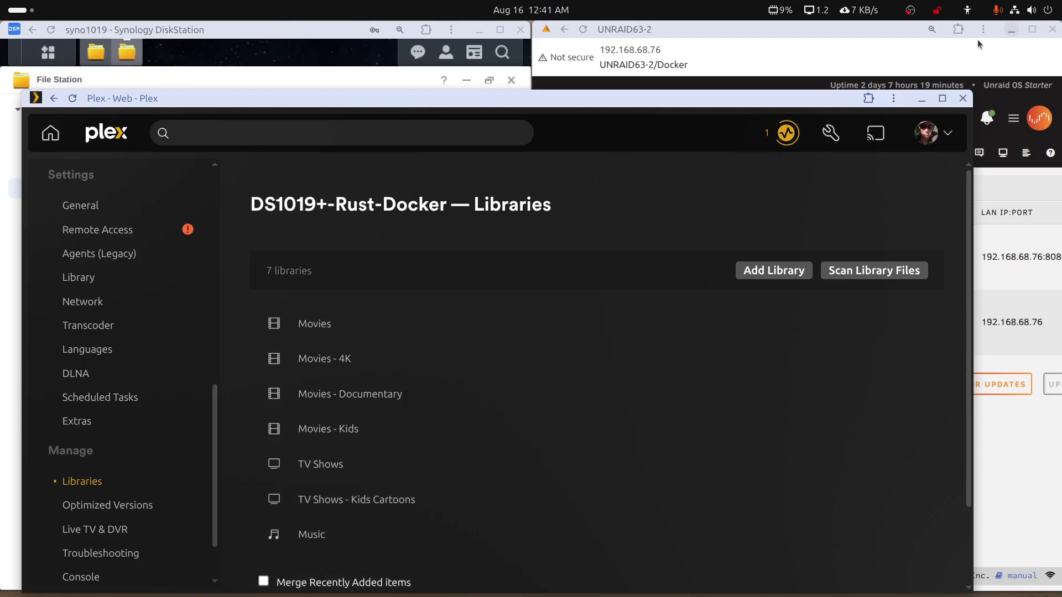